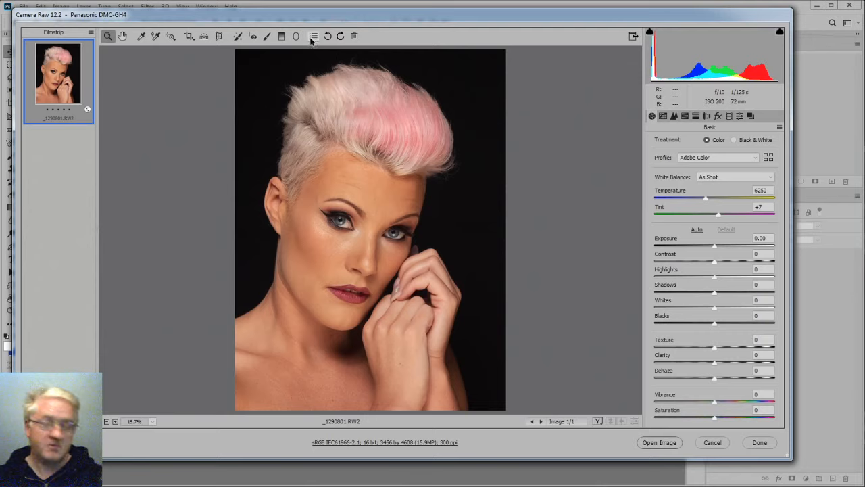
- Try creating an Adobe Default raw default for the Panasonic DMC-GH4 in the Camera Raw preferences, and cancel out of Camera Raw
{"action": "left_click", "coordinate": [311, 39]}
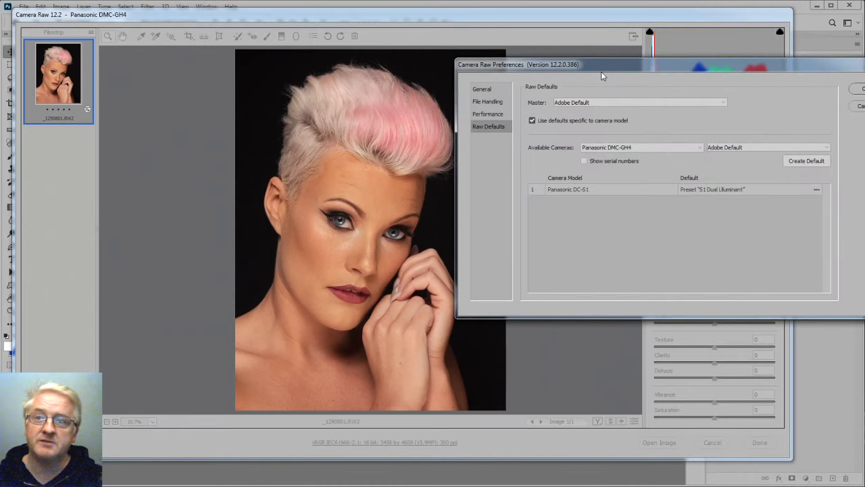
{"action": "left_click_drag", "start_coordinate": [603, 68], "coordinate": [388, 107]}
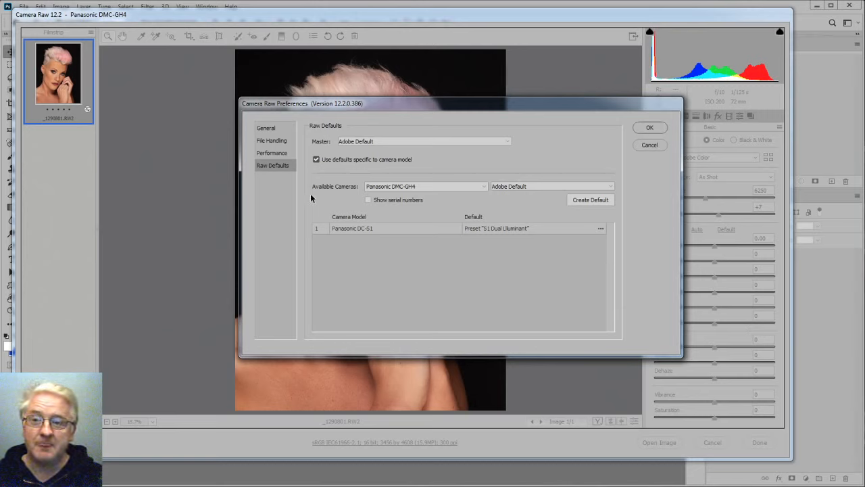
{"action": "left_click", "coordinate": [319, 160]}
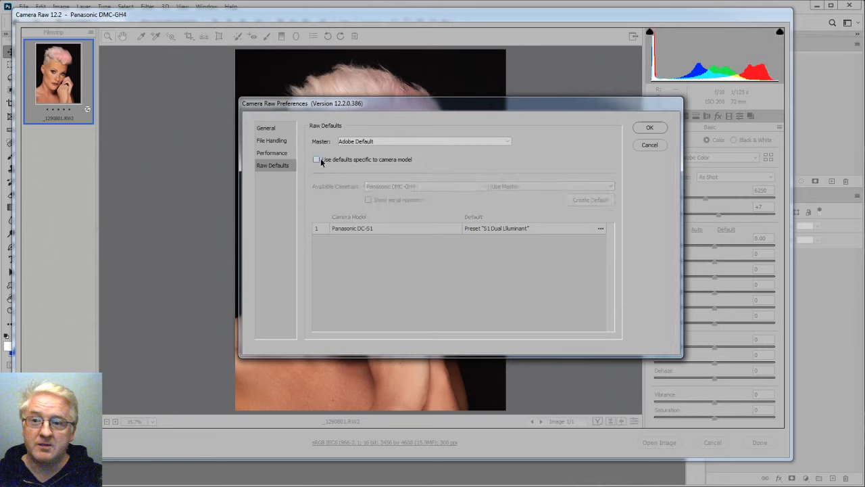
{"action": "left_click", "coordinate": [385, 161]}
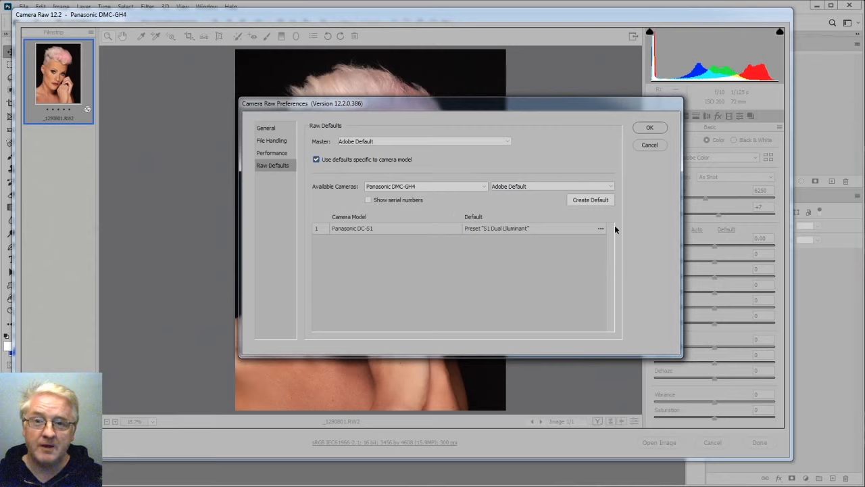
{"action": "left_click", "coordinate": [384, 229]}
{"action": "left_click", "coordinate": [581, 200]}
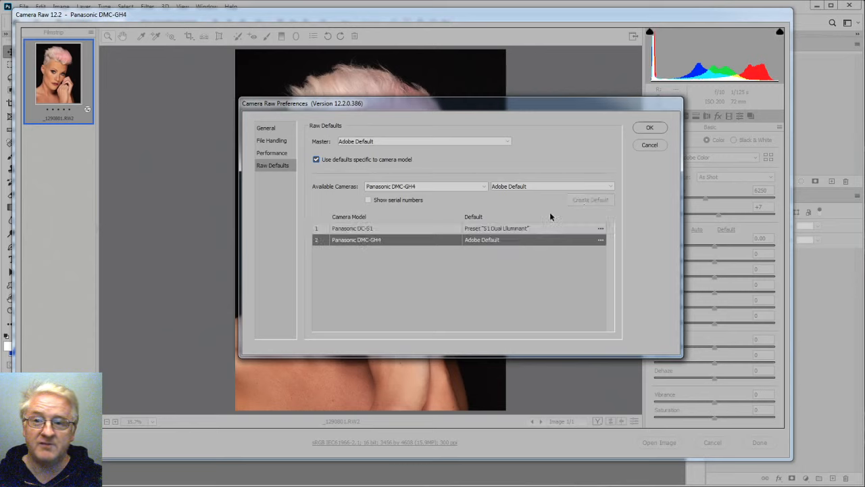
{"action": "left_click", "coordinate": [381, 229]}
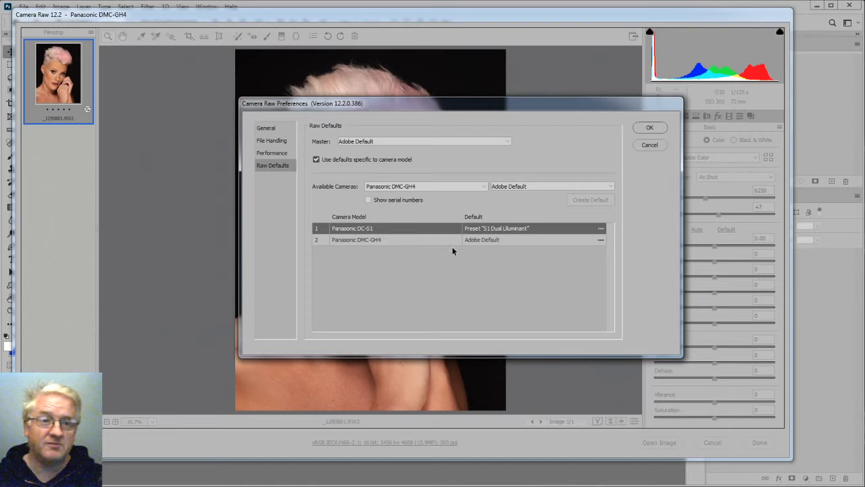
{"action": "left_click", "coordinate": [646, 148]}
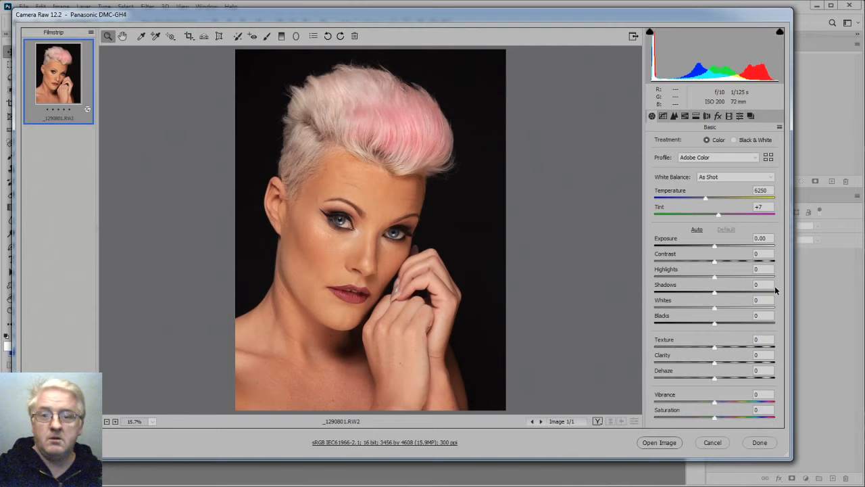
{"action": "left_click", "coordinate": [716, 440]}
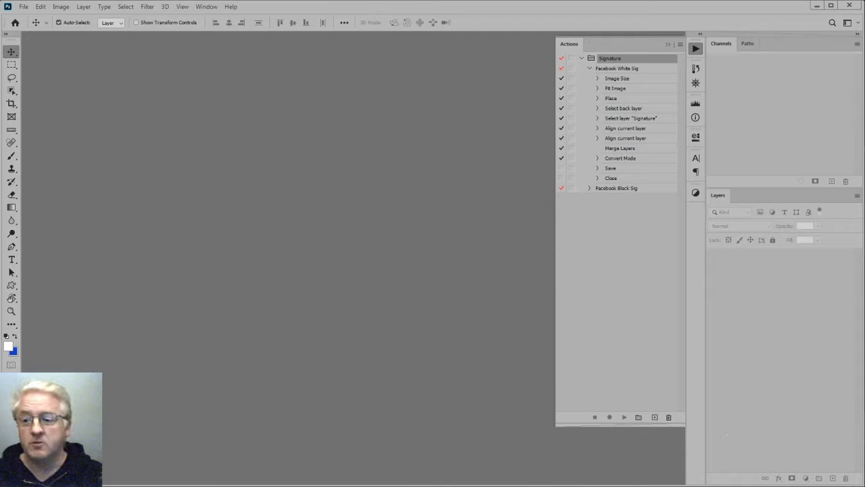
- Switch to Bridge, open the raw portrait _1290801.RW2 through Camera Raw into Photoshop, and move its window toward the middle of the workspace
{"action": "key", "text": "alt+Tab"}
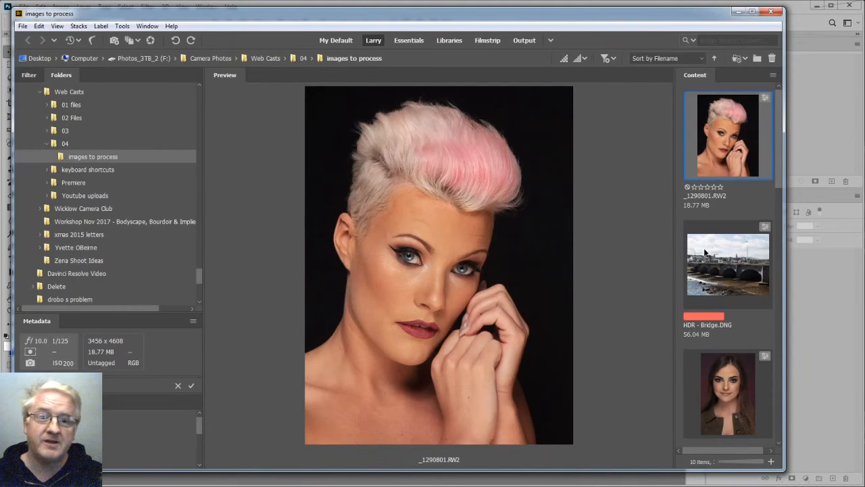
{"action": "right_click", "coordinate": [721, 140]}
{"action": "left_click", "coordinate": [744, 146]}
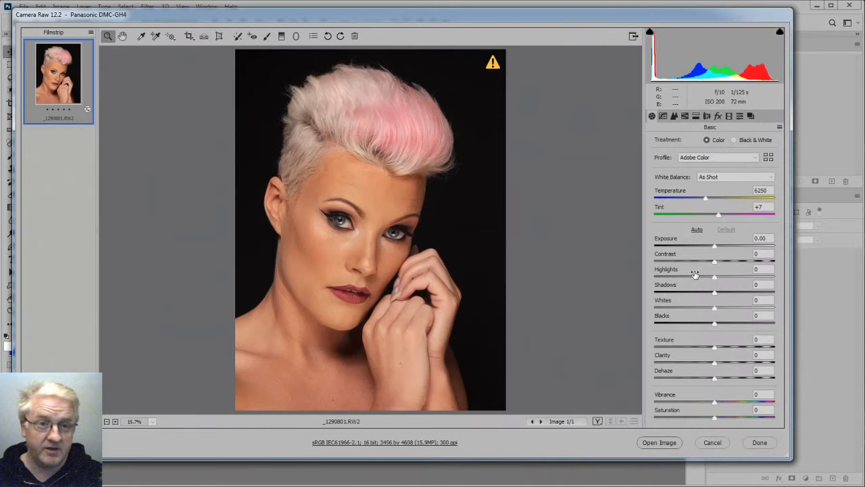
{"action": "left_click", "coordinate": [657, 443]}
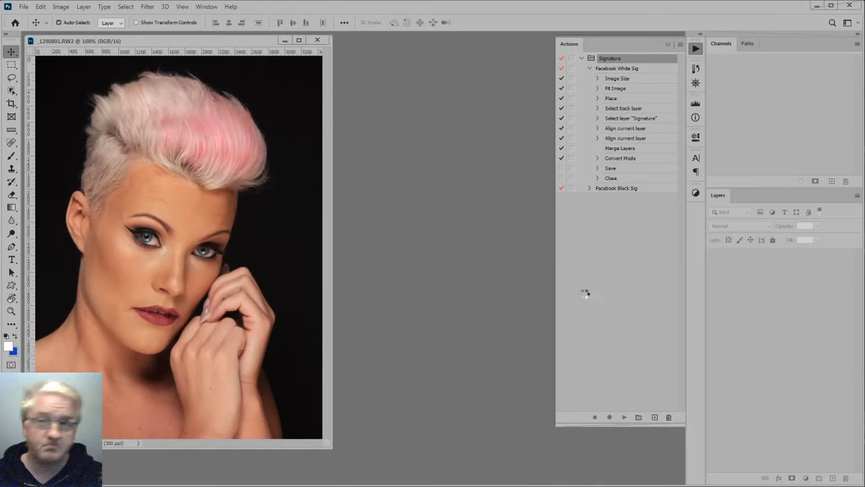
{"action": "left_click_drag", "start_coordinate": [242, 43], "coordinate": [416, 53]}
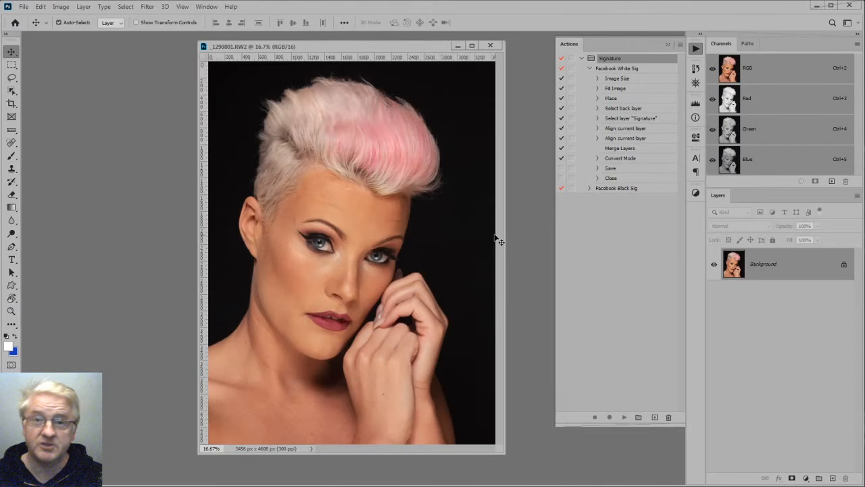
- Collapse the Signature action set and redisplay the Actions list with no set selected
{"action": "left_click", "coordinate": [581, 59]}
{"action": "left_click", "coordinate": [696, 48]}
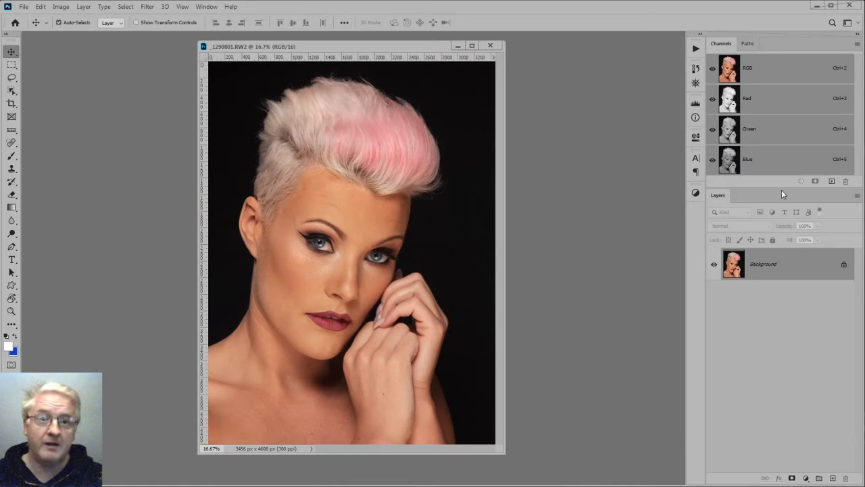
{"action": "left_click_drag", "start_coordinate": [781, 190], "coordinate": [781, 203]}
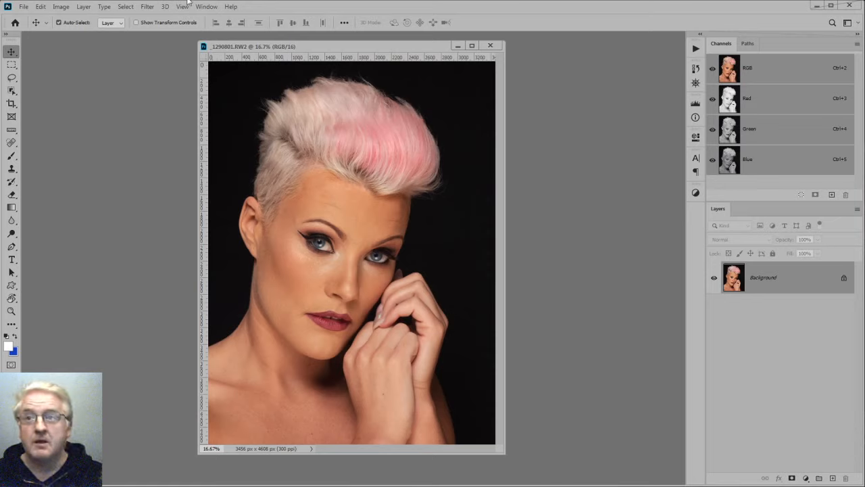
{"action": "left_click", "coordinate": [205, 9]}
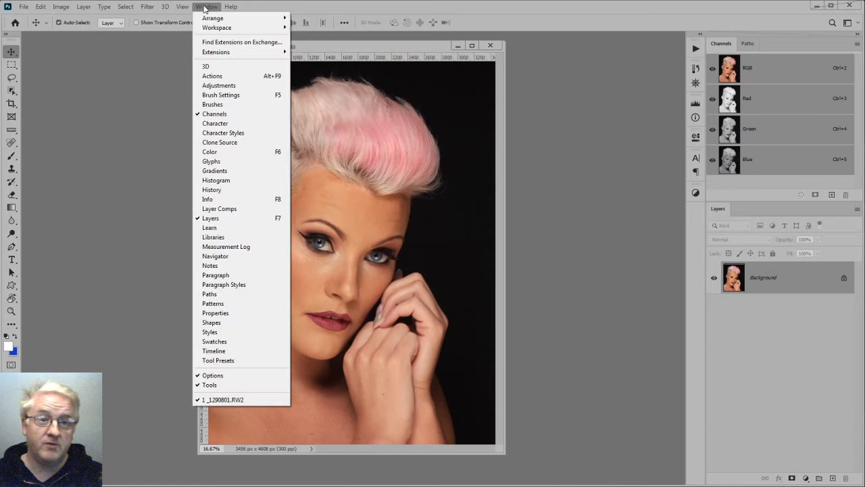
{"action": "left_click", "coordinate": [242, 77]}
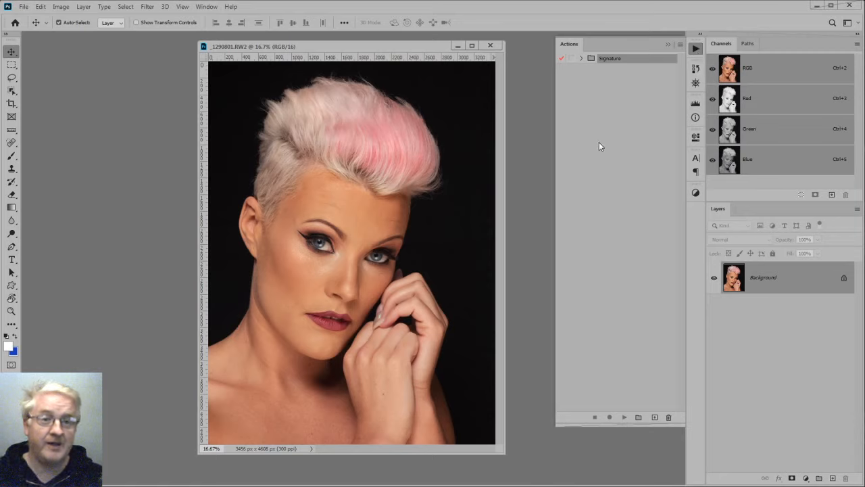
{"action": "left_click", "coordinate": [617, 109]}
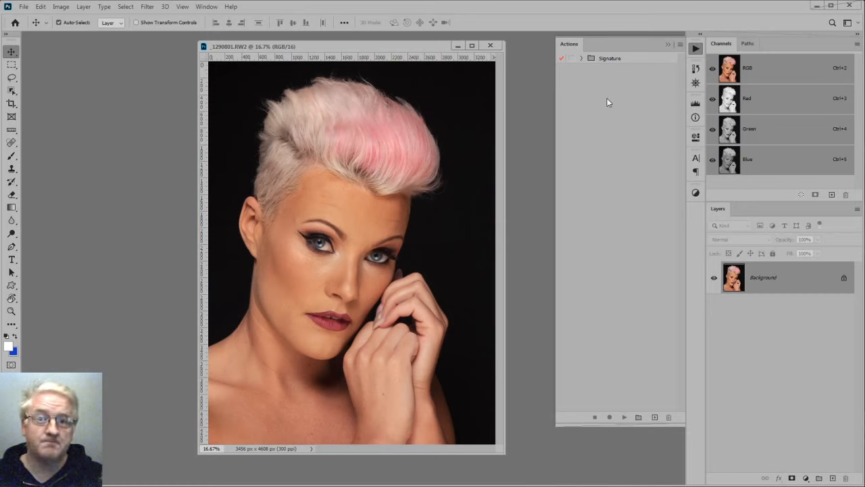
- Try Button Mode for the actions and return to the regular list view
{"action": "left_click", "coordinate": [680, 45]}
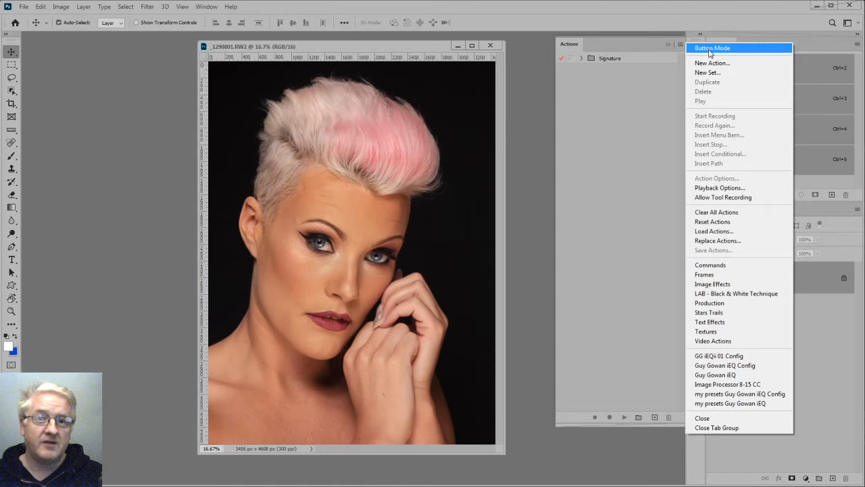
{"action": "left_click", "coordinate": [742, 49]}
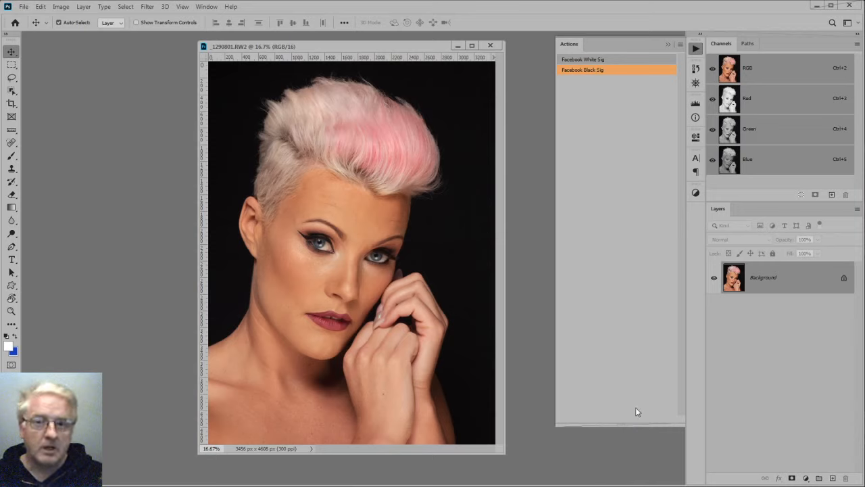
{"action": "left_click", "coordinate": [681, 45]}
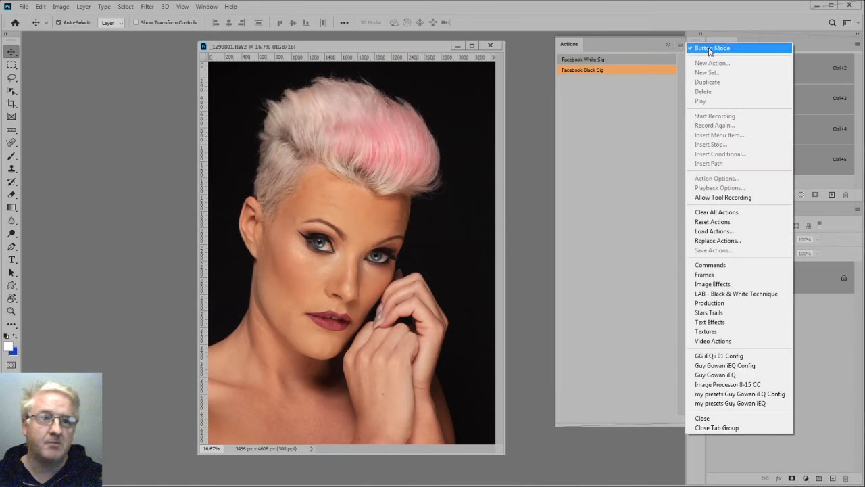
{"action": "left_click", "coordinate": [709, 48]}
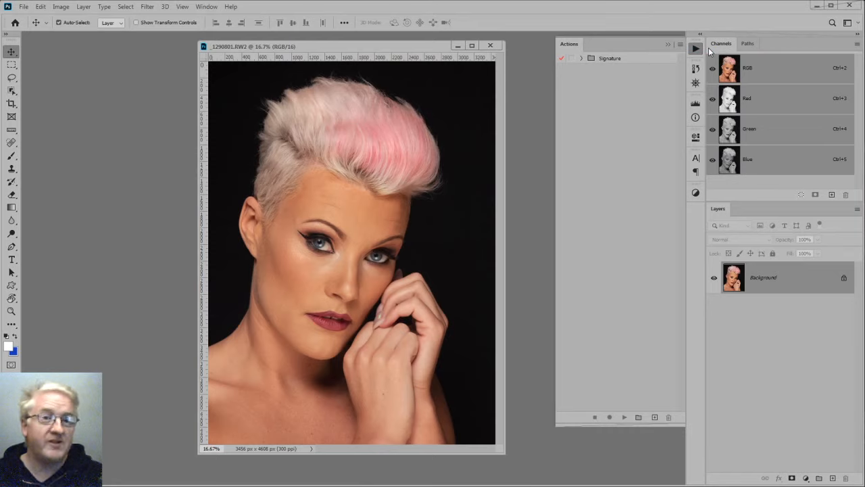
- Create a new action set named "test"
{"action": "left_click", "coordinate": [638, 418]}
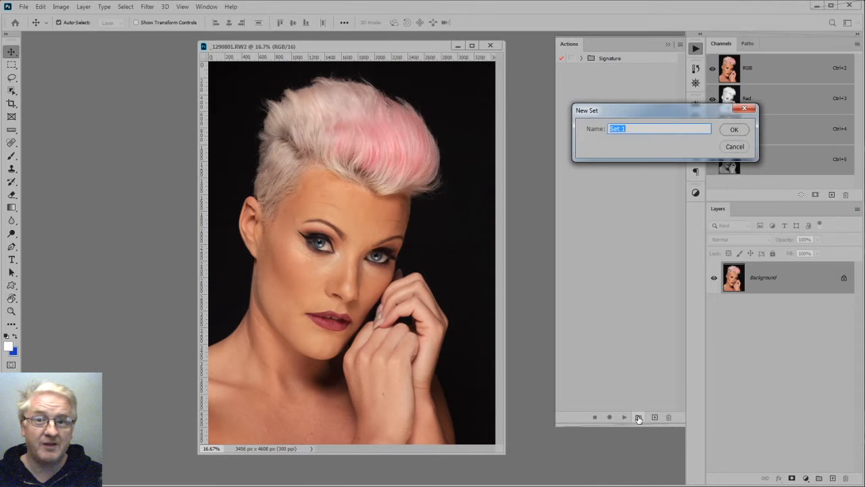
{"action": "type", "text": "test"}
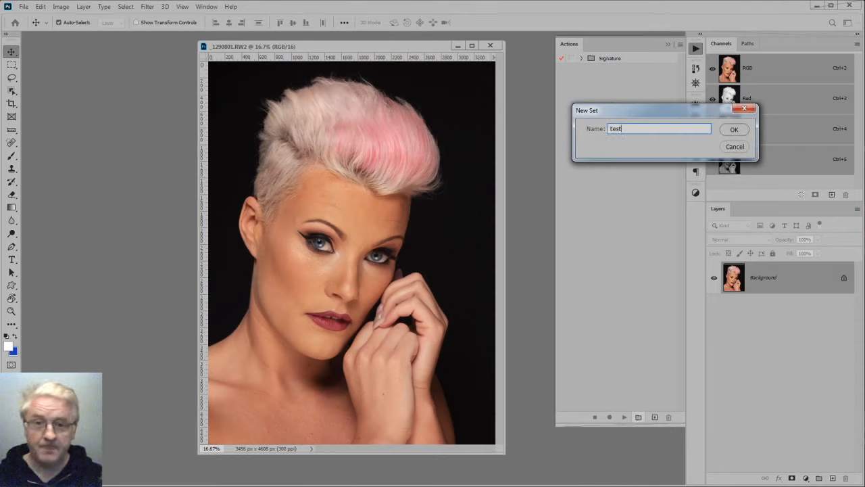
{"action": "key", "text": "Return"}
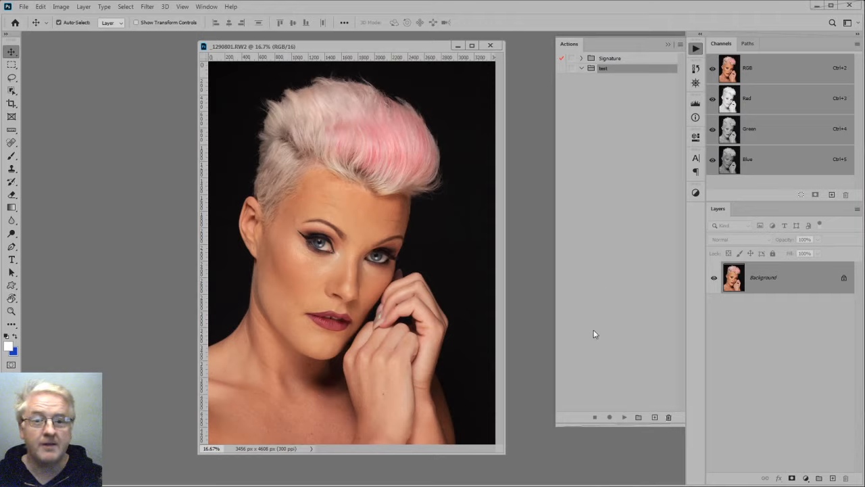
- Create an action named "example" in the test set and start recording it
{"action": "left_click", "coordinate": [654, 418]}
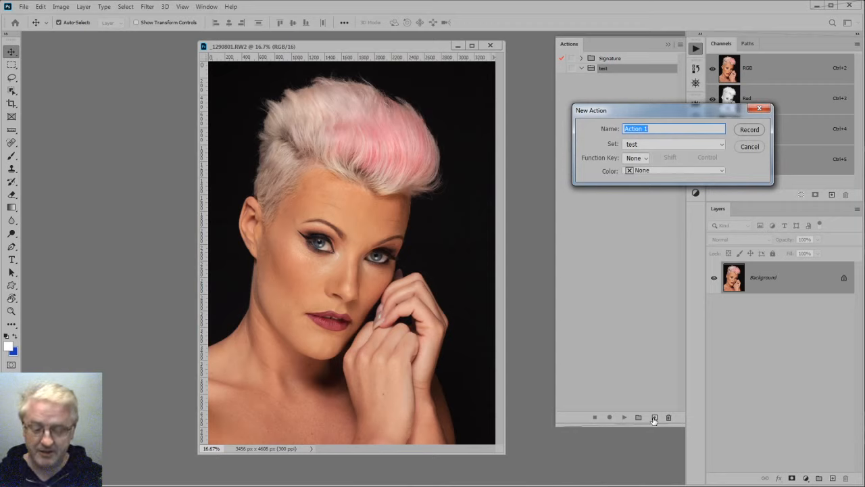
{"action": "type", "text": "ex"}
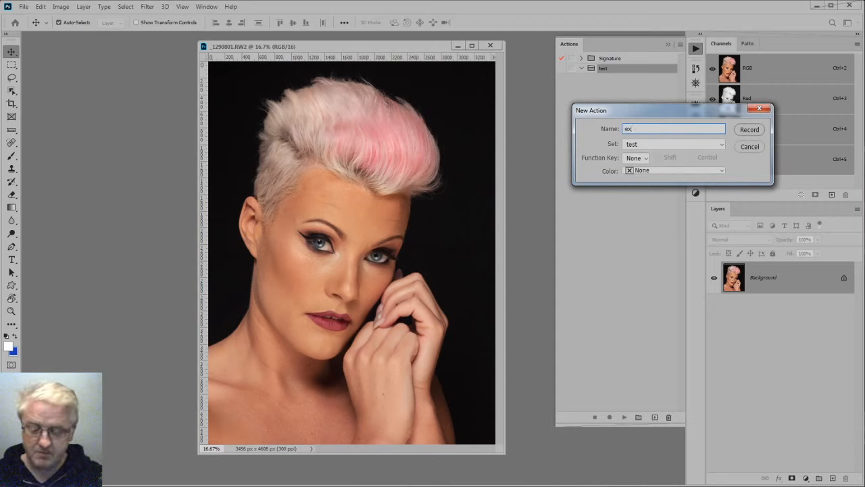
{"action": "type", "text": "ample"}
{"action": "key", "text": "Return"}
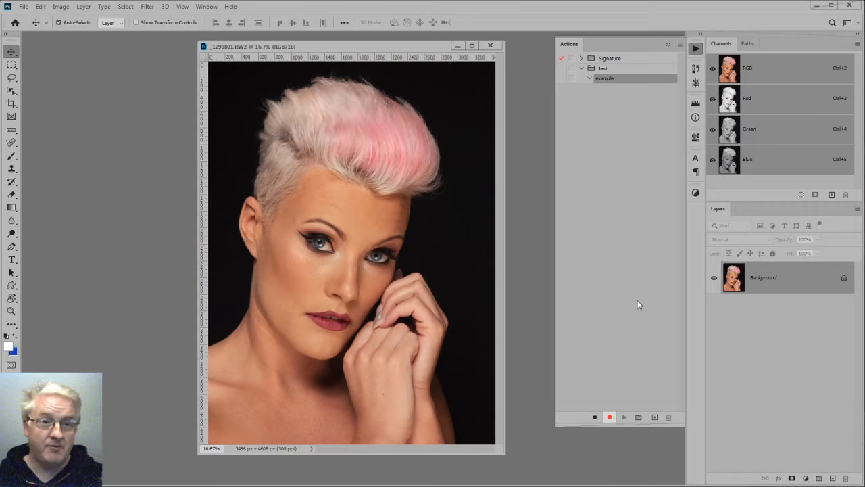
- Record duplicating the Background layer with Layer Via Copy
{"action": "left_click", "coordinate": [83, 7]}
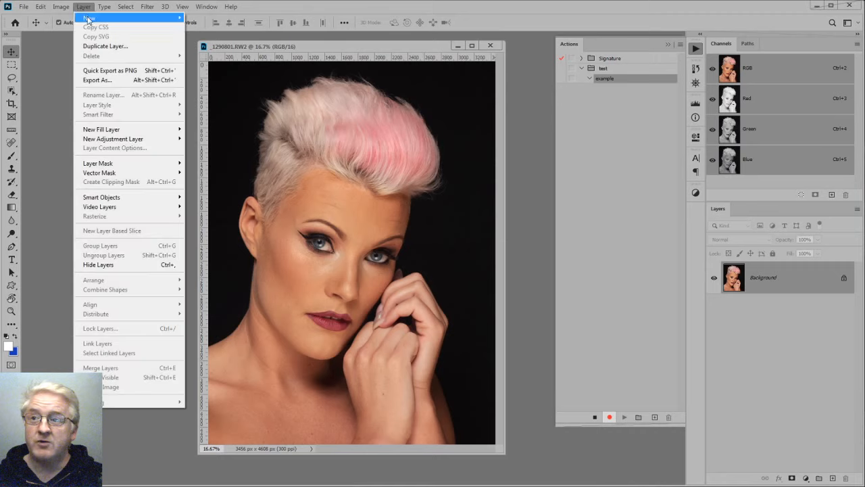
{"action": "mouse_move", "coordinate": [89, 19]}
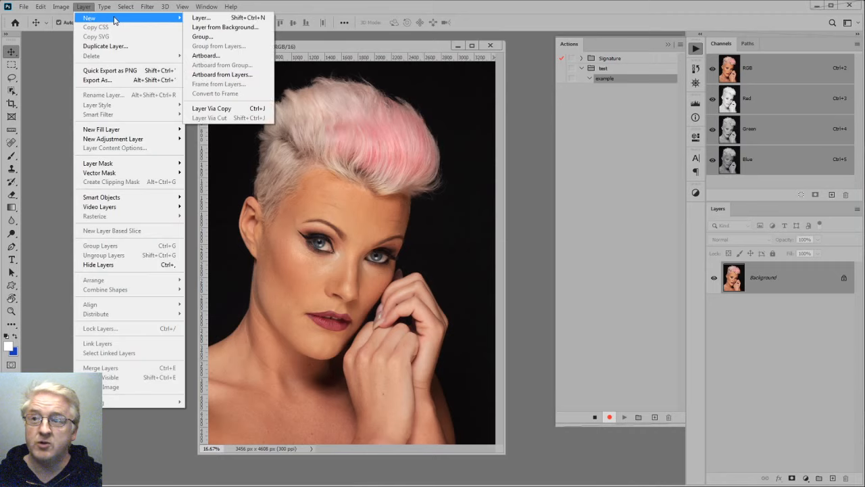
{"action": "left_click", "coordinate": [223, 110]}
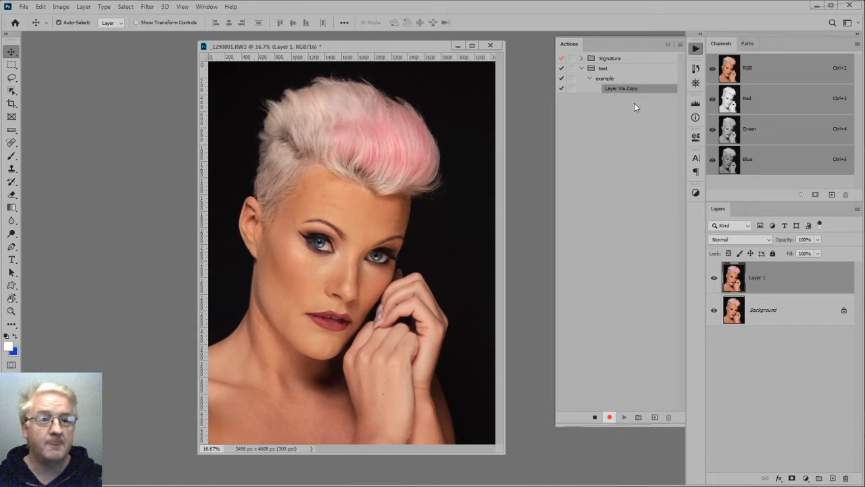
- Record adding a new empty layer named "blank" above the copied layer, and stop recording the action
{"action": "left_click", "coordinate": [84, 7]}
{"action": "mouse_move", "coordinate": [95, 18]}
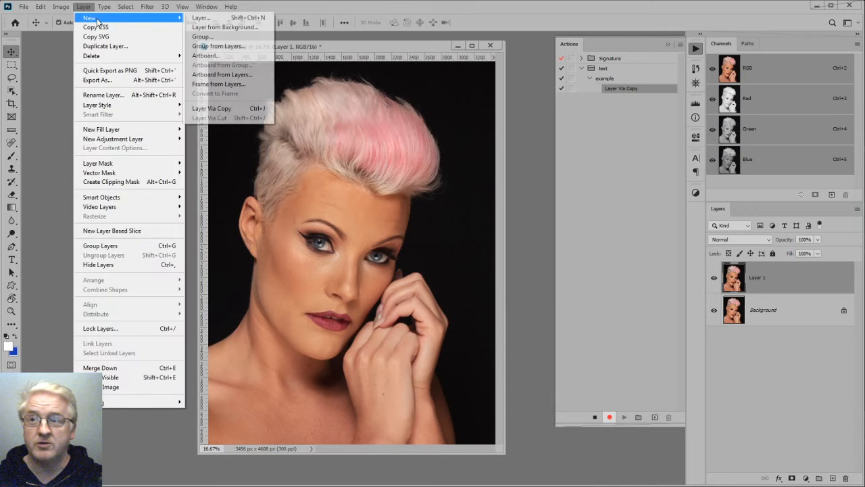
{"action": "left_click", "coordinate": [227, 22]}
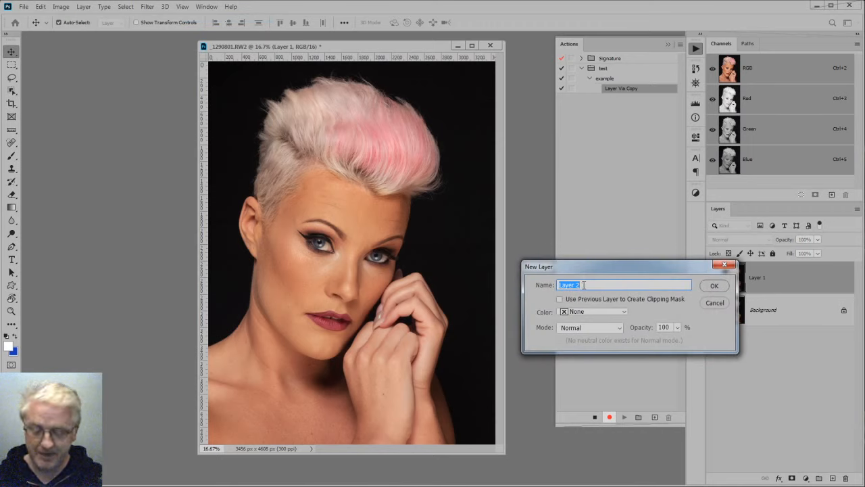
{"action": "type", "text": "blank"}
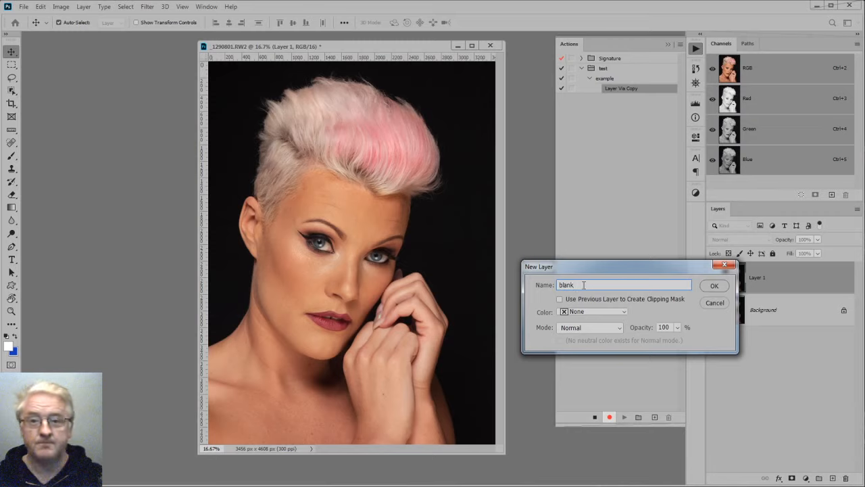
{"action": "left_click", "coordinate": [714, 285]}
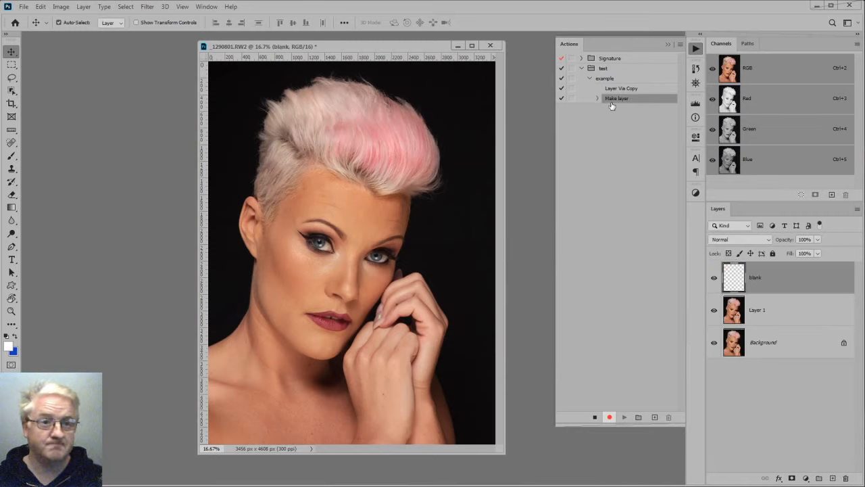
{"action": "left_click", "coordinate": [595, 418]}
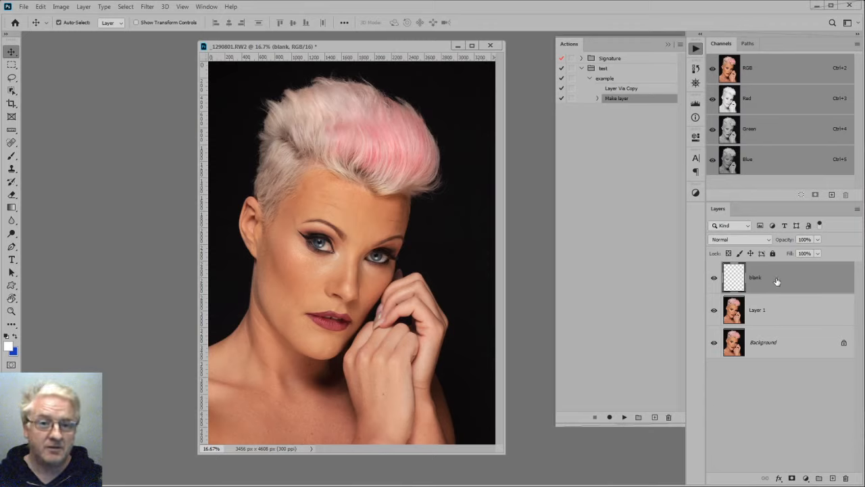
- Delete the blank layer and the copied layer so only the Background layer remains
{"action": "left_click_drag", "start_coordinate": [776, 281], "coordinate": [845, 478]}
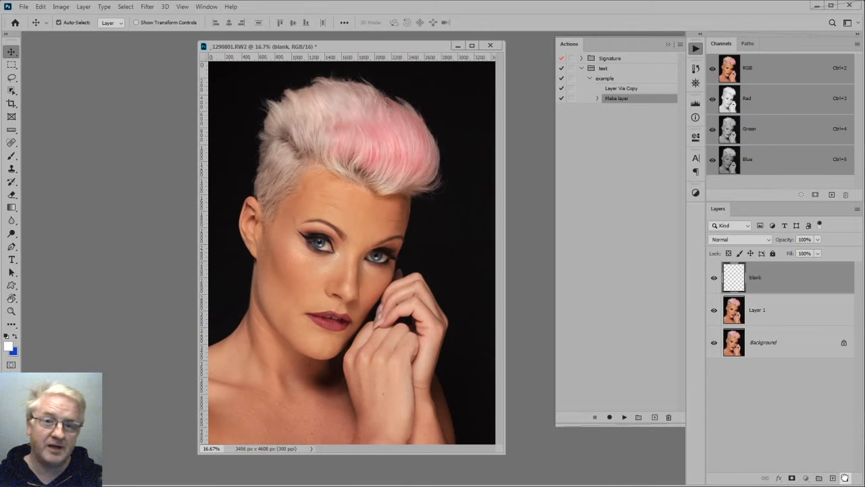
{"action": "left_click_drag", "start_coordinate": [768, 282], "coordinate": [845, 478]}
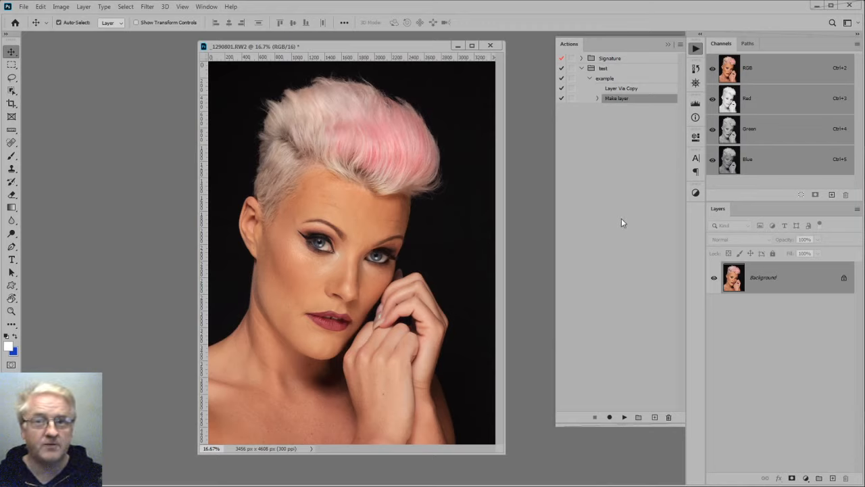
- Play the example action from the test set and delete the two layers it adds above the Background
{"action": "left_click", "coordinate": [605, 80]}
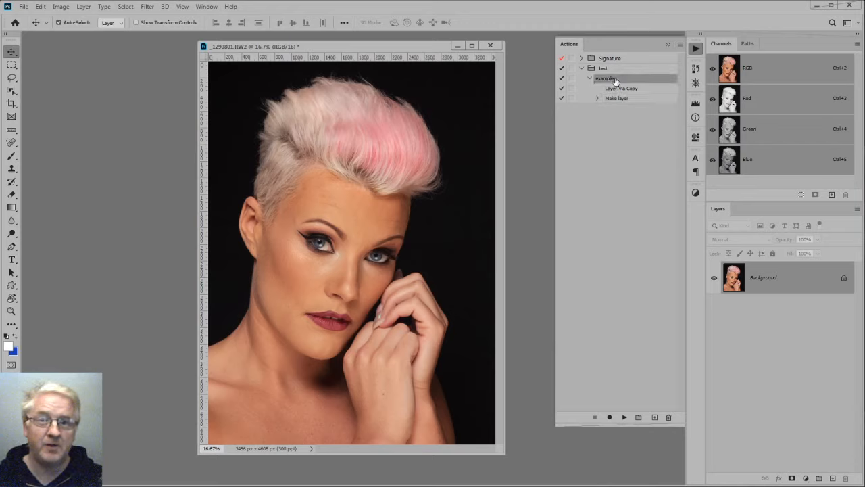
{"action": "left_click", "coordinate": [625, 418]}
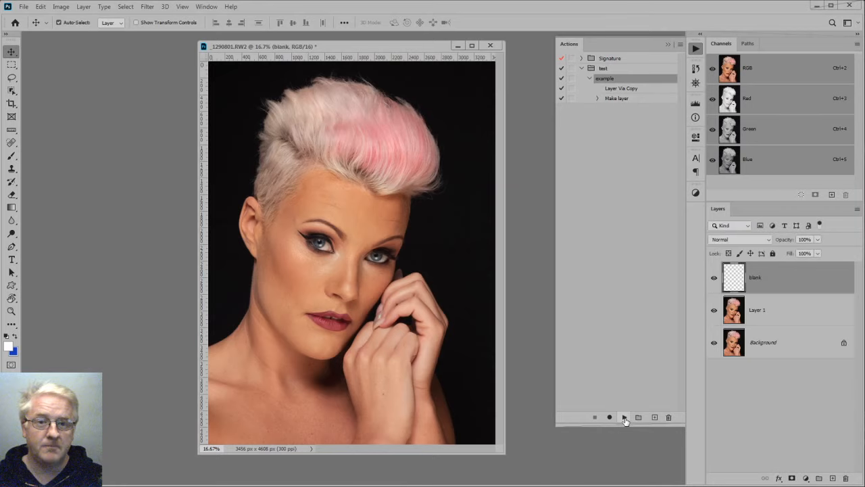
{"action": "left_click", "coordinate": [775, 314], "text": "shift"}
{"action": "left_click_drag", "start_coordinate": [774, 280], "coordinate": [846, 478]}
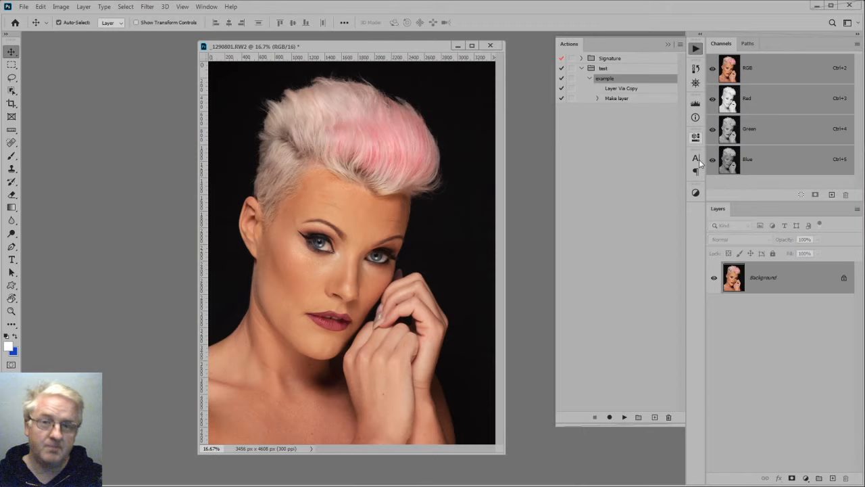
- Switch the actions list to Button Mode, and test the example action there, deleting the two layers it adds
{"action": "left_click", "coordinate": [680, 44]}
{"action": "left_click", "coordinate": [718, 48]}
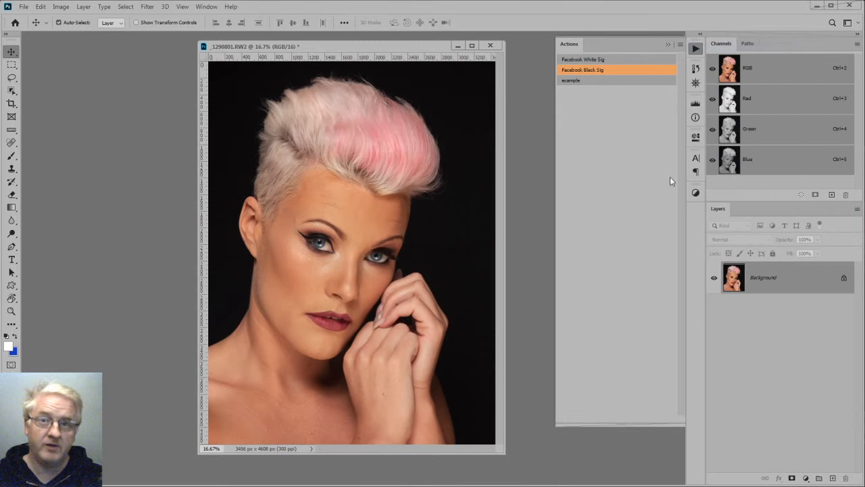
{"action": "left_click", "coordinate": [573, 83]}
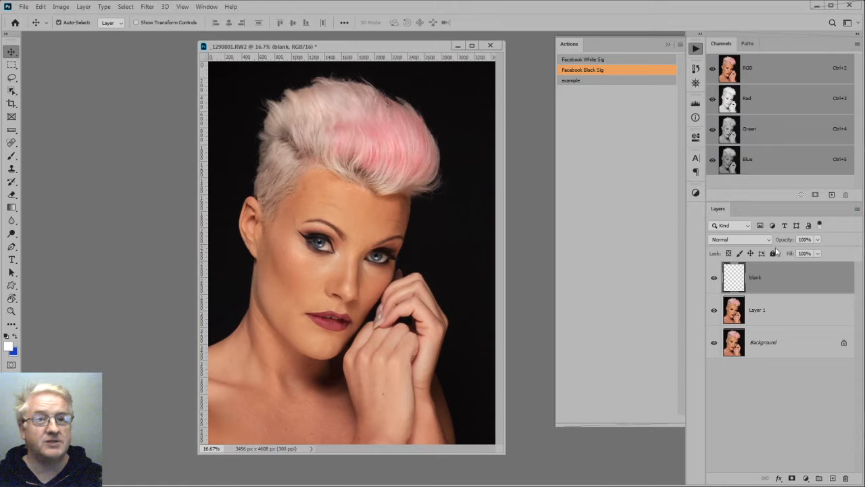
{"action": "left_click", "coordinate": [777, 314], "text": "shift"}
{"action": "left_click_drag", "start_coordinate": [782, 287], "coordinate": [846, 478]}
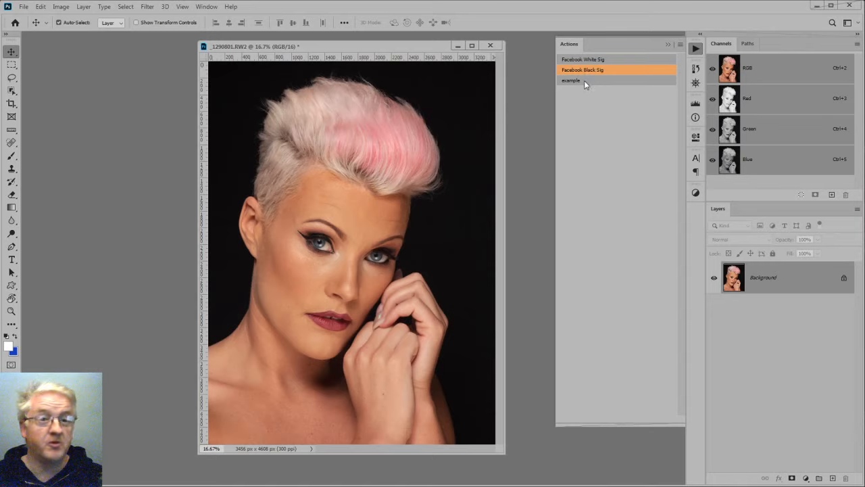
- Turn off Button Mode and delete the test action set
{"action": "left_click", "coordinate": [681, 46]}
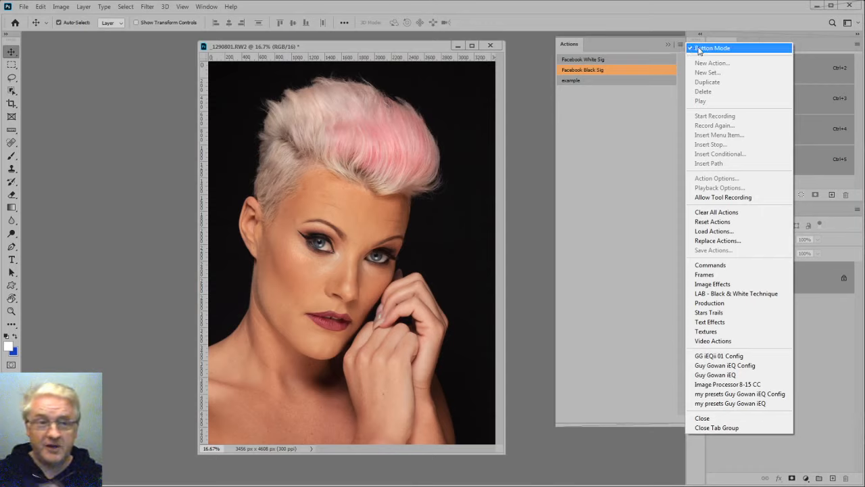
{"action": "left_click", "coordinate": [697, 48]}
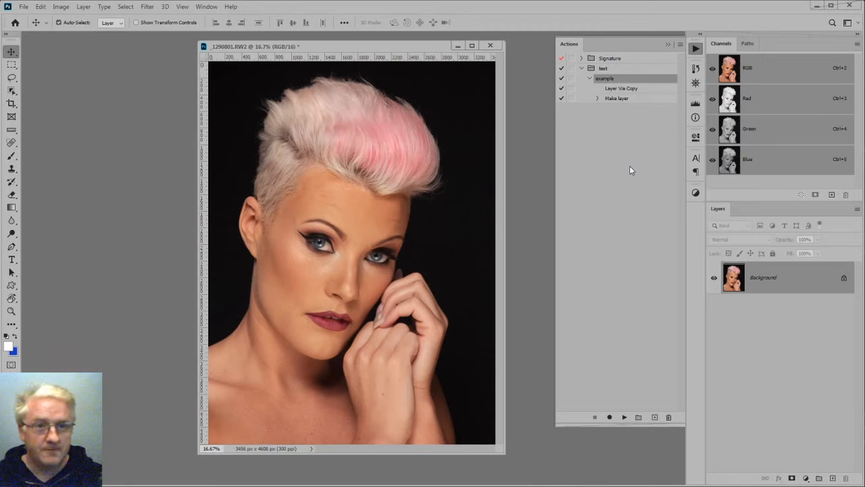
{"action": "left_click", "coordinate": [604, 71]}
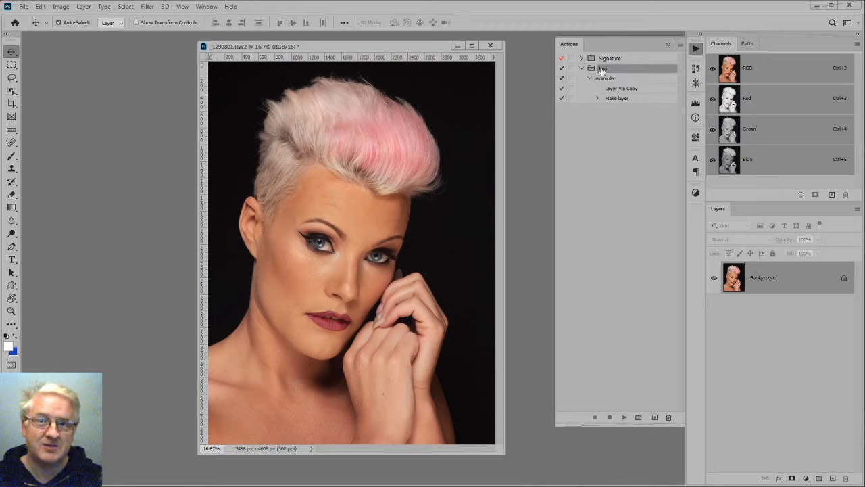
{"action": "mouse_move", "coordinate": [614, 70]}
{"action": "left_mouse_down"}
{"action": "mouse_move", "coordinate": [651, 111]}
{"action": "mouse_move", "coordinate": [656, 387]}
{"action": "mouse_move", "coordinate": [669, 420]}
{"action": "left_mouse_up"}
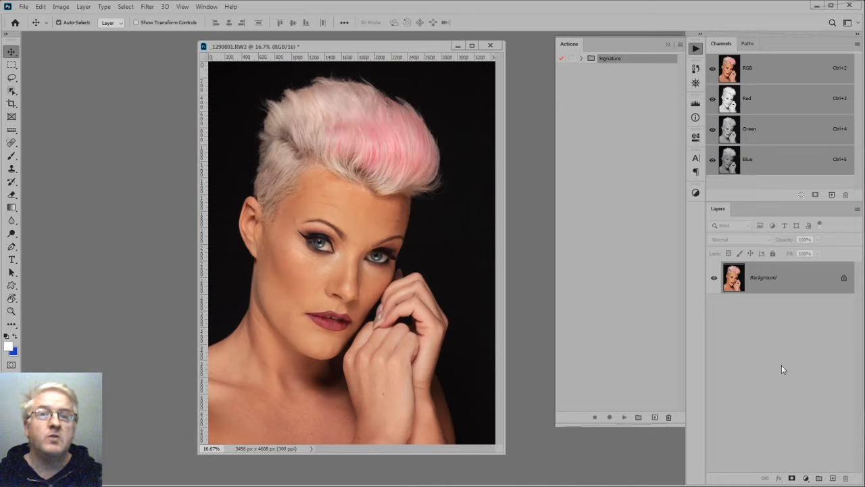
- Save the Signature action set as Signature.atn in the Workflow folder on the C: drive
{"action": "left_click", "coordinate": [632, 166]}
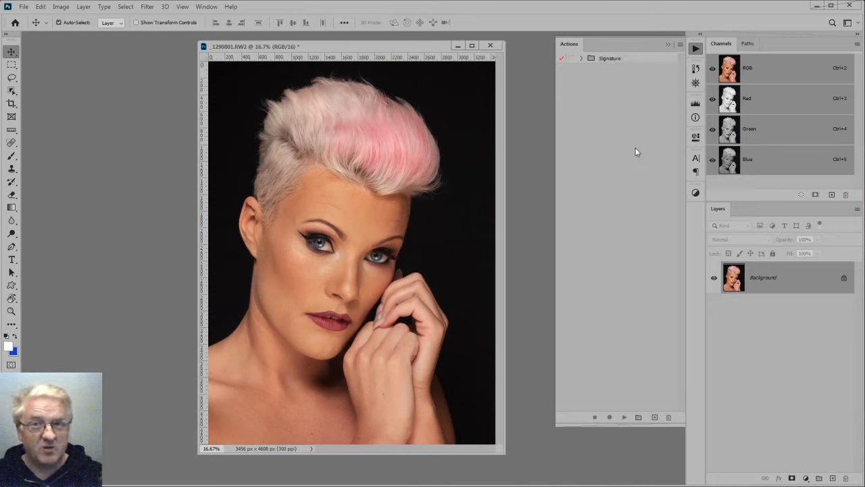
{"action": "left_click", "coordinate": [598, 60]}
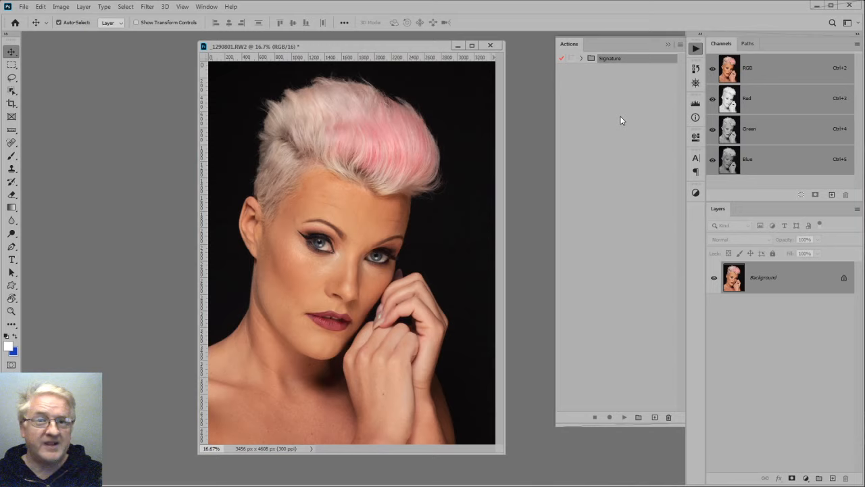
{"action": "left_click", "coordinate": [679, 45]}
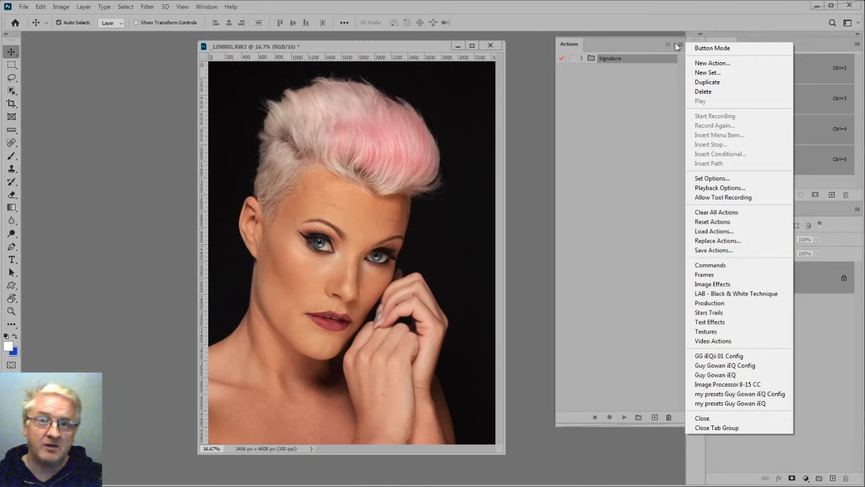
{"action": "left_click", "coordinate": [710, 250]}
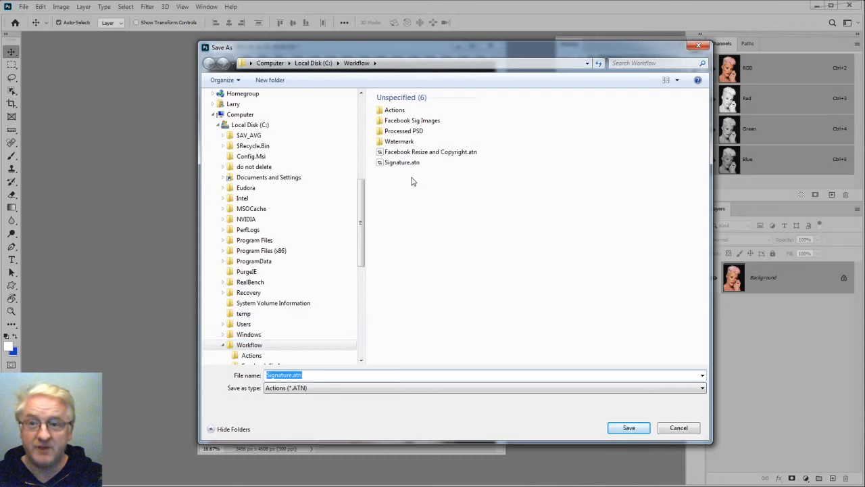
{"action": "left_click", "coordinate": [629, 427]}
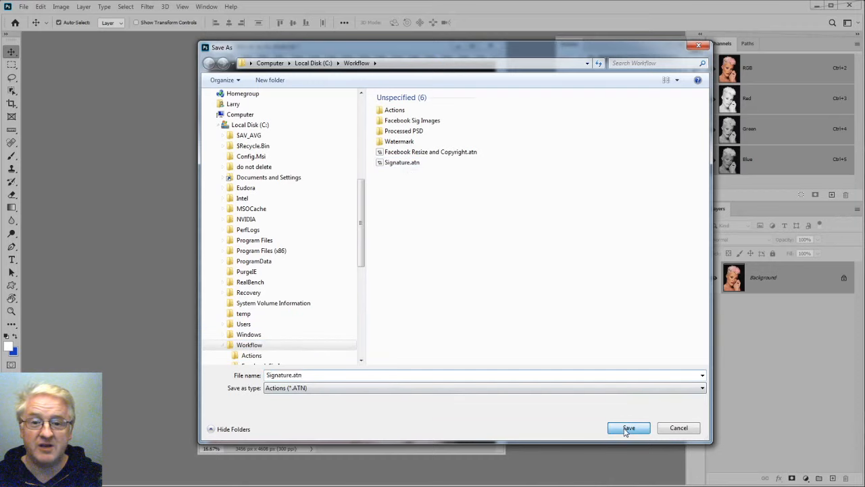
{"action": "left_click", "coordinate": [694, 270]}
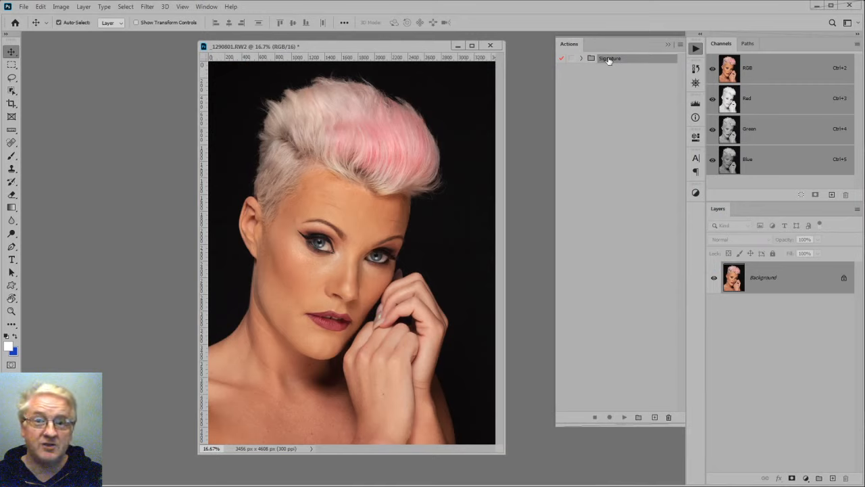
- Delete the Signature action set and reload it from Signature.atn in the Workflow folder
{"action": "mouse_move", "coordinate": [606, 60]}
{"action": "left_mouse_down"}
{"action": "mouse_move", "coordinate": [618, 67]}
{"action": "mouse_move", "coordinate": [641, 192]}
{"action": "mouse_move", "coordinate": [646, 383]}
{"action": "mouse_move", "coordinate": [669, 417]}
{"action": "left_mouse_up"}
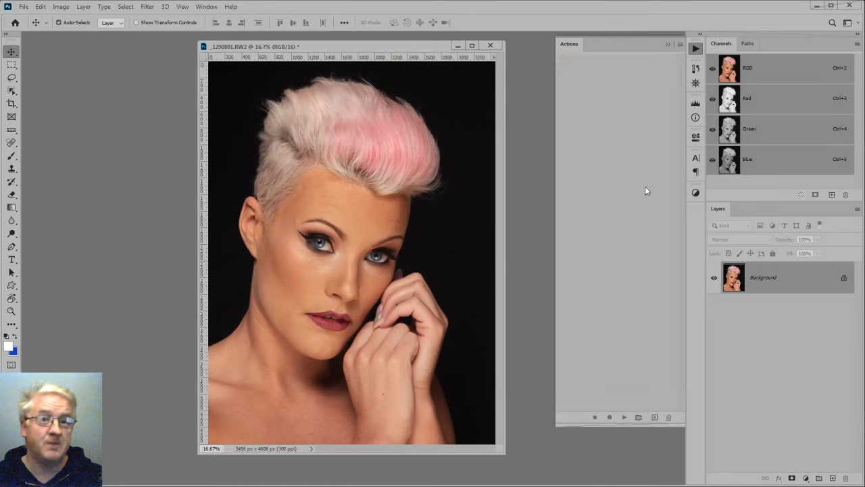
{"action": "left_click", "coordinate": [680, 45]}
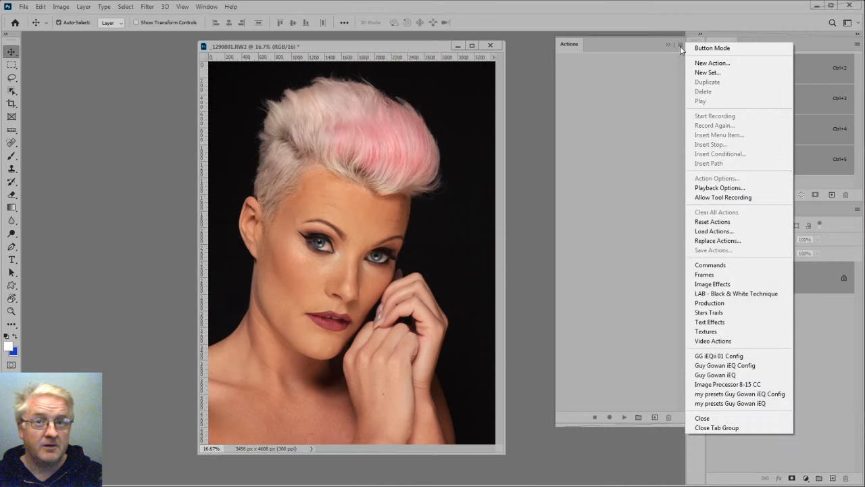
{"action": "left_click", "coordinate": [713, 231]}
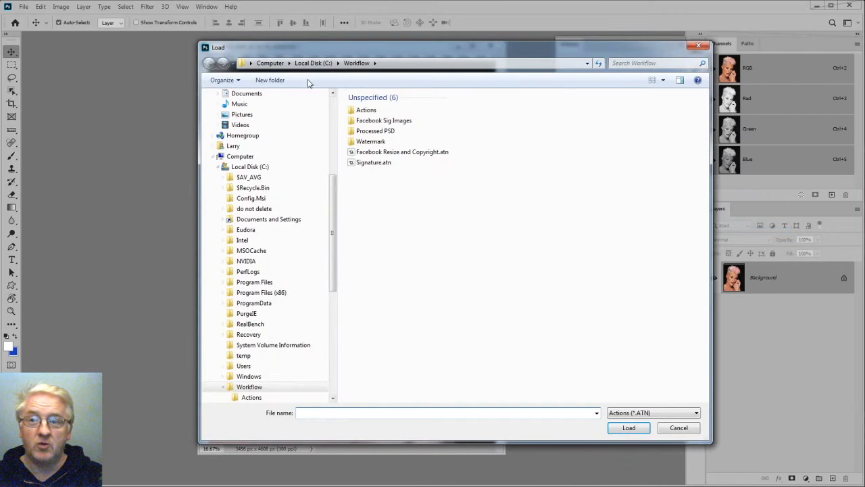
{"action": "left_click", "coordinate": [374, 163]}
{"action": "left_click", "coordinate": [628, 427]}
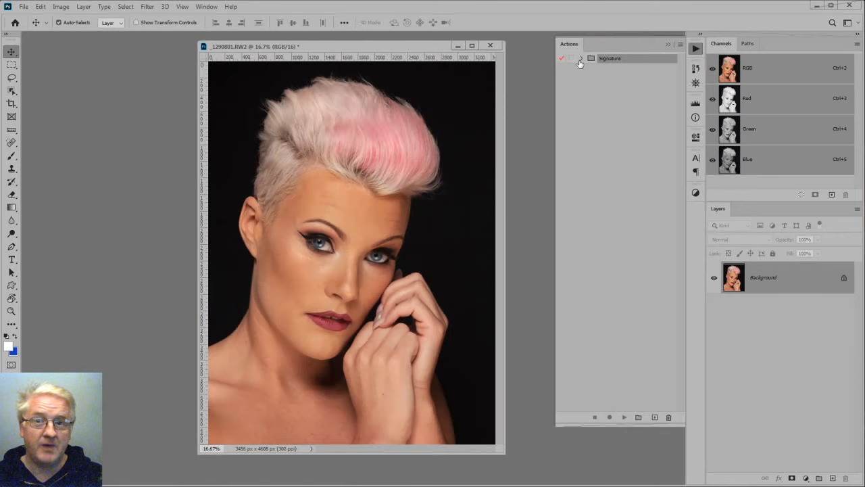
- Expand the Signature set to examine the recorded steps of its Facebook White Sig and Facebook Black Sig actions, and hide the actions list
{"action": "left_click", "coordinate": [581, 59]}
{"action": "left_click", "coordinate": [588, 189]}
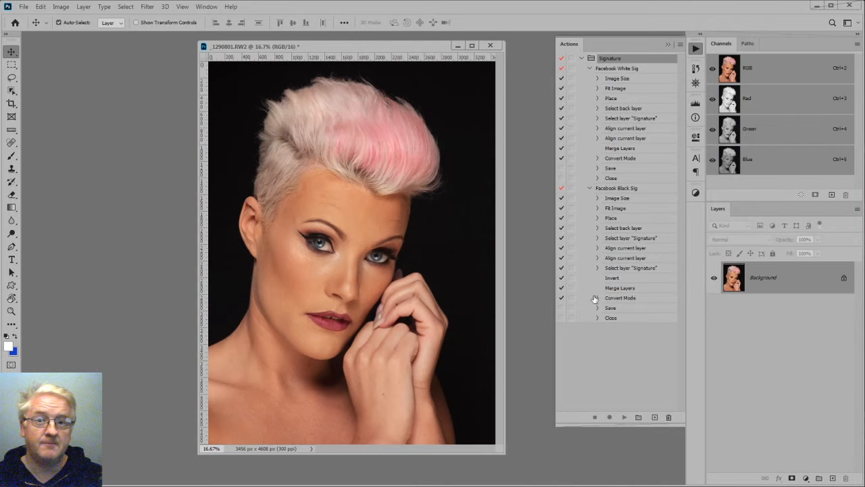
{"action": "left_click", "coordinate": [589, 189]}
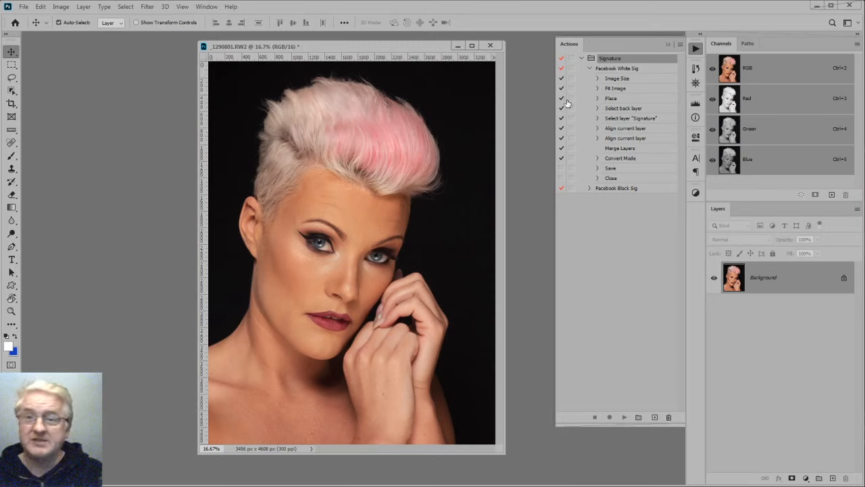
{"action": "left_click", "coordinate": [696, 48]}
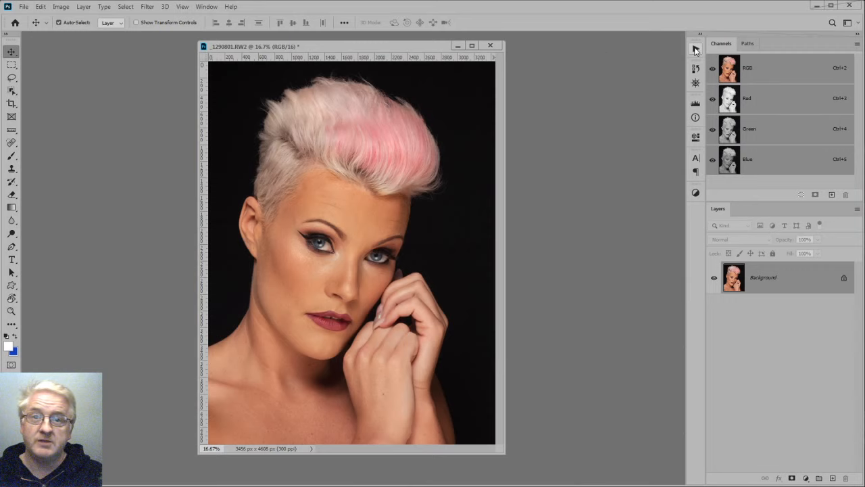
- Switch to Adobe Bridge and open the portrait _1290801.RW2 in Camera Raw
{"action": "key", "text": "alt+Tab"}
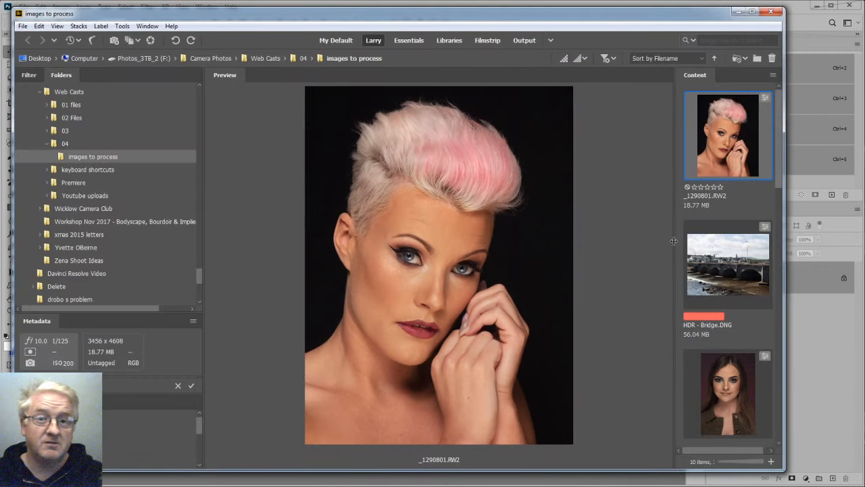
{"action": "left_click_drag", "start_coordinate": [676, 244], "coordinate": [555, 245]}
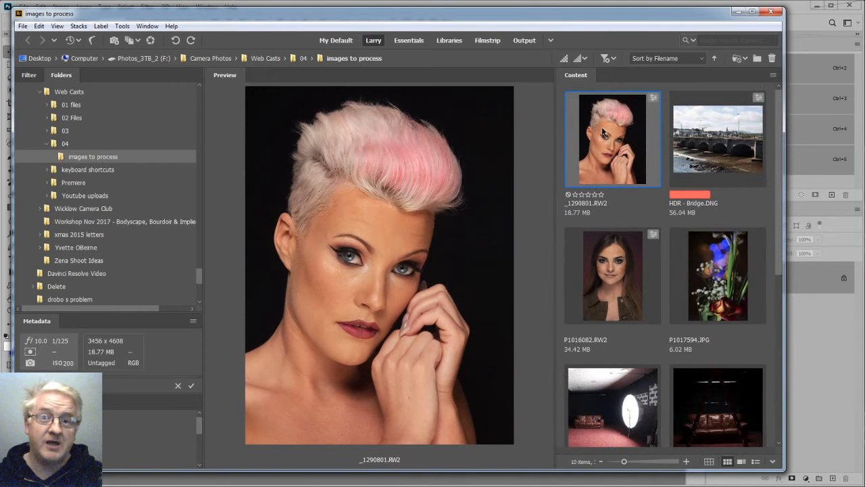
{"action": "left_click_drag", "start_coordinate": [555, 231], "coordinate": [650, 233]}
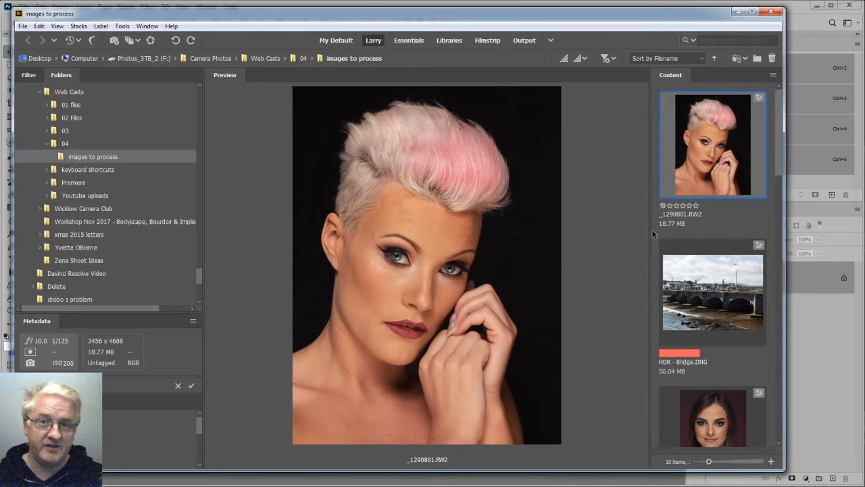
{"action": "right_click", "coordinate": [699, 138]}
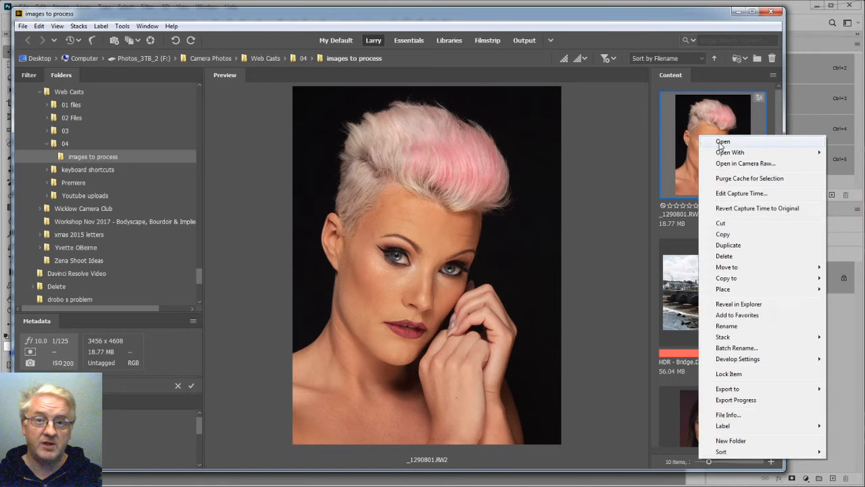
{"action": "left_click", "coordinate": [721, 142]}
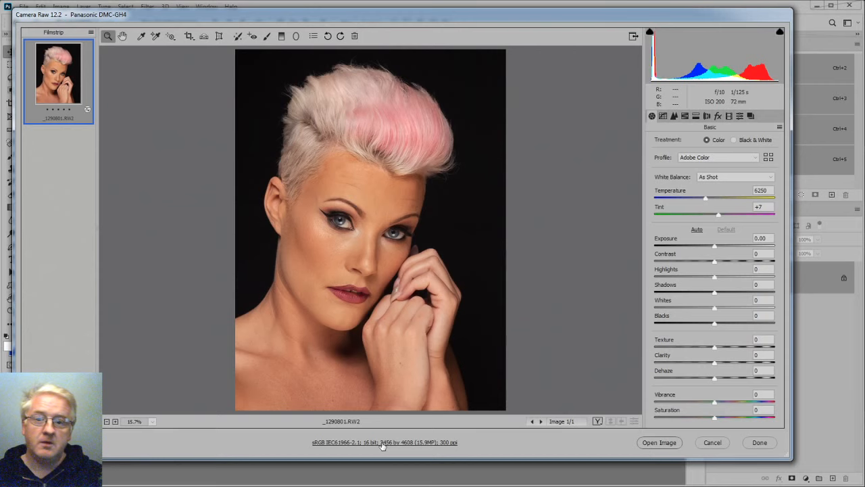
- Open Camera Raw's workflow options and review the available bit depths and color spaces without changing them
{"action": "left_click", "coordinate": [382, 442]}
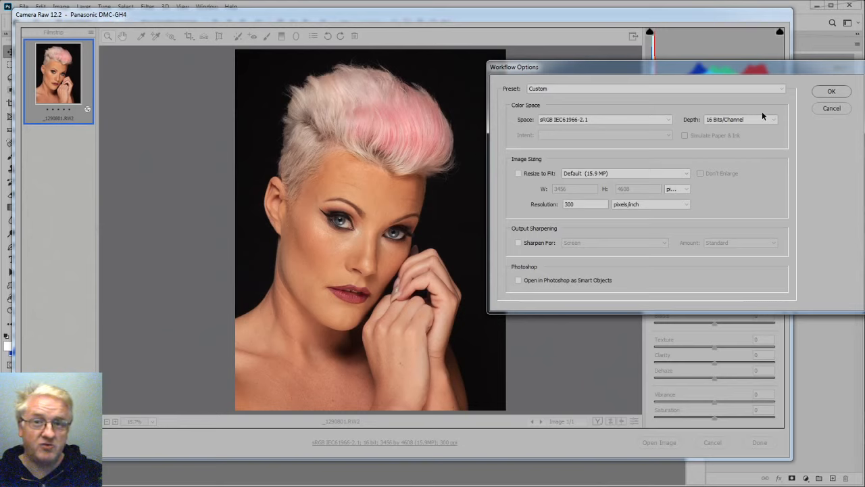
{"action": "left_click", "coordinate": [742, 120]}
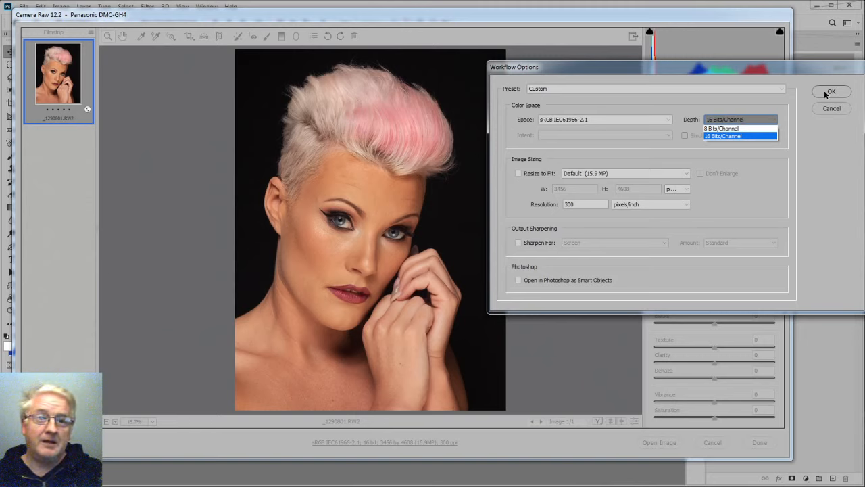
{"action": "left_click", "coordinate": [549, 122]}
{"action": "left_click", "coordinate": [549, 119]}
{"action": "scroll", "coordinate": [575, 141], "scroll_direction": "up", "scroll_amount": 2}
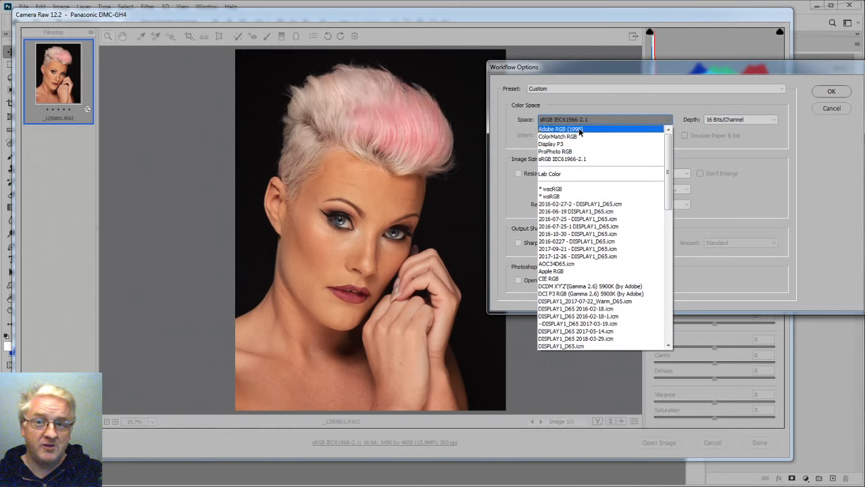
{"action": "left_click", "coordinate": [628, 95]}
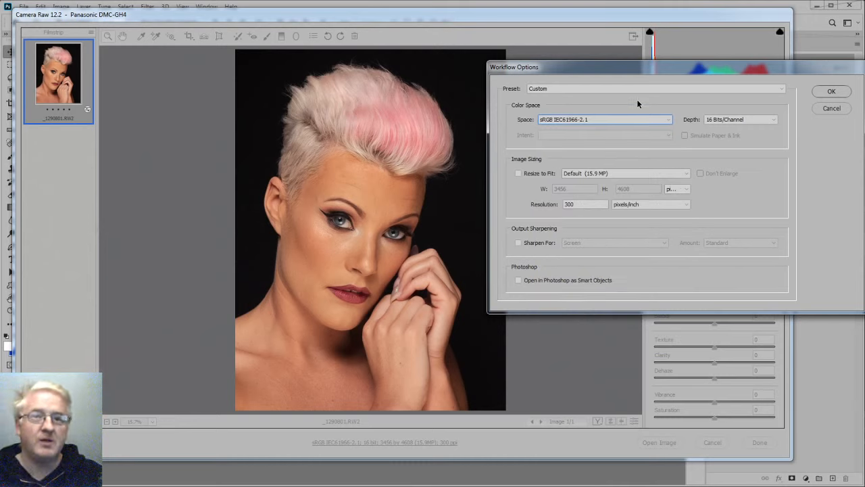
- Choose pixels/inch as the resolution unit and accept the workflow options
{"action": "double_click", "coordinate": [590, 204]}
{"action": "left_click", "coordinate": [638, 205]}
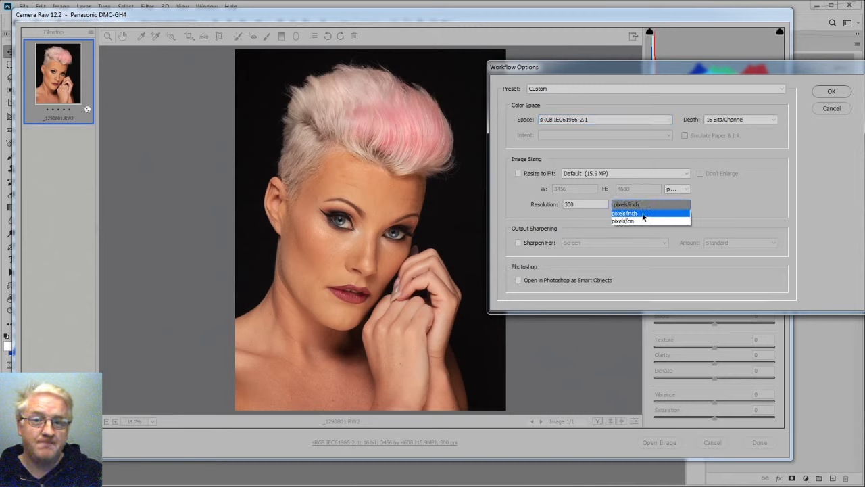
{"action": "left_click", "coordinate": [644, 213]}
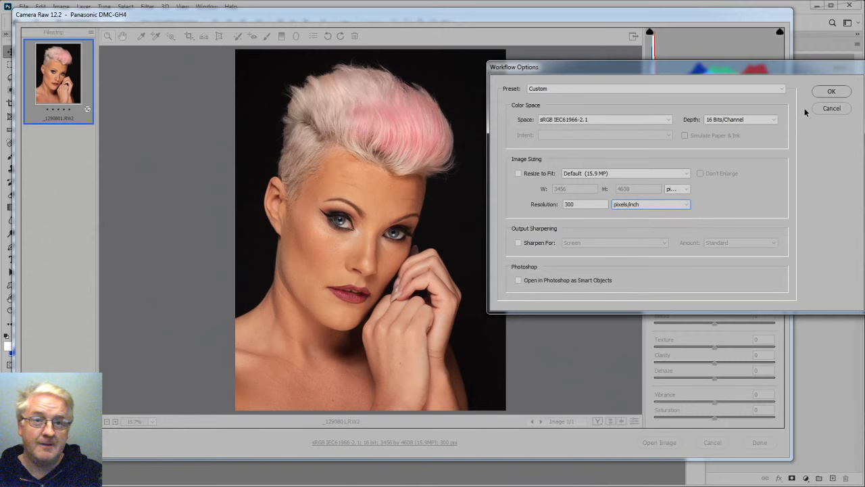
{"action": "left_click", "coordinate": [824, 95]}
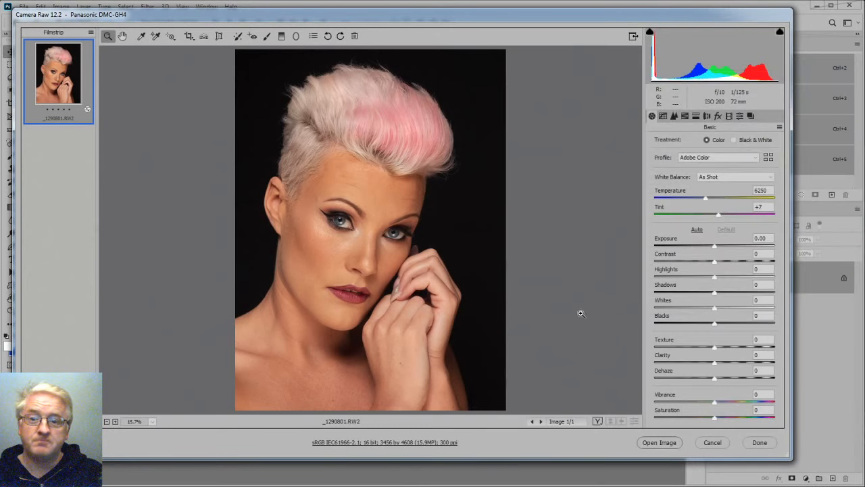
- Open the raw portrait from Camera Raw in Photoshop, and close the duplicate document _1290801-2
{"action": "left_click", "coordinate": [661, 441]}
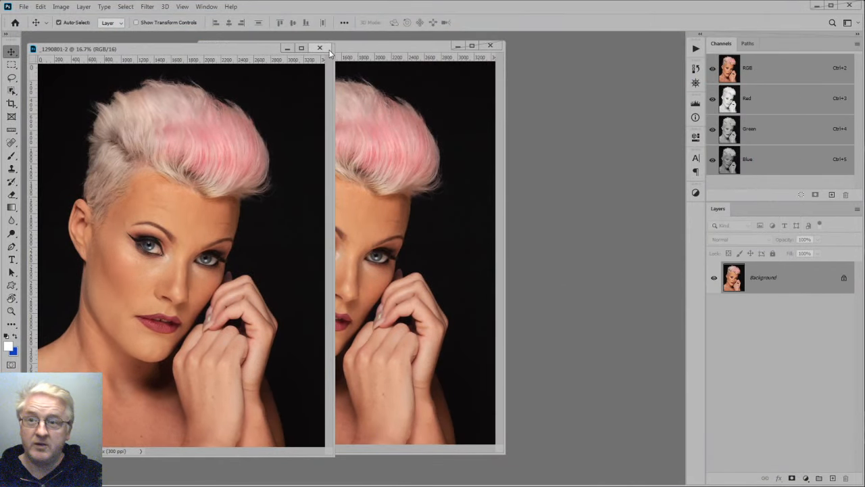
{"action": "left_click", "coordinate": [426, 189]}
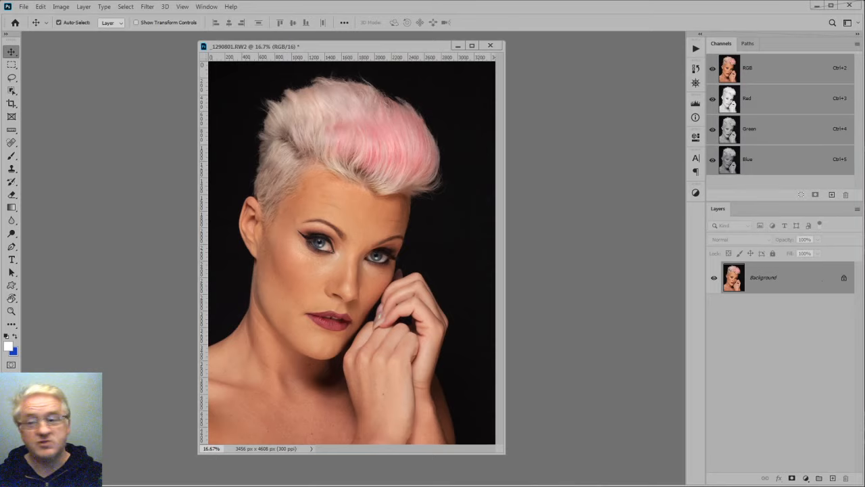
- Switch to Adobe Bridge and preview P1017594.JPG, P1017699.jpg and P1017712.JPG, ending with P1017699.jpg selected
{"action": "key", "text": "ctrl"}
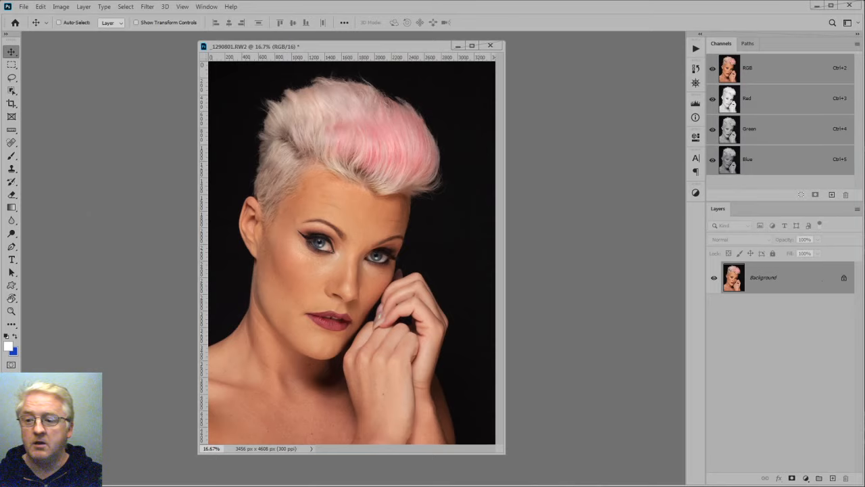
{"action": "key", "text": "ctrl+alt+o"}
{"action": "scroll", "coordinate": [725, 259], "scroll_direction": "down", "scroll_amount": 3}
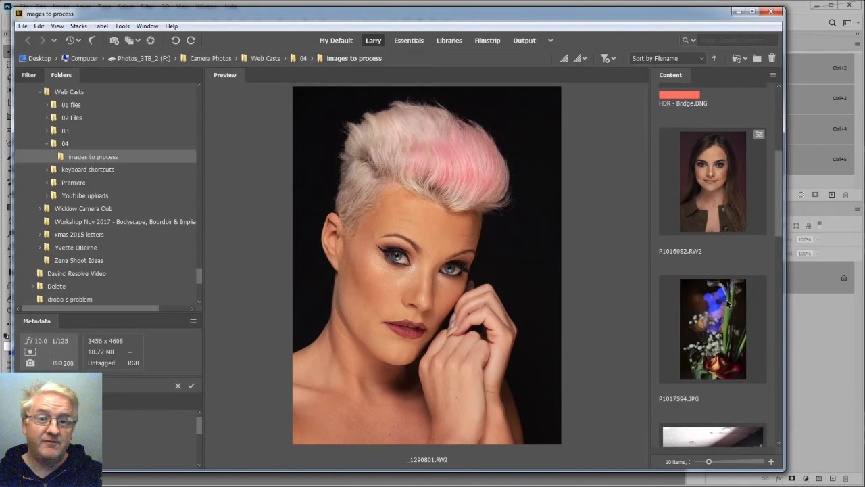
{"action": "left_click", "coordinate": [725, 203]}
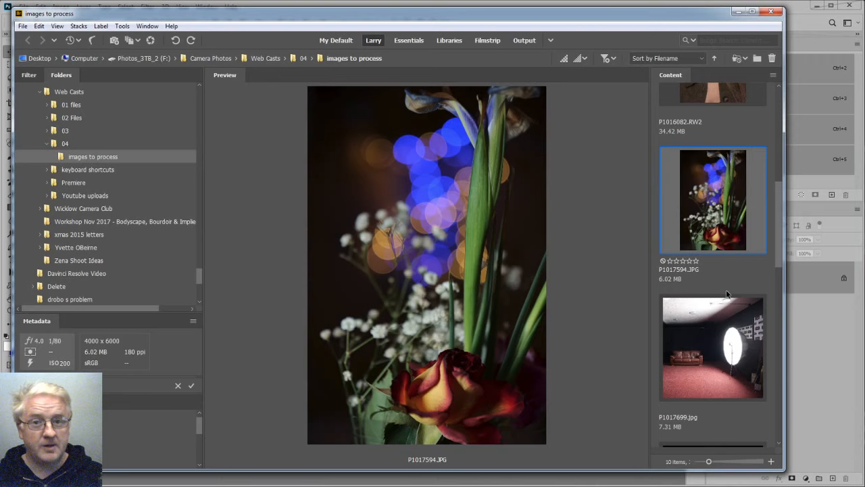
{"action": "scroll", "coordinate": [729, 294], "scroll_direction": "down", "scroll_amount": 1}
{"action": "left_click", "coordinate": [724, 254]}
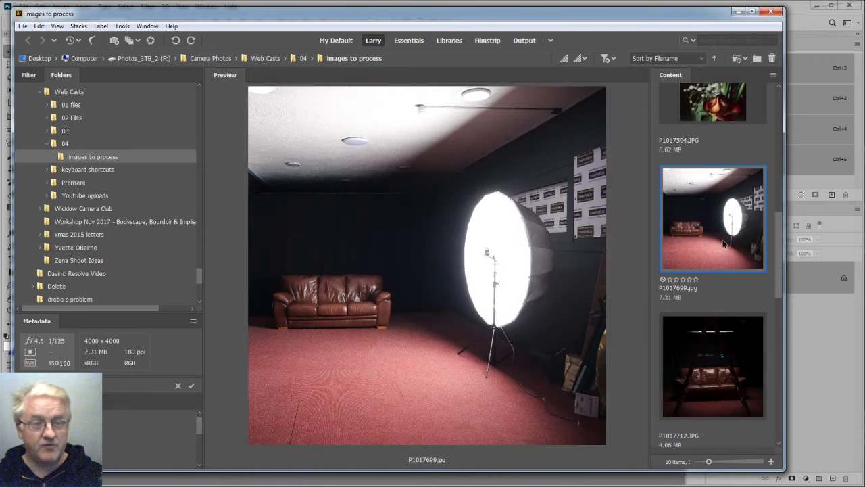
{"action": "key", "text": "Down"}
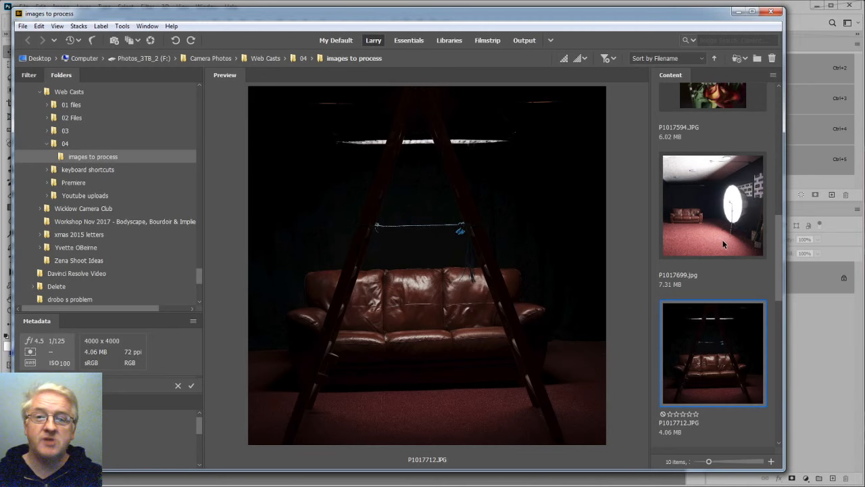
{"action": "key", "text": "Up"}
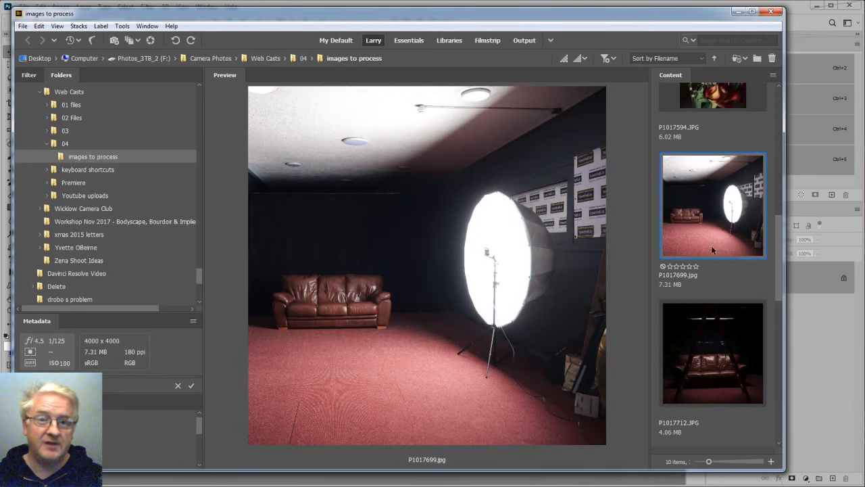
- Open P1017699.jpg in Photoshop and move its window so it partly overlaps the portrait, leaving both title bars visible
{"action": "right_click", "coordinate": [702, 189]}
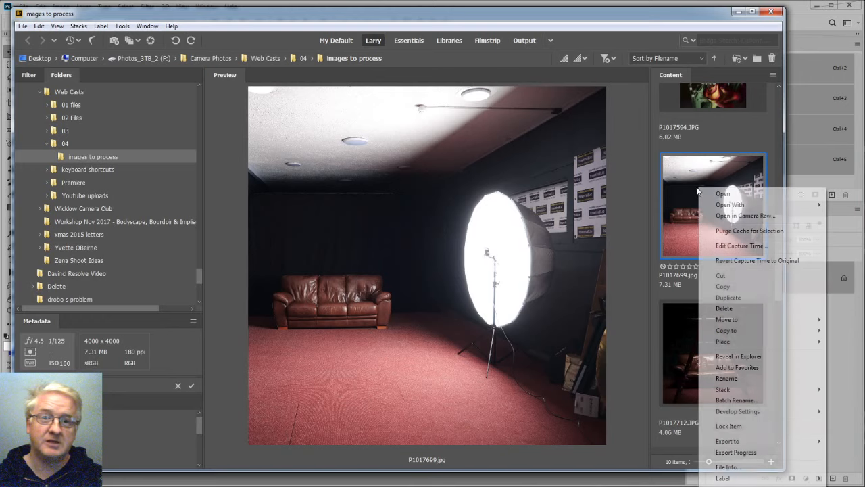
{"action": "key", "text": "Escape"}
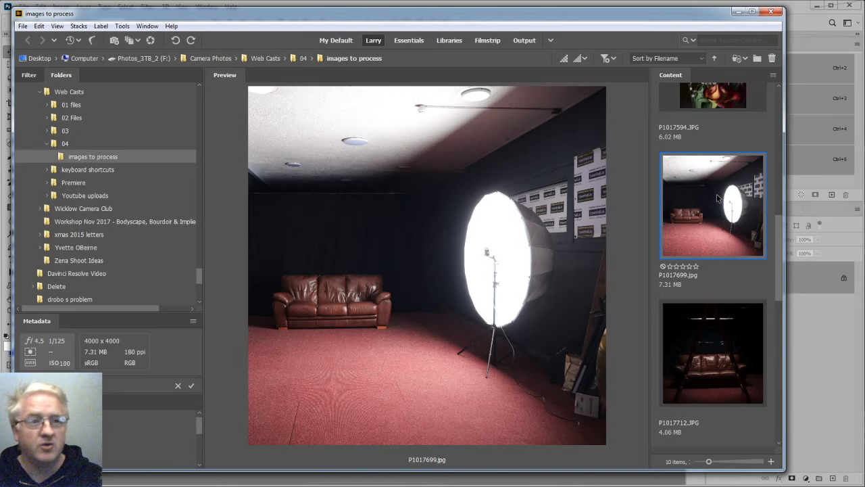
{"action": "double_click", "coordinate": [717, 194]}
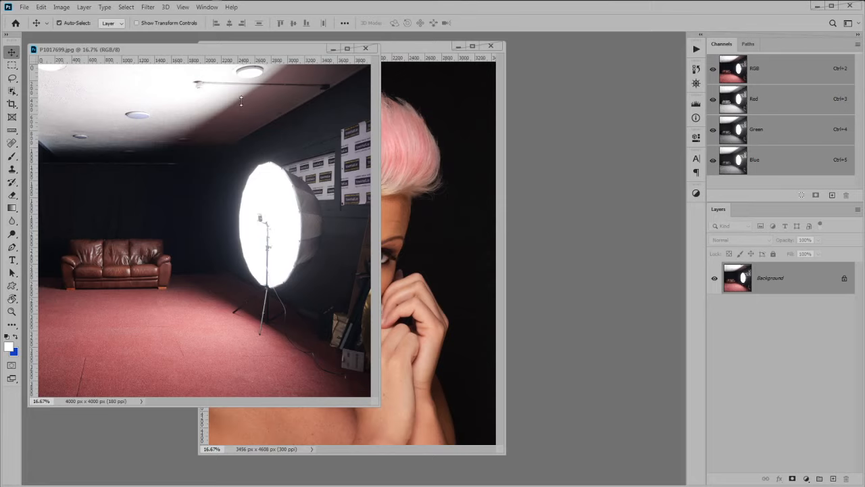
{"action": "left_click_drag", "start_coordinate": [207, 52], "coordinate": [472, 77]}
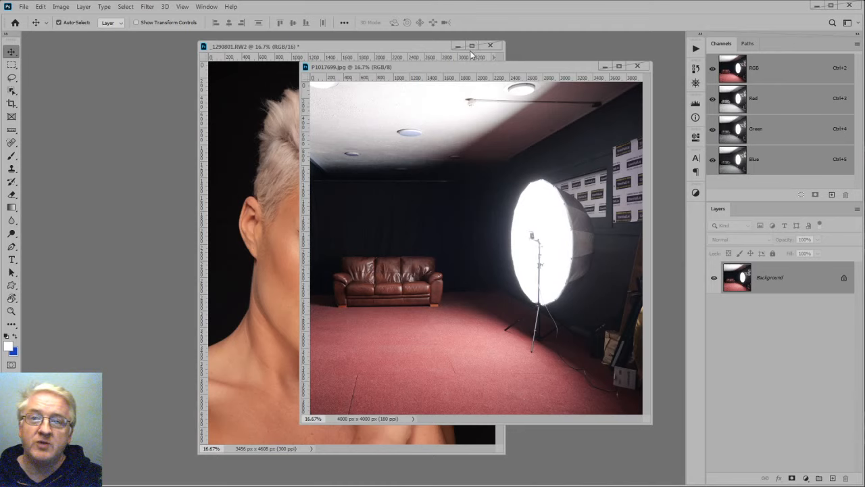
{"action": "left_click_drag", "start_coordinate": [464, 72], "coordinate": [478, 84]}
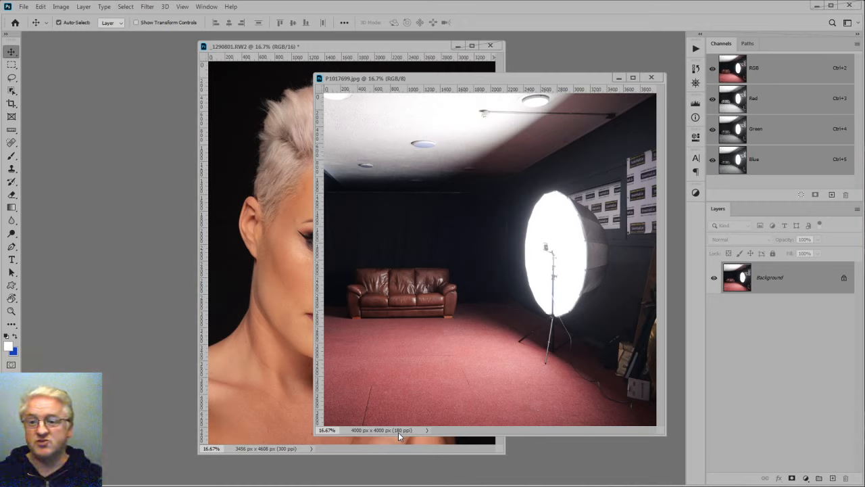
- Switch to Adobe Bridge and preview the images to process, from _1290801.RW2 down to P1019266-Pano.jpg
{"action": "key", "text": "alt+Tab"}
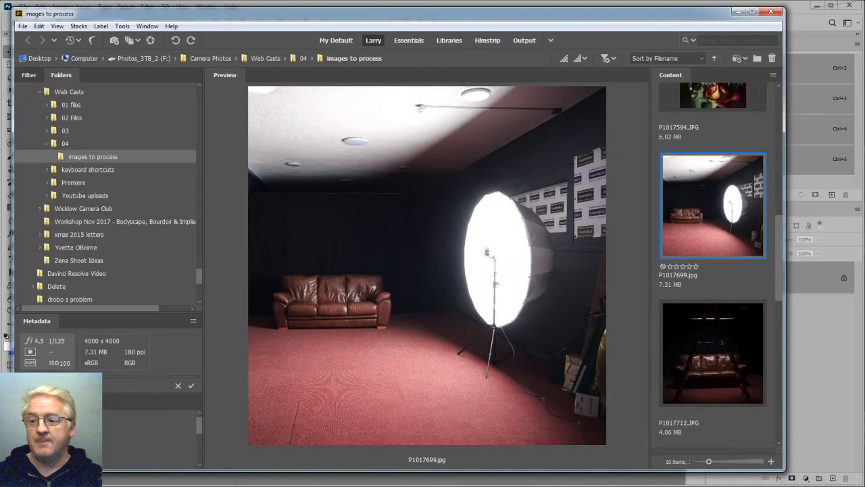
{"action": "scroll", "coordinate": [749, 147], "scroll_direction": "up", "scroll_amount": 10}
{"action": "left_click", "coordinate": [727, 140]}
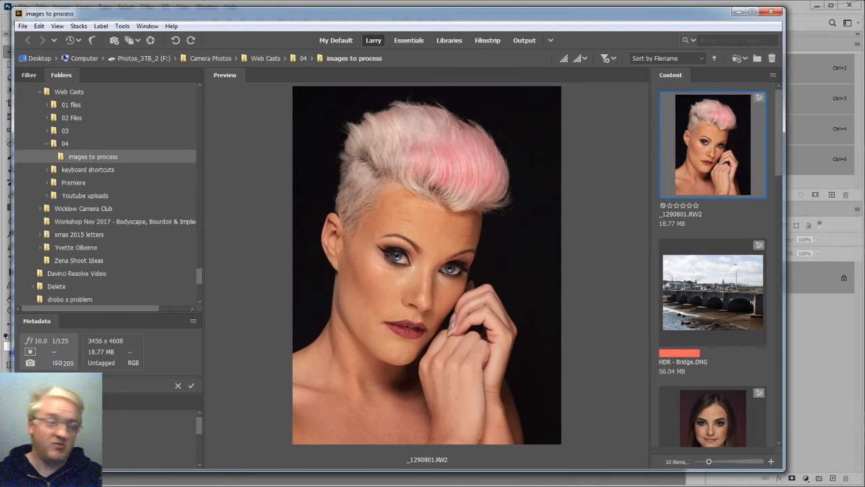
{"action": "left_click", "coordinate": [742, 299]}
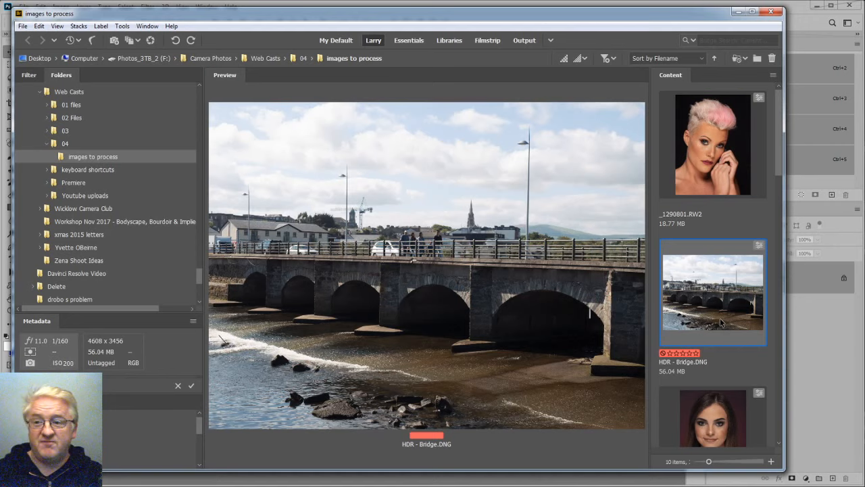
{"action": "scroll", "coordinate": [721, 321], "scroll_direction": "down", "scroll_amount": 2}
{"action": "left_click", "coordinate": [721, 322]}
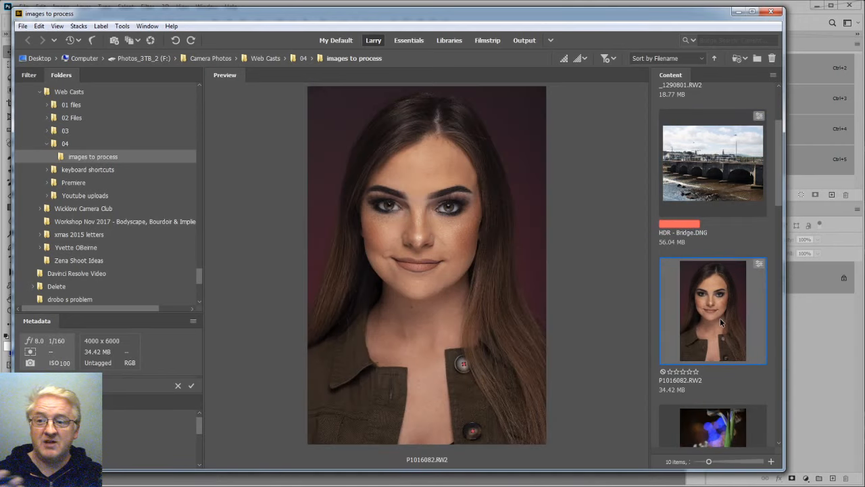
{"action": "scroll", "coordinate": [720, 318], "scroll_direction": "down", "scroll_amount": 4}
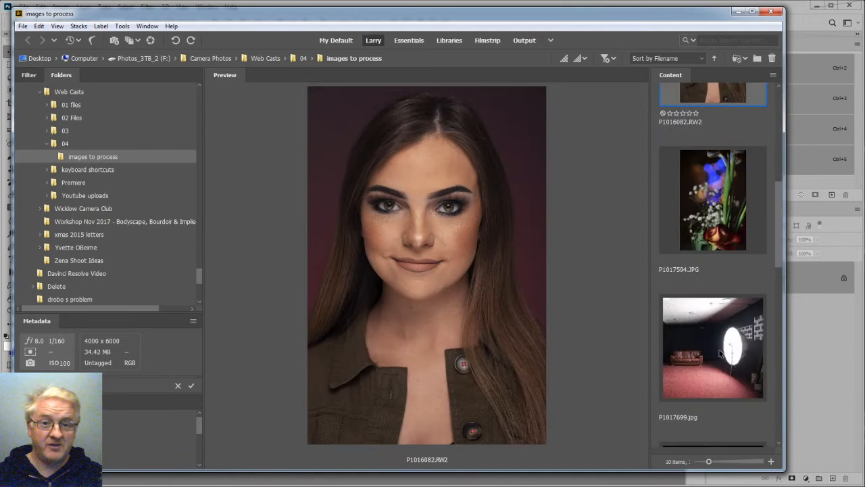
{"action": "left_click", "coordinate": [724, 333]}
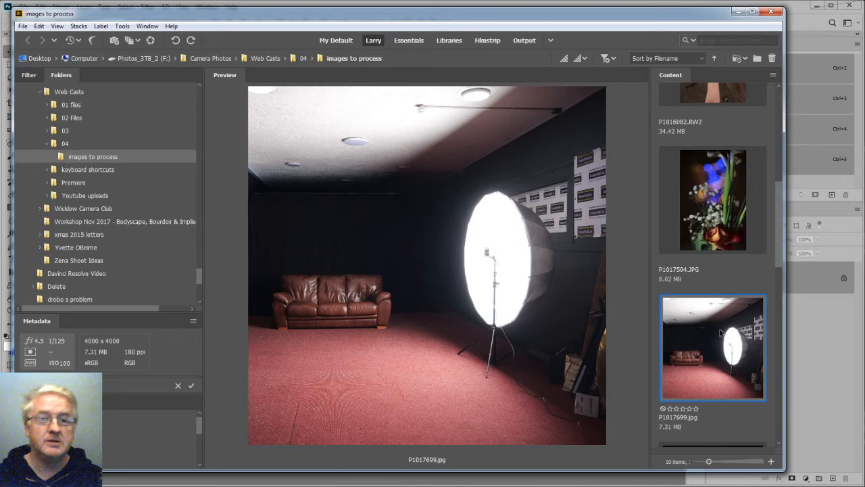
{"action": "scroll", "coordinate": [722, 329], "scroll_direction": "down", "scroll_amount": 3}
{"action": "left_click", "coordinate": [712, 310]}
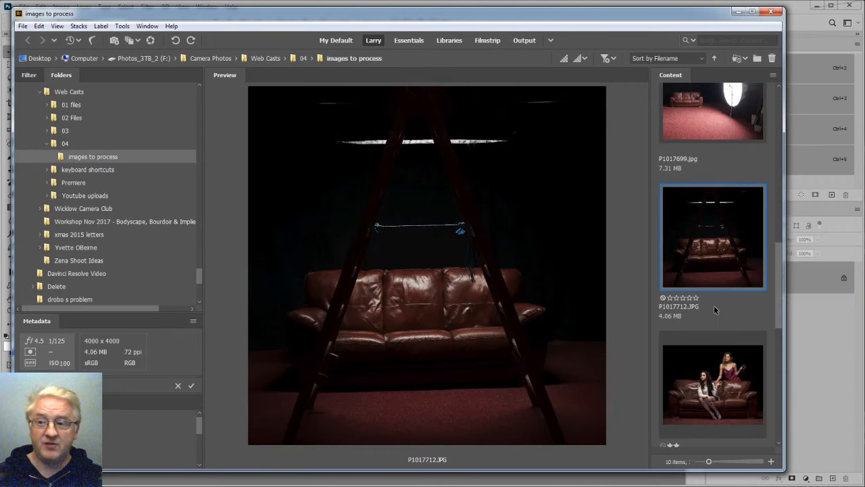
{"action": "scroll", "coordinate": [714, 305], "scroll_direction": "down", "scroll_amount": 3}
{"action": "scroll", "coordinate": [717, 374], "scroll_direction": "down", "scroll_amount": 3}
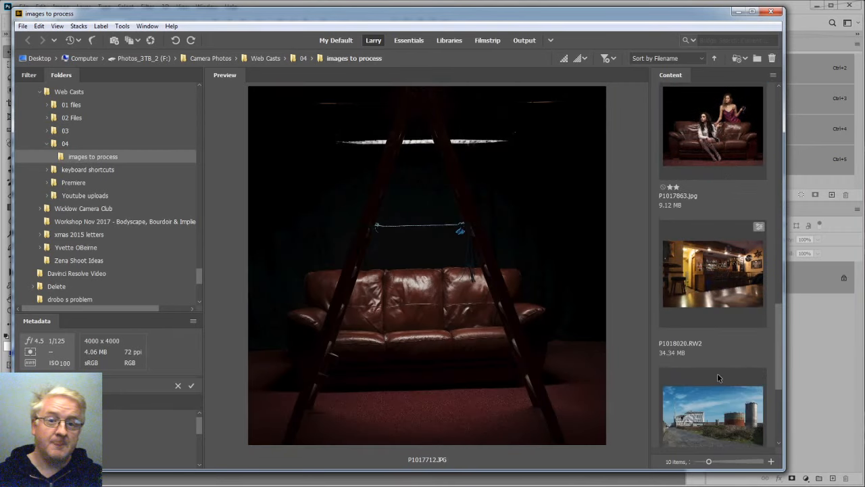
{"action": "scroll", "coordinate": [717, 373], "scroll_direction": "down", "scroll_amount": 3}
{"action": "left_click", "coordinate": [715, 316]}
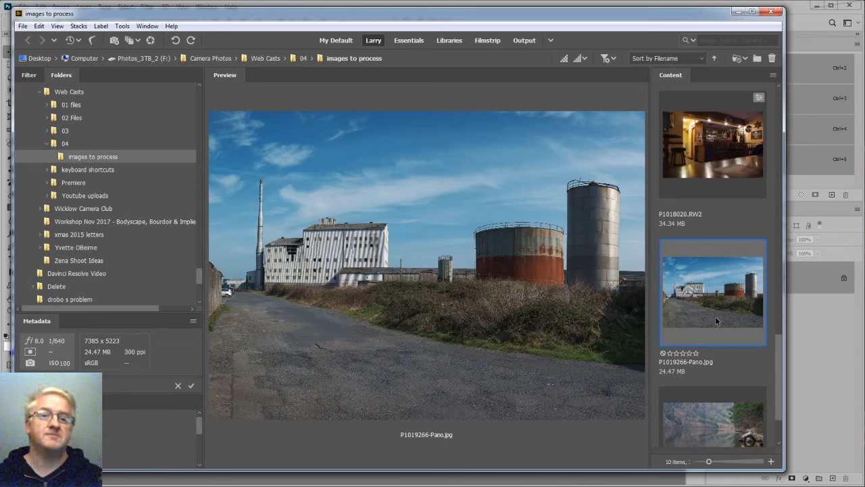
- Preview the images to process in reverse order, back up to the portrait _1290801.RW2
{"action": "scroll", "coordinate": [716, 316], "scroll_direction": "up", "scroll_amount": 9}
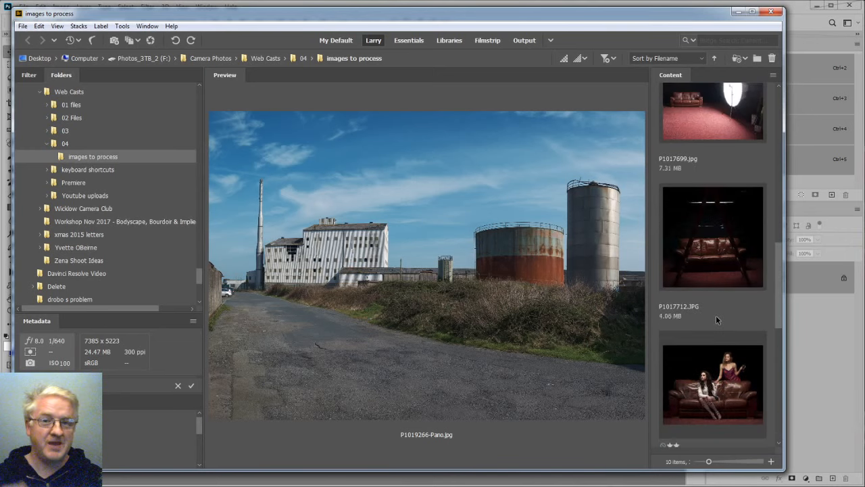
{"action": "left_click", "coordinate": [729, 370]}
{"action": "left_click", "coordinate": [723, 262]}
{"action": "scroll", "coordinate": [722, 261], "scroll_direction": "up", "scroll_amount": 5}
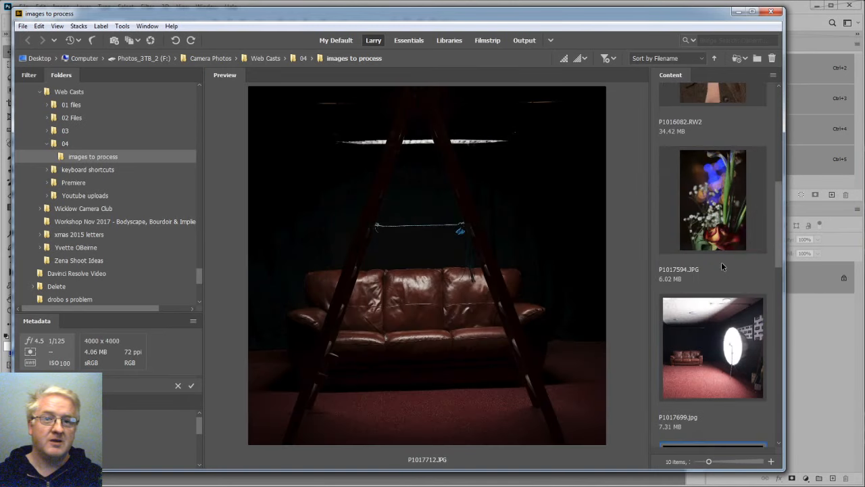
{"action": "left_click", "coordinate": [730, 223]}
{"action": "scroll", "coordinate": [730, 224], "scroll_direction": "up", "scroll_amount": 3}
{"action": "left_click", "coordinate": [725, 207]}
{"action": "scroll", "coordinate": [723, 204], "scroll_direction": "up", "scroll_amount": 3}
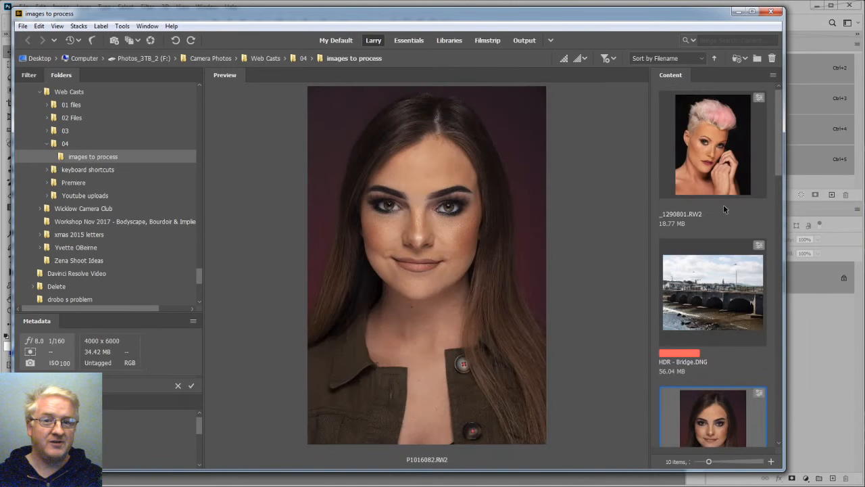
{"action": "left_click", "coordinate": [722, 280]}
{"action": "left_click", "coordinate": [727, 177]}
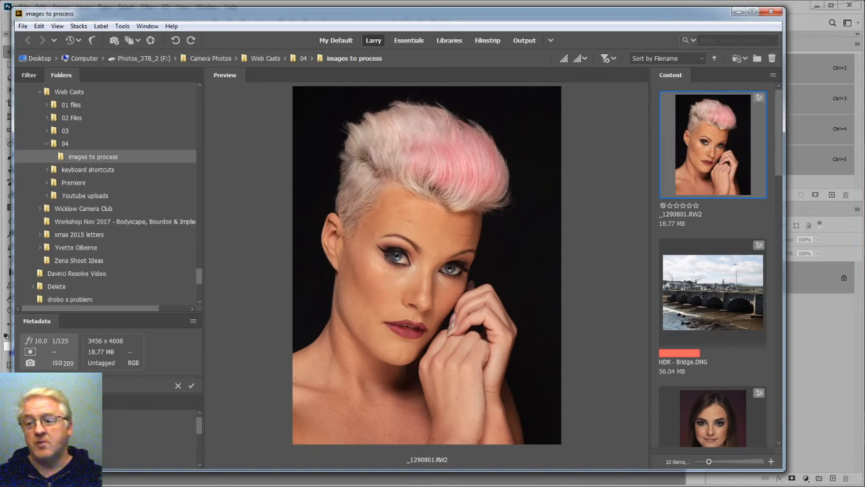
- Switch to Windows Explorer, open Local Disk (C:) and move its window so the whole folder listing is visible
{"action": "key", "text": "alt+Tab"}
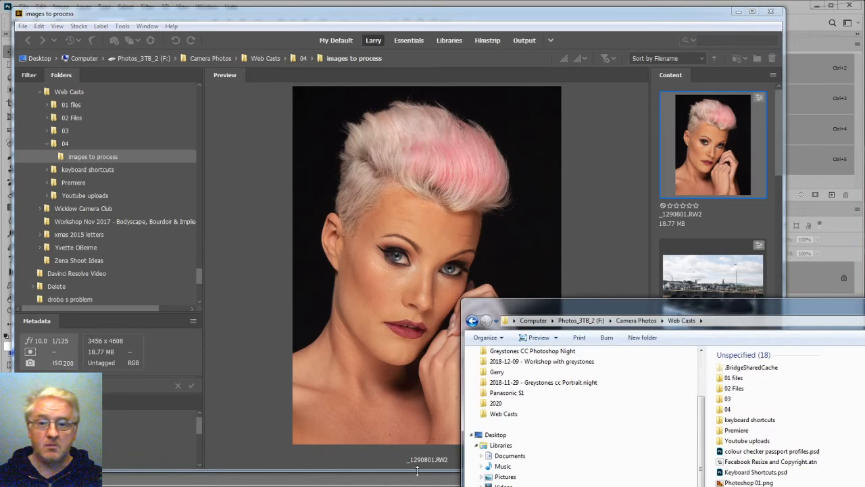
{"action": "left_click", "coordinate": [534, 320]}
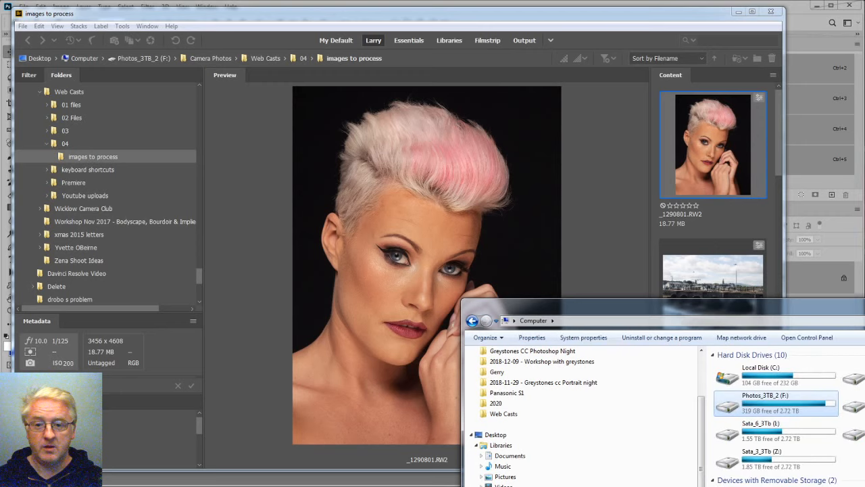
{"action": "double_click", "coordinate": [765, 372]}
{"action": "left_click_drag", "start_coordinate": [774, 317], "coordinate": [454, 81]}
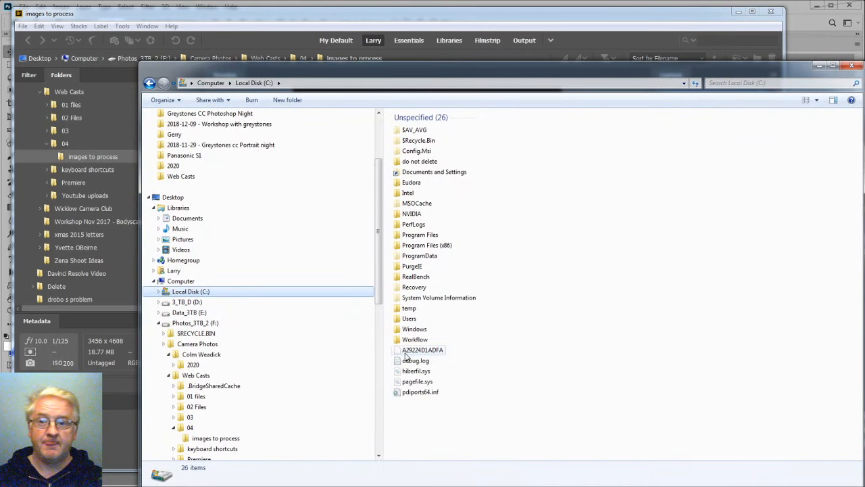
- Move the Explorer window aside to uncover Bridge's image thumbnails, and open the Workflow folder on drive C
{"action": "scroll", "coordinate": [284, 364], "scroll_direction": "up", "scroll_amount": 3}
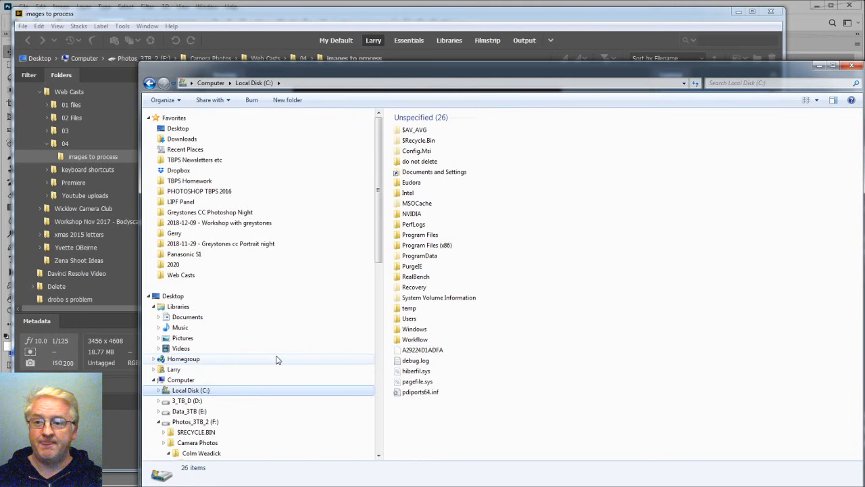
{"action": "scroll", "coordinate": [278, 368], "scroll_direction": "down", "scroll_amount": 1}
{"action": "scroll", "coordinate": [279, 368], "scroll_direction": "down", "scroll_amount": 1}
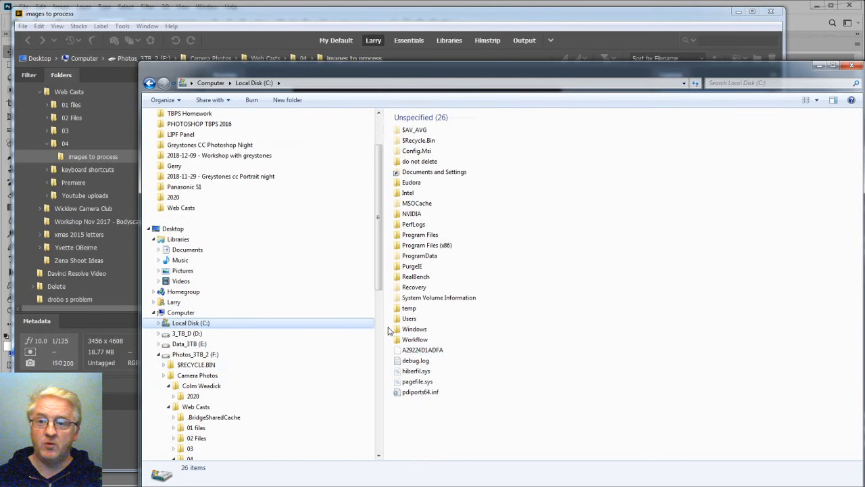
{"action": "left_click_drag", "start_coordinate": [454, 68], "coordinate": [93, 47]}
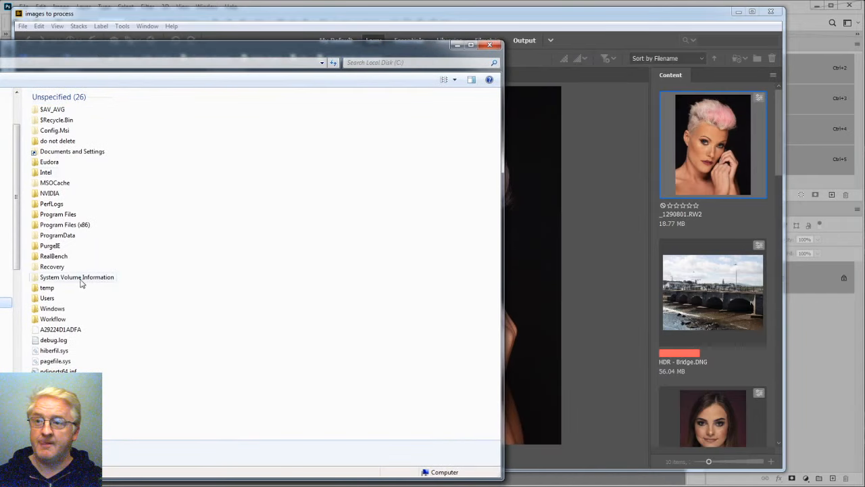
{"action": "left_click", "coordinate": [53, 320]}
{"action": "double_click", "coordinate": [53, 320]}
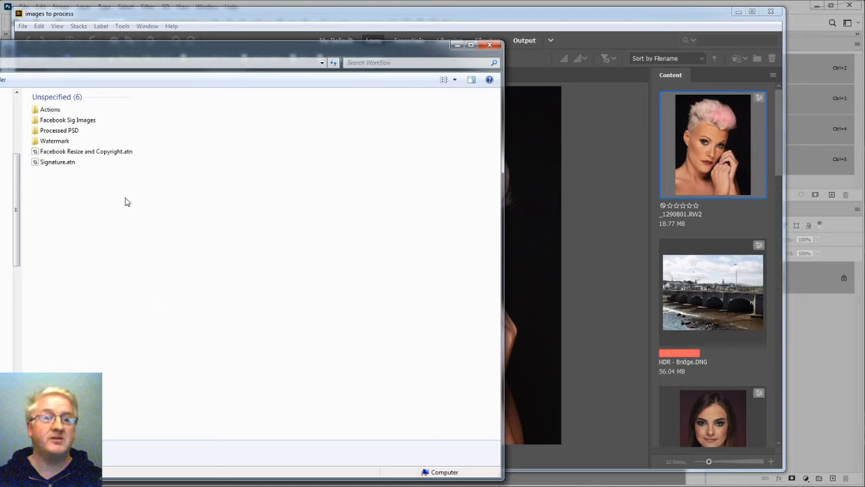
- Inspect Signature.psd in the Watermark folder and the contents of the Facebook Sig Images folder, and minimize Windows Explorer
{"action": "double_click", "coordinate": [61, 142]}
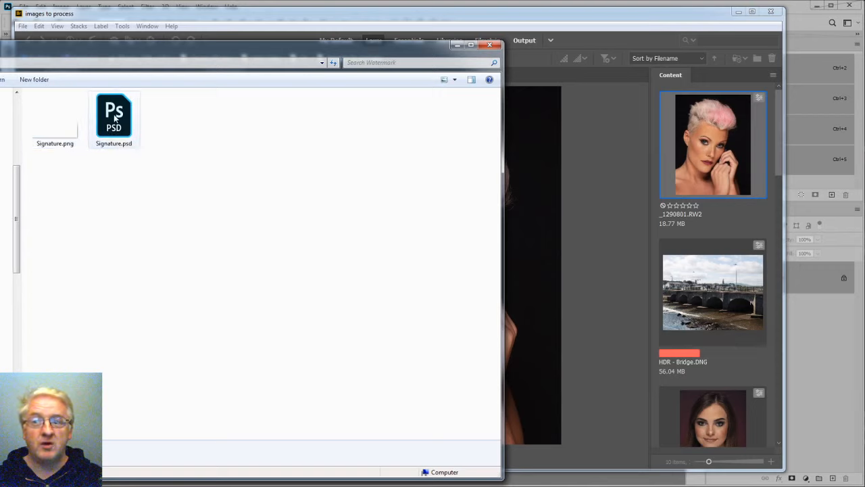
{"action": "left_click", "coordinate": [115, 119]}
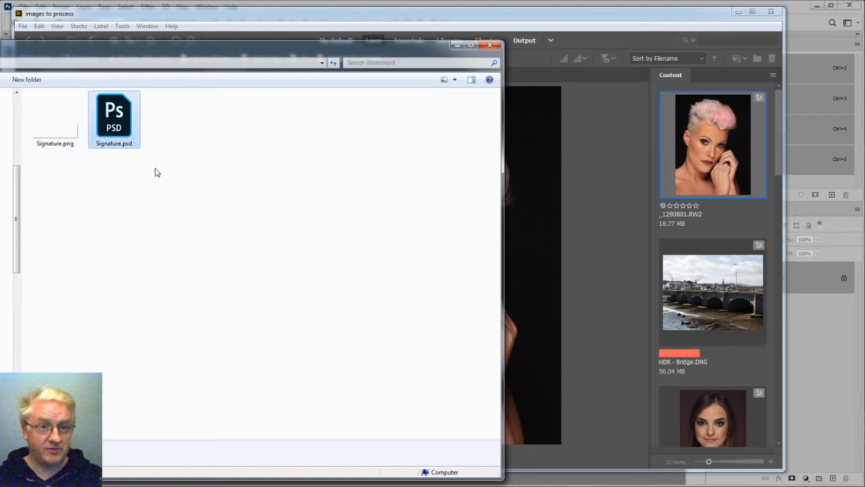
{"action": "key", "text": "BackSpace"}
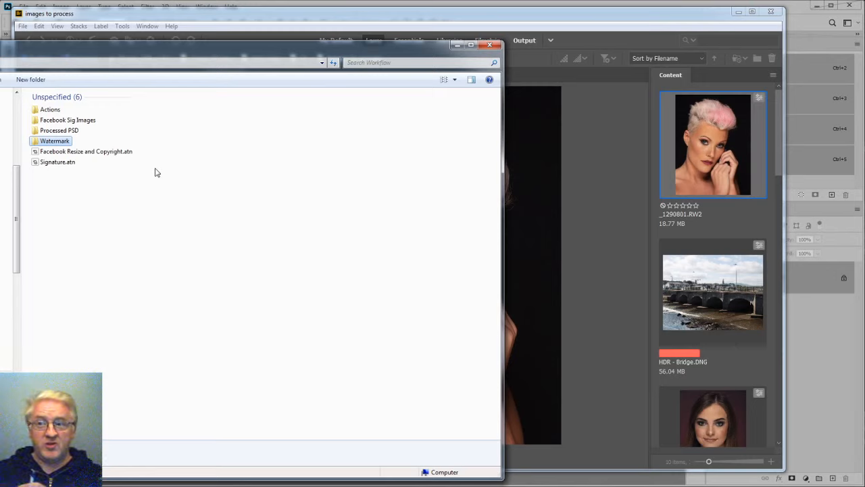
{"action": "double_click", "coordinate": [87, 122]}
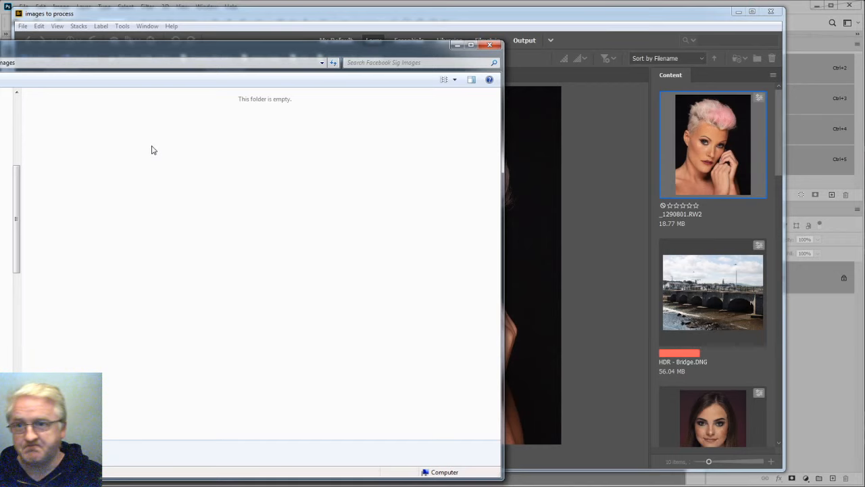
{"action": "left_click", "coordinate": [458, 45]}
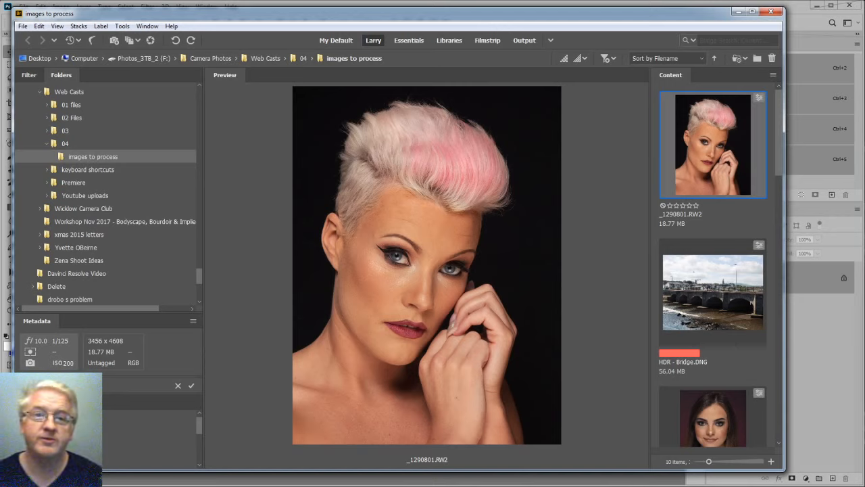
- Open the portrait _1290801.RW2 from Bridge in Camera Raw and send it to Photoshop with its settings unchanged
{"action": "right_click", "coordinate": [718, 123]}
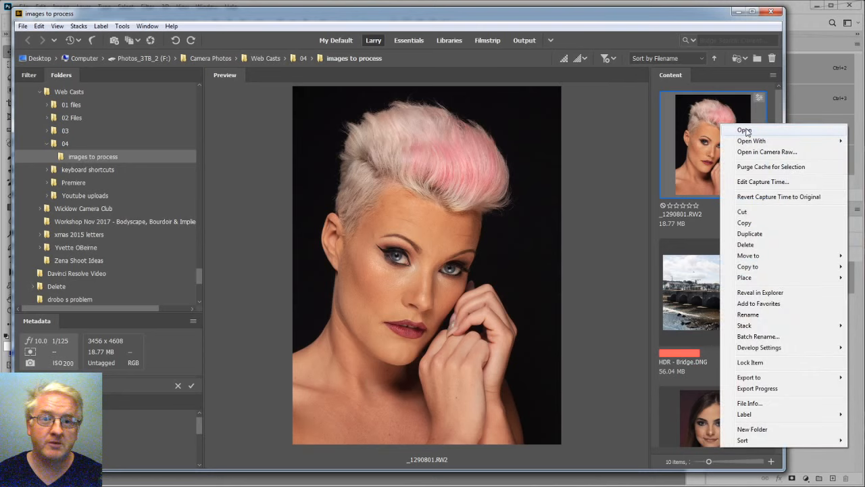
{"action": "key", "text": "Escape"}
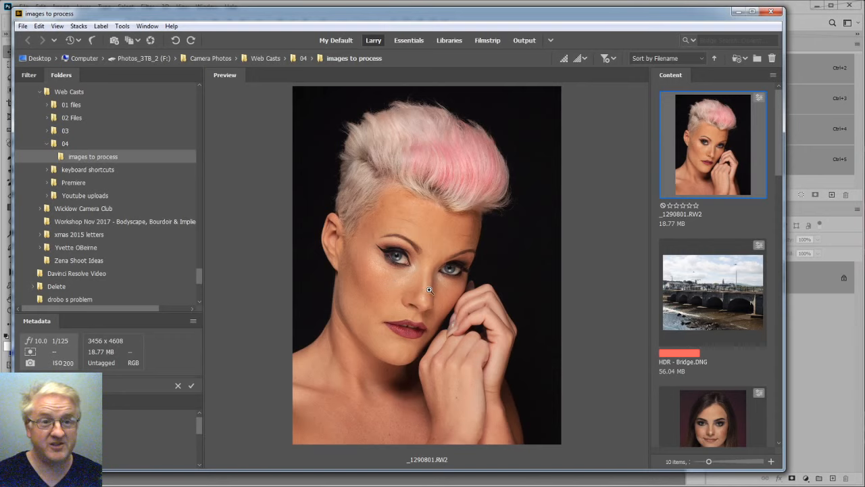
{"action": "key", "text": "alt+Tab"}
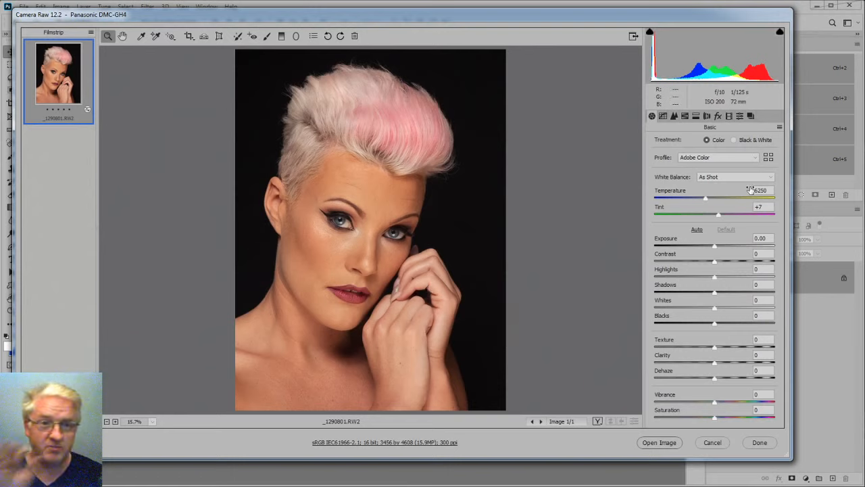
{"action": "left_click", "coordinate": [653, 442]}
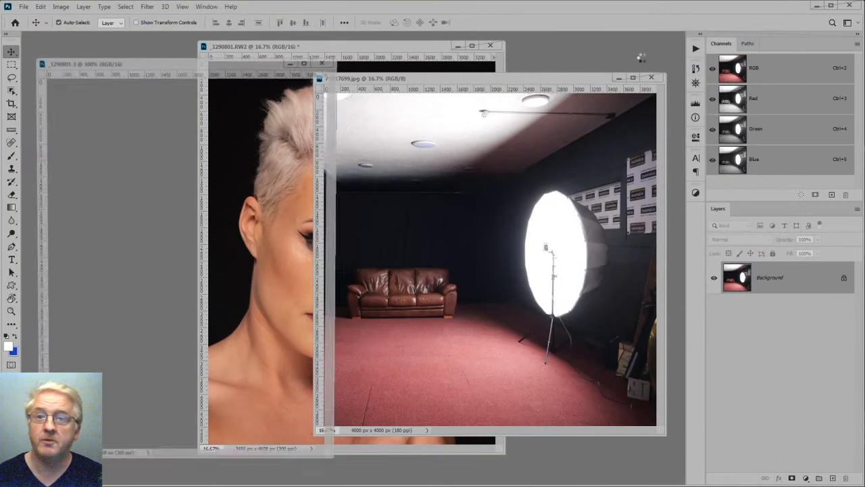
- Close _1290801.RW2 without saving, close P1017699.jpg, and move the remaining portrait window toward the middle of the workspace
{"action": "left_click", "coordinate": [452, 45]}
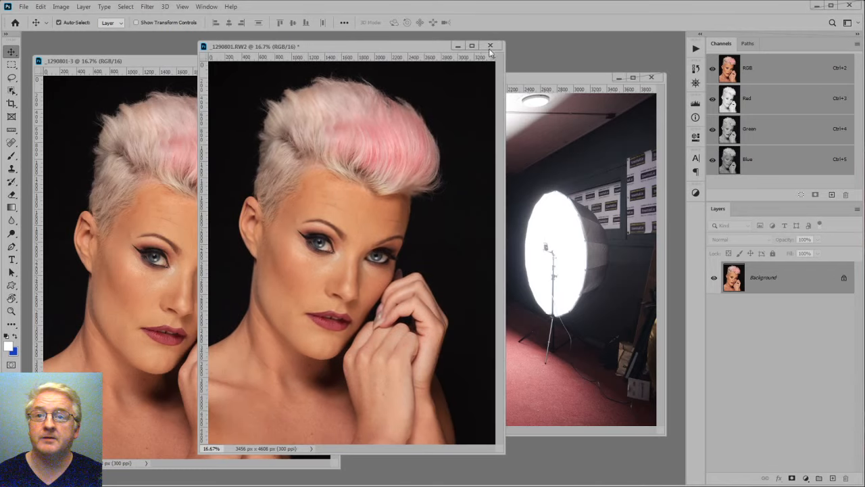
{"action": "left_click", "coordinate": [492, 45]}
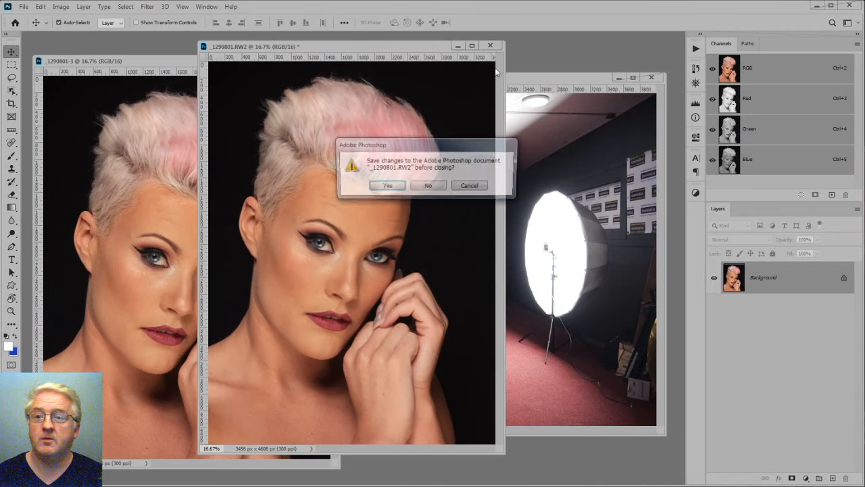
{"action": "left_click", "coordinate": [429, 185]}
{"action": "left_click", "coordinate": [650, 78]}
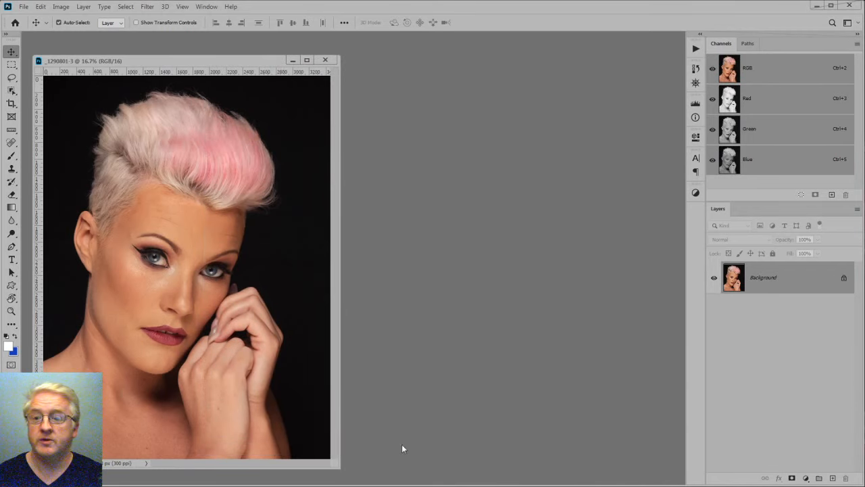
{"action": "left_click_drag", "start_coordinate": [236, 65], "coordinate": [369, 54]}
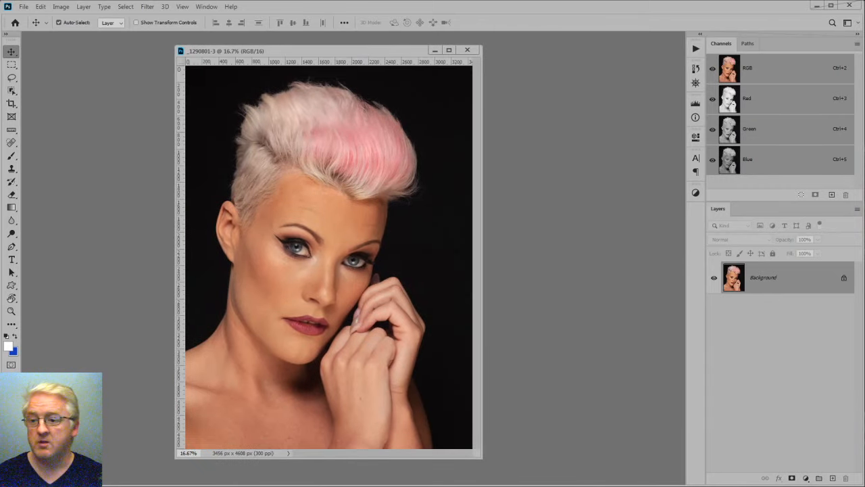
- Switch to Adobe Bridge and open HDR - Bridge.DNG through Camera Raw as an image in Photoshop
{"action": "key", "text": "ctrl+alt+o"}
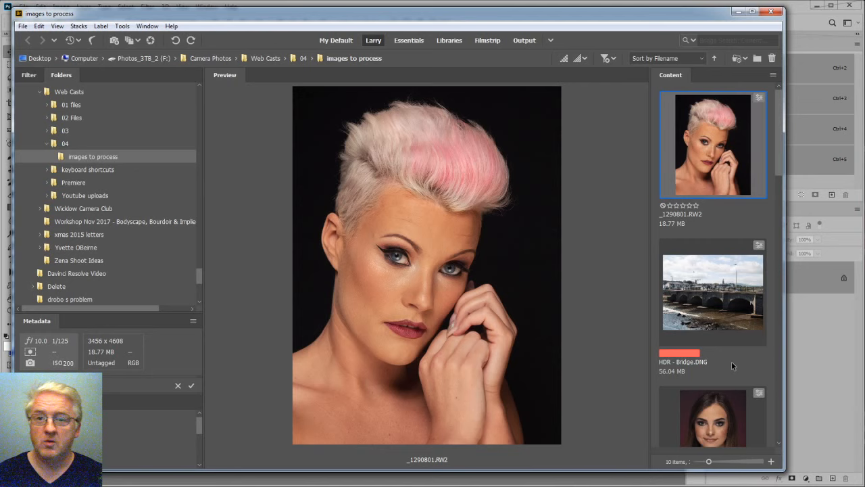
{"action": "left_click", "coordinate": [733, 297]}
{"action": "right_click", "coordinate": [714, 296]}
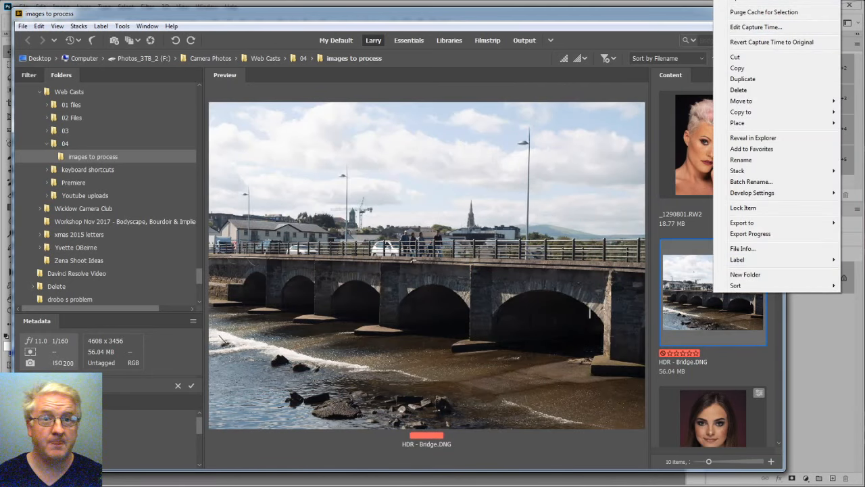
{"action": "key", "text": "Escape"}
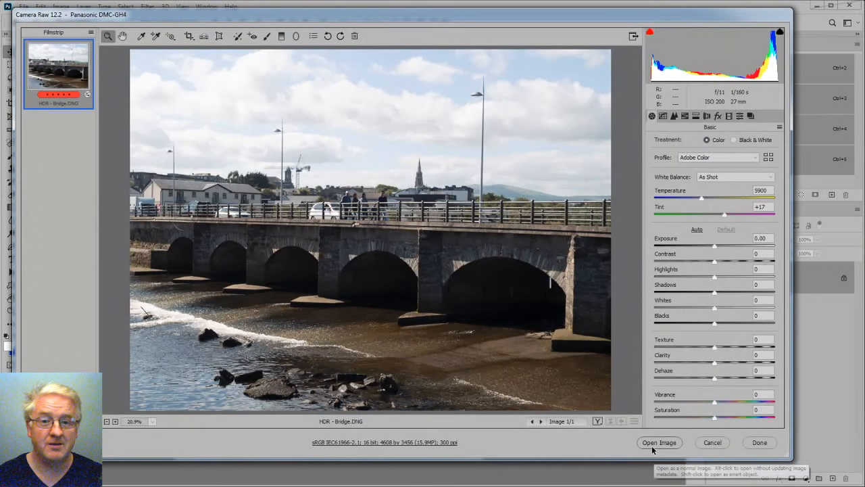
{"action": "left_click", "coordinate": [656, 443]}
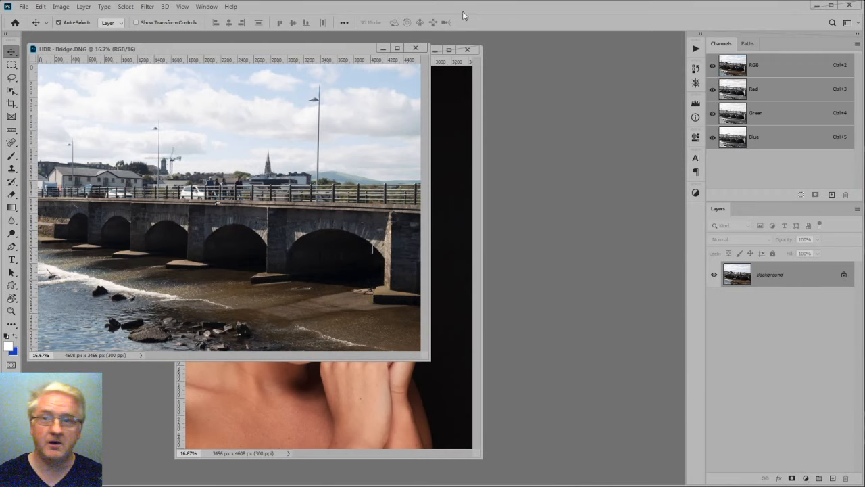
- Arrange the portrait and HDR - Bridge.DNG windows side by side, with the bridge image in front
{"action": "left_click", "coordinate": [477, 90]}
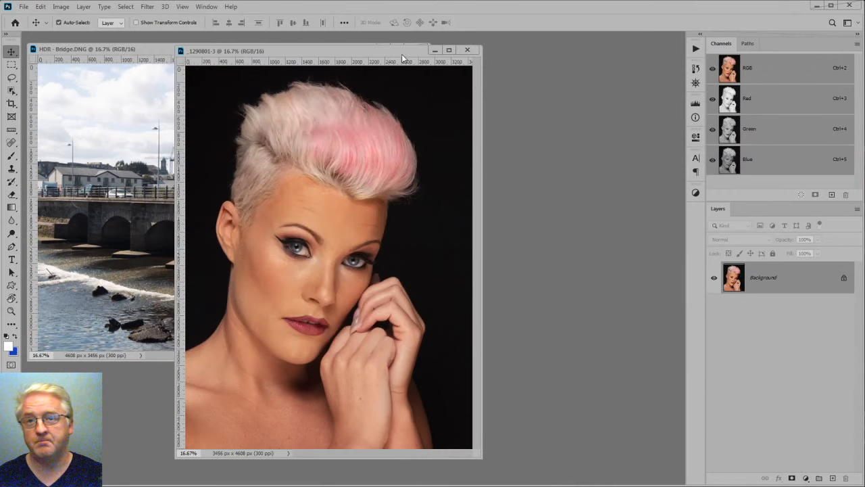
{"action": "left_click_drag", "start_coordinate": [402, 55], "coordinate": [580, 71]}
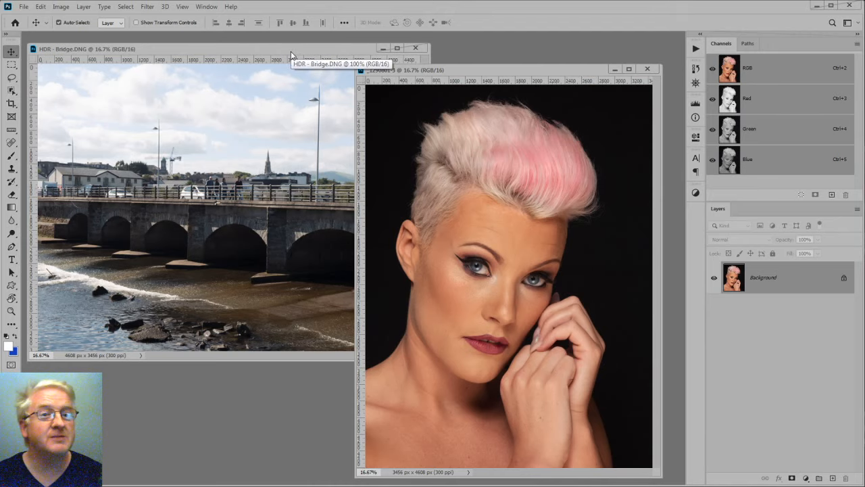
{"action": "left_click_drag", "start_coordinate": [292, 55], "coordinate": [310, 58]}
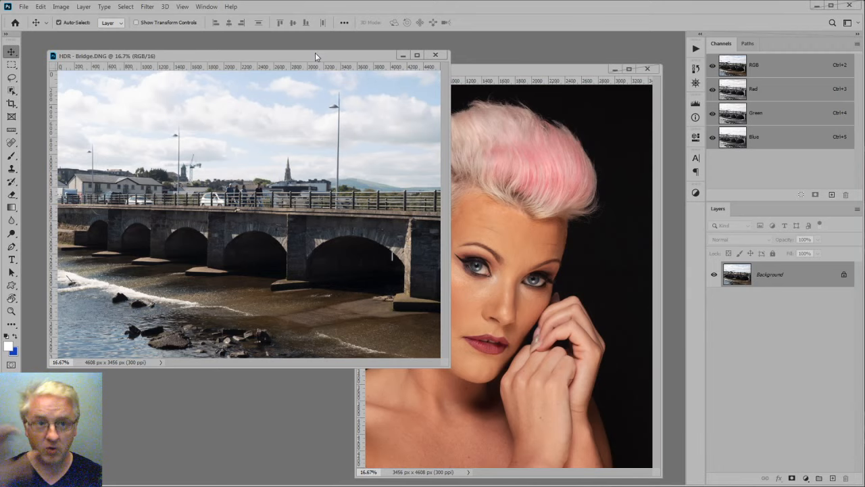
{"action": "left_click_drag", "start_coordinate": [204, 56], "coordinate": [195, 49]}
- Resize the bridge image with Fit Image, constrained within 2048 by 2048 pixels
{"action": "left_click", "coordinate": [23, 6]}
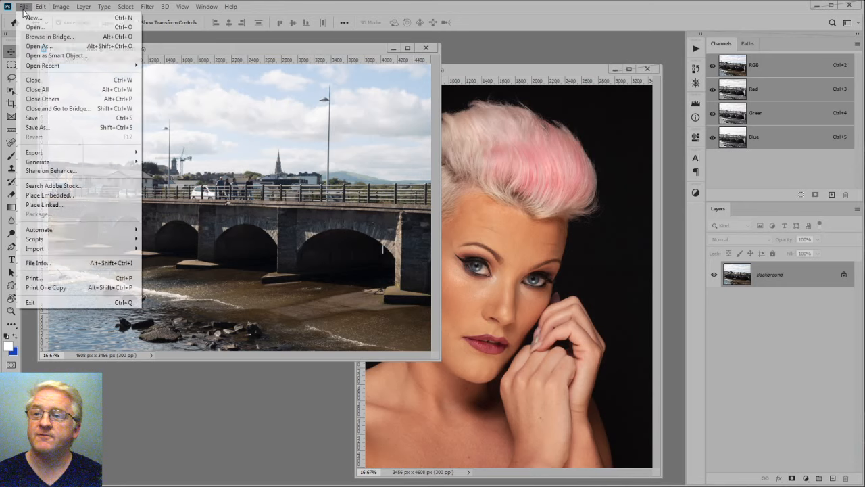
{"action": "mouse_move", "coordinate": [68, 230]}
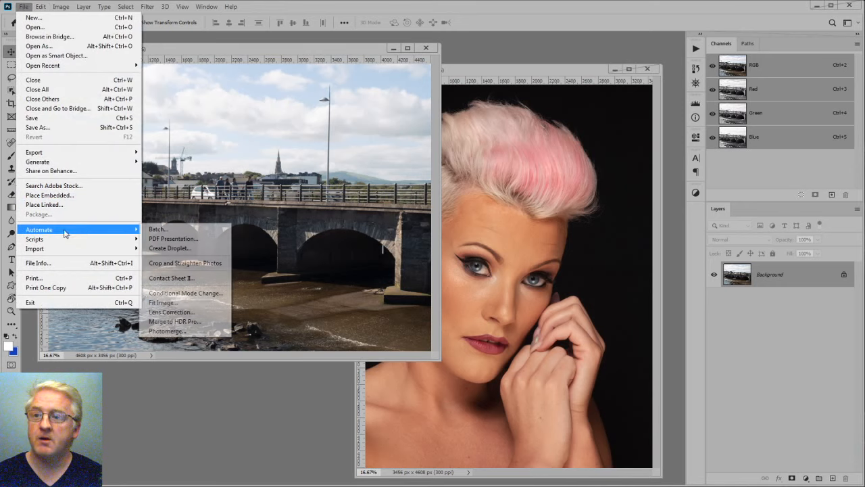
{"action": "left_click", "coordinate": [164, 303]}
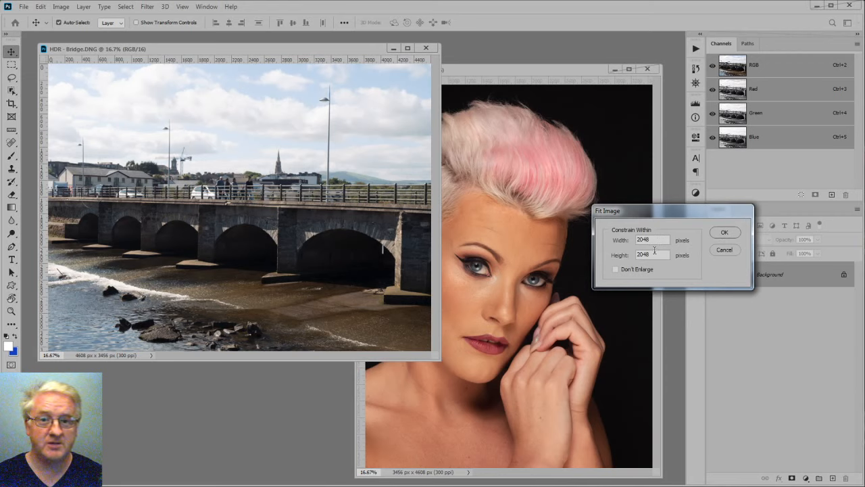
{"action": "double_click", "coordinate": [646, 254]}
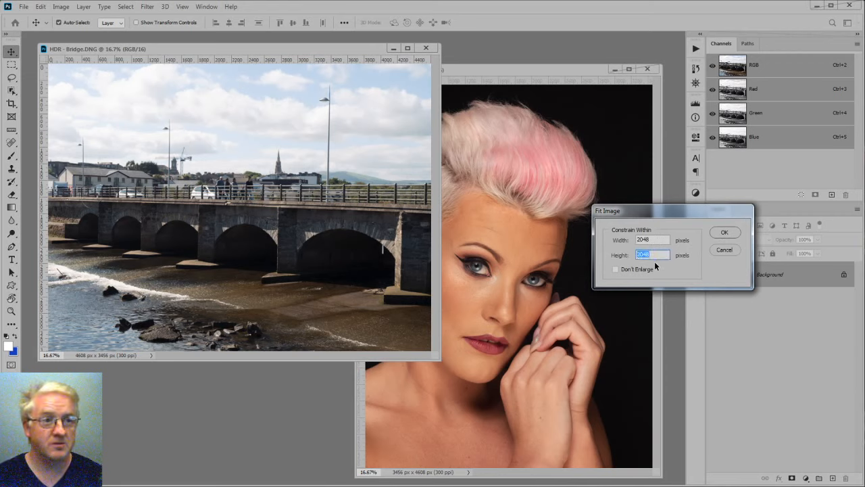
{"action": "left_click", "coordinate": [727, 233]}
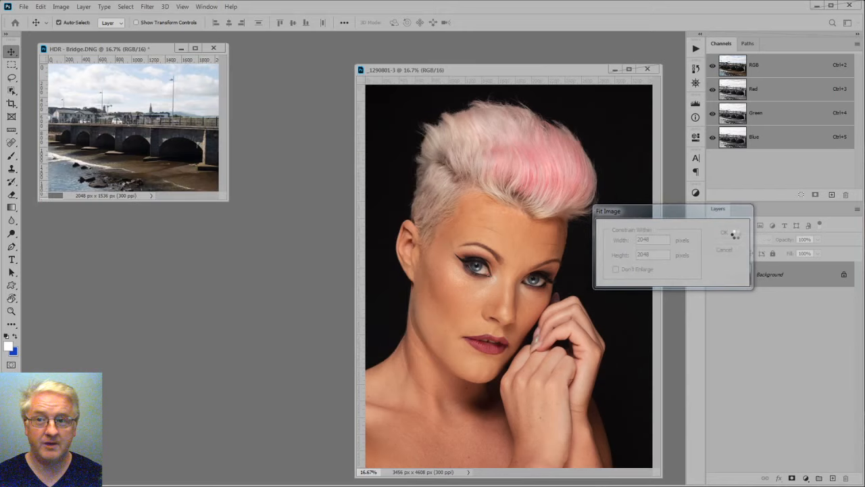
- Resize the portrait with Fit Image, constrained within 2048 by 2048 pixels, and enlarge both image windows beyond their canvases
{"action": "left_click", "coordinate": [516, 69]}
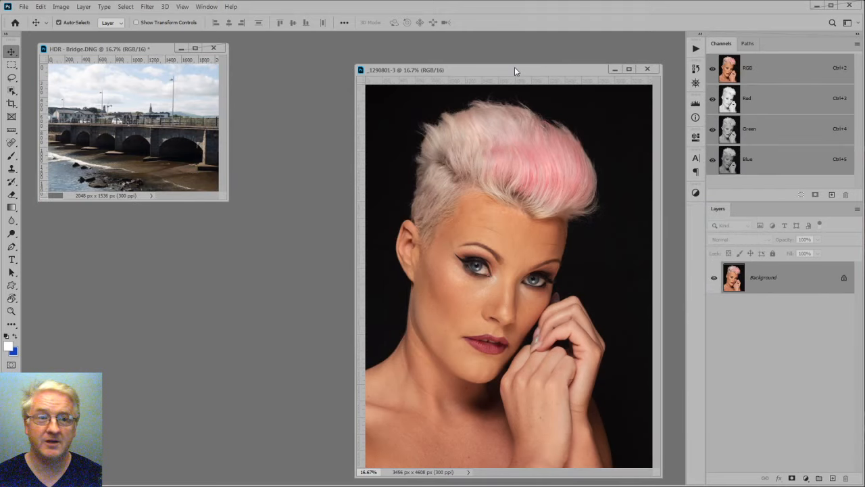
{"action": "left_click", "coordinate": [23, 6]}
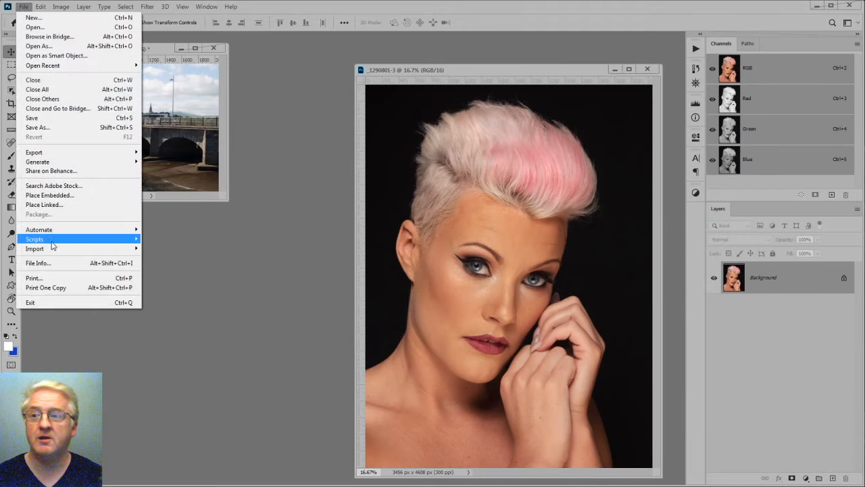
{"action": "mouse_move", "coordinate": [57, 232]}
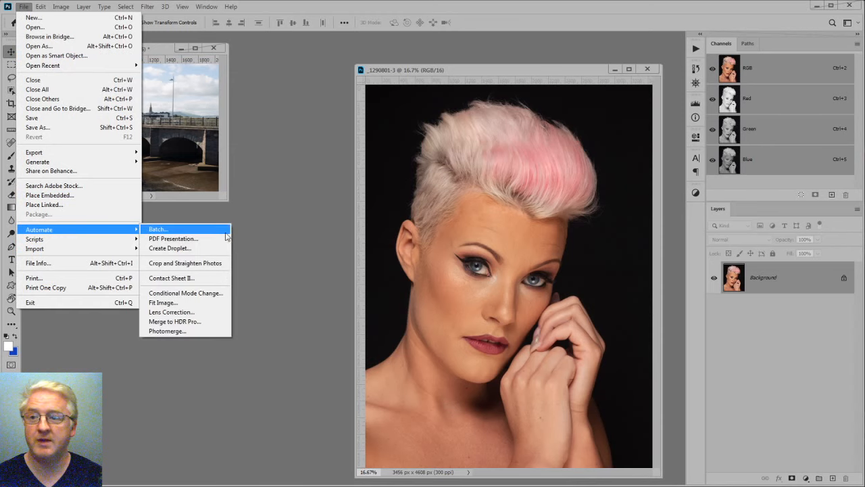
{"action": "left_click", "coordinate": [170, 302]}
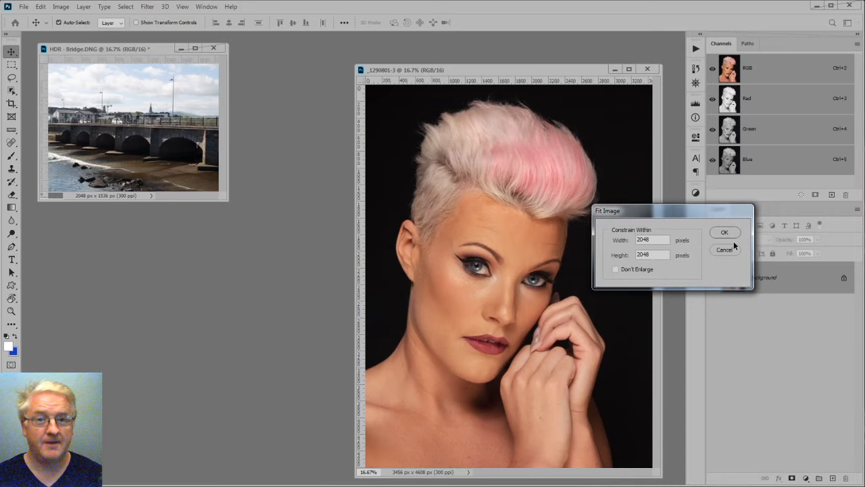
{"action": "left_click", "coordinate": [725, 232]}
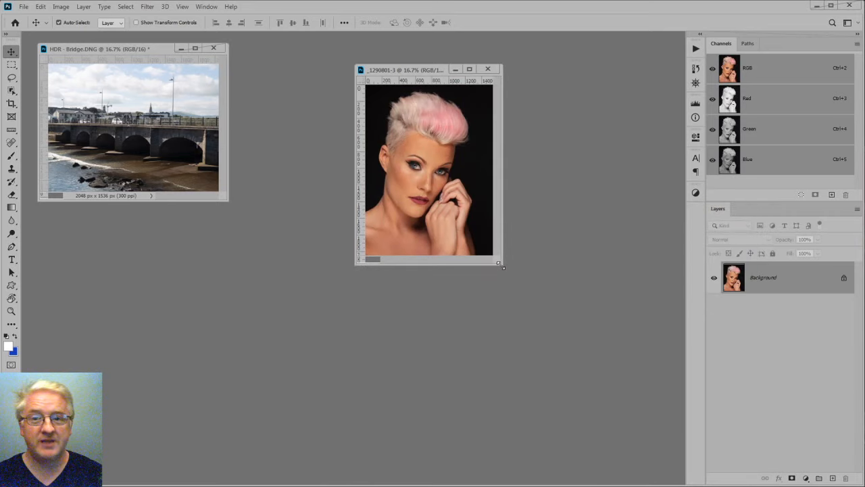
{"action": "left_click_drag", "start_coordinate": [503, 264], "coordinate": [715, 429]}
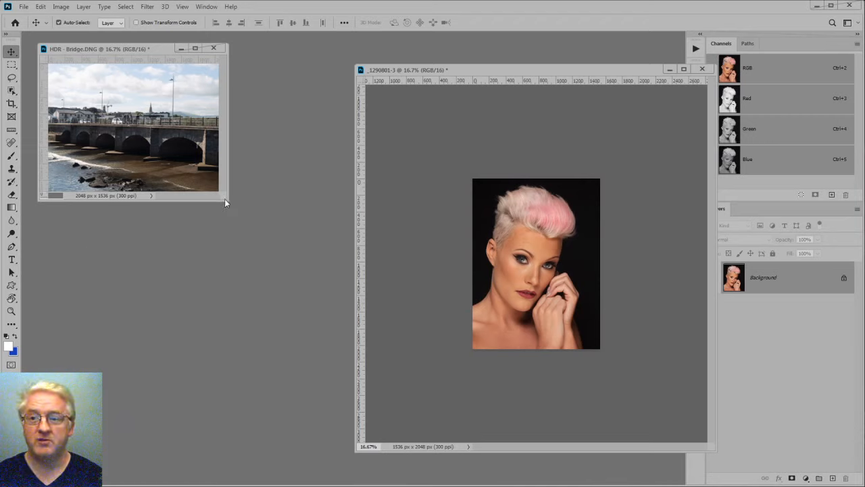
{"action": "left_click_drag", "start_coordinate": [219, 199], "coordinate": [331, 285]}
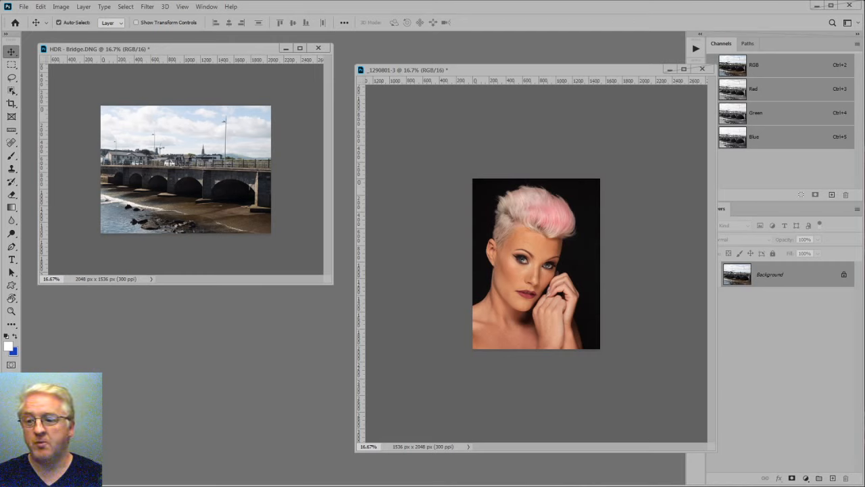
{"action": "key", "text": "alt+Tab"}
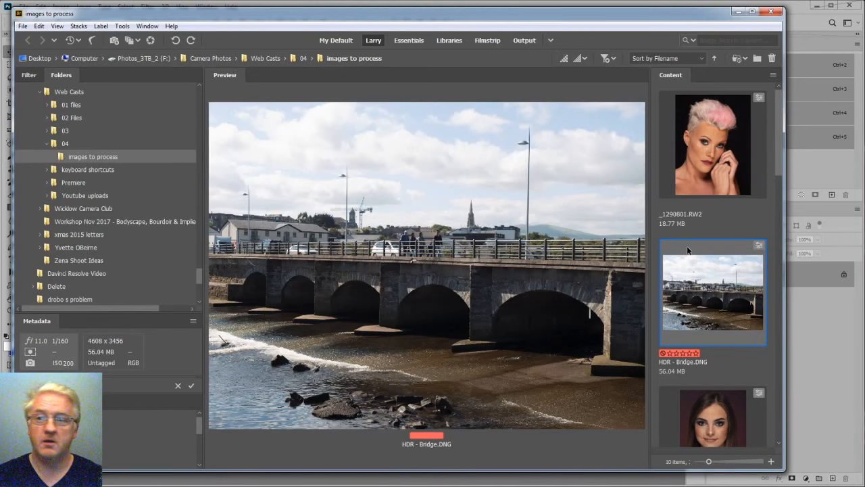
{"action": "left_click", "coordinate": [64, 143]}
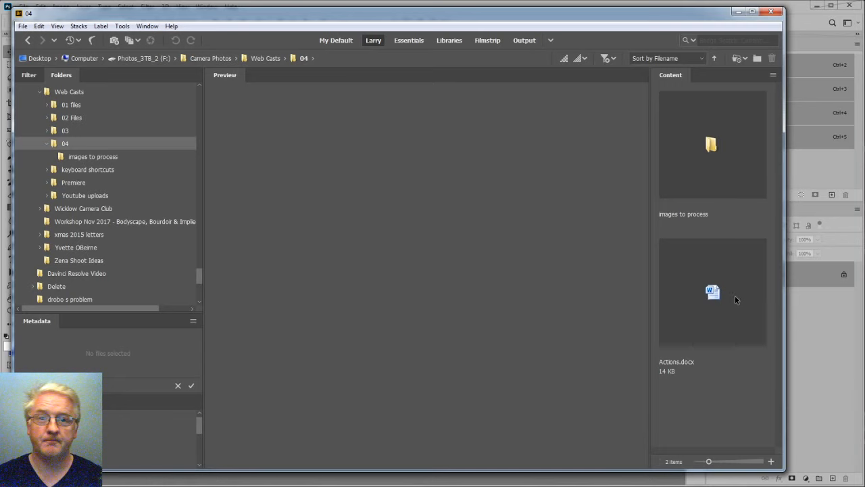
{"action": "double_click", "coordinate": [715, 145]}
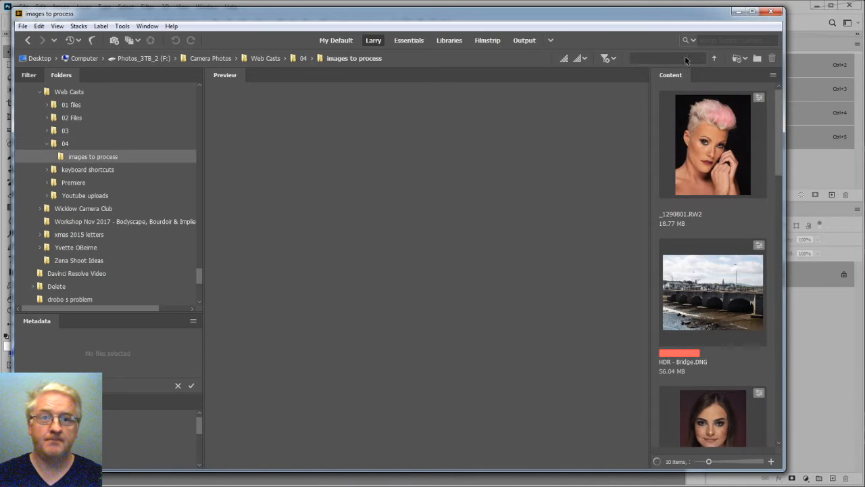
{"action": "left_click", "coordinate": [737, 11]}
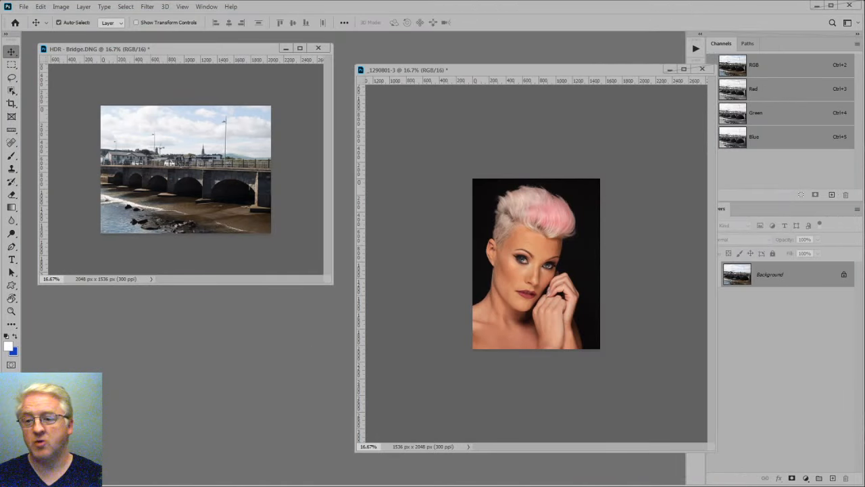
- Switch to Windows Explorer, open Signature.psd from the Watermark folder in Photoshop, and position its window below the bridge image
{"action": "key", "text": "alt+Tab"}
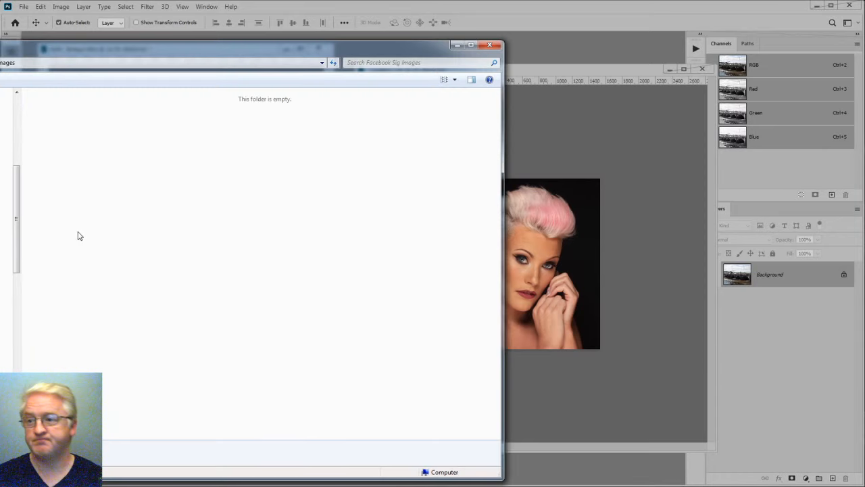
{"action": "left_click", "coordinate": [3, 229]}
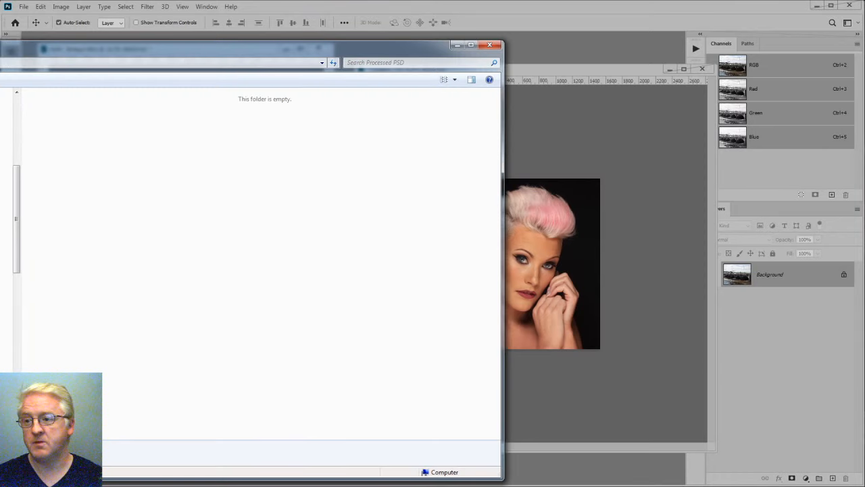
{"action": "left_click", "coordinate": [3, 230]}
{"action": "left_click_drag", "start_coordinate": [116, 117], "coordinate": [595, 55]}
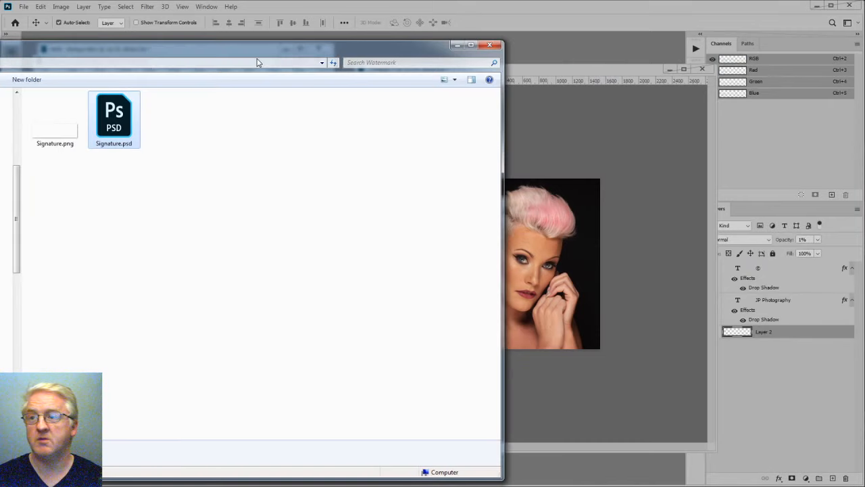
{"action": "left_click", "coordinate": [457, 46]}
{"action": "mouse_move", "coordinate": [224, 62]}
{"action": "left_mouse_down"}
{"action": "mouse_move", "coordinate": [260, 342]}
{"action": "mouse_move", "coordinate": [242, 338]}
{"action": "left_mouse_up"}
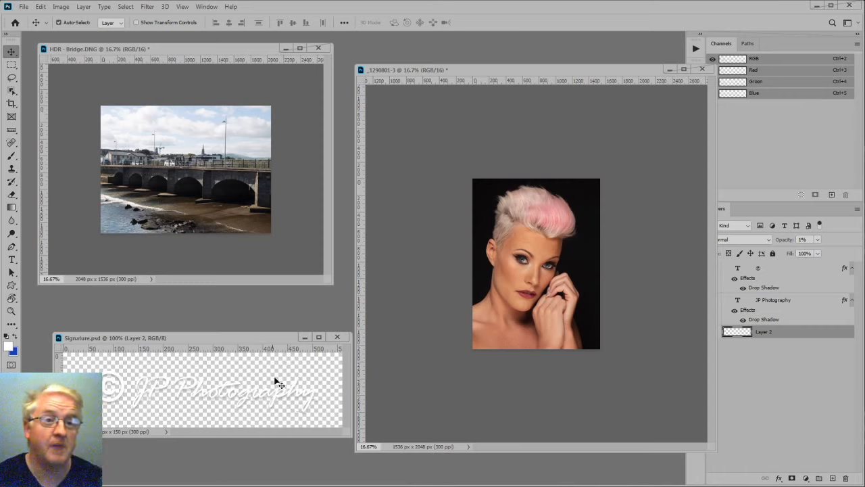
{"action": "mouse_move", "coordinate": [254, 337]}
{"action": "left_mouse_down"}
{"action": "mouse_move", "coordinate": [333, 348]}
{"action": "mouse_move", "coordinate": [338, 359]}
{"action": "left_mouse_up"}
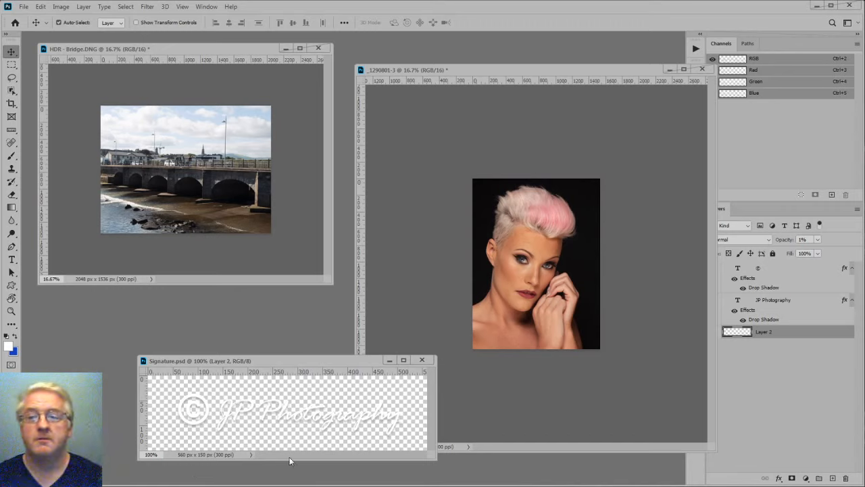
{"action": "left_click_drag", "start_coordinate": [280, 366], "coordinate": [200, 334]}
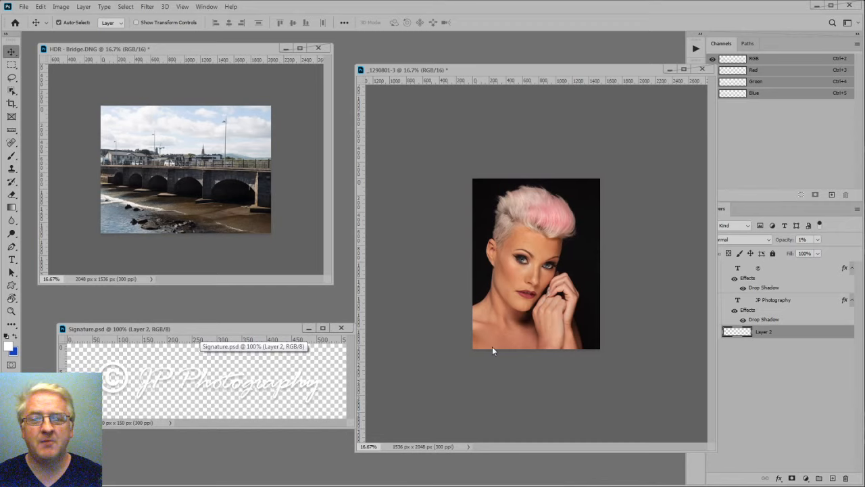
{"action": "left_click_drag", "start_coordinate": [243, 328], "coordinate": [230, 348]}
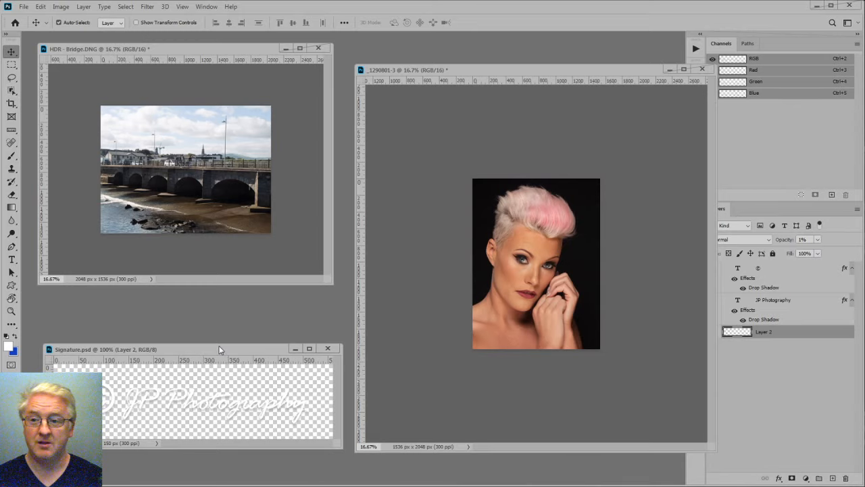
- Open the JP Photography text layer of Signature.psd for editing to check its type settings, and leave the text as is
{"action": "left_click", "coordinate": [773, 304]}
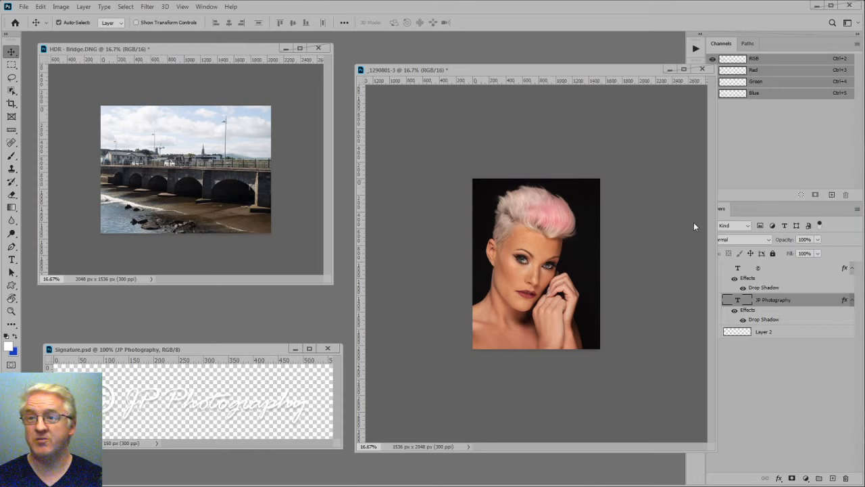
{"action": "double_click", "coordinate": [739, 300]}
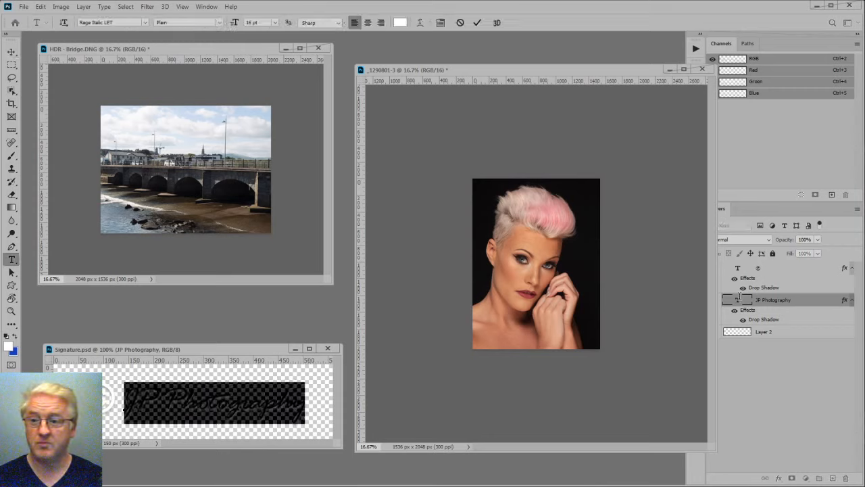
{"action": "key", "text": "ctrl+Return"}
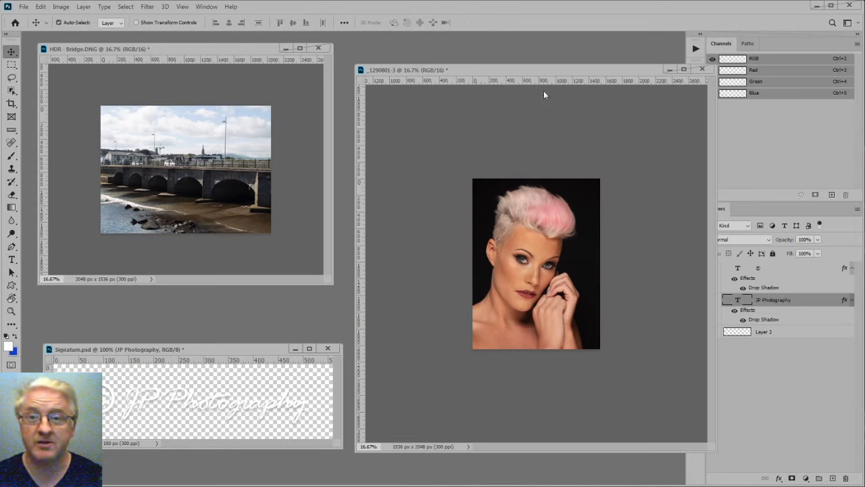
- Stamp all visible layers of Signature.psd into a new merged layer above the © text layer
{"action": "left_click", "coordinate": [657, 220]}
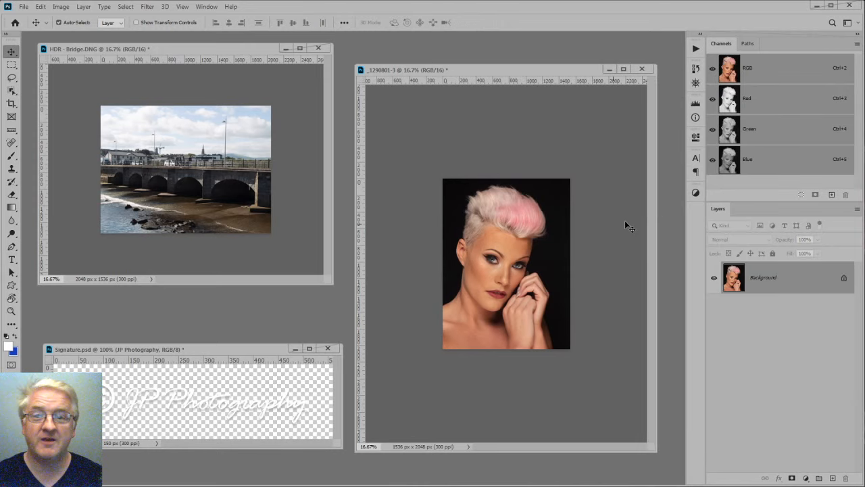
{"action": "left_click", "coordinate": [515, 256], "text": "ctrl"}
{"action": "left_click", "coordinate": [516, 257], "text": "ctrl"}
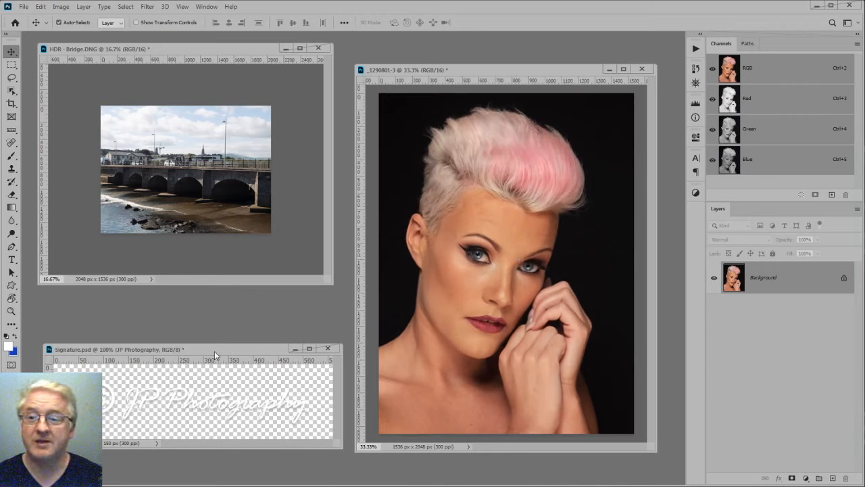
{"action": "mouse_move", "coordinate": [214, 351]}
{"action": "left_mouse_down"}
{"action": "mouse_move", "coordinate": [212, 295]}
{"action": "mouse_move", "coordinate": [210, 326]}
{"action": "left_mouse_up"}
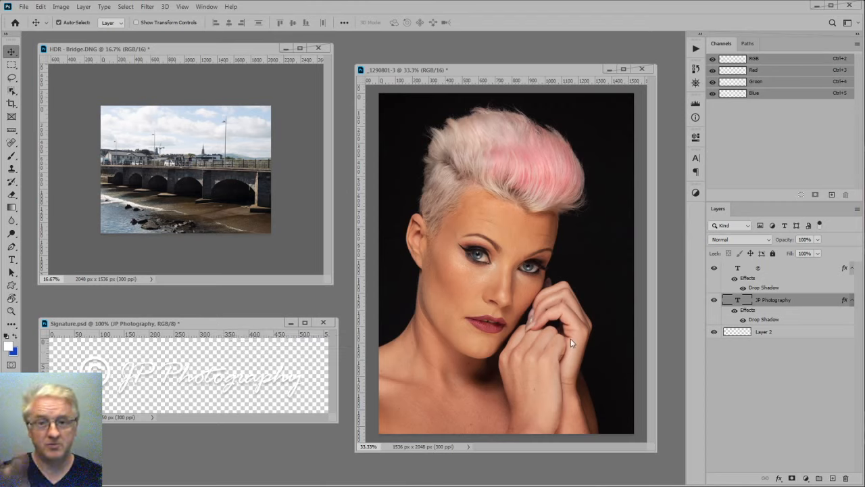
{"action": "left_click", "coordinate": [780, 270]}
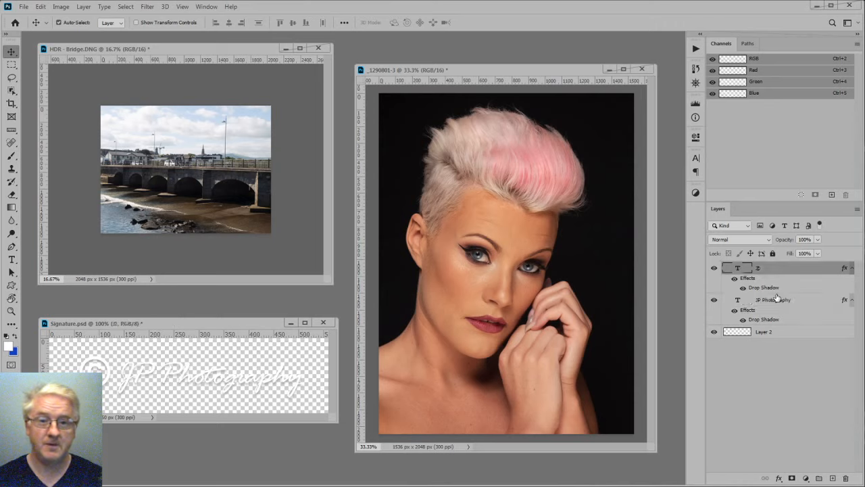
{"action": "key", "text": "ctrl+shift+alt+n"}
- Copy the merged signature layer into the portrait, accepting the different bit depth, and place it in the portrait's lower-right corner
{"action": "left_click_drag", "start_coordinate": [776, 272], "coordinate": [534, 343]}
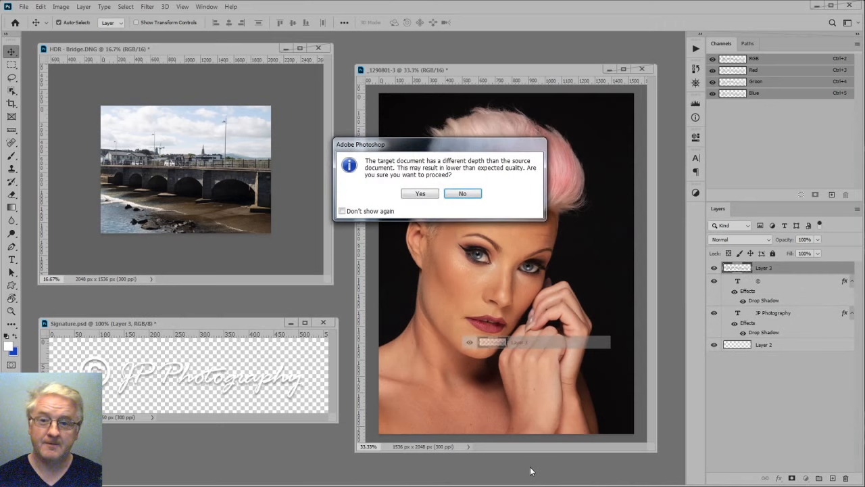
{"action": "left_click", "coordinate": [419, 194]}
{"action": "left_click_drag", "start_coordinate": [526, 270], "coordinate": [600, 420]}
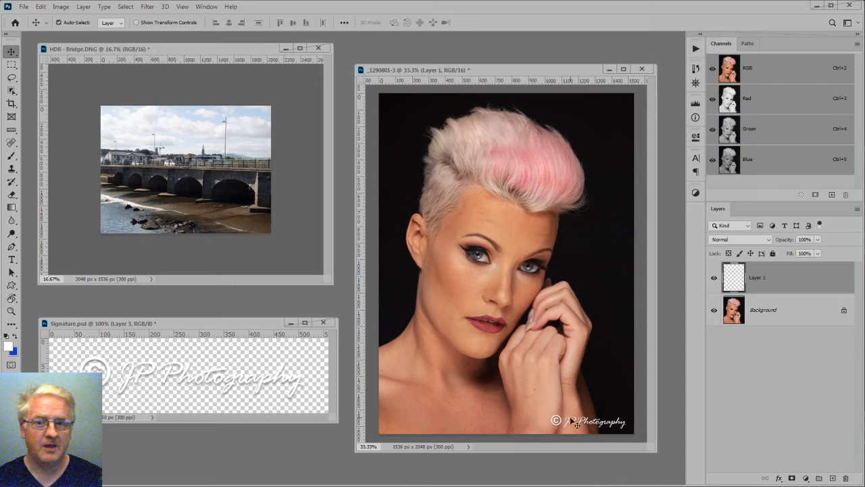
- Copy the portrait's signature layer into HDR - Bridge.DNG, place it in the image's lower-right corner, and enlarge the bridge view to 33.3%
{"action": "left_click_drag", "start_coordinate": [740, 281], "coordinate": [251, 214]}
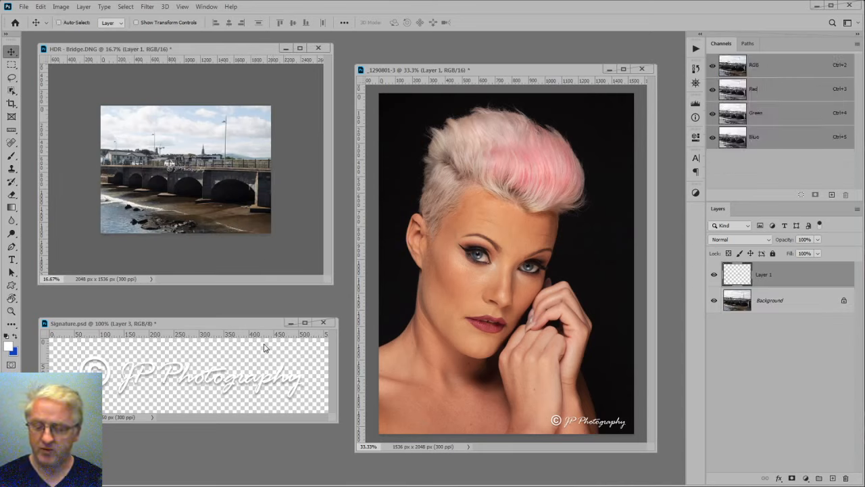
{"action": "left_click_drag", "start_coordinate": [193, 175], "coordinate": [255, 232]}
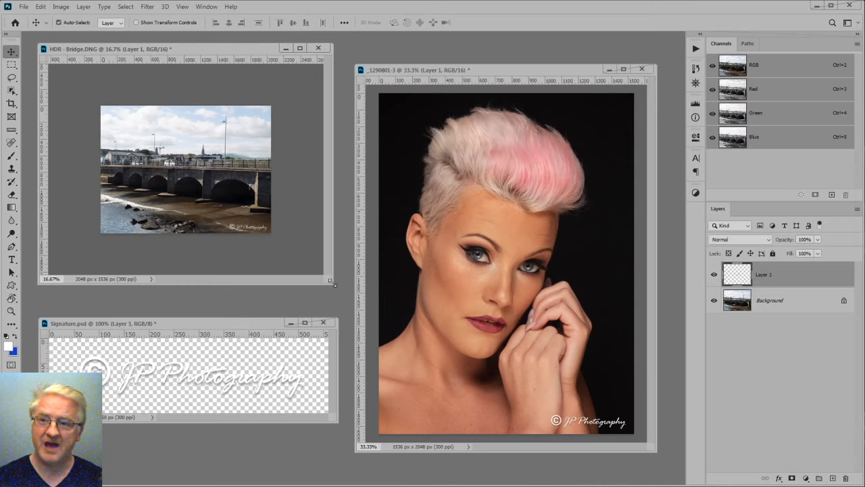
{"action": "left_click_drag", "start_coordinate": [332, 283], "coordinate": [357, 300]}
{"action": "key", "text": "ctrl+plus"}
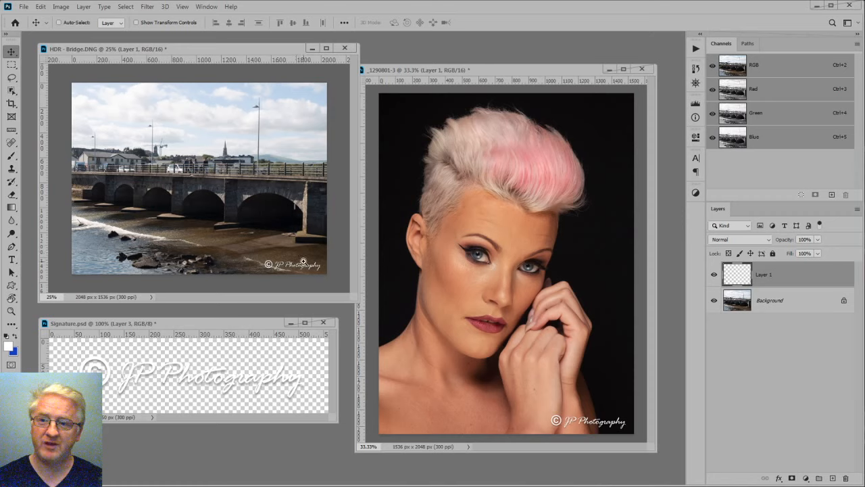
{"action": "key", "text": "ctrl+plus"}
{"action": "left_click_drag", "start_coordinate": [357, 300], "coordinate": [385, 337]}
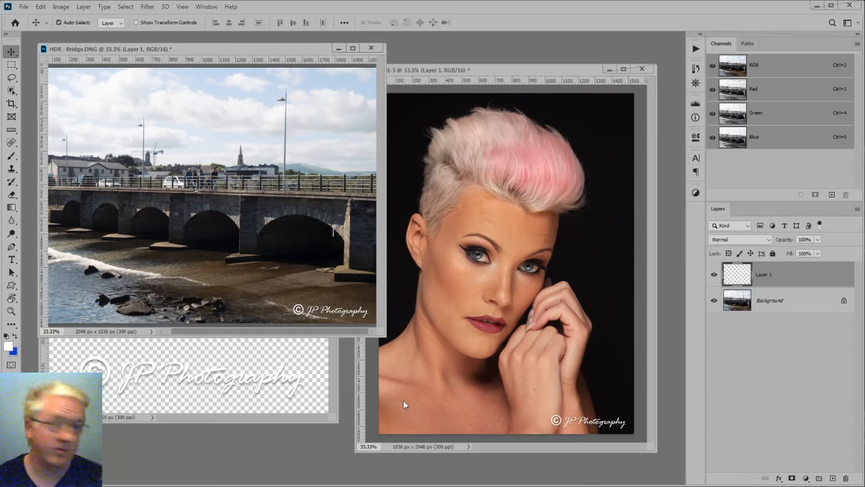
- Bring the portrait window to the front and set the Rectangular Marquee tool's style to Normal
{"action": "left_click", "coordinate": [153, 419]}
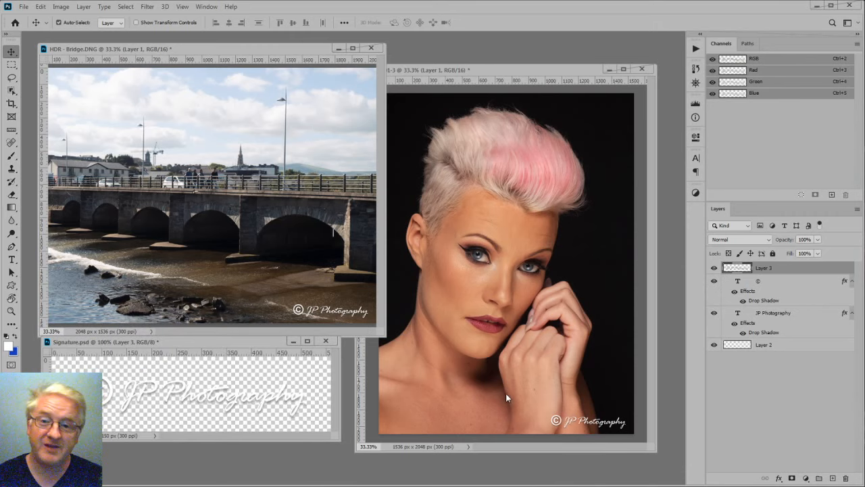
{"action": "left_click", "coordinate": [540, 396]}
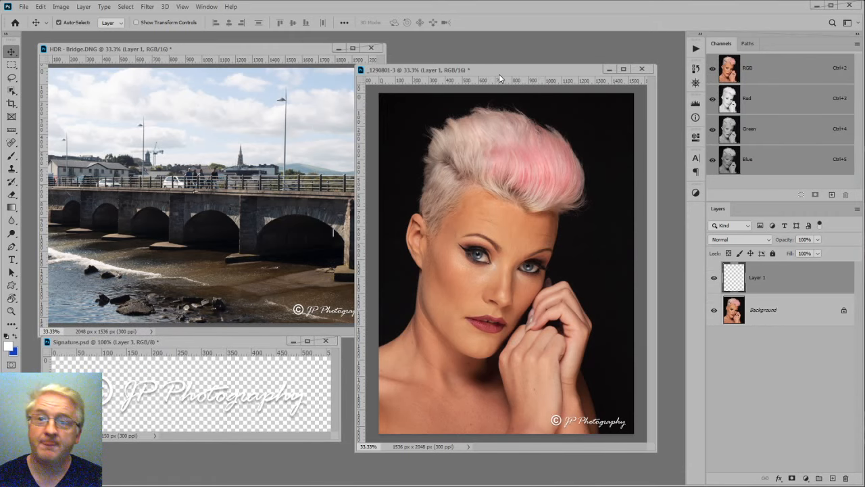
{"action": "left_click_drag", "start_coordinate": [498, 70], "coordinate": [501, 80]}
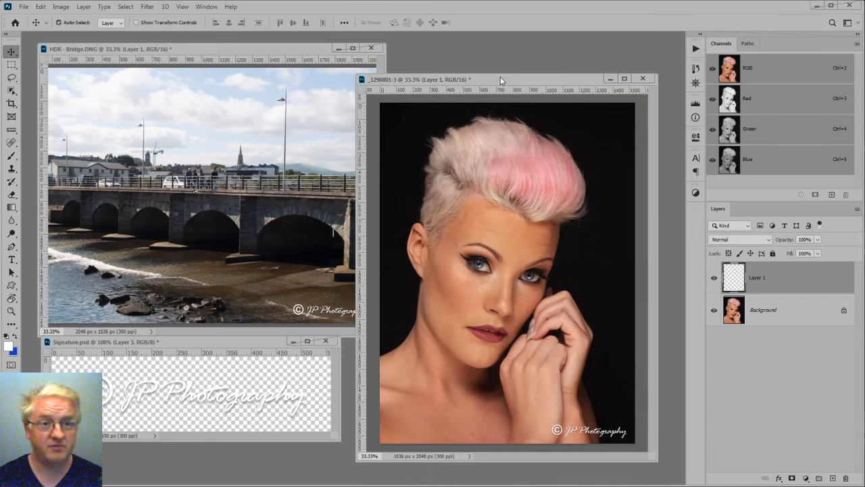
{"action": "left_click", "coordinate": [12, 64]}
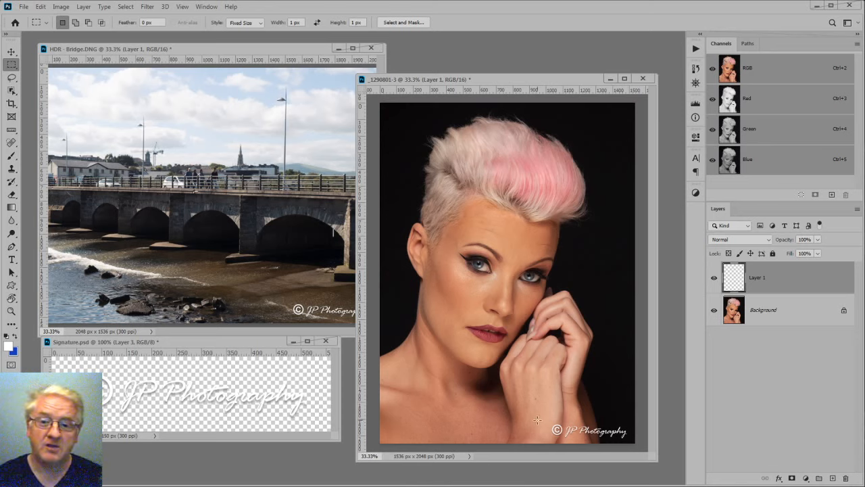
{"action": "left_click", "coordinate": [620, 430]}
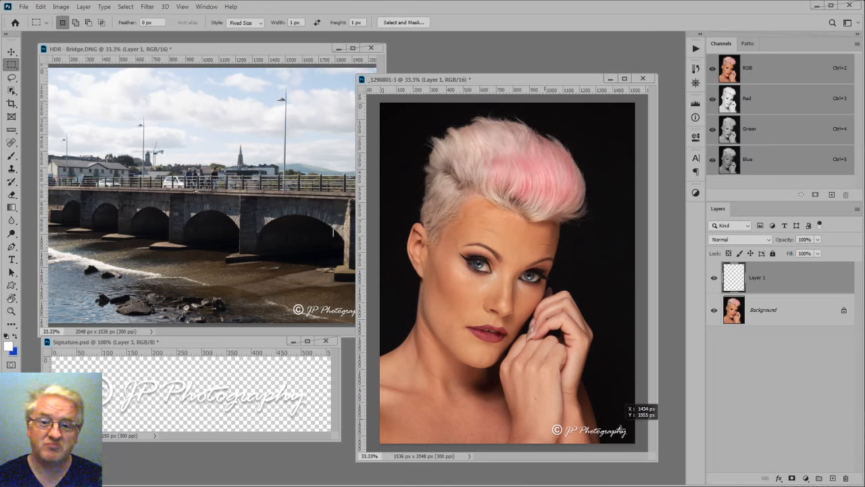
{"action": "left_click", "coordinate": [242, 22]}
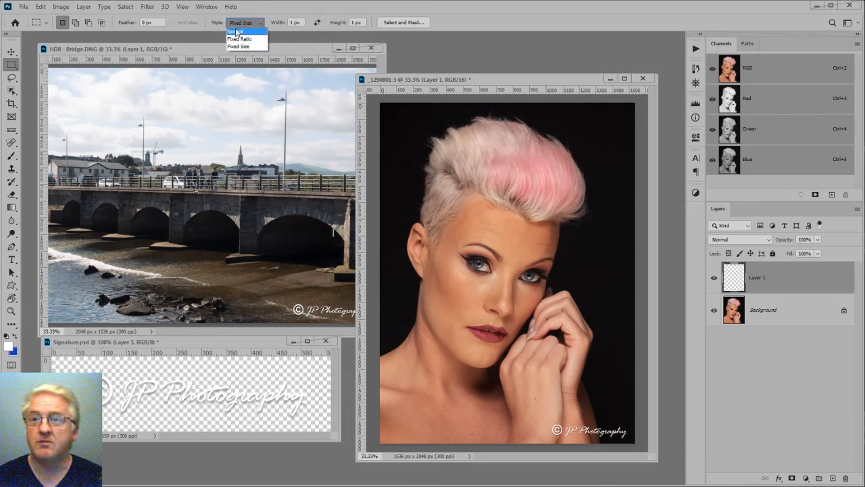
{"action": "left_click", "coordinate": [236, 32]}
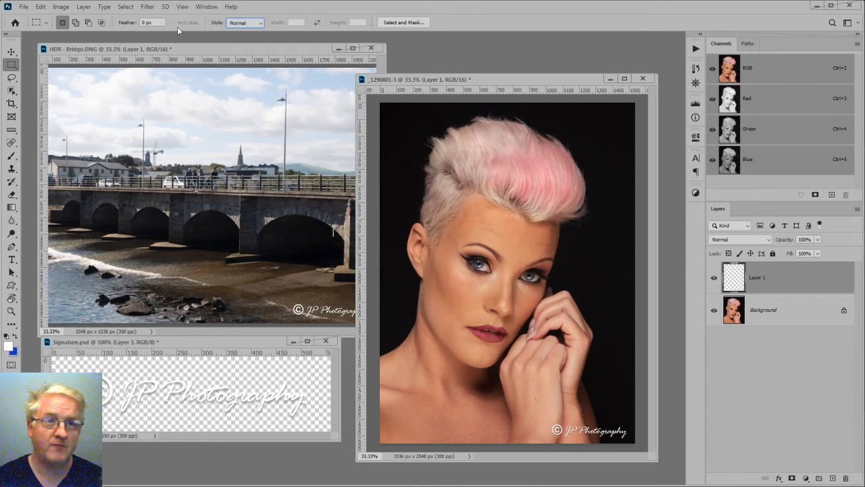
- Draw a rectangular selection around the portrait's signature down to the lower-right corner and check its width and height in the Info readout
{"action": "left_click", "coordinate": [12, 51]}
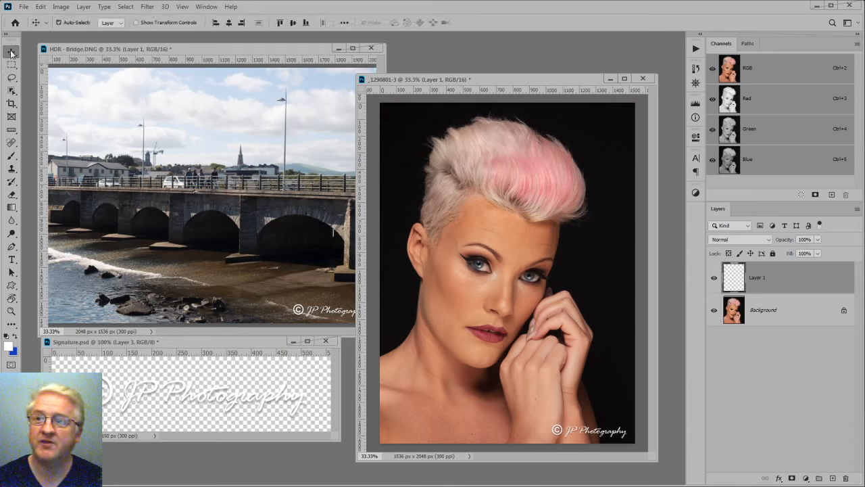
{"action": "left_click", "coordinate": [11, 64]}
{"action": "left_click", "coordinate": [12, 77]}
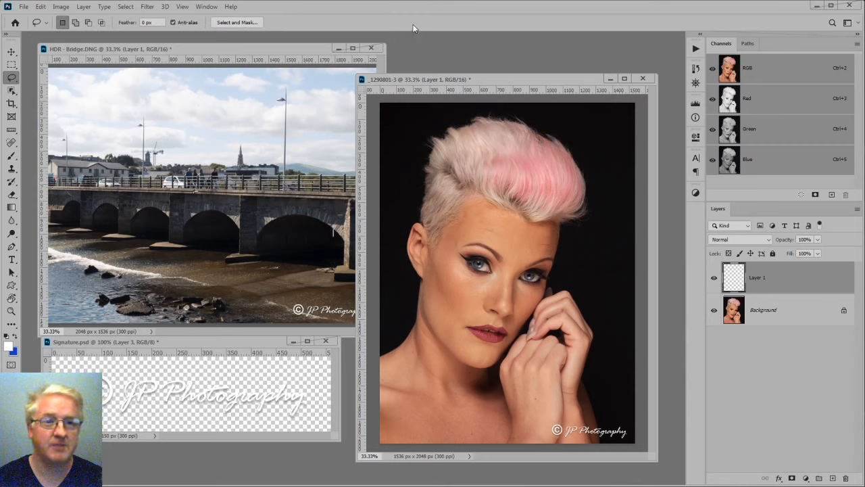
{"action": "left_click", "coordinate": [12, 64]}
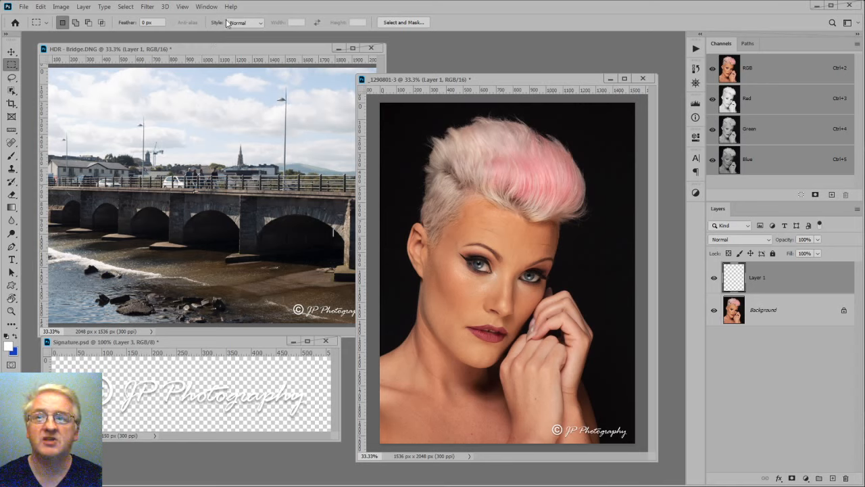
{"action": "left_click", "coordinate": [247, 24]}
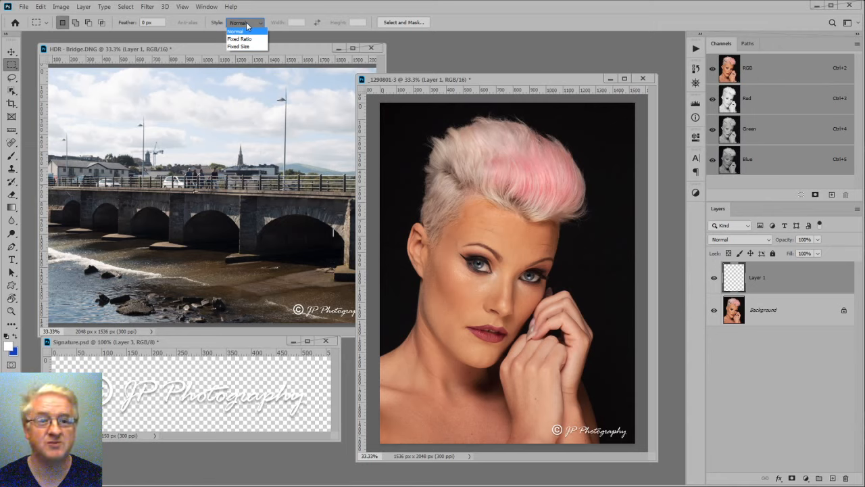
{"action": "left_click", "coordinate": [463, 9]}
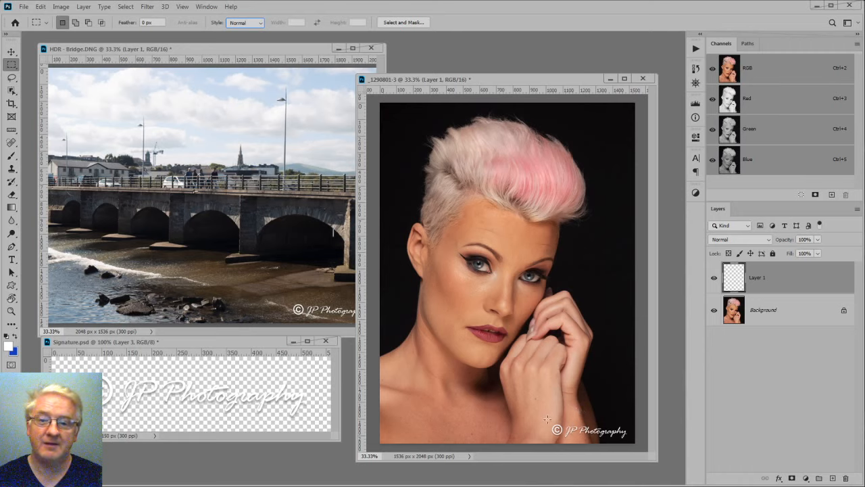
{"action": "left_click_drag", "start_coordinate": [541, 418], "coordinate": [653, 441]}
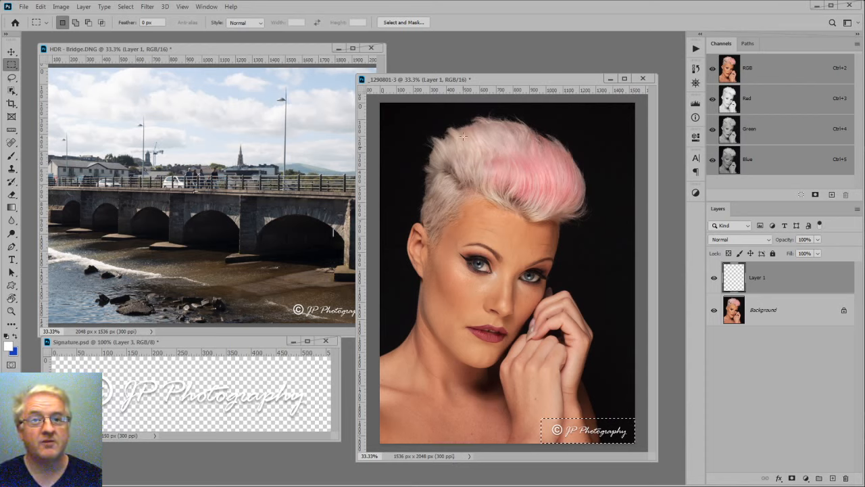
{"action": "left_click", "coordinate": [206, 6]}
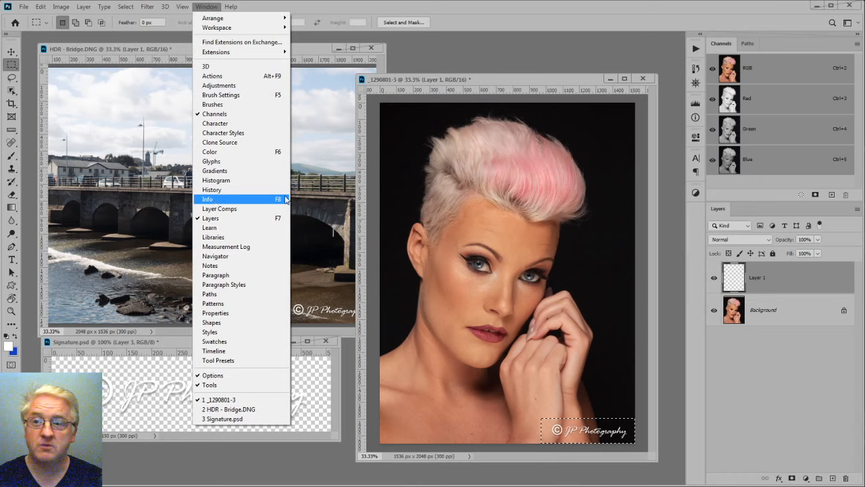
{"action": "left_click", "coordinate": [208, 199]}
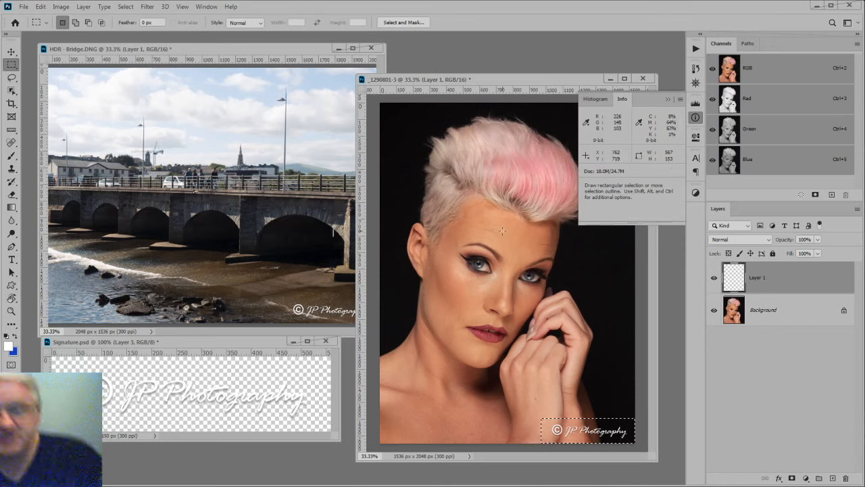
- Delete the signature layer from HDR - Bridge.DNG, hide the Info readout, and enlarge the bridge window with the view at 50%
{"action": "left_click", "coordinate": [269, 48]}
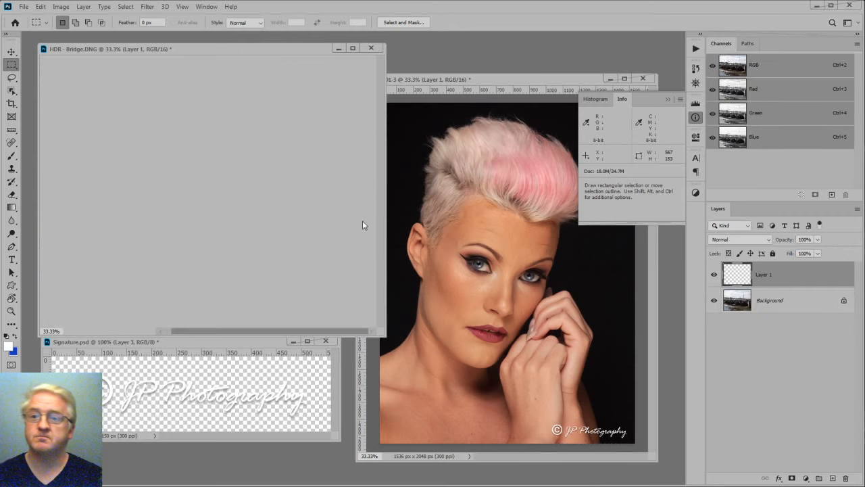
{"action": "left_click_drag", "start_coordinate": [788, 278], "coordinate": [845, 478]}
{"action": "left_click_drag", "start_coordinate": [295, 49], "coordinate": [503, 125]}
{"action": "left_click", "coordinate": [696, 117]}
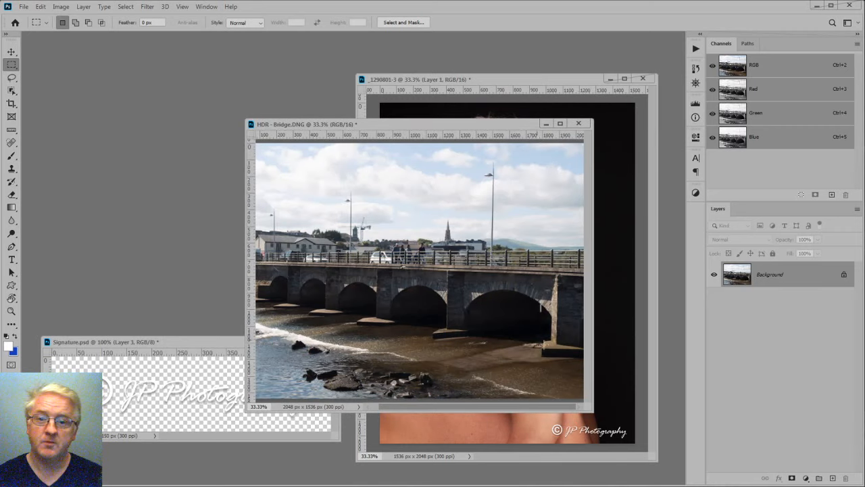
{"action": "left_click_drag", "start_coordinate": [244, 116], "coordinate": [111, 42]}
{"action": "left_click_drag", "start_coordinate": [589, 410], "coordinate": [673, 426]}
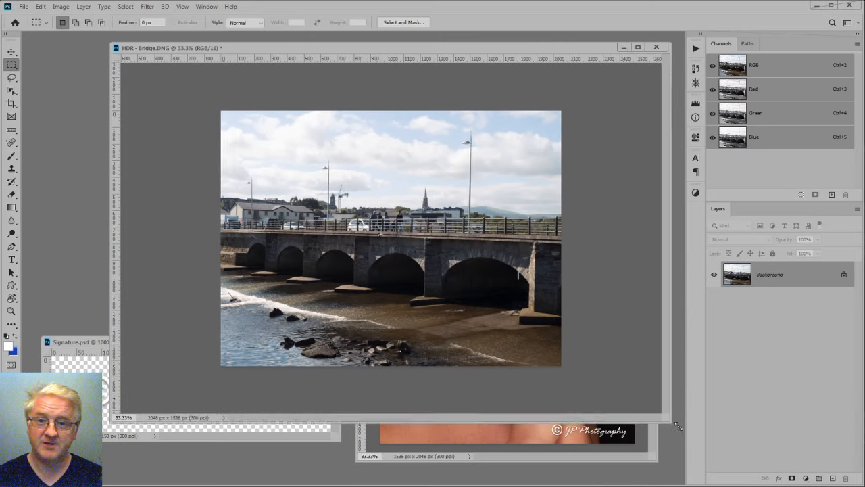
{"action": "key", "text": "ctrl+plus"}
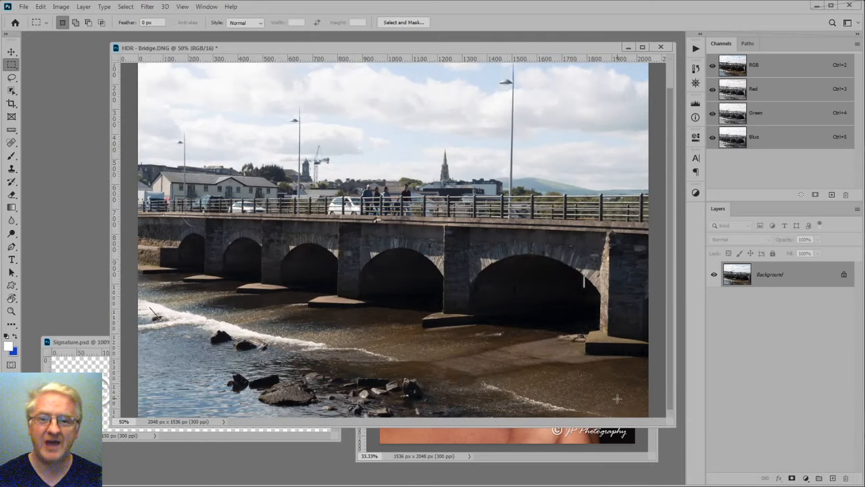
{"action": "left_click_drag", "start_coordinate": [662, 428], "coordinate": [664, 473]}
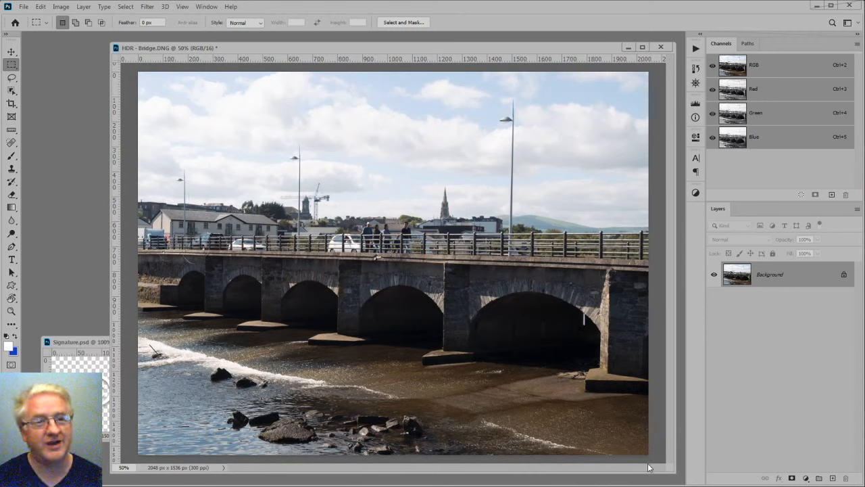
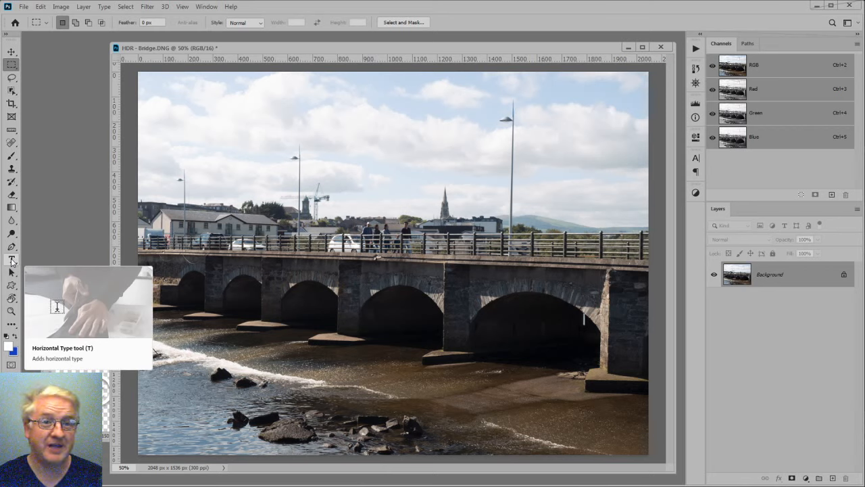
- Add a white 20 pt Arial Bold text layer reading JP Photography in the sky of the bridge image
{"action": "left_click", "coordinate": [12, 261]}
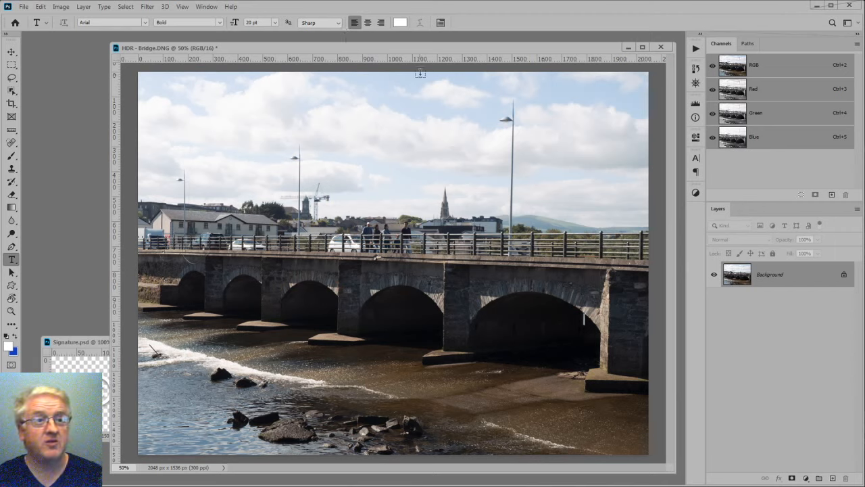
{"action": "left_click", "coordinate": [376, 146]}
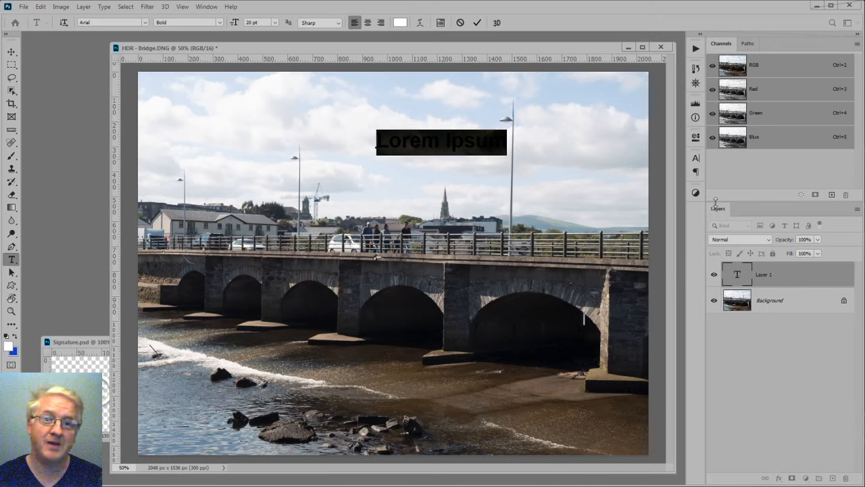
{"action": "left_click", "coordinate": [207, 6]}
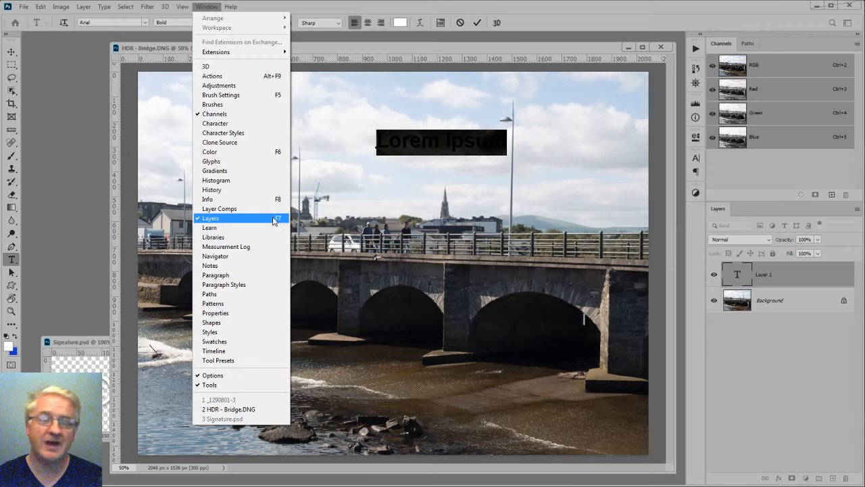
{"action": "left_click", "coordinate": [738, 273]}
{"action": "left_click", "coordinate": [738, 273]}
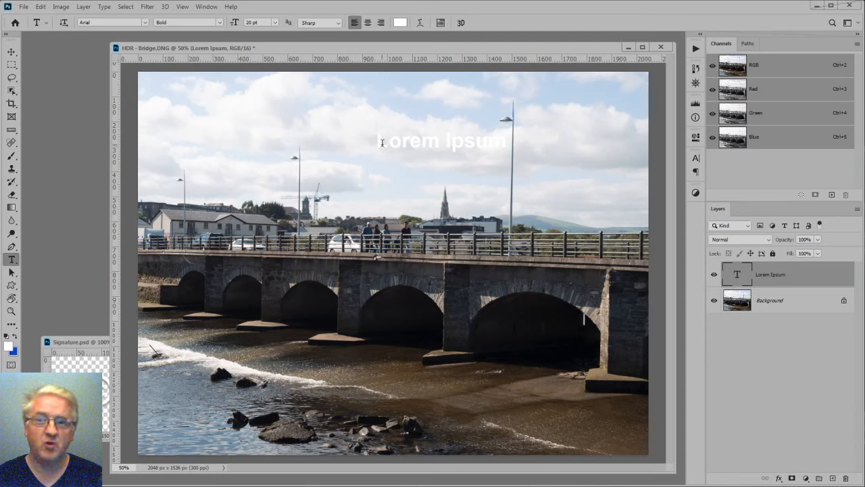
{"action": "left_click_drag", "start_coordinate": [508, 142], "coordinate": [349, 139]}
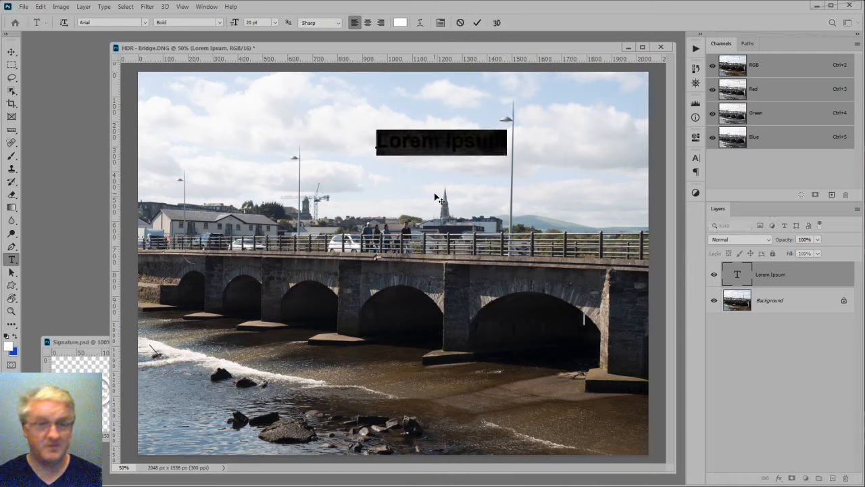
{"action": "type", "text": "JP P"}
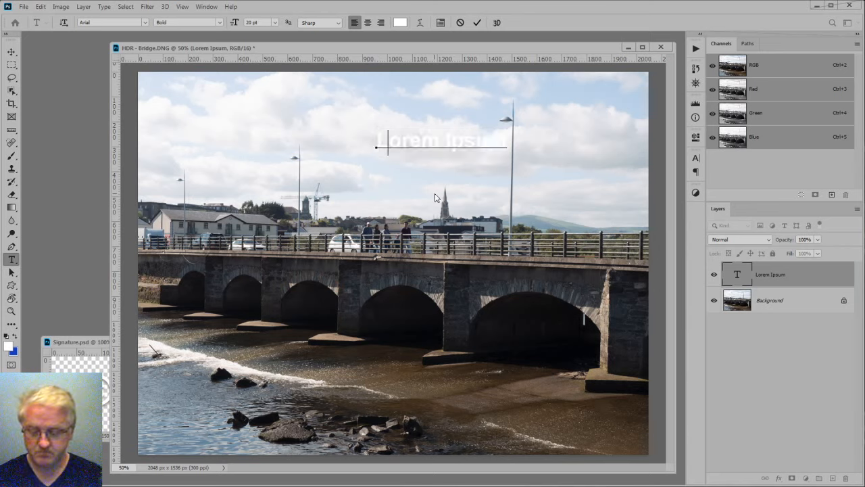
{"action": "type", "text": "hotog"}
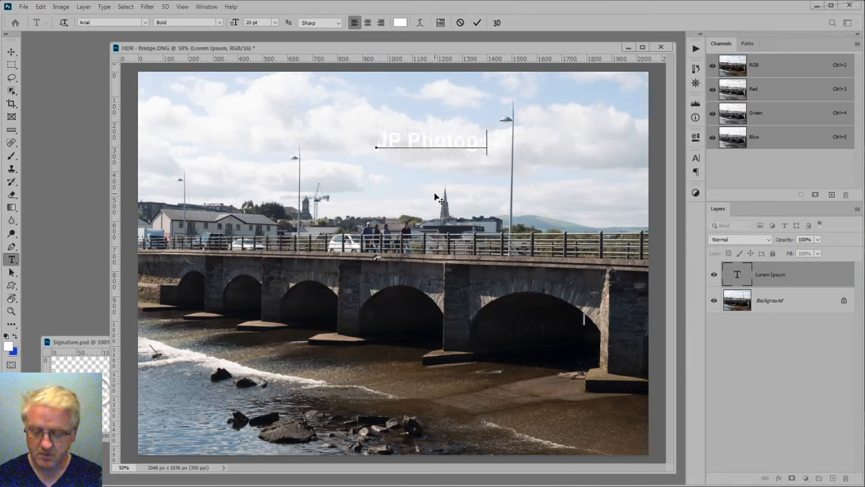
{"action": "type", "text": "raphy"}
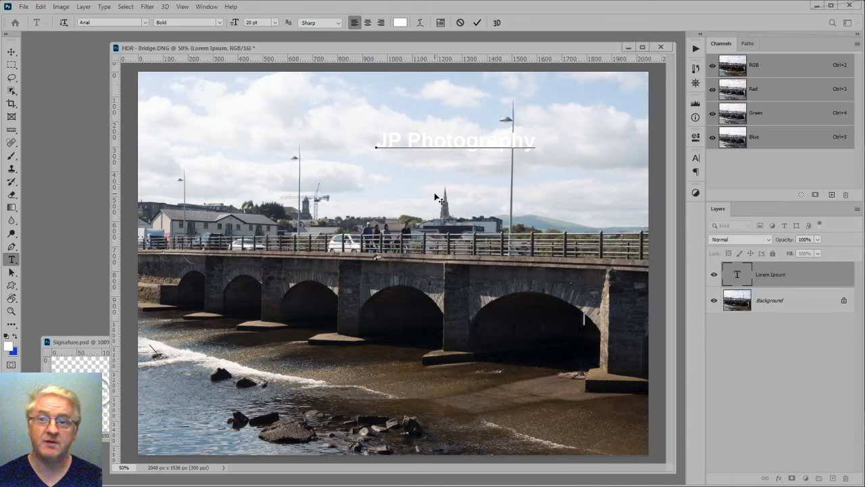
{"action": "left_click", "coordinate": [436, 197]}
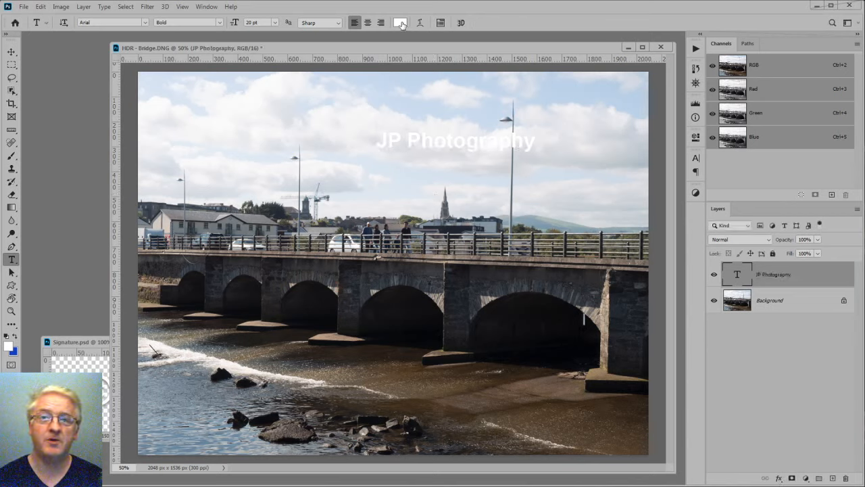
- Try black (000000) and red (ff0606) as the JP Photography text colour, and settle on white (ffffff)
{"action": "left_click", "coordinate": [401, 24]}
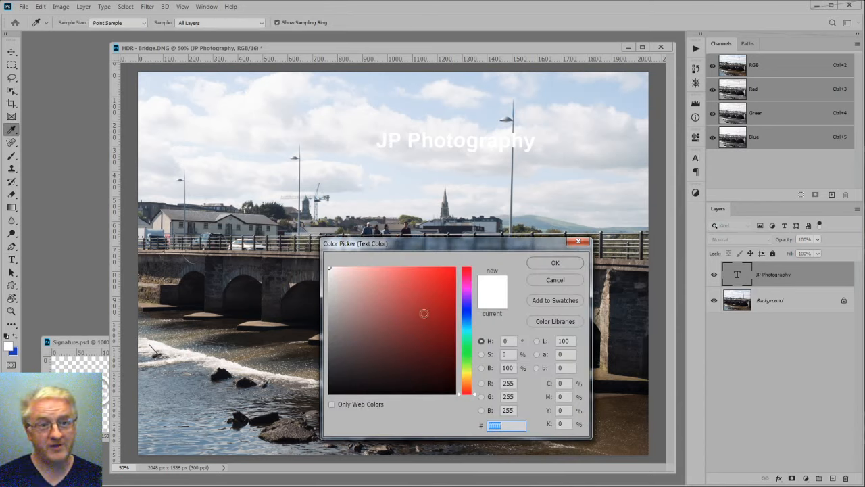
{"action": "type", "text": "000000"}
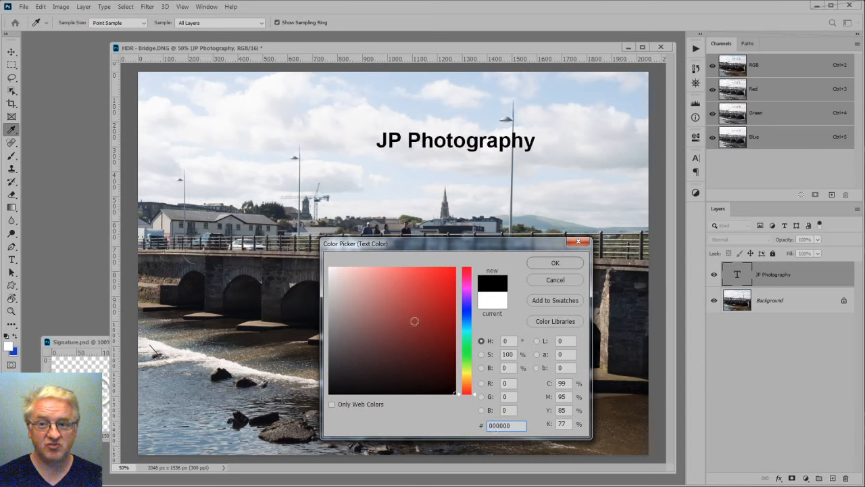
{"action": "left_click_drag", "start_coordinate": [428, 347], "coordinate": [454, 266]}
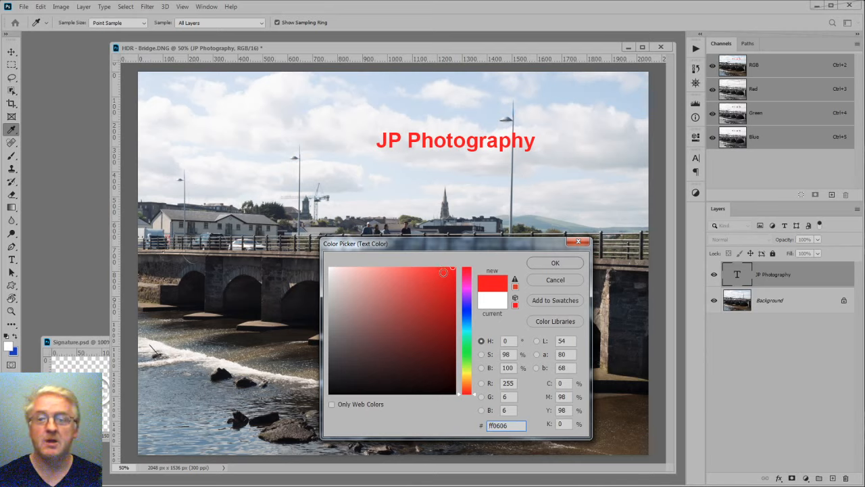
{"action": "left_click", "coordinate": [207, 192]}
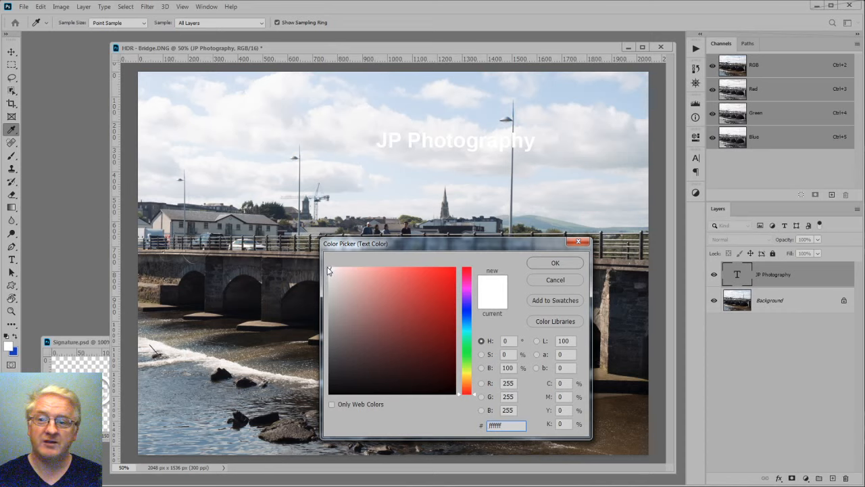
{"action": "left_click", "coordinate": [556, 263]}
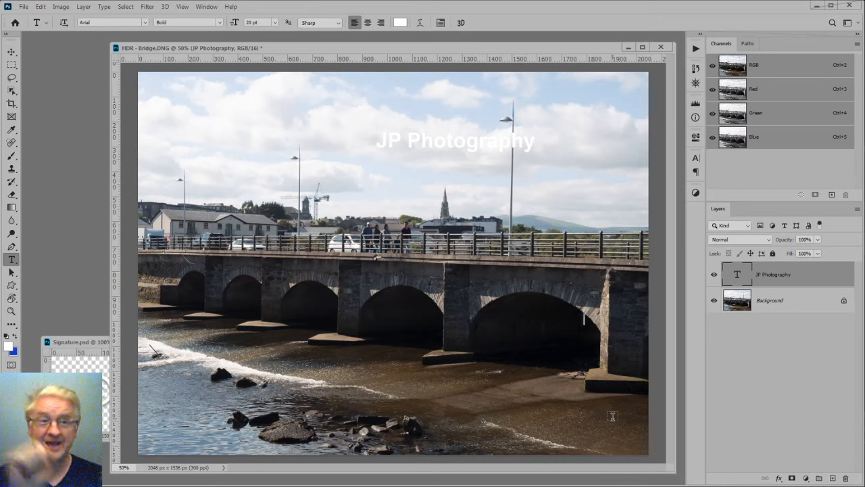
- Move the JP Photography text from the sky down to the lower-right area of the bridge image
{"action": "left_click", "coordinate": [11, 52]}
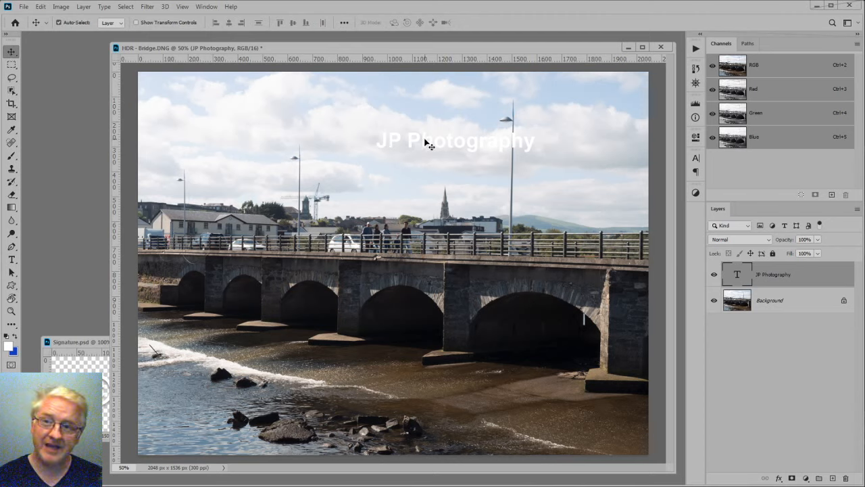
{"action": "left_click_drag", "start_coordinate": [428, 144], "coordinate": [537, 405]}
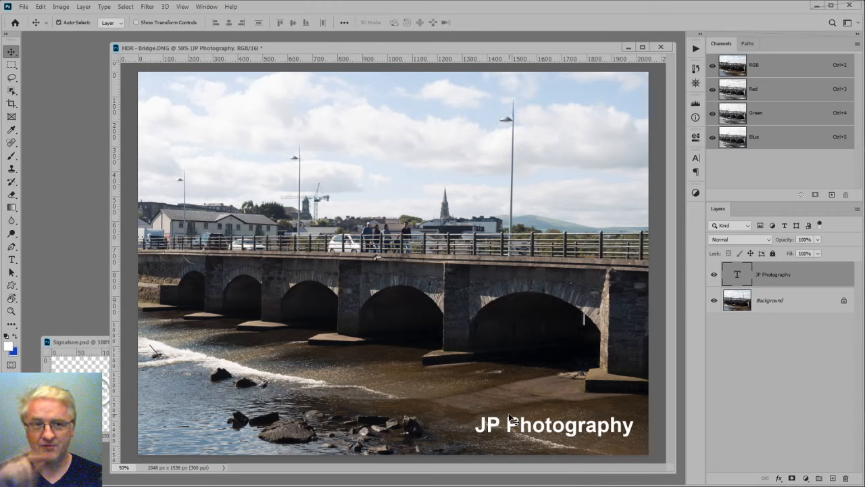
- Toggle the Move tool's Auto-Select off and back on, keeping its target set to Layer
{"action": "left_click", "coordinate": [66, 24]}
{"action": "left_click", "coordinate": [108, 25]}
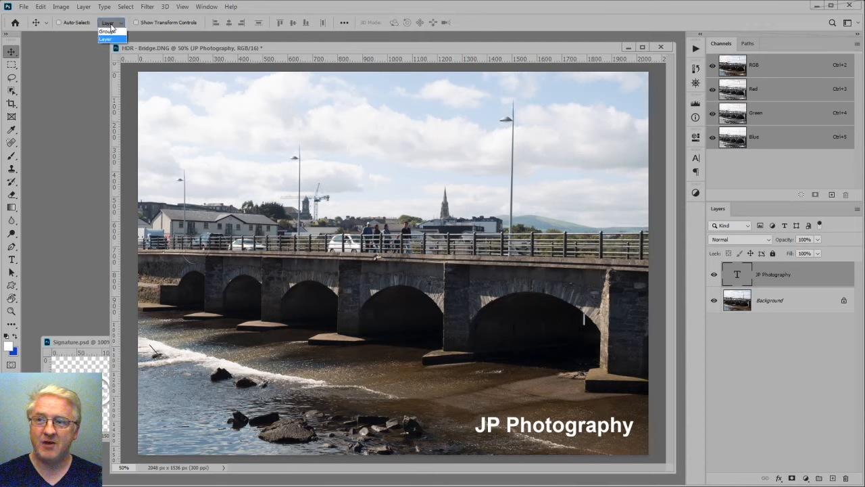
{"action": "left_click", "coordinate": [58, 23]}
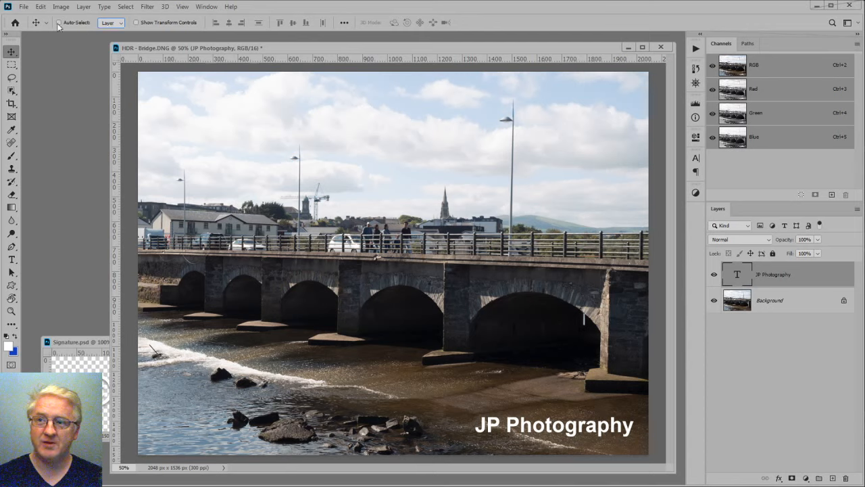
{"action": "left_click", "coordinate": [119, 24]}
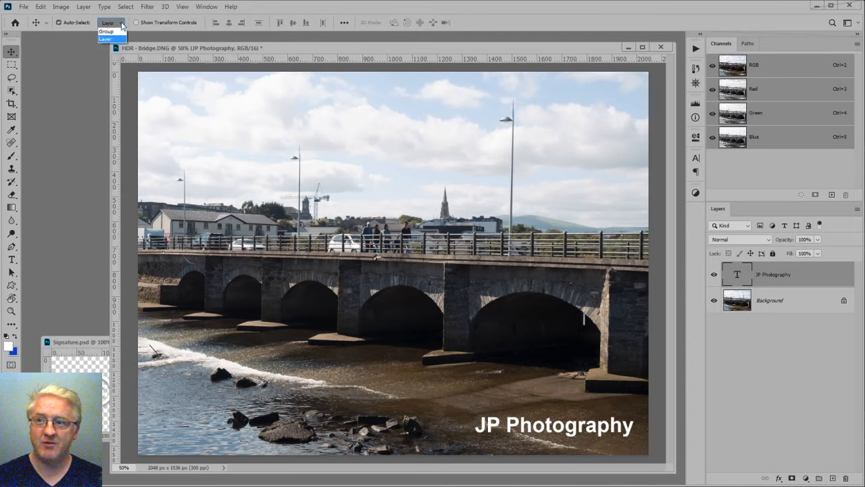
{"action": "left_click", "coordinate": [59, 25]}
{"action": "left_click", "coordinate": [59, 22]}
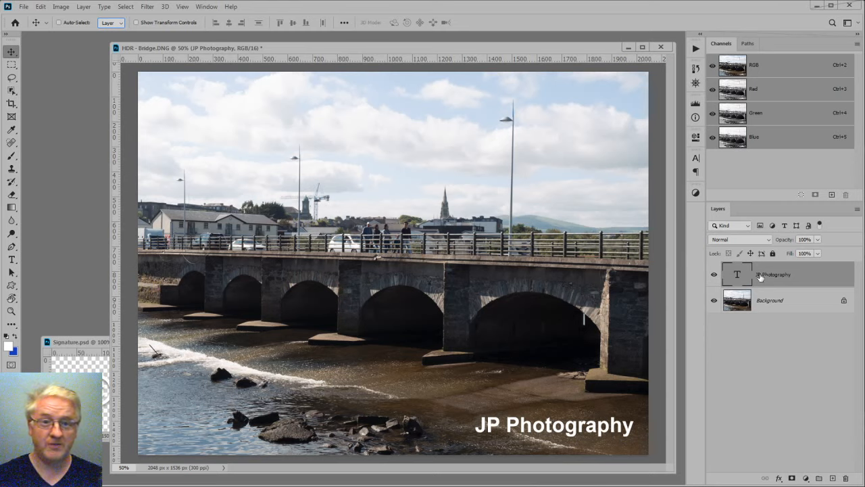
{"action": "left_click", "coordinate": [59, 23]}
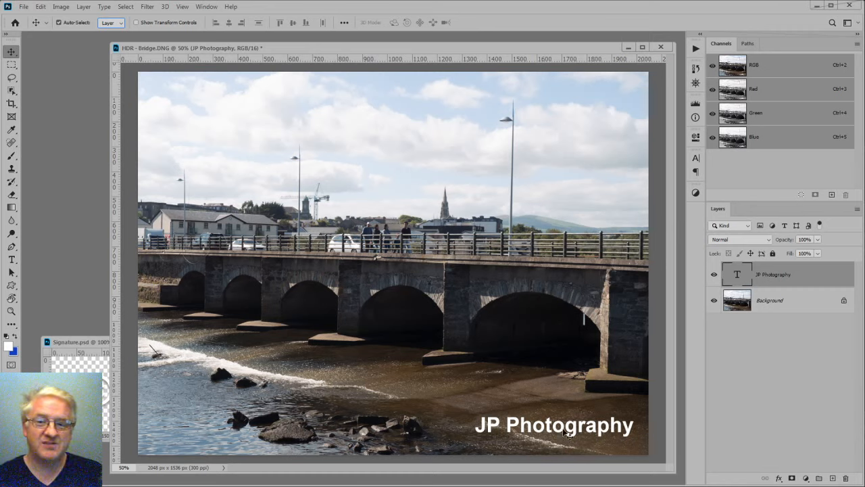
- Switch the active layer to Background and back to the JP Photography text layer
{"action": "left_click", "coordinate": [746, 303]}
{"action": "left_click", "coordinate": [782, 274]}
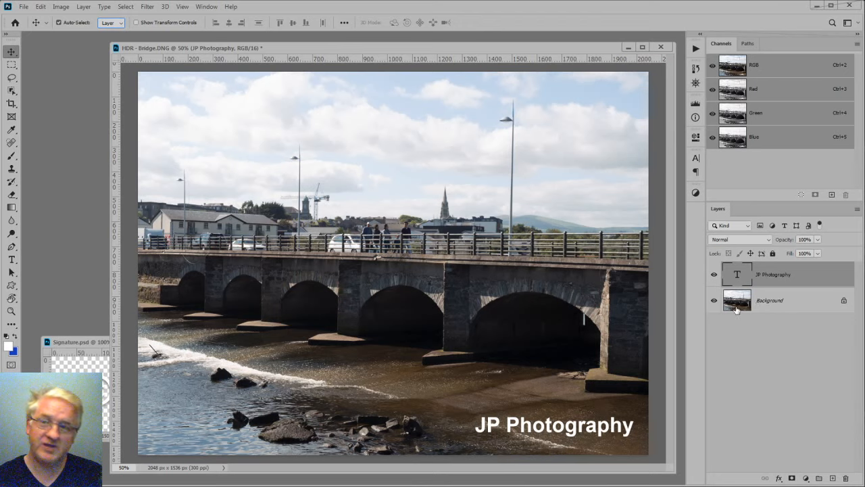
{"action": "left_click", "coordinate": [738, 310]}
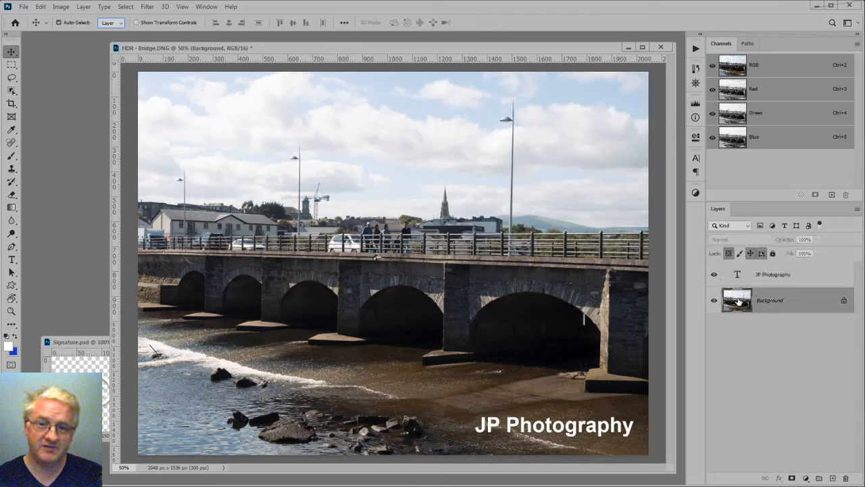
{"action": "left_click", "coordinate": [739, 273]}
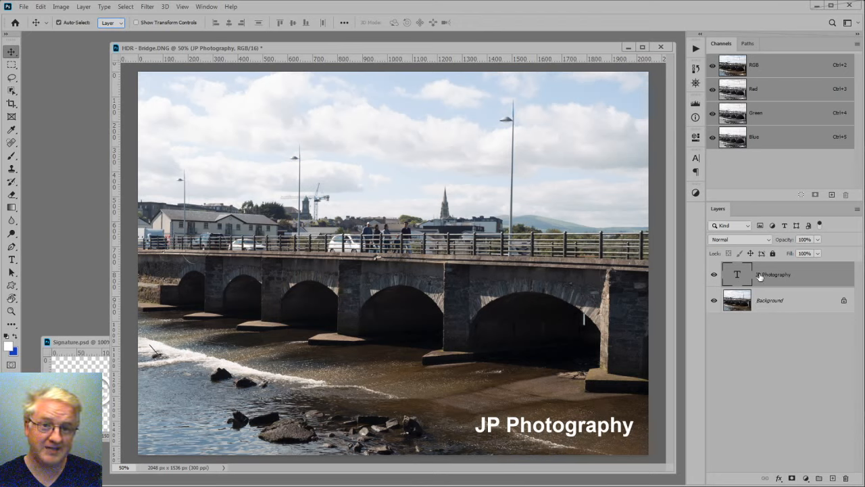
- Open the JP Photography text for editing, inspect its Character settings, and hide them again without altering the text
{"action": "double_click", "coordinate": [737, 274]}
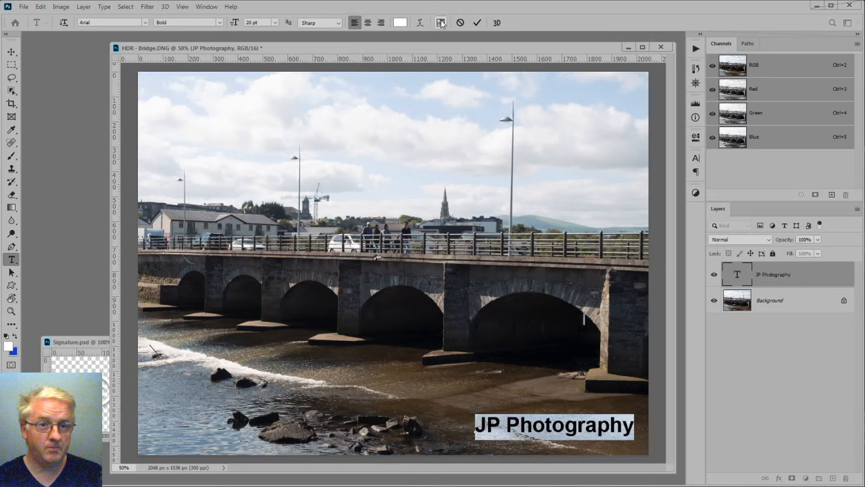
{"action": "left_click", "coordinate": [696, 160]}
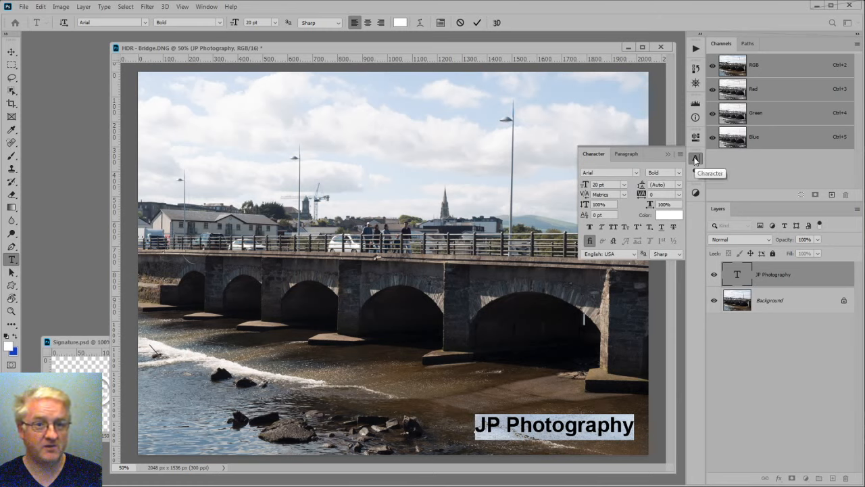
{"action": "left_click", "coordinate": [206, 6]}
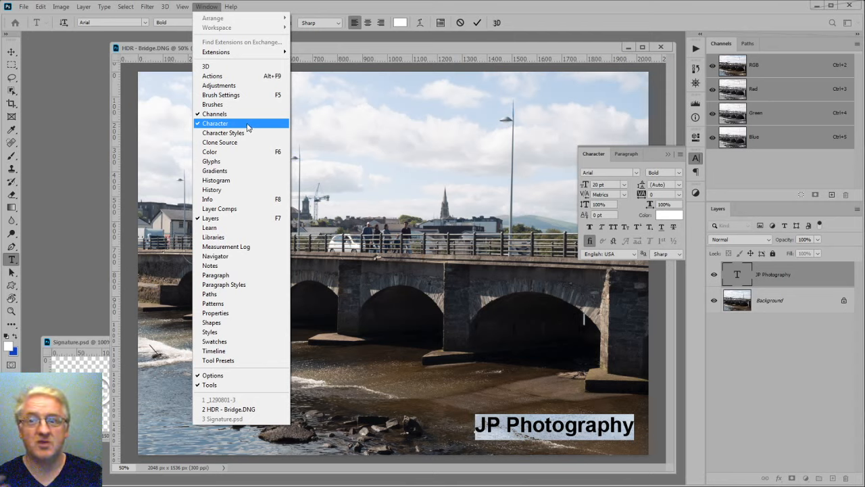
{"action": "left_click", "coordinate": [754, 179]}
{"action": "key", "text": "ctrl+Return"}
{"action": "key", "text": "v"}
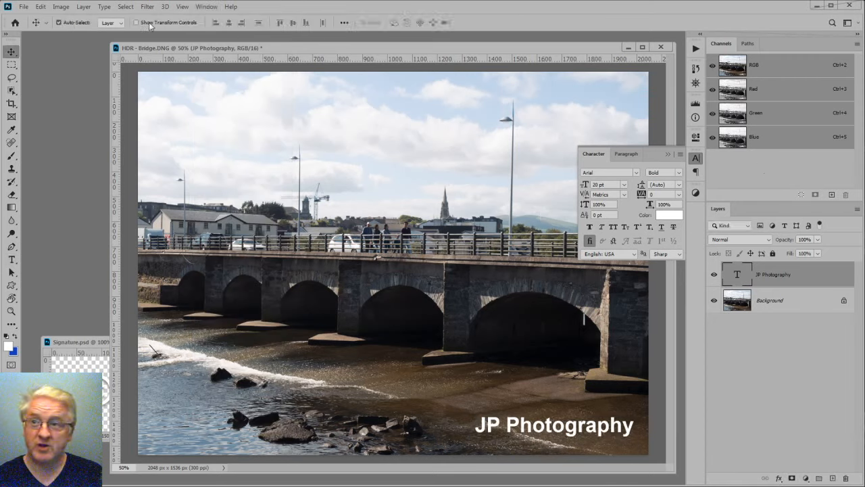
{"action": "left_click", "coordinate": [695, 159]}
- Select the whole JP Photography text and set its font to Rage Italic LET Plain
{"action": "double_click", "coordinate": [736, 275]}
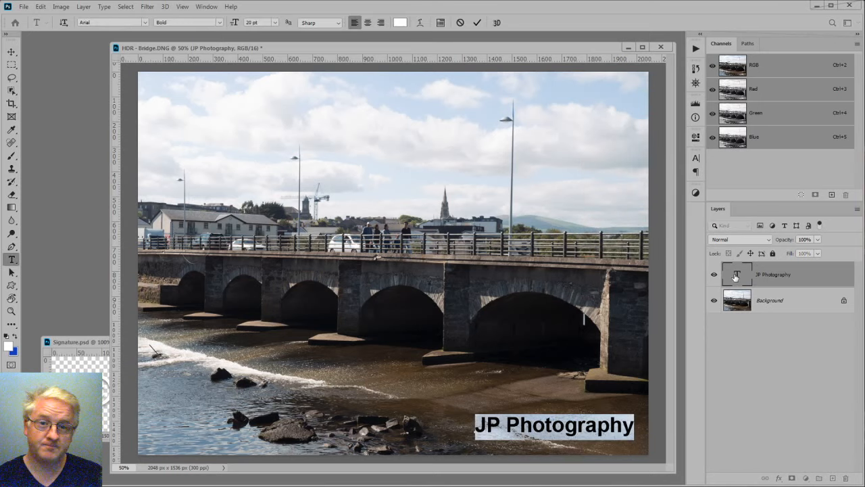
{"action": "left_click", "coordinate": [101, 22]}
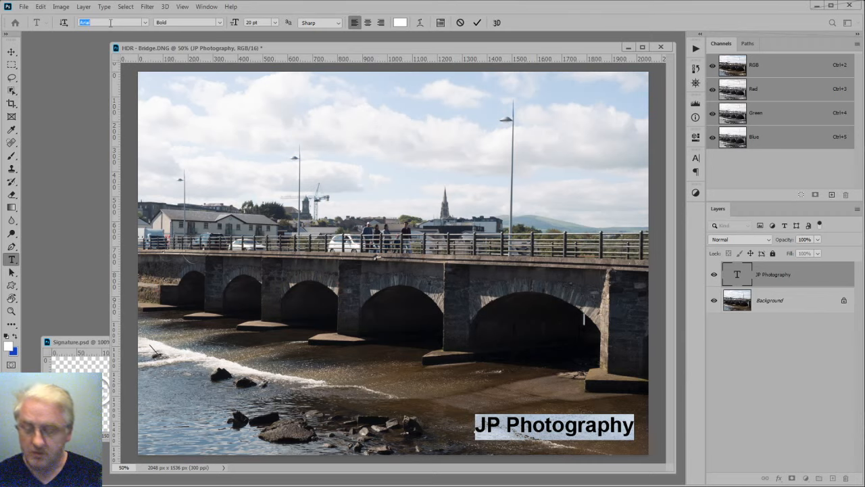
{"action": "type", "text": "rage"}
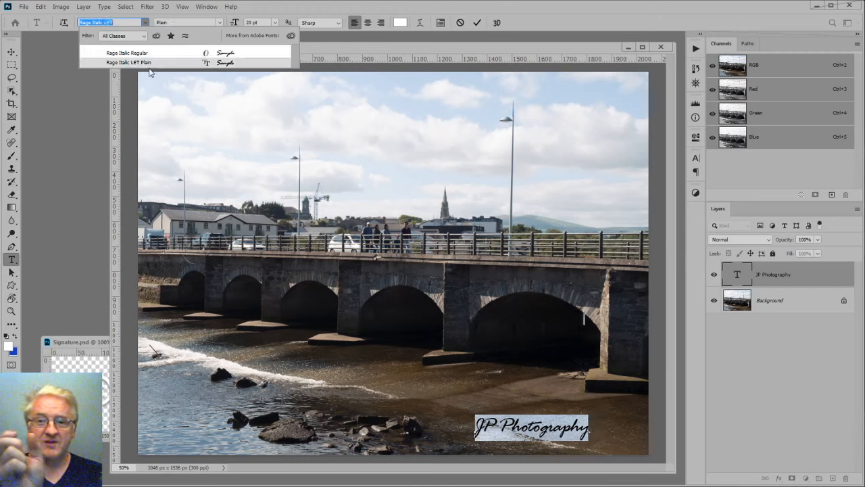
{"action": "key", "text": "Up"}
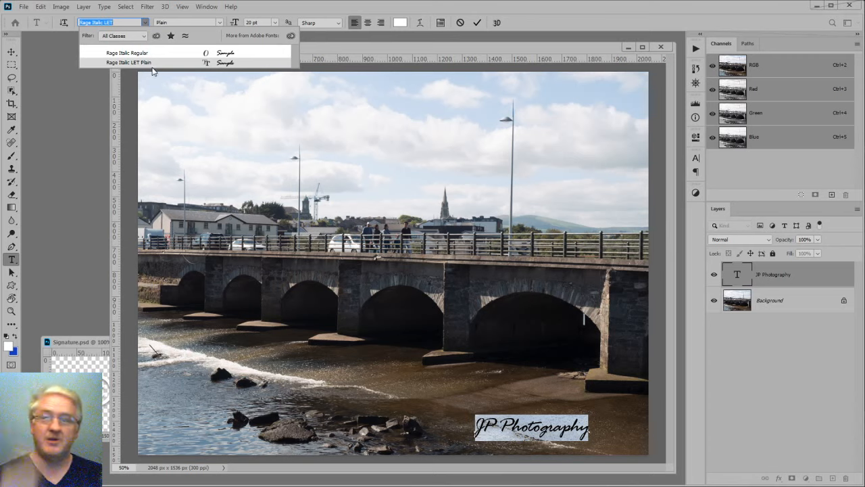
{"action": "left_click", "coordinate": [150, 64]}
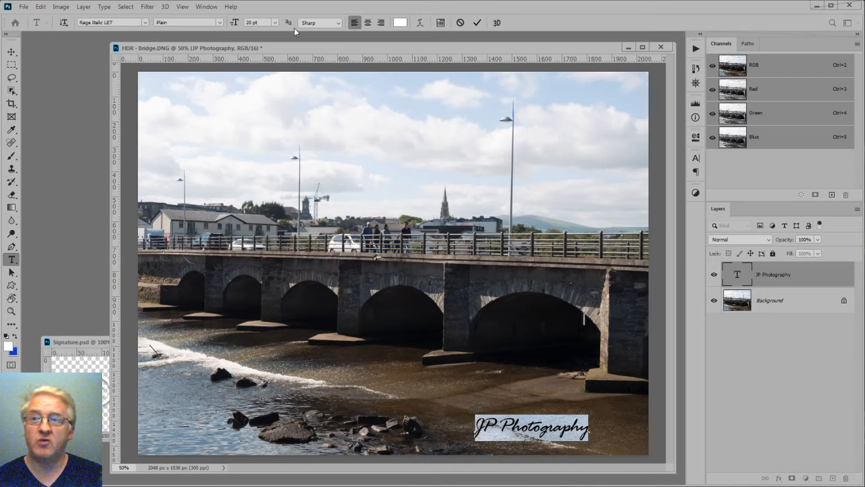
- Try a 60 pt size on the JP Photography text, and settle on 16 pt
{"action": "left_click", "coordinate": [262, 22]}
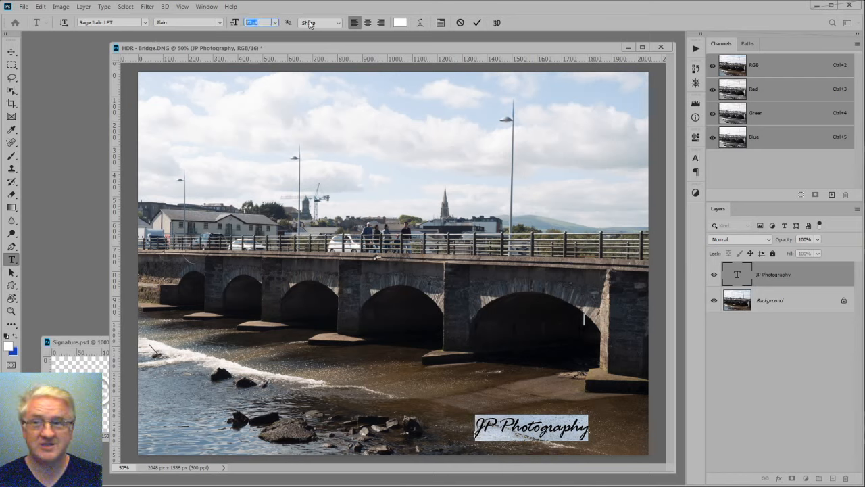
{"action": "left_click", "coordinate": [275, 22]}
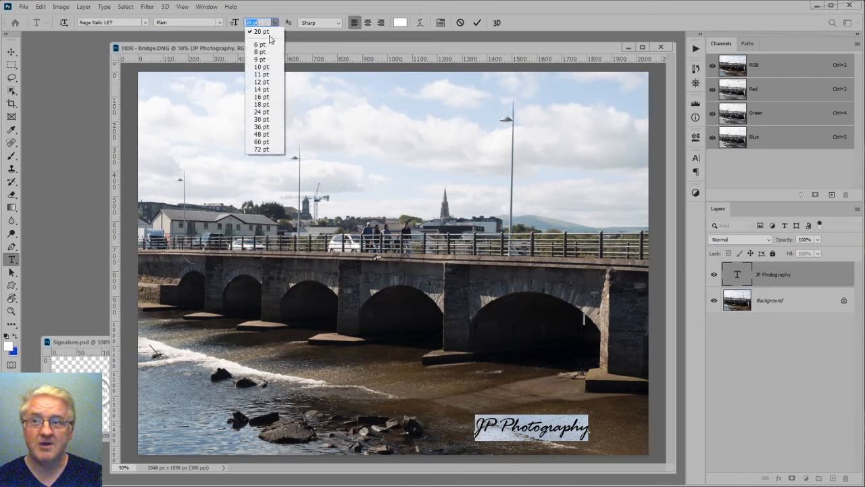
{"action": "left_click", "coordinate": [262, 142]}
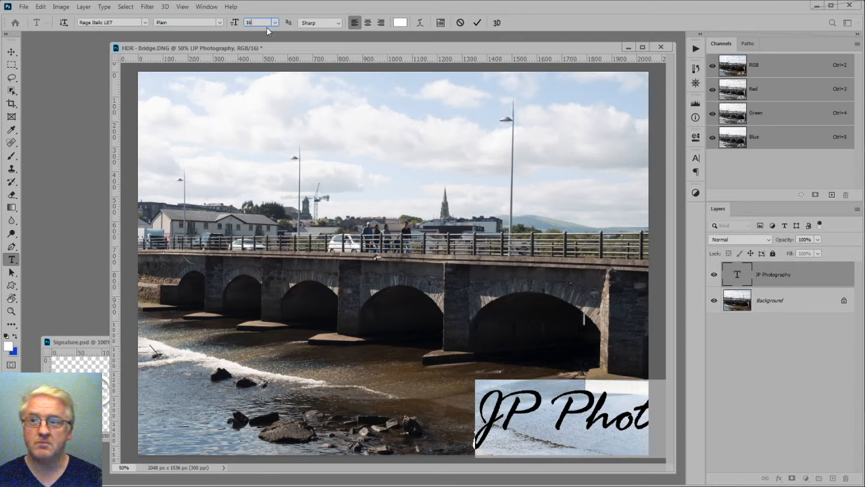
{"action": "type", "text": "16"}
{"action": "key", "text": "Return"}
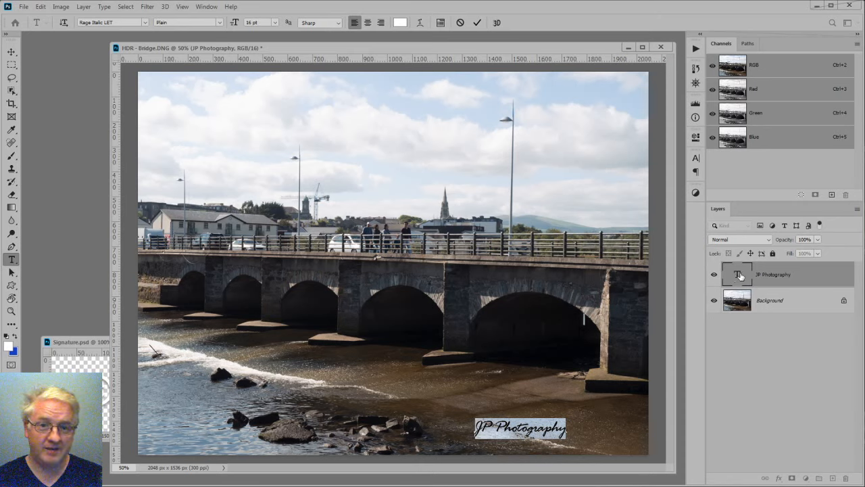
- Commit the text edit and move the JP Photography text closer to the lower-right corner of the bridge image
{"action": "key", "text": "ctrl+Return"}
{"action": "key", "text": "v"}
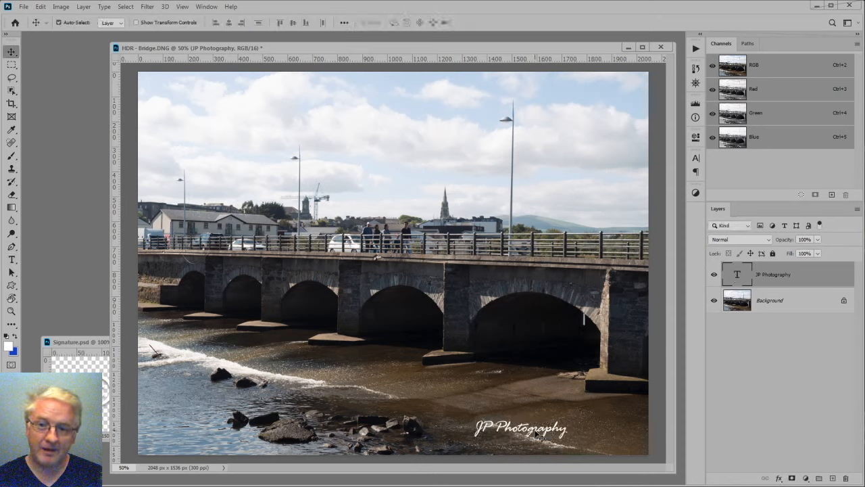
{"action": "left_click_drag", "start_coordinate": [537, 430], "coordinate": [607, 439]}
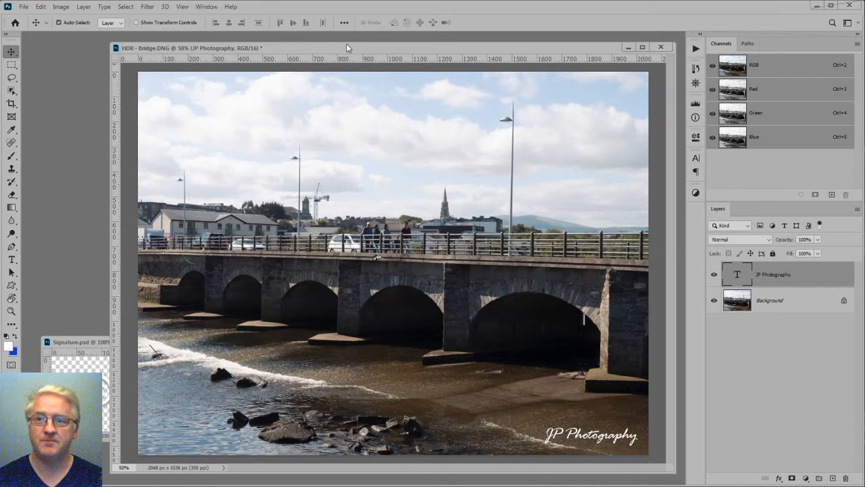
- Delete the signature layer (Layer 1) from the portrait _1290801-3 and clear the remaining selection
{"action": "left_click_drag", "start_coordinate": [346, 48], "coordinate": [126, 60]}
{"action": "left_click", "coordinate": [566, 78]}
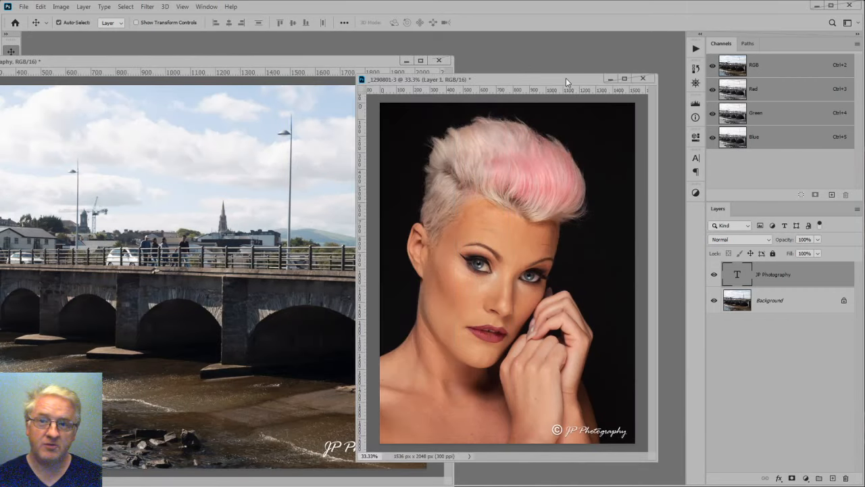
{"action": "left_click", "coordinate": [734, 277], "text": "ctrl"}
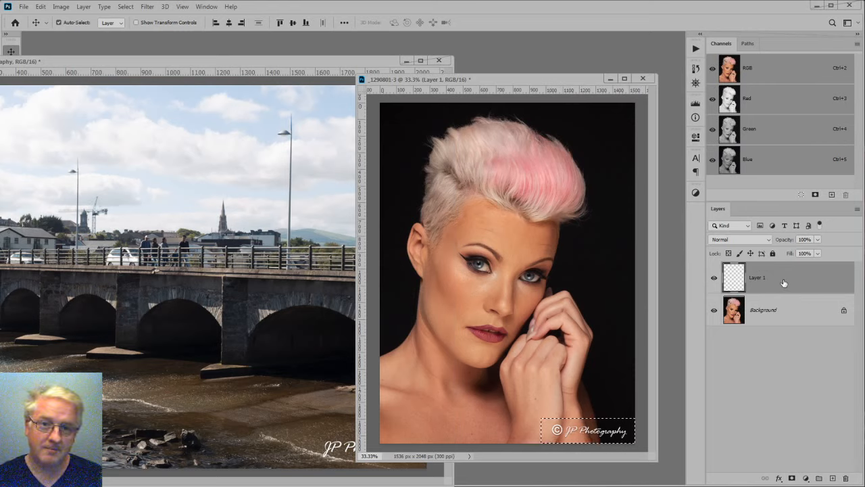
{"action": "left_click_drag", "start_coordinate": [785, 282], "coordinate": [846, 479]}
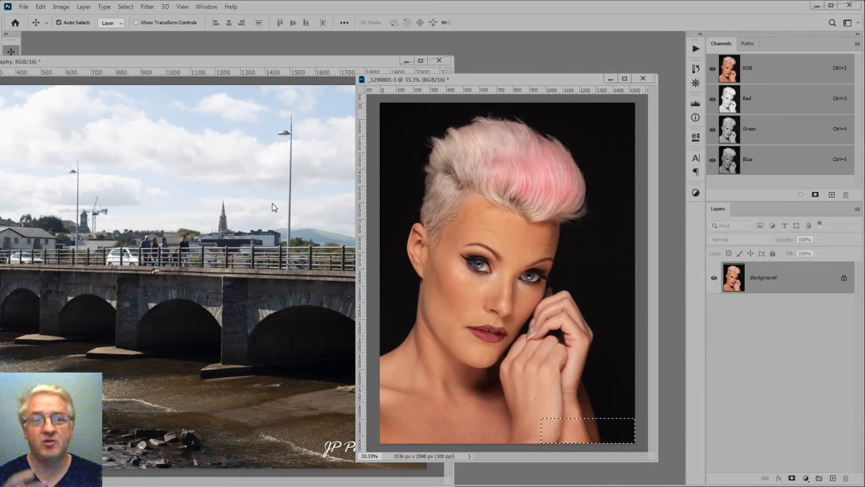
{"action": "left_click", "coordinate": [125, 7]}
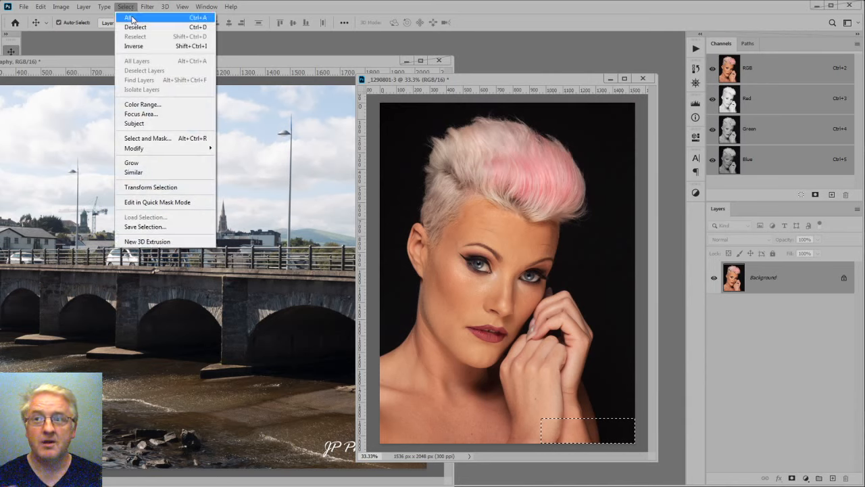
{"action": "left_click", "coordinate": [139, 27]}
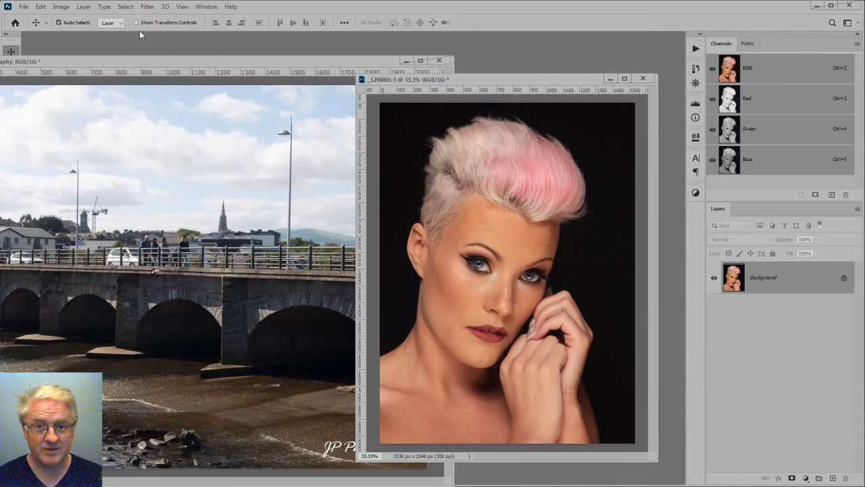
- Dock the bridge, portrait and Signature.psd windows as tabs and switch between the three documents
{"action": "left_click", "coordinate": [308, 63]}
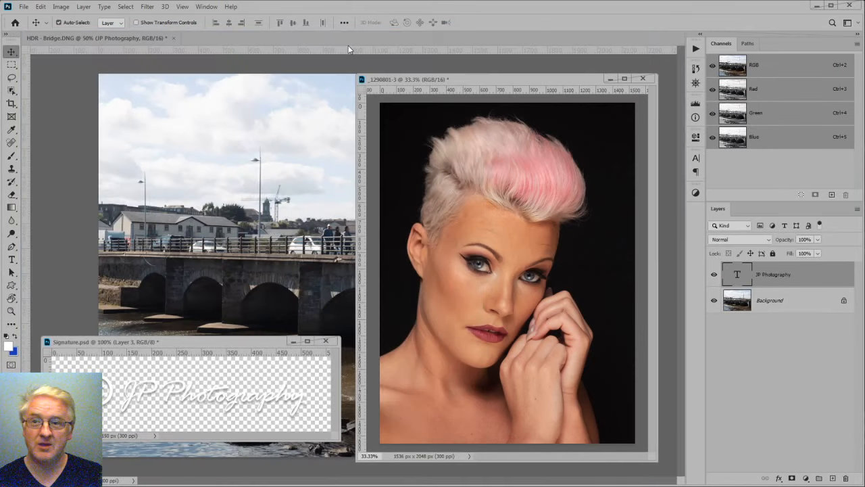
{"action": "left_click_drag", "start_coordinate": [419, 79], "coordinate": [277, 39]}
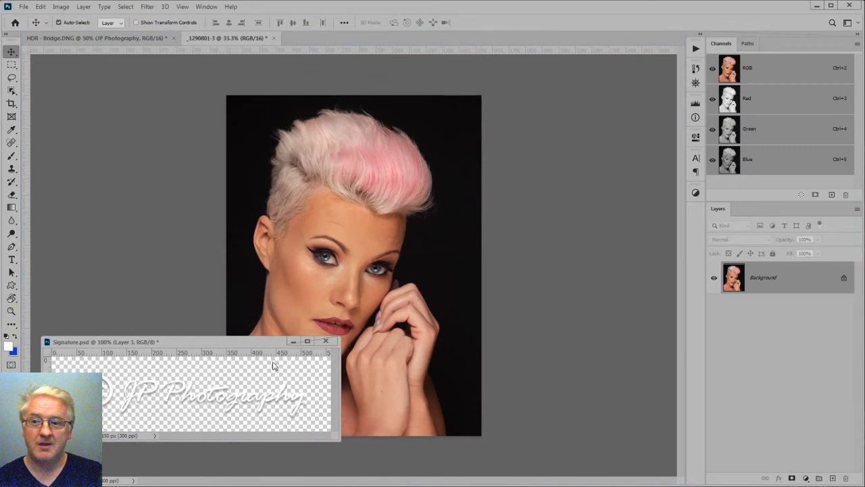
{"action": "mouse_move", "coordinate": [211, 344]}
{"action": "left_mouse_down"}
{"action": "mouse_move", "coordinate": [382, 110]}
{"action": "mouse_move", "coordinate": [466, 43]}
{"action": "left_mouse_up"}
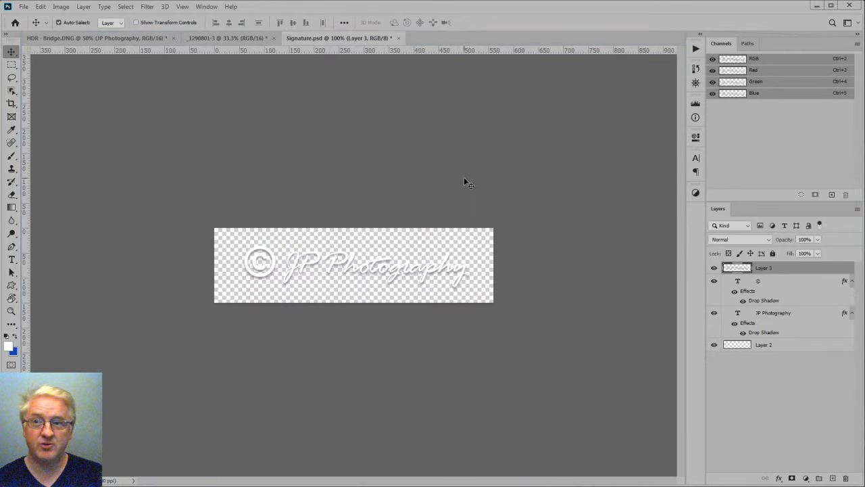
{"action": "left_click", "coordinate": [107, 37]}
{"action": "left_click", "coordinate": [215, 39]}
{"action": "left_click", "coordinate": [332, 40]}
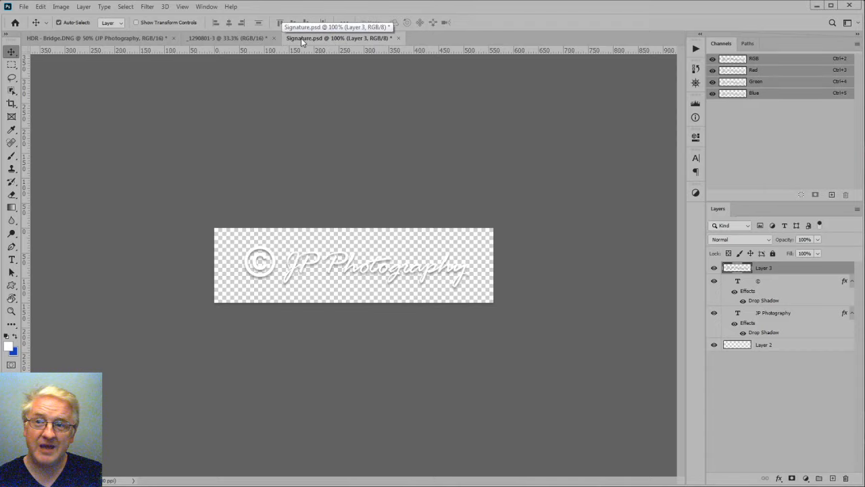
- Undock Signature.psd into its own floating window
{"action": "mouse_move", "coordinate": [301, 38]}
{"action": "left_mouse_down"}
{"action": "mouse_move", "coordinate": [290, 89]}
{"action": "mouse_move", "coordinate": [255, 112]}
{"action": "left_mouse_up"}
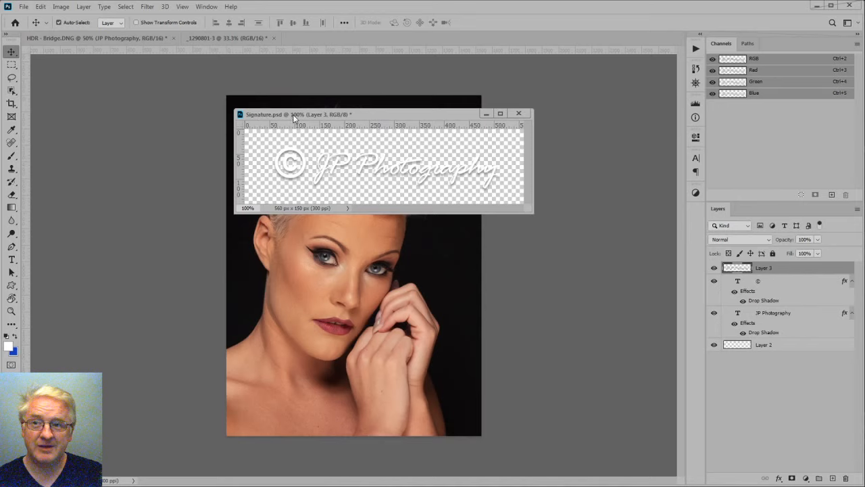
- Float the bridge and portrait windows side by side and copy the JP Photography text layer into the portrait's lower-right corner
{"action": "left_click_drag", "start_coordinate": [203, 38], "coordinate": [154, 175]}
{"action": "left_click_drag", "start_coordinate": [80, 37], "coordinate": [110, 106]}
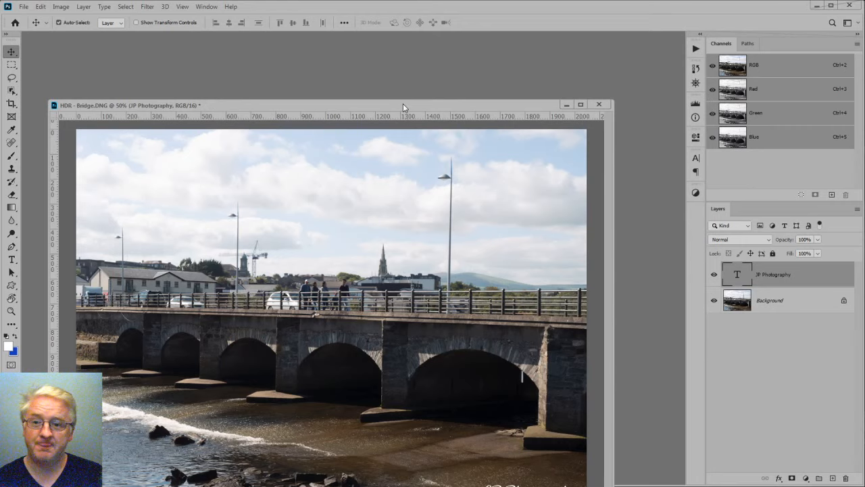
{"action": "left_click_drag", "start_coordinate": [403, 104], "coordinate": [125, 72]}
{"action": "left_click_drag", "start_coordinate": [403, 177], "coordinate": [582, 81]}
{"action": "left_click", "coordinate": [214, 64]}
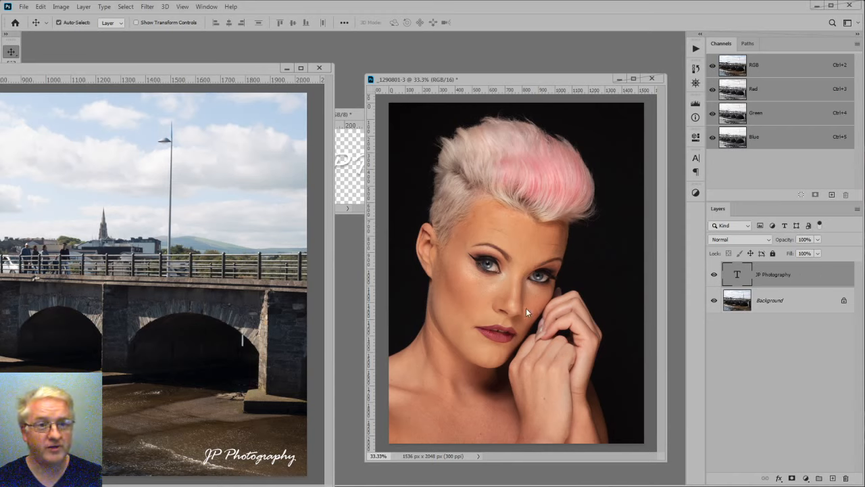
{"action": "left_click_drag", "start_coordinate": [824, 277], "coordinate": [591, 425]}
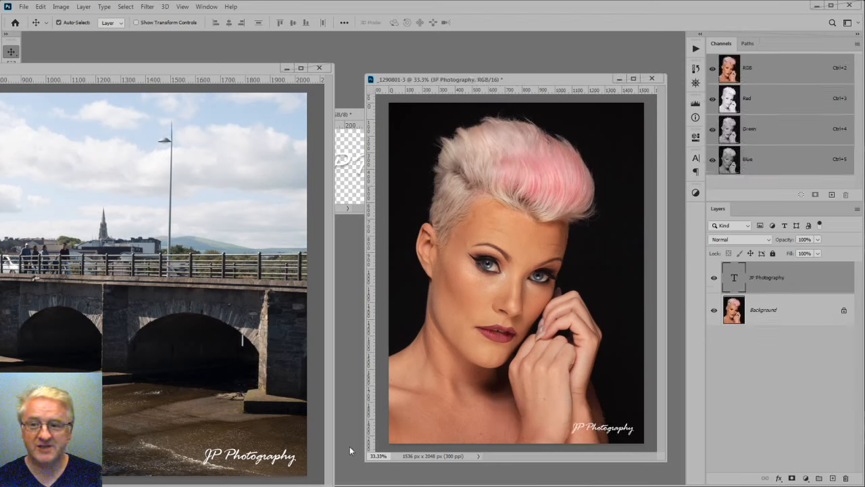
- Zoom the bridge image out to 33.3%, shrink its window and arrange it beside the portrait for comparison
{"action": "left_click", "coordinate": [222, 408]}
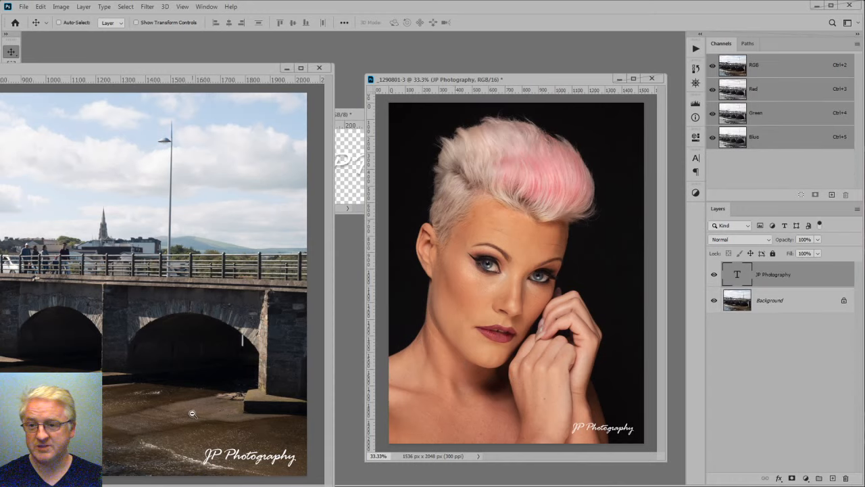
{"action": "key", "text": "ctrl+minus"}
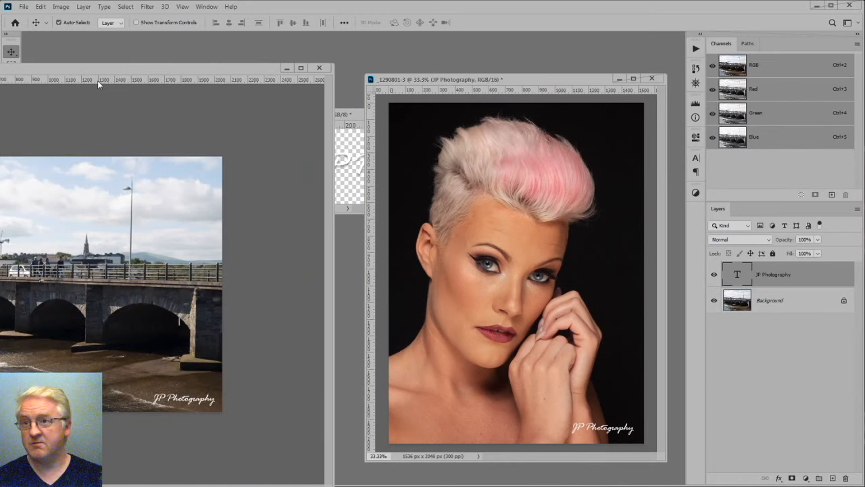
{"action": "left_click_drag", "start_coordinate": [96, 70], "coordinate": [389, 7]}
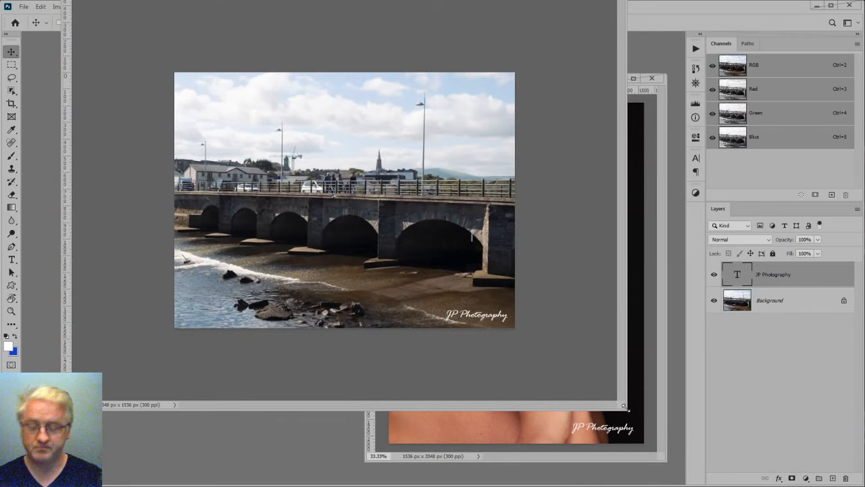
{"action": "left_click_drag", "start_coordinate": [626, 405], "coordinate": [462, 294]}
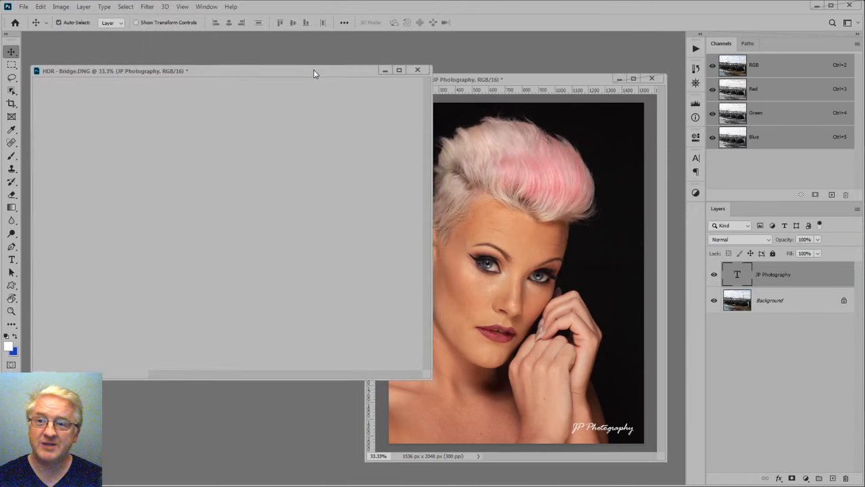
{"action": "left_click", "coordinate": [519, 80]}
{"action": "mouse_move", "coordinate": [519, 80]}
{"action": "left_mouse_down"}
{"action": "mouse_move", "coordinate": [544, 78]}
{"action": "mouse_move", "coordinate": [523, 75]}
{"action": "left_mouse_up"}
{"action": "left_click", "coordinate": [324, 72]}
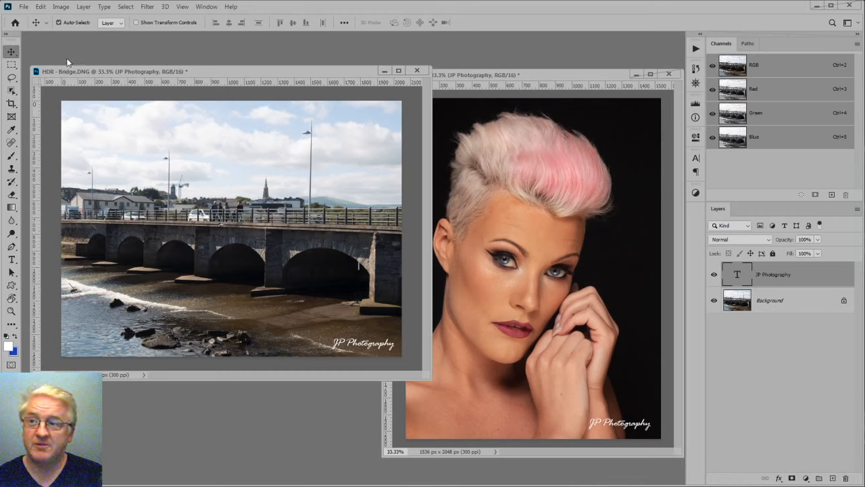
- Draw a rectangular marquee of about 465 x 135 pixels around the JP Photography text in the bridge image
{"action": "left_click", "coordinate": [11, 64]}
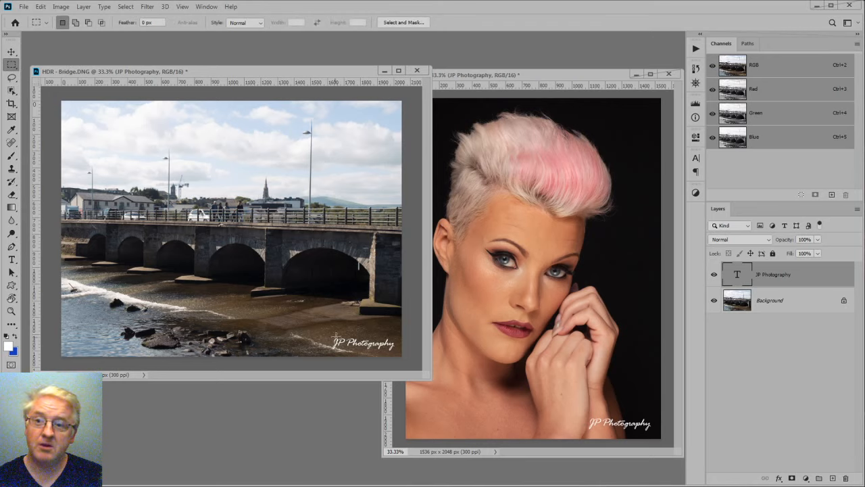
{"action": "left_click_drag", "start_coordinate": [321, 331], "coordinate": [407, 365]}
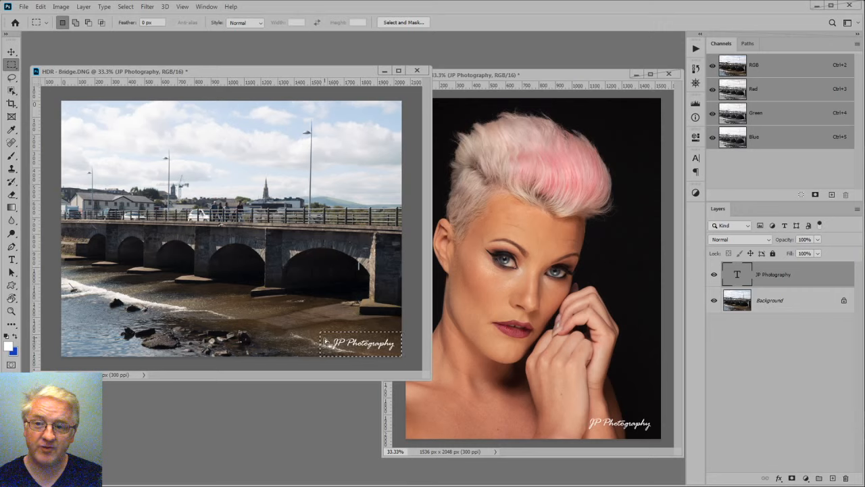
{"action": "key", "text": "ctrl+d"}
{"action": "left_click_drag", "start_coordinate": [324, 334], "coordinate": [405, 358]}
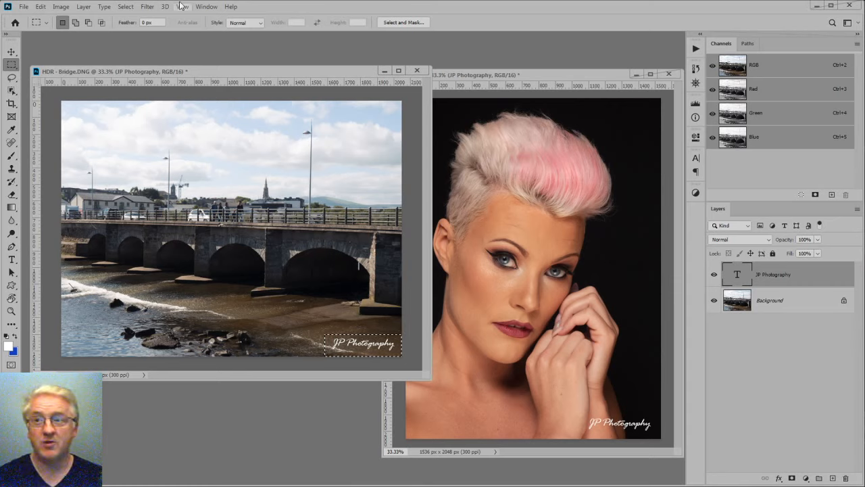
- Check the selection's width and height in the Info readout, close the readout and deselect
{"action": "left_click", "coordinate": [206, 7]}
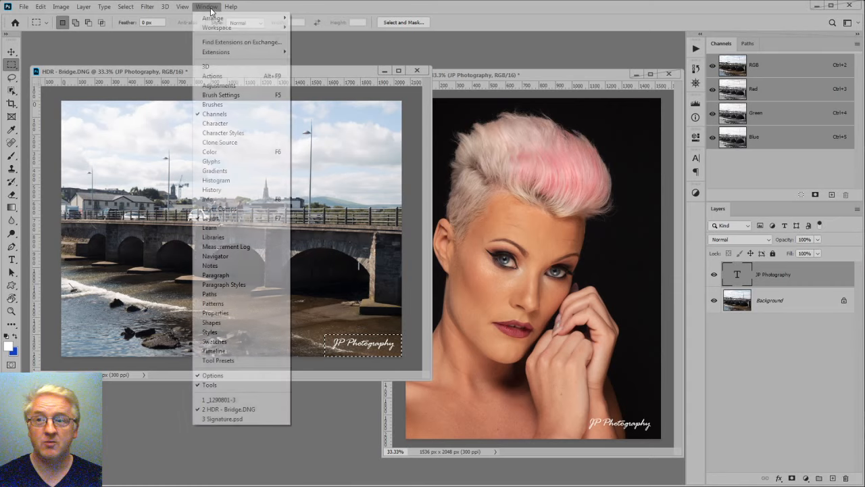
{"action": "left_click", "coordinate": [209, 200]}
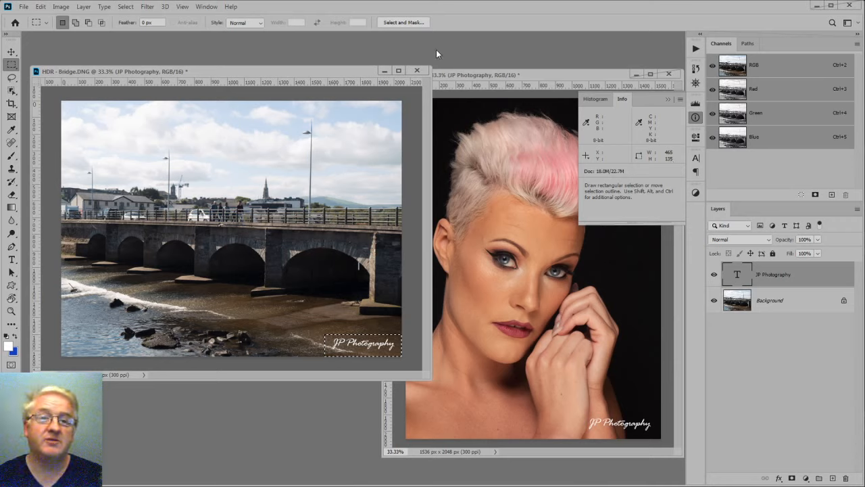
{"action": "left_click", "coordinate": [697, 119]}
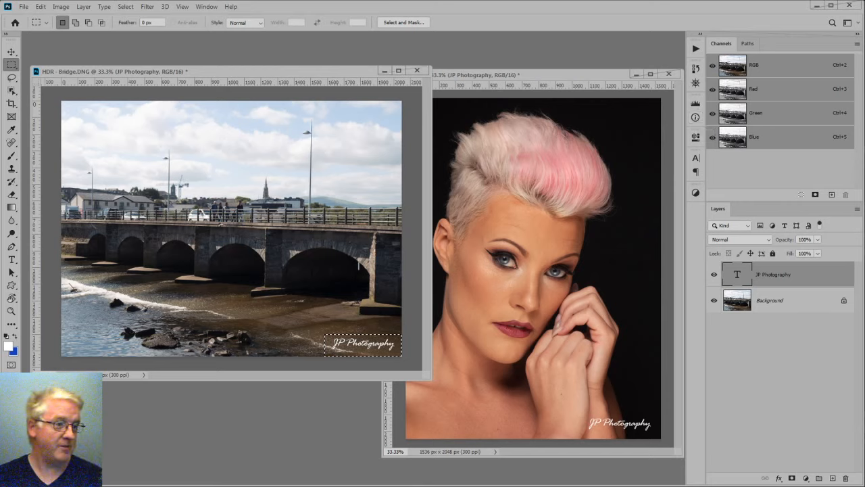
{"action": "key", "text": "ctrl+d"}
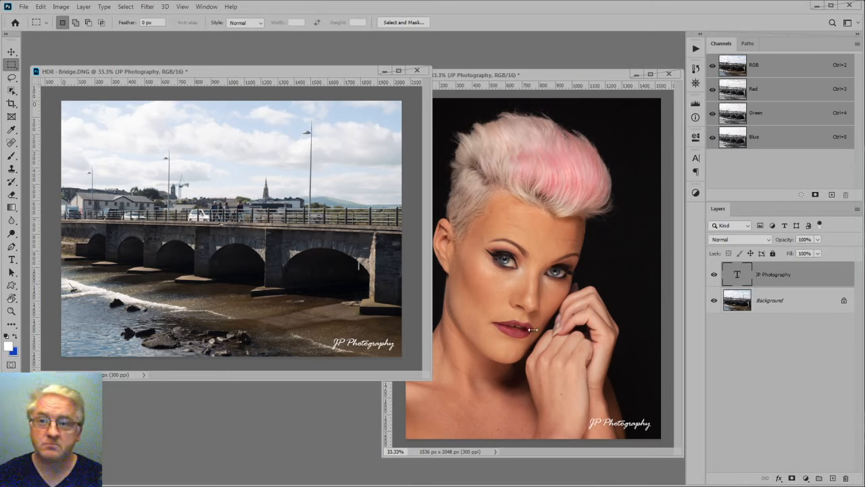
- Close the bridge image and Signature.psd without saving, and reposition the portrait window in the freed workspace
{"action": "left_click", "coordinate": [417, 70]}
{"action": "left_click", "coordinate": [430, 195]}
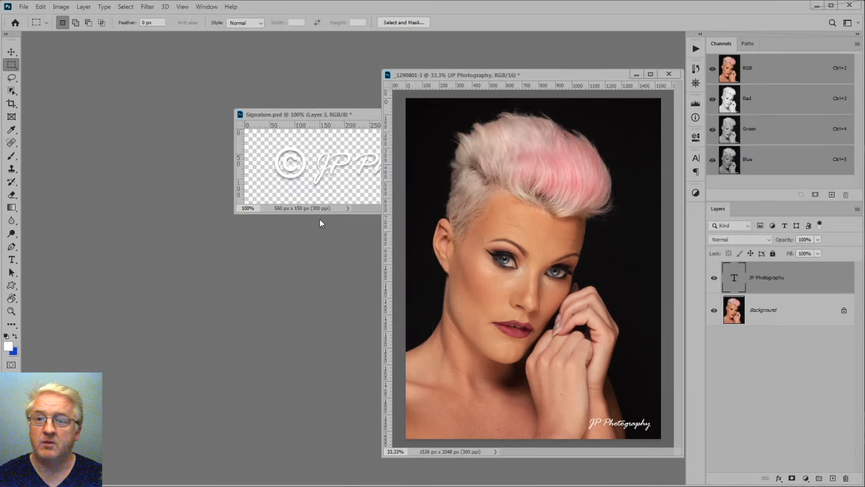
{"action": "mouse_move", "coordinate": [335, 114]}
{"action": "left_mouse_down"}
{"action": "mouse_move", "coordinate": [148, 156]}
{"action": "mouse_move", "coordinate": [189, 188]}
{"action": "left_mouse_up"}
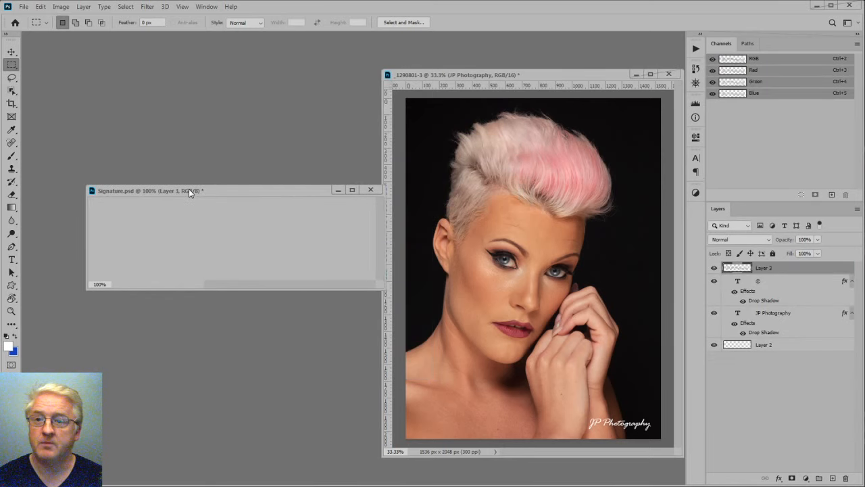
{"action": "left_click", "coordinate": [370, 190]}
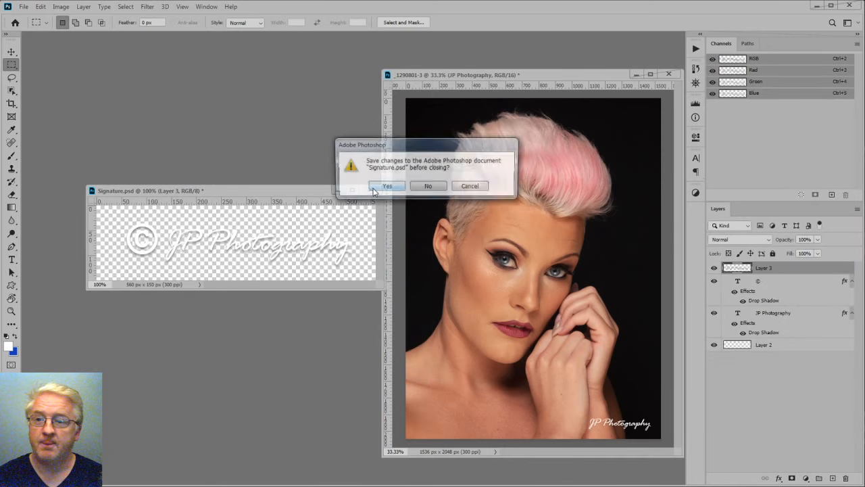
{"action": "left_click", "coordinate": [436, 189]}
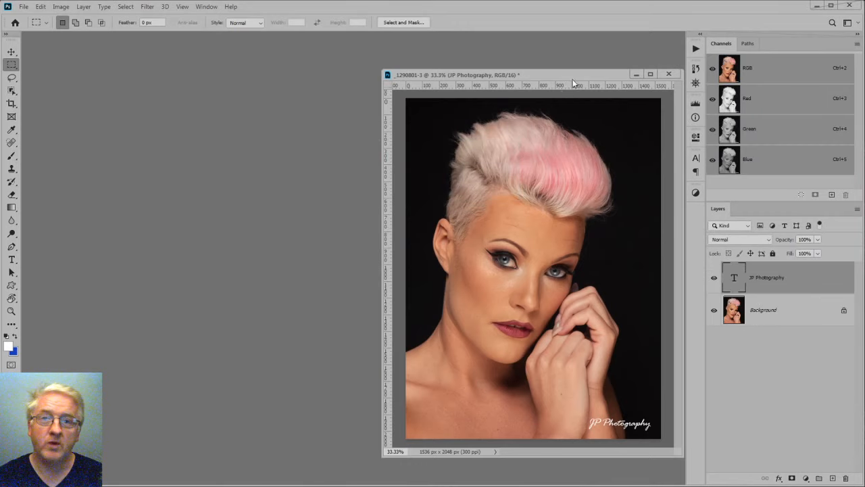
{"action": "left_click_drag", "start_coordinate": [572, 78], "coordinate": [298, 72]}
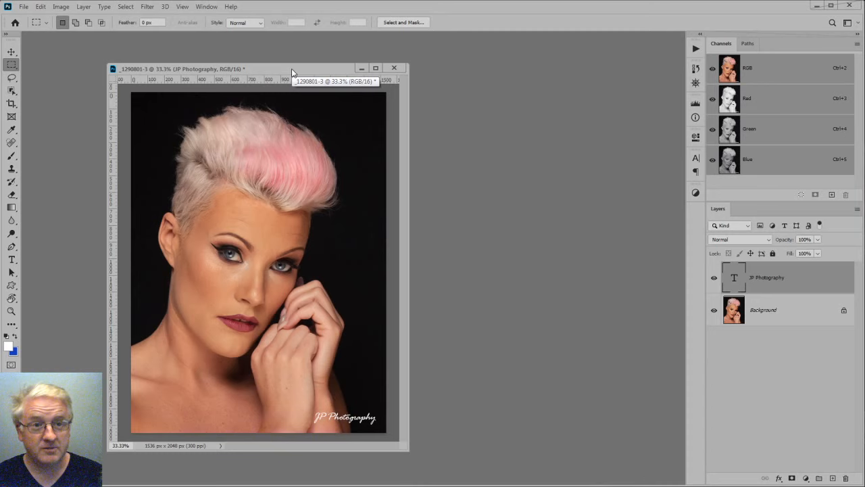
- Open the legacy new document dialog to view its size settings and cancel it without creating a document
{"action": "left_click", "coordinate": [24, 6]}
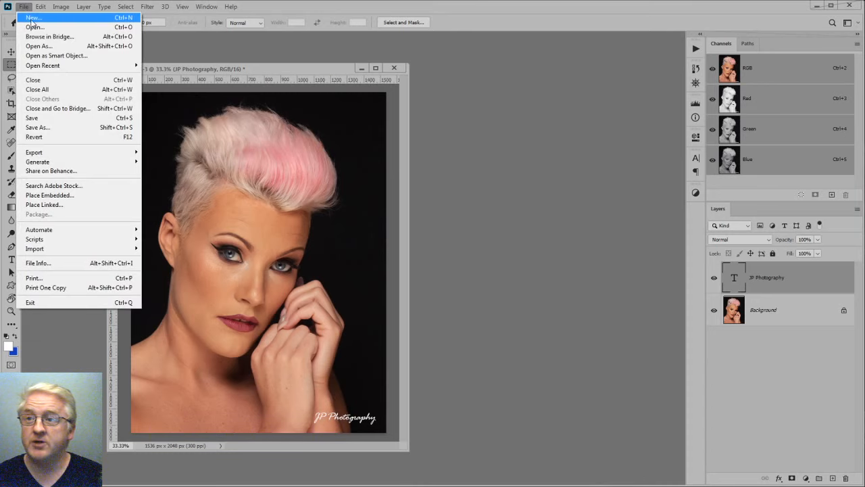
{"action": "left_click", "coordinate": [31, 20]}
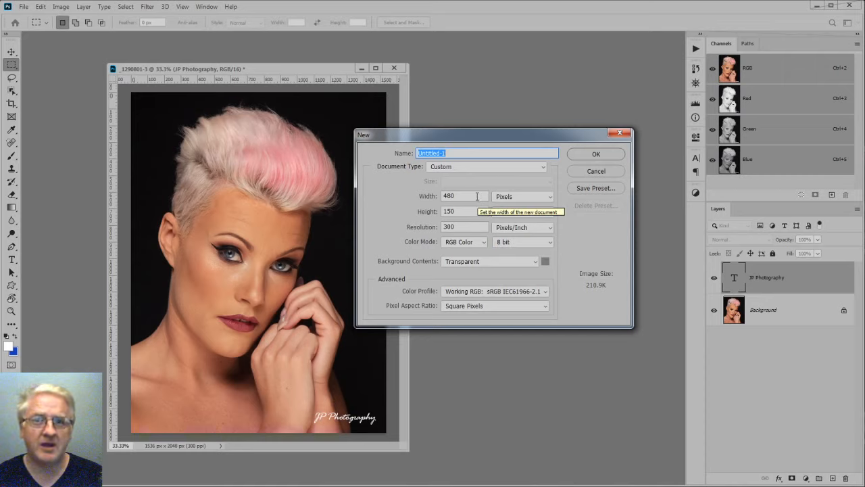
{"action": "left_click", "coordinate": [596, 171]}
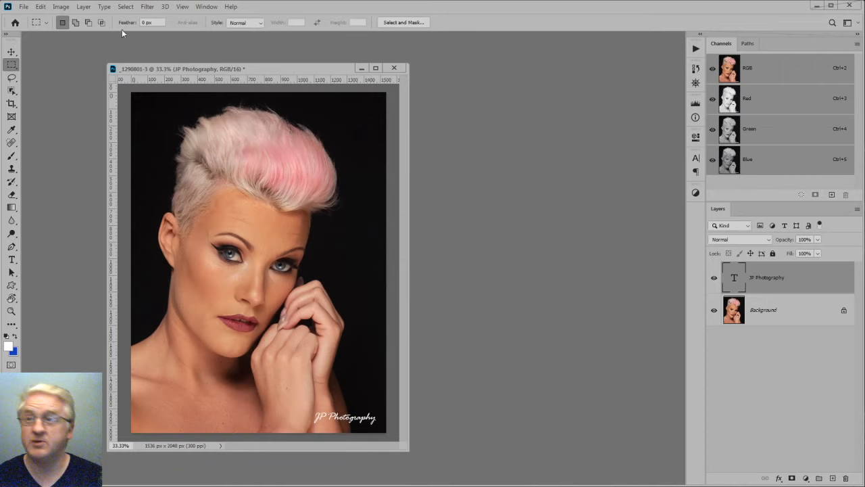
- Turn off Use Legacy "New Document" Interface in the General preferences
{"action": "left_click", "coordinate": [23, 6]}
{"action": "mouse_move", "coordinate": [39, 8]}
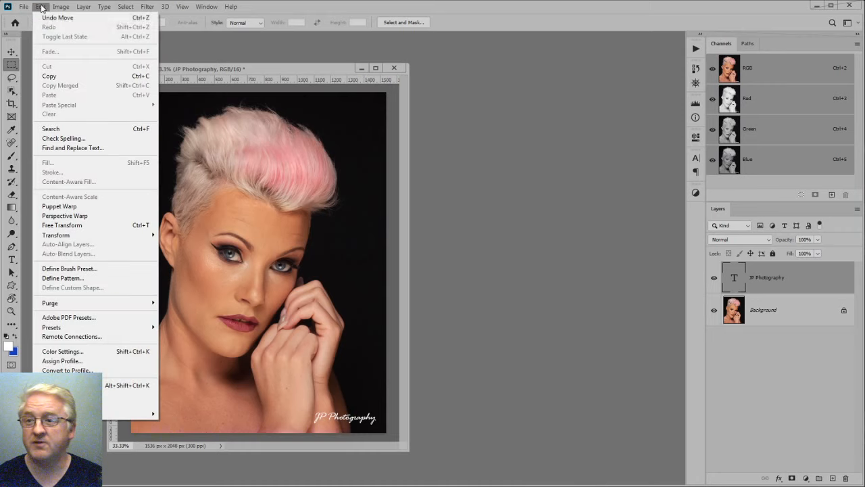
{"action": "mouse_move", "coordinate": [135, 404]}
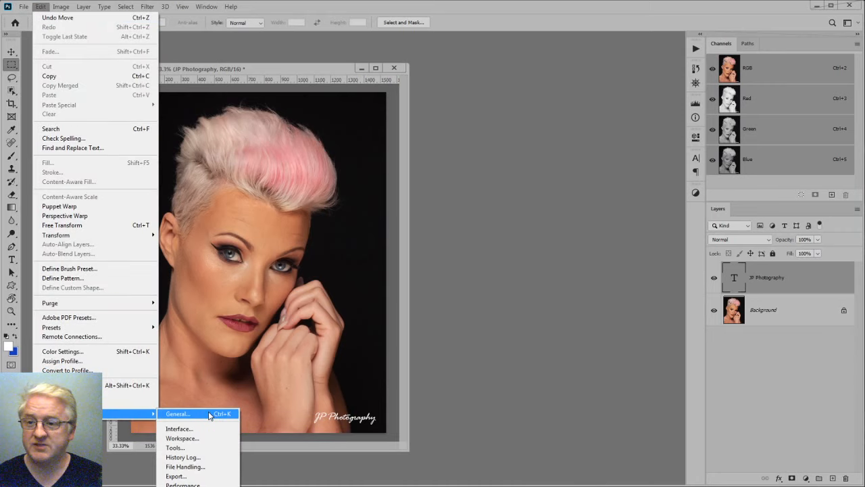
{"action": "left_click", "coordinate": [209, 413]}
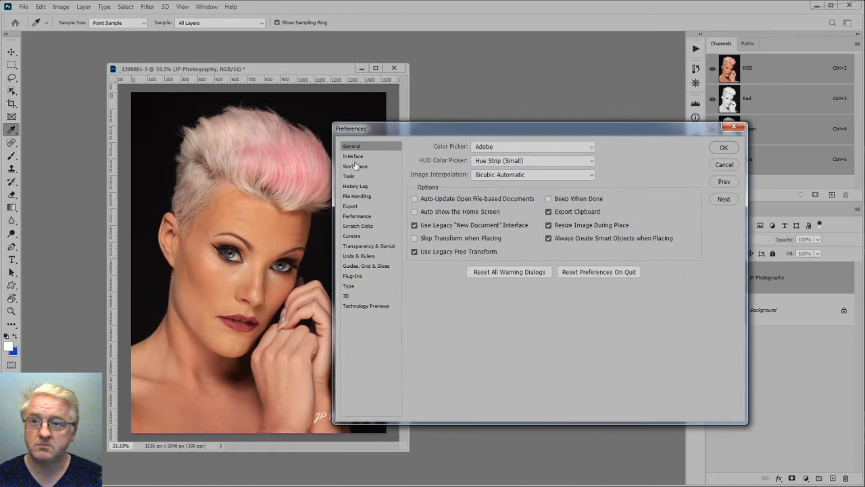
{"action": "left_click", "coordinate": [415, 225]}
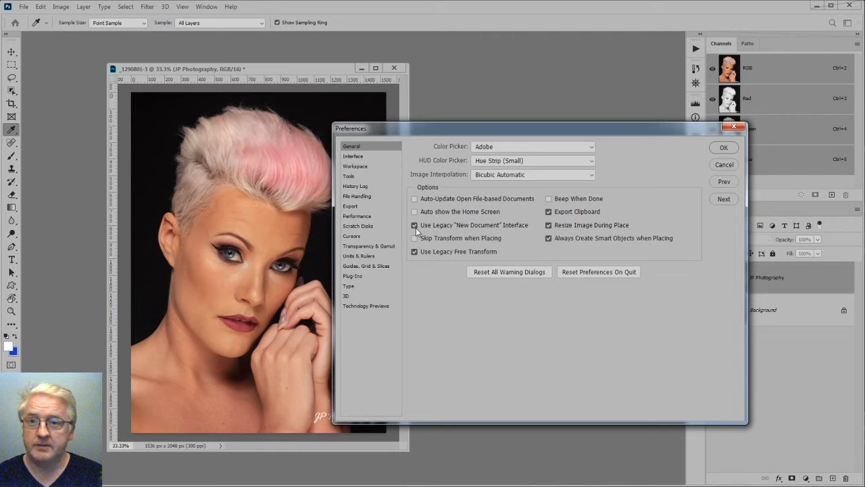
{"action": "left_click", "coordinate": [724, 147]}
{"action": "key", "text": "m"}
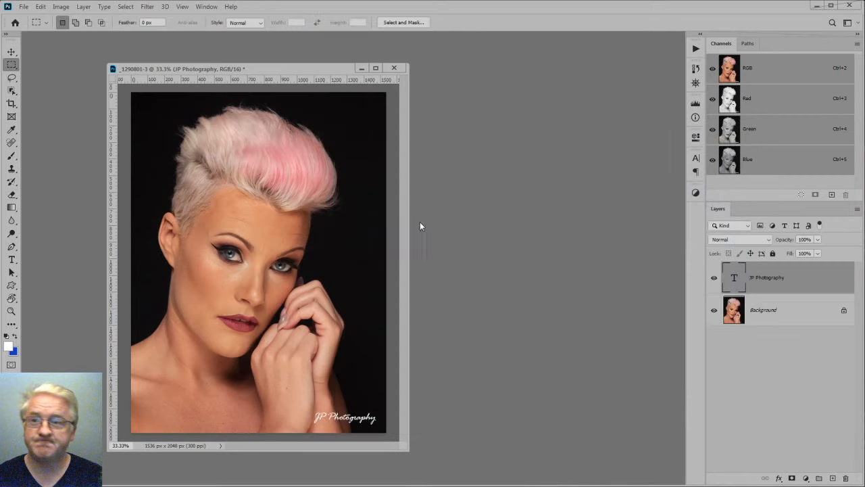
- Set up a new document 560 pixels wide and 150 pixels high, with a resolution of 300 Pixels/Inch
{"action": "left_click", "coordinate": [24, 9]}
{"action": "left_click", "coordinate": [29, 18]}
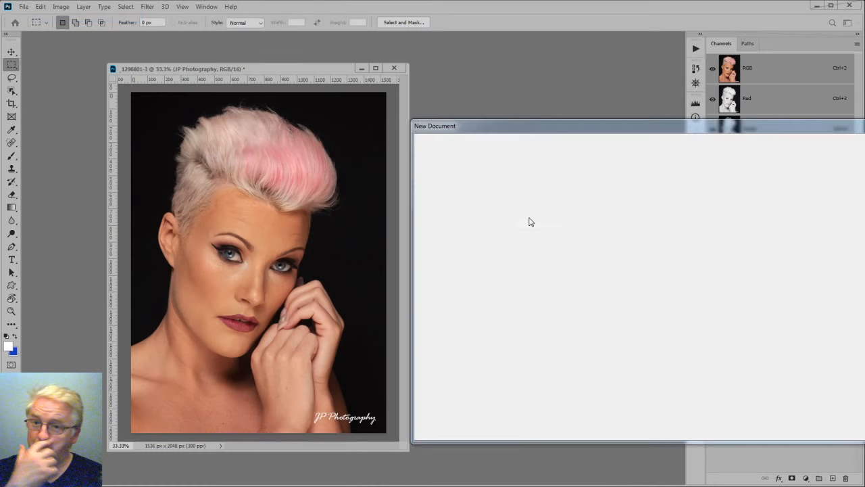
{"action": "left_click_drag", "start_coordinate": [669, 125], "coordinate": [412, 102]}
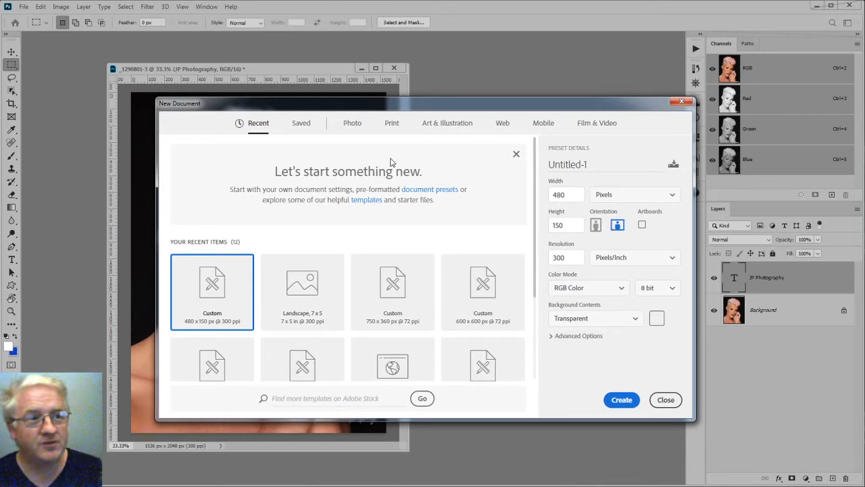
{"action": "double_click", "coordinate": [561, 194]}
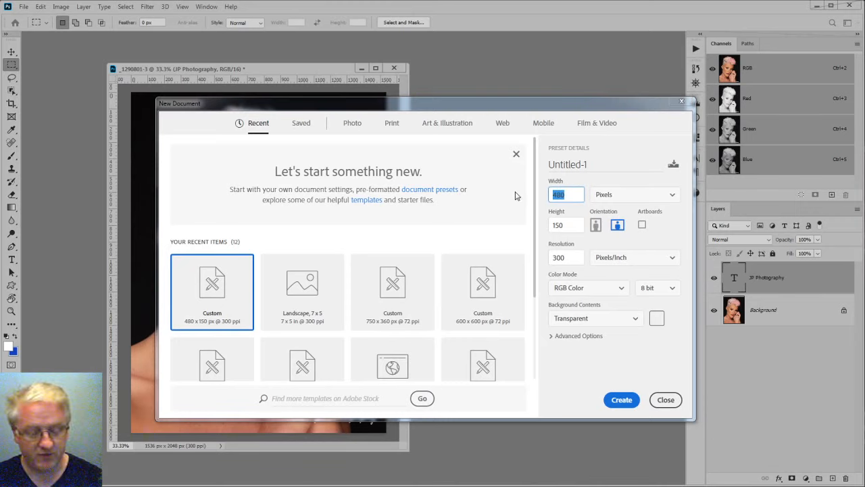
{"action": "type", "text": "560"}
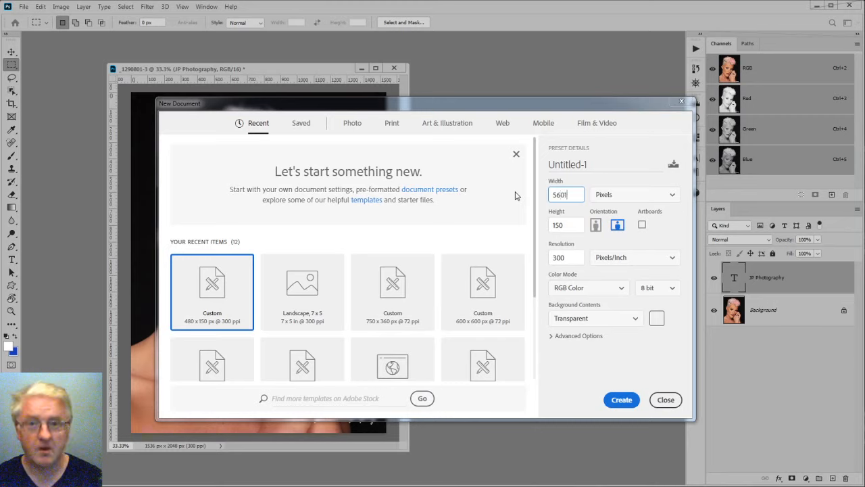
{"action": "left_click", "coordinate": [632, 197]}
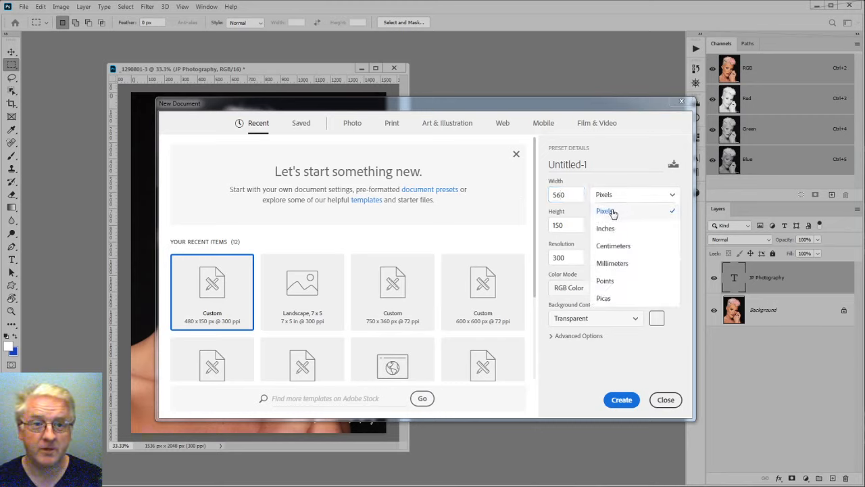
{"action": "left_click", "coordinate": [612, 213]}
{"action": "double_click", "coordinate": [568, 224]}
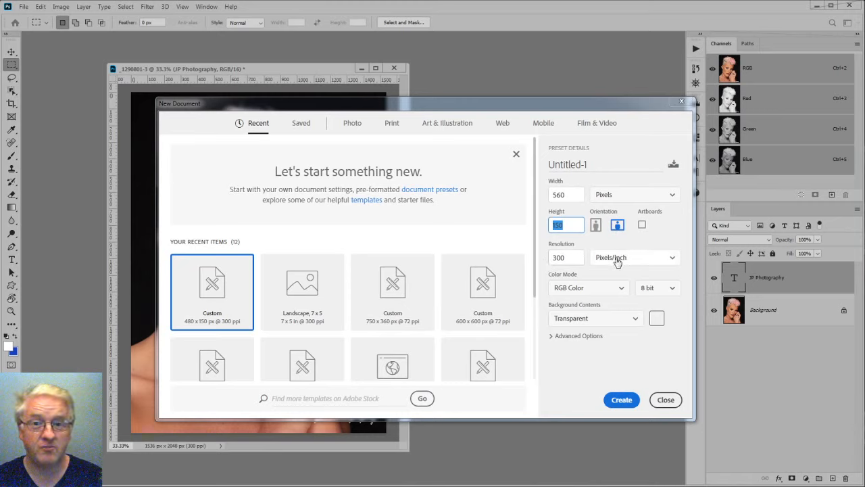
{"action": "left_click", "coordinate": [649, 258]}
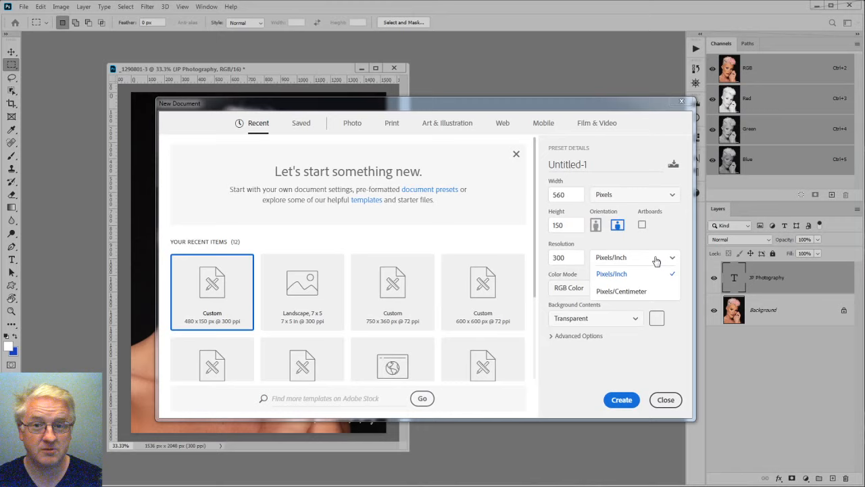
{"action": "left_click", "coordinate": [622, 278]}
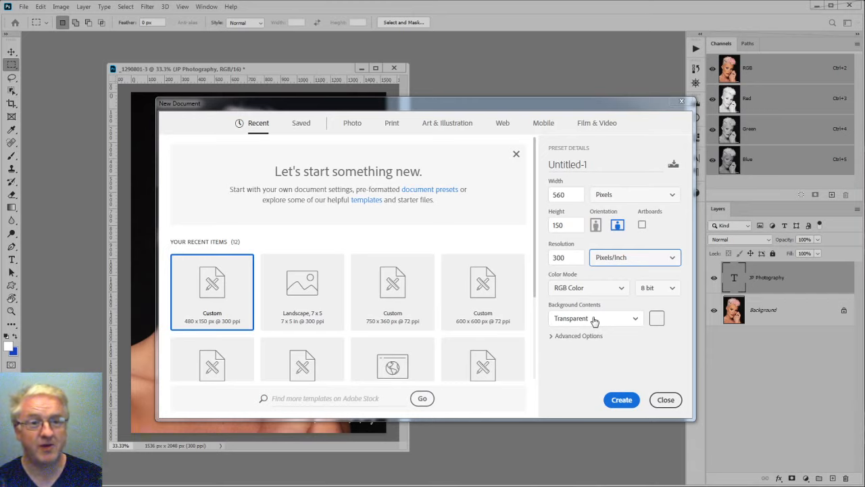
- Set the background contents to Transparent, create the document and move its window beside the portrait
{"action": "left_click", "coordinate": [626, 321]}
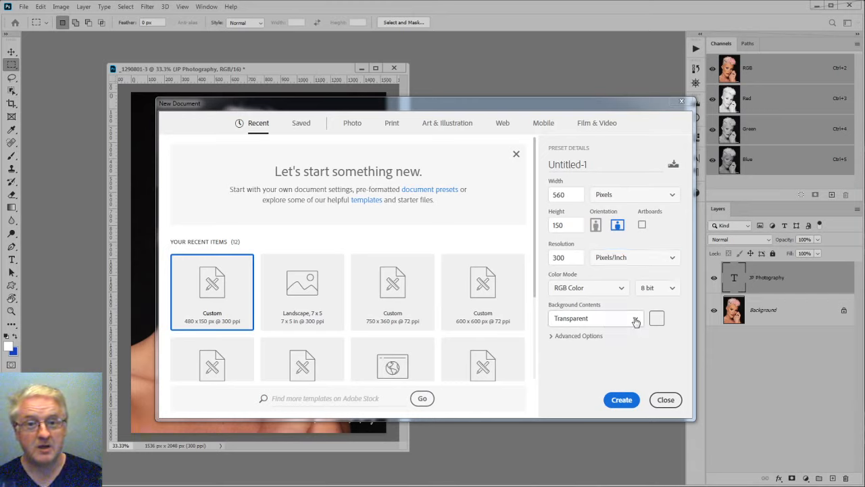
{"action": "left_click", "coordinate": [574, 335]}
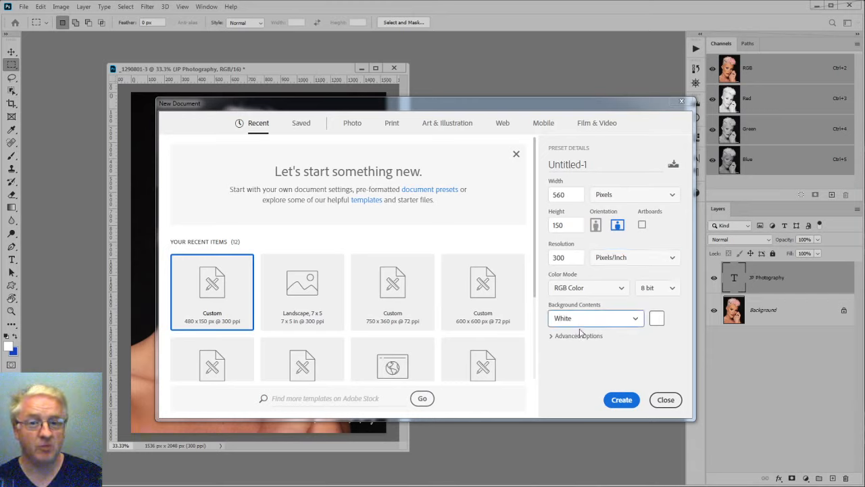
{"action": "left_click", "coordinate": [637, 322]}
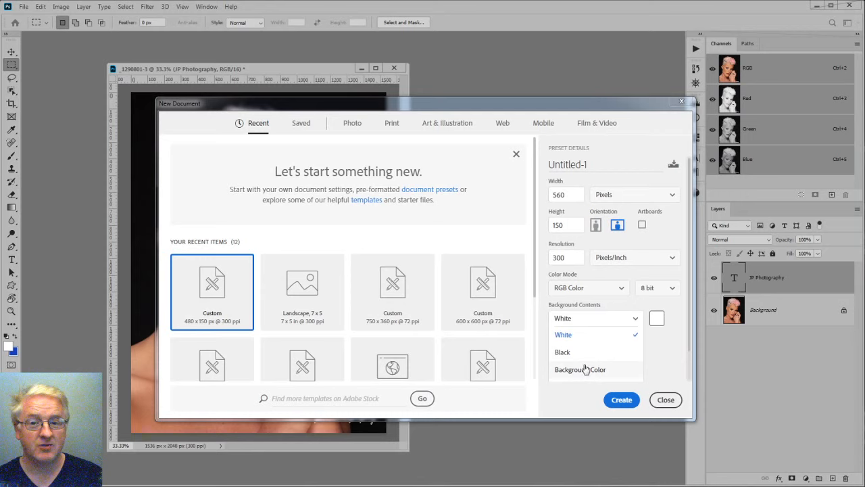
{"action": "scroll", "coordinate": [585, 372], "scroll_direction": "down", "scroll_amount": 1}
{"action": "left_click", "coordinate": [566, 355]}
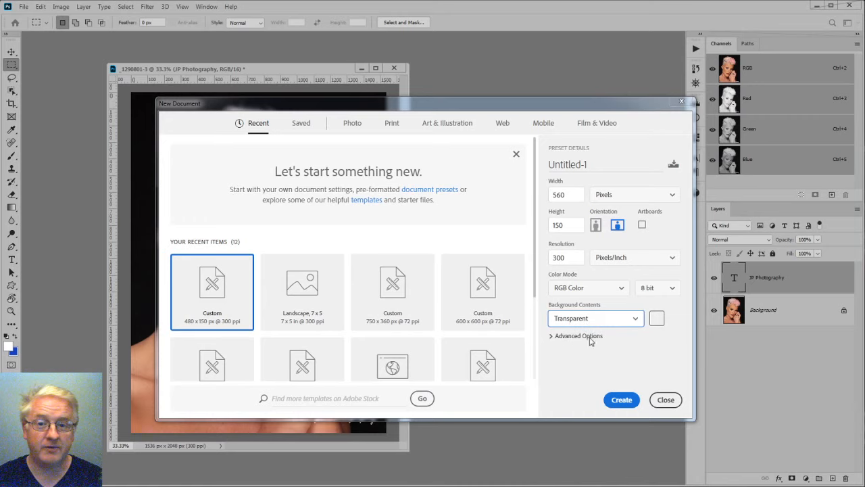
{"action": "left_click", "coordinate": [616, 402]}
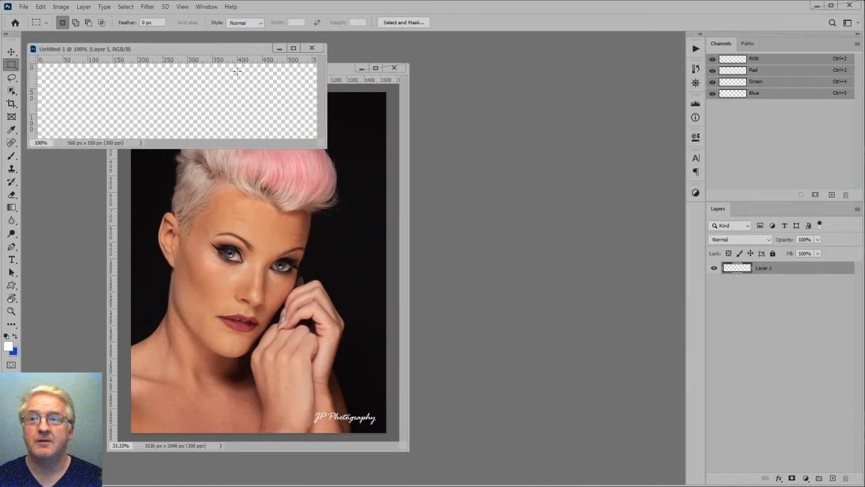
{"action": "left_click_drag", "start_coordinate": [213, 52], "coordinate": [551, 237]}
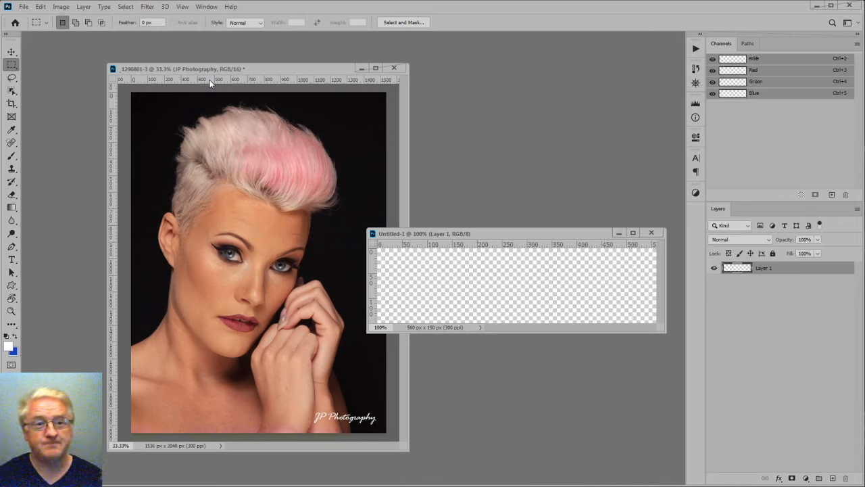
{"action": "left_click", "coordinate": [41, 7]}
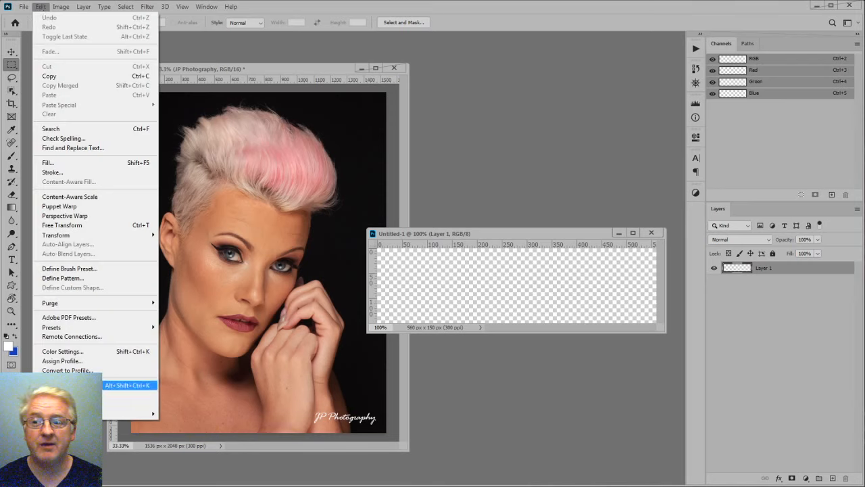
{"action": "mouse_move", "coordinate": [128, 413]}
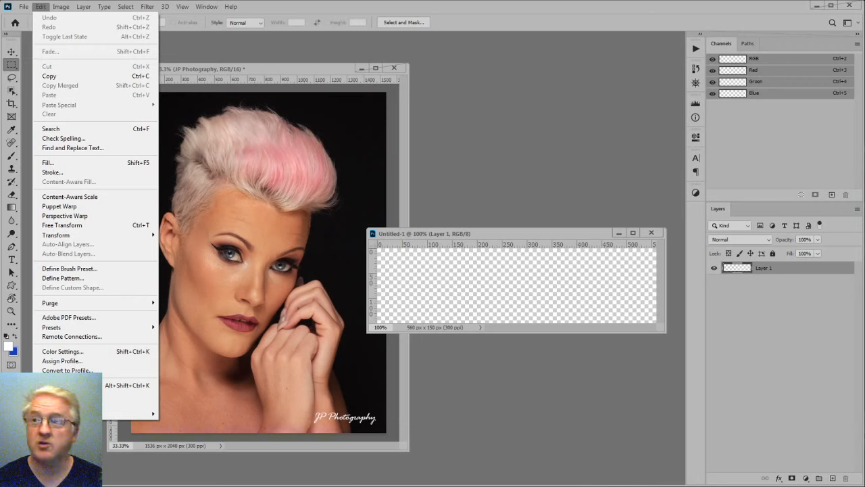
{"action": "left_click", "coordinate": [23, 7]}
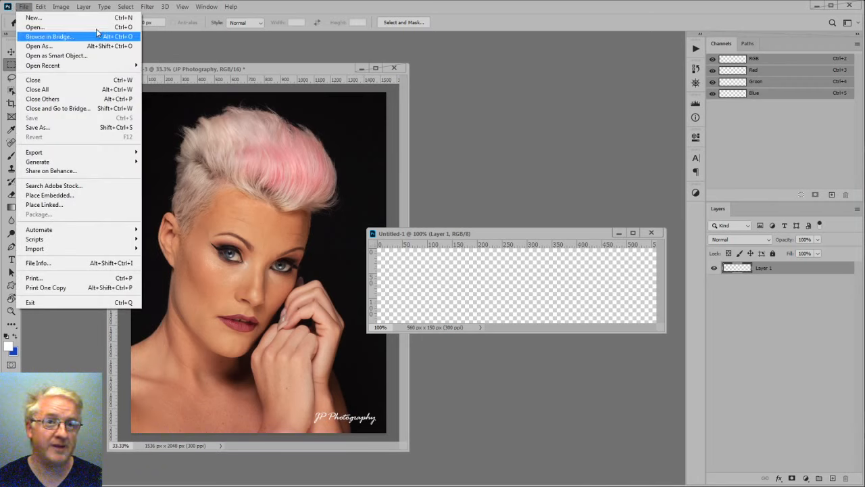
{"action": "left_click", "coordinate": [385, 51]}
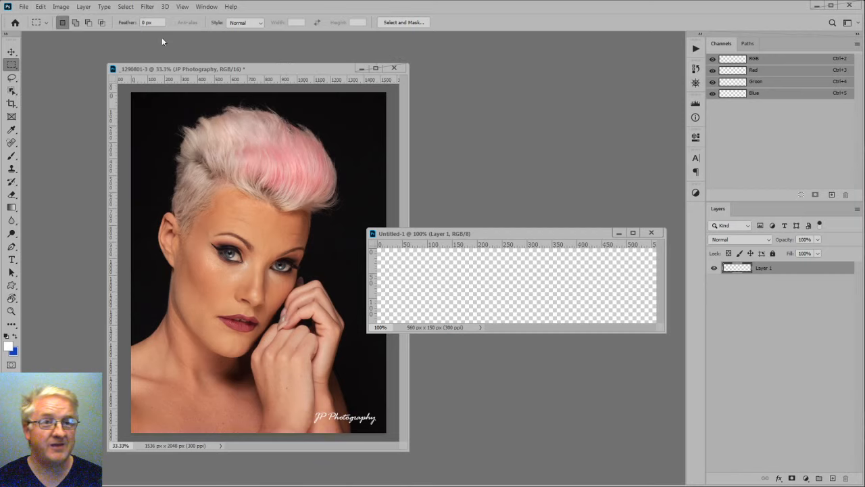
- Turn on Use Legacy "New Document" Interface in the General preferences
{"action": "left_click", "coordinate": [41, 9]}
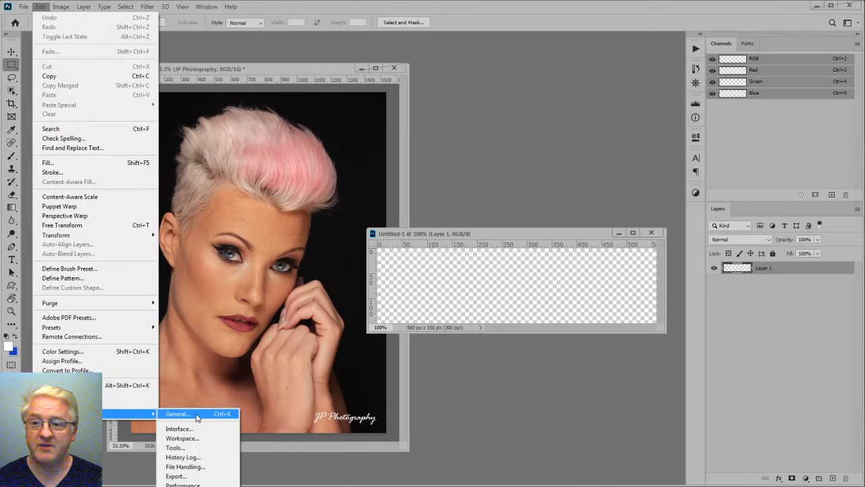
{"action": "left_click", "coordinate": [192, 414]}
{"action": "left_click_drag", "start_coordinate": [553, 125], "coordinate": [476, 156]}
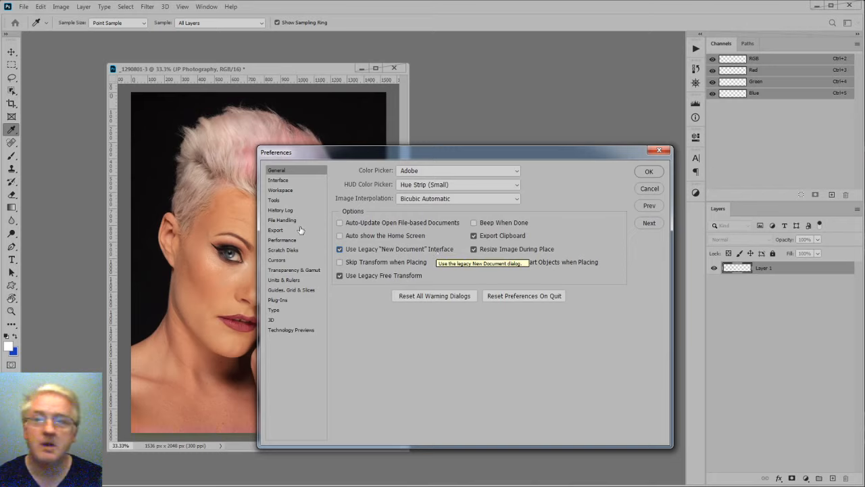
- Review the Interface and Workspace preferences, including Open Documents as Tabs, return to the General preferences and accept them
{"action": "left_click", "coordinate": [276, 184]}
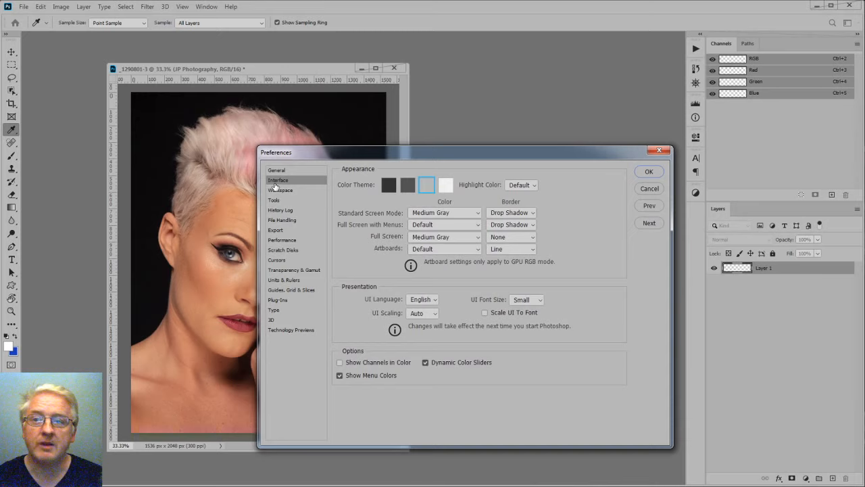
{"action": "left_click", "coordinate": [278, 191]}
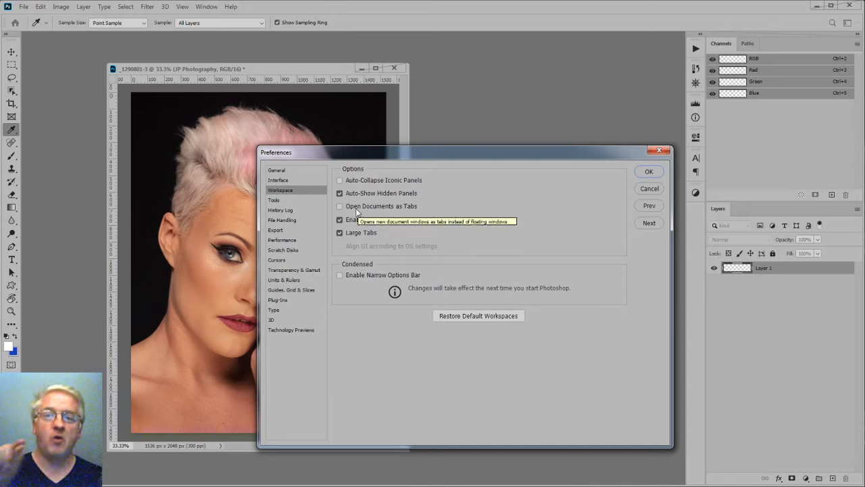
{"action": "left_click", "coordinate": [286, 172]}
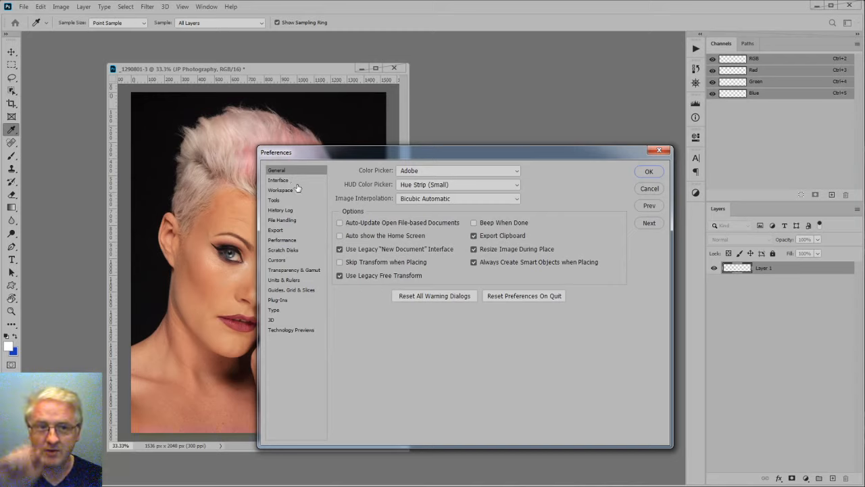
{"action": "left_click", "coordinate": [282, 191]}
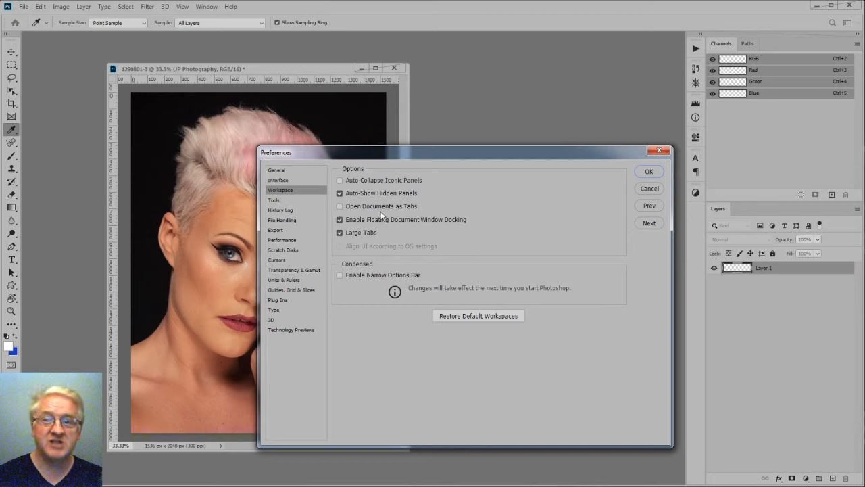
{"action": "left_click", "coordinate": [283, 172]}
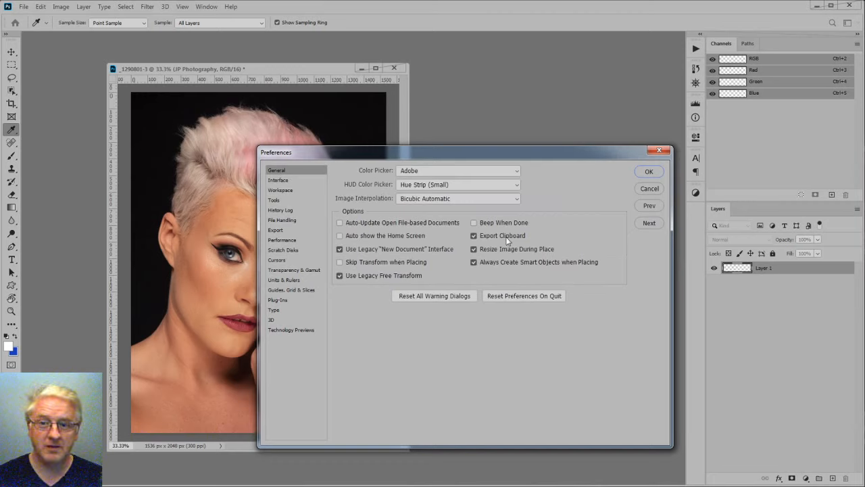
{"action": "left_click", "coordinate": [648, 171]}
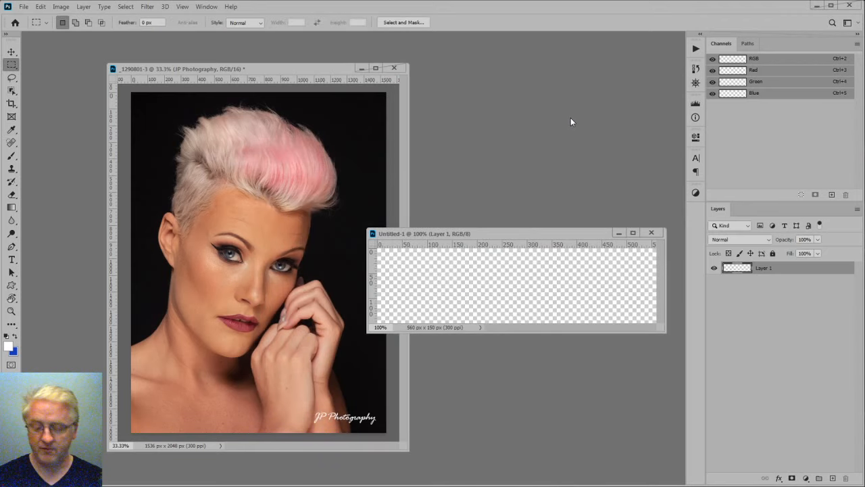
- Create a second 560 × 150 pixel document with Transparent background contents through the legacy dialog, and close it again
{"action": "key", "text": "ctrl+n"}
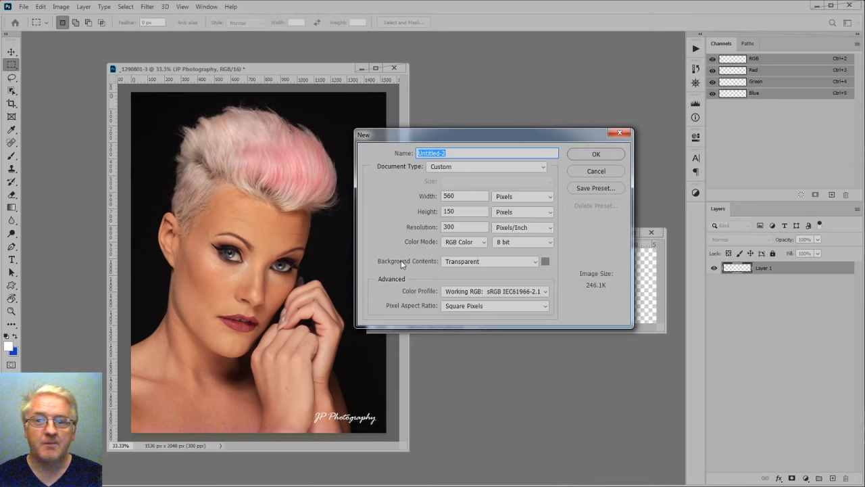
{"action": "left_click", "coordinate": [467, 264]}
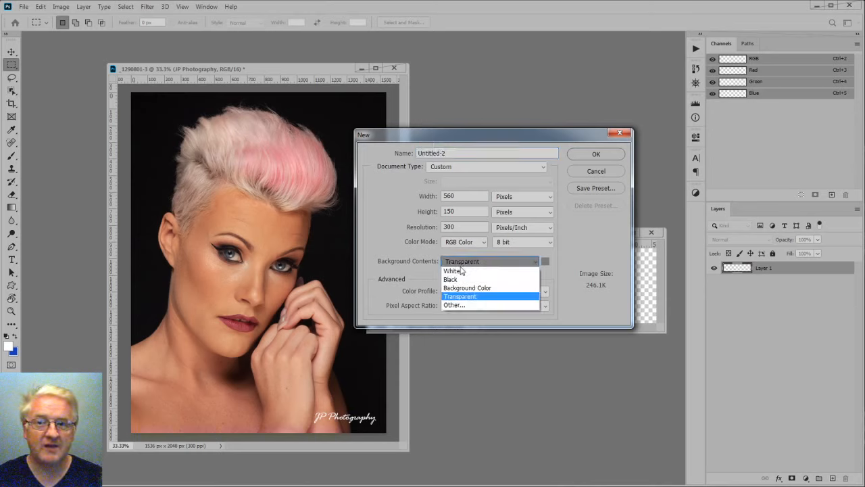
{"action": "left_click", "coordinate": [484, 298]}
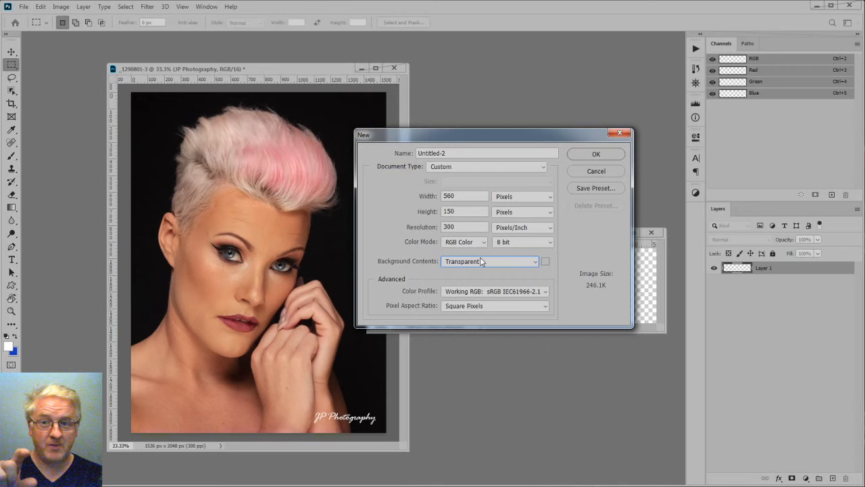
{"action": "left_click", "coordinate": [595, 154]}
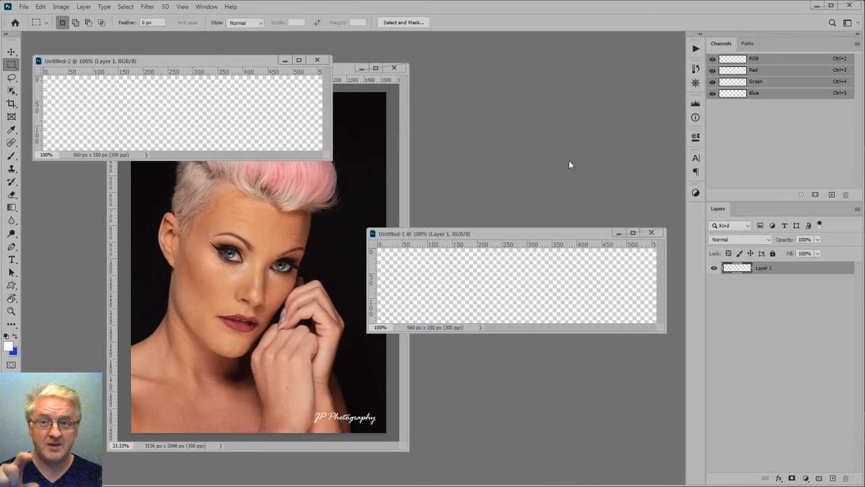
{"action": "left_click_drag", "start_coordinate": [219, 60], "coordinate": [551, 111]}
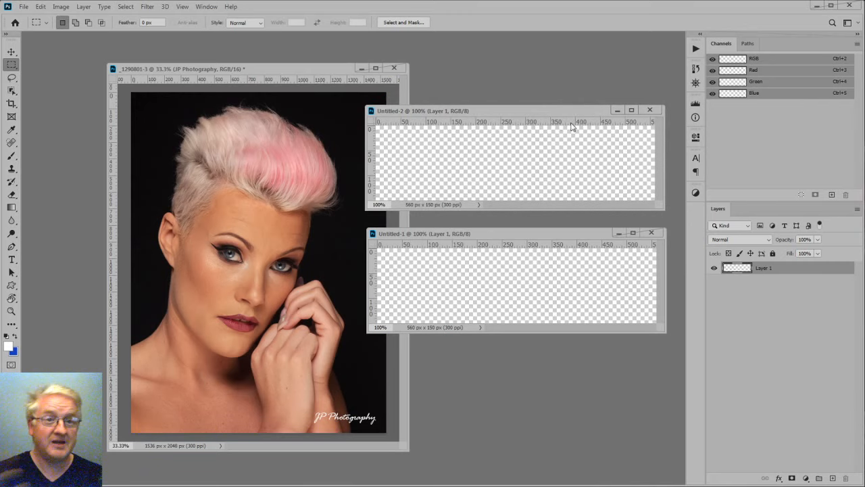
{"action": "left_click", "coordinate": [650, 109]}
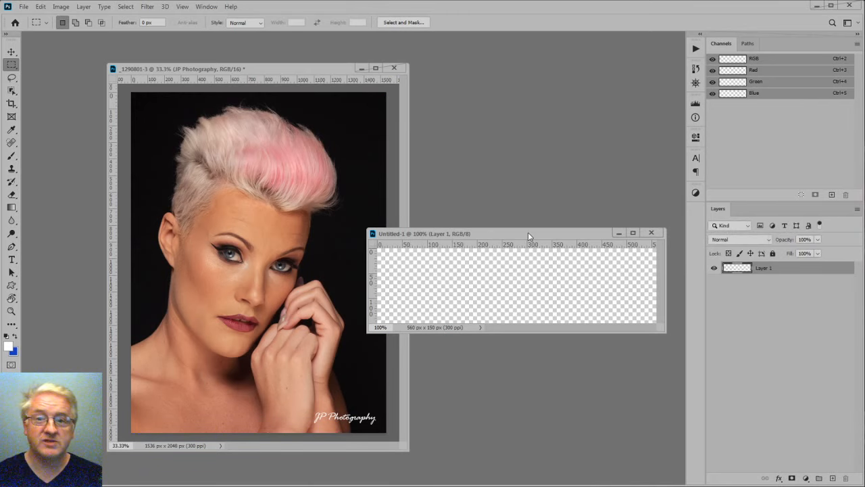
- Arrange the portrait and blank document windows side by side, and add a placeholder type layer in the blank document's right half
{"action": "left_click_drag", "start_coordinate": [289, 70], "coordinate": [211, 65]}
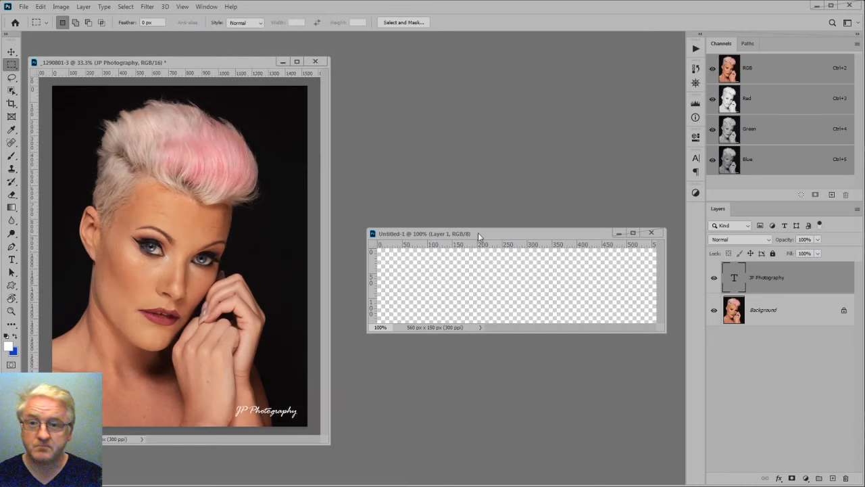
{"action": "mouse_move", "coordinate": [540, 234]}
{"action": "left_mouse_down"}
{"action": "mouse_move", "coordinate": [529, 228]}
{"action": "mouse_move", "coordinate": [536, 248]}
{"action": "left_mouse_up"}
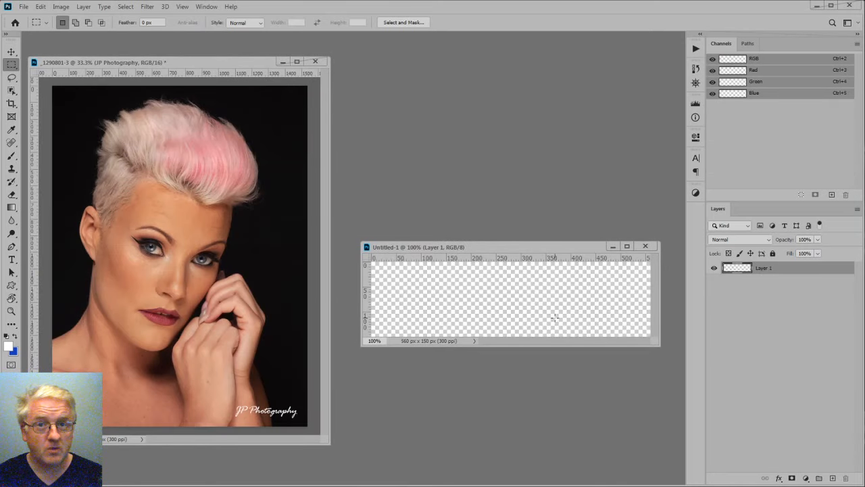
{"action": "key", "text": "t"}
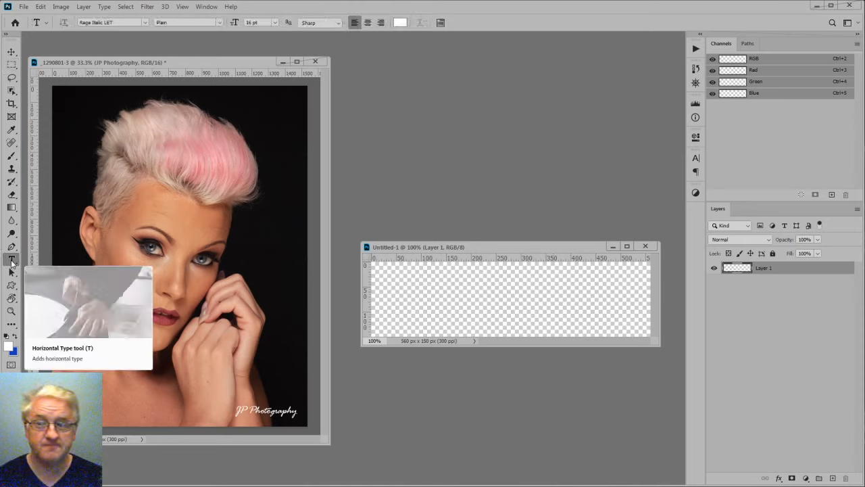
{"action": "left_click", "coordinate": [499, 298]}
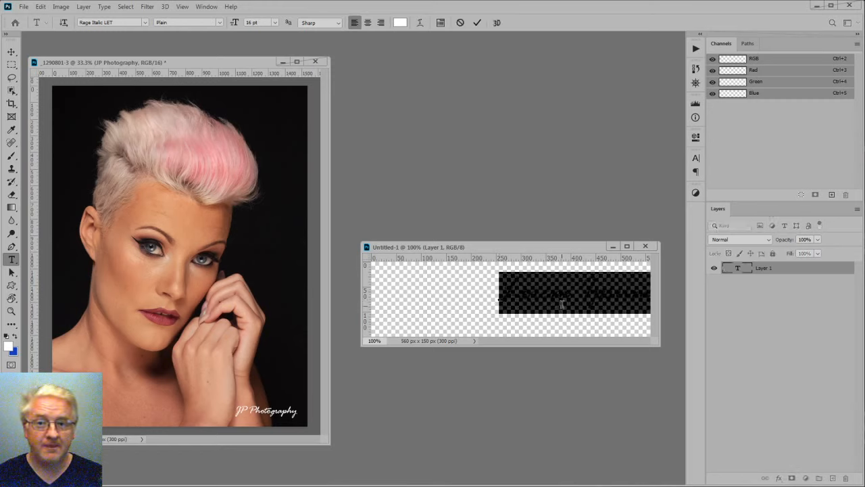
{"action": "left_click", "coordinate": [740, 270]}
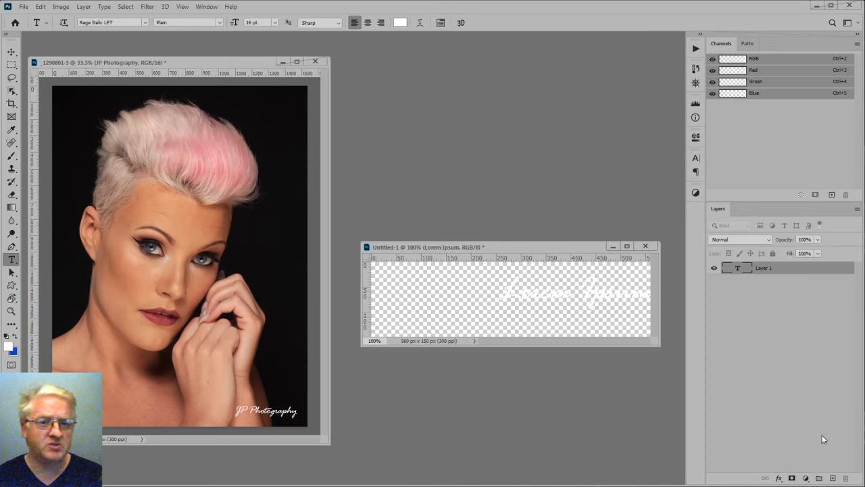
- Create a new empty layer with the default name and settings, and place it beneath the placeholder text layer
{"action": "left_click", "coordinate": [83, 6]}
{"action": "mouse_move", "coordinate": [150, 22]}
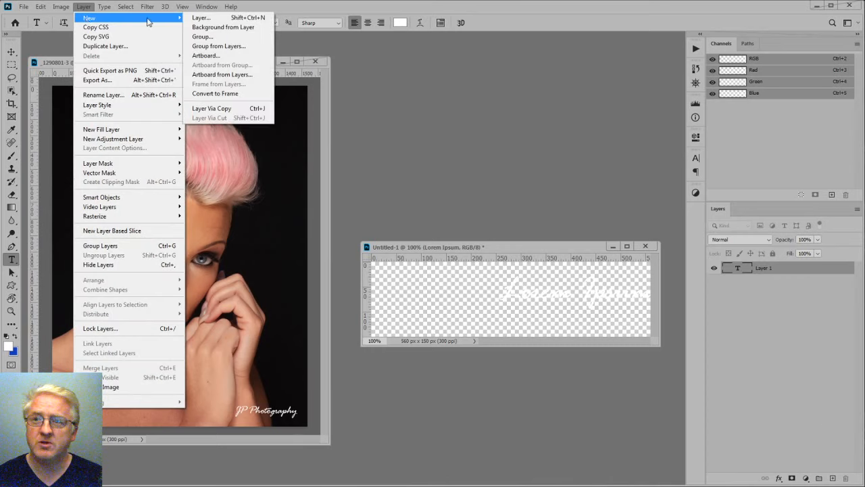
{"action": "left_click", "coordinate": [199, 20]}
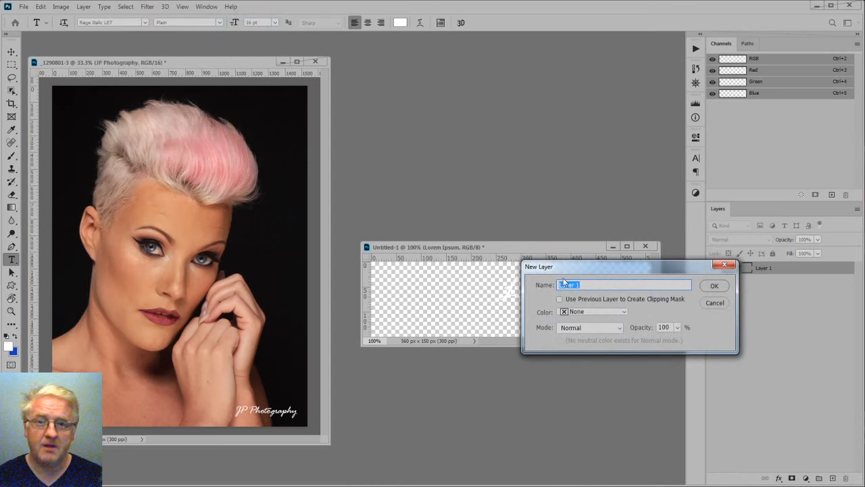
{"action": "left_click", "coordinate": [712, 286]}
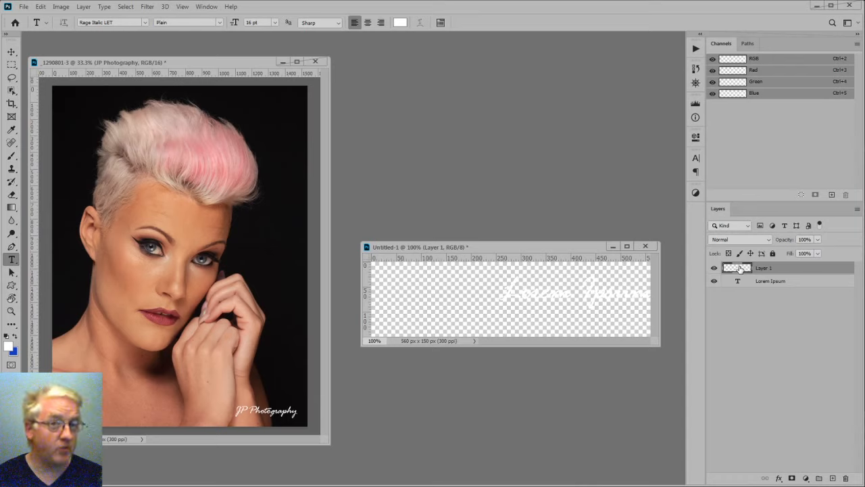
{"action": "left_click_drag", "start_coordinate": [740, 269], "coordinate": [732, 291]}
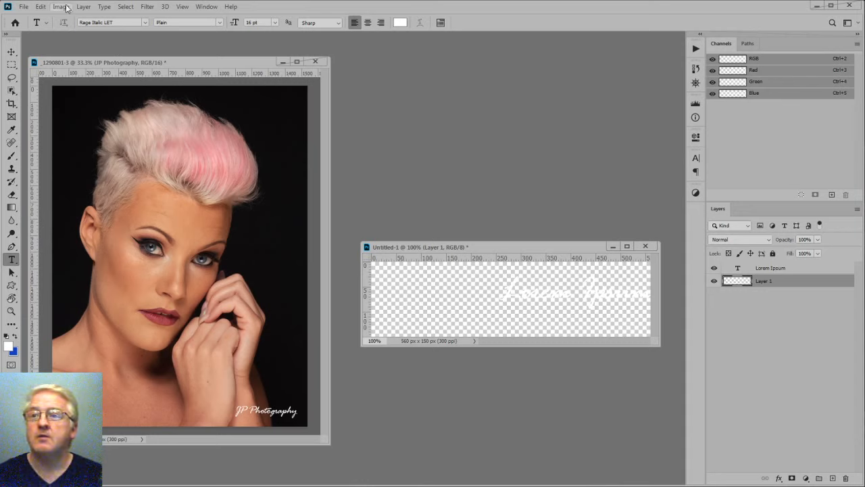
- Fill the lower layer with the custom blue 000cff in Normal mode at 100% opacity
{"action": "left_click", "coordinate": [40, 7]}
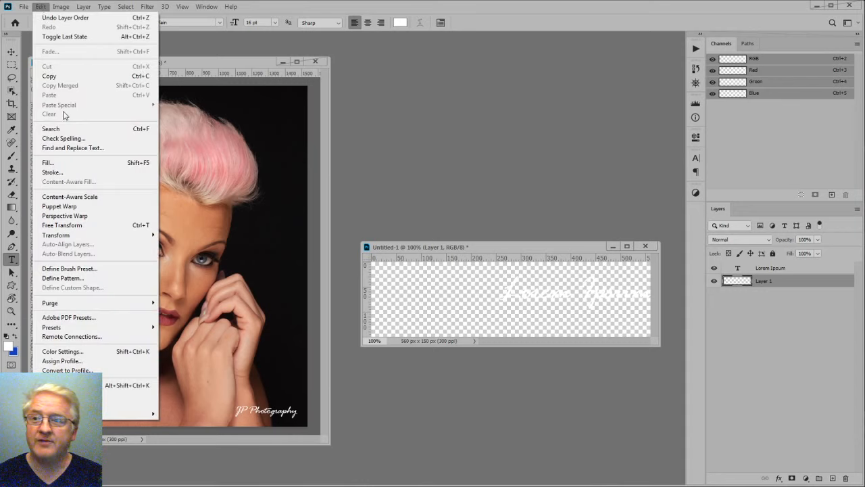
{"action": "left_click", "coordinate": [59, 162]}
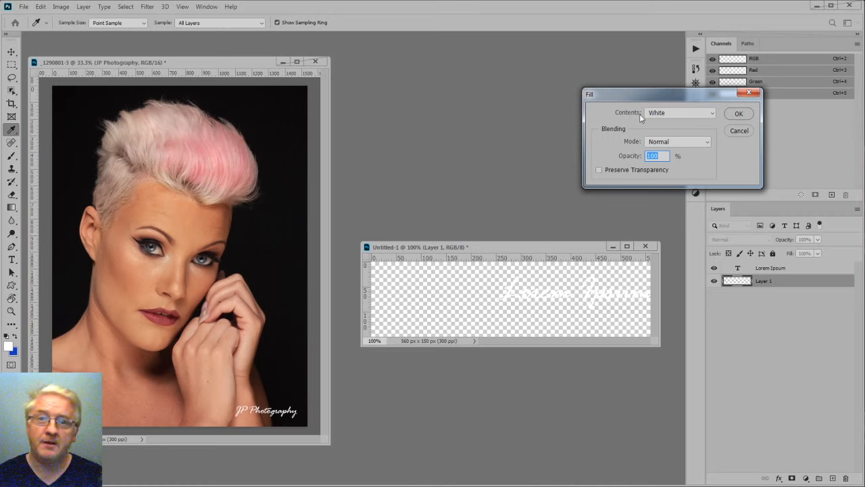
{"action": "left_click", "coordinate": [679, 113]}
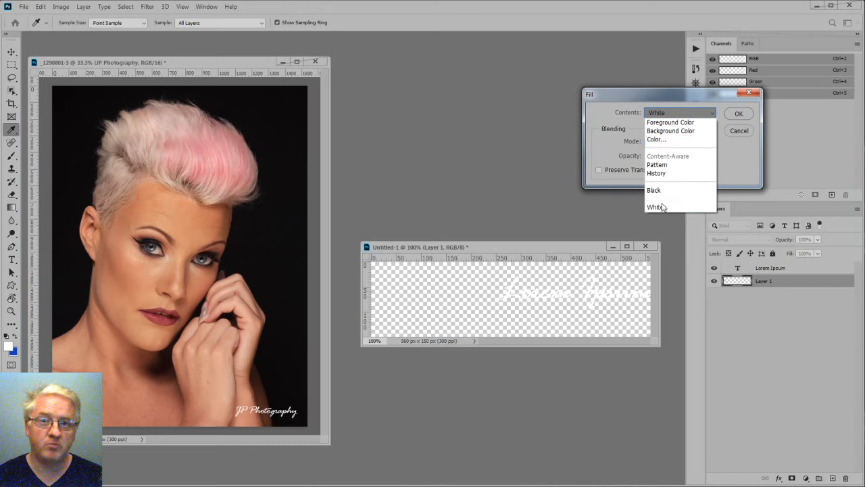
{"action": "left_click", "coordinate": [653, 140]}
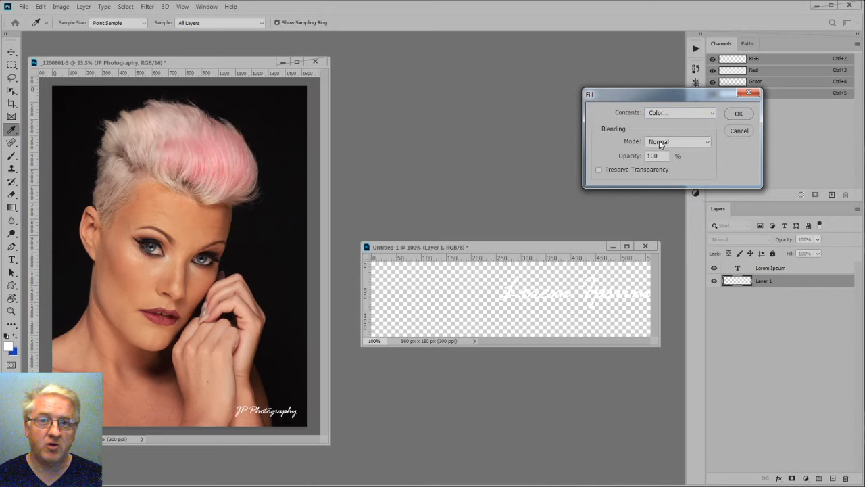
{"action": "left_click_drag", "start_coordinate": [454, 300], "coordinate": [458, 266]}
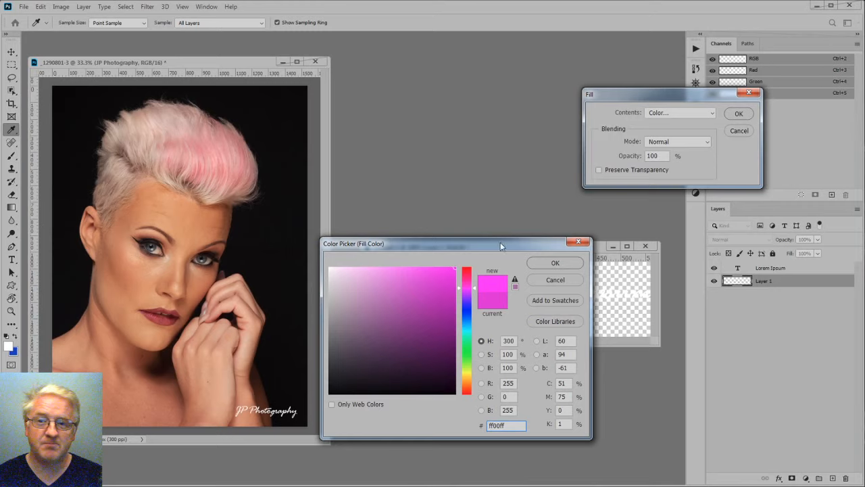
{"action": "left_click", "coordinate": [467, 310]}
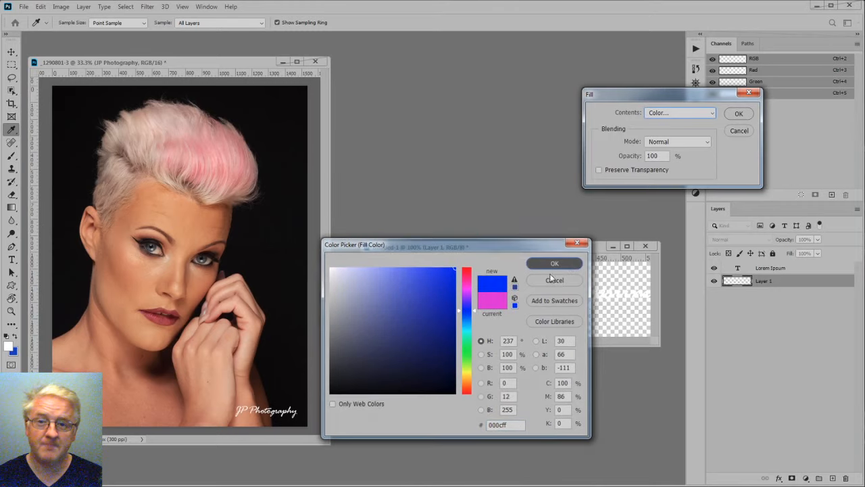
{"action": "left_click", "coordinate": [573, 264]}
{"action": "left_click", "coordinate": [737, 114]}
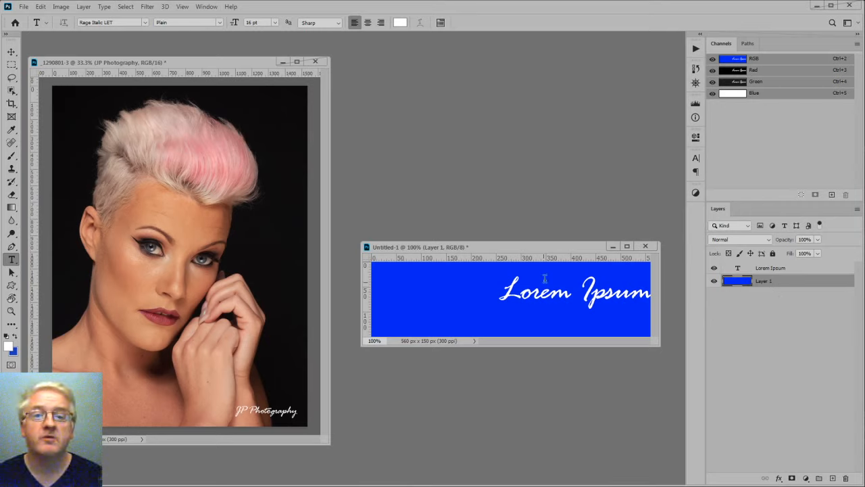
- Replace the placeholder text with "JP Photography" and move it left until the whole signature fits on the canvas
{"action": "left_click", "coordinate": [774, 270]}
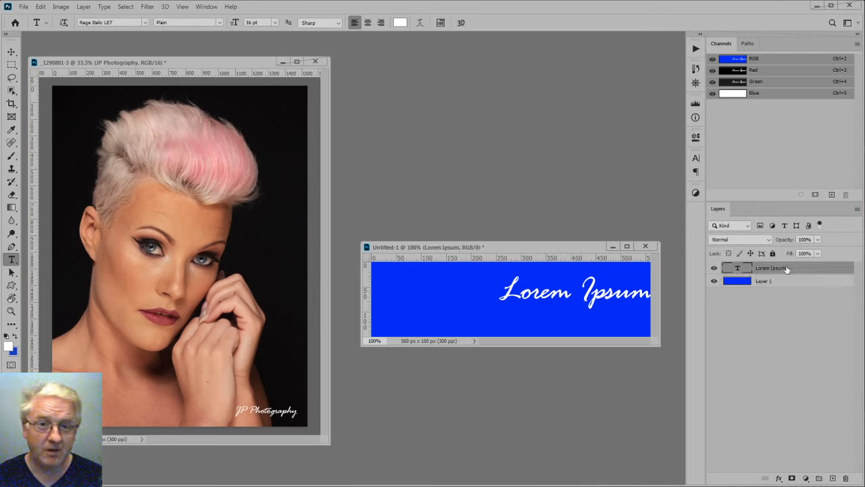
{"action": "double_click", "coordinate": [738, 270]}
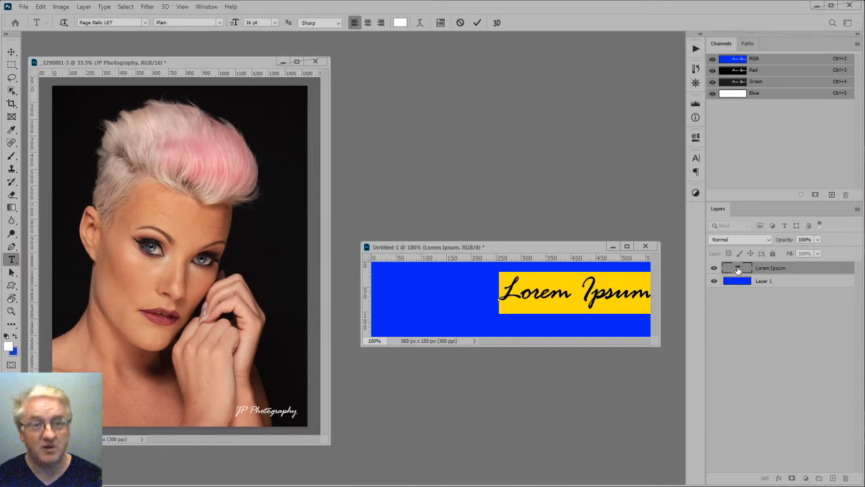
{"action": "type", "text": "JP"}
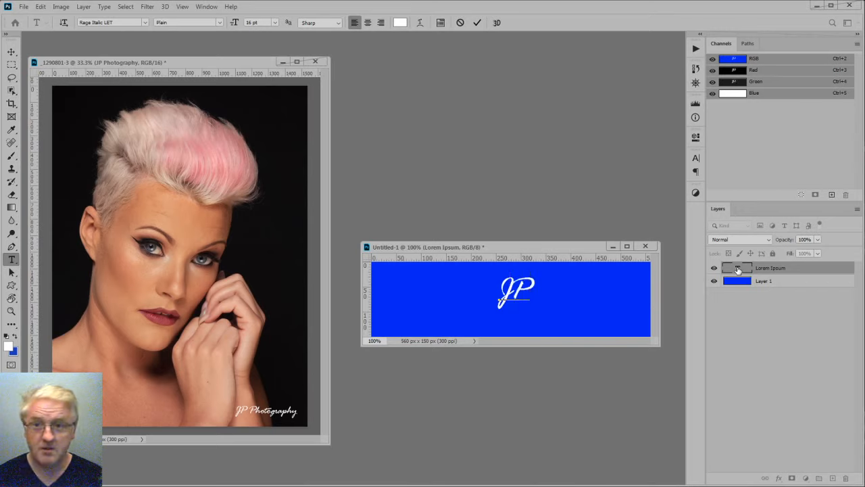
{"action": "type", "text": " Photo"}
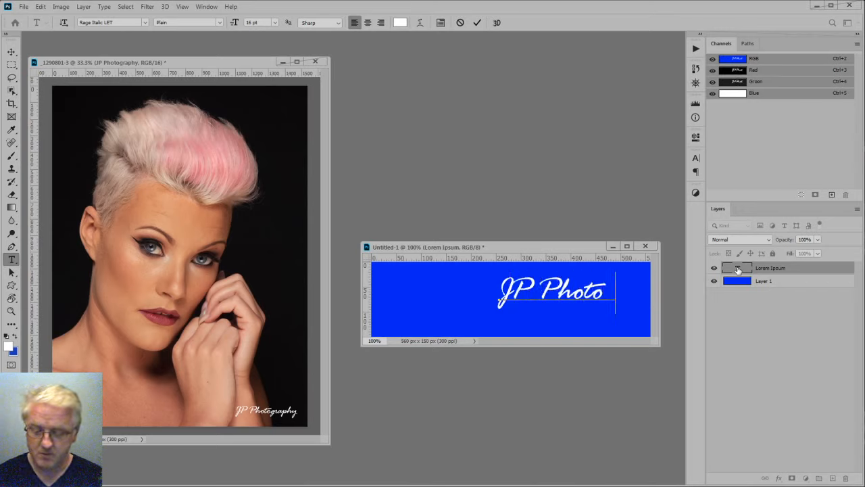
{"action": "type", "text": "graphy"}
{"action": "key", "text": "ctrl+Return"}
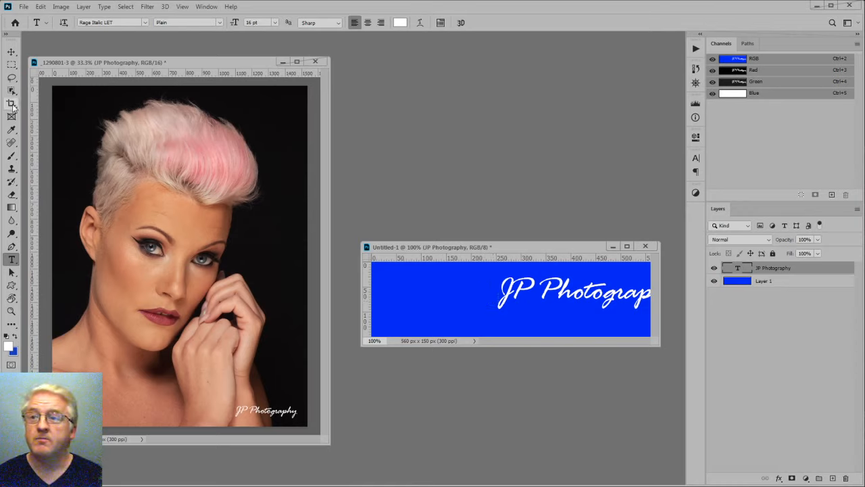
{"action": "left_click", "coordinate": [11, 52]}
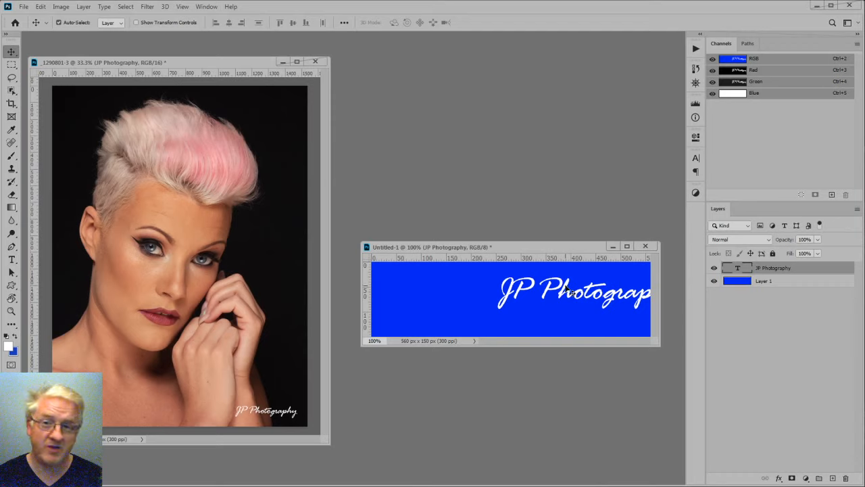
{"action": "left_click_drag", "start_coordinate": [568, 289], "coordinate": [515, 291]}
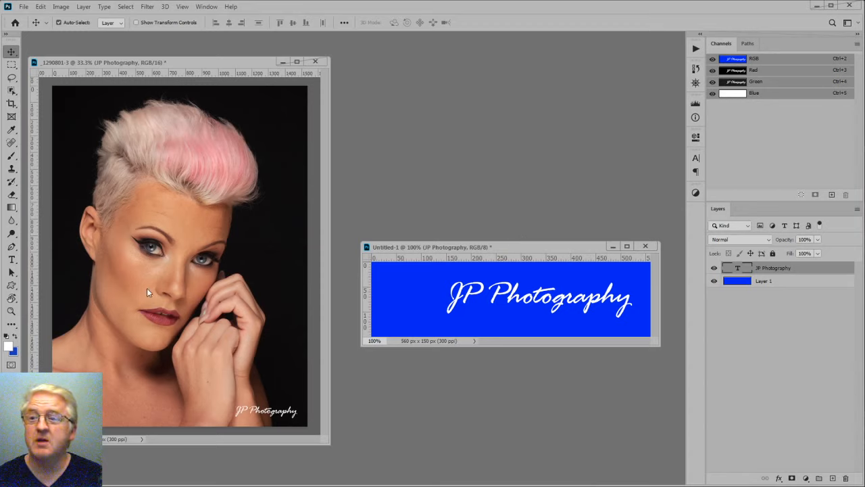
- Review the Custom Shape tool's shape groups and the options for restoring or importing shapes, and close the picker
{"action": "left_click", "coordinate": [12, 288]}
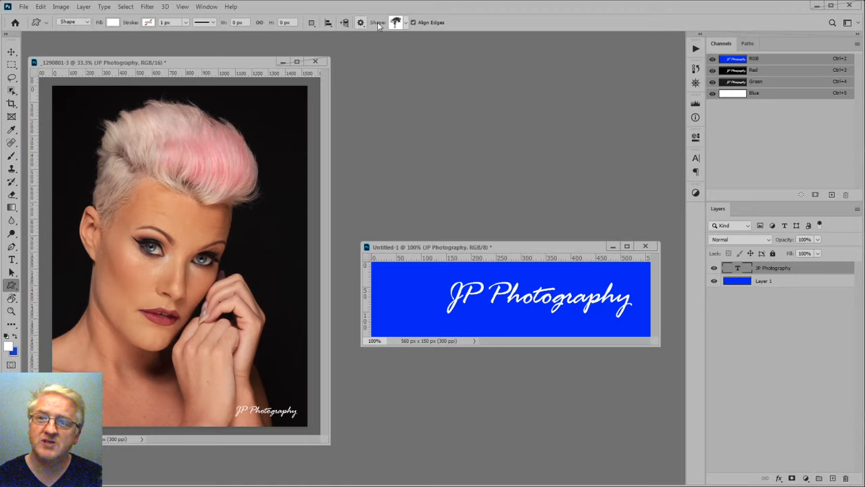
{"action": "left_click", "coordinate": [407, 26]}
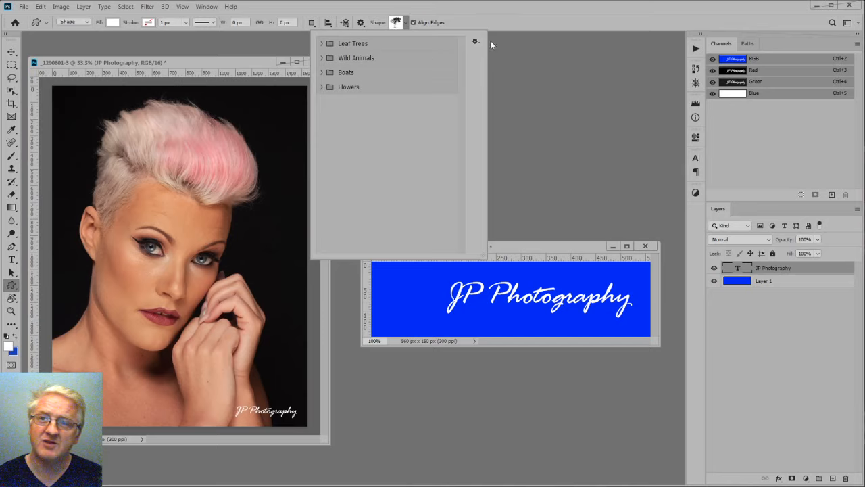
{"action": "left_click", "coordinate": [475, 42]}
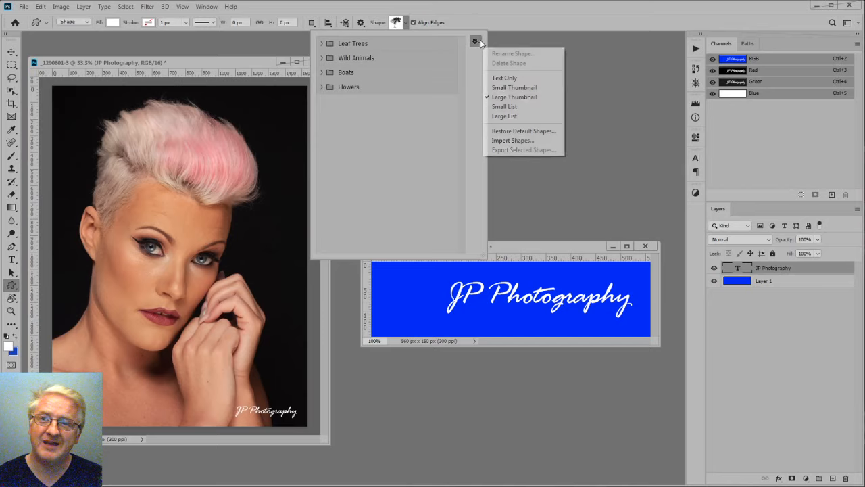
{"action": "left_click", "coordinate": [611, 132]}
{"action": "left_click", "coordinate": [544, 175]}
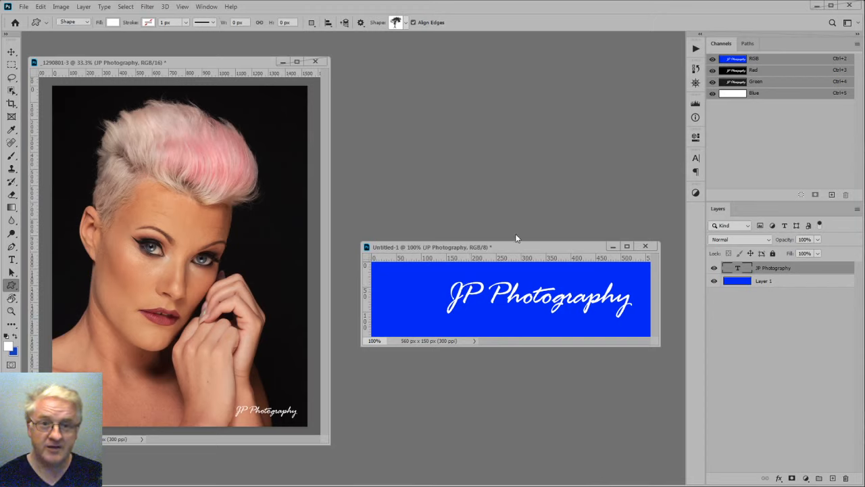
- Add a copyright symbol © as a separate text layer to the left of the signature text
{"action": "key", "text": "t"}
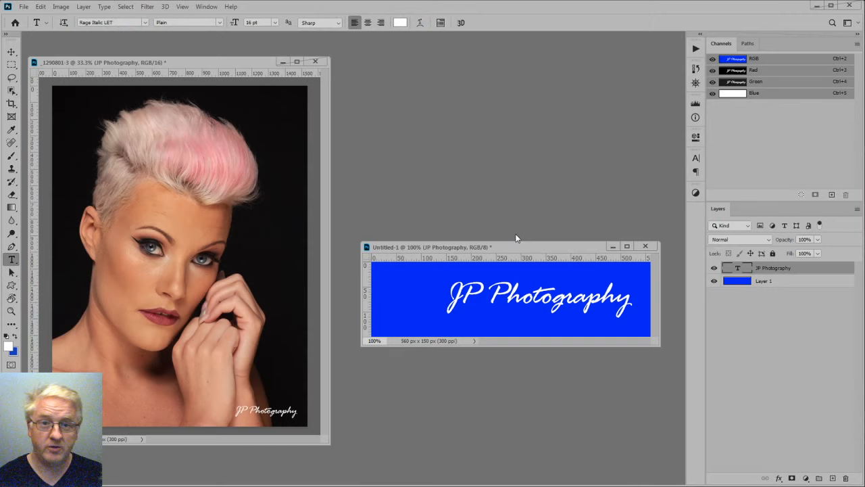
{"action": "left_click", "coordinate": [396, 299]}
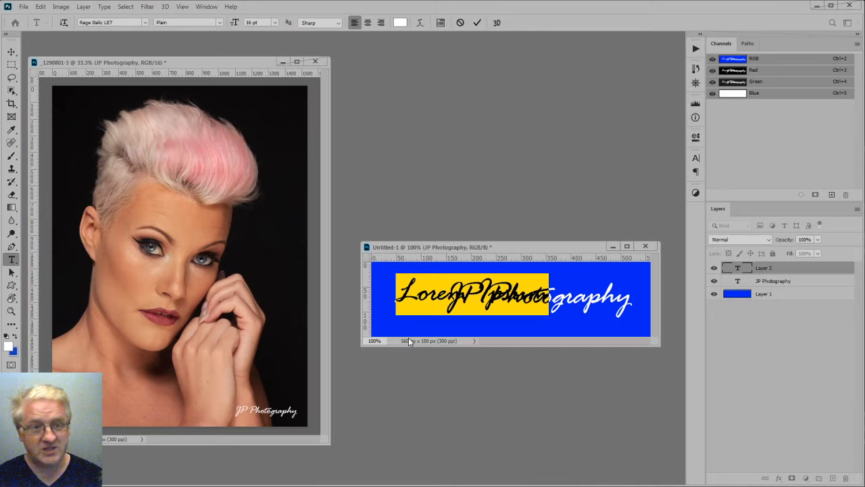
{"action": "key", "text": "BackSpace"}
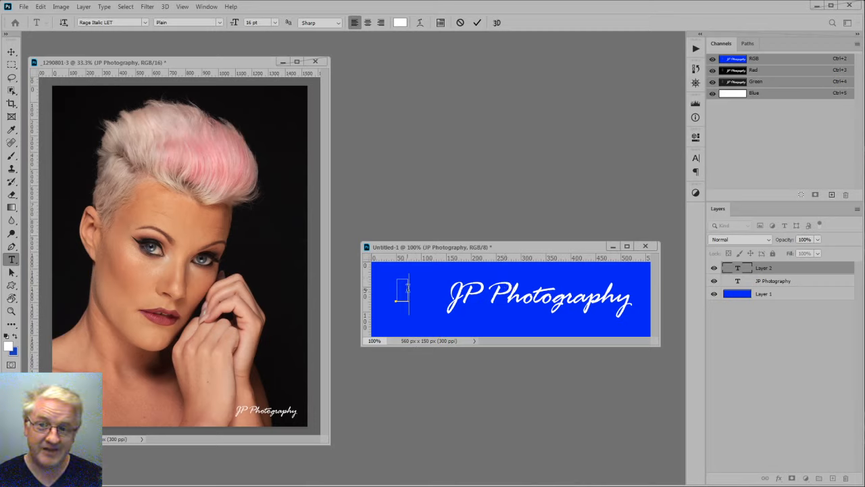
{"action": "left_click", "coordinate": [739, 268]}
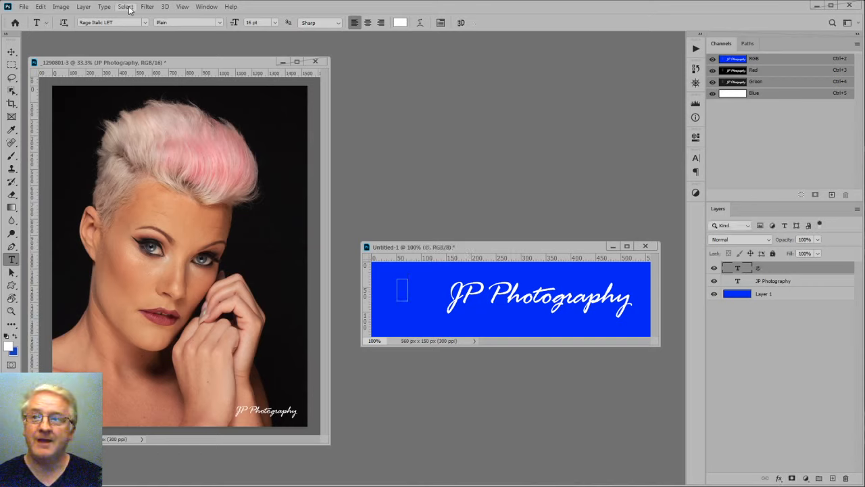
- Set the copyright symbol's font to Arial and its size to 30 pt
{"action": "left_click", "coordinate": [145, 22]}
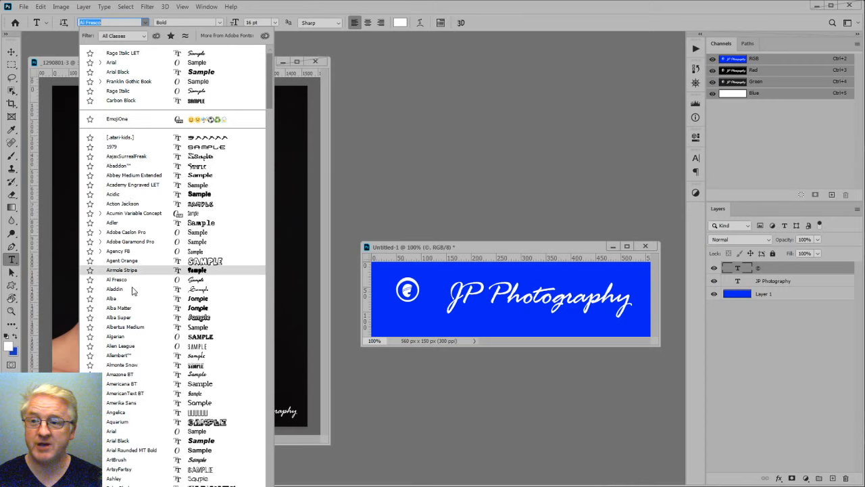
{"action": "left_click", "coordinate": [148, 433]}
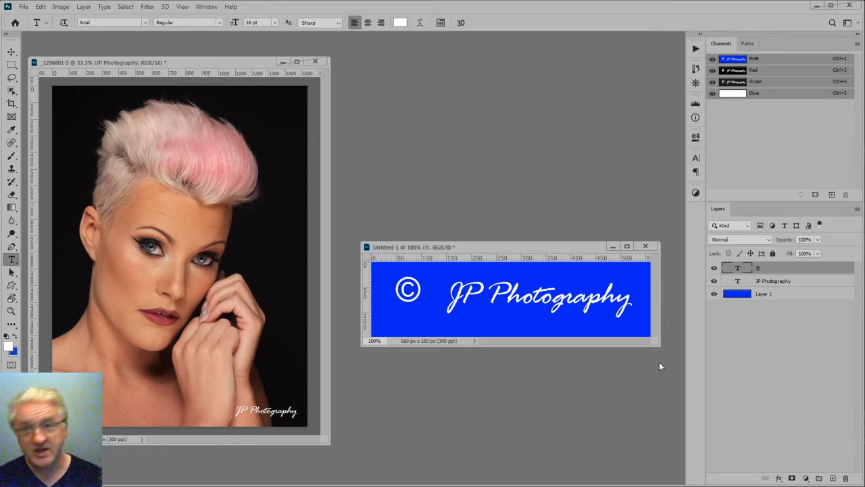
{"action": "left_click", "coordinate": [275, 23]}
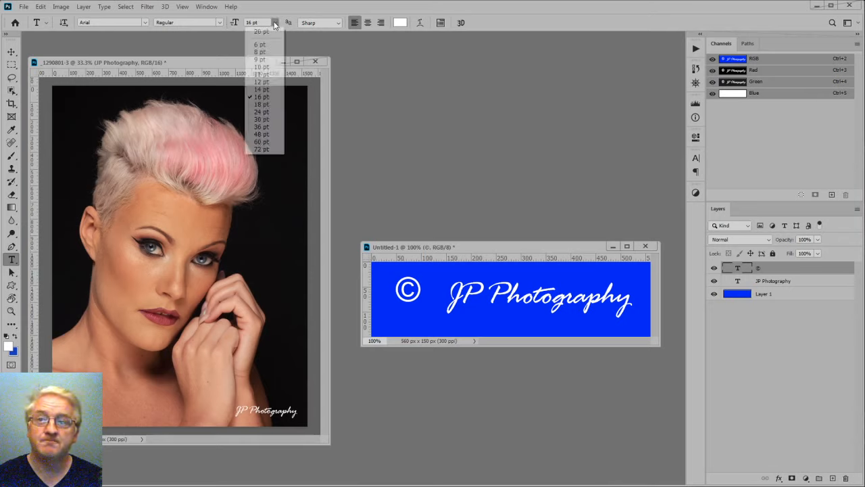
{"action": "left_click", "coordinate": [265, 119]}
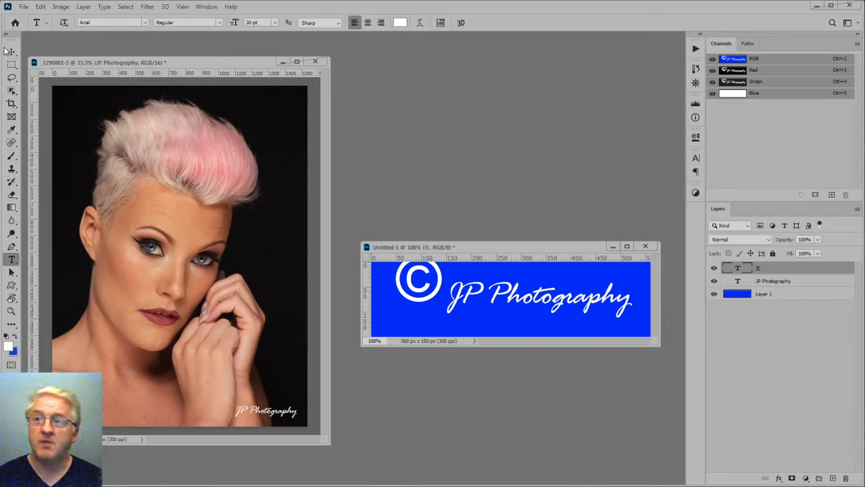
- Move the copyright symbol down and slightly left with the Move tool, then nudge it until it lines up with the signature text
{"action": "left_click", "coordinate": [11, 51]}
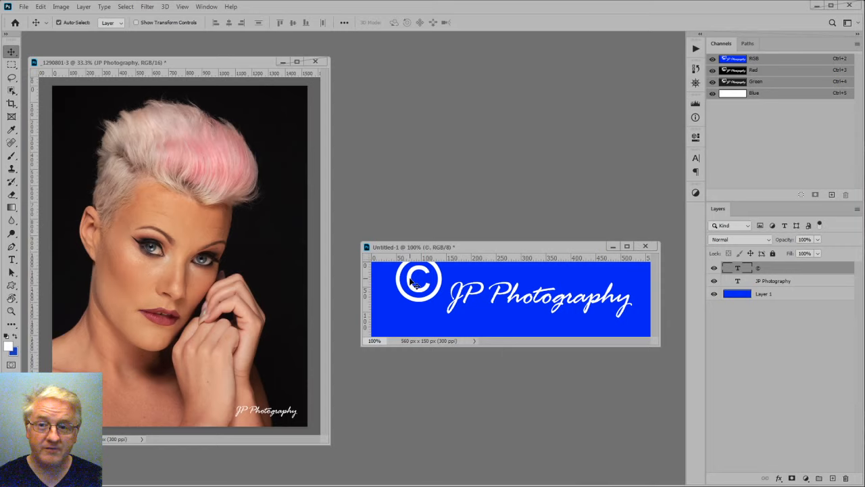
{"action": "left_click_drag", "start_coordinate": [409, 283], "coordinate": [399, 294]}
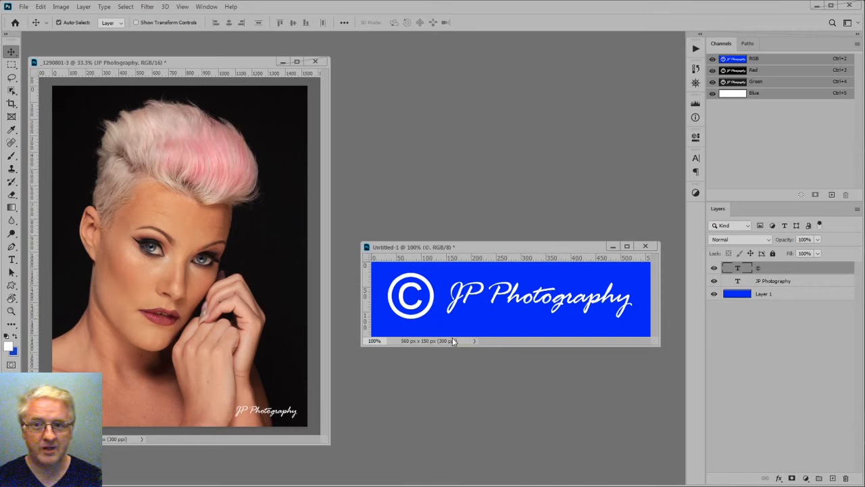
{"action": "key", "text": "Down"}
{"action": "key", "text": "Down"}
{"action": "key", "text": "Down"}
{"action": "key", "text": "Down"}
{"action": "key", "text": "Down"}
{"action": "key", "text": "Down"}
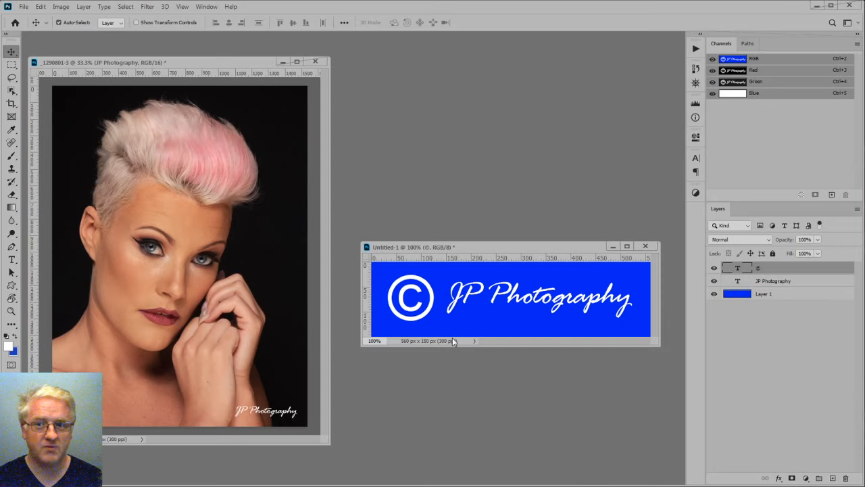
{"action": "key", "text": "Down"}
{"action": "key", "text": "Up"}
{"action": "key", "text": "Right"}
{"action": "key", "text": "Right"}
{"action": "key", "text": "Right"}
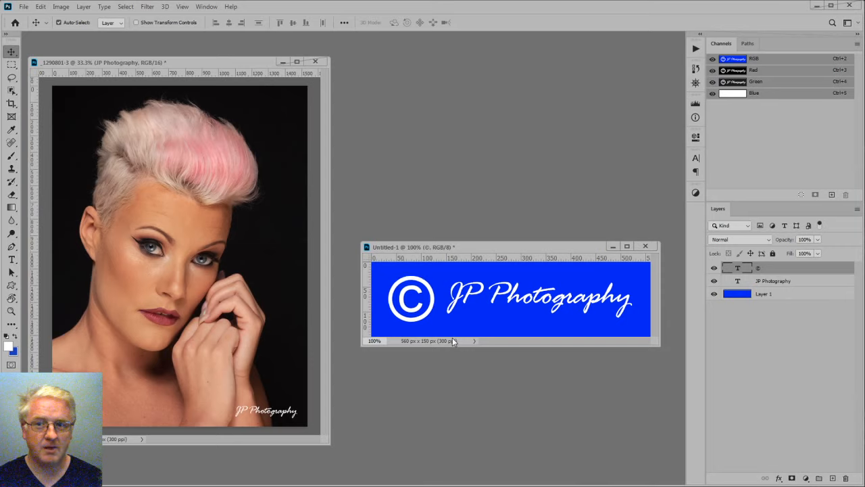
{"action": "key", "text": "Left"}
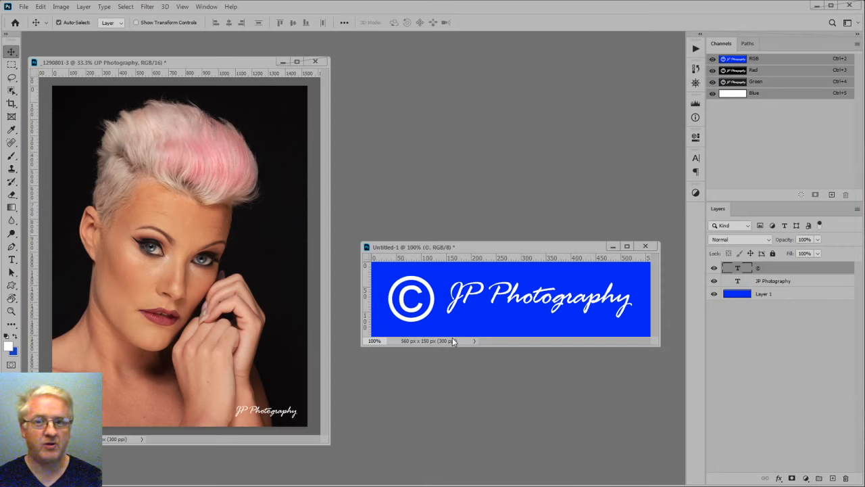
{"action": "key", "text": "Left"}
{"action": "key", "text": "Right"}
{"action": "key", "text": "Left"}
{"action": "key", "text": "Right"}
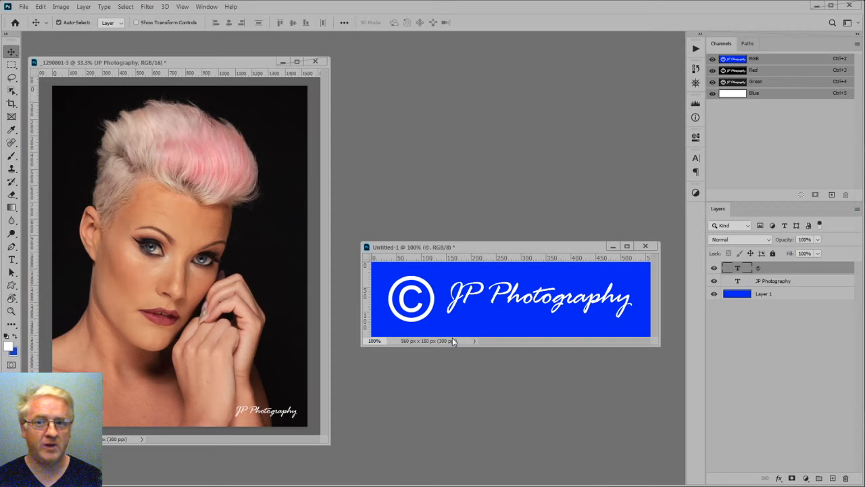
{"action": "key", "text": "Left"}
{"action": "key", "text": "Right"}
{"action": "key", "text": "Up"}
{"action": "key", "text": "Down"}
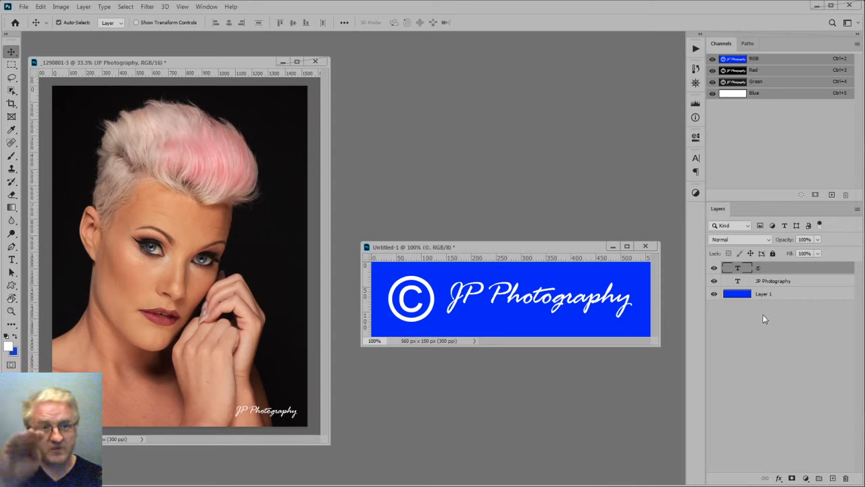
- Set the layer thumbnails to the largest size, keeping the © layer selected
{"action": "left_click", "coordinate": [770, 282]}
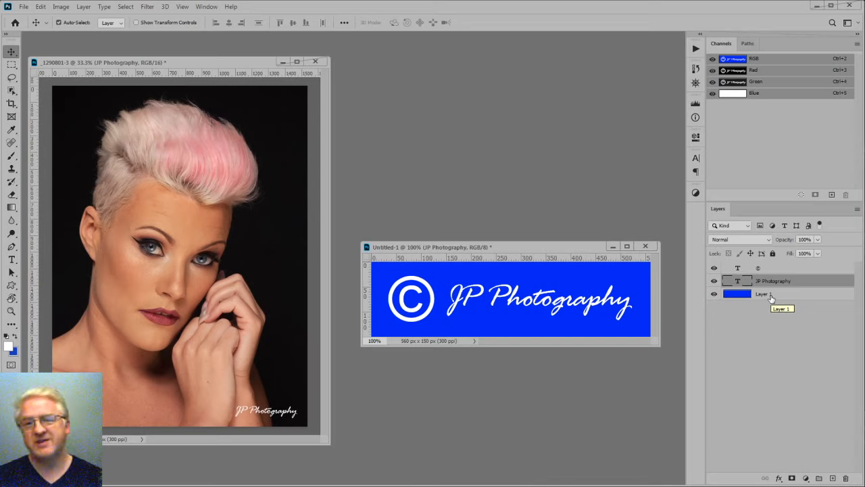
{"action": "left_click", "coordinate": [771, 269]}
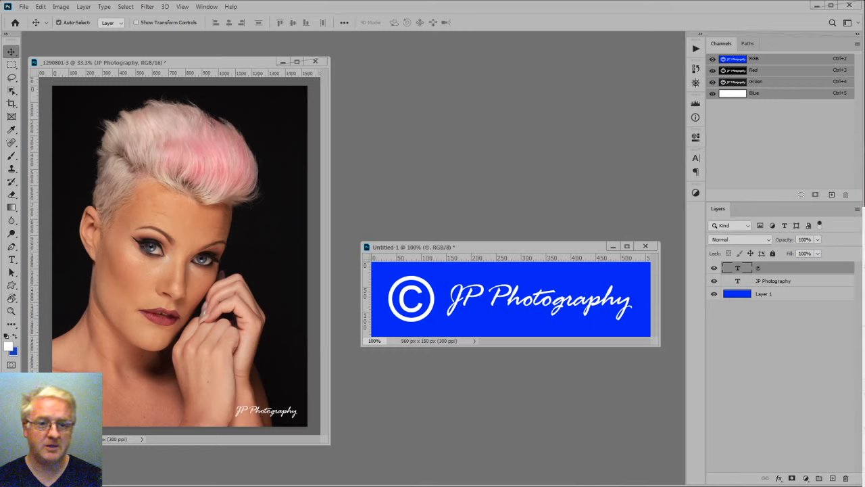
{"action": "left_click", "coordinate": [864, 457]}
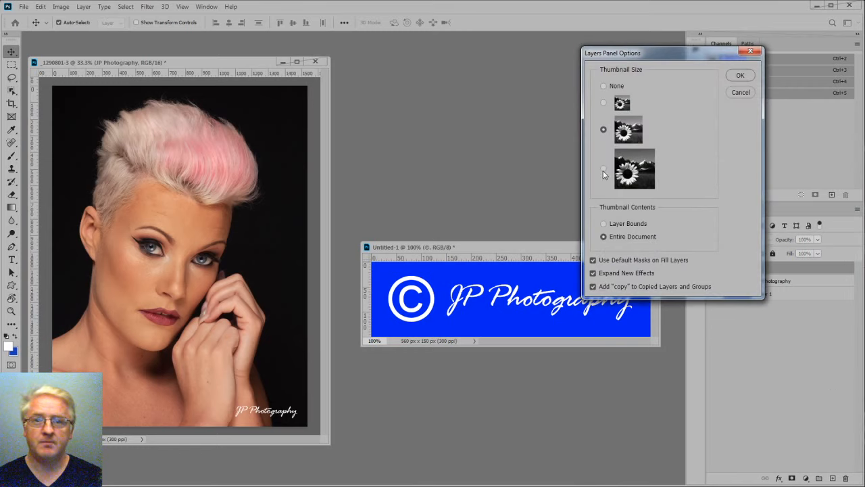
{"action": "left_click", "coordinate": [603, 171]}
{"action": "left_click", "coordinate": [740, 76]}
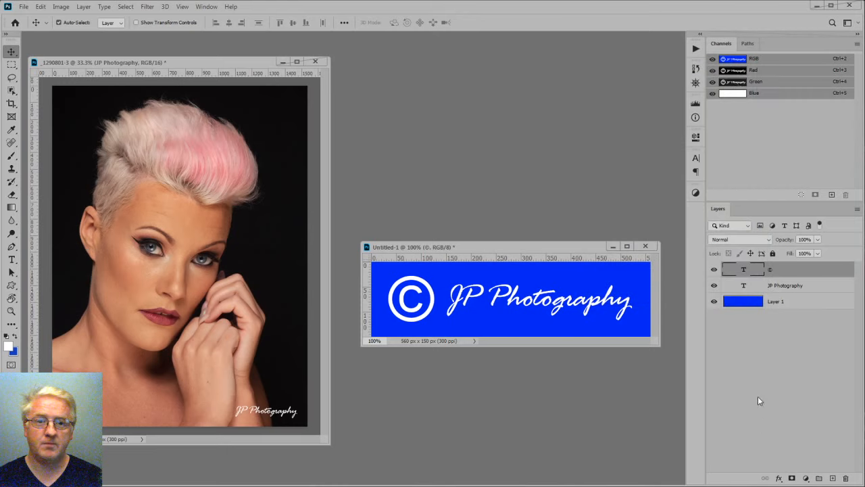
- Try the Narrow style of Arial on the copyright symbol and return it to Regular
{"action": "double_click", "coordinate": [743, 270]}
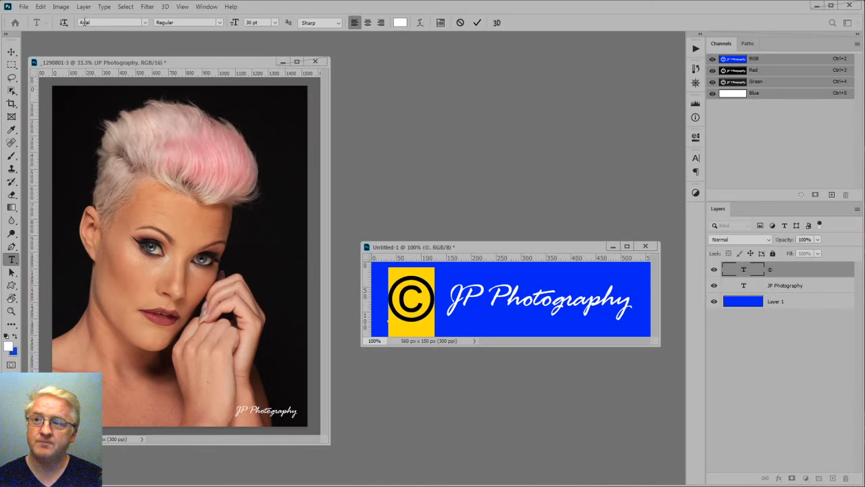
{"action": "left_click", "coordinate": [144, 23]}
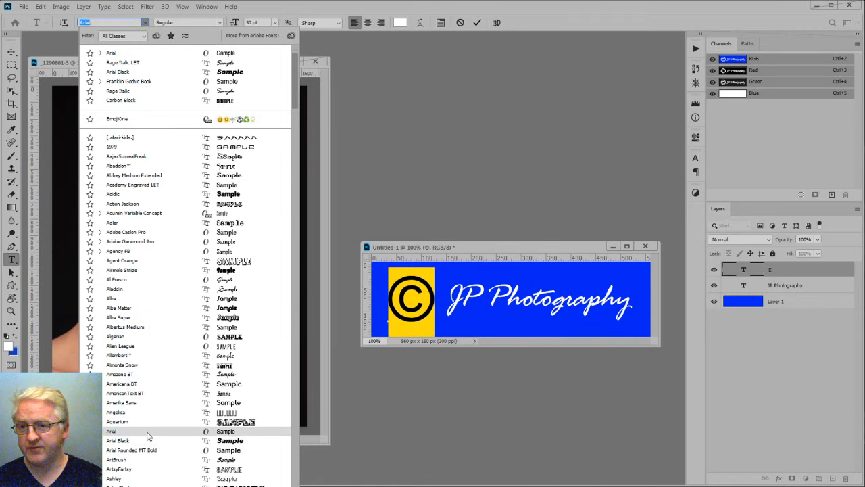
{"action": "left_click", "coordinate": [219, 23]}
{"action": "left_click", "coordinate": [210, 33]}
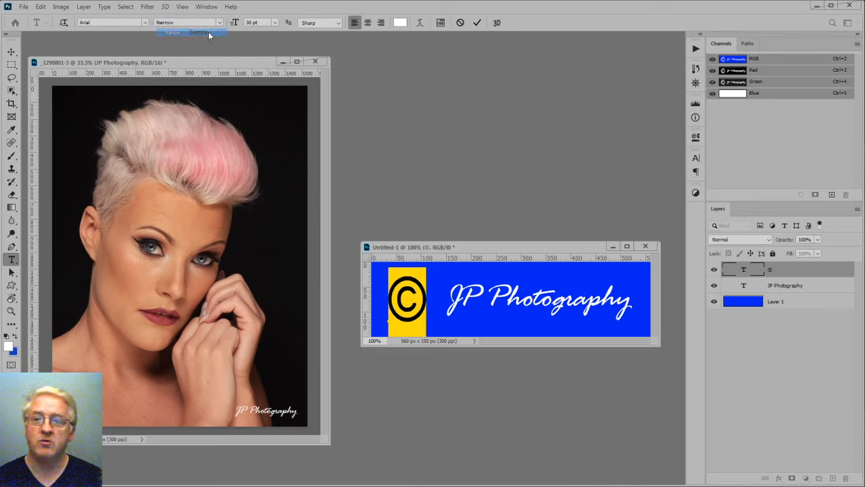
{"action": "left_click", "coordinate": [219, 22]}
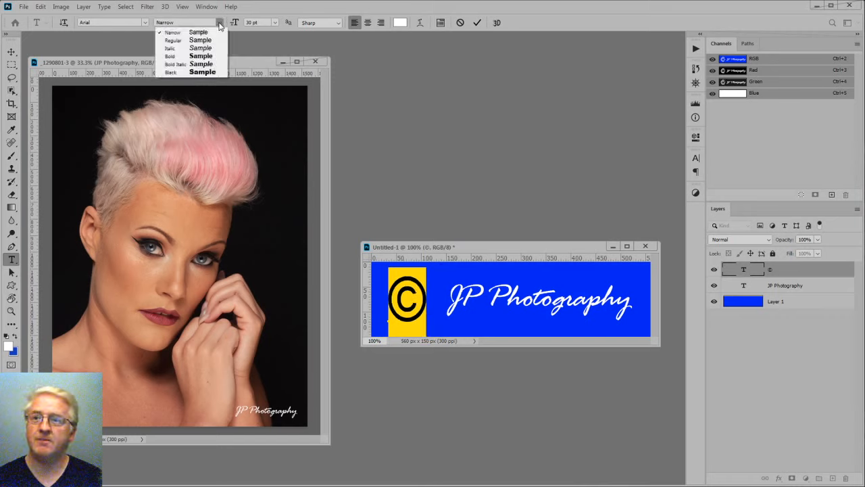
{"action": "left_click", "coordinate": [215, 37]}
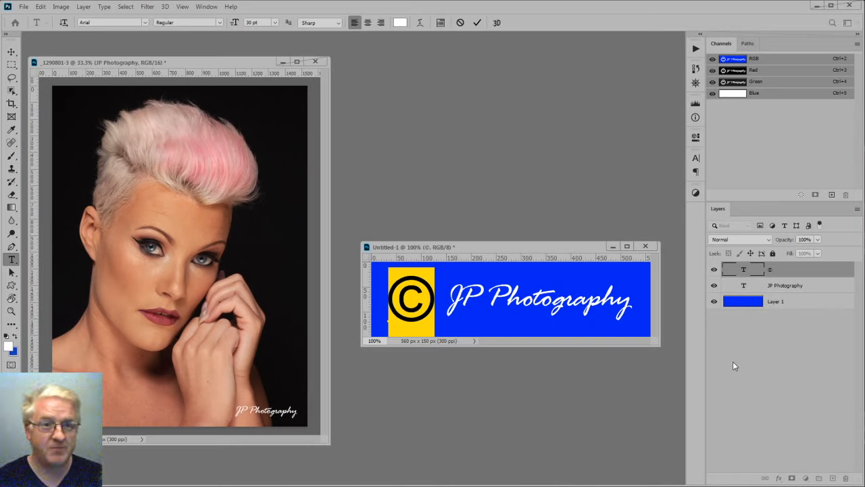
{"action": "key", "text": "ctrl+Return"}
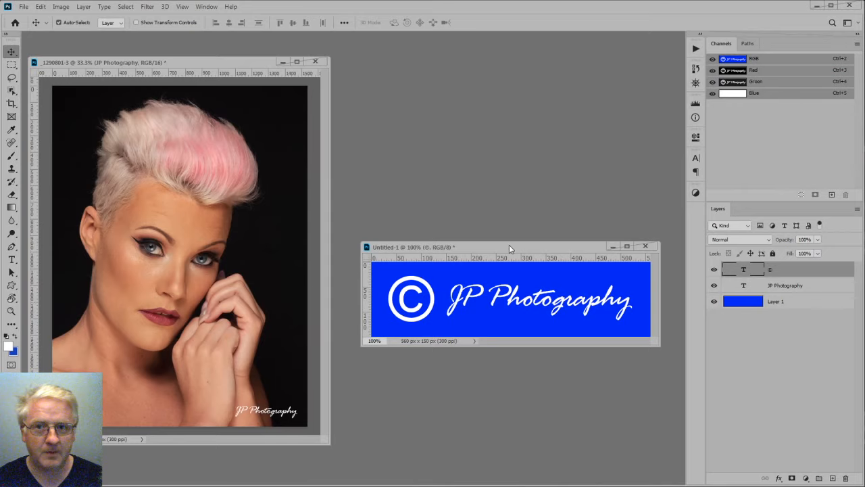
- Reposition and enlarge the signature document's window, and hide the blue Layer 1 to leave a transparent background
{"action": "left_click_drag", "start_coordinate": [509, 246], "coordinate": [472, 180]}
{"action": "left_click_drag", "start_coordinate": [622, 279], "coordinate": [638, 318]}
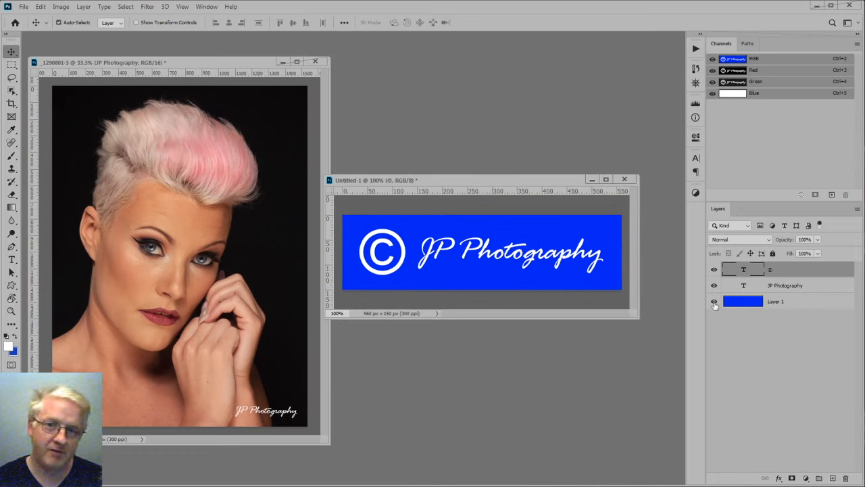
{"action": "left_click", "coordinate": [714, 302]}
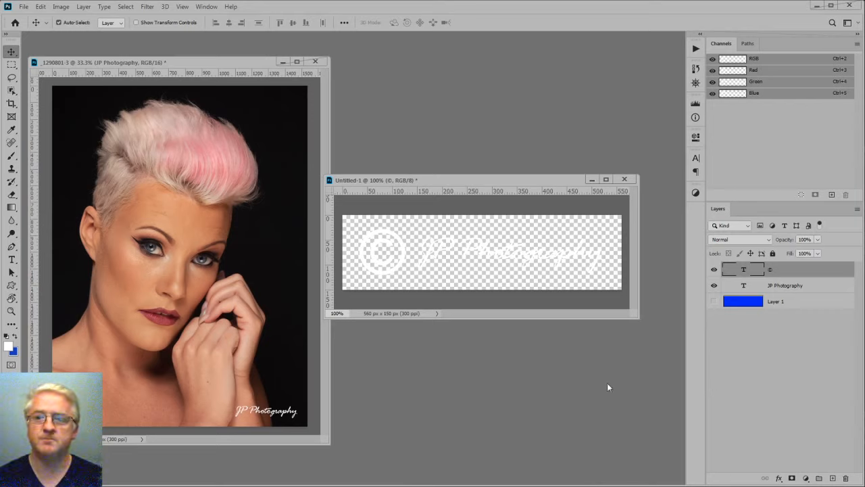
- Delete the old JP Photography text layer from the portrait image
{"action": "left_click", "coordinate": [228, 64]}
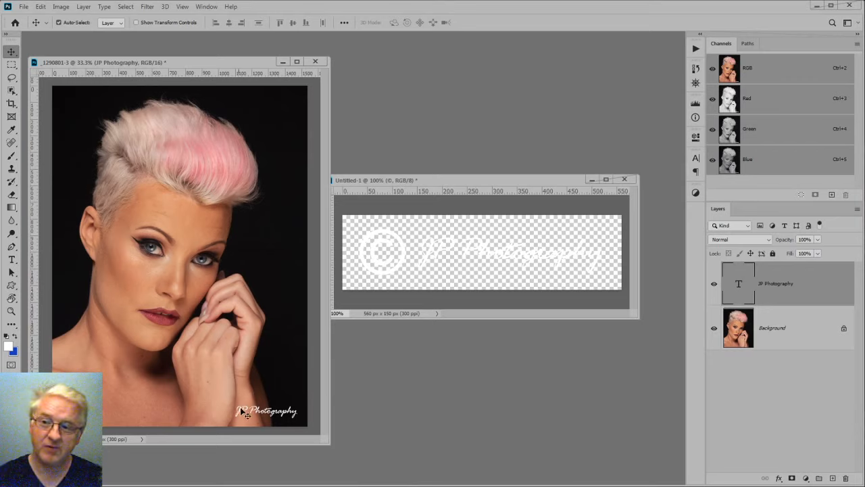
{"action": "left_click_drag", "start_coordinate": [798, 282], "coordinate": [844, 478]}
- Copy the © and JP Photography layers together from the signature document onto the lower part of the portrait
{"action": "left_click", "coordinate": [473, 182]}
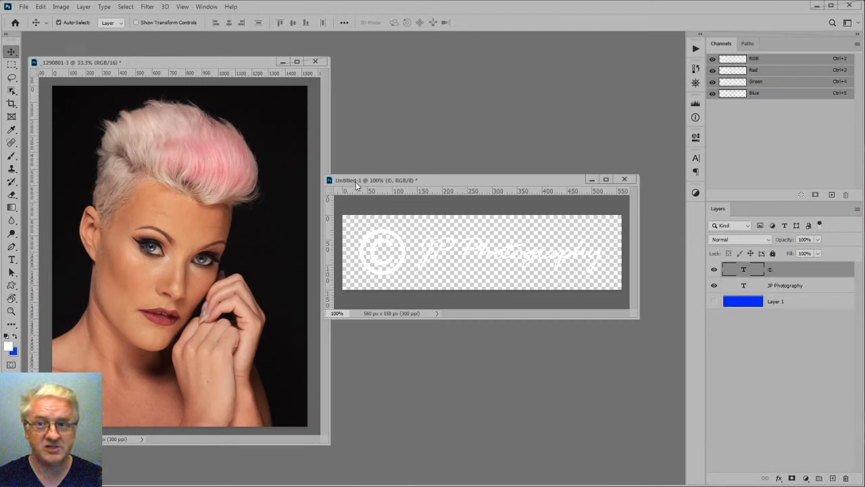
{"action": "left_click", "coordinate": [744, 287], "text": "shift"}
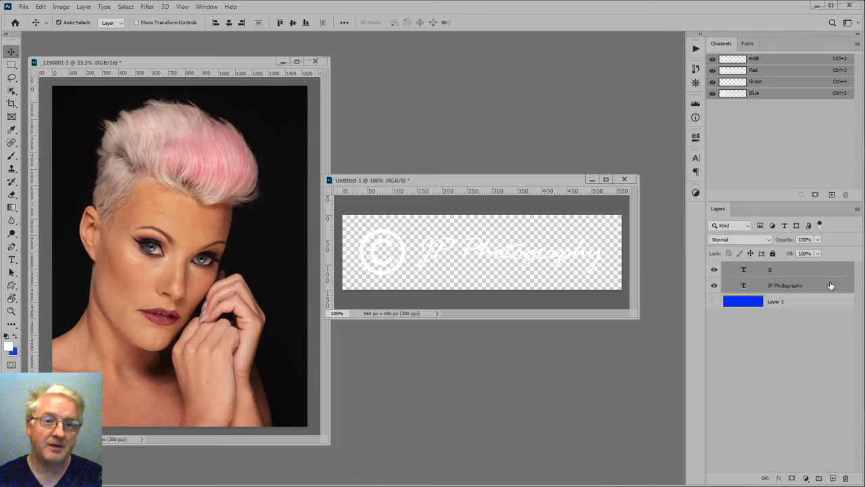
{"action": "left_click_drag", "start_coordinate": [831, 285], "coordinate": [276, 405]}
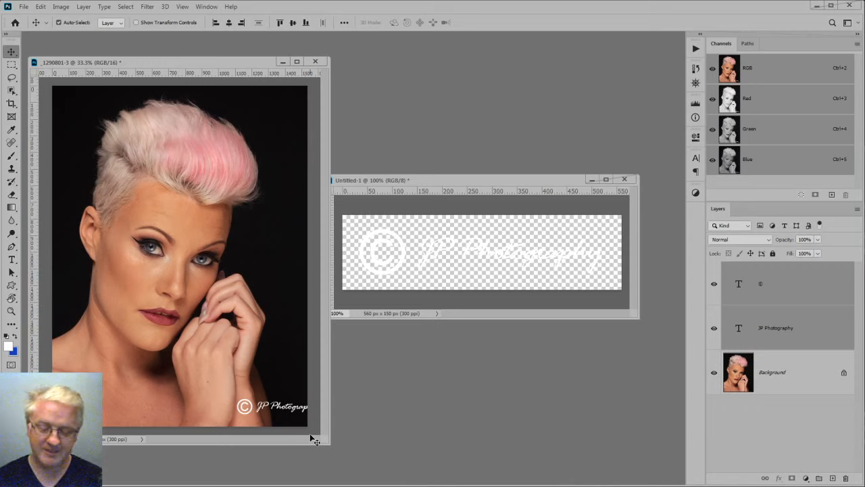
- Nudge the copied signature left, down and slightly right until it sits in the portrait's lower-right corner
{"action": "key", "text": "shift+Left"}
{"action": "key", "text": "shift+Left"}
{"action": "key", "text": "shift+Left"}
{"action": "key", "text": "shift+Left"}
{"action": "key", "text": "shift+Left"}
{"action": "key", "text": "shift+Left"}
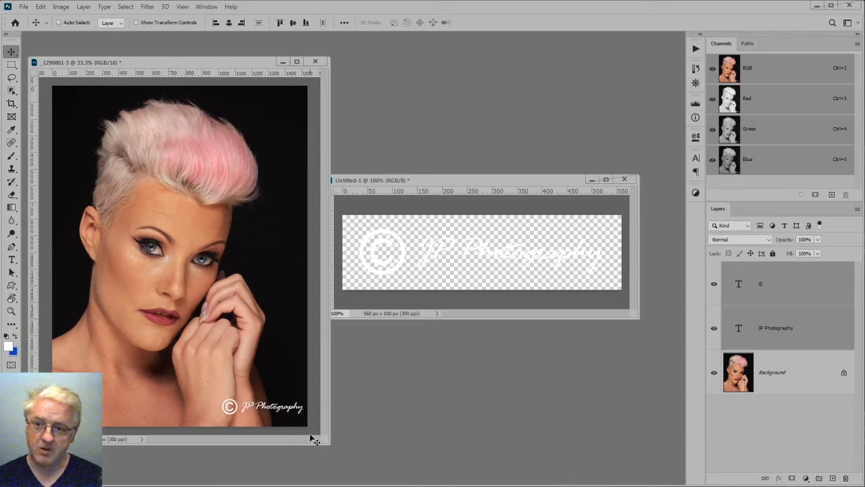
{"action": "key", "text": "shift+Left"}
{"action": "key", "text": "shift+Down"}
{"action": "key", "text": "shift+Down"}
{"action": "key", "text": "shift+Down"}
{"action": "key", "text": "shift+Down"}
{"action": "key", "text": "shift+Down"}
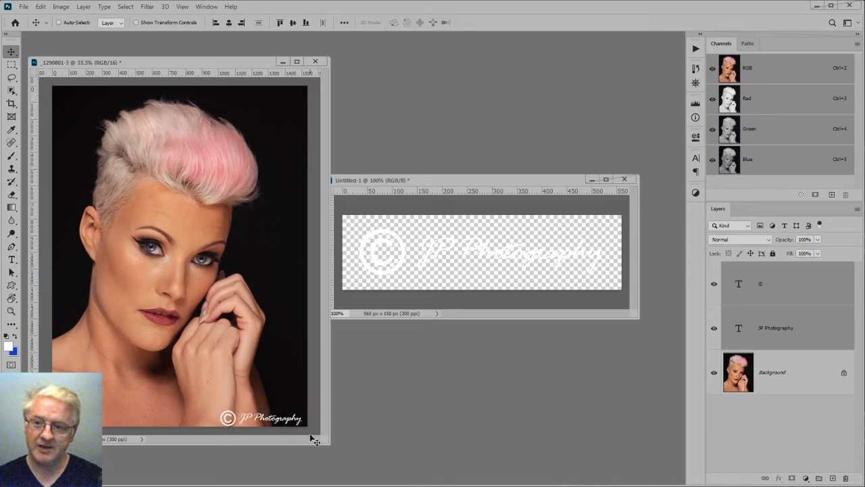
{"action": "key", "text": "Right"}
{"action": "key", "text": "Right"}
{"action": "key", "text": "Right"}
{"action": "key", "text": "Right"}
{"action": "key", "text": "Right"}
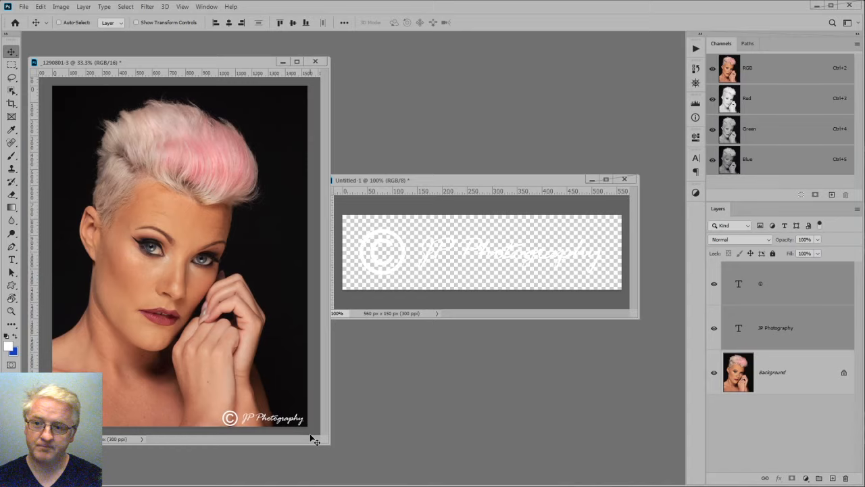
{"action": "key", "text": "Right"}
{"action": "key", "text": "Right"}
{"action": "key", "text": "Right"}
{"action": "key", "text": "Right"}
{"action": "key", "text": "Right"}
{"action": "key", "text": "Right"}
{"action": "key", "text": "Right"}
{"action": "key", "text": "Right"}
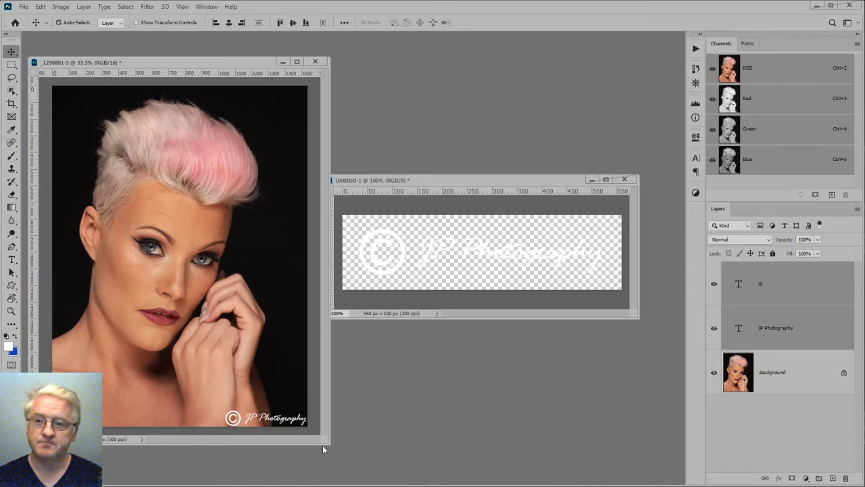
- Fine-tune the copied signature's position at high magnification, moving it close against the portrait's right and bottom edges
{"action": "left_click_drag", "start_coordinate": [331, 445], "coordinate": [418, 482]}
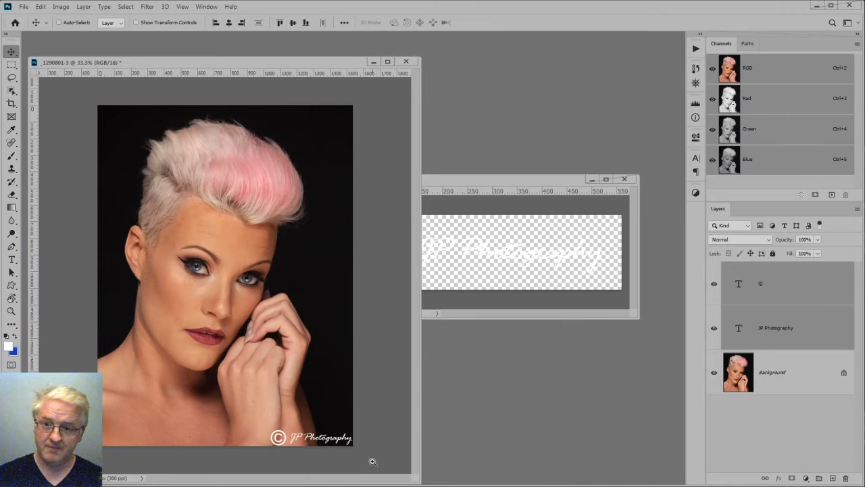
{"action": "left_click_drag", "start_coordinate": [372, 461], "coordinate": [467, 483]}
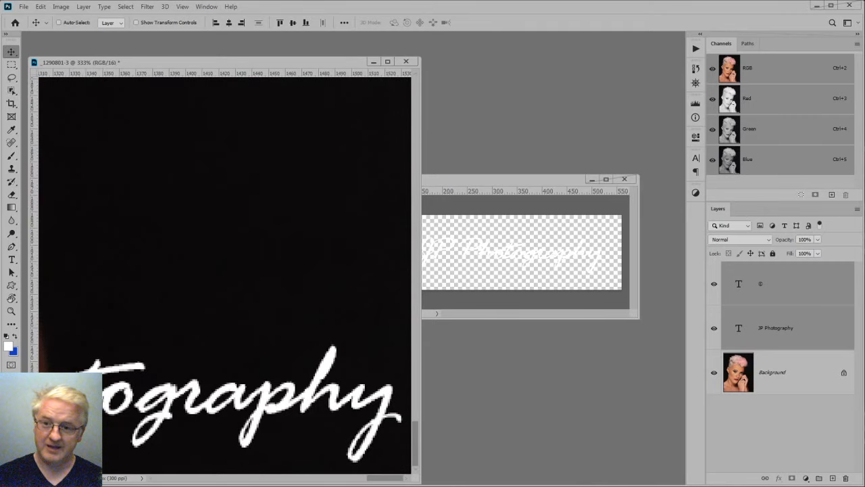
{"action": "key", "text": "Right"}
{"action": "key", "text": "Right"}
{"action": "key", "text": "Right"}
{"action": "key", "text": "Right"}
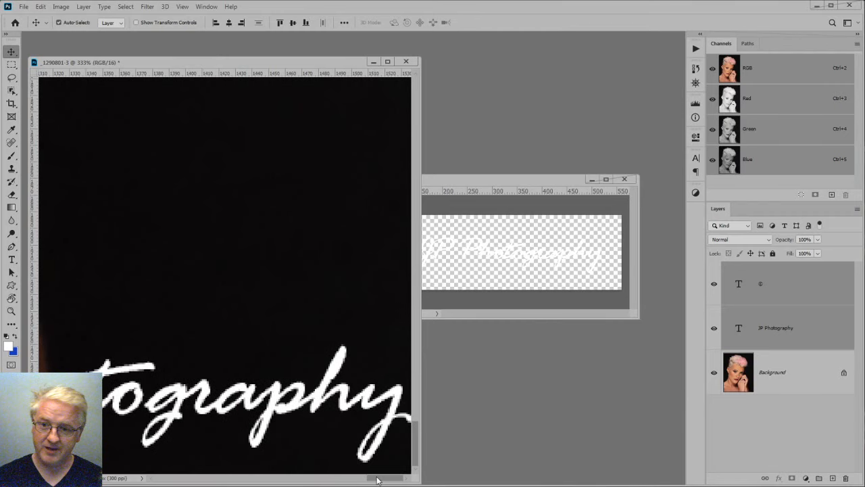
{"action": "left_click_drag", "start_coordinate": [378, 480], "coordinate": [328, 478]}
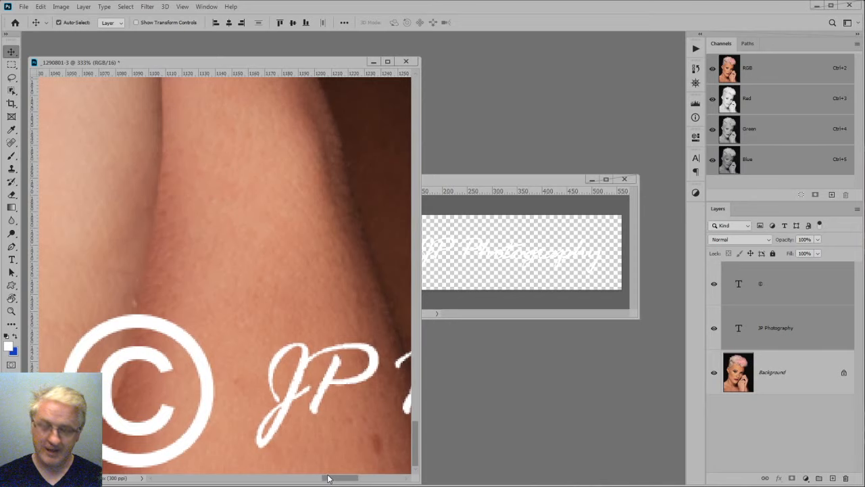
{"action": "key", "text": "Down"}
{"action": "key", "text": "Down"}
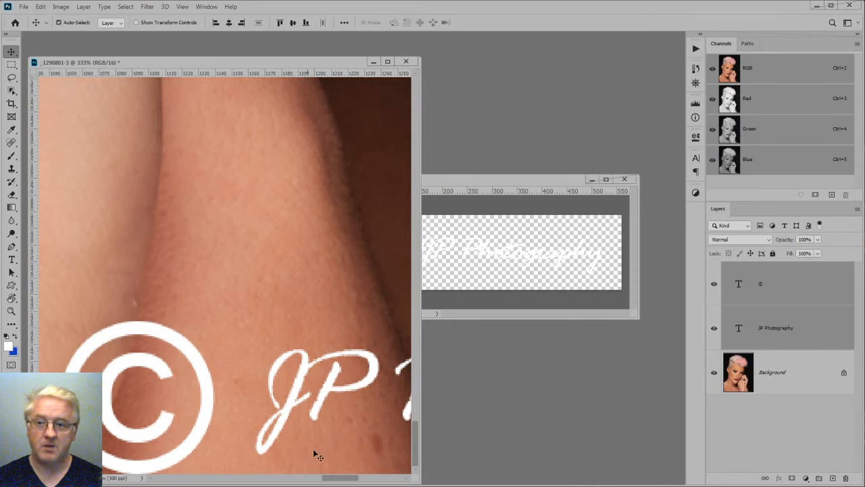
{"action": "left_click", "coordinate": [236, 376], "text": "ctrl+alt"}
{"action": "left_click", "coordinate": [235, 375], "text": "ctrl+alt"}
{"action": "left_click", "coordinate": [234, 374], "text": "ctrl+alt"}
{"action": "left_click", "coordinate": [235, 373], "text": "ctrl+alt"}
{"action": "left_click", "coordinate": [234, 374], "text": "ctrl+alt"}
{"action": "left_click", "coordinate": [234, 374], "text": "ctrl+alt"}
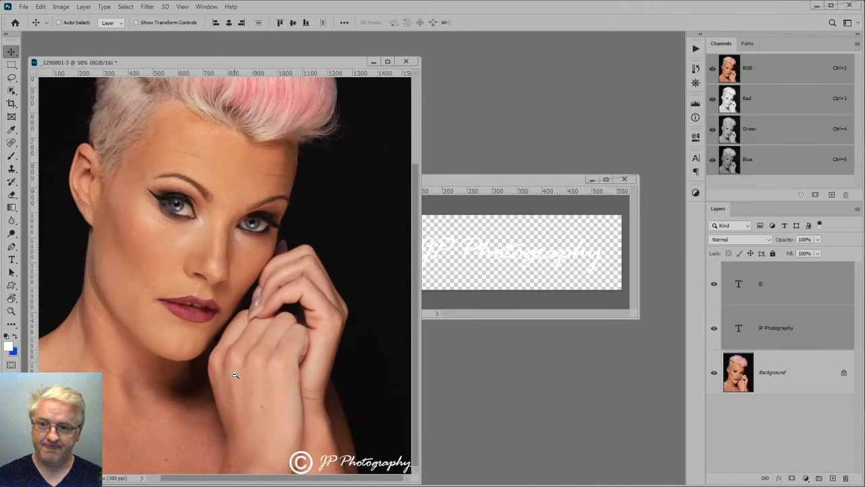
{"action": "left_click", "coordinate": [235, 374], "text": "ctrl+alt"}
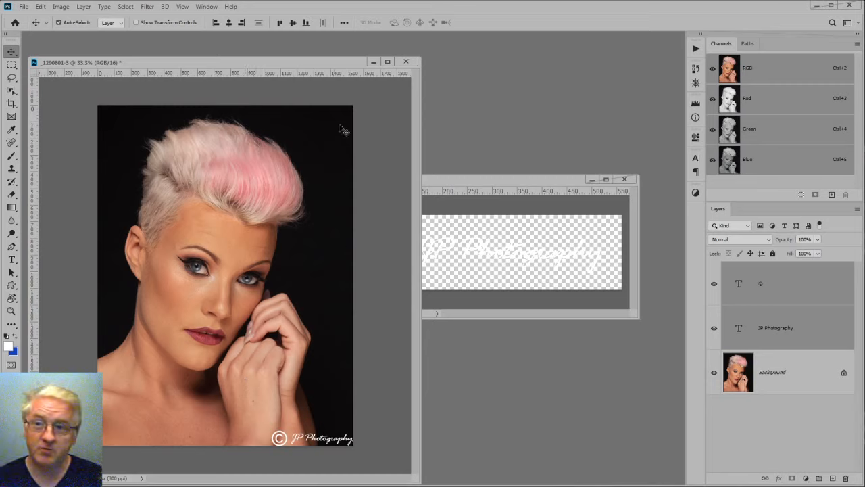
- Delete the copied © and JP Photography layers from the portrait and return to the signature document
{"action": "left_click_drag", "start_coordinate": [804, 289], "coordinate": [845, 478]}
{"action": "left_click", "coordinate": [537, 182]}
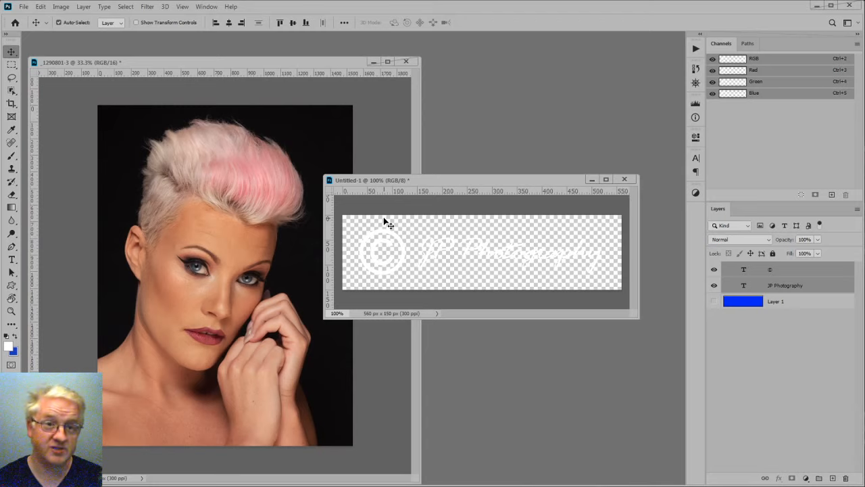
- Show the blue background layer in the signature document and add a new empty layer directly above it
{"action": "left_click", "coordinate": [713, 301]}
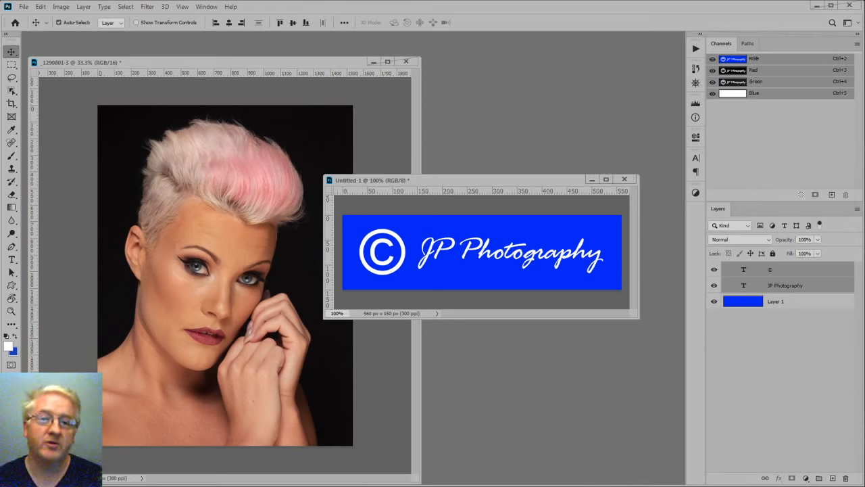
{"action": "left_click", "coordinate": [777, 303]}
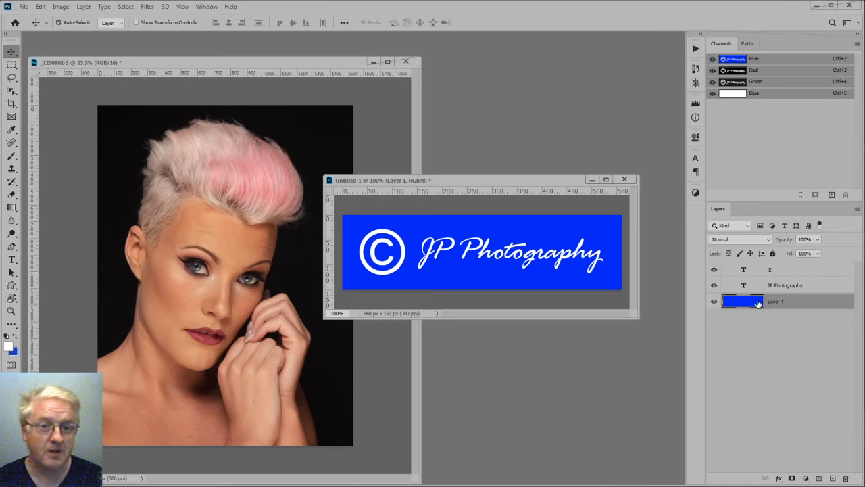
{"action": "left_click", "coordinate": [834, 478]}
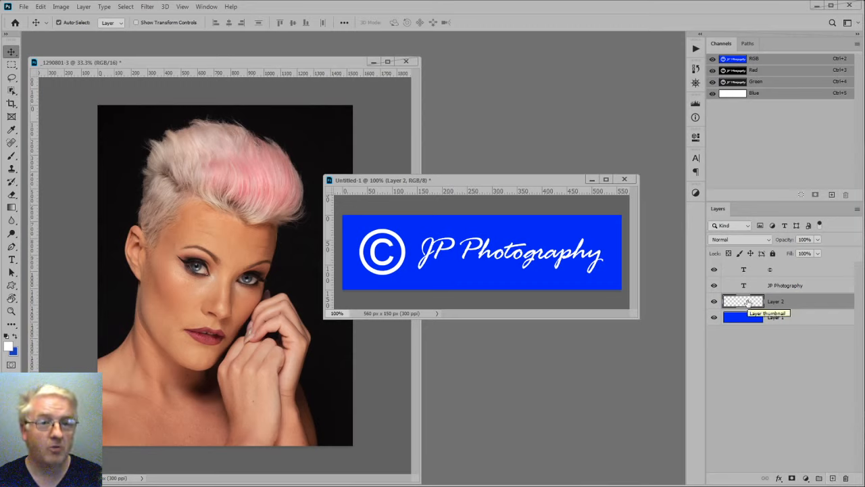
- Minimize the portrait document and dock the signature document in the workspace with the Zoom tool active
{"action": "left_click", "coordinate": [370, 62]}
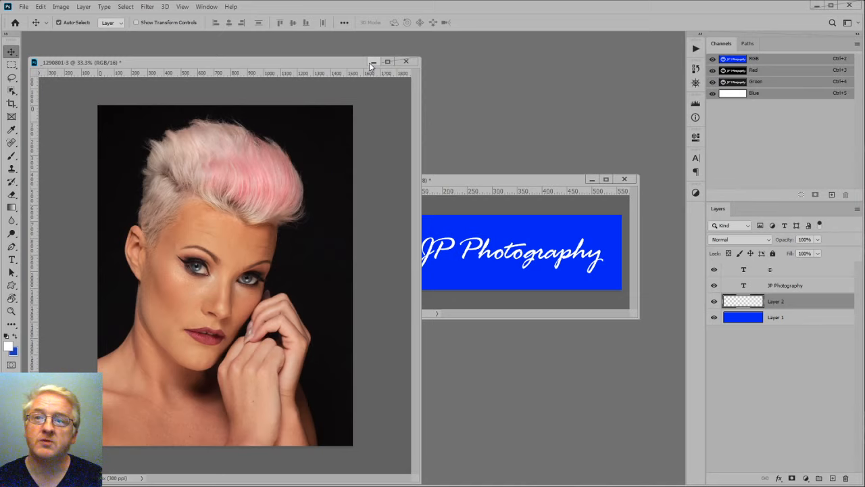
{"action": "left_click_drag", "start_coordinate": [468, 183], "coordinate": [362, 38]}
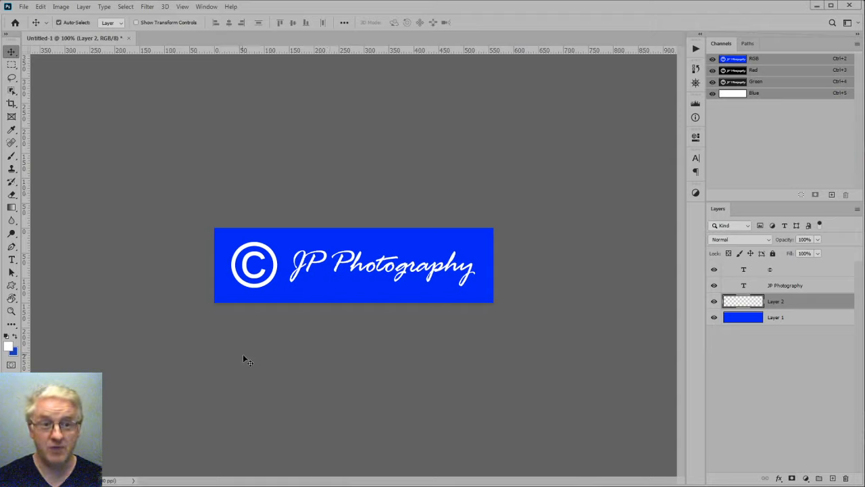
{"action": "left_click", "coordinate": [12, 311]}
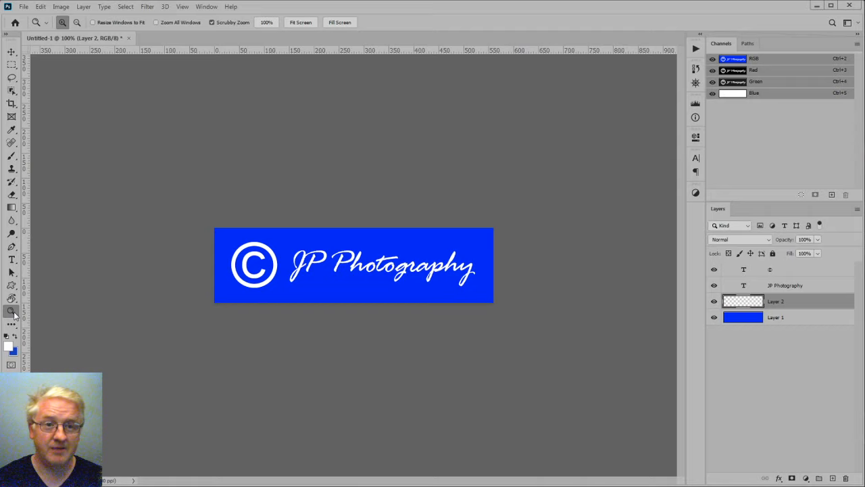
- Zoom in to 12800% on the banner's lower-right corner and activate the Rectangular Marquee tool
{"action": "left_click", "coordinate": [505, 315]}
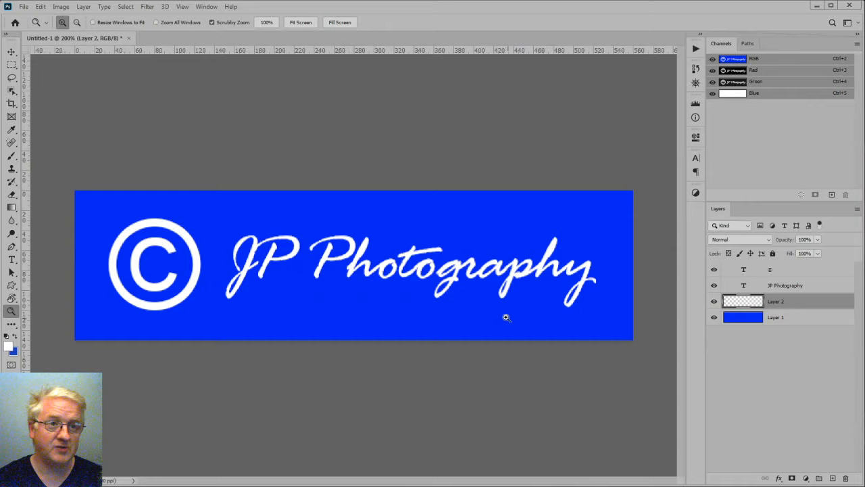
{"action": "left_click", "coordinate": [654, 355]}
{"action": "left_click", "coordinate": [655, 354]}
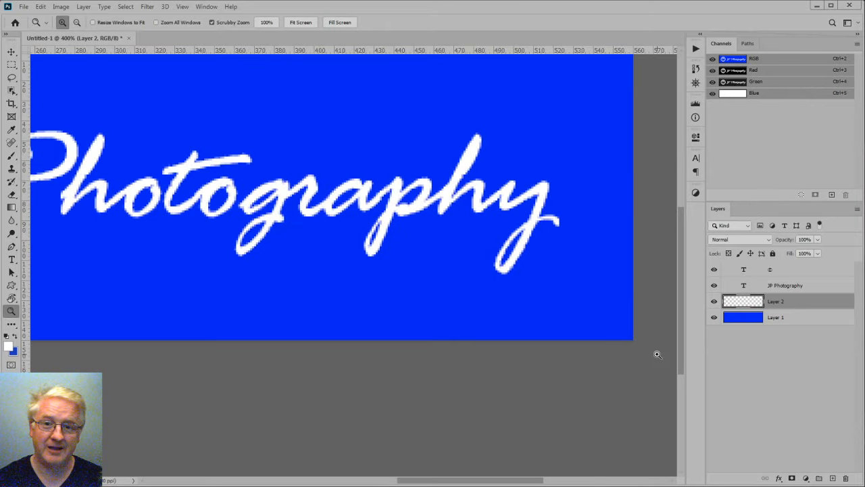
{"action": "left_click_drag", "start_coordinate": [661, 361], "coordinate": [659, 356]}
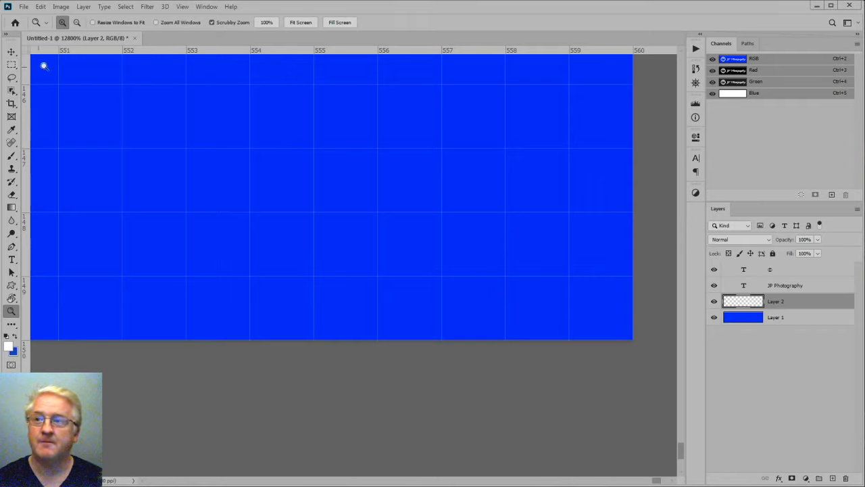
{"action": "left_click", "coordinate": [10, 68]}
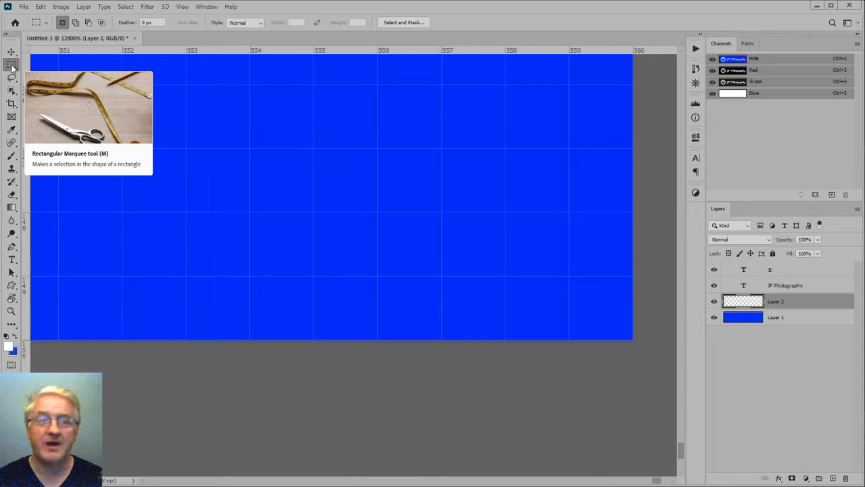
- Try the Elliptical, Single Row and Single Column Marquee tools, ending back on the Rectangular Marquee tool
{"action": "left_click", "coordinate": [10, 67]}
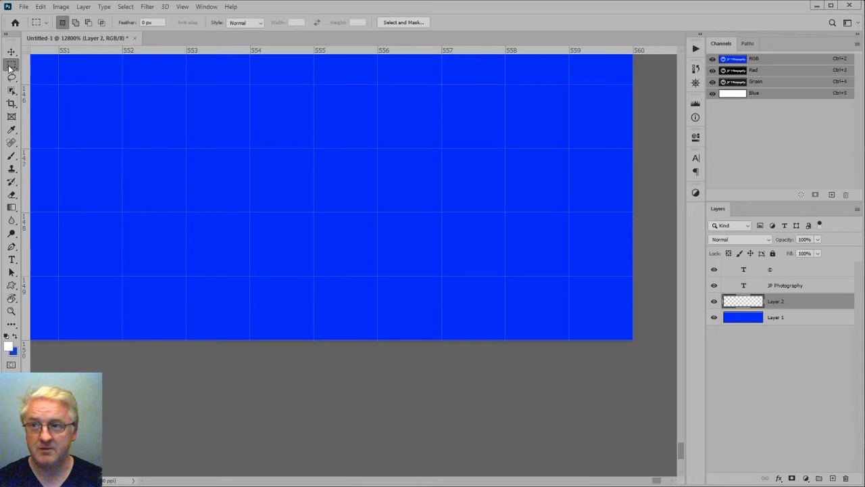
{"action": "left_click", "coordinate": [10, 67]}
{"action": "left_click", "coordinate": [10, 67]}
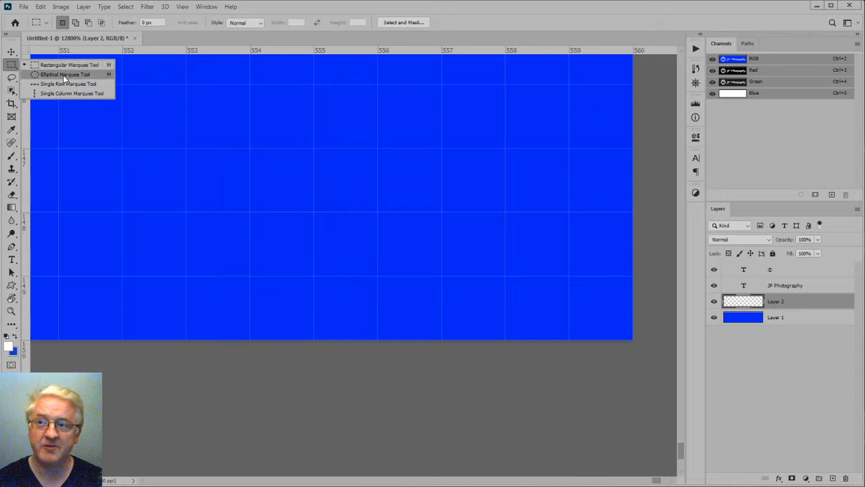
{"action": "left_click", "coordinate": [10, 68]}
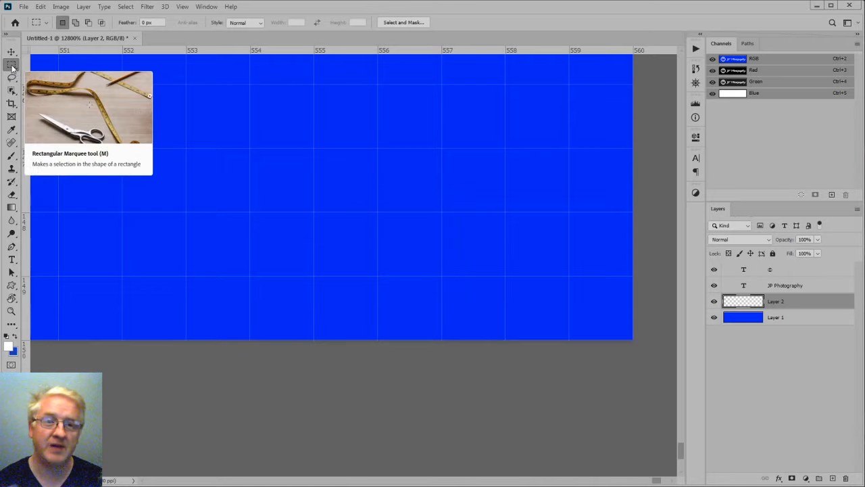
{"action": "right_click", "coordinate": [12, 67]}
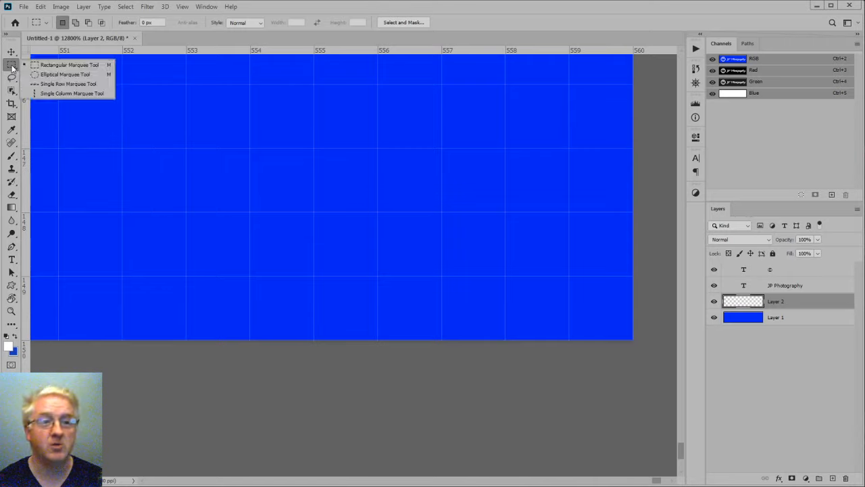
{"action": "left_click", "coordinate": [53, 74]}
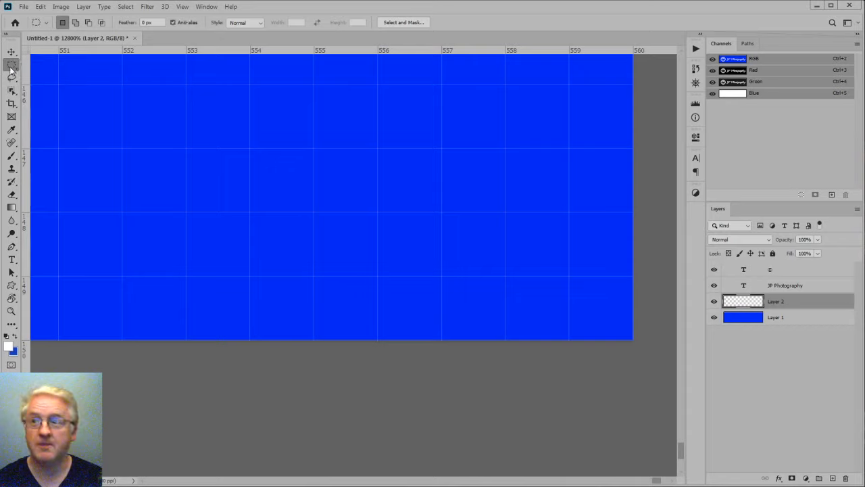
{"action": "right_click", "coordinate": [13, 67]}
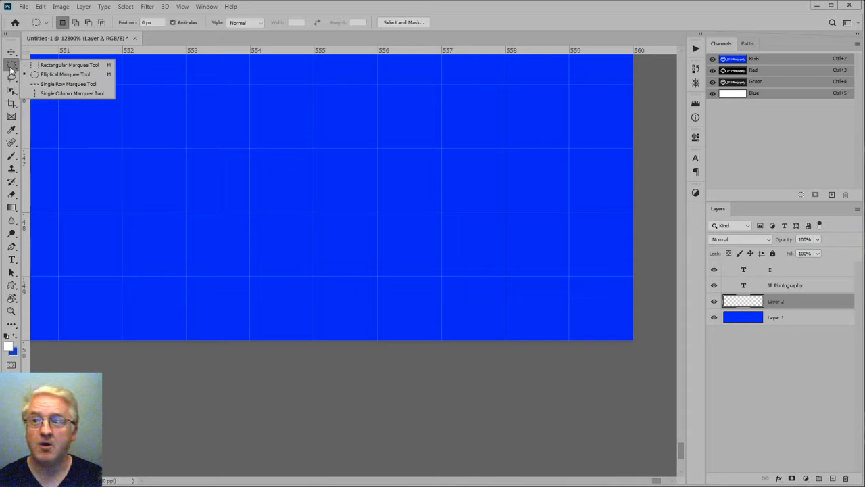
{"action": "left_click", "coordinate": [53, 83]}
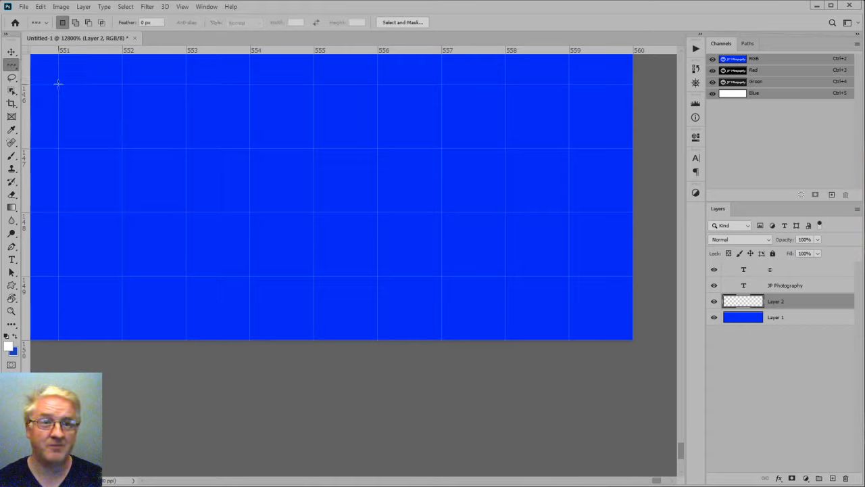
{"action": "right_click", "coordinate": [12, 68]}
{"action": "left_click", "coordinate": [58, 92]}
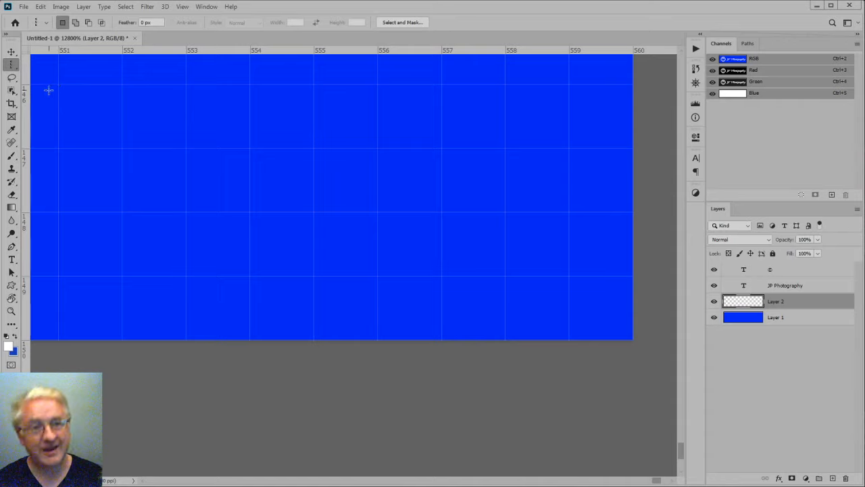
{"action": "right_click", "coordinate": [11, 66]}
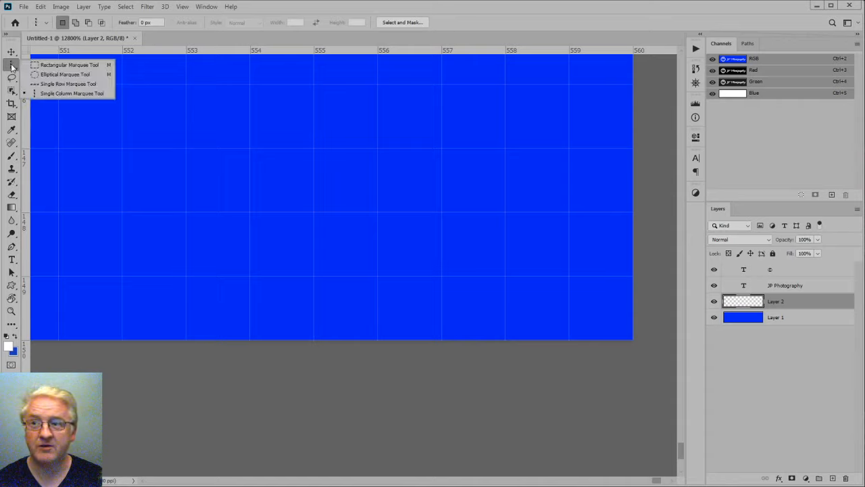
{"action": "left_click", "coordinate": [74, 64]}
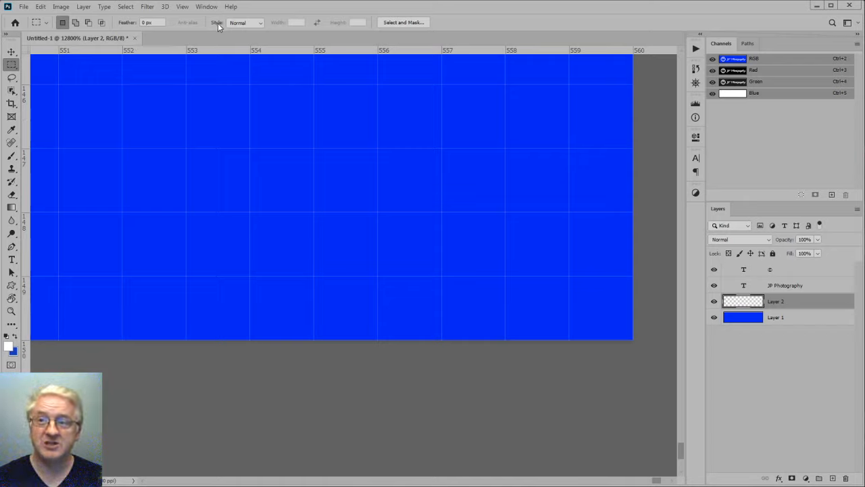
- Set the rectangular marquee to the Fixed Size style with a width of 1 px and a height of 1 px
{"action": "left_click", "coordinate": [245, 23]}
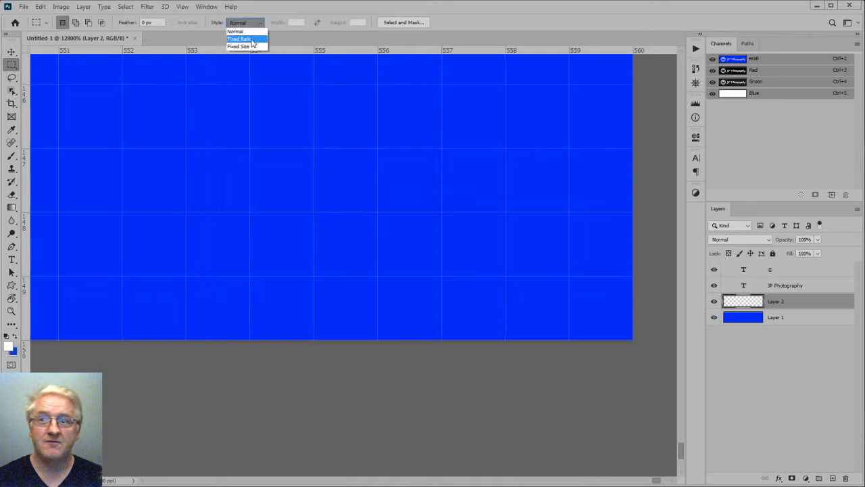
{"action": "left_click", "coordinate": [248, 47]}
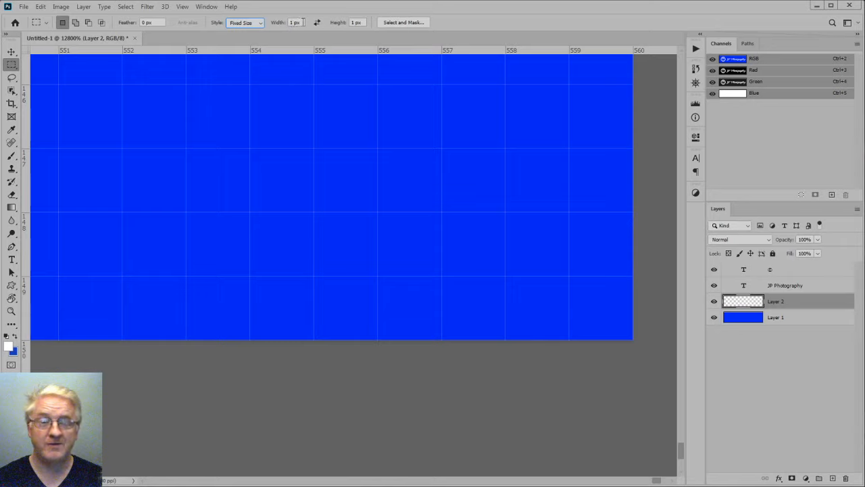
{"action": "left_click", "coordinate": [302, 22]}
{"action": "type", "text": "1 p"}
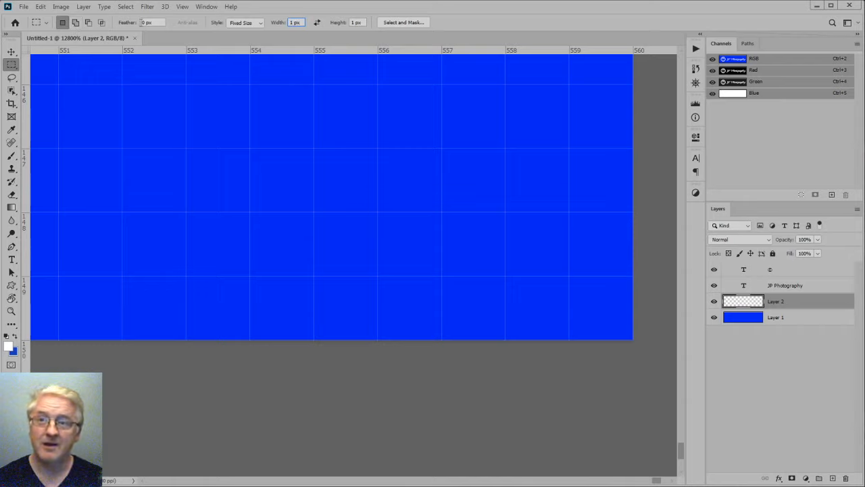
{"action": "key", "text": "Tab"}
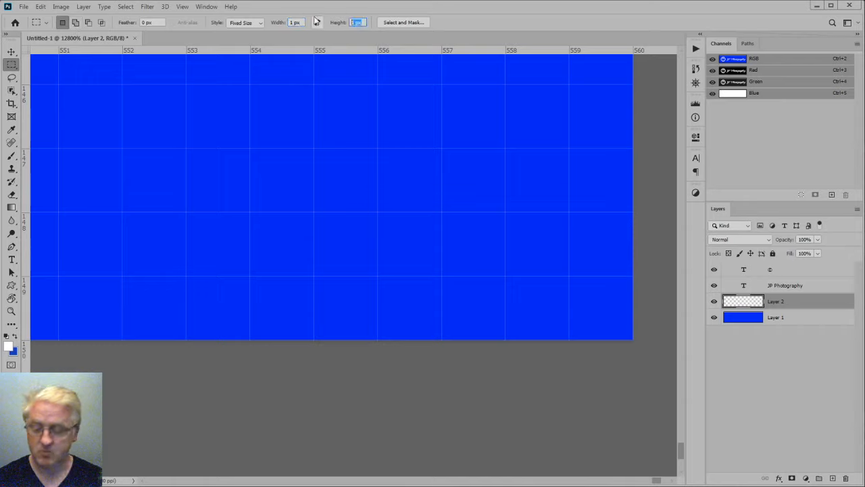
{"action": "type", "text": "1 p"}
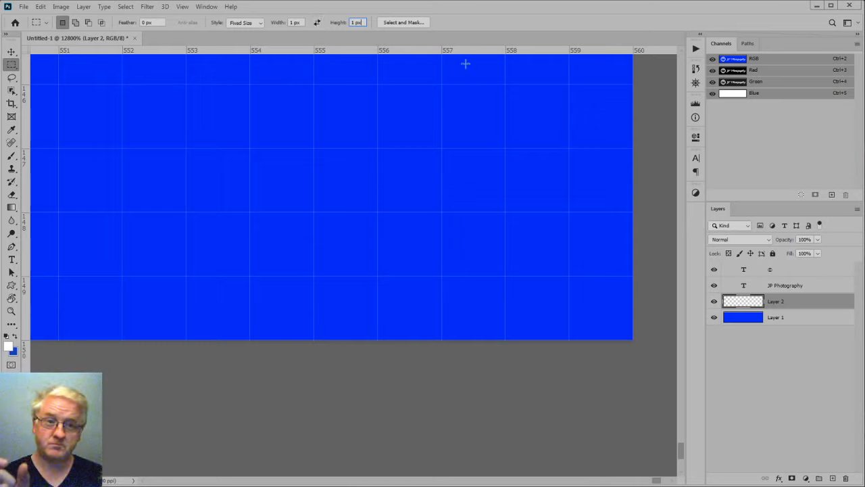
- Fill the single pixel in the banner's lower-right corner with white on Layer 2 and shift the selection one pixel to the left
{"action": "left_click", "coordinate": [656, 355]}
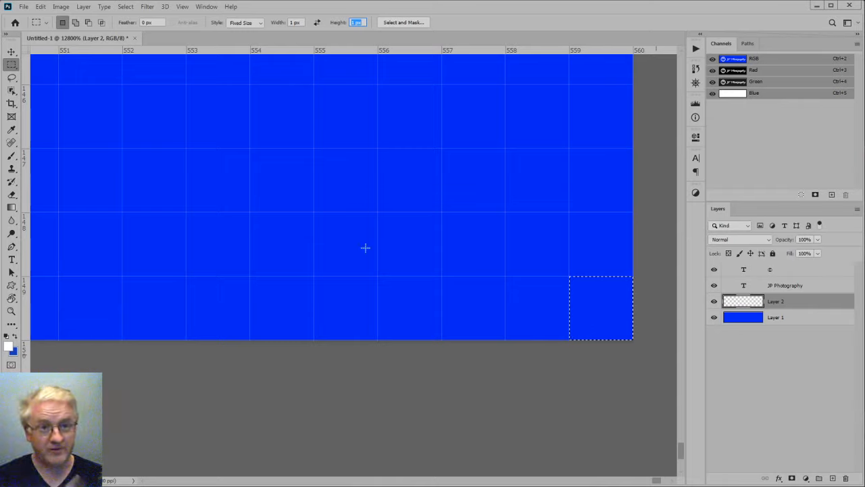
{"action": "left_click", "coordinate": [41, 7]}
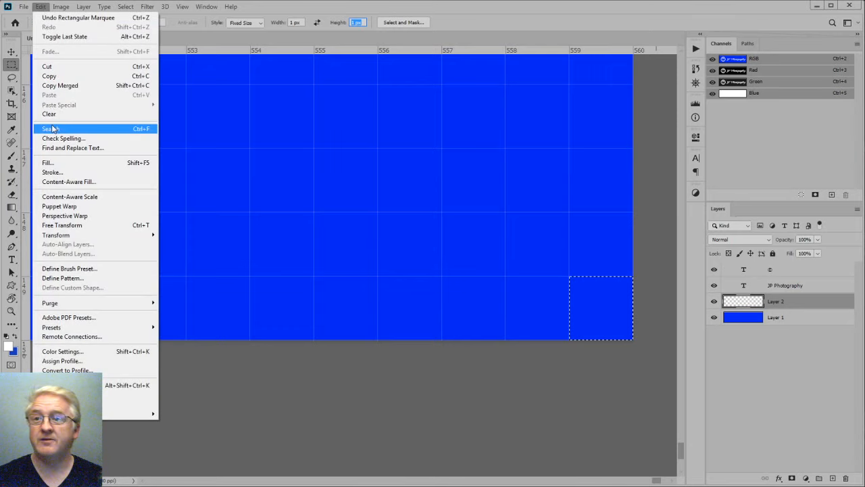
{"action": "left_click", "coordinate": [53, 163]}
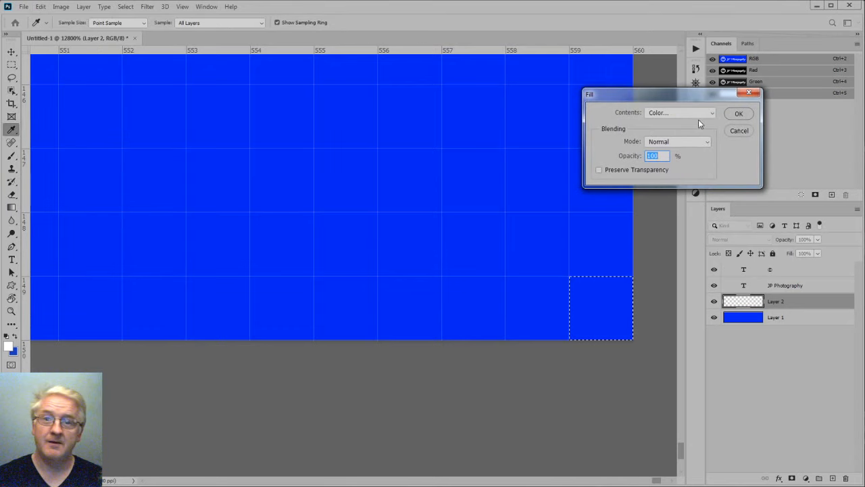
{"action": "left_click", "coordinate": [662, 114]}
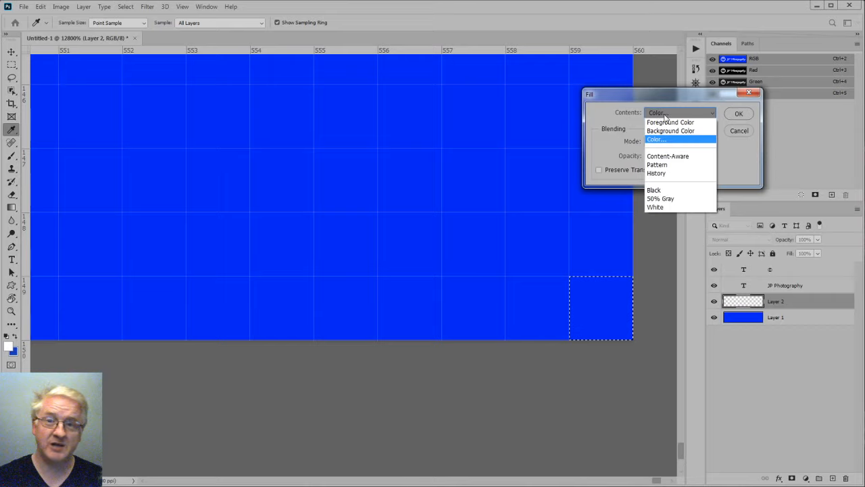
{"action": "left_click", "coordinate": [656, 207]}
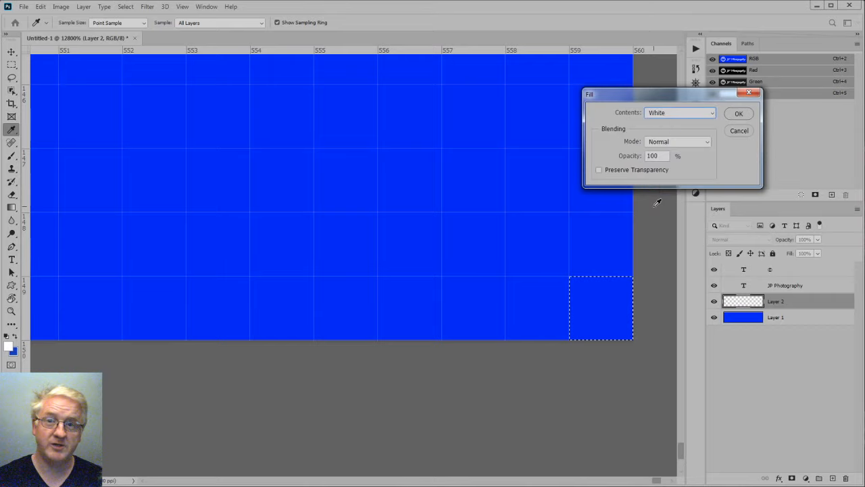
{"action": "left_click", "coordinate": [734, 119]}
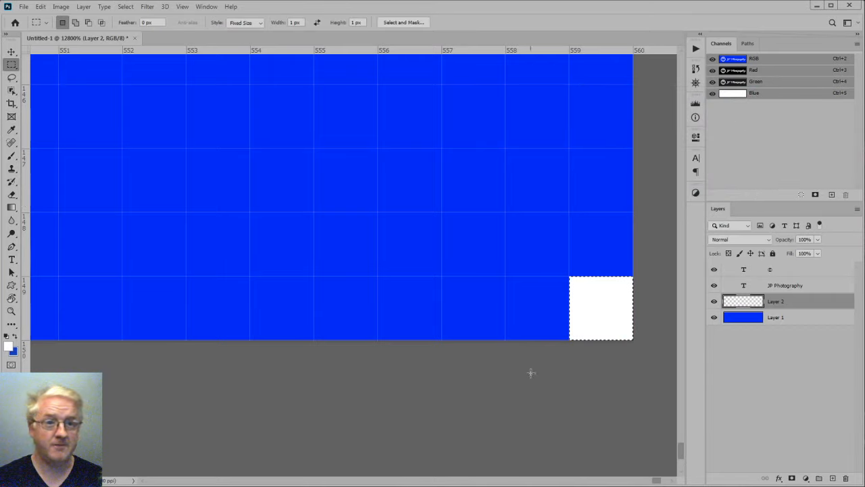
{"action": "key", "text": "Left"}
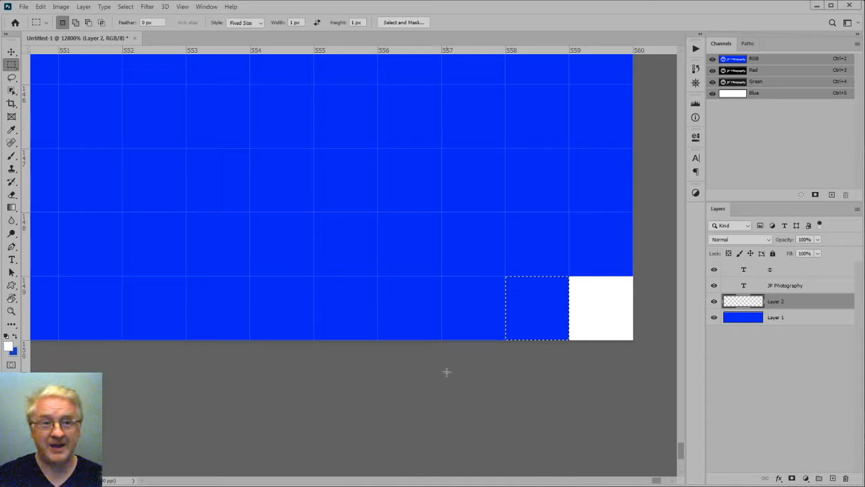
- Select the single pixel in the banner's lower-left corner with the 1 px fixed-size rectangular marquee
{"action": "double_click", "coordinate": [10, 313]}
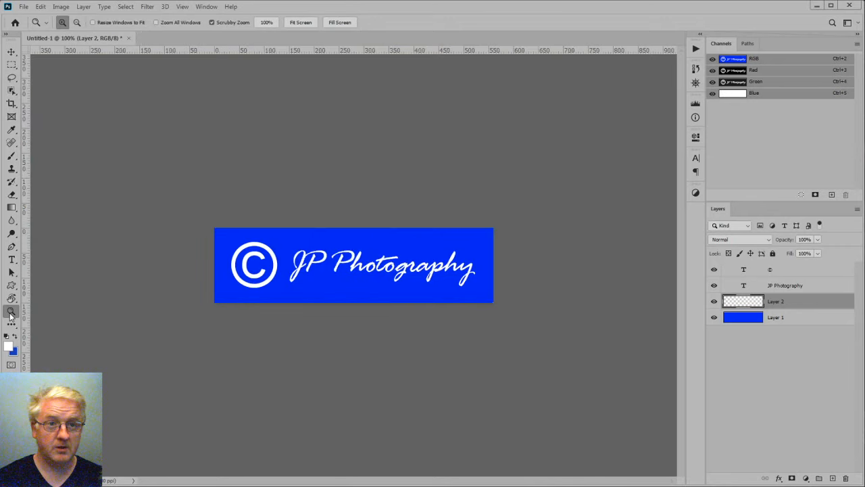
{"action": "left_click", "coordinate": [202, 303]}
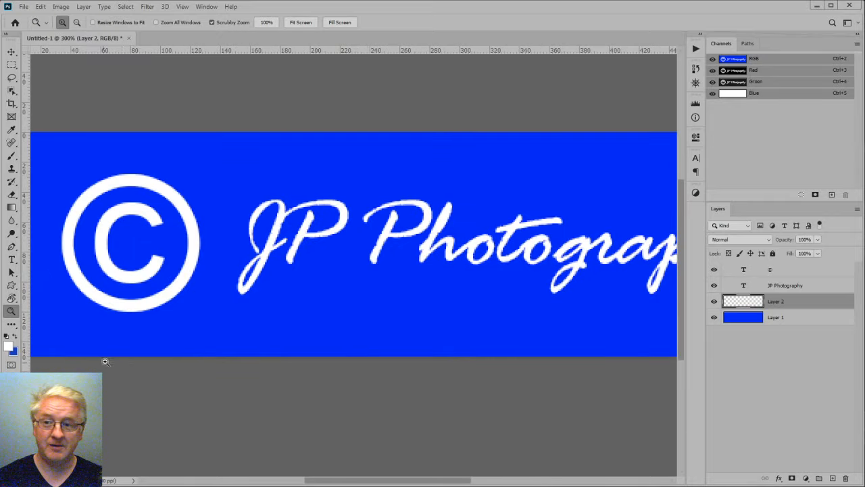
{"action": "left_click", "coordinate": [55, 374]}
{"action": "left_click", "coordinate": [55, 374]}
{"action": "left_click", "coordinate": [55, 374]}
{"action": "left_click", "coordinate": [55, 374]}
{"action": "left_click", "coordinate": [54, 374]}
{"action": "left_click", "coordinate": [54, 374]}
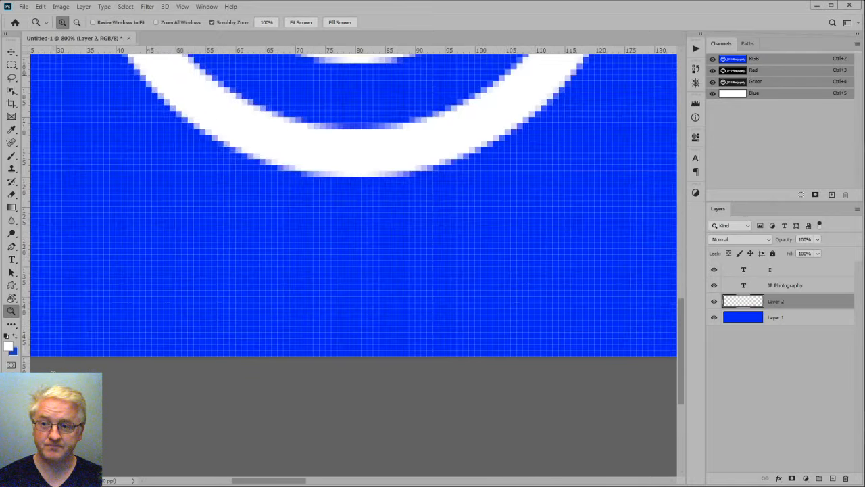
{"action": "left_click", "coordinate": [52, 373]}
{"action": "left_click", "coordinate": [53, 373]}
{"action": "left_click", "coordinate": [52, 374]}
{"action": "left_click", "coordinate": [53, 374]}
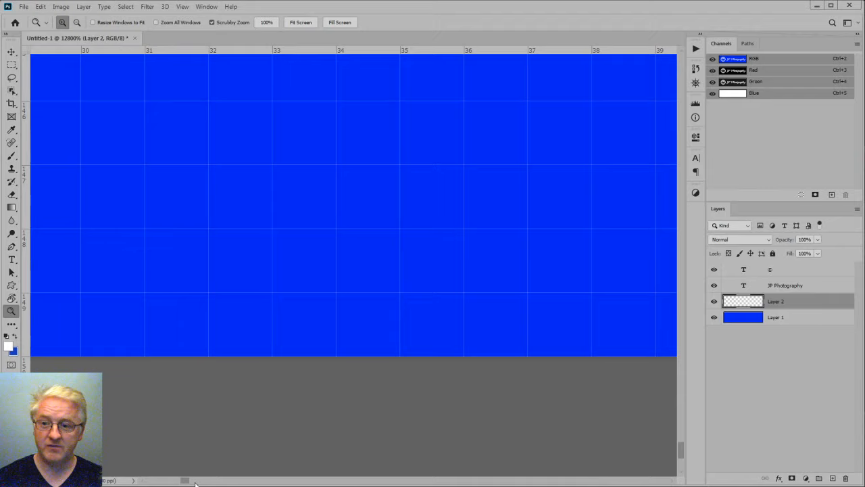
{"action": "left_click_drag", "start_coordinate": [185, 481], "coordinate": [136, 483]}
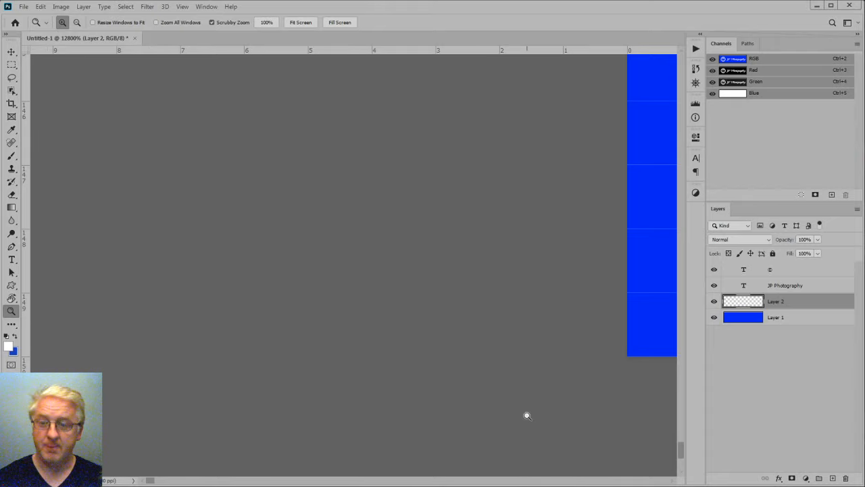
{"action": "left_click_drag", "start_coordinate": [530, 408], "coordinate": [340, 359]}
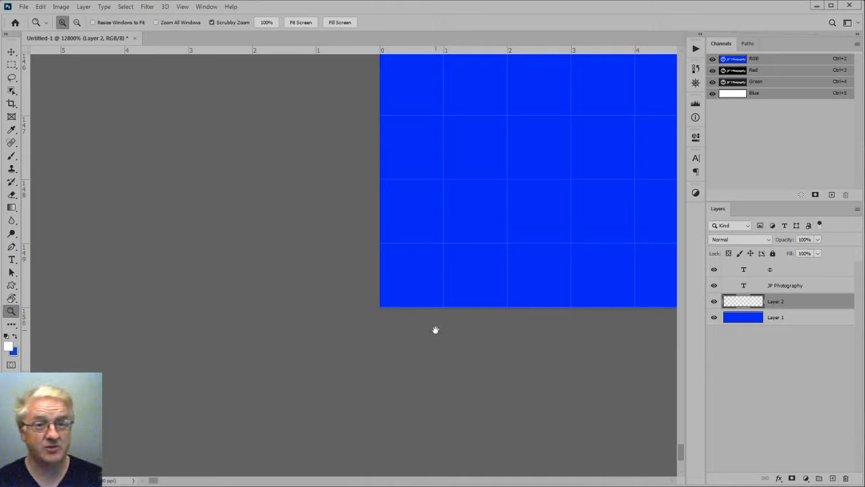
{"action": "left_click_drag", "start_coordinate": [435, 330], "coordinate": [264, 345]}
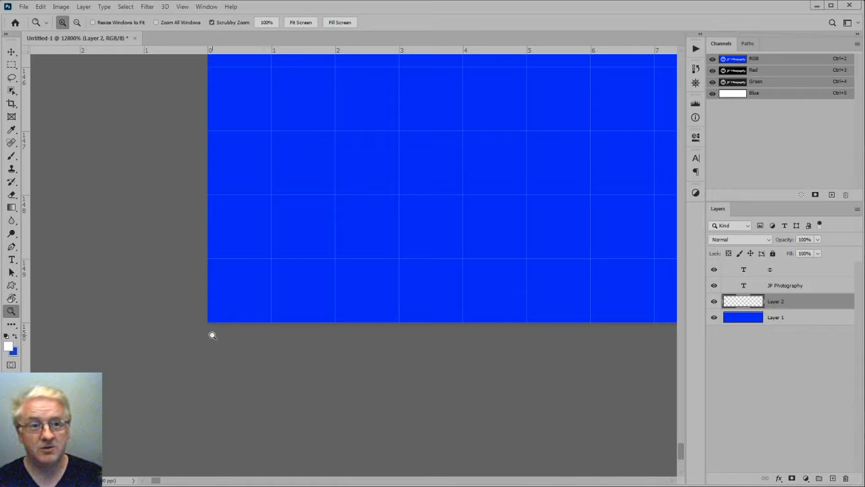
{"action": "key", "text": "m"}
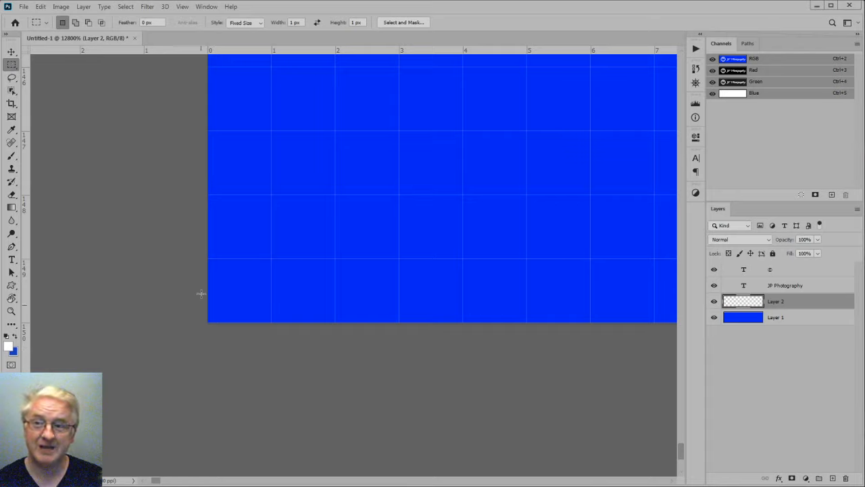
{"action": "left_click", "coordinate": [174, 350]}
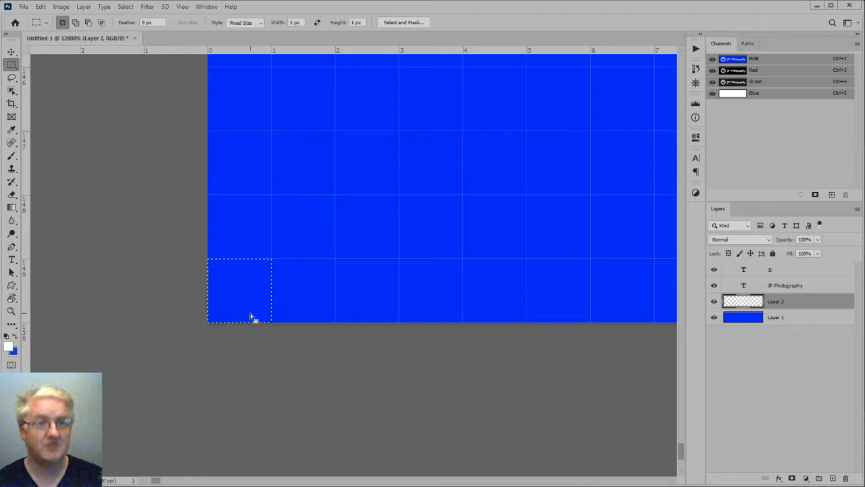
- Fill the selected single pixel in the banner's lower-left corner with white on Layer 2
{"action": "left_click", "coordinate": [40, 6]}
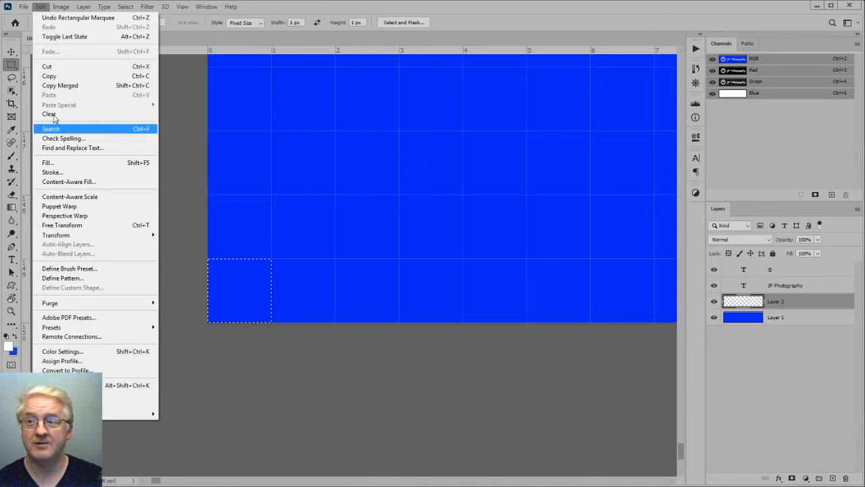
{"action": "left_click", "coordinate": [47, 163]}
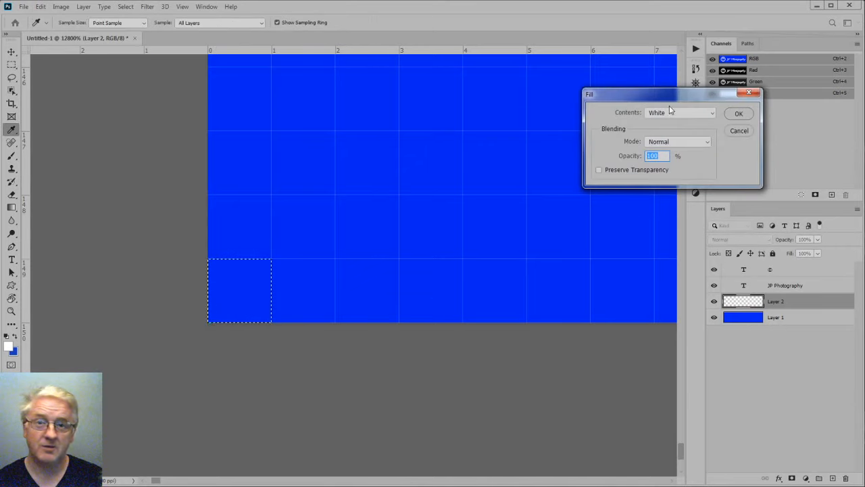
{"action": "left_click", "coordinate": [740, 114]}
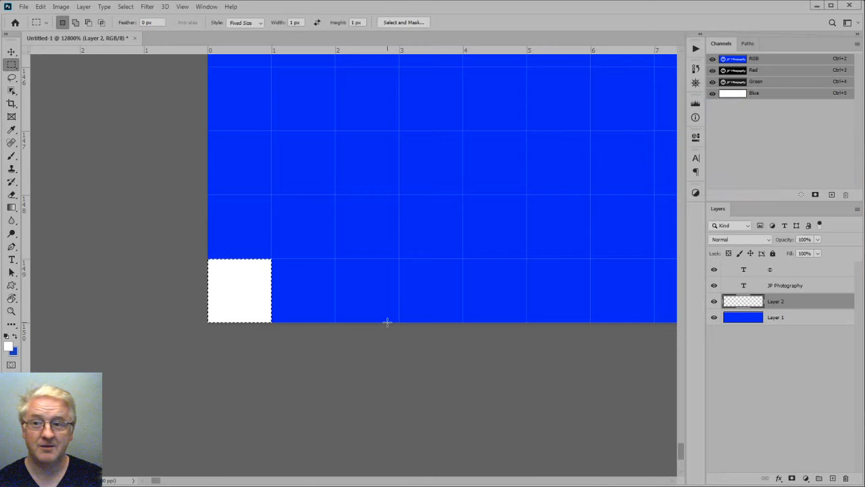
- Select the single pixel in the banner's upper-left corner with the fixed-size rectangular marquee and fill it with white on Layer 2
{"action": "double_click", "coordinate": [11, 311]}
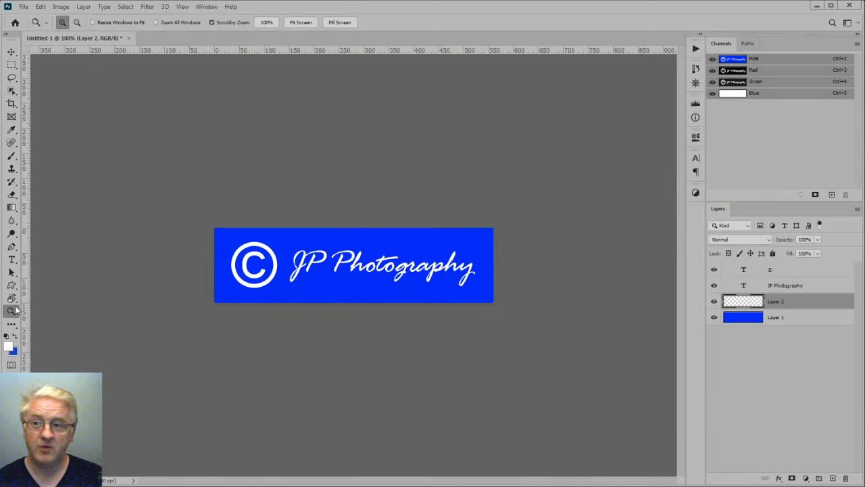
{"action": "left_click", "coordinate": [205, 215]}
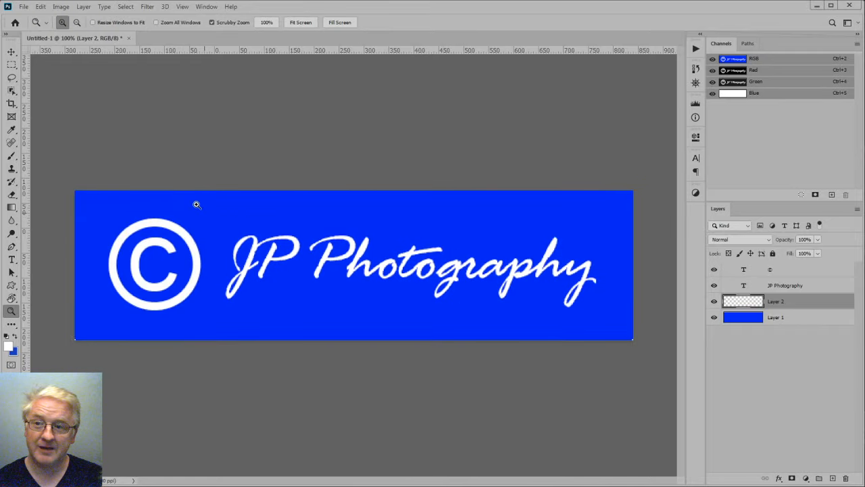
{"action": "left_click", "coordinate": [47, 108]}
{"action": "left_click", "coordinate": [42, 115]}
{"action": "left_click", "coordinate": [43, 115]}
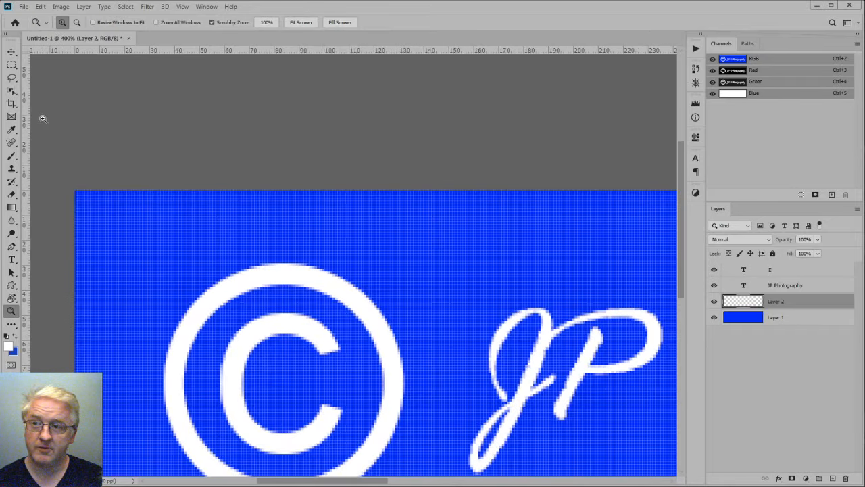
{"action": "left_click", "coordinate": [44, 160]}
{"action": "left_click_drag", "start_coordinate": [44, 159], "coordinate": [44, 159]}
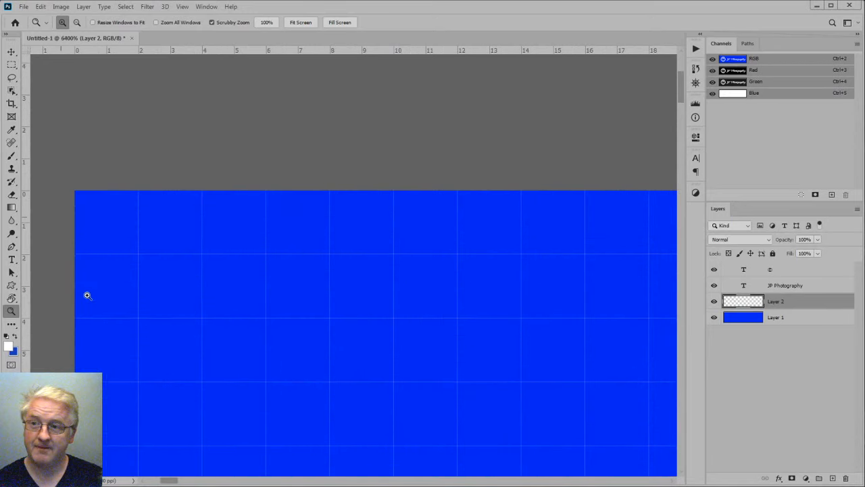
{"action": "left_click", "coordinate": [12, 64]}
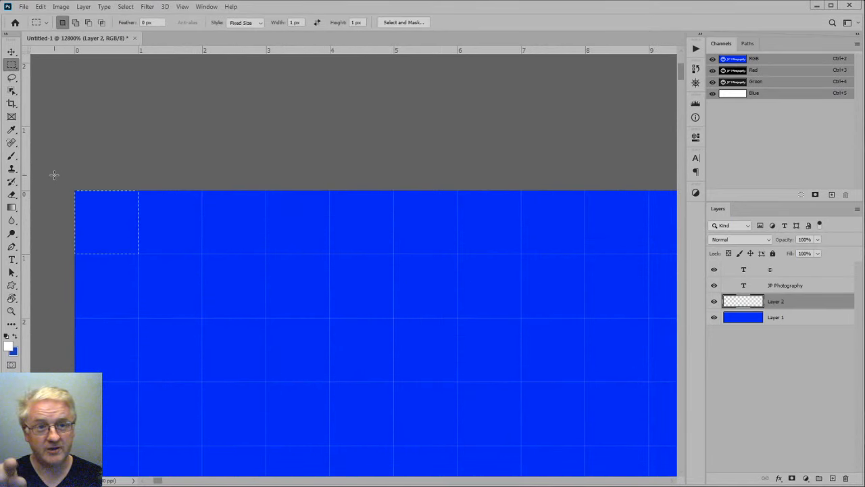
{"action": "left_click", "coordinate": [40, 6]}
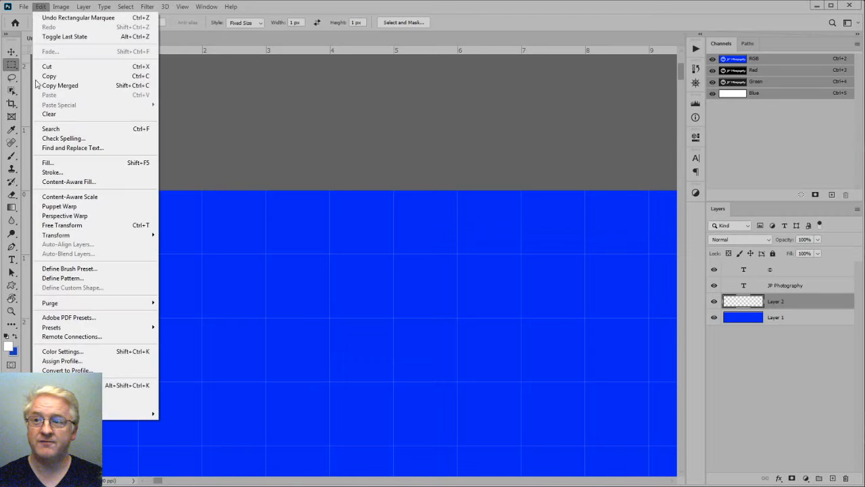
{"action": "left_click", "coordinate": [47, 162]}
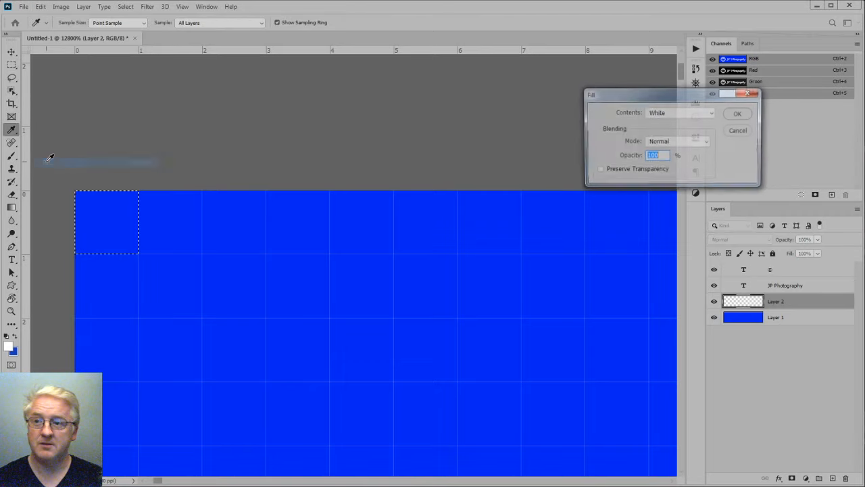
{"action": "left_click", "coordinate": [736, 114]}
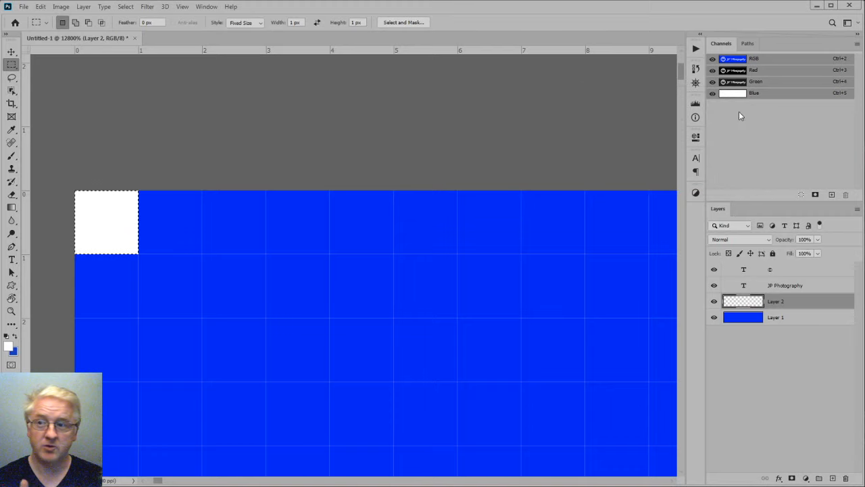
- Select the single pixel in the banner's upper-right corner, fill it with white on Layer 2, and deselect
{"action": "double_click", "coordinate": [10, 311]}
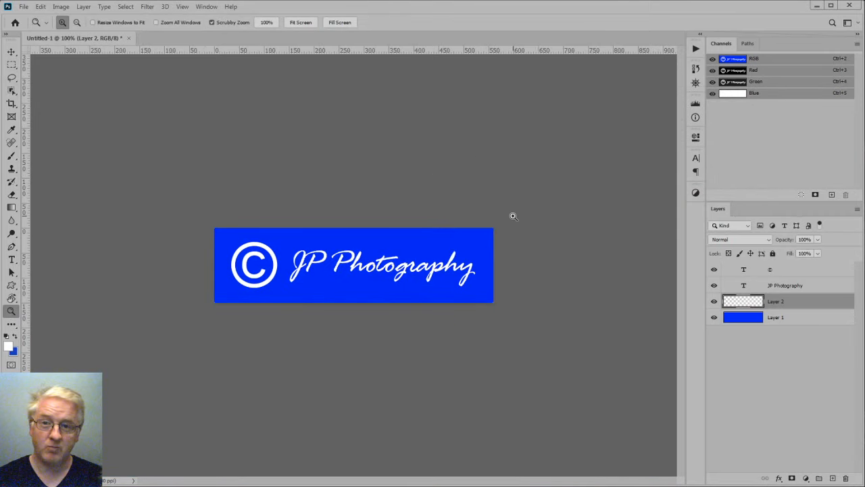
{"action": "left_click", "coordinate": [76, 22]}
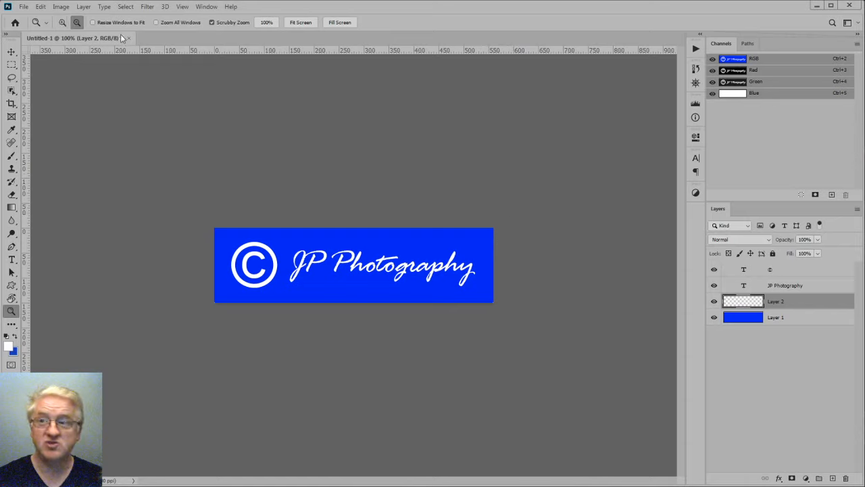
{"action": "left_click", "coordinate": [63, 22]}
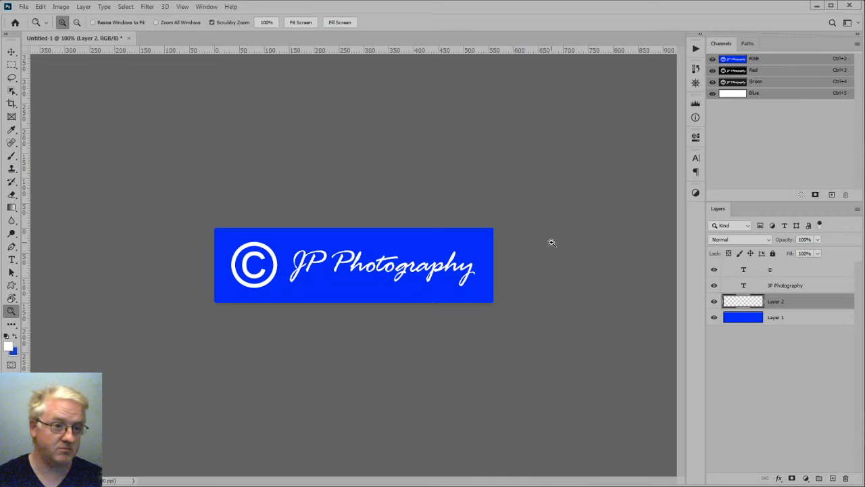
{"action": "left_click", "coordinate": [504, 216]}
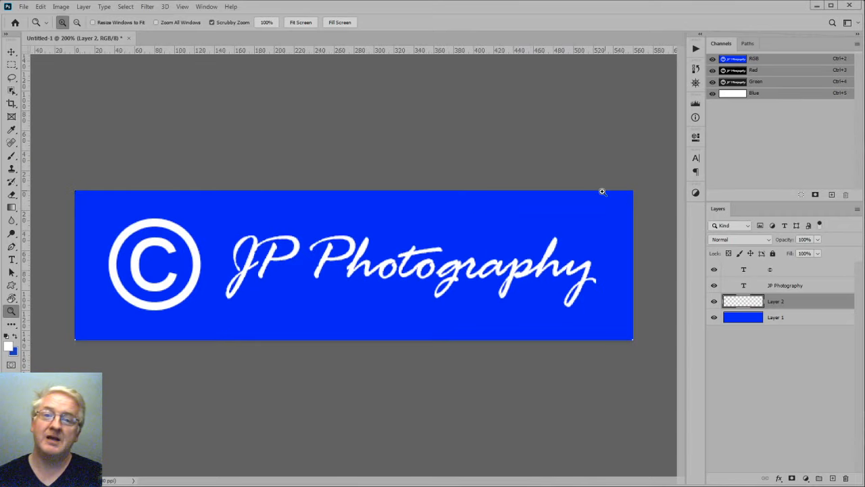
{"action": "left_click", "coordinate": [661, 173]}
{"action": "left_click", "coordinate": [663, 171]}
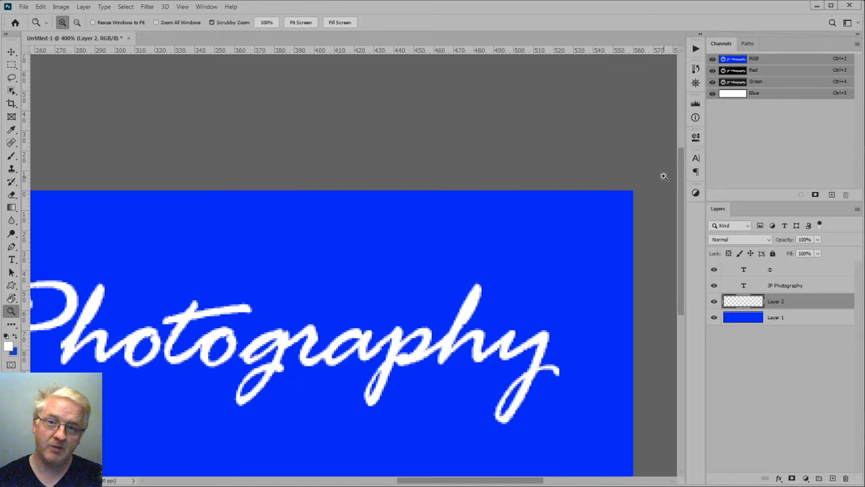
{"action": "left_click", "coordinate": [663, 169]}
{"action": "left_click", "coordinate": [663, 169]}
{"action": "left_click", "coordinate": [664, 170]}
{"action": "left_click", "coordinate": [663, 170]}
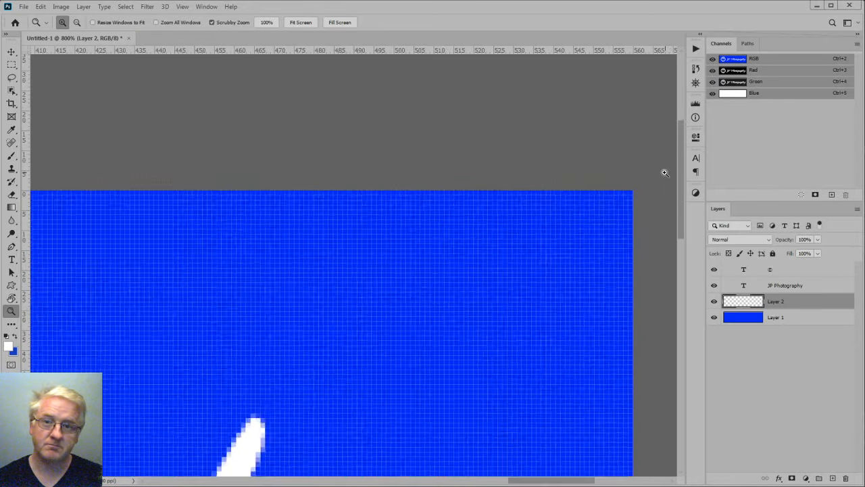
{"action": "left_click", "coordinate": [660, 169]}
{"action": "left_click", "coordinate": [659, 169]}
{"action": "left_click", "coordinate": [11, 64]}
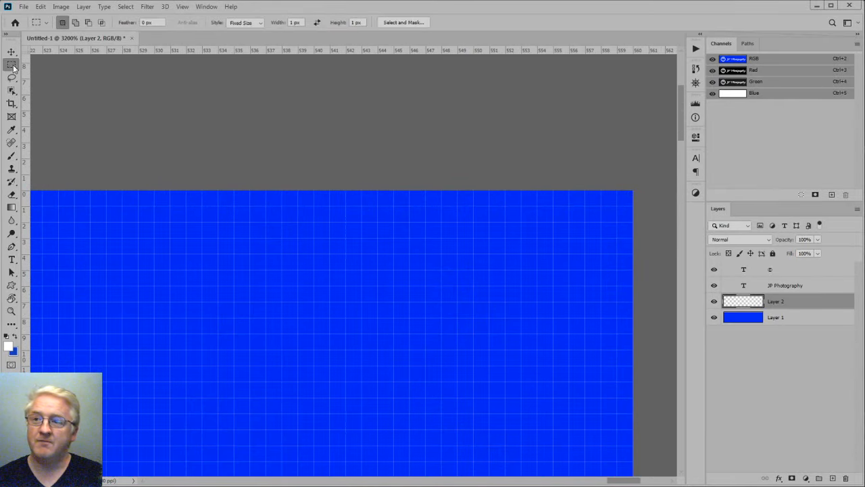
{"action": "left_click", "coordinate": [621, 195]}
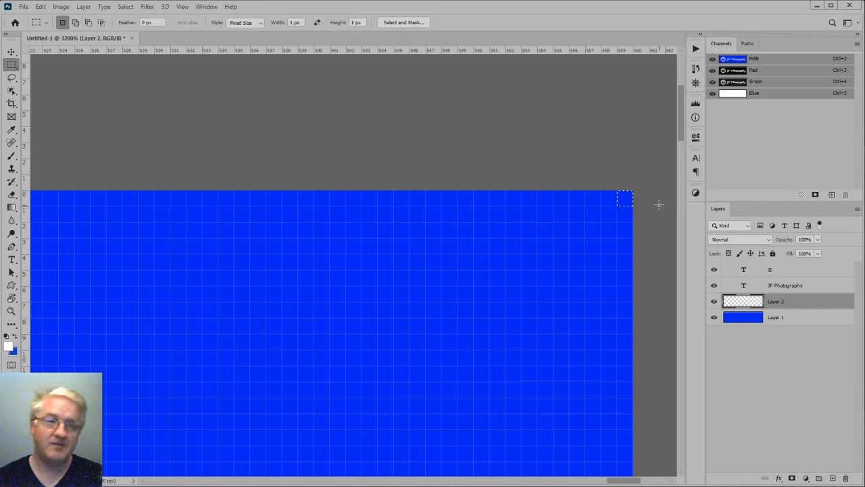
{"action": "left_click", "coordinate": [40, 7]}
{"action": "left_click", "coordinate": [47, 162]}
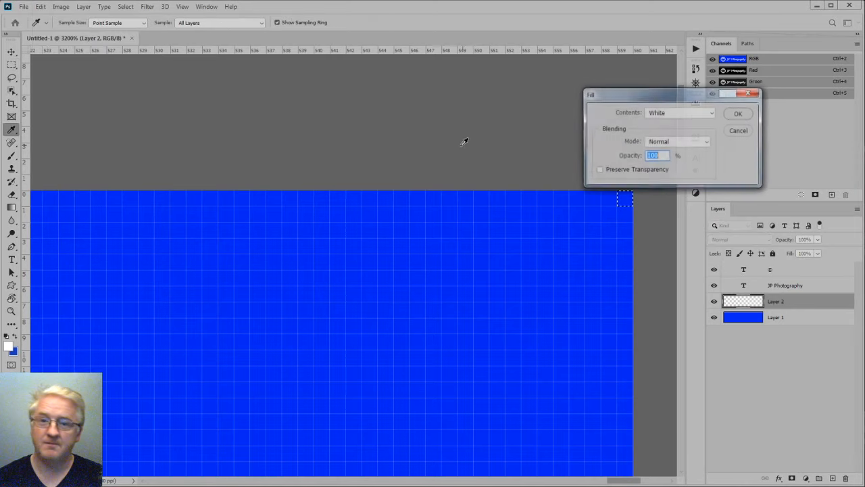
{"action": "left_click", "coordinate": [740, 114]}
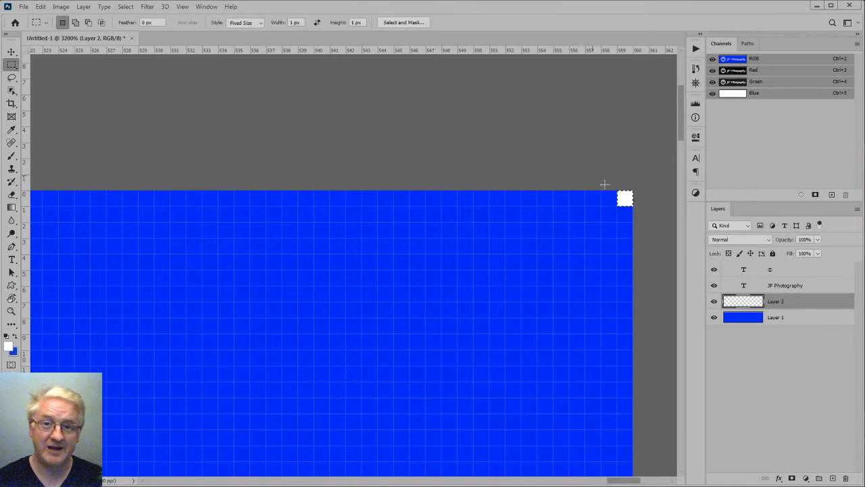
{"action": "left_click", "coordinate": [126, 8]}
{"action": "left_click", "coordinate": [131, 27]}
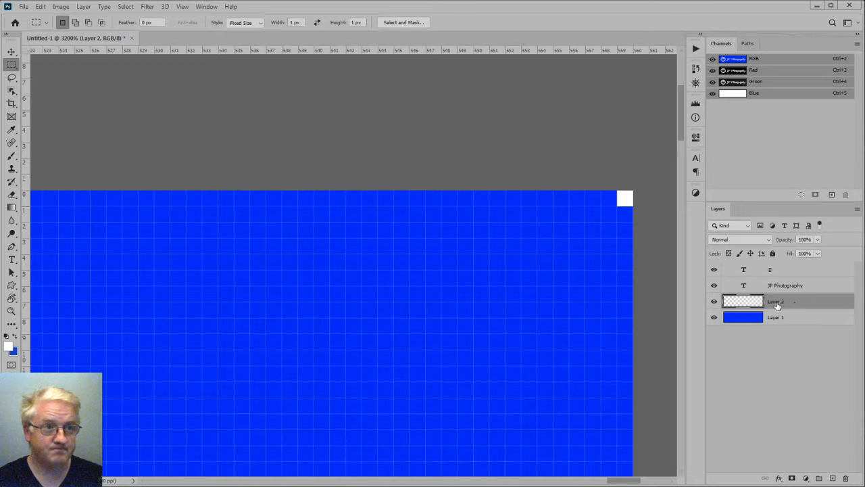
- Toggle Layer 2's visibility to compare the banner's upper-right corner with and without its white pixel
{"action": "left_click", "coordinate": [715, 306]}
{"action": "left_click", "coordinate": [715, 306]}
{"action": "left_click", "coordinate": [715, 305]}
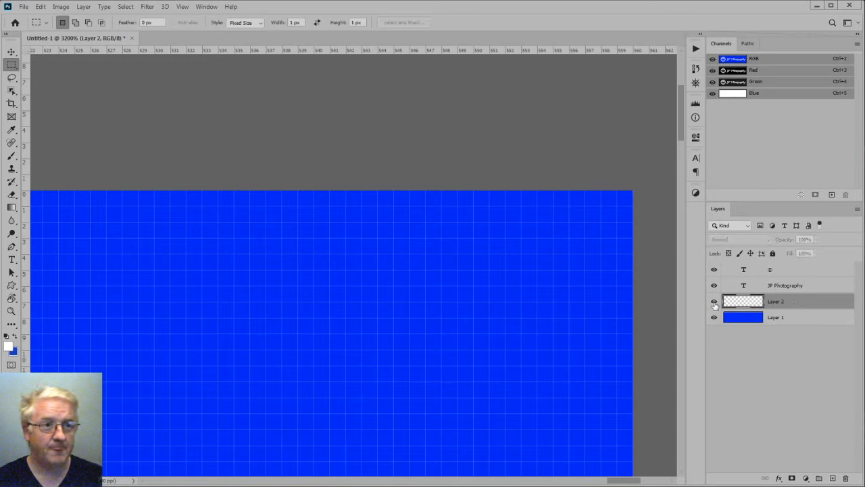
{"action": "left_click", "coordinate": [714, 305]}
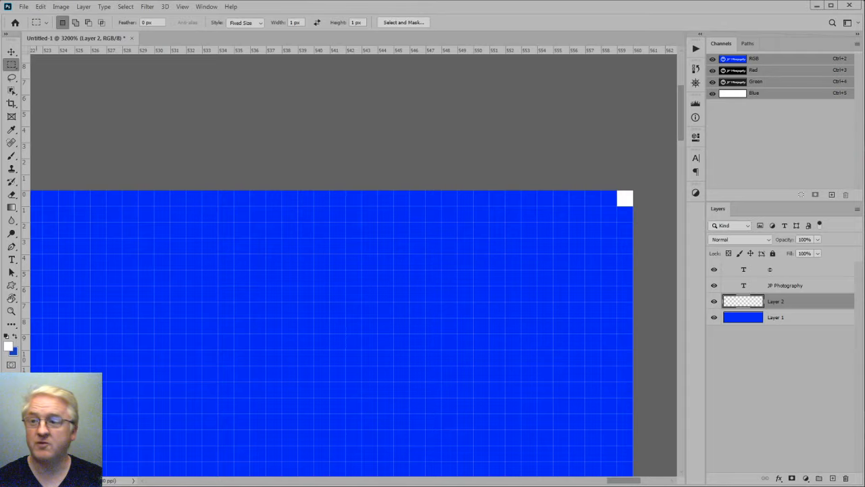
- Examine the whole banner at 200% with Layer 2 hidden and shown to compare how noticeable the corner pixels are
{"action": "scroll", "coordinate": [230, 345], "scroll_direction": "down", "scroll_amount": 3}
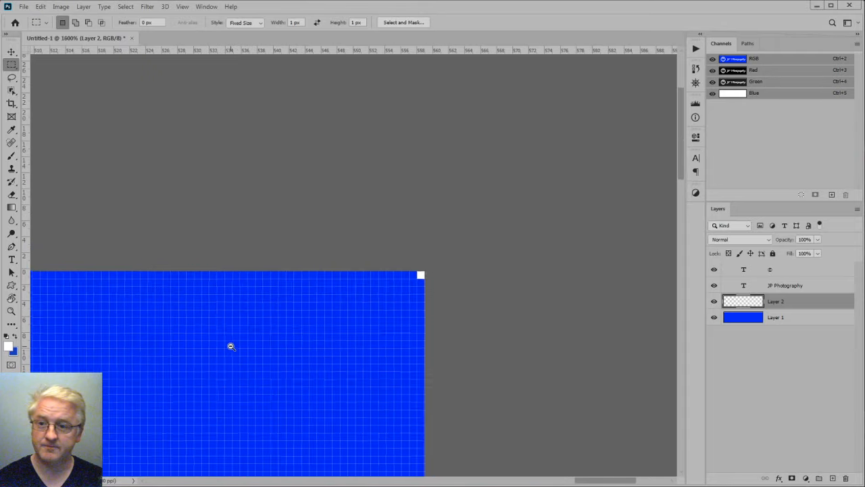
{"action": "left_click_drag", "start_coordinate": [230, 346], "coordinate": [358, 258]}
{"action": "scroll", "coordinate": [258, 340], "scroll_direction": "down", "scroll_amount": 1}
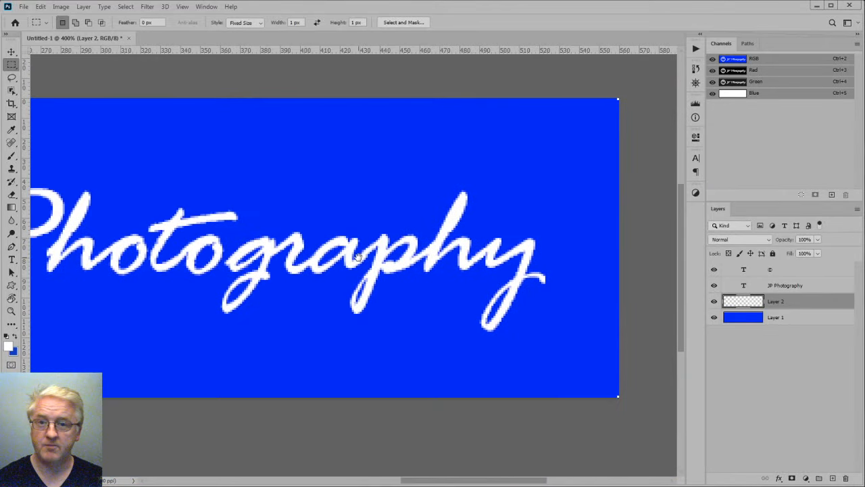
{"action": "scroll", "coordinate": [320, 280], "scroll_direction": "down", "scroll_amount": 1}
{"action": "left_click_drag", "start_coordinate": [276, 274], "coordinate": [407, 274]}
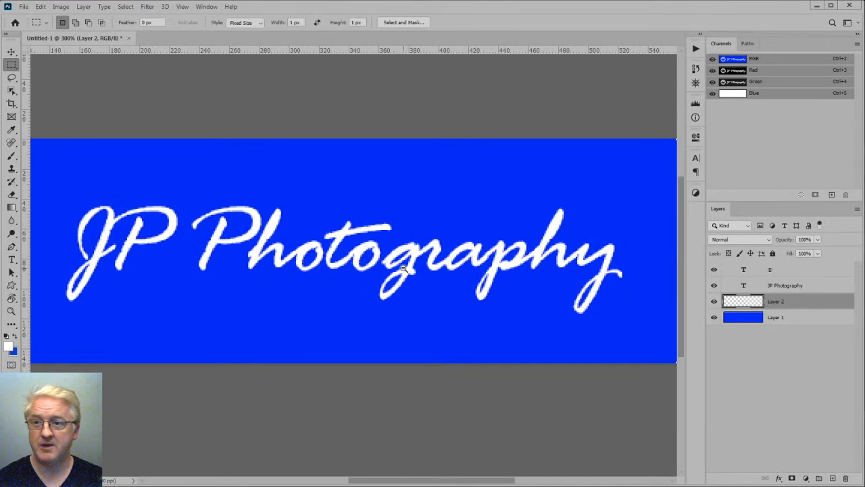
{"action": "scroll", "coordinate": [546, 289], "scroll_direction": "down", "scroll_amount": 1}
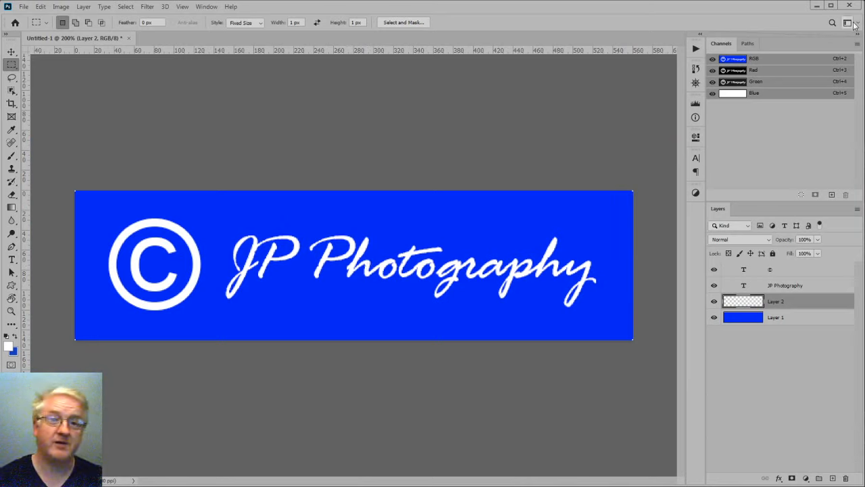
{"action": "left_click", "coordinate": [713, 303]}
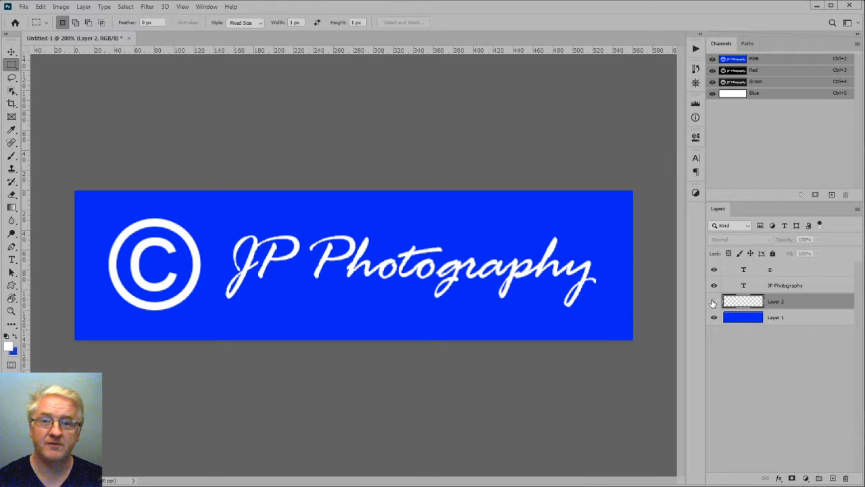
{"action": "left_click", "coordinate": [713, 303]}
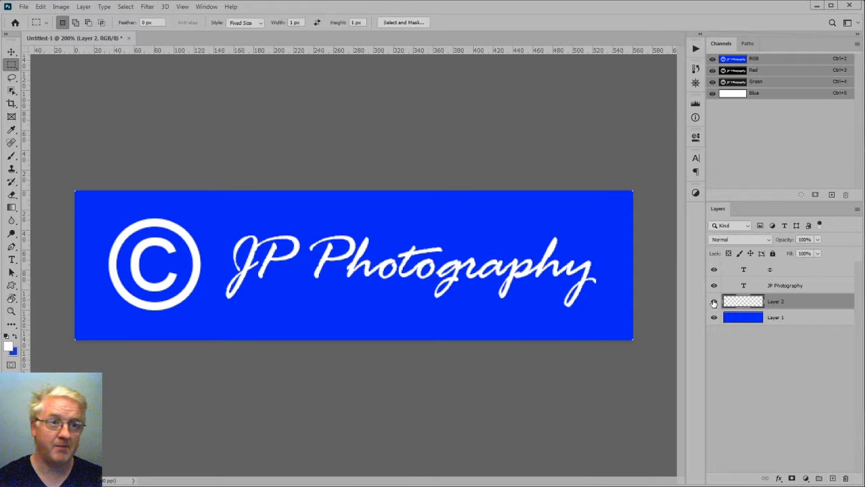
- Inspect the banner's lower-right corner pixel up close while toggling Layer 2 off and on
{"action": "scroll", "coordinate": [643, 348], "scroll_direction": "up", "scroll_amount": 2}
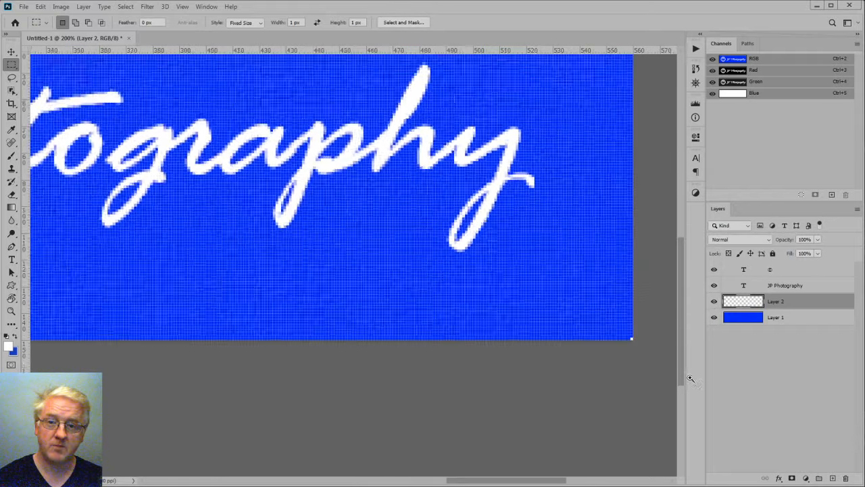
{"action": "scroll", "coordinate": [691, 378], "scroll_direction": "up", "scroll_amount": 5}
{"action": "left_click", "coordinate": [713, 303]}
{"action": "left_click", "coordinate": [712, 302]}
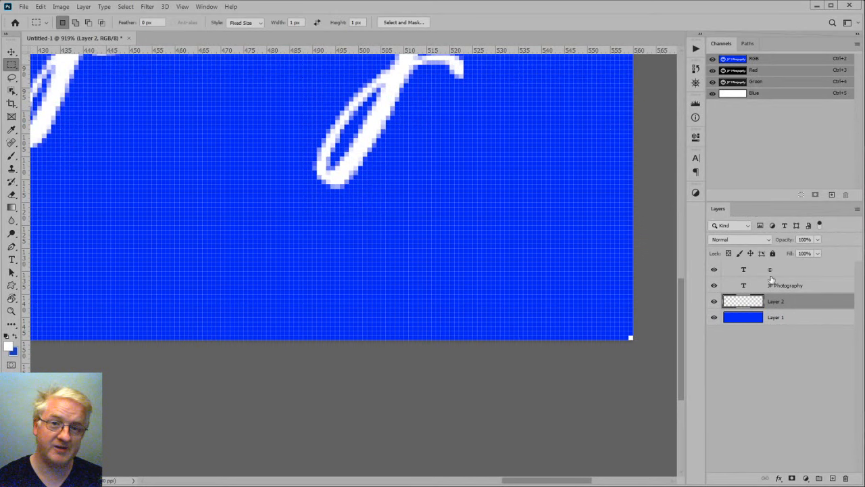
- Reduce Layer 2's opacity to 1% and inspect the banner's lower-right corner up close
{"action": "left_click", "coordinate": [817, 240]}
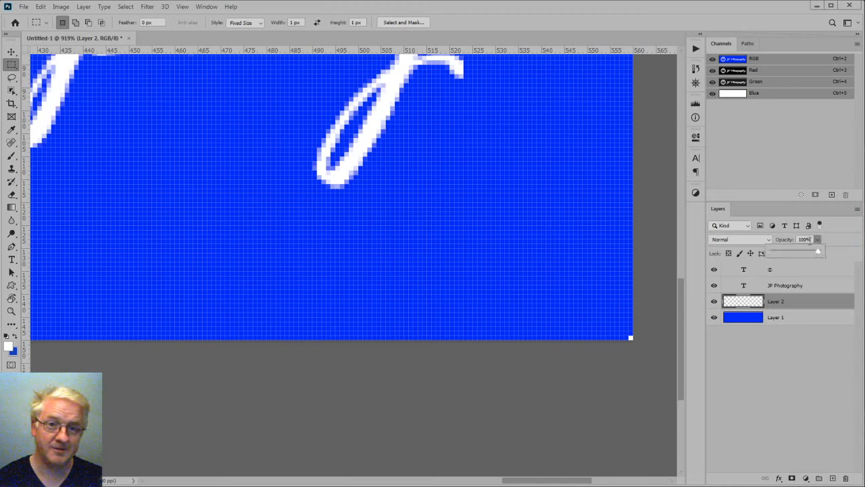
{"action": "key", "text": "Return"}
{"action": "type", "text": "1"}
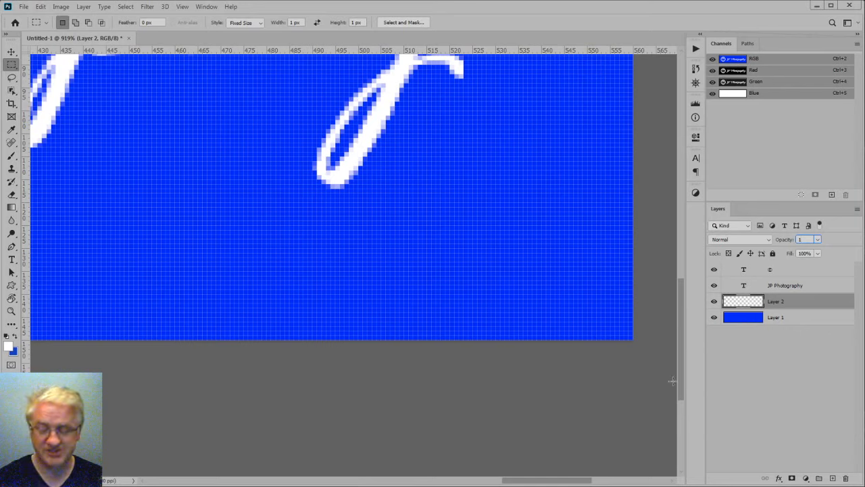
{"action": "left_click", "coordinate": [647, 356], "text": "ctrl"}
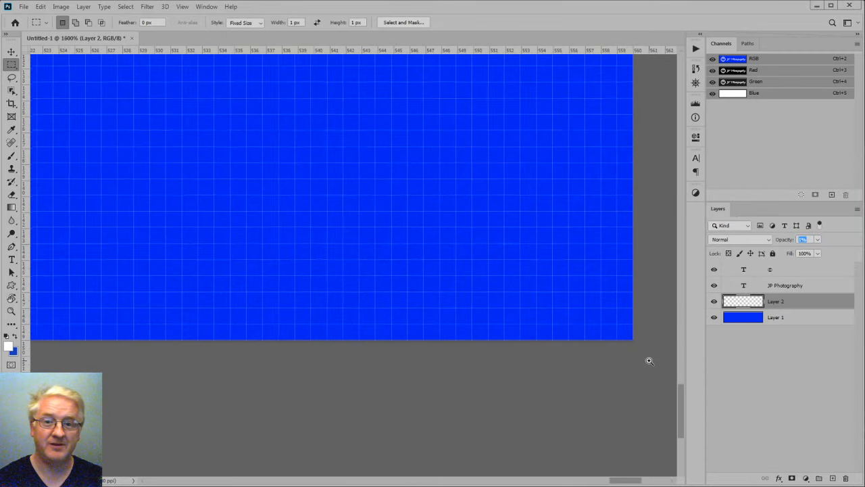
- Examine the banner's lower-right corner pixel at 12800% and the whole banner at 200% with Layer 2 at 1% opacity
{"action": "left_click_drag", "start_coordinate": [649, 360], "coordinate": [647, 358]}
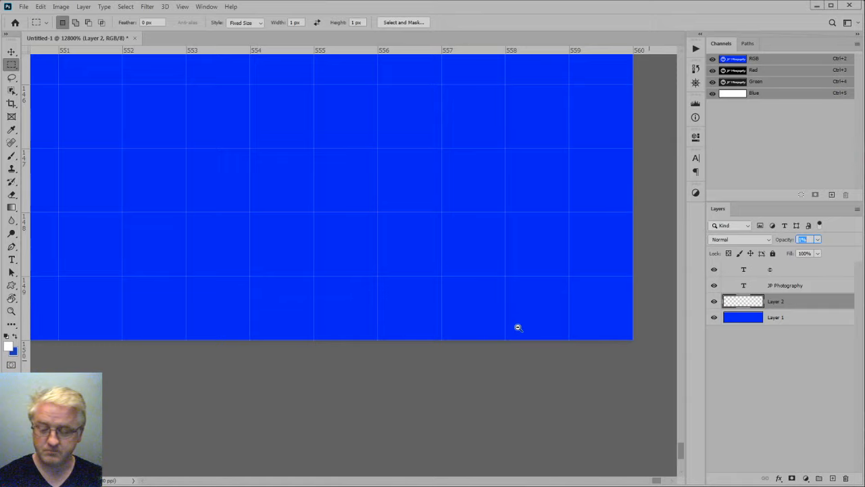
{"action": "scroll", "coordinate": [518, 325], "scroll_direction": "down", "scroll_amount": 5}
{"action": "scroll", "coordinate": [371, 230], "scroll_direction": "down", "scroll_amount": 4}
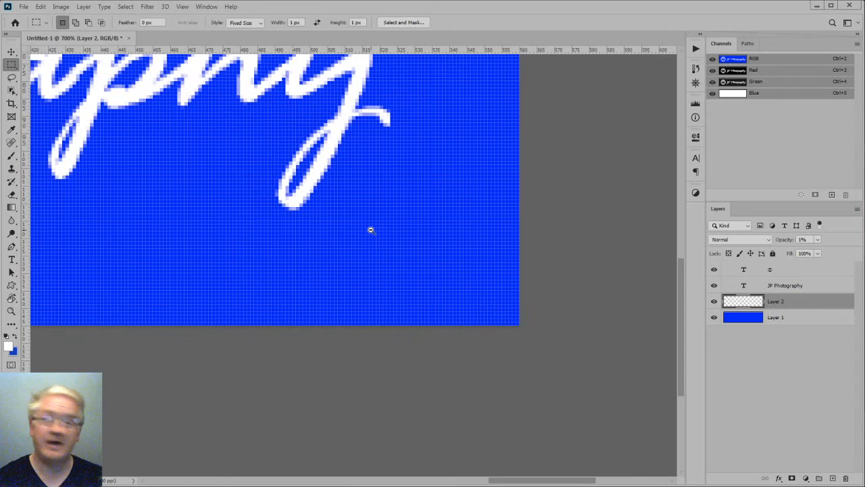
{"action": "left_click_drag", "start_coordinate": [349, 229], "coordinate": [381, 256]}
{"action": "scroll", "coordinate": [381, 257], "scroll_direction": "down", "scroll_amount": 3}
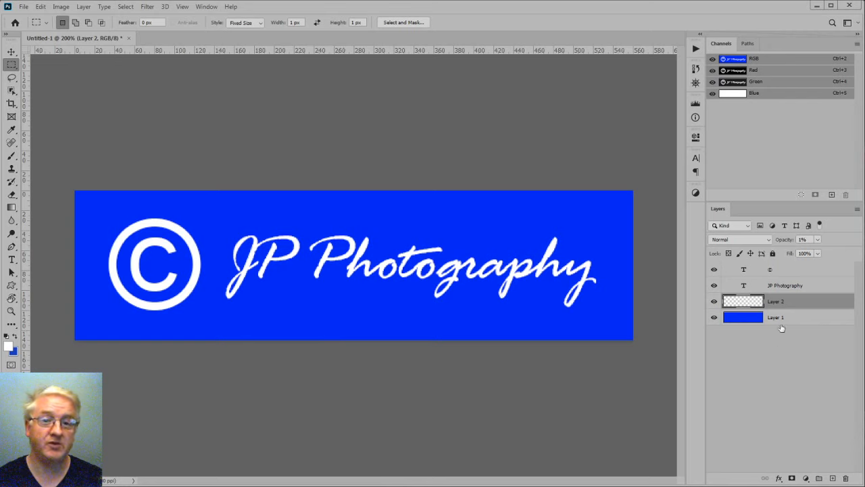
- Hide Layer 1 to view the white text on transparency, and show Layer 1 again
{"action": "left_click", "coordinate": [713, 318]}
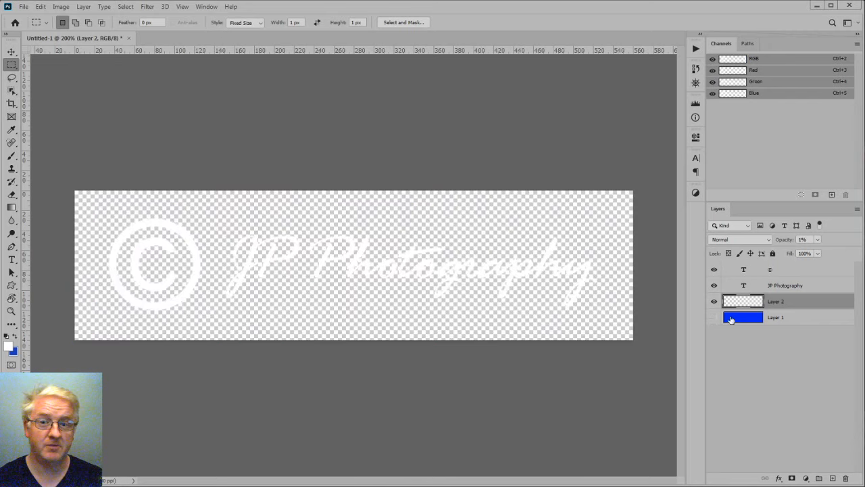
{"action": "left_click", "coordinate": [743, 318]}
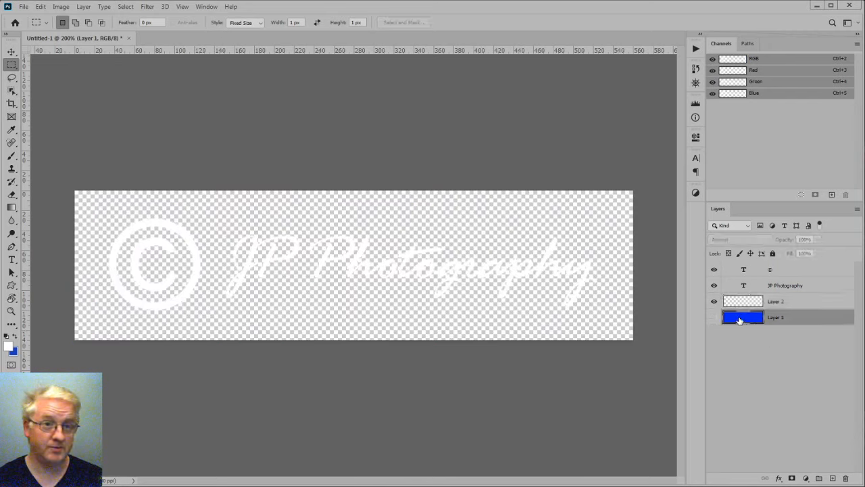
{"action": "left_click", "coordinate": [714, 318]}
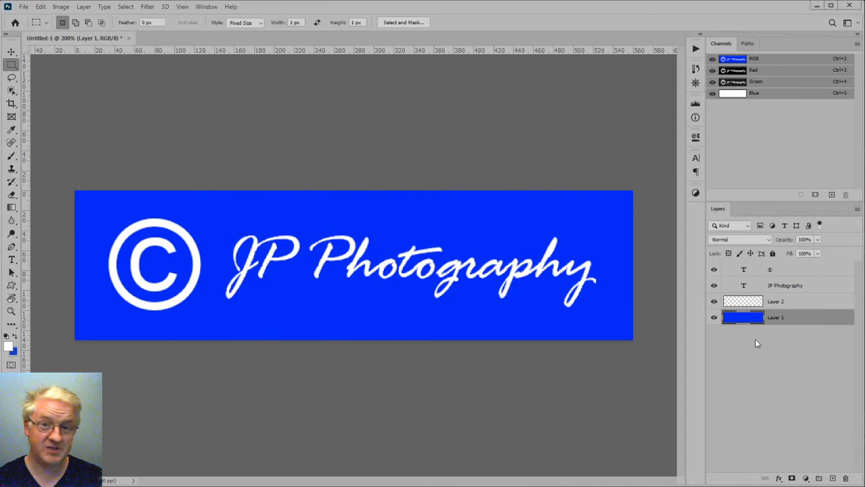
- Try deleting the blue Layer 1 from the banner, and undo the deletion
{"action": "left_click_drag", "start_coordinate": [742, 319], "coordinate": [845, 479]}
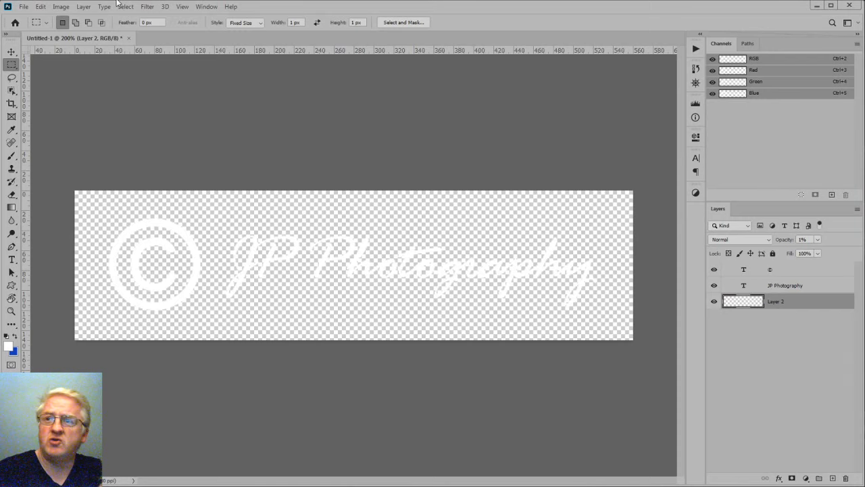
{"action": "left_click", "coordinate": [41, 8]}
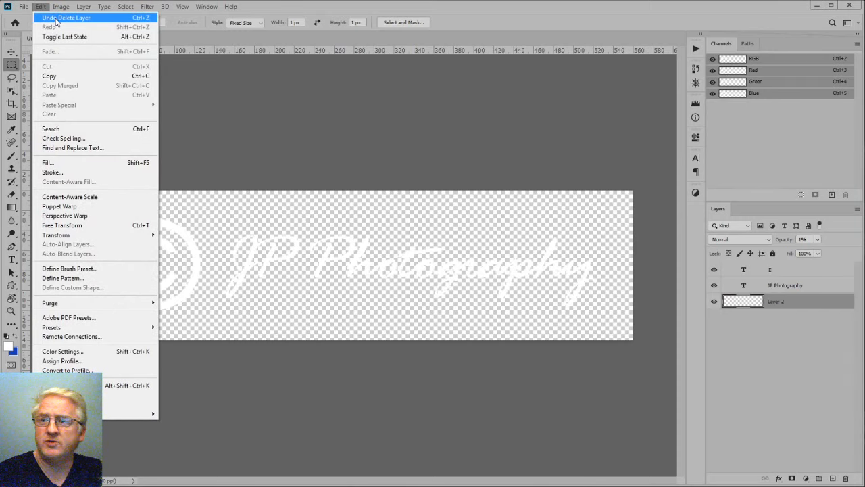
{"action": "left_click", "coordinate": [56, 19]}
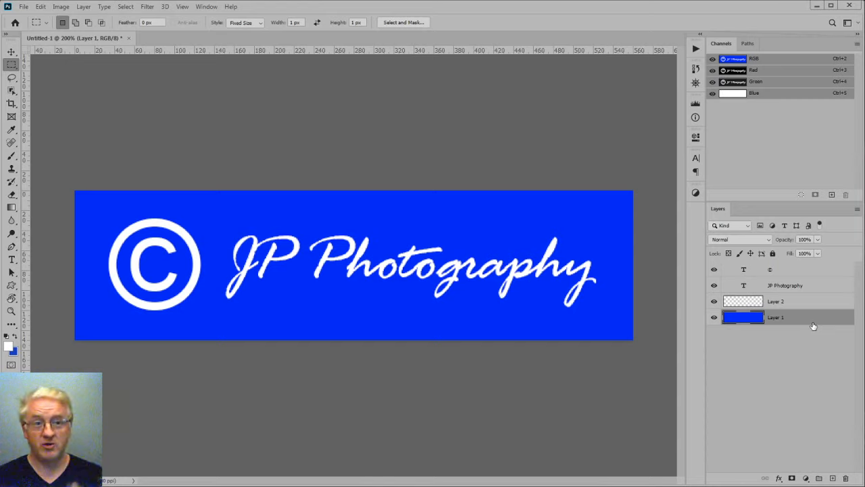
- Add a drop shadow to the JP Photography text layer and set its angle to 120 degrees
{"action": "left_click", "coordinate": [803, 287]}
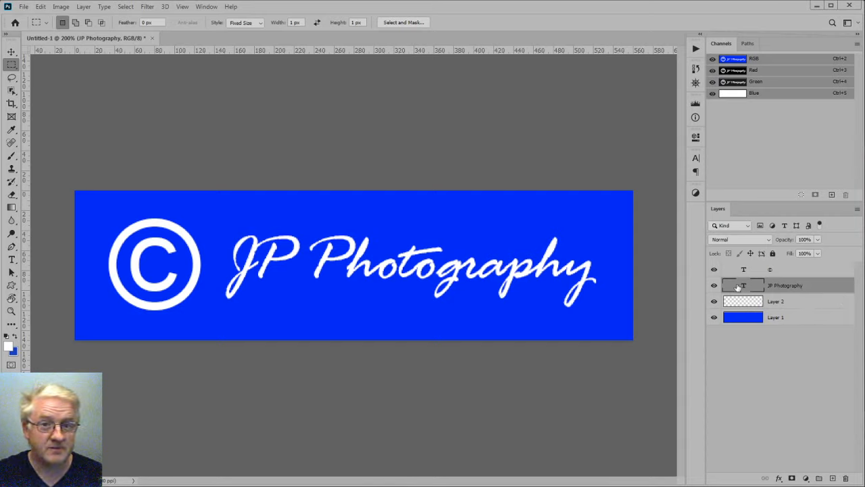
{"action": "double_click", "coordinate": [831, 286]}
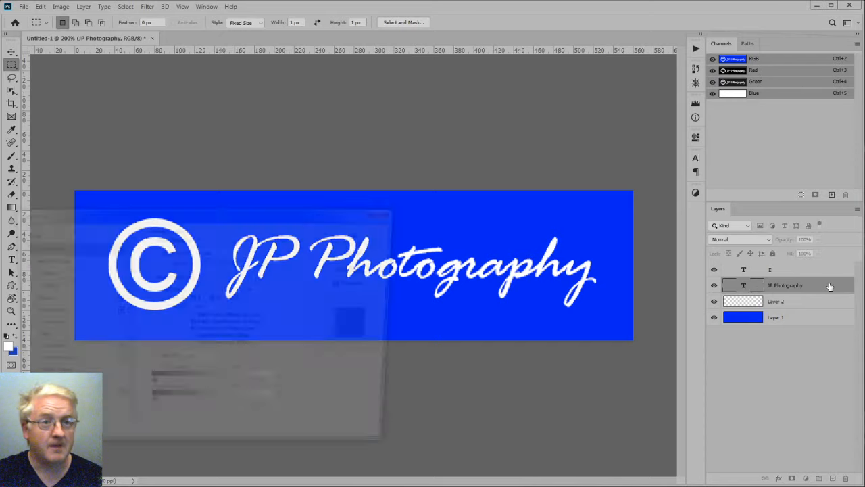
{"action": "left_click_drag", "start_coordinate": [463, 173], "coordinate": [643, 22]}
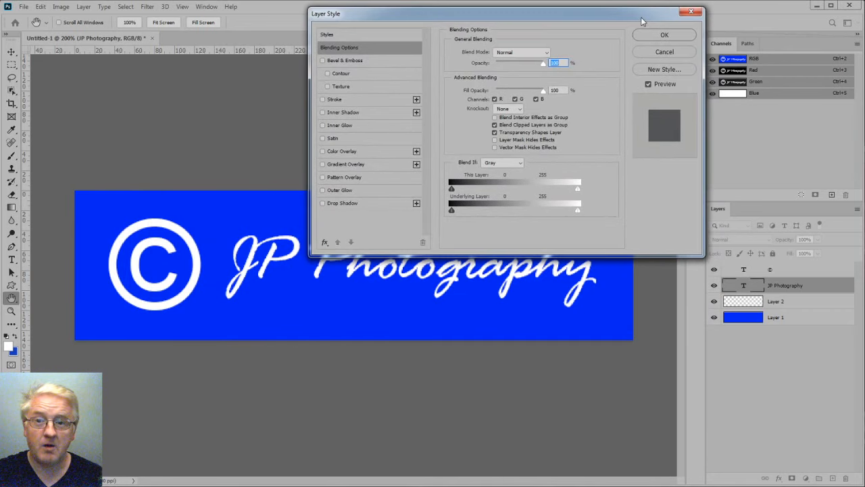
{"action": "left_click", "coordinate": [332, 203]}
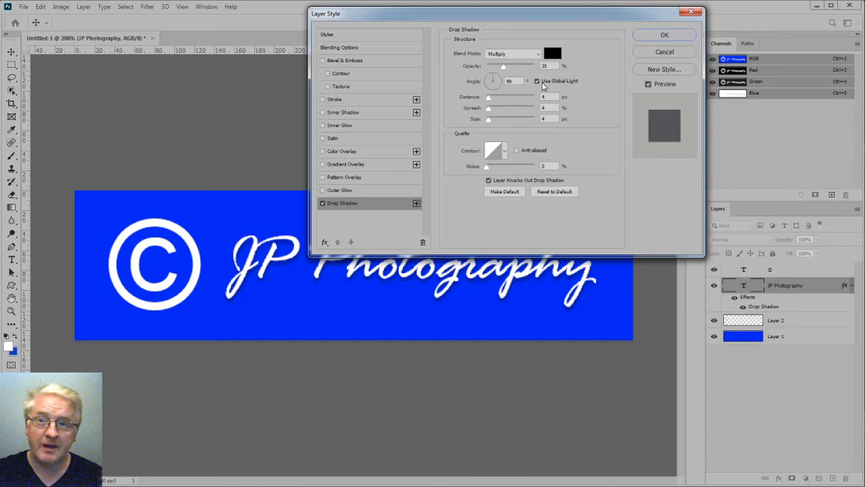
{"action": "double_click", "coordinate": [521, 81]}
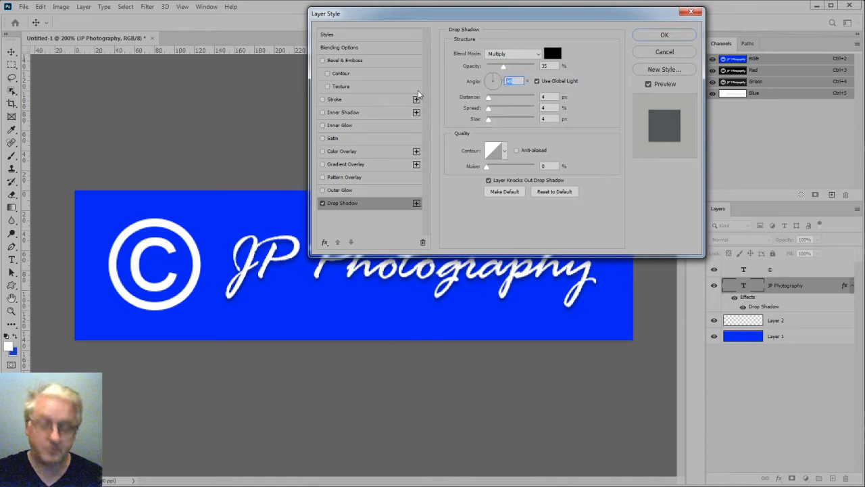
{"action": "left_click_drag", "start_coordinate": [496, 76], "coordinate": [489, 79]}
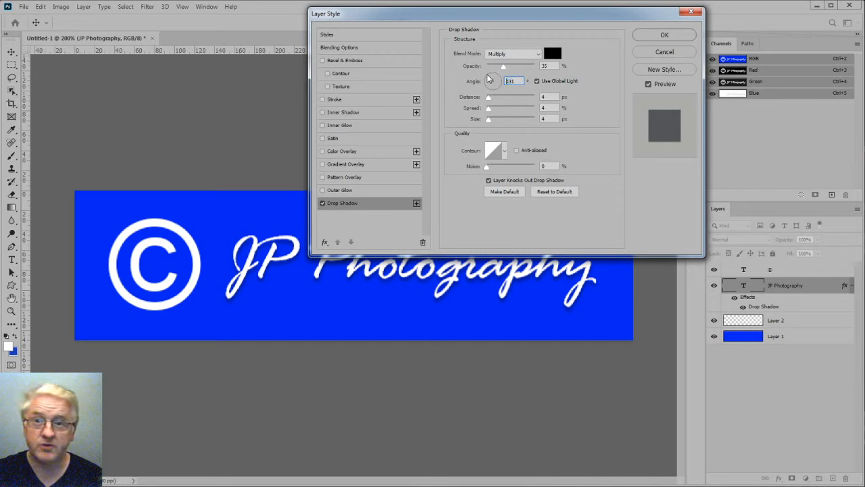
{"action": "type", "text": "120"}
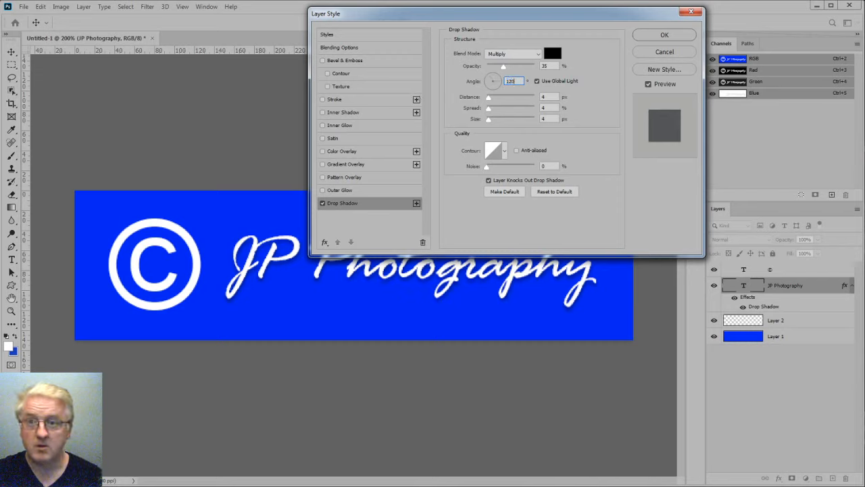
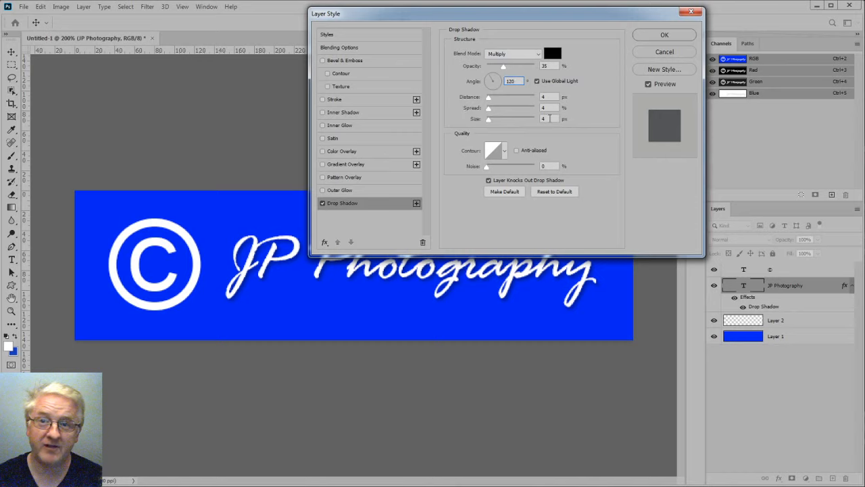
- Try larger distances for the text's drop shadow and bring the distance back to 4 px
{"action": "left_click", "coordinate": [549, 98]}
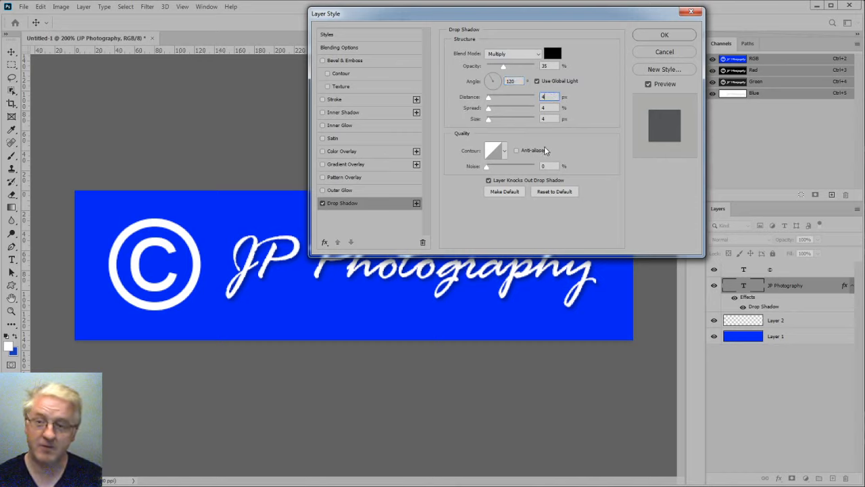
{"action": "key", "text": "Up"}
{"action": "key", "text": "Up"}
{"action": "key", "text": "Up"}
{"action": "key", "text": "Up"}
{"action": "key", "text": "Up"}
{"action": "key", "text": "Up"}
{"action": "key", "text": "Up"}
{"action": "key", "text": "Up"}
{"action": "key", "text": "Up"}
{"action": "key", "text": "Up"}
{"action": "key", "text": "Up"}
{"action": "key", "text": "Up"}
{"action": "key", "text": "Up"}
{"action": "key", "text": "Up"}
{"action": "key", "text": "Up"}
{"action": "key", "text": "Up"}
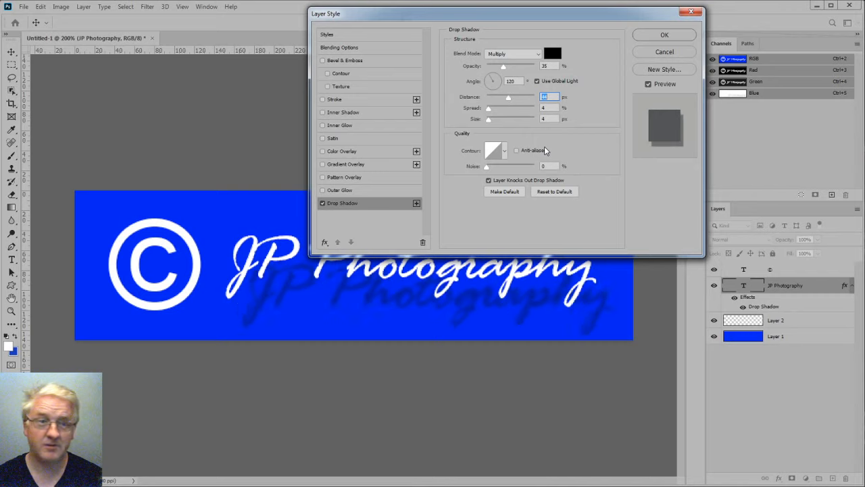
{"action": "key", "text": "Up"}
{"action": "key", "text": "Up"}
{"action": "key", "text": "Up"}
{"action": "key", "text": "Up"}
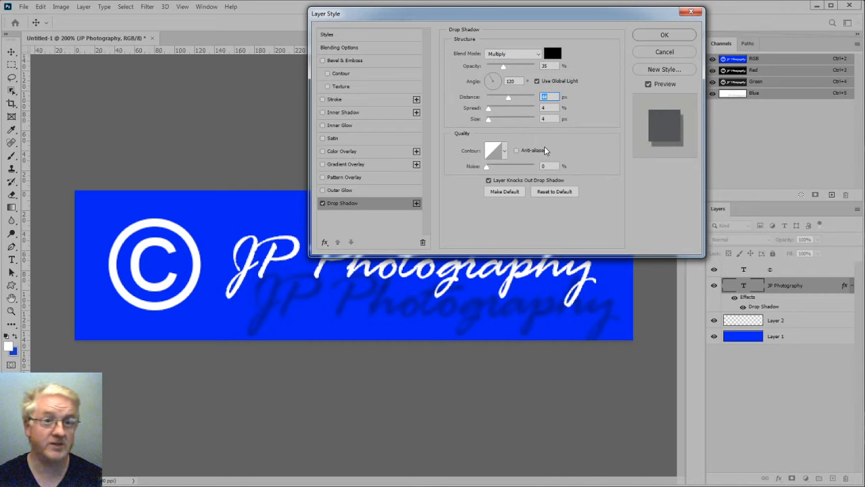
{"action": "key", "text": "Down"}
{"action": "key", "text": "Down"}
{"action": "key", "text": "Down"}
{"action": "key", "text": "Down"}
{"action": "key", "text": "Down"}
{"action": "key", "text": "Down"}
{"action": "key", "text": "Down"}
{"action": "key", "text": "Down"}
{"action": "key", "text": "Down"}
{"action": "key", "text": "Down"}
{"action": "key", "text": "Down"}
{"action": "key", "text": "Down"}
{"action": "key", "text": "Down"}
{"action": "key", "text": "Down"}
{"action": "key", "text": "Down"}
{"action": "key", "text": "Down"}
{"action": "key", "text": "Down"}
{"action": "key", "text": "Down"}
{"action": "key", "text": "Down"}
{"action": "key", "text": "Down"}
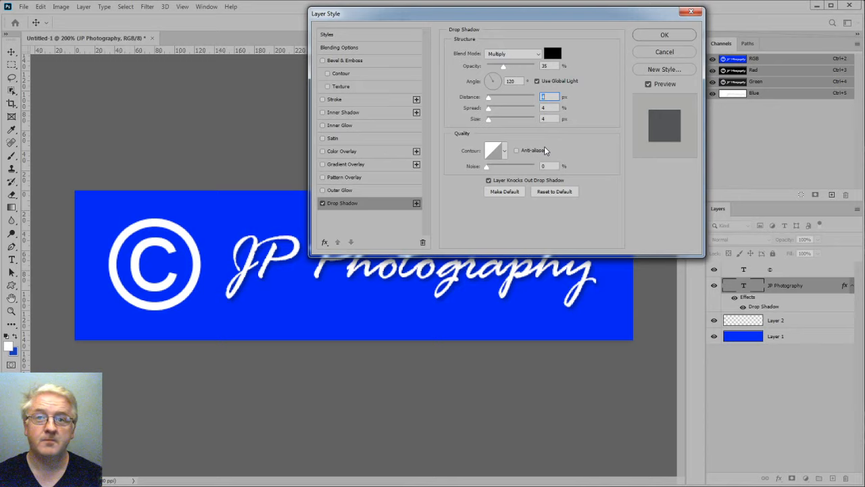
{"action": "type", "text": "4"}
- Try the drop shadow's spread up to 100% and lower it to 10%
{"action": "key", "text": "Tab"}
{"action": "key", "text": "Up"}
{"action": "key", "text": "Up"}
{"action": "key", "text": "Up"}
{"action": "key", "text": "Up"}
{"action": "key", "text": "Up"}
{"action": "key", "text": "Up"}
{"action": "key", "text": "Up"}
{"action": "key", "text": "Up"}
{"action": "key", "text": "Up"}
{"action": "key", "text": "Up"}
{"action": "key", "text": "Up"}
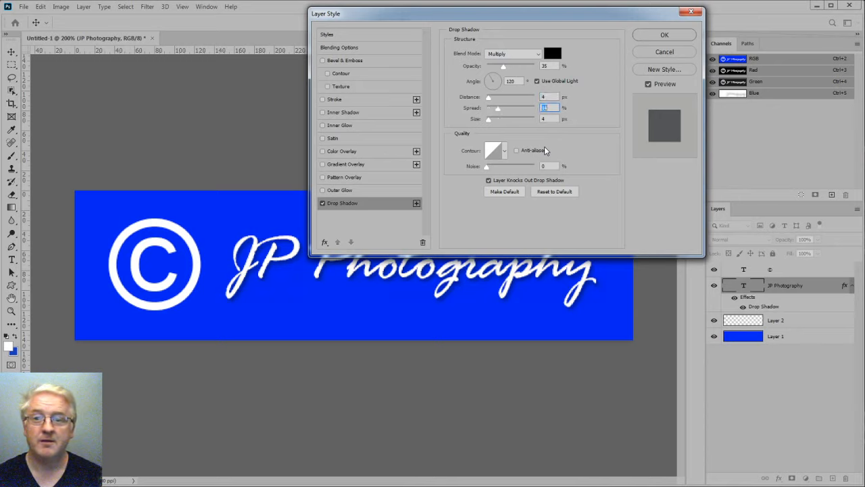
{"action": "key", "text": "shift+Up"}
{"action": "key", "text": "shift+Up"}
{"action": "key", "text": "shift+Up"}
{"action": "key", "text": "shift+Up"}
{"action": "key", "text": "shift+Up"}
{"action": "key", "text": "shift+Up"}
{"action": "key", "text": "shift+Up"}
{"action": "key", "text": "shift+Up"}
{"action": "key", "text": "shift+Up"}
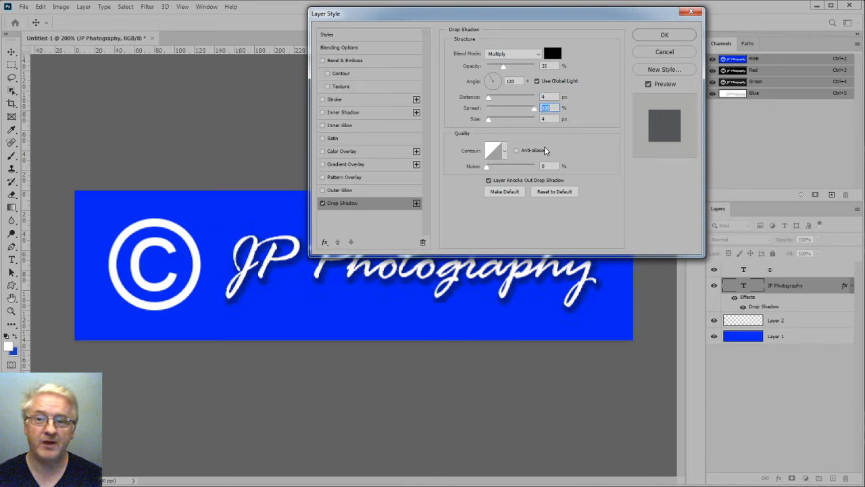
{"action": "key", "text": "shift+Down"}
{"action": "key", "text": "shift+Down"}
{"action": "key", "text": "shift+Down"}
{"action": "key", "text": "shift+Down"}
{"action": "key", "text": "shift+Down"}
{"action": "key", "text": "shift+Down"}
{"action": "key", "text": "shift+Down"}
{"action": "key", "text": "shift+Down"}
{"action": "key", "text": "shift+Down"}
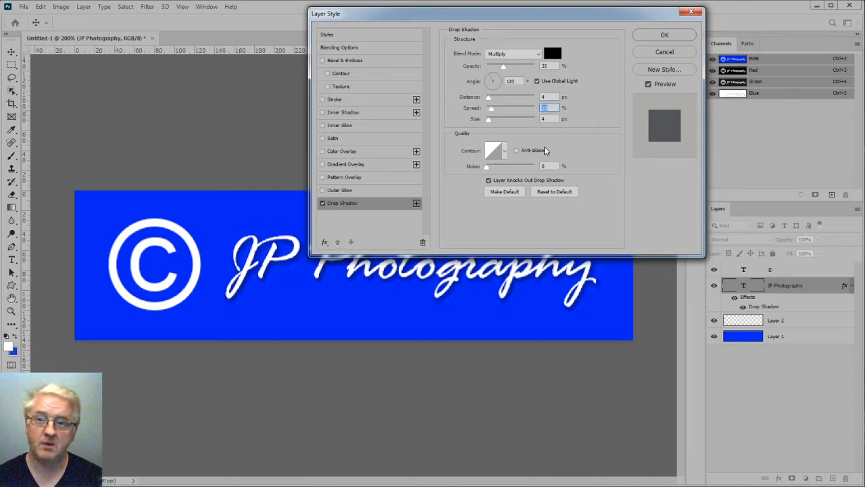
- Try larger sizes for the drop shadow and set the size to 8 px
{"action": "key", "text": "Tab"}
{"action": "key", "text": "shift+Up"}
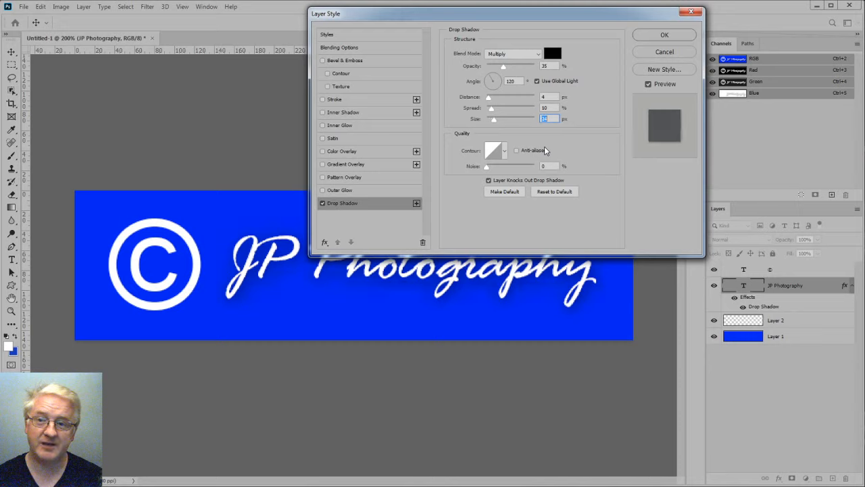
{"action": "key", "text": "shift+Up"}
{"action": "key", "text": "shift+Down"}
{"action": "key", "text": "shift+Down"}
{"action": "key", "text": "shift+Down"}
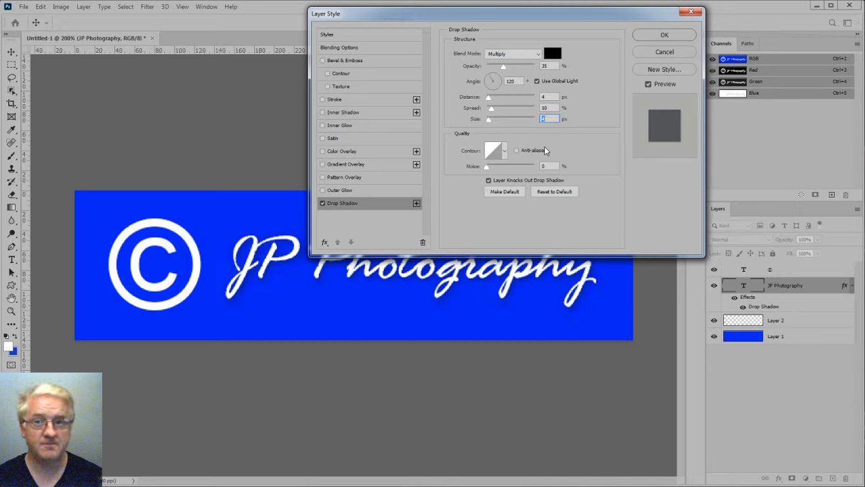
{"action": "type", "text": "8"}
{"action": "key", "text": "shift+Tab"}
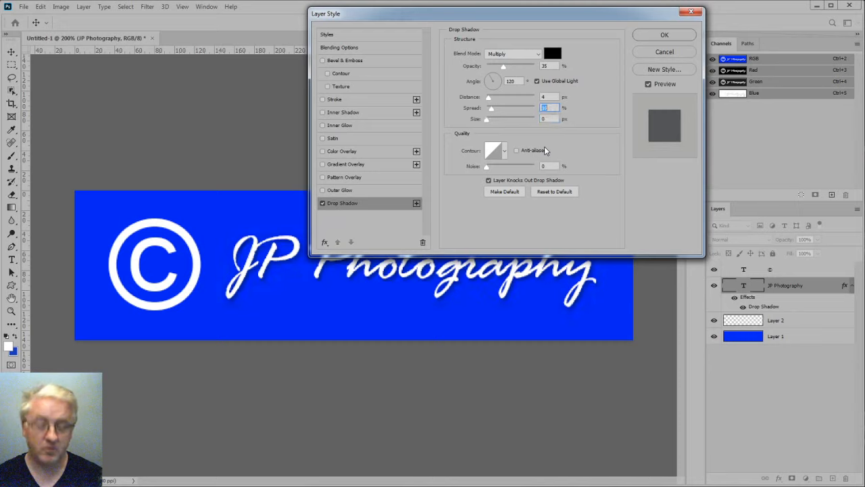
- Set the drop shadow's spread to 4% and its size to 4 px
{"action": "type", "text": "8"}
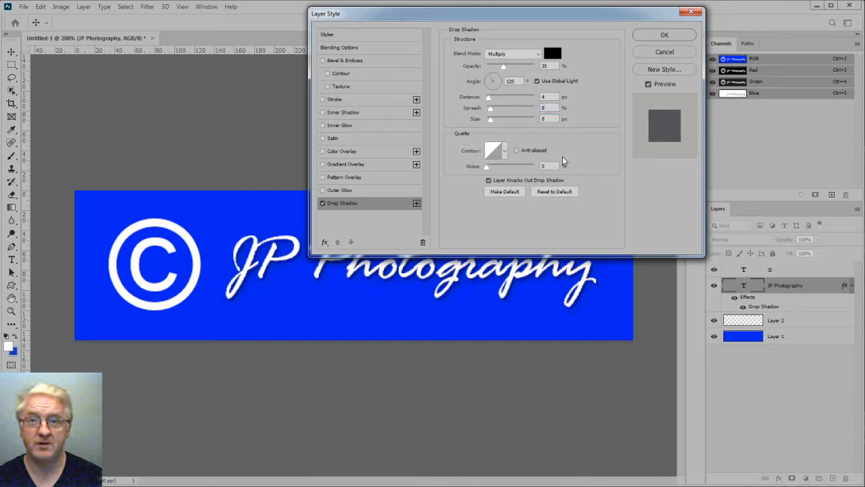
{"action": "key", "text": "BackSpace"}
{"action": "type", "text": "4"}
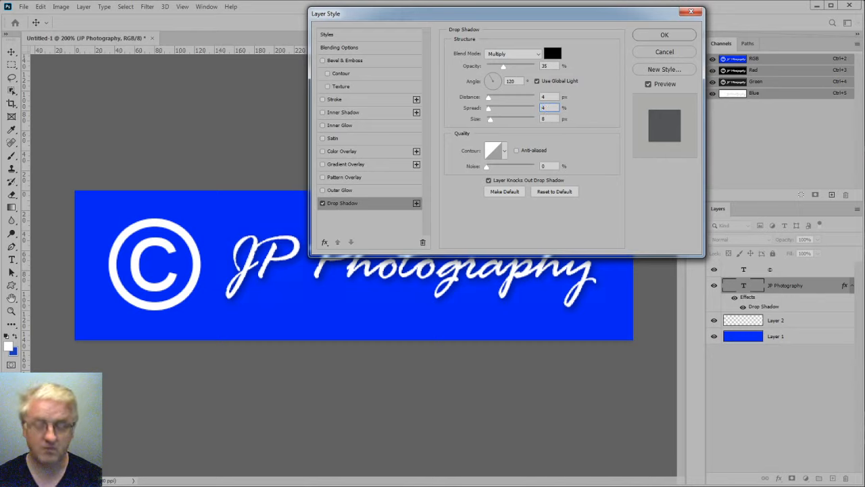
{"action": "key", "text": "Tab"}
{"action": "type", "text": "4"}
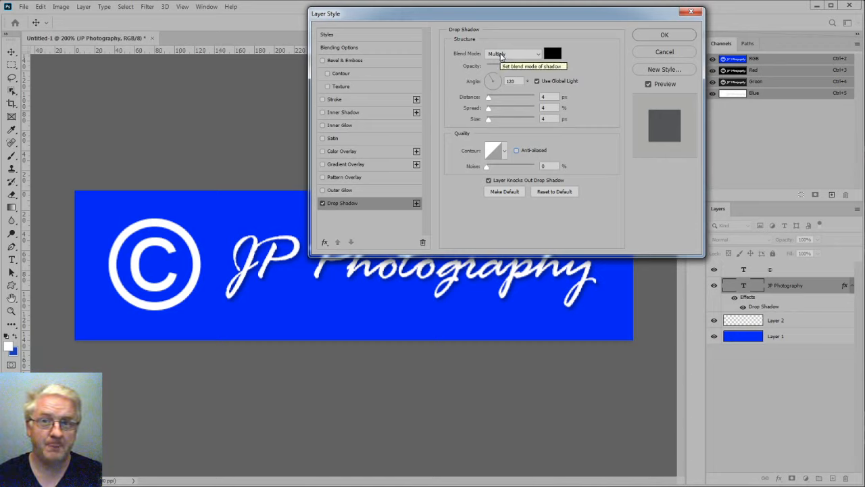
- Keep the drop shadow's blend mode at Multiply and try red e42c2c as the shadow color
{"action": "left_click", "coordinate": [512, 58]}
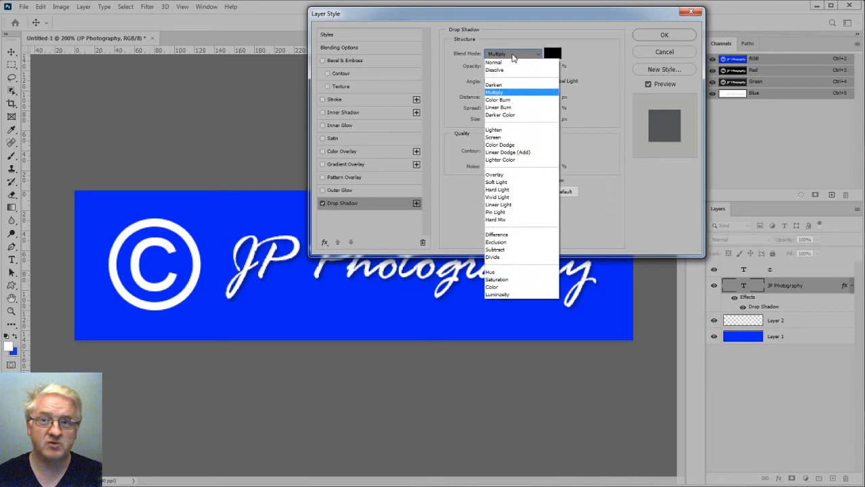
{"action": "left_click", "coordinate": [502, 93]}
{"action": "left_click", "coordinate": [552, 55]}
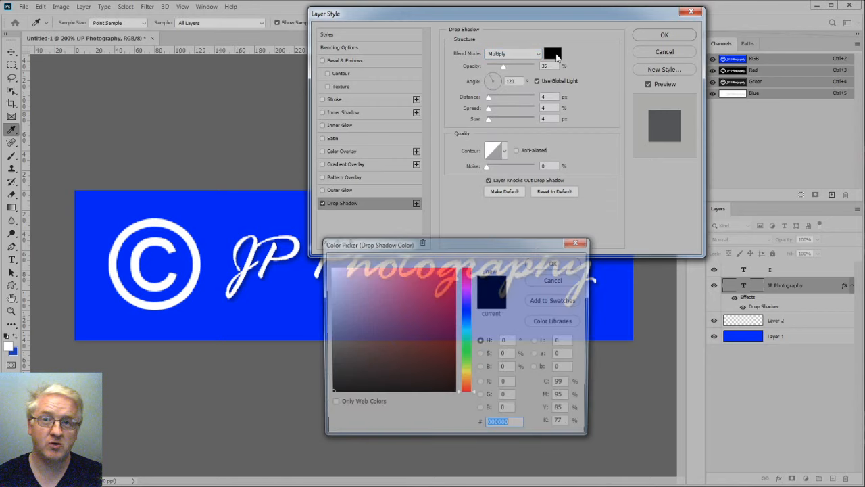
{"action": "left_click", "coordinate": [431, 279]}
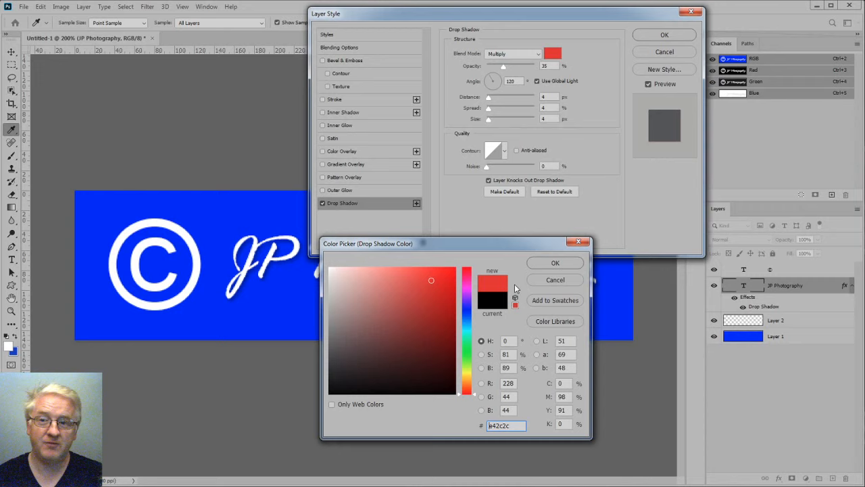
{"action": "left_click", "coordinate": [555, 263]}
- Set the drop shadow color back to black 000000, raise its opacity, and apply the layer style
{"action": "left_click", "coordinate": [551, 54]}
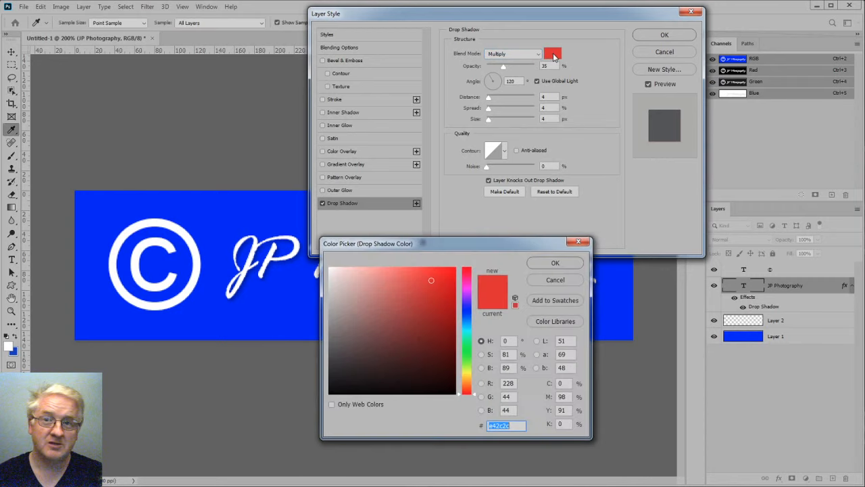
{"action": "left_click_drag", "start_coordinate": [435, 313], "coordinate": [275, 409]}
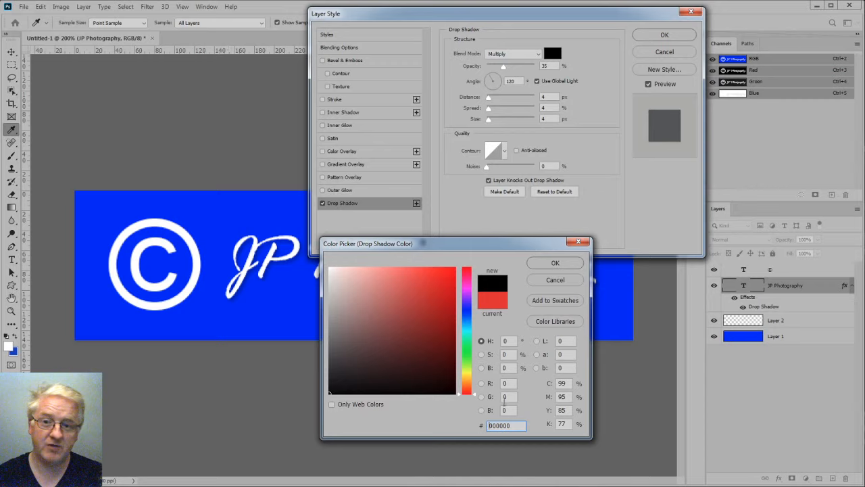
{"action": "left_click", "coordinate": [567, 269]}
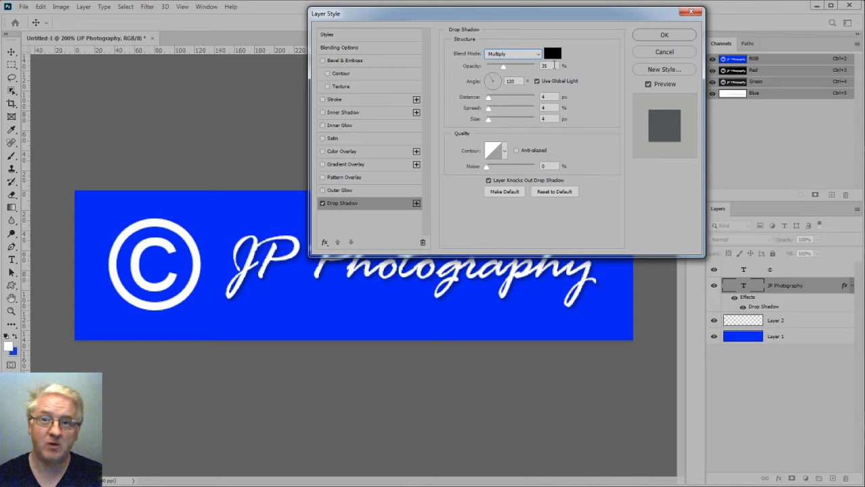
{"action": "left_click", "coordinate": [554, 66]}
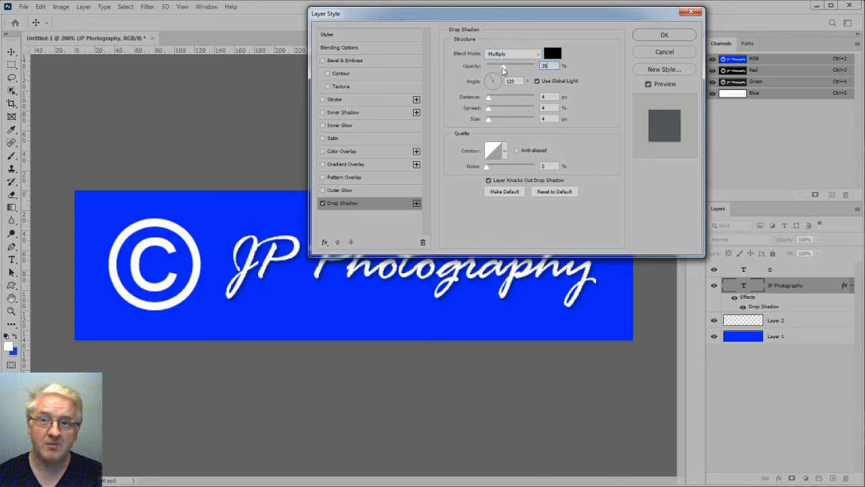
{"action": "left_click_drag", "start_coordinate": [503, 68], "coordinate": [525, 68]}
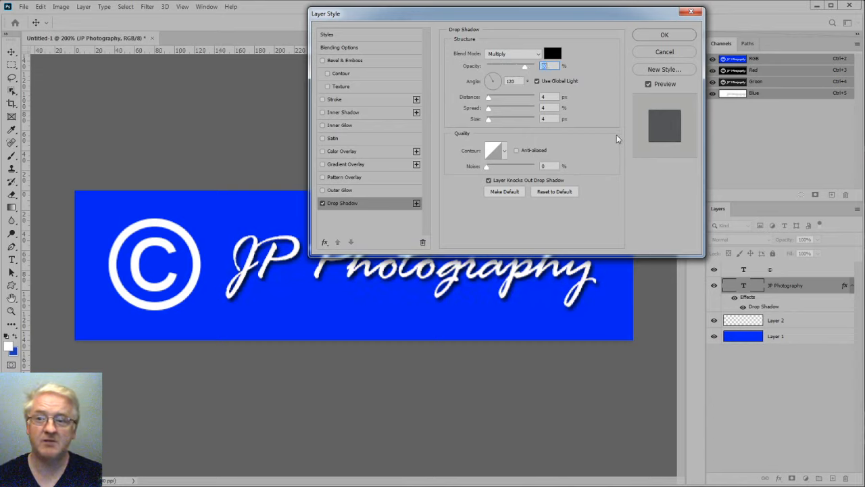
{"action": "left_click", "coordinate": [666, 36]}
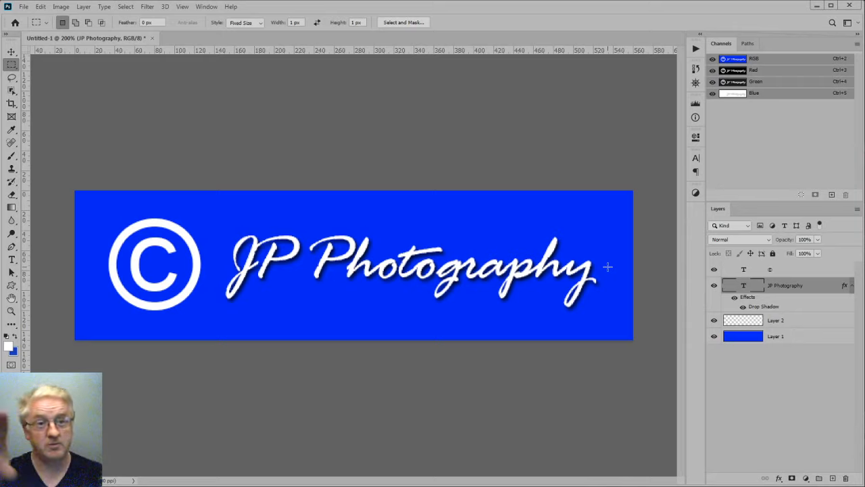
- Detach the Layers panel over the canvas and widen it so the layers' options fit on screen
{"action": "right_click", "coordinate": [815, 288]}
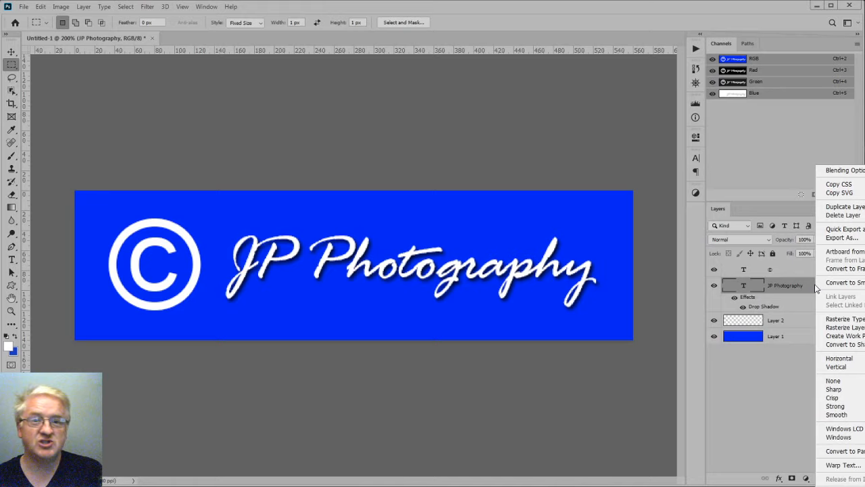
{"action": "left_click", "coordinate": [717, 214]}
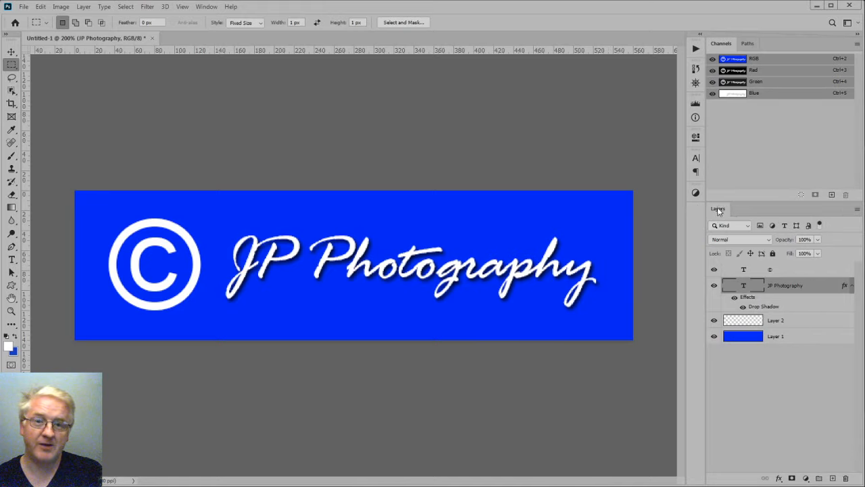
{"action": "left_click_drag", "start_coordinate": [718, 208], "coordinate": [169, 70]}
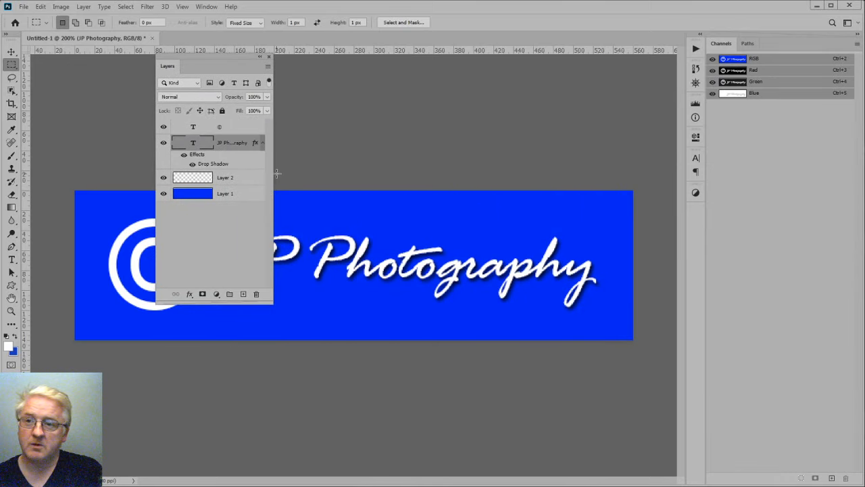
{"action": "left_click_drag", "start_coordinate": [274, 173], "coordinate": [323, 171]}
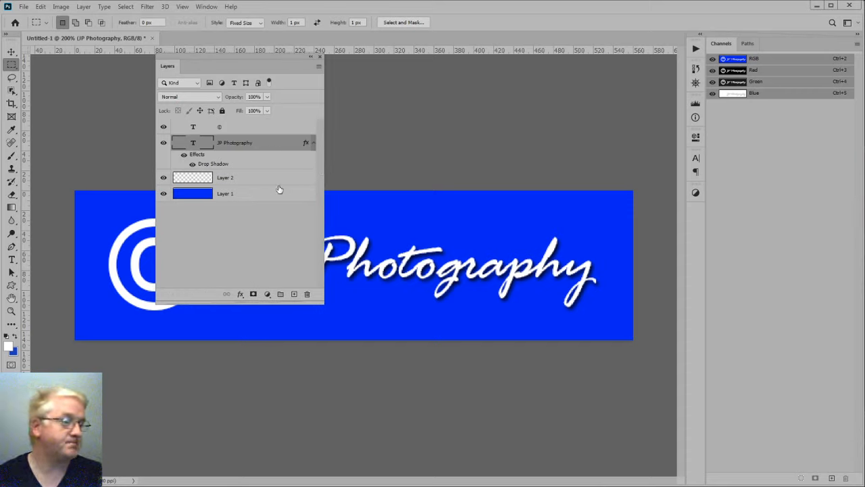
- Copy the drop shadow layer style from the JP Photography text layer to the © text layer
{"action": "right_click", "coordinate": [284, 143]}
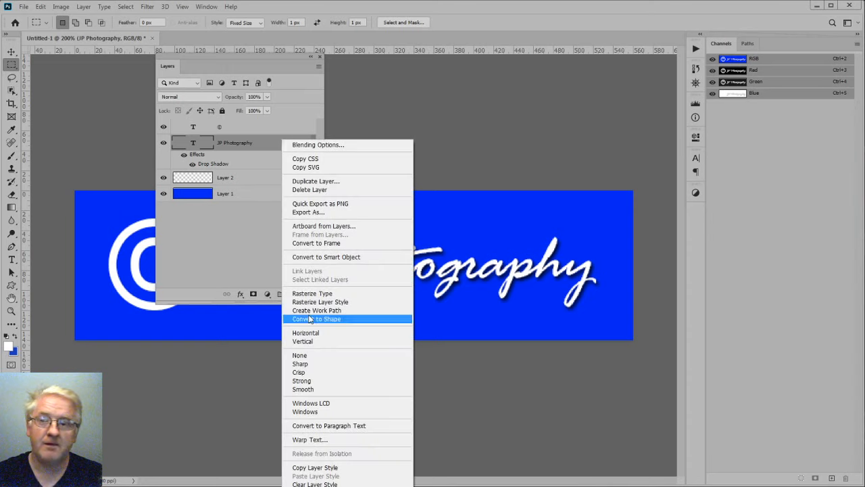
{"action": "left_click", "coordinate": [353, 467]}
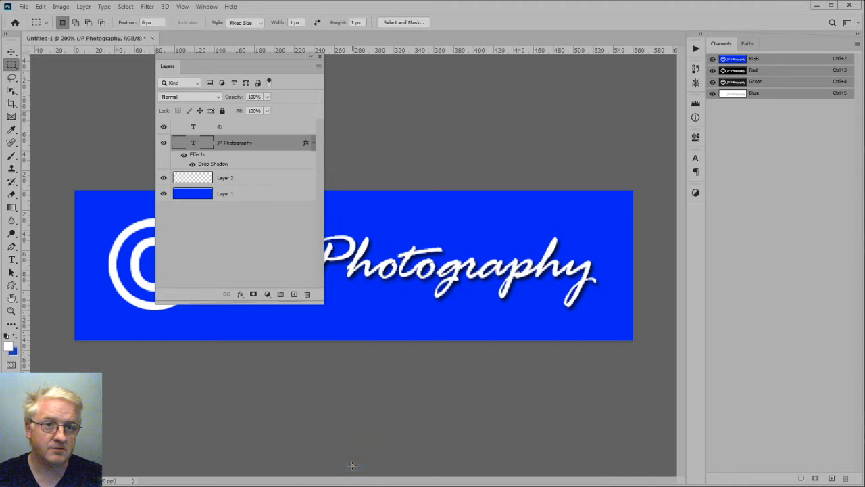
{"action": "left_click", "coordinate": [194, 128]}
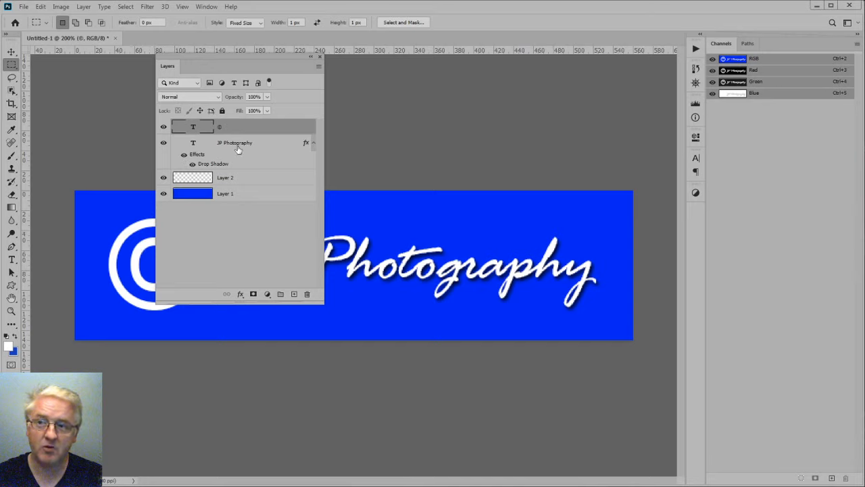
{"action": "right_click", "coordinate": [262, 126]}
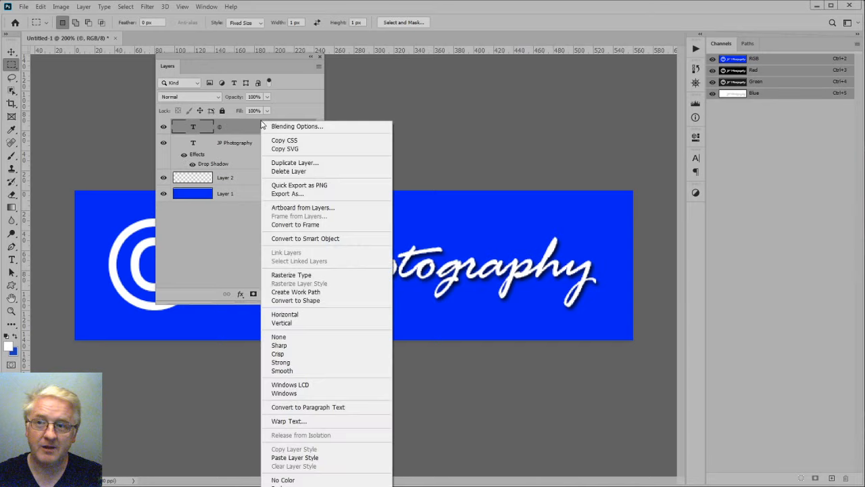
{"action": "left_click", "coordinate": [301, 458]}
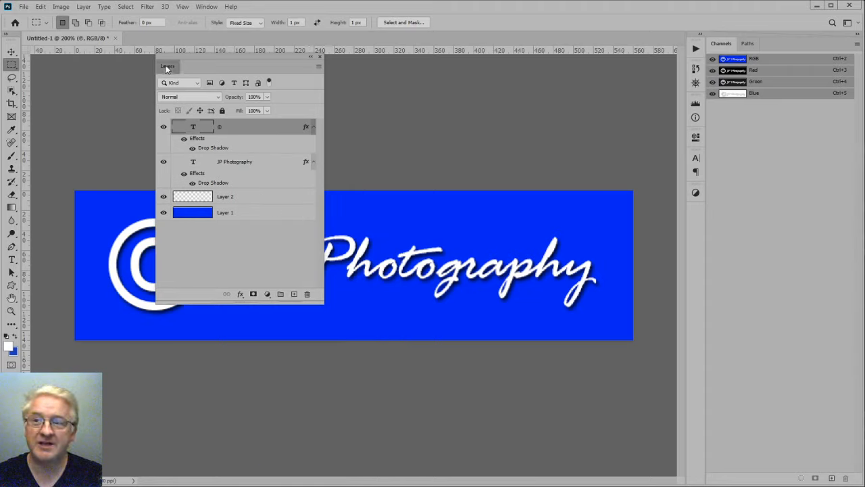
- Dock the Layers panel back beneath Channels and enlarge its height
{"action": "left_click_drag", "start_coordinate": [167, 67], "coordinate": [729, 482]}
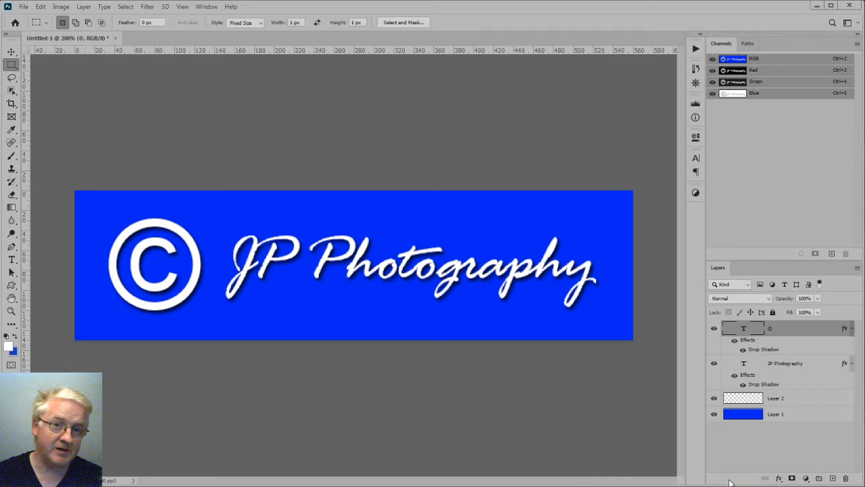
{"action": "left_click_drag", "start_coordinate": [750, 261], "coordinate": [753, 121]}
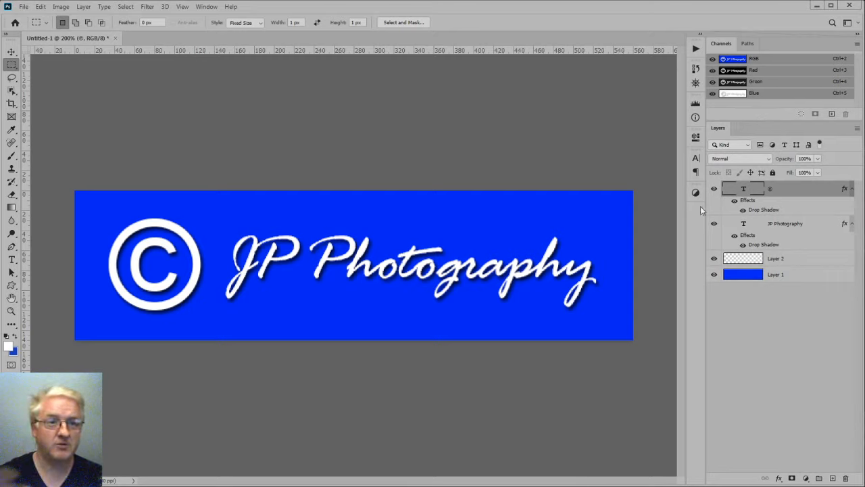
- Preview the banner without the blue Layer 1, delete that layer, and float the document in its own window
{"action": "left_click", "coordinate": [745, 277]}
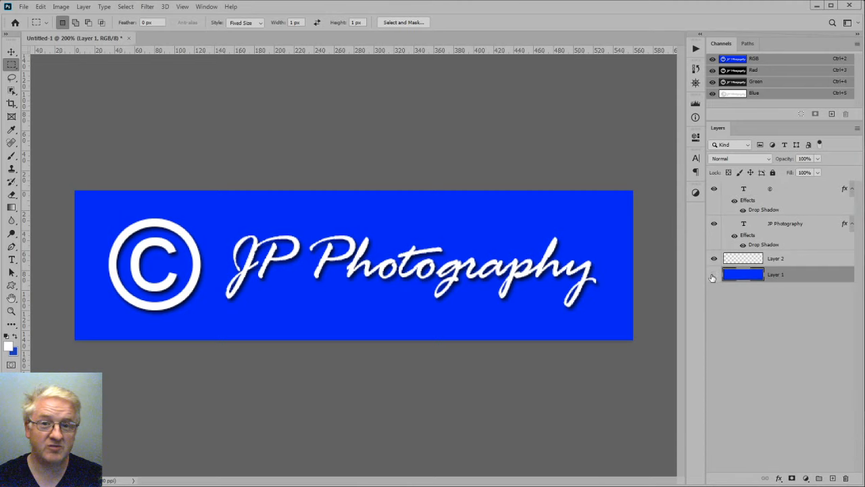
{"action": "left_click", "coordinate": [713, 275]}
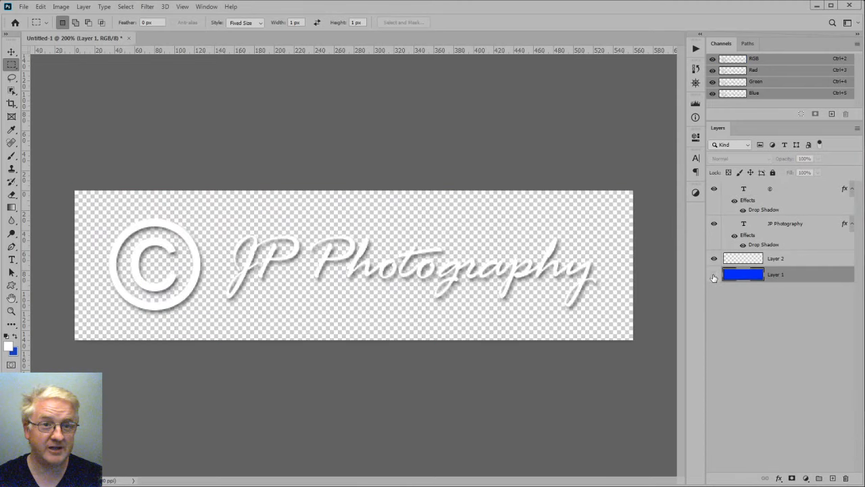
{"action": "left_click", "coordinate": [714, 275]}
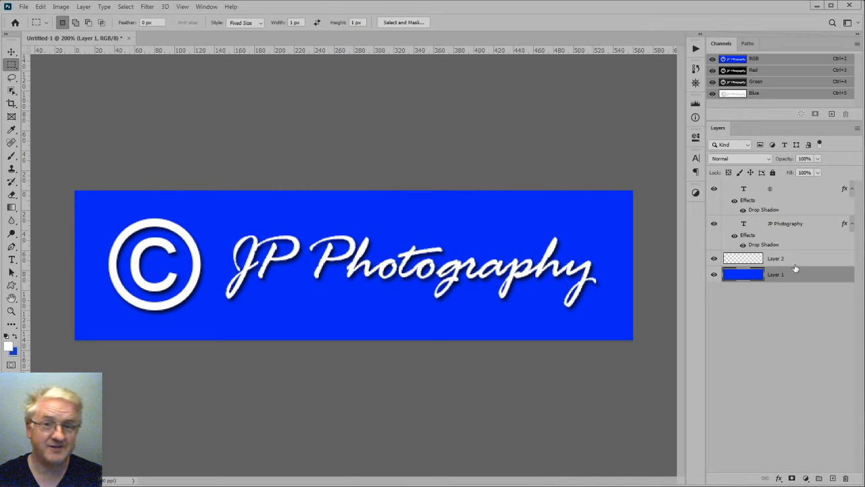
{"action": "left_click_drag", "start_coordinate": [753, 279], "coordinate": [846, 478]}
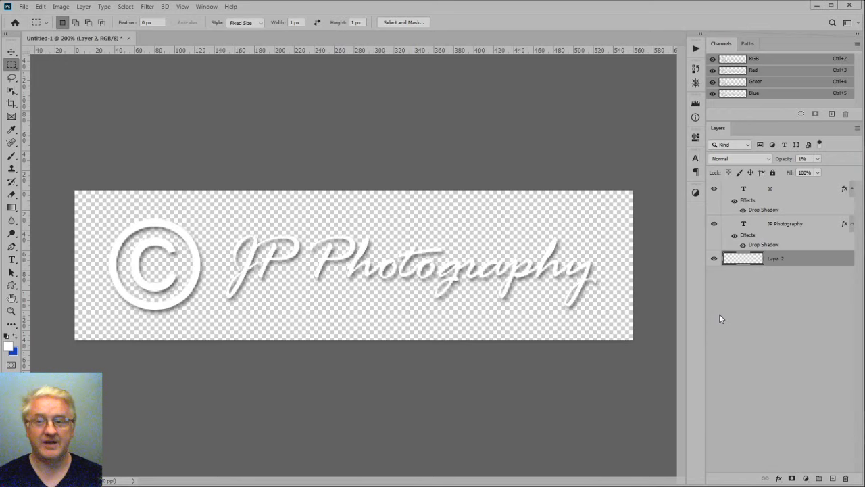
{"action": "left_click_drag", "start_coordinate": [41, 38], "coordinate": [114, 64]}
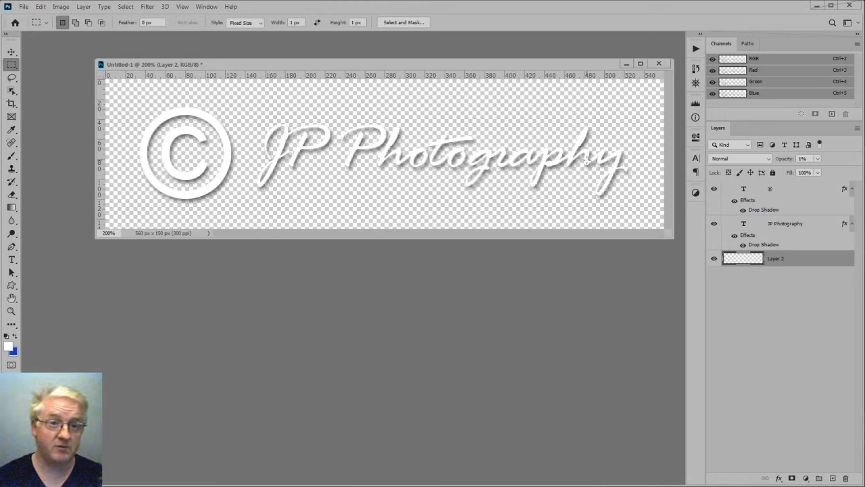
- Start a Save As of the banner, review the available file formats, and keep the Photoshop format
{"action": "left_click", "coordinate": [23, 7]}
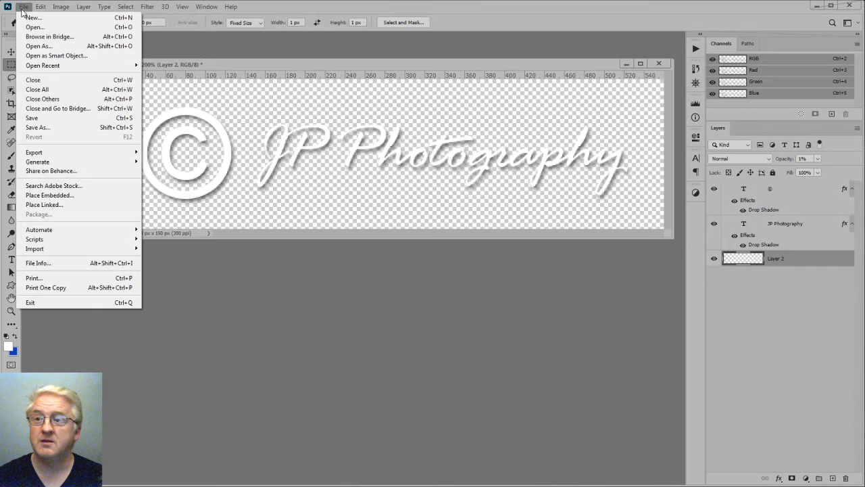
{"action": "left_click", "coordinate": [48, 126]}
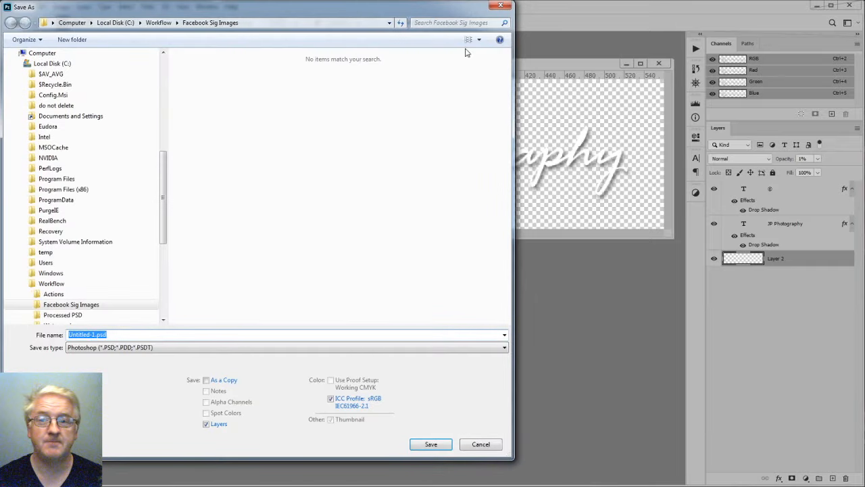
{"action": "left_click_drag", "start_coordinate": [381, 8], "coordinate": [513, 31]}
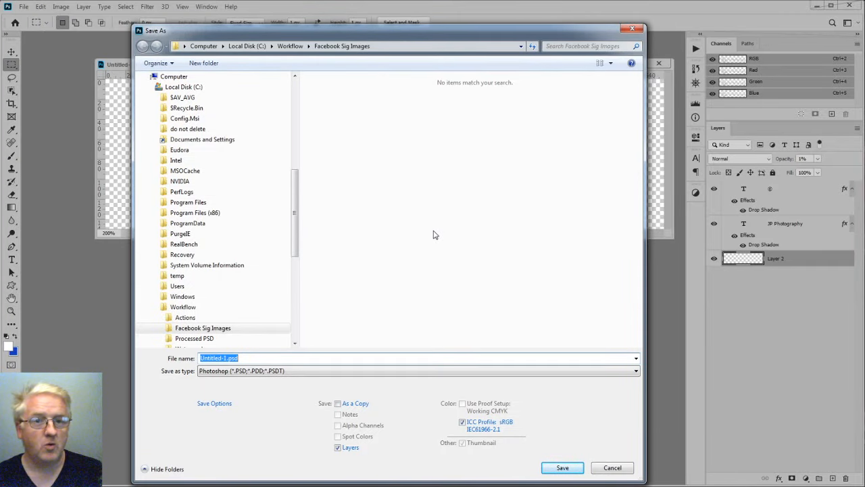
{"action": "left_click", "coordinate": [281, 373]}
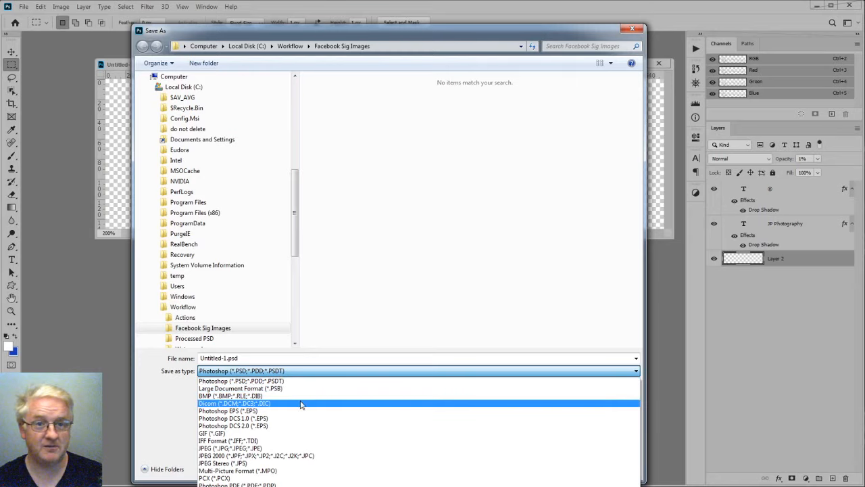
{"action": "key", "text": "Up"}
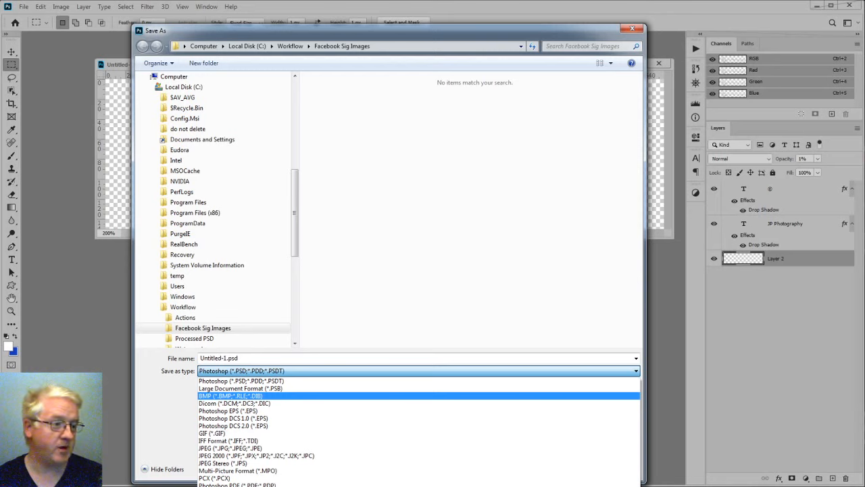
{"action": "key", "text": "Escape"}
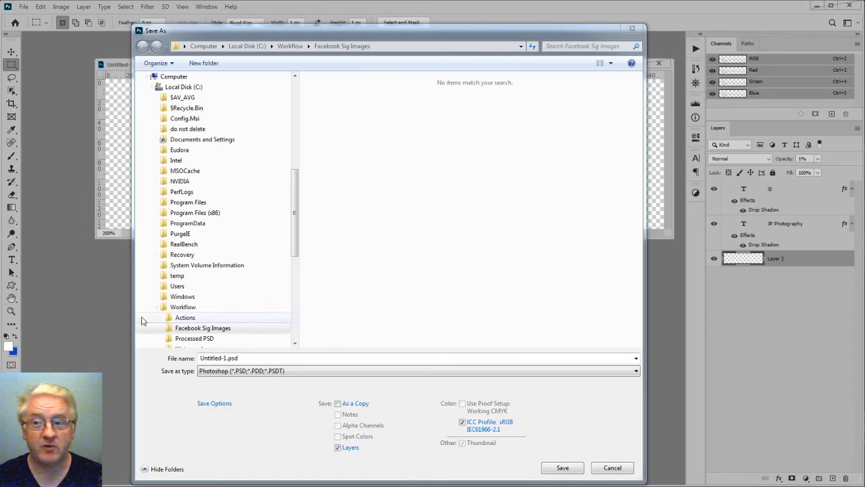
- Save the banner in the Workflow folder's Watermark subfolder as JP Photography Signature.psd with layers kept
{"action": "left_click", "coordinate": [185, 309]}
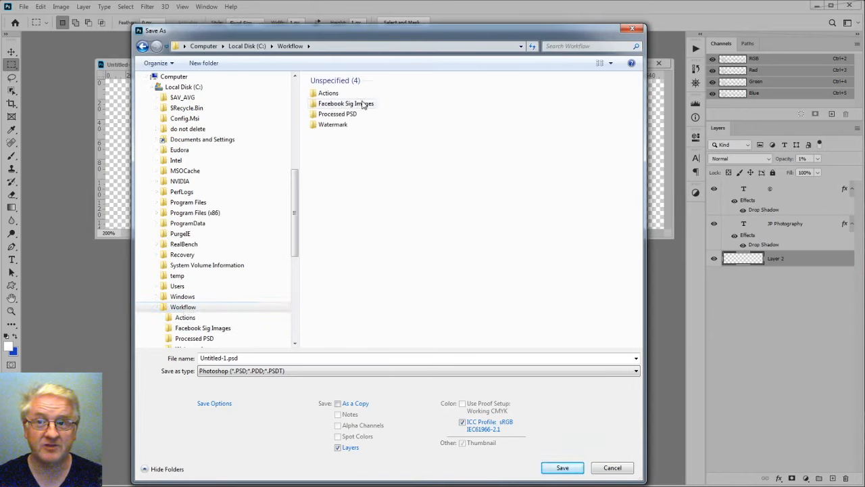
{"action": "double_click", "coordinate": [331, 125]}
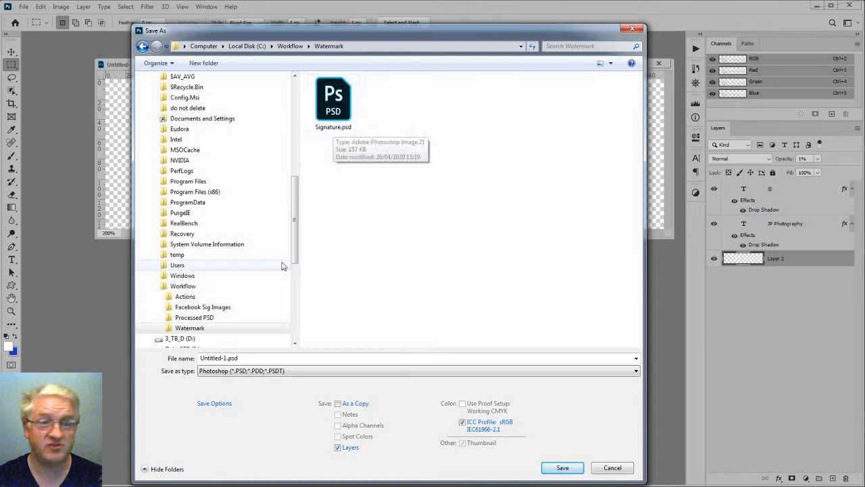
{"action": "left_click_drag", "start_coordinate": [201, 358], "coordinate": [227, 358]}
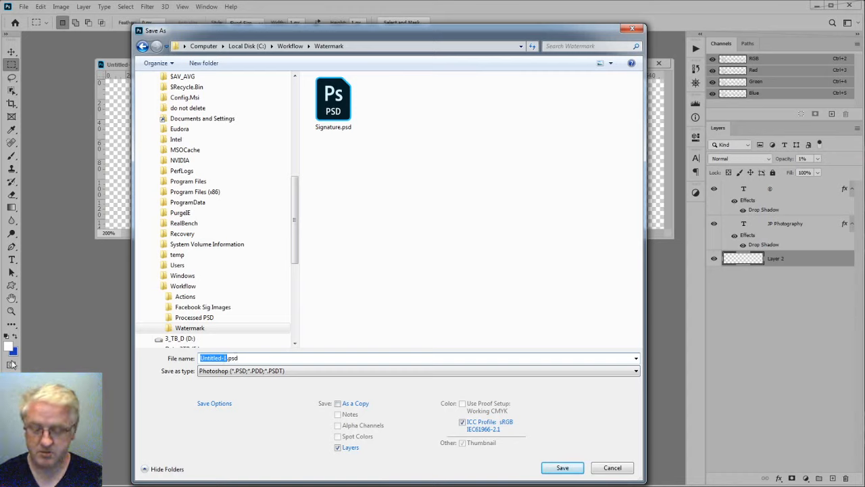
{"action": "key", "text": "BackSpace"}
{"action": "type", "text": "JP Ph"}
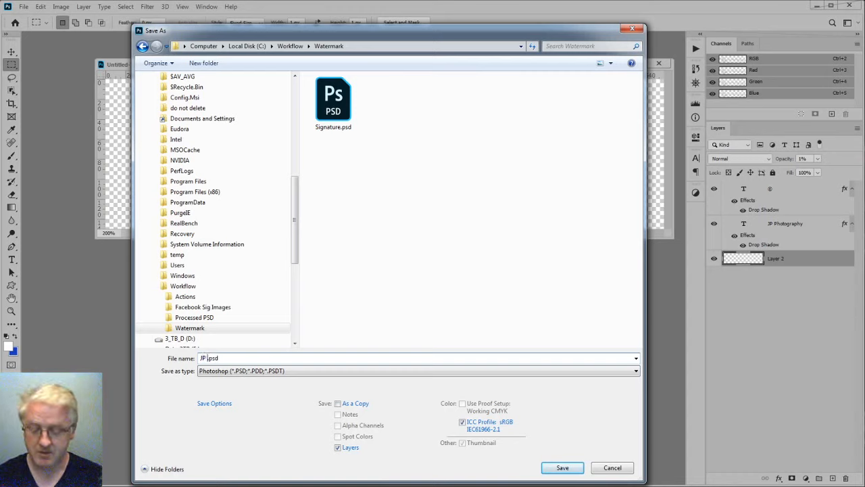
{"action": "type", "text": "otography S"}
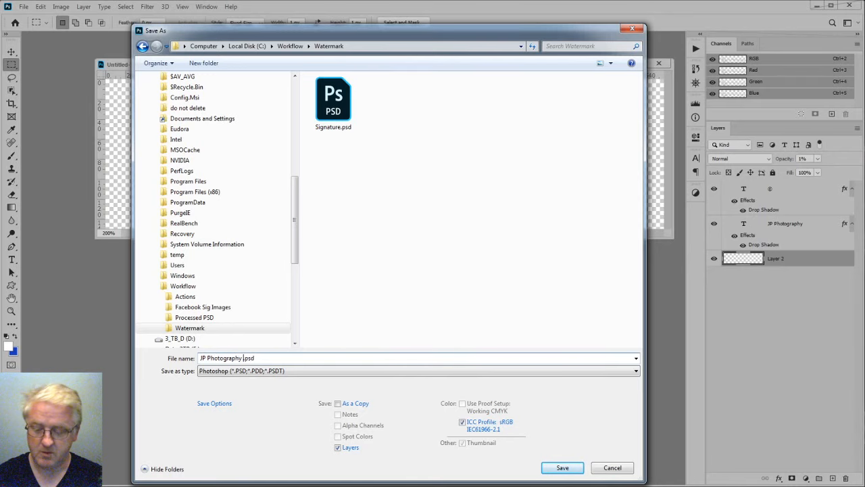
{"action": "type", "text": "ignature"}
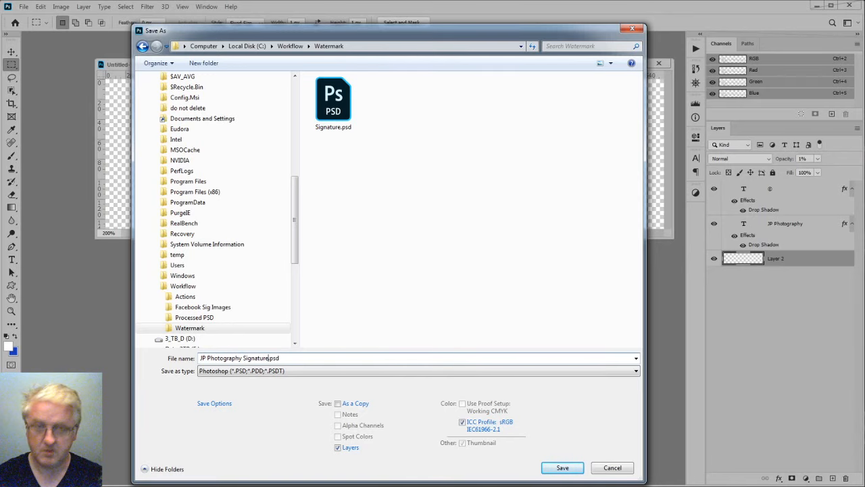
{"action": "key", "text": "Return"}
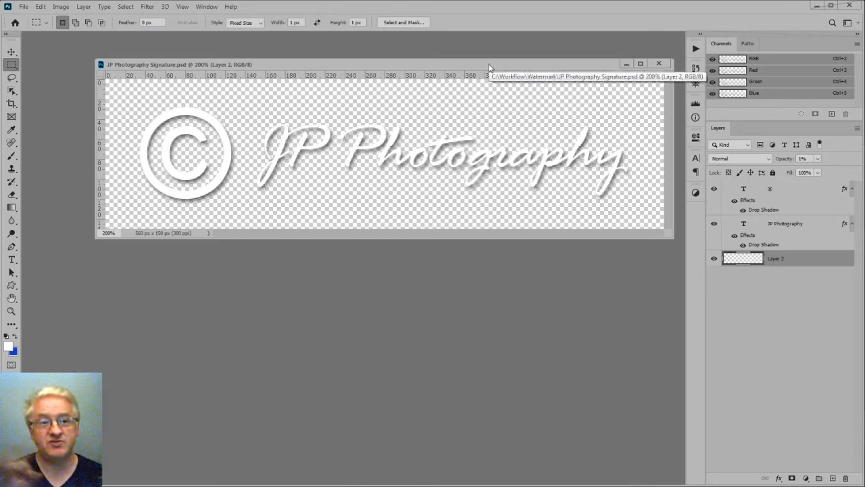
- Save a JPEG copy of the banner as JP Photography Signature.jpg in the Watermark folder at quality 12 (Maximum), Baseline ("Standard")
{"action": "left_click", "coordinate": [23, 6]}
{"action": "left_click", "coordinate": [74, 128]}
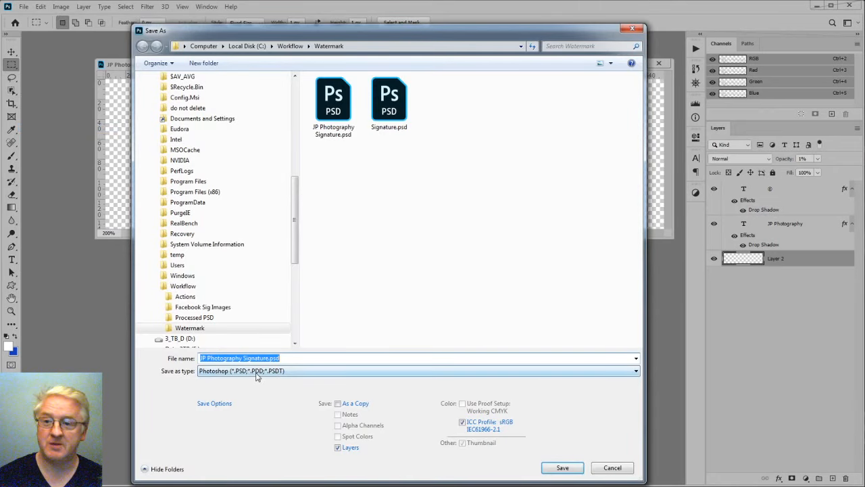
{"action": "left_click", "coordinate": [256, 378]}
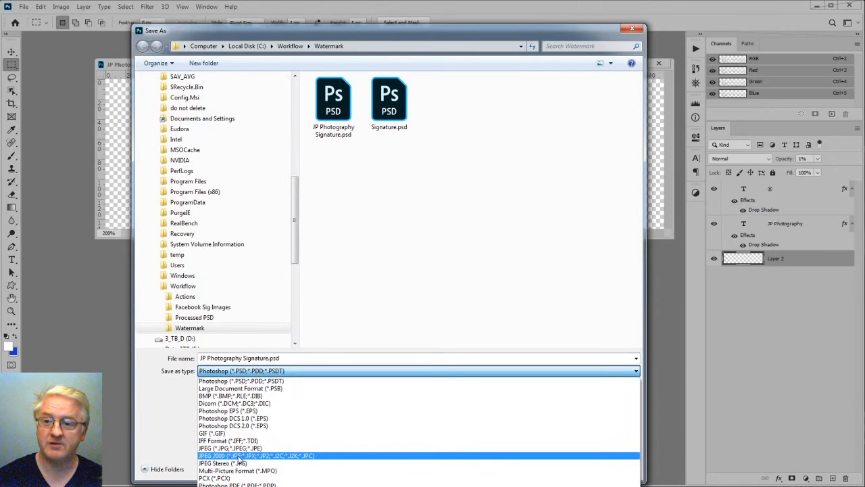
{"action": "left_click", "coordinate": [257, 454]}
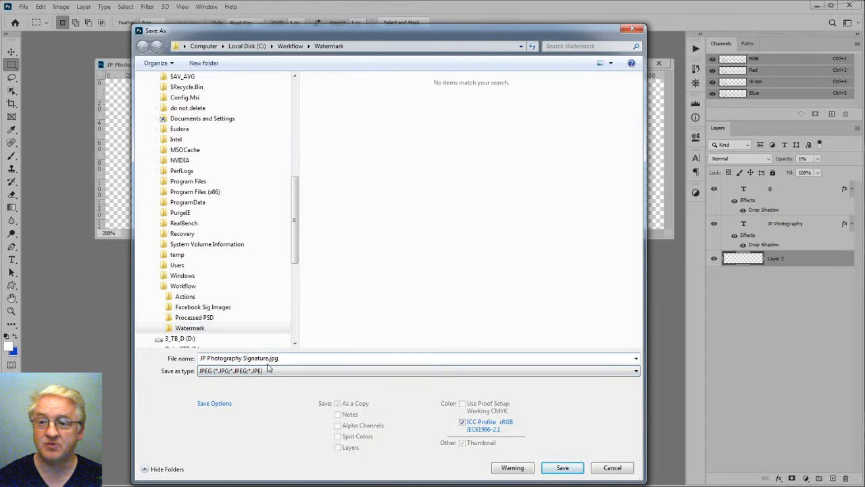
{"action": "left_click", "coordinate": [561, 467]}
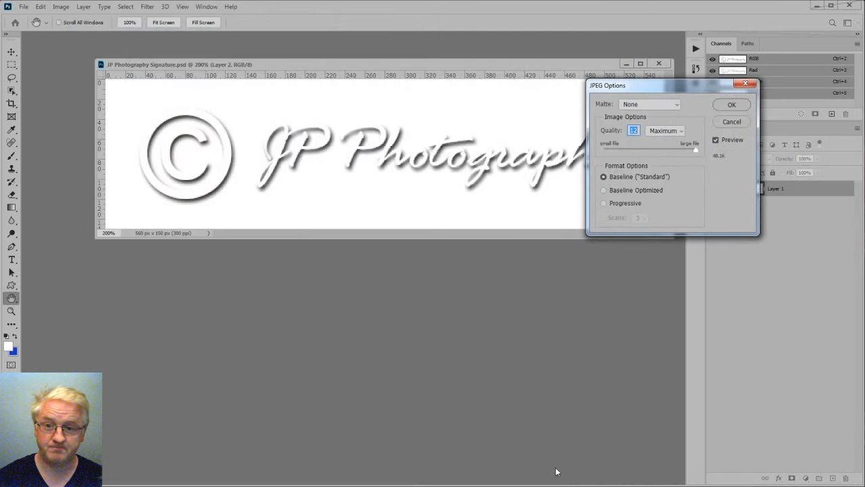
{"action": "left_click", "coordinate": [731, 105]}
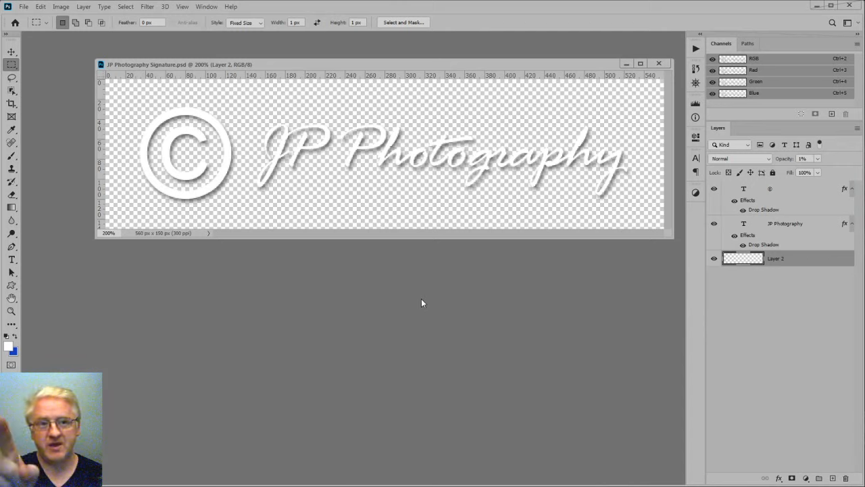
- Open JP Photography Signature.jpg from the Watermark folder and place its window below the PSD banner for comparison
{"action": "left_click", "coordinate": [23, 7]}
{"action": "mouse_move", "coordinate": [55, 66]}
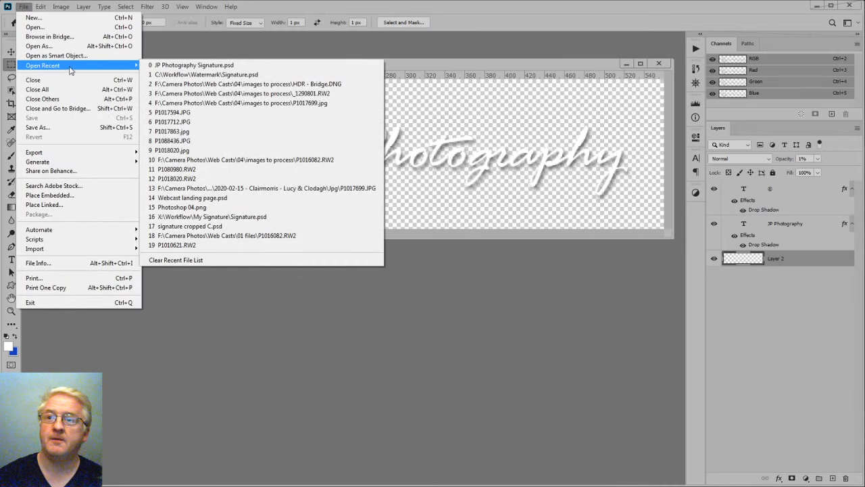
{"action": "left_click", "coordinate": [33, 27]}
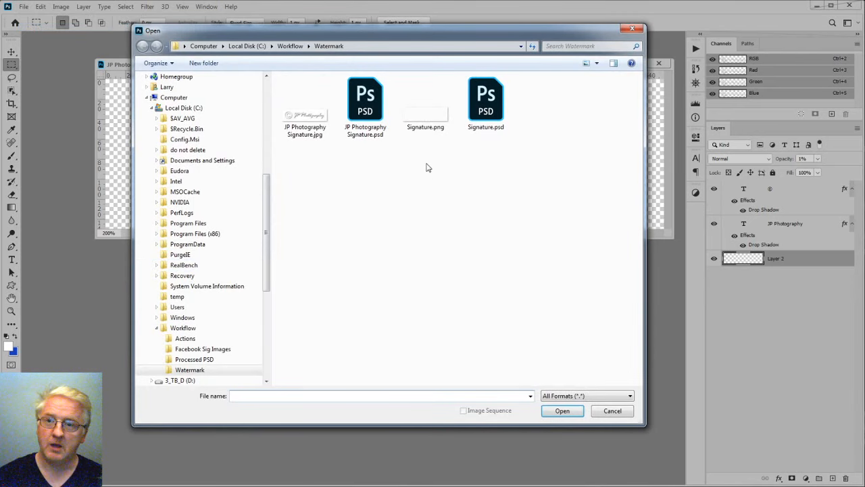
{"action": "left_click", "coordinate": [425, 112]}
{"action": "left_click", "coordinate": [303, 117]}
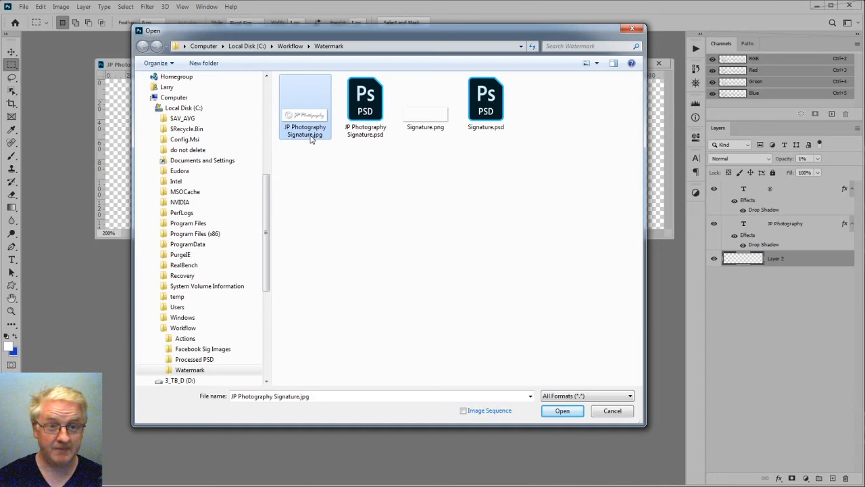
{"action": "left_click", "coordinate": [562, 411]}
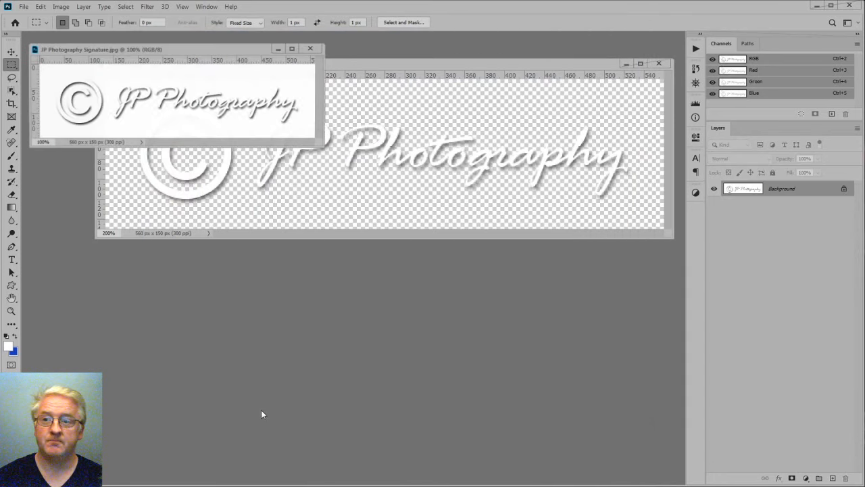
{"action": "left_click_drag", "start_coordinate": [221, 54], "coordinate": [428, 289]}
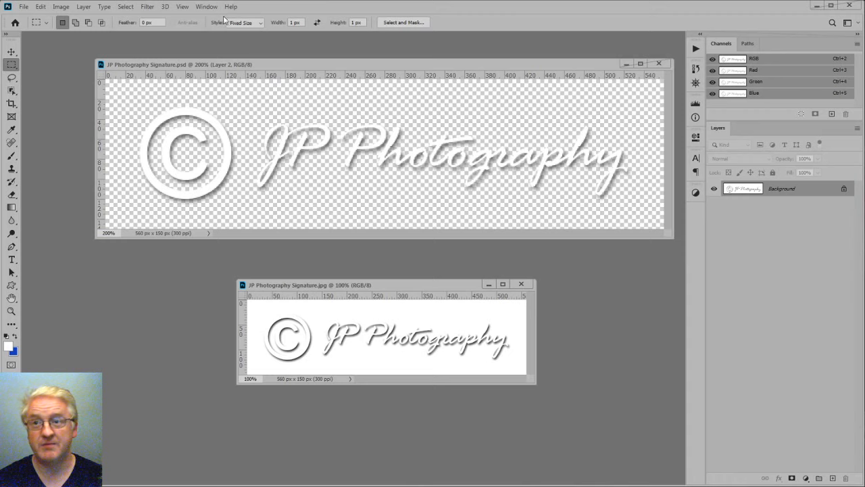
- Bring the _1290801-3 portrait forward and try copying the JPEG banner's Background layer onto it, accepting the differing bit depth
{"action": "left_click", "coordinate": [206, 6]}
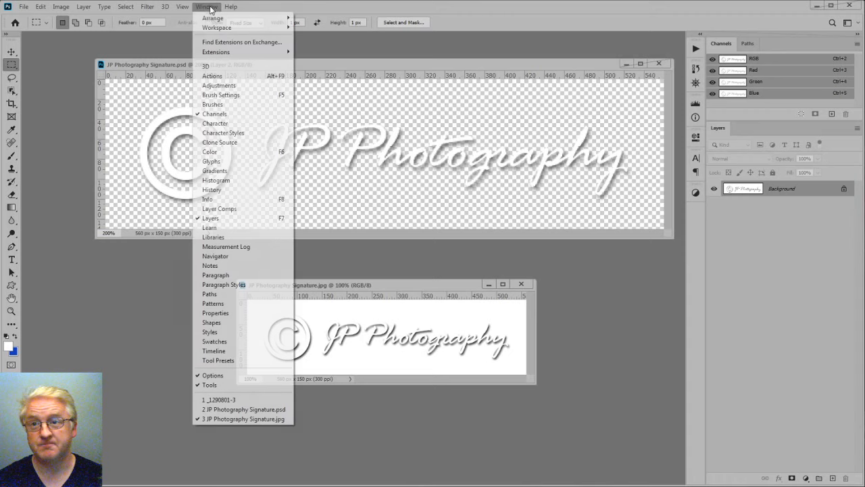
{"action": "left_click", "coordinate": [221, 399]}
{"action": "left_click_drag", "start_coordinate": [484, 283], "coordinate": [591, 303]}
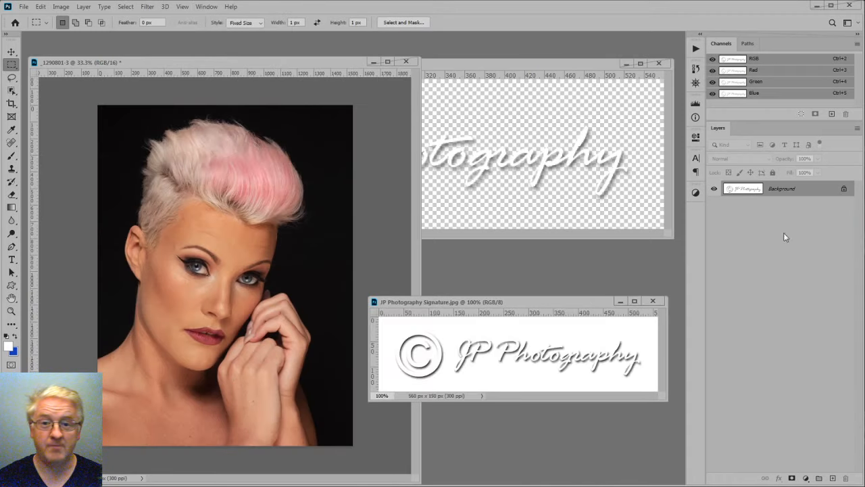
{"action": "left_click_drag", "start_coordinate": [796, 191], "coordinate": [272, 348]}
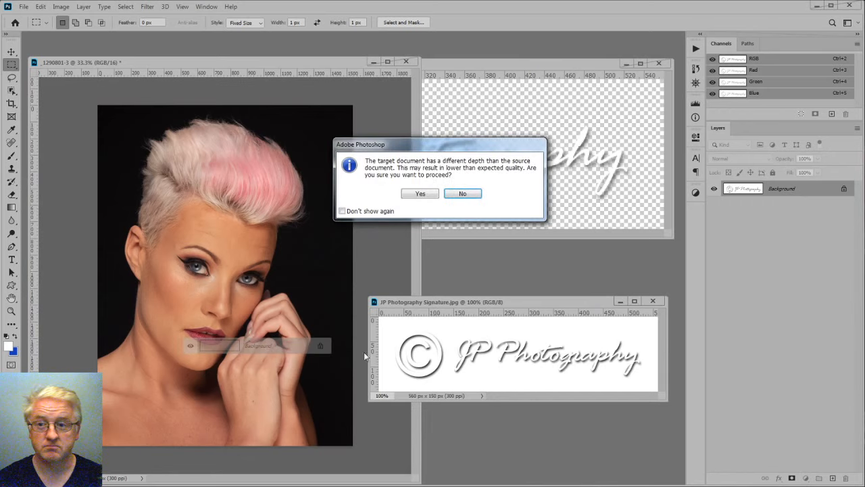
{"action": "left_click", "coordinate": [419, 194]}
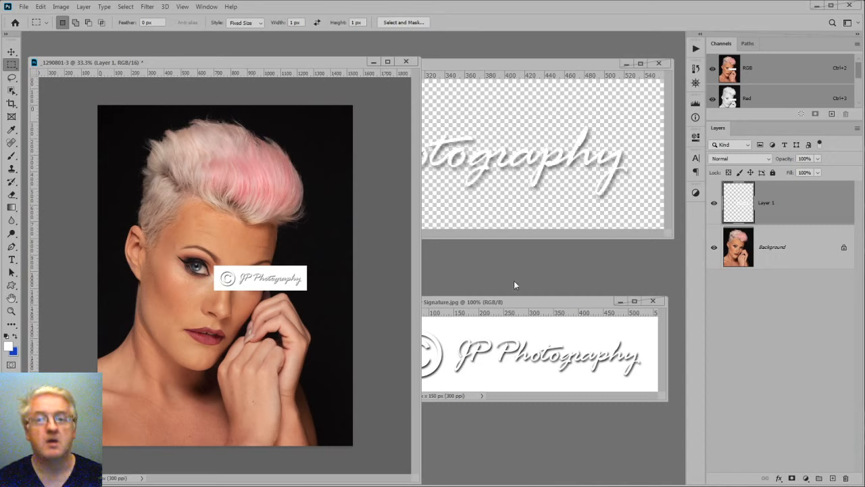
- Close the JPEG banner and delete the pasted banner layer from the portrait
{"action": "left_click", "coordinate": [654, 302]}
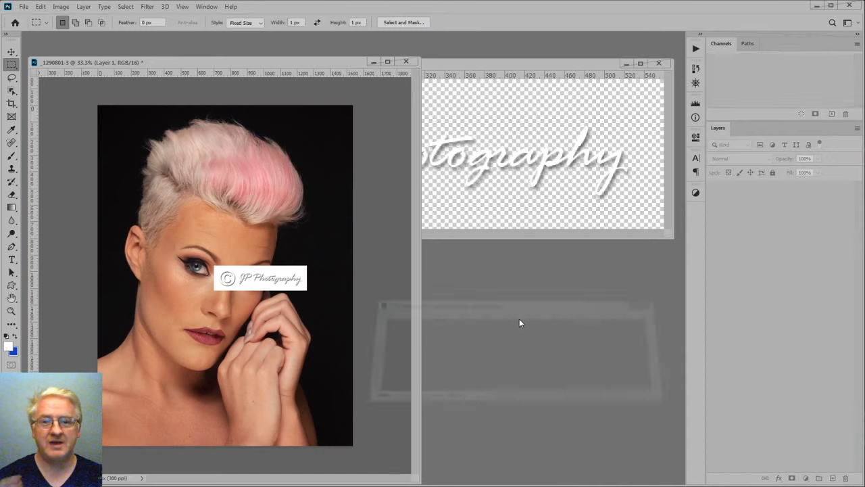
{"action": "left_click_drag", "start_coordinate": [784, 201], "coordinate": [846, 478]}
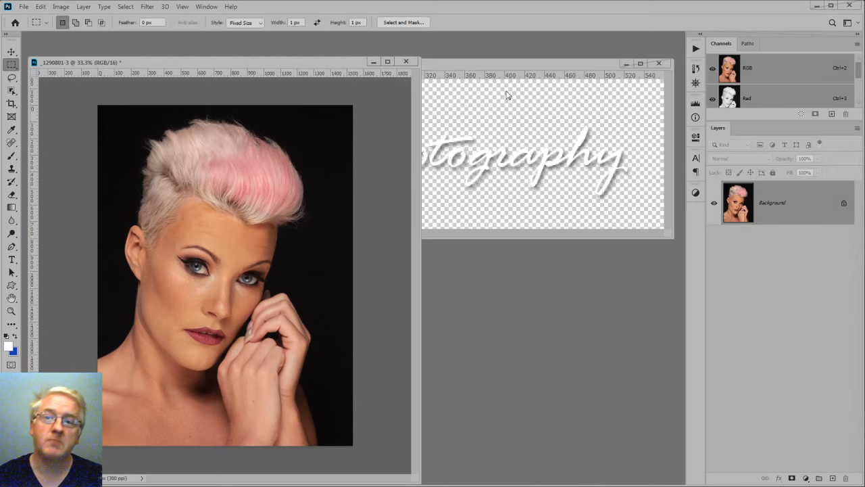
- Bring the PSD banner forward and toggle the effects of the © and JP Photography layers off and back on
{"action": "left_click", "coordinate": [503, 68]}
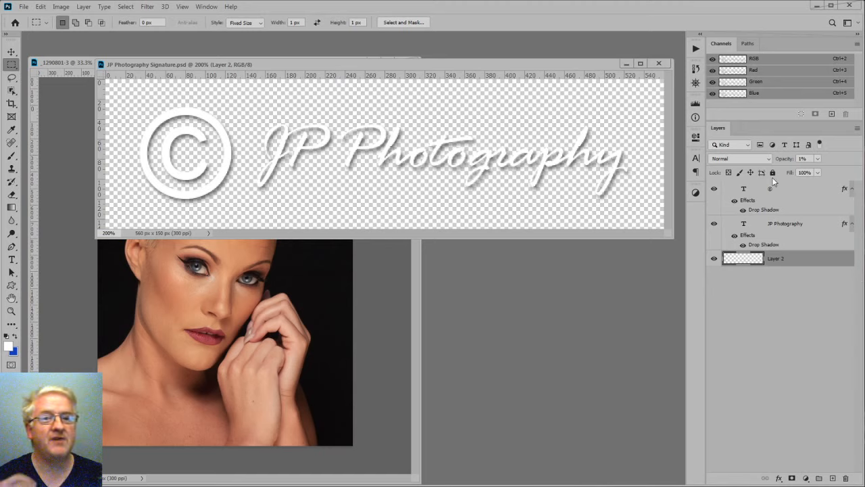
{"action": "left_click", "coordinate": [734, 201]}
{"action": "left_click", "coordinate": [735, 201]}
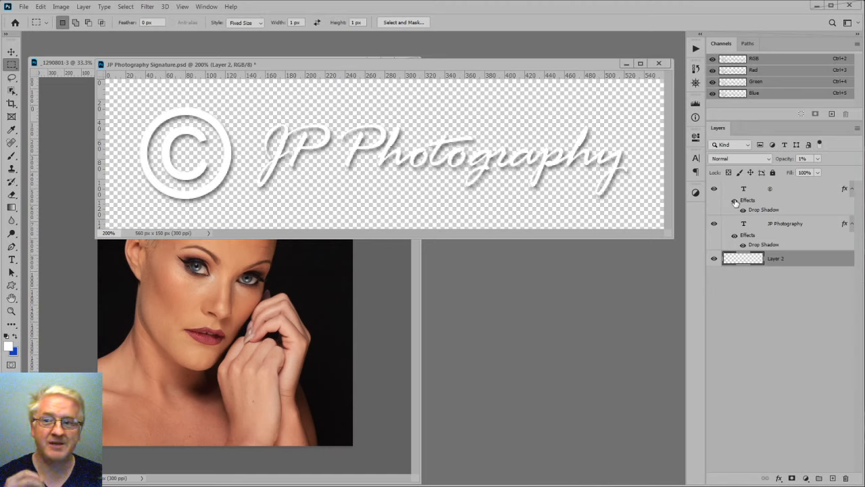
{"action": "left_click", "coordinate": [735, 236]}
{"action": "left_click", "coordinate": [735, 236]}
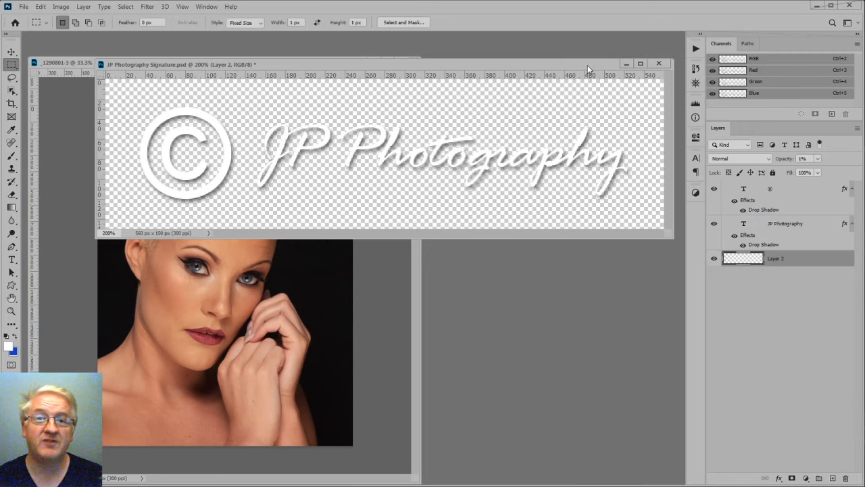
- Save the JP Photography Signature.psd banner and close it
{"action": "left_click_drag", "start_coordinate": [588, 64], "coordinate": [579, 142]}
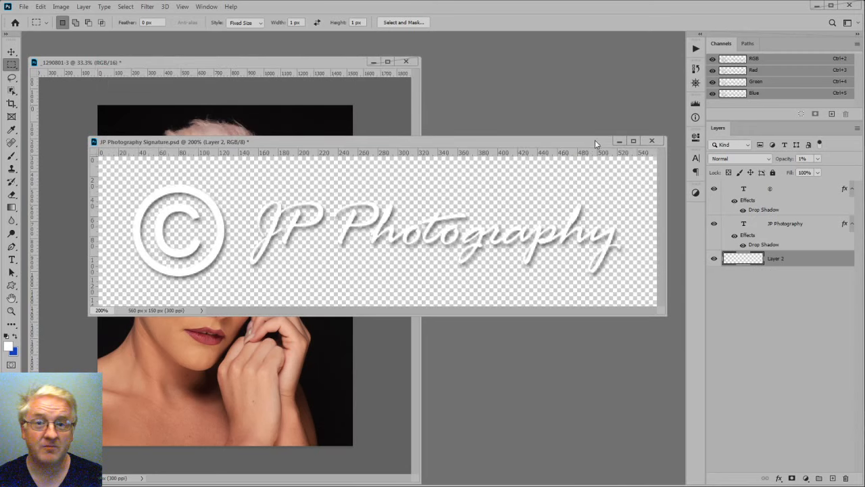
{"action": "left_click", "coordinate": [23, 7]}
{"action": "left_click", "coordinate": [40, 116]}
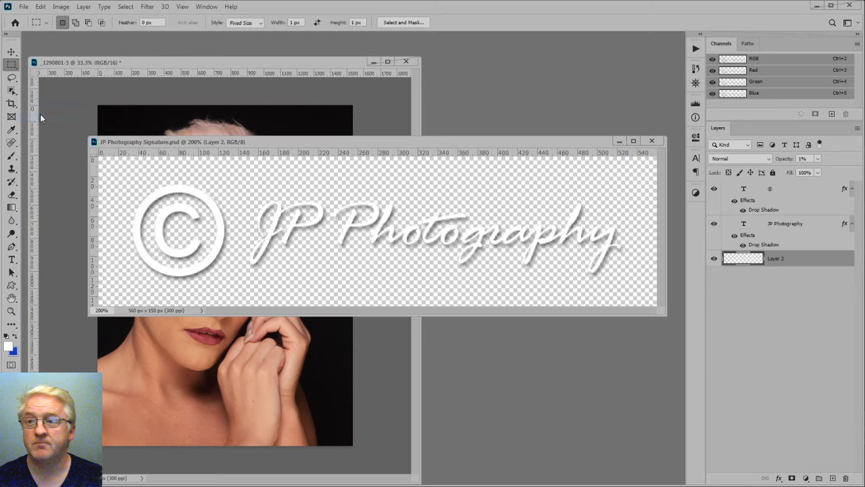
{"action": "left_click", "coordinate": [652, 141]}
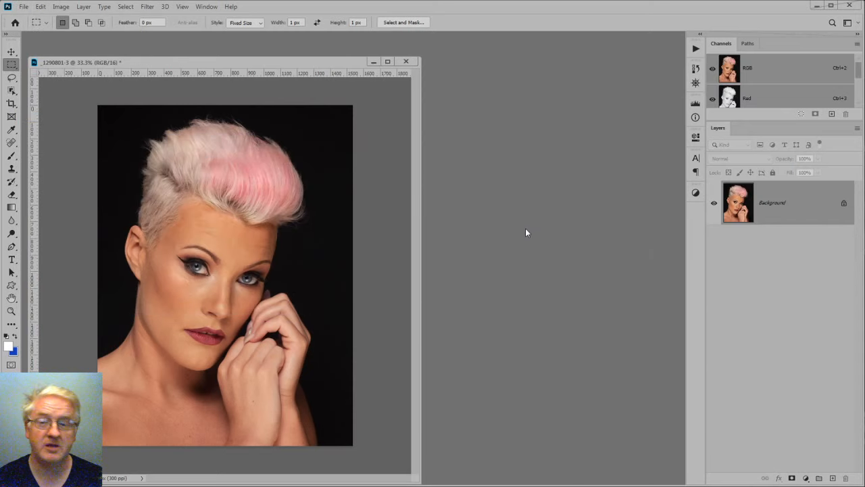
{"action": "left_click_drag", "start_coordinate": [220, 62], "coordinate": [377, 54]}
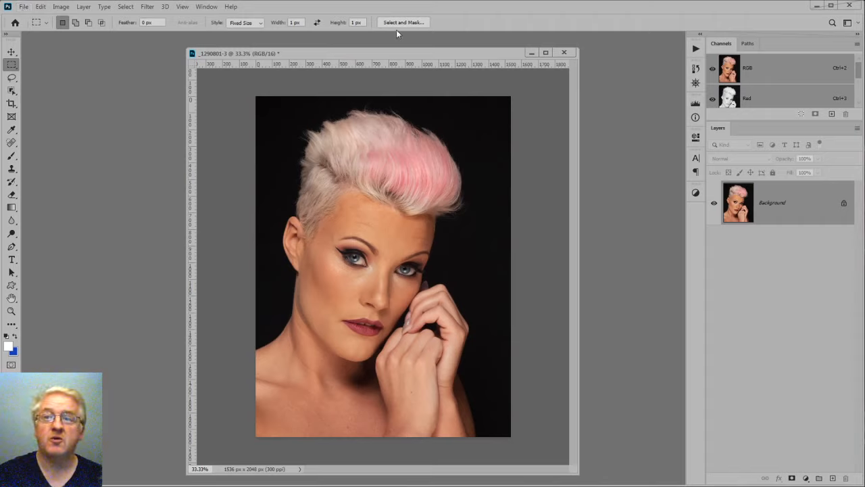
{"action": "left_click_drag", "start_coordinate": [401, 51], "coordinate": [281, 44]}
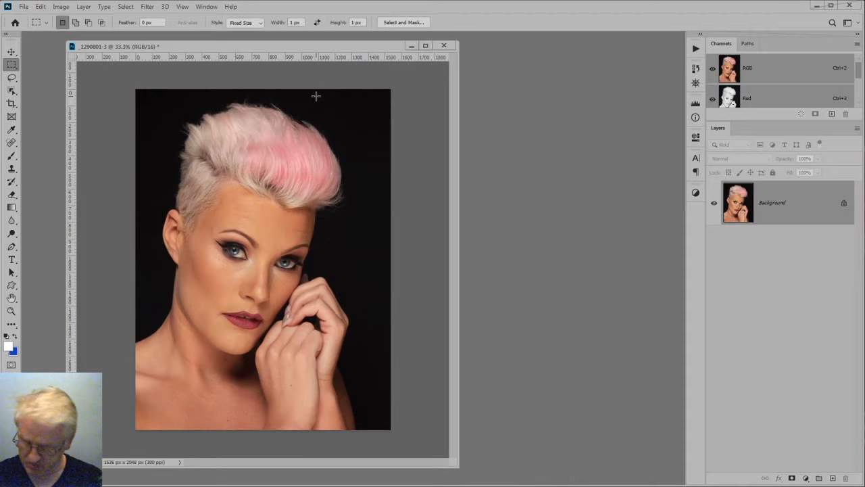
{"action": "left_click_drag", "start_coordinate": [271, 52], "coordinate": [371, 53]}
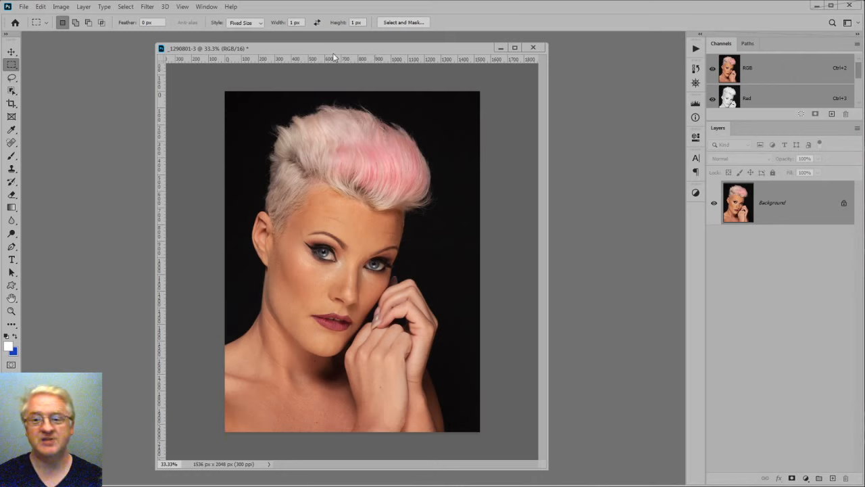
- Switch to Bridge and open the flower photo P1017594.JPG from the images to process folder in Photoshop
{"action": "key", "text": "ctrl+alt+o"}
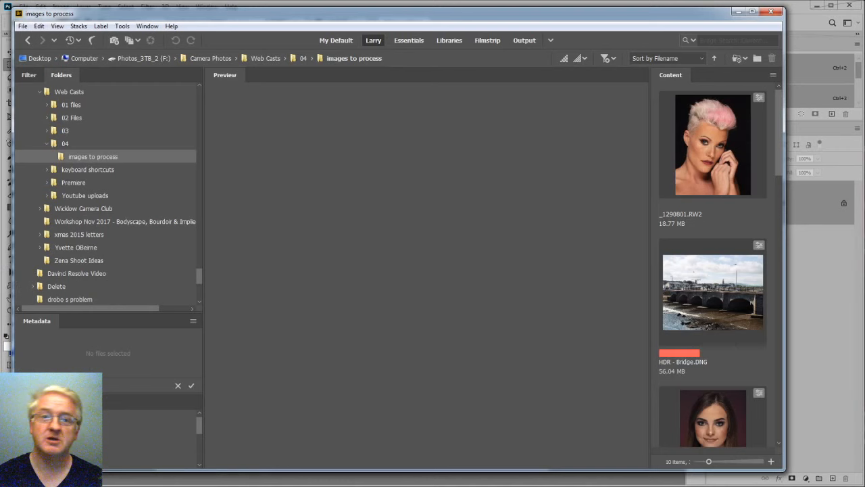
{"action": "scroll", "coordinate": [713, 309], "scroll_direction": "down", "scroll_amount": 5}
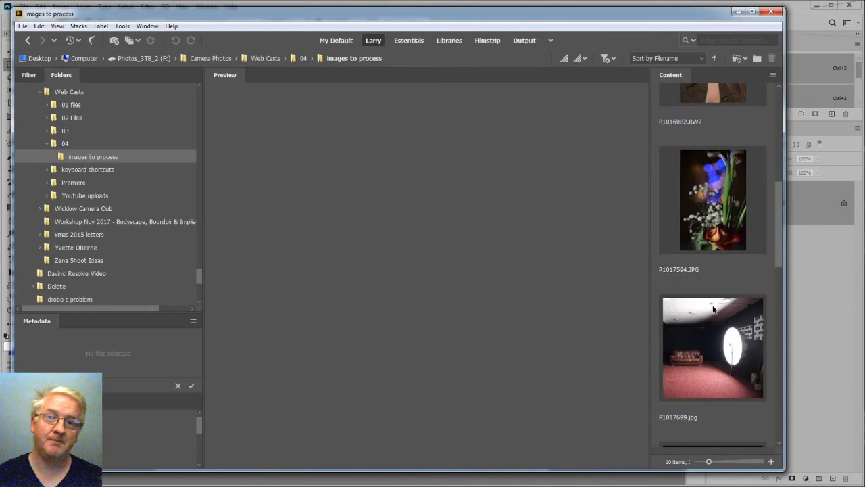
{"action": "left_click", "coordinate": [719, 212]}
{"action": "right_click", "coordinate": [707, 196]}
{"action": "left_click", "coordinate": [730, 203]}
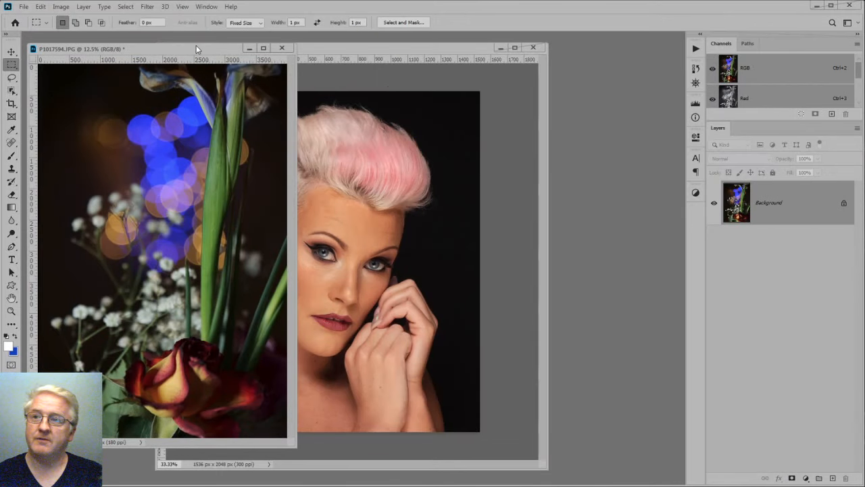
- Shift the flower photo's window aside to view it with the portrait, and close the flower photo
{"action": "left_click_drag", "start_coordinate": [196, 46], "coordinate": [145, 80]}
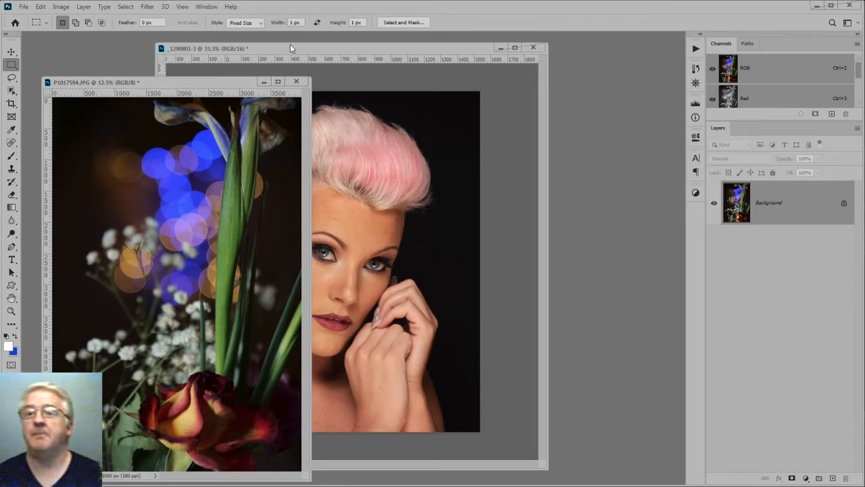
{"action": "left_click", "coordinate": [296, 82]}
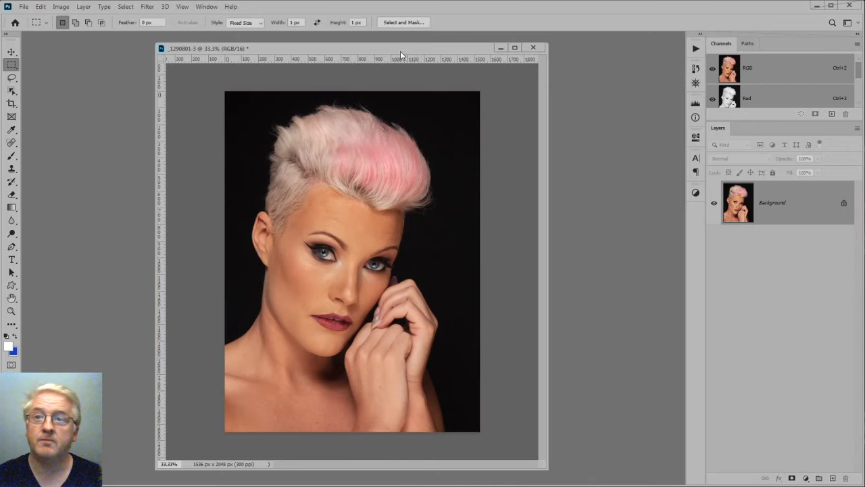
{"action": "left_click_drag", "start_coordinate": [400, 51], "coordinate": [374, 55]}
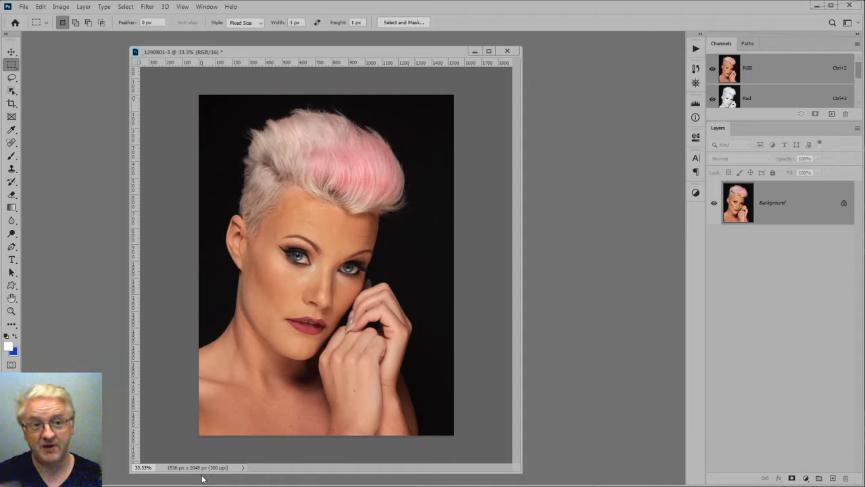
- Revert the _1290801-3 portrait to its full-size original version
{"action": "left_click", "coordinate": [25, 7]}
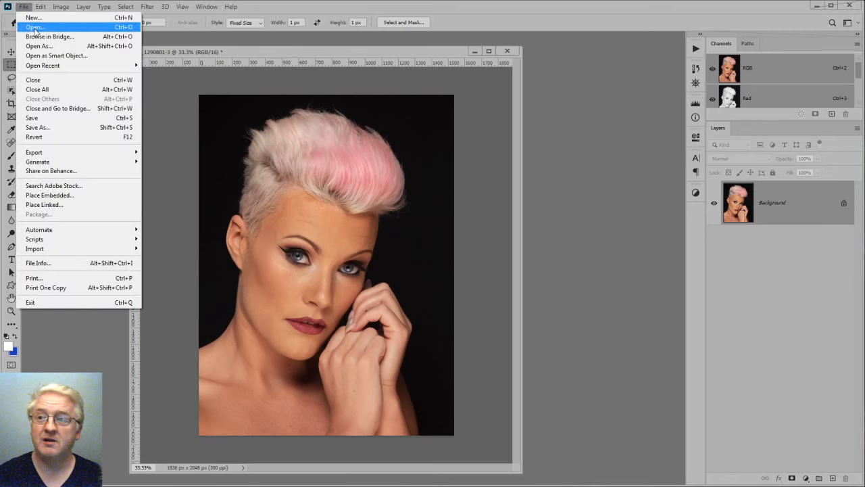
{"action": "left_click", "coordinate": [62, 138]}
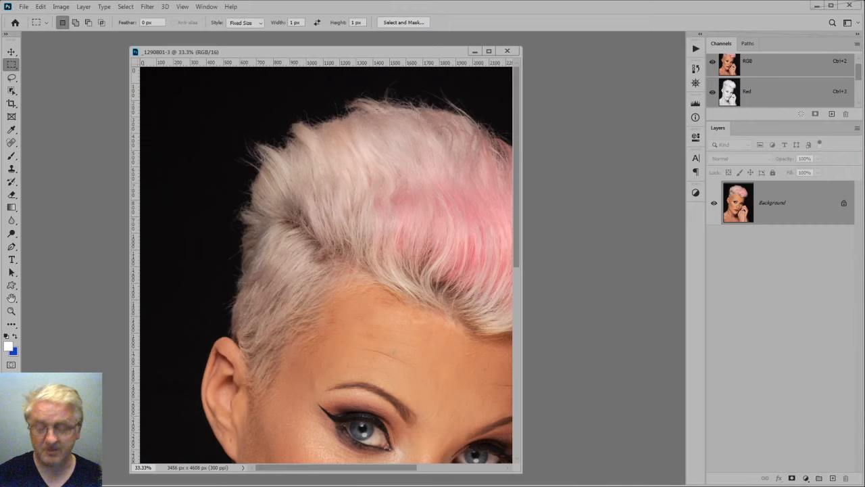
{"action": "left_click", "coordinate": [263, 252], "text": "alt"}
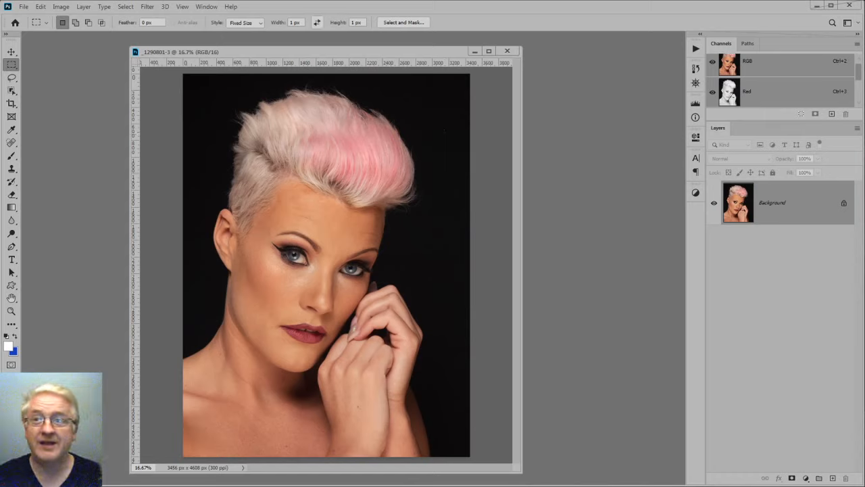
- Show the Actions panel and collapse the Signature set
{"action": "left_click", "coordinate": [207, 8]}
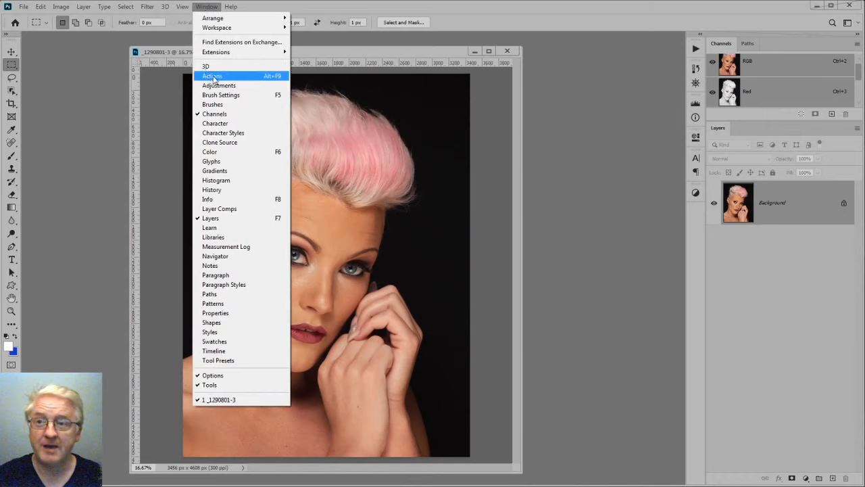
{"action": "left_click", "coordinate": [275, 76]}
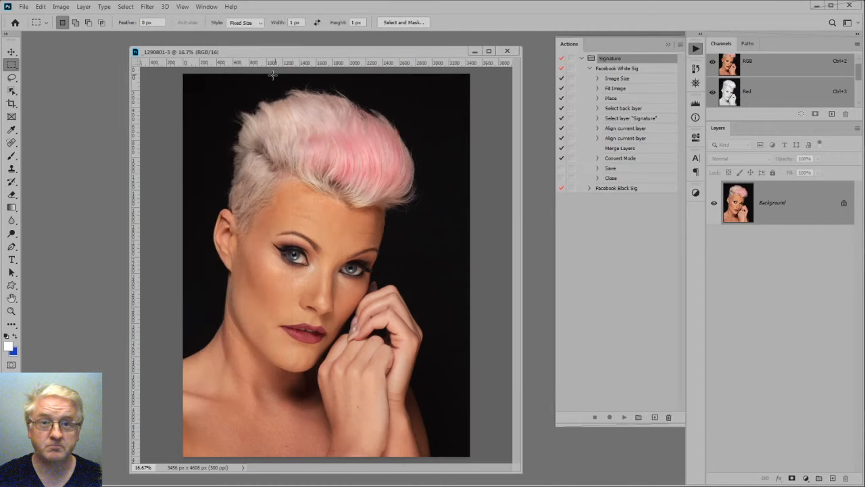
{"action": "left_click", "coordinate": [582, 58]}
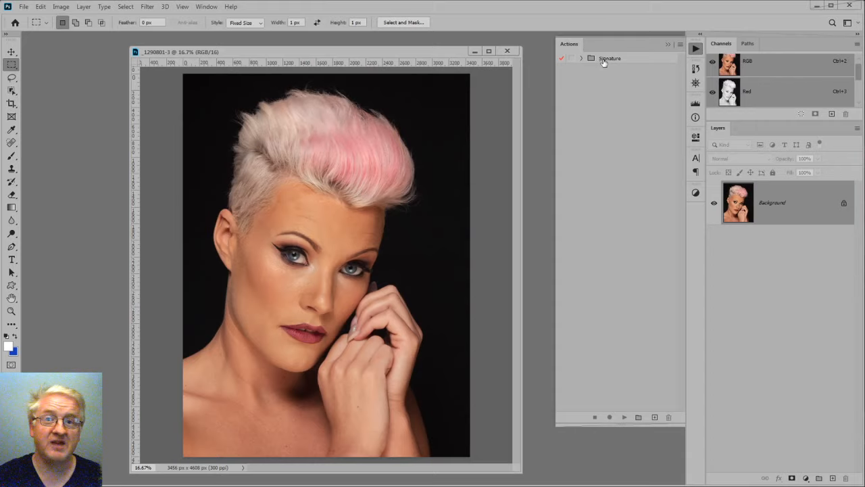
{"action": "left_click", "coordinate": [613, 112]}
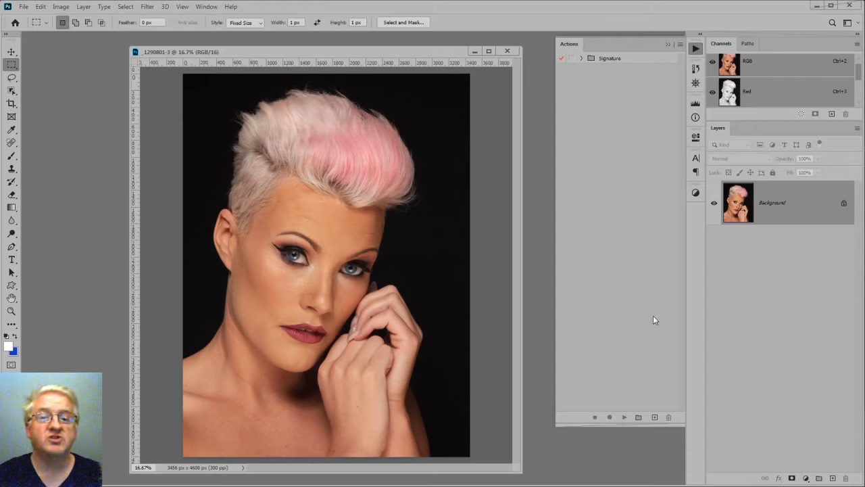
- Display the actions in Button Mode and return to the standard action list
{"action": "left_click", "coordinate": [680, 46]}
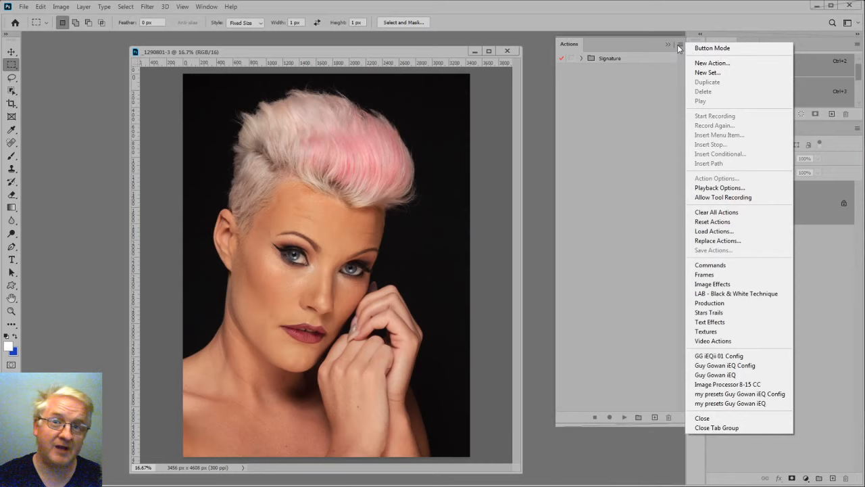
{"action": "left_click", "coordinate": [703, 49]}
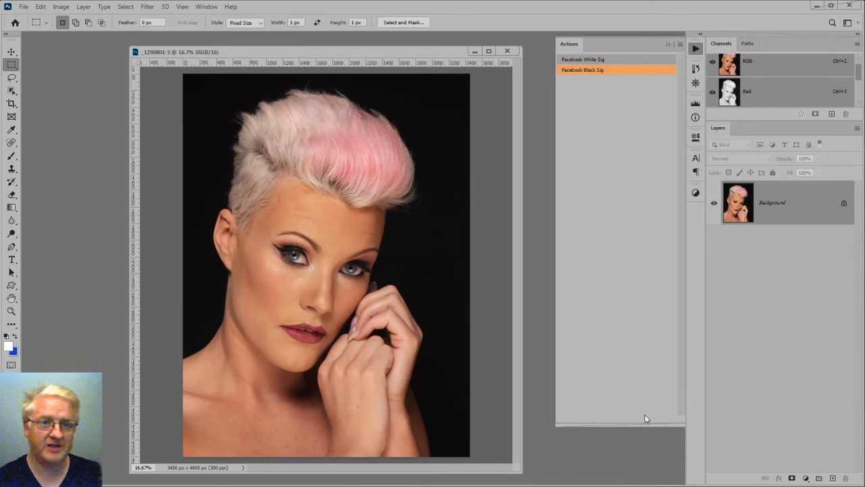
{"action": "left_click", "coordinate": [681, 46]}
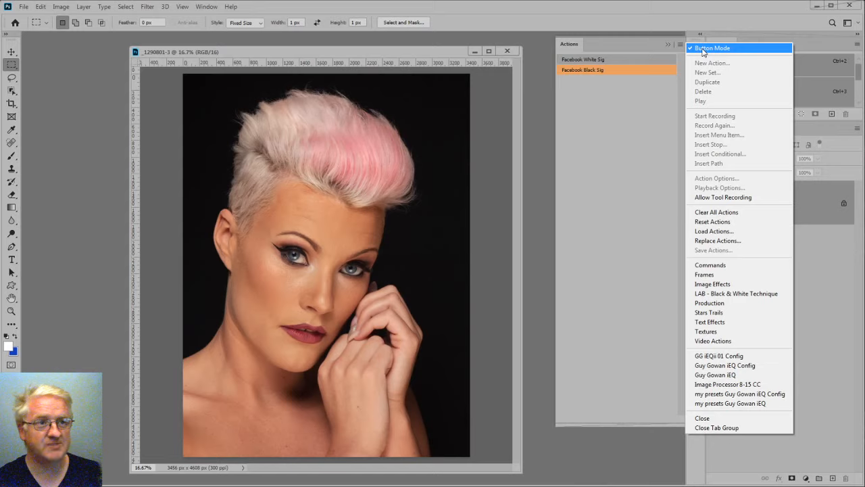
{"action": "left_click", "coordinate": [703, 50]}
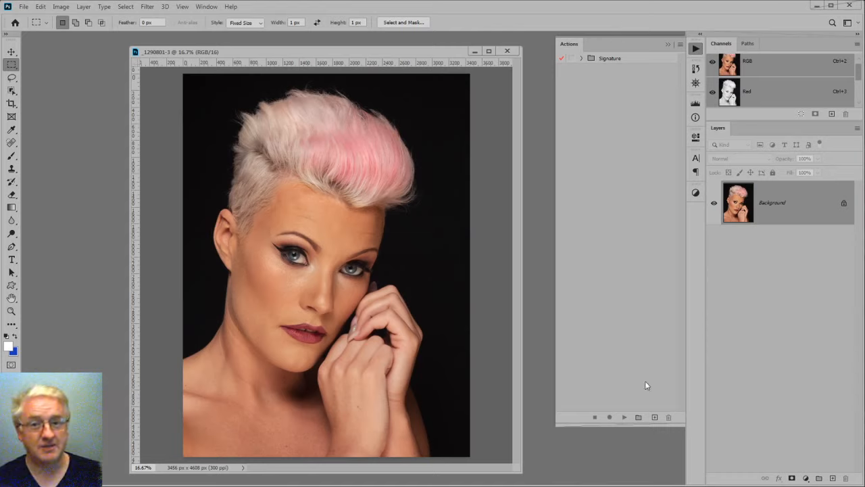
- Create a new action set named Watermark
{"action": "left_click", "coordinate": [639, 417]}
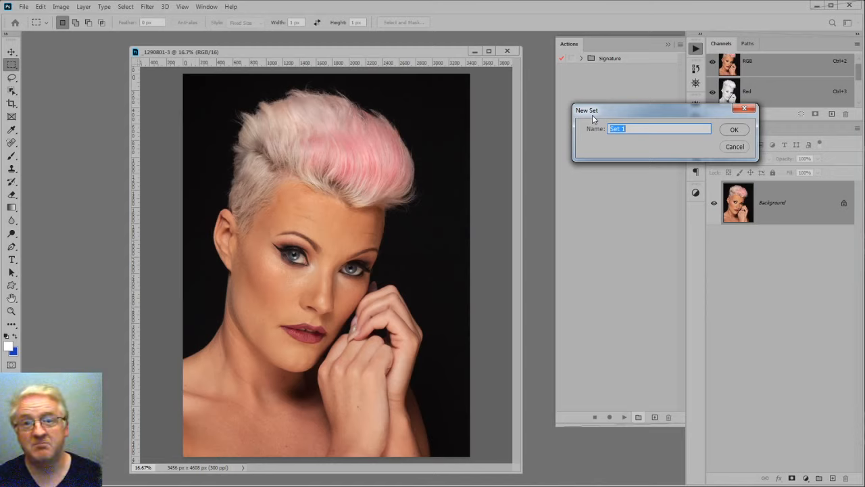
{"action": "type", "text": "Water"}
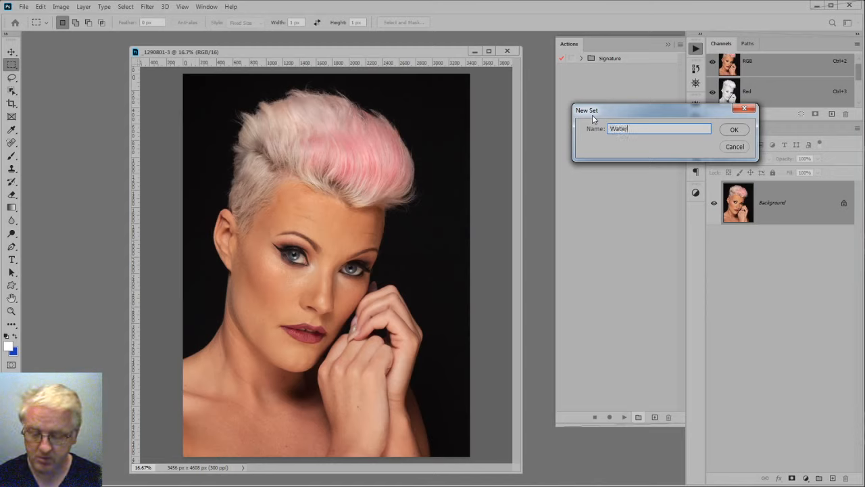
{"action": "type", "text": "mark"}
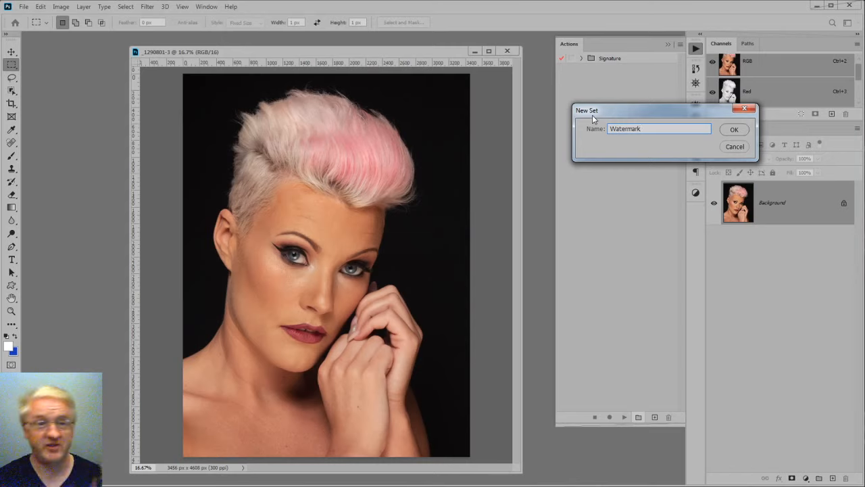
{"action": "left_click", "coordinate": [734, 129]}
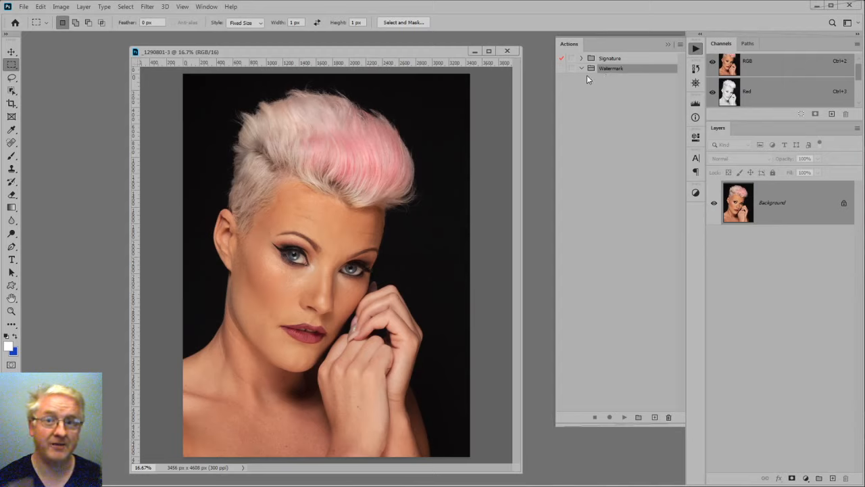
- Set up a new action named JP Photography and assign it to the Watermark set
{"action": "left_click", "coordinate": [654, 418]}
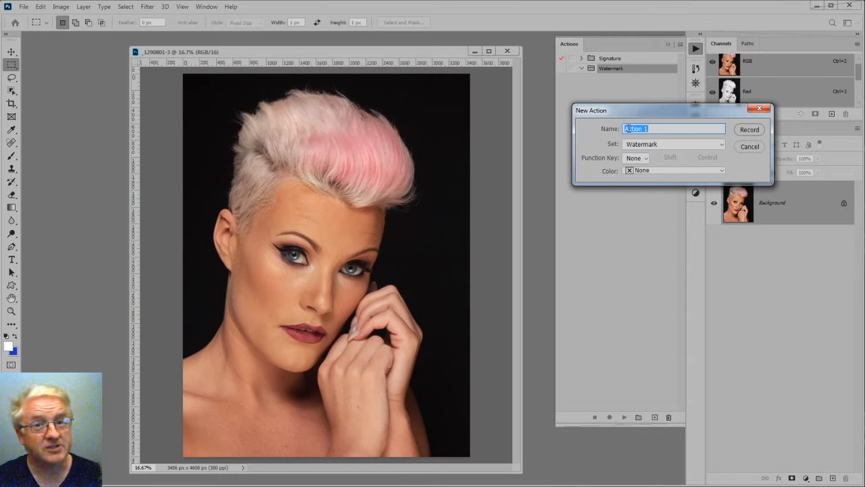
{"action": "type", "text": "JP Pho"}
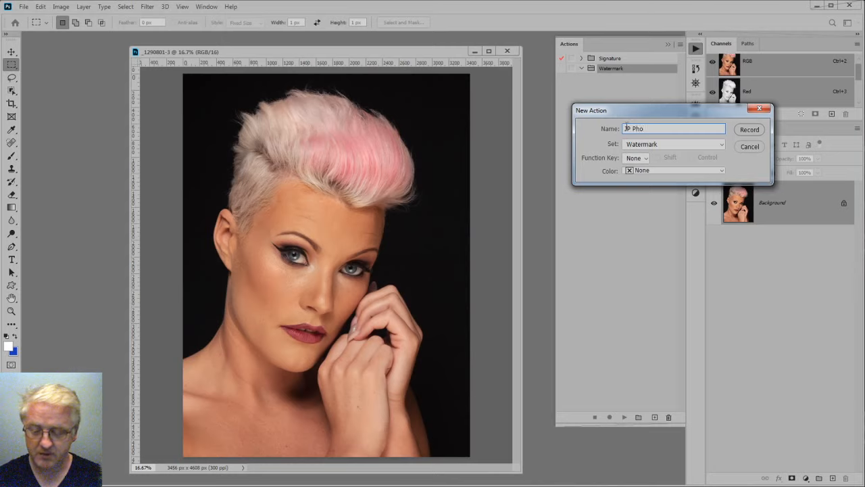
{"action": "type", "text": "t"}
{"action": "key", "text": "BackSpace"}
{"action": "key", "text": "BackSpace"}
{"action": "key", "text": "BackSpace"}
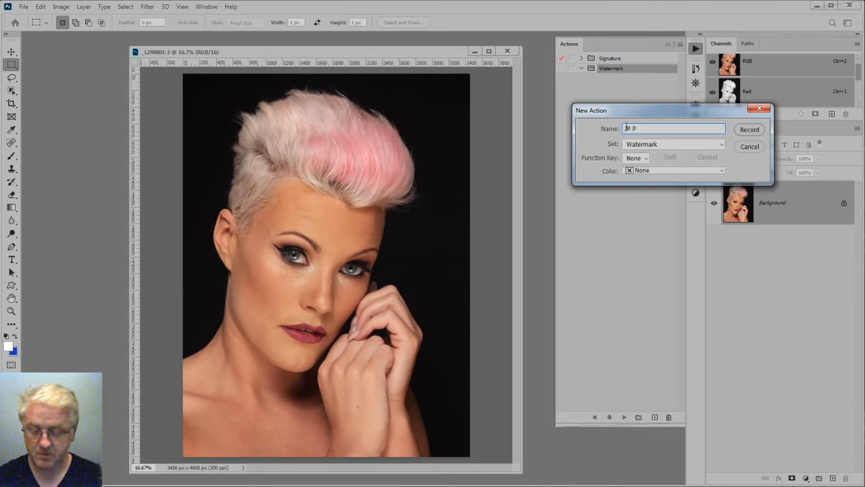
{"action": "type", "text": "hot"}
{"action": "key", "text": "BackSpace"}
{"action": "key", "text": "BackSpace"}
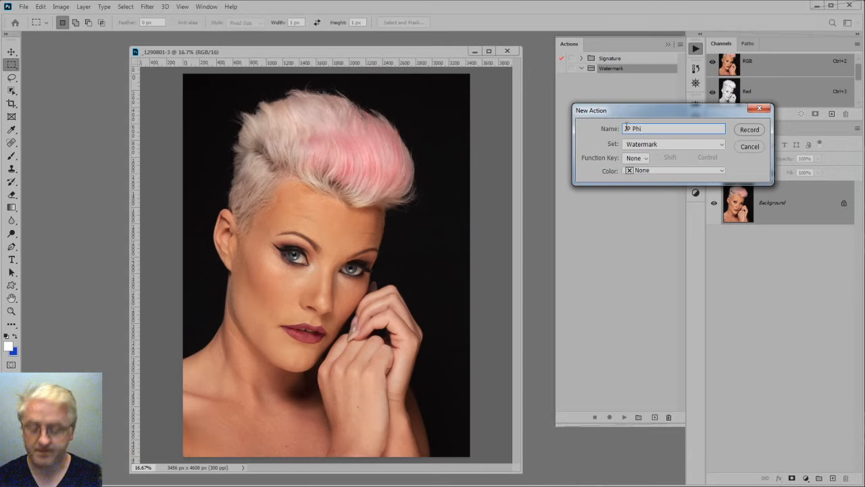
{"action": "type", "text": "o"}
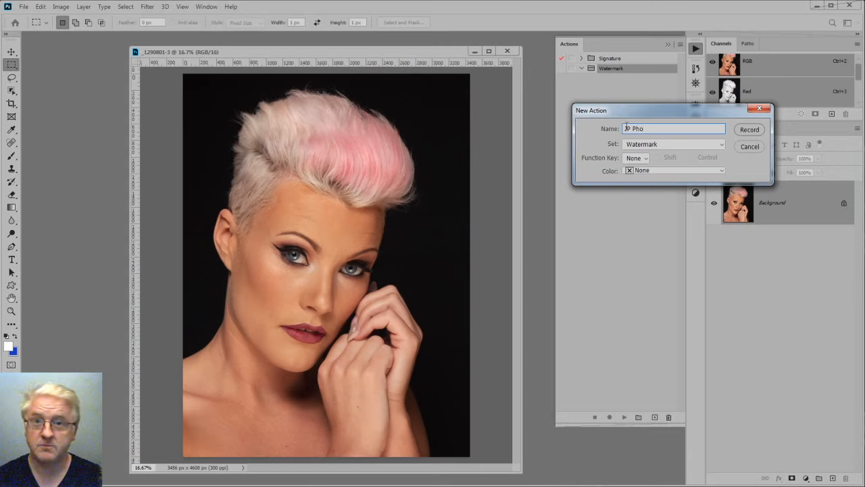
{"action": "type", "text": "tography"}
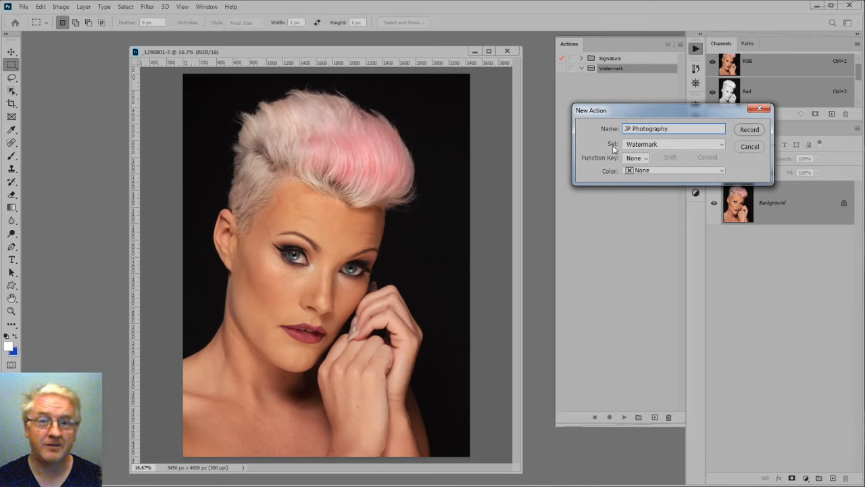
{"action": "left_click", "coordinate": [723, 144]}
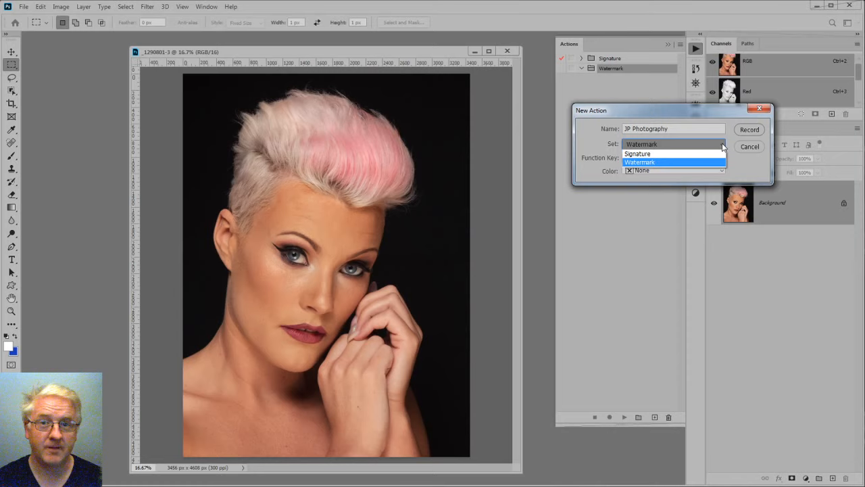
{"action": "left_click", "coordinate": [644, 163]}
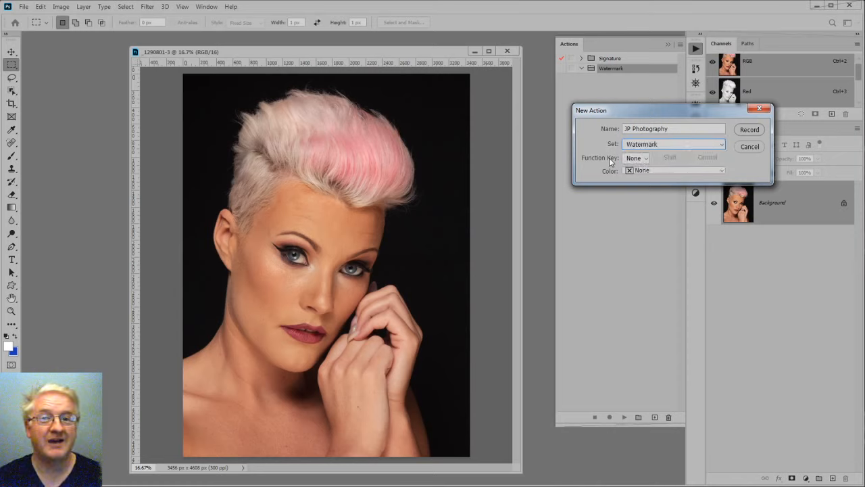
- Try Shift+F2 as the new action's function key shortcut and reset the function key to None
{"action": "left_click", "coordinate": [646, 159]}
{"action": "left_click", "coordinate": [635, 187]}
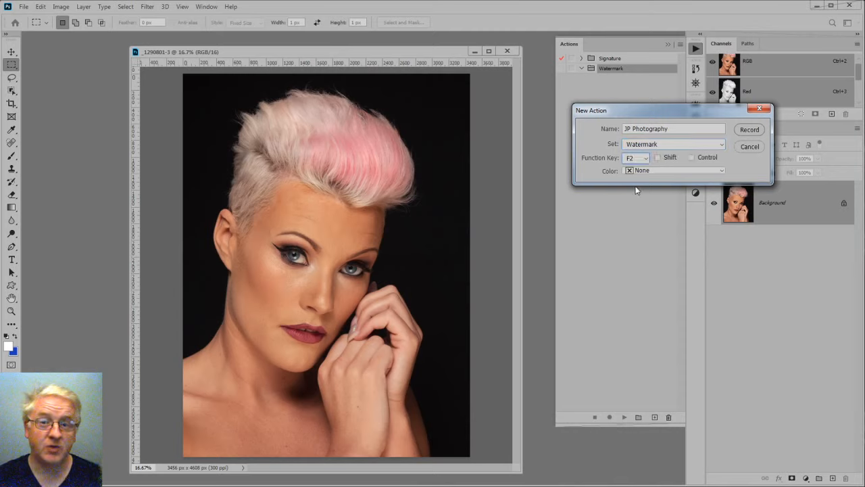
{"action": "left_click", "coordinate": [659, 157]}
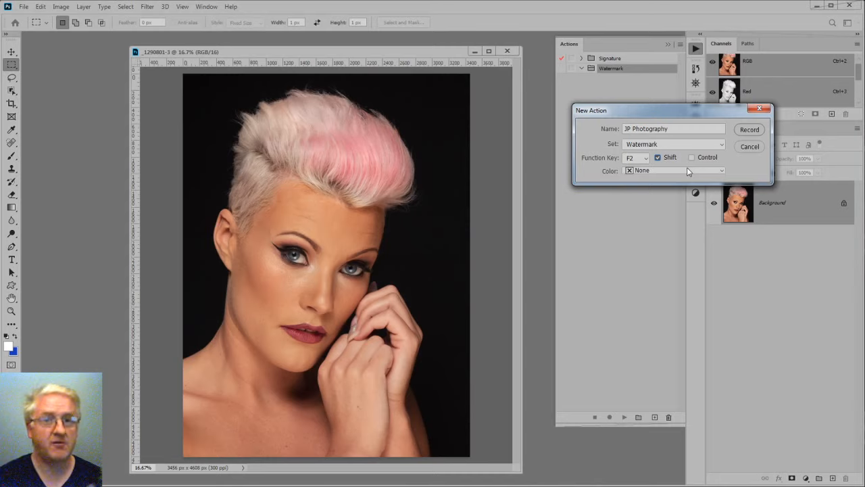
{"action": "left_click", "coordinate": [644, 159]}
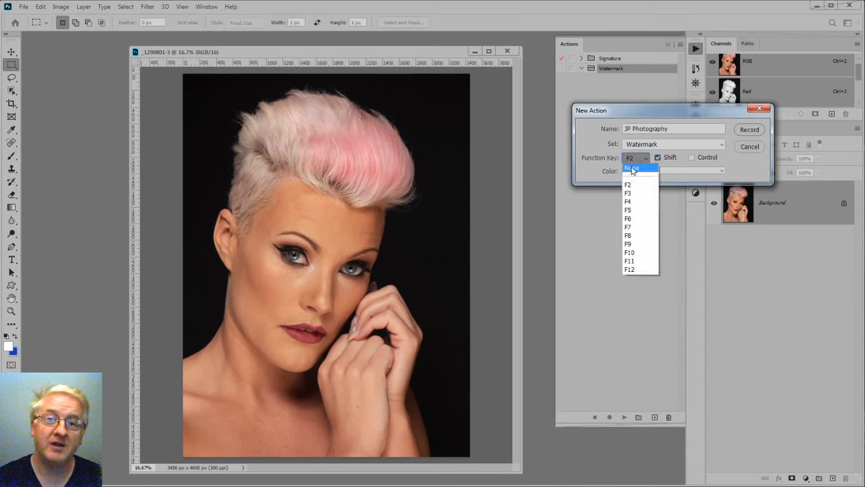
{"action": "left_click", "coordinate": [636, 169]}
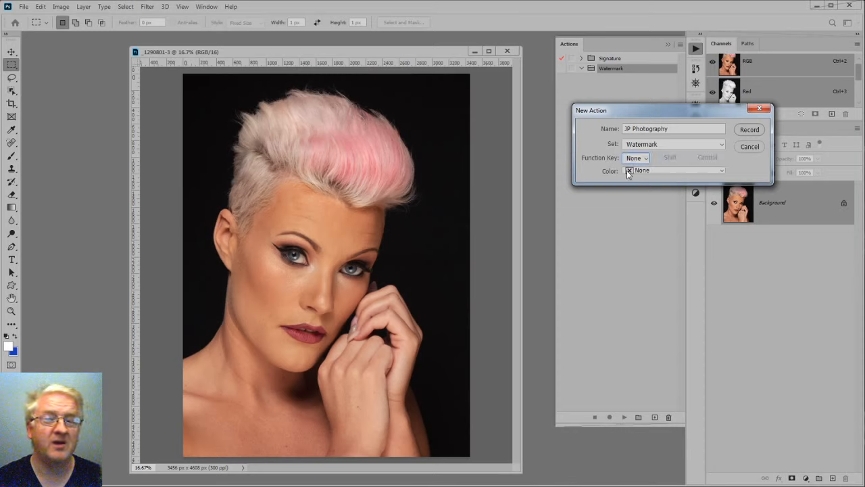
- Try yellow and green as the color for the JP Photography action
{"action": "left_click", "coordinate": [637, 171]}
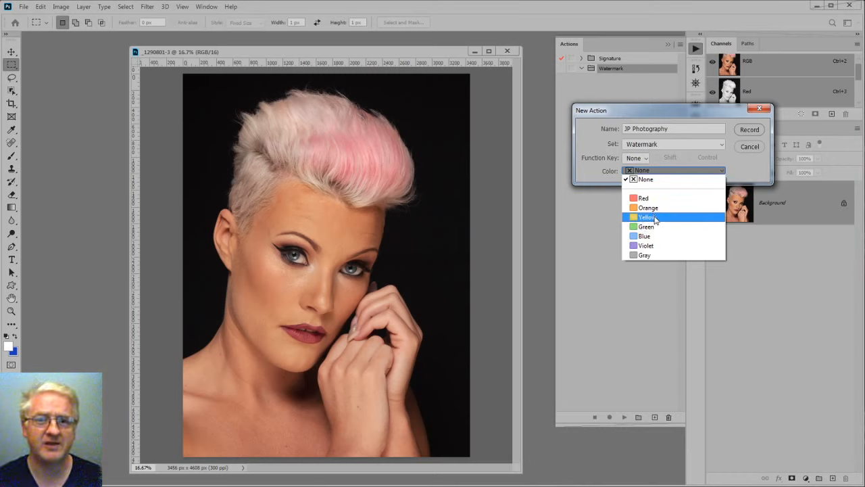
{"action": "left_click", "coordinate": [656, 219]}
{"action": "left_click", "coordinate": [640, 172]}
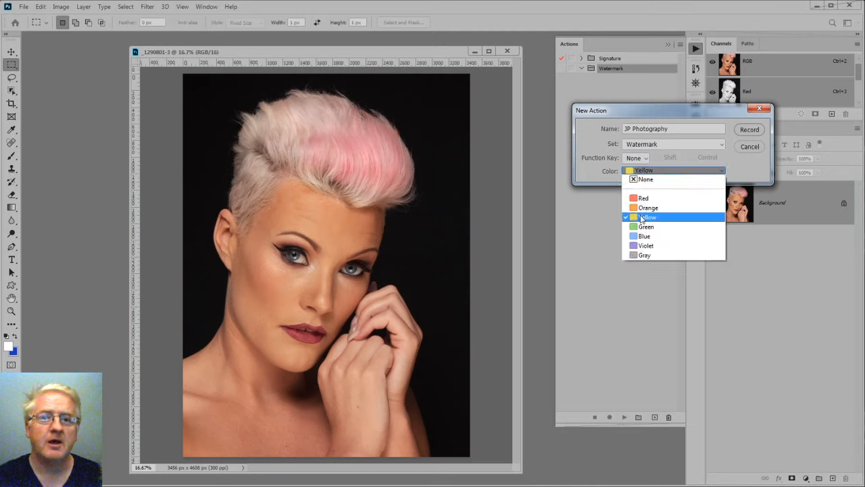
{"action": "left_click", "coordinate": [646, 222]}
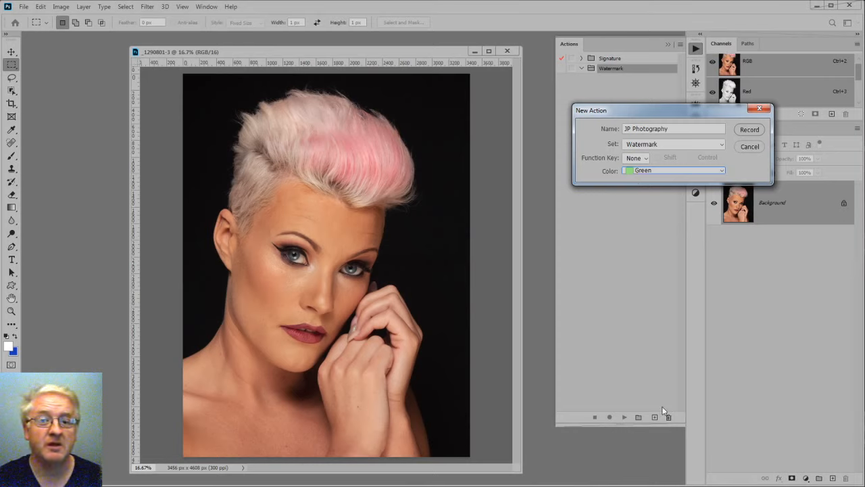
- Discard the new action and delete the Watermark set
{"action": "left_click", "coordinate": [751, 146]}
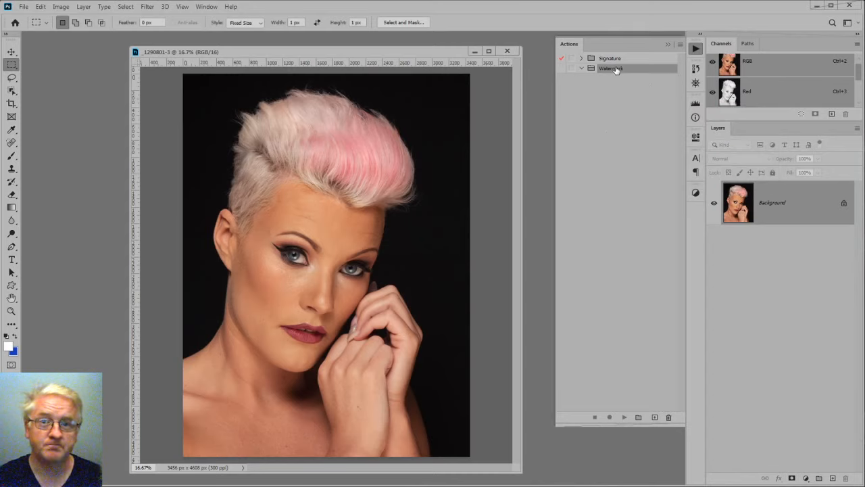
{"action": "mouse_move", "coordinate": [611, 68]}
{"action": "left_mouse_down"}
{"action": "mouse_move", "coordinate": [641, 359]}
{"action": "mouse_move", "coordinate": [669, 418]}
{"action": "left_mouse_up"}
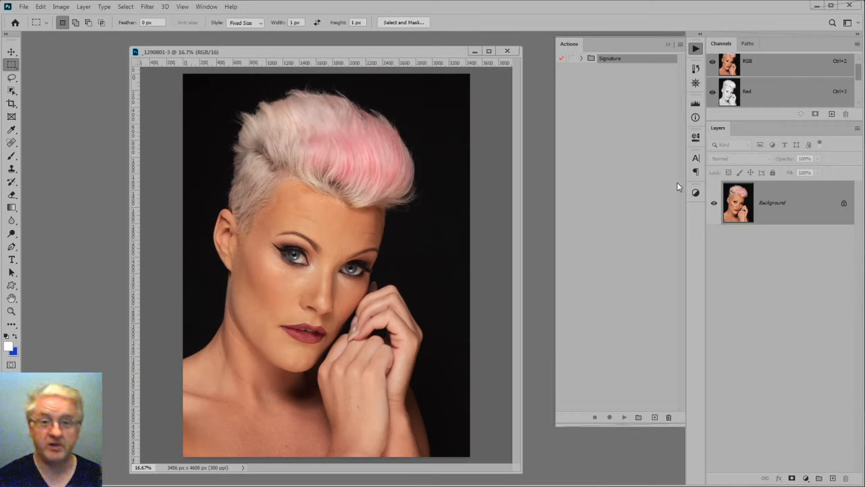
- Create an empty action set named Watermark below the Signature set
{"action": "left_click", "coordinate": [638, 417]}
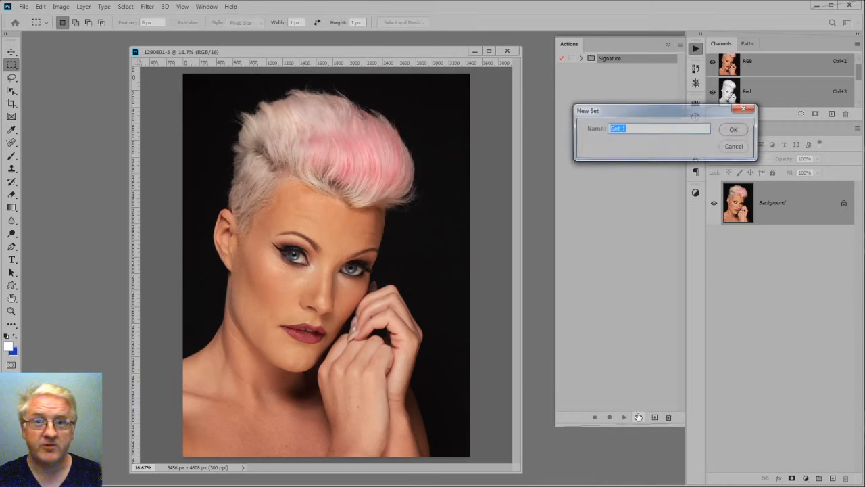
{"action": "type", "text": "Watermark"}
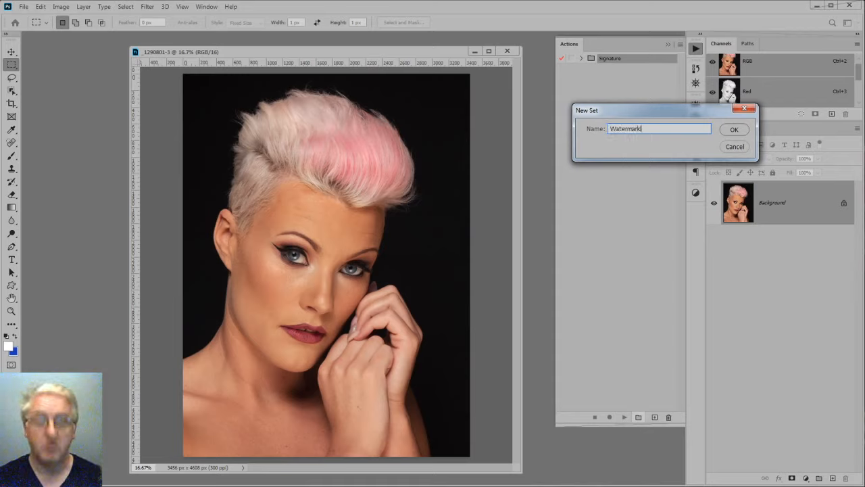
{"action": "key", "text": "Return"}
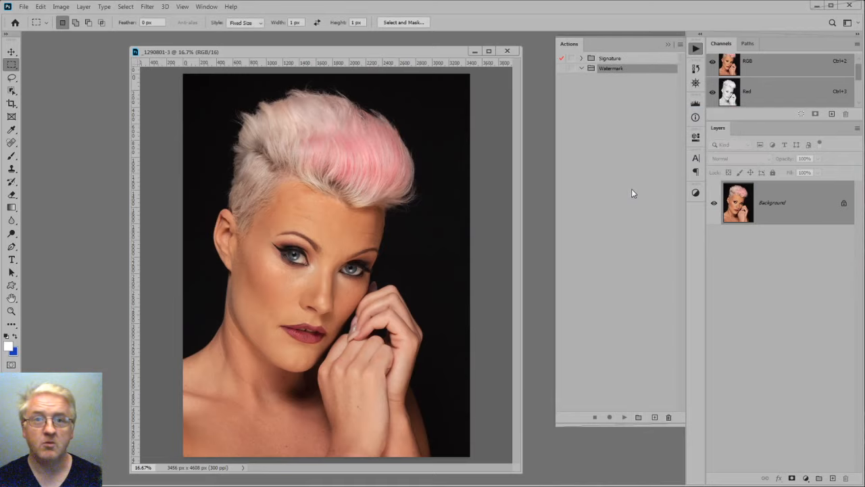
- Create an orange action named JP Photography in the Watermark set and start recording it
{"action": "left_click", "coordinate": [655, 417]}
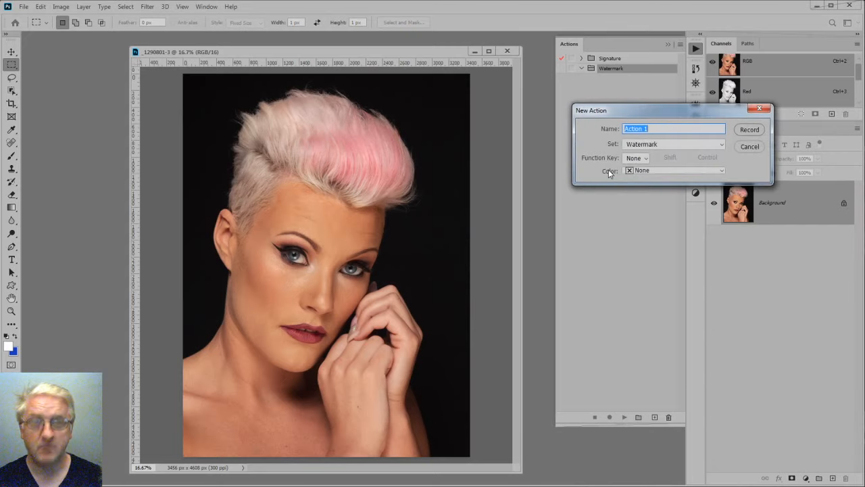
{"action": "type", "text": "JP P"}
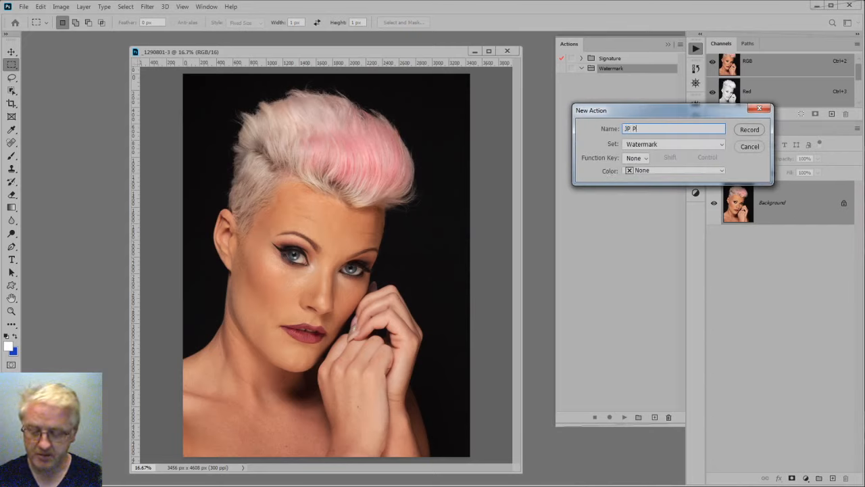
{"action": "type", "text": "hotography"}
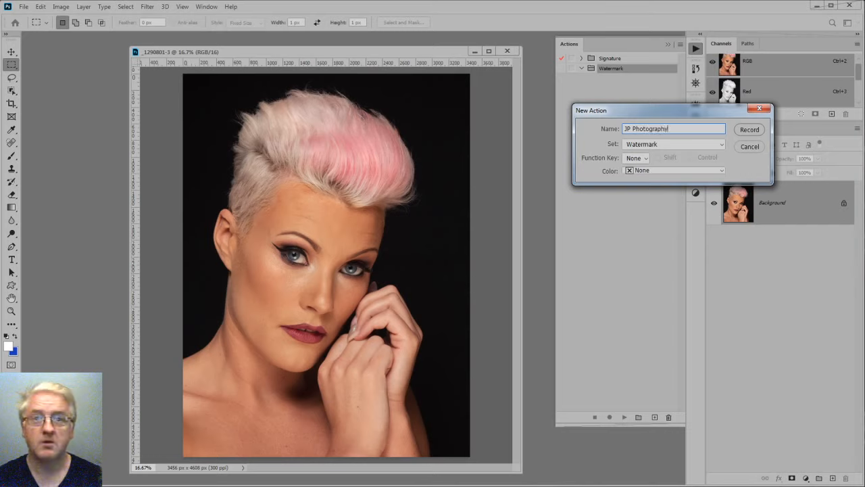
{"action": "left_click", "coordinate": [628, 171]}
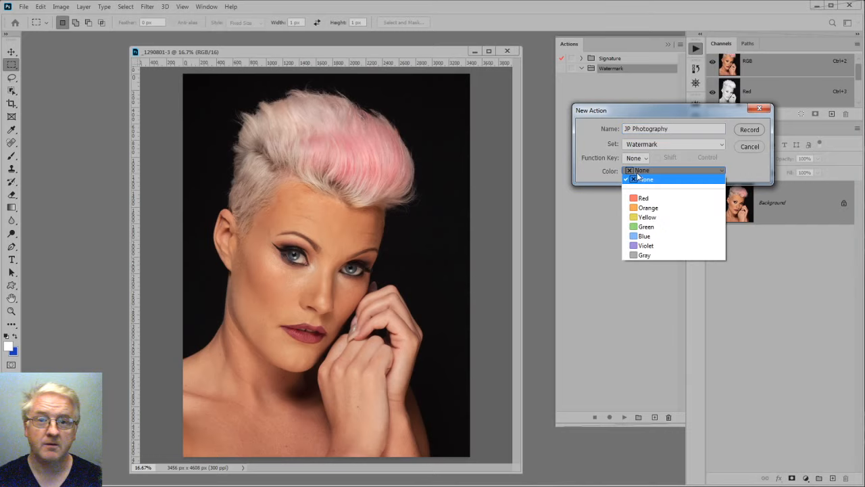
{"action": "left_click", "coordinate": [648, 207]}
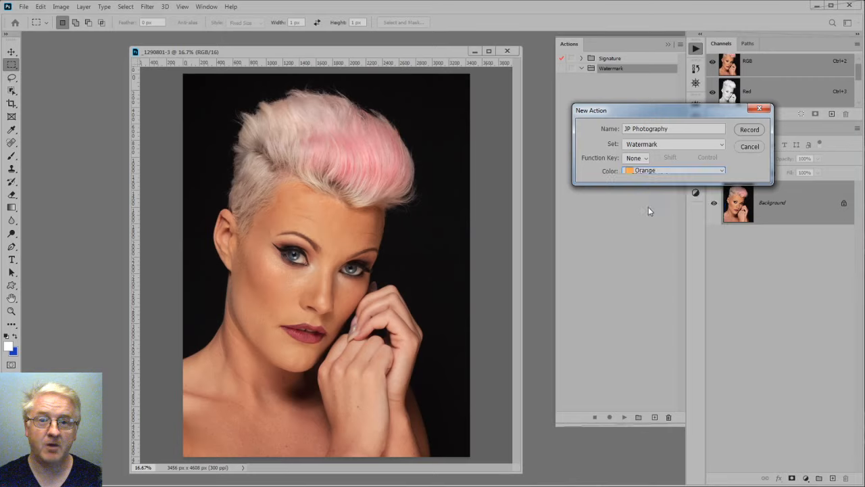
{"action": "left_click", "coordinate": [750, 129]}
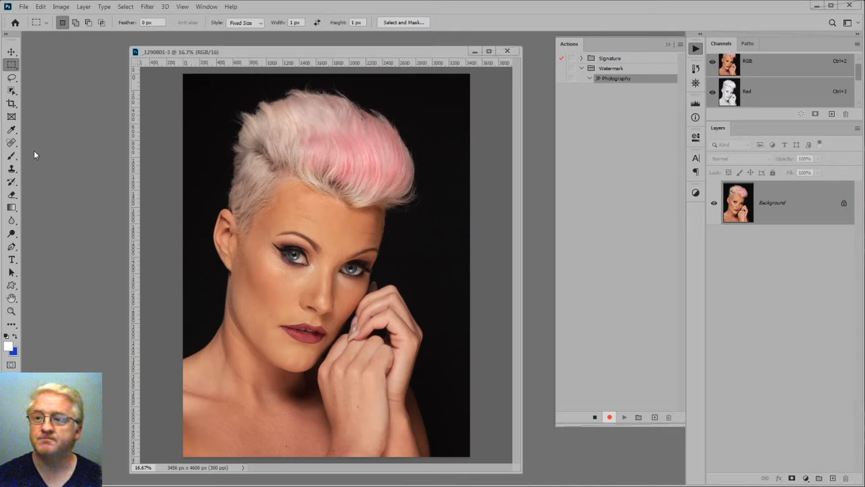
- Record a Fit Image operation that constrains the portrait within 2048 by 2048 pixels
{"action": "left_click", "coordinate": [26, 10]}
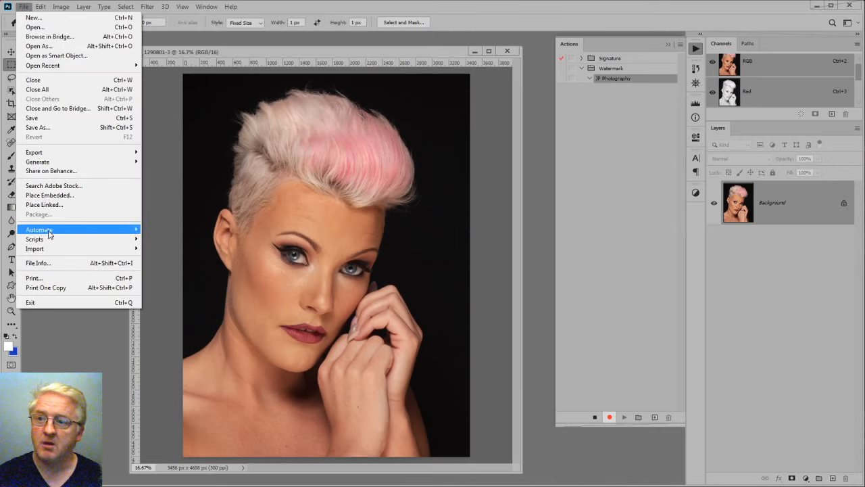
{"action": "mouse_move", "coordinate": [51, 231]}
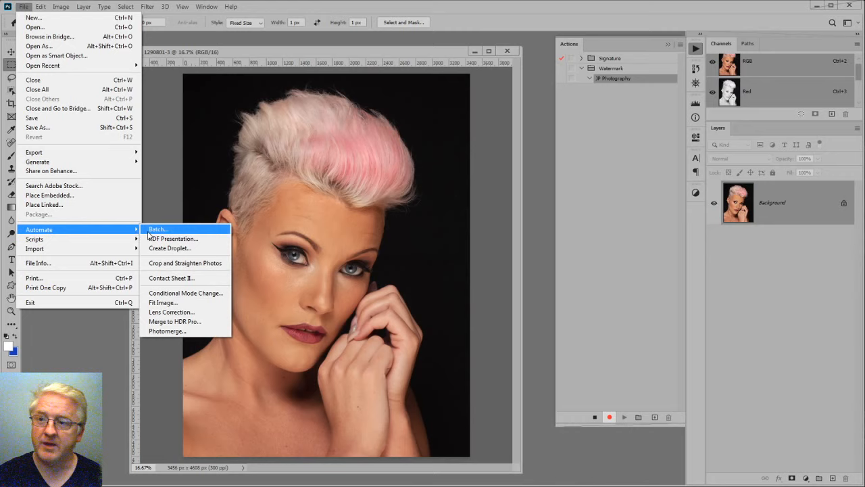
{"action": "left_click", "coordinate": [174, 303]}
{"action": "left_click_drag", "start_coordinate": [651, 212], "coordinate": [627, 245]}
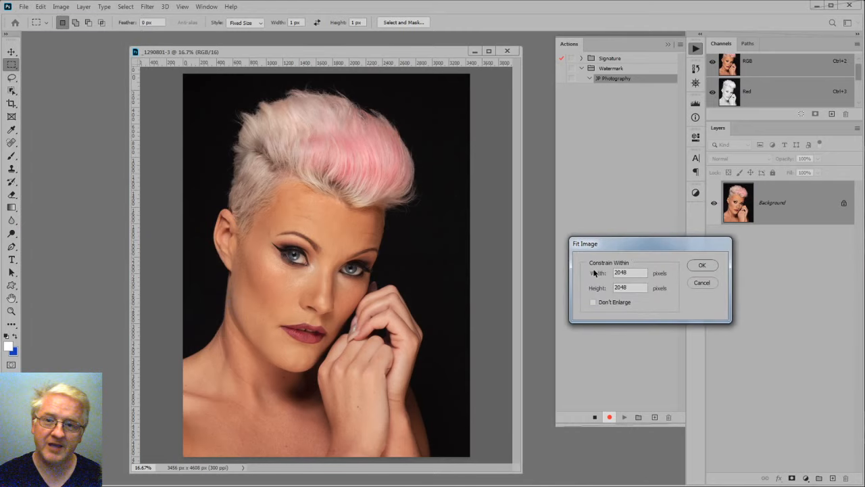
{"action": "double_click", "coordinate": [630, 272]}
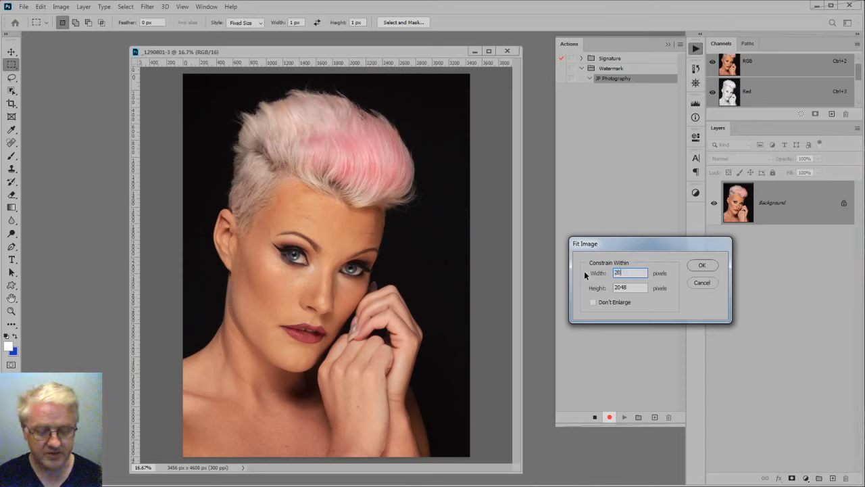
{"action": "key", "text": "Tab"}
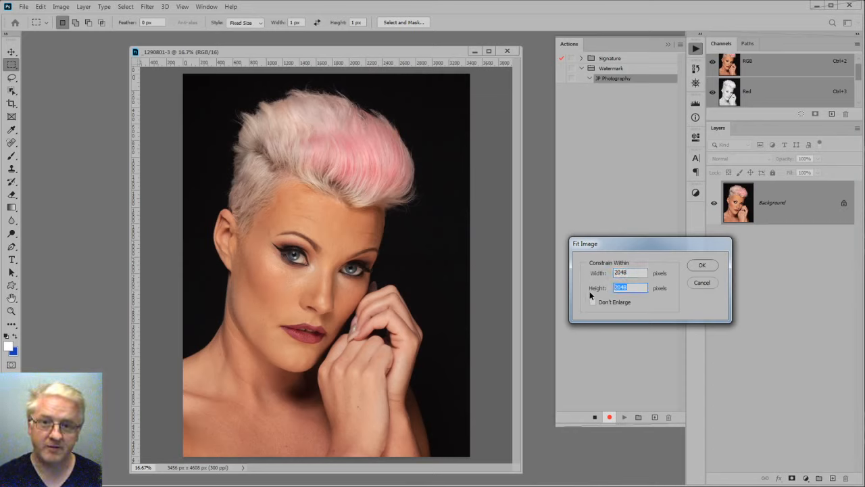
{"action": "type", "text": "2048"}
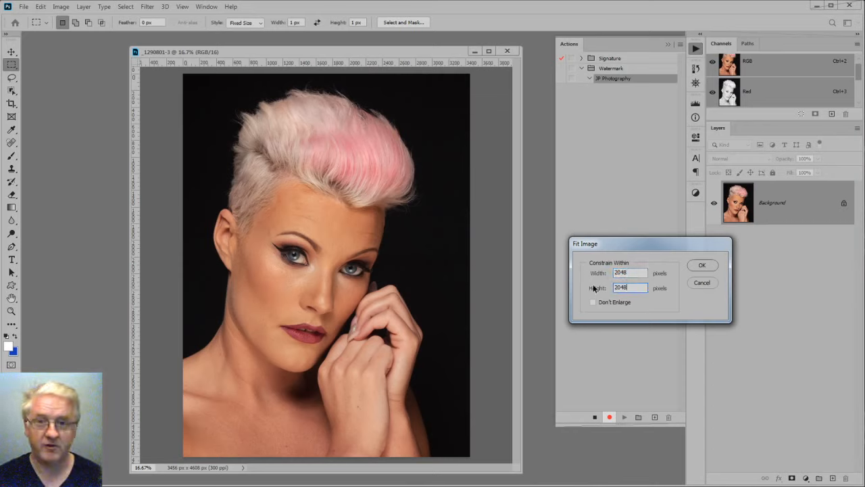
{"action": "left_click", "coordinate": [702, 267]}
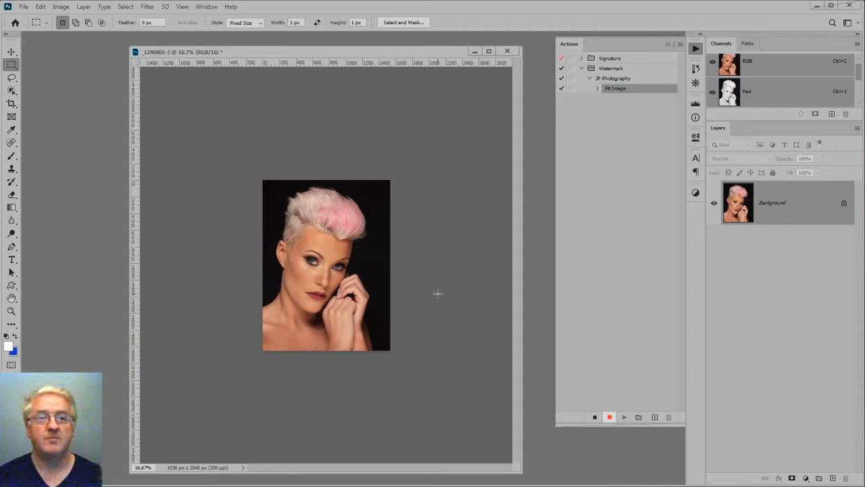
- Place JP Photography Signature.psd from the Watermark folder as an embedded object on the portrait and commit its placement
{"action": "left_click", "coordinate": [23, 6]}
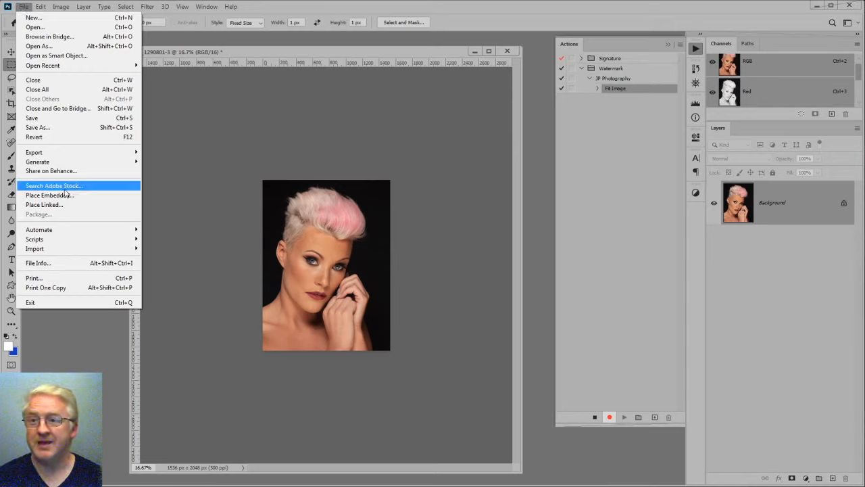
{"action": "left_click", "coordinate": [60, 196]}
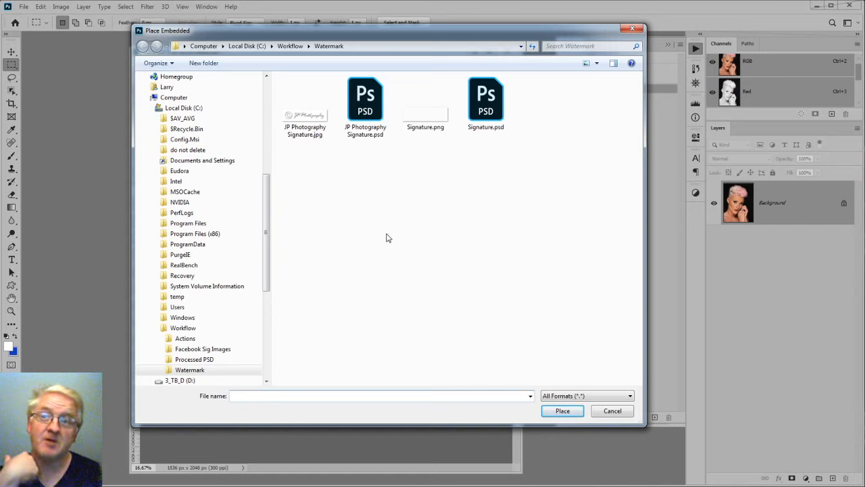
{"action": "left_click", "coordinate": [363, 112]}
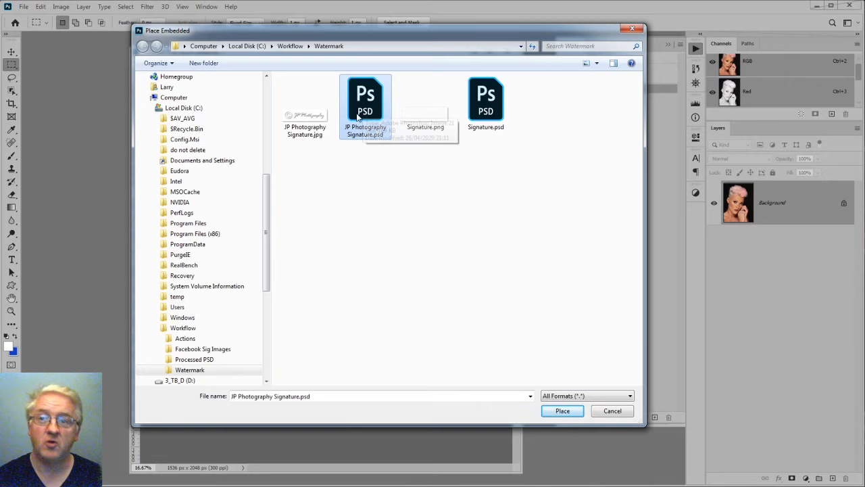
{"action": "left_click", "coordinate": [561, 411]}
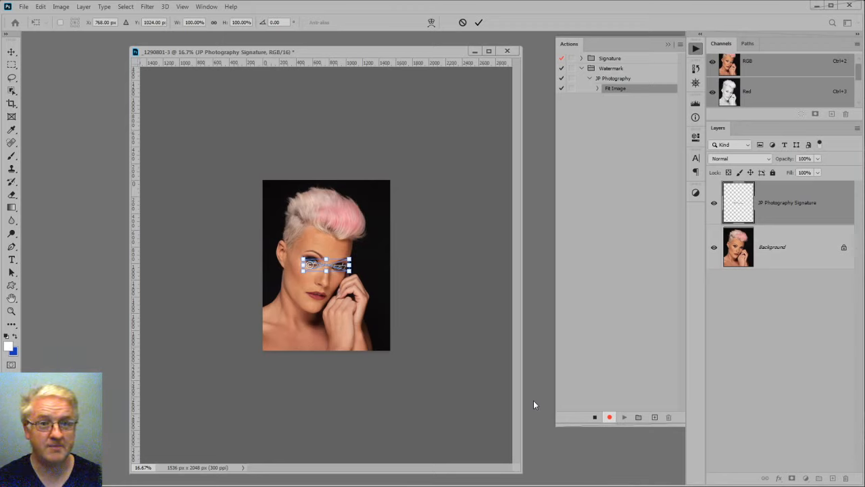
{"action": "key", "text": "Return"}
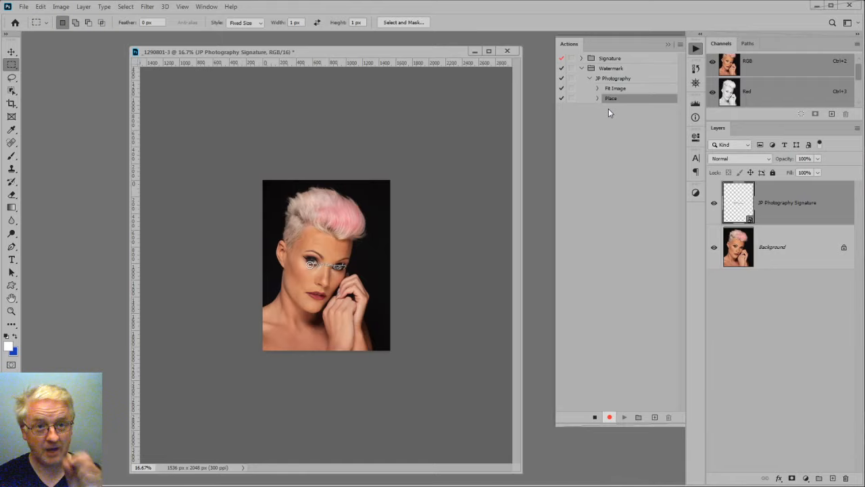
- Record selecting the Background layer and adding the JP Photography Signature layer to the selection, and stop recording
{"action": "key", "text": "alt+comma"}
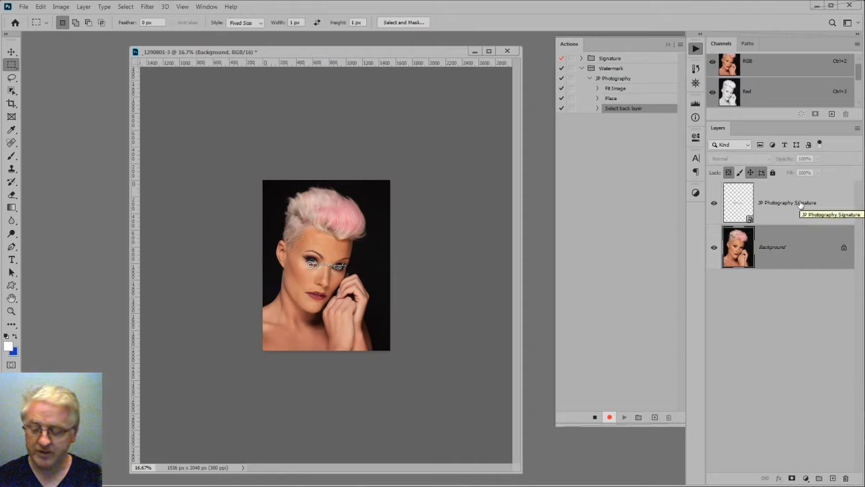
{"action": "left_click", "coordinate": [742, 205]}
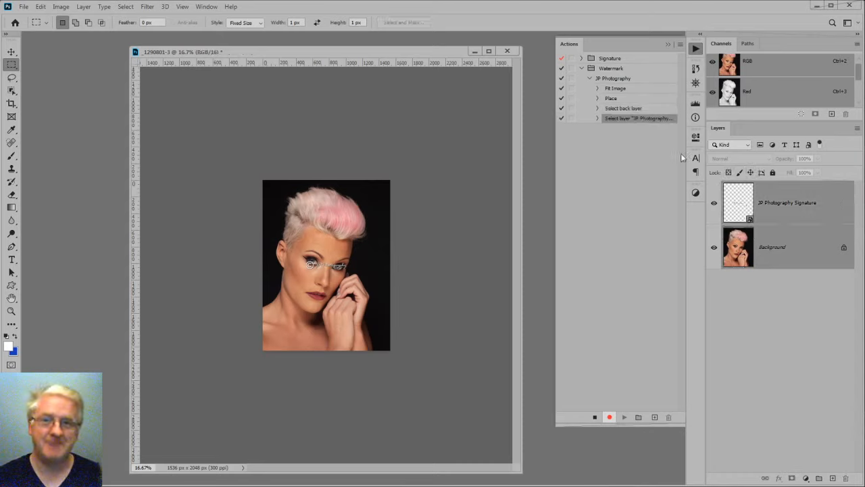
{"action": "left_click", "coordinate": [637, 121]}
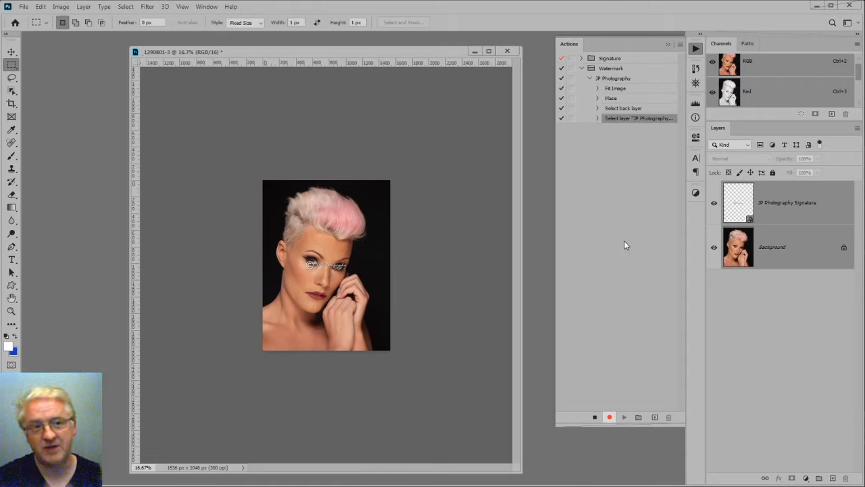
{"action": "left_click", "coordinate": [595, 418]}
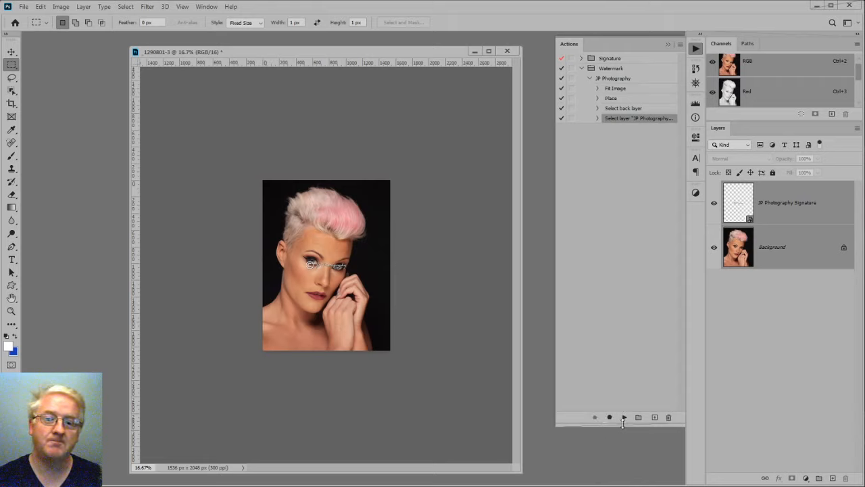
- Delete the JP Photography action from the Watermark set and revert the portrait to its saved state
{"action": "left_click", "coordinate": [609, 79]}
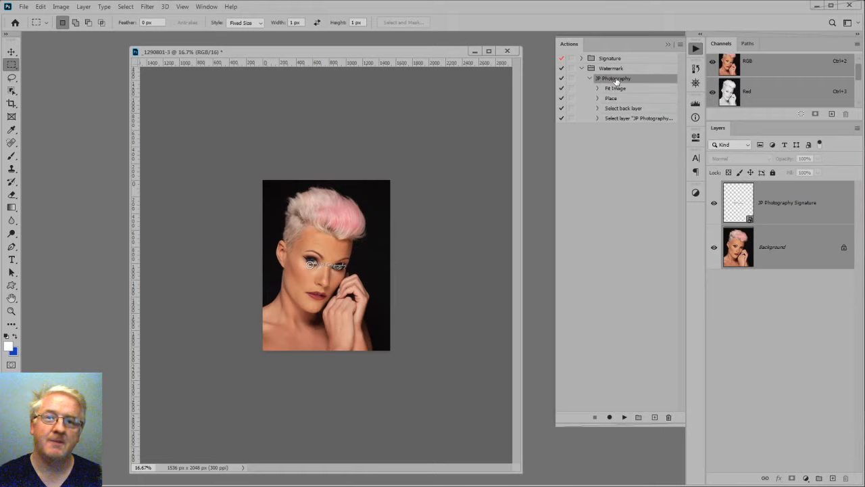
{"action": "mouse_move", "coordinate": [615, 80]}
{"action": "left_mouse_down"}
{"action": "mouse_move", "coordinate": [656, 417]}
{"action": "mouse_move", "coordinate": [669, 419]}
{"action": "left_mouse_up"}
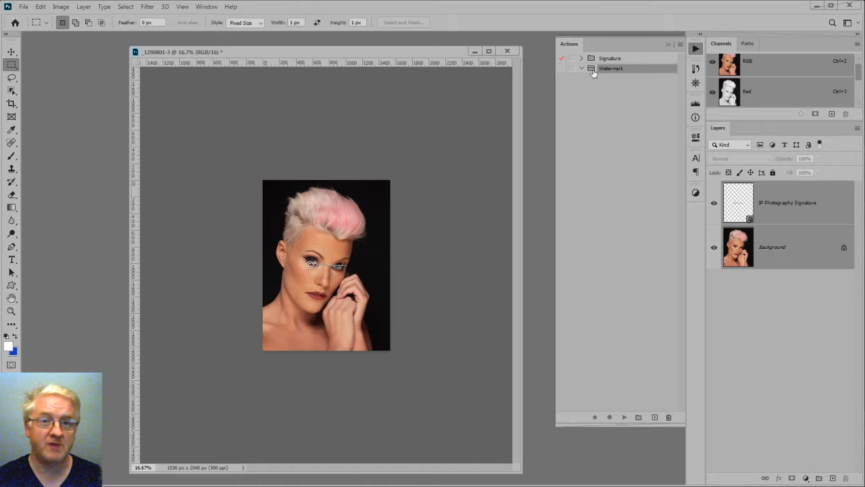
{"action": "left_click", "coordinate": [804, 206]}
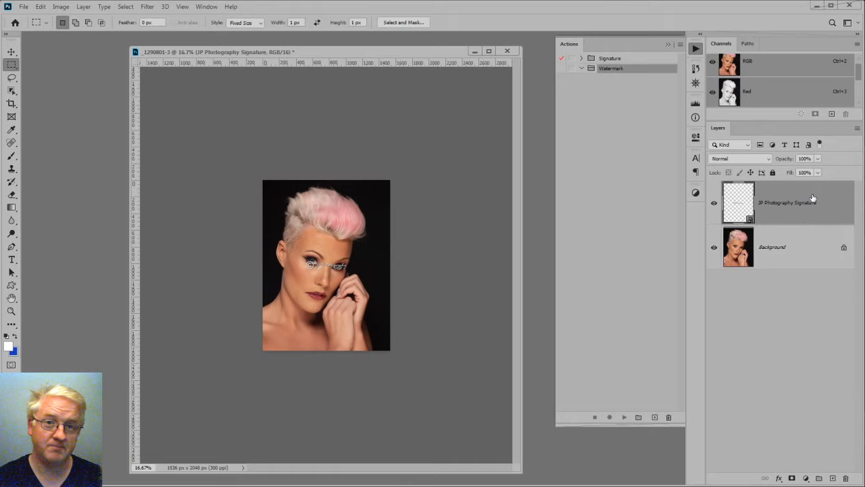
{"action": "left_click_drag", "start_coordinate": [347, 53], "coordinate": [347, 53]}
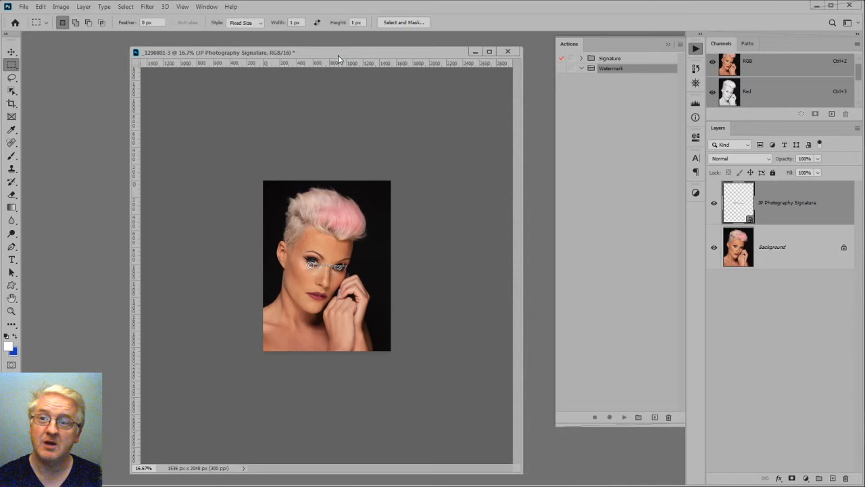
{"action": "left_click", "coordinate": [23, 6]}
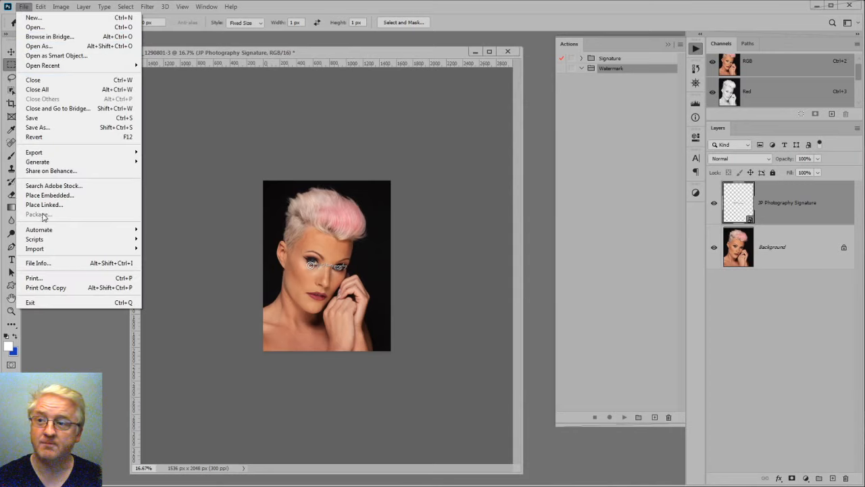
{"action": "left_click", "coordinate": [44, 138]}
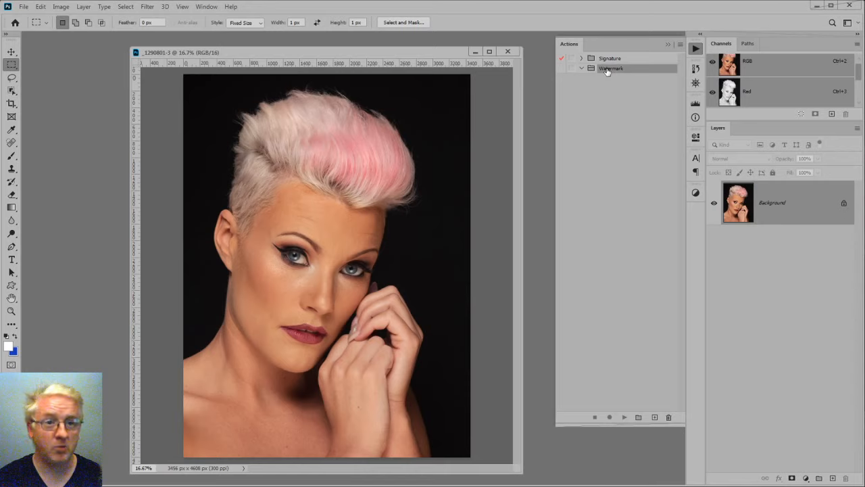
- Create an action named Jp Photography Watermark in the Watermark set and start recording it
{"action": "left_click", "coordinate": [655, 418]}
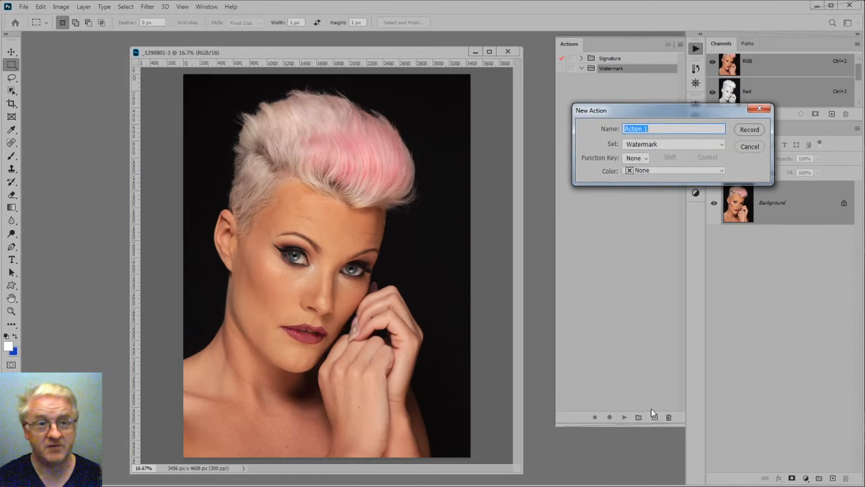
{"action": "type", "text": "Jp P"}
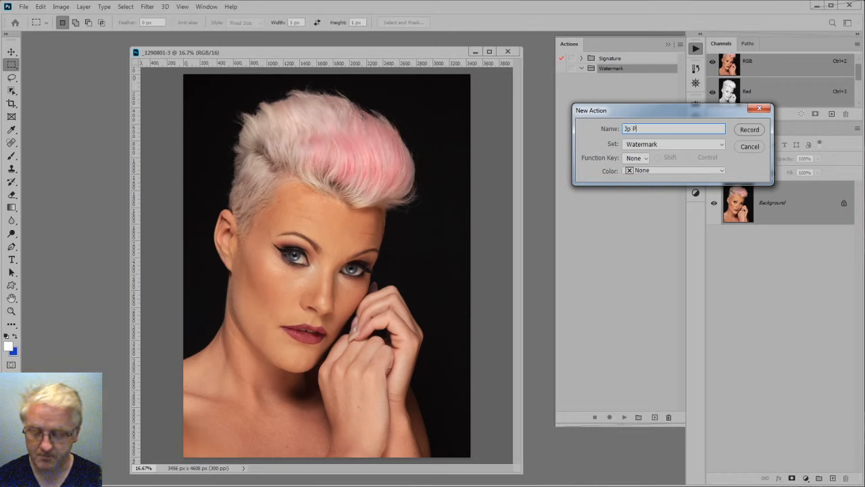
{"action": "type", "text": "hotography"}
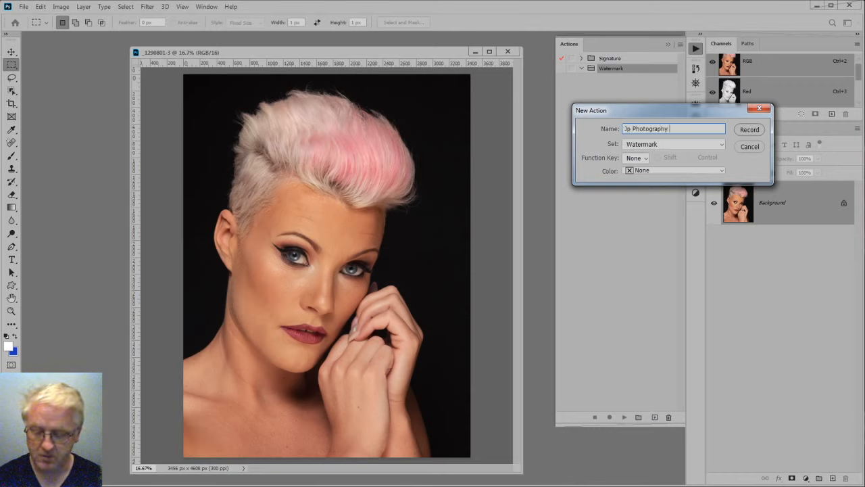
{"action": "type", "text": " Watermark"}
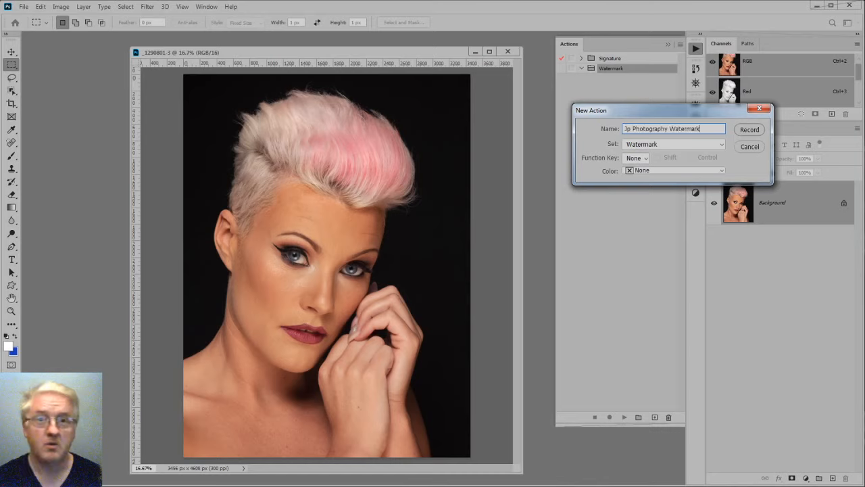
{"action": "key", "text": "Return"}
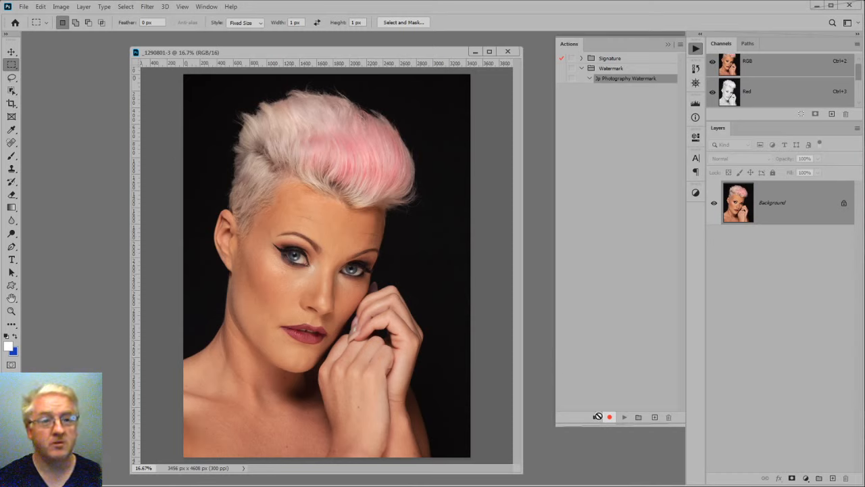
- Record a Fit Image resize of the portrait, constrained within 2048 by 2048 pixels
{"action": "left_click", "coordinate": [23, 6]}
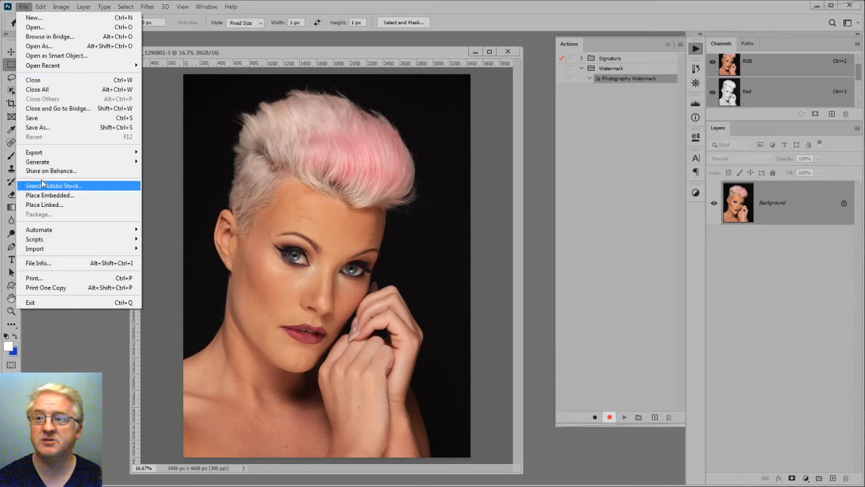
{"action": "mouse_move", "coordinate": [46, 230]}
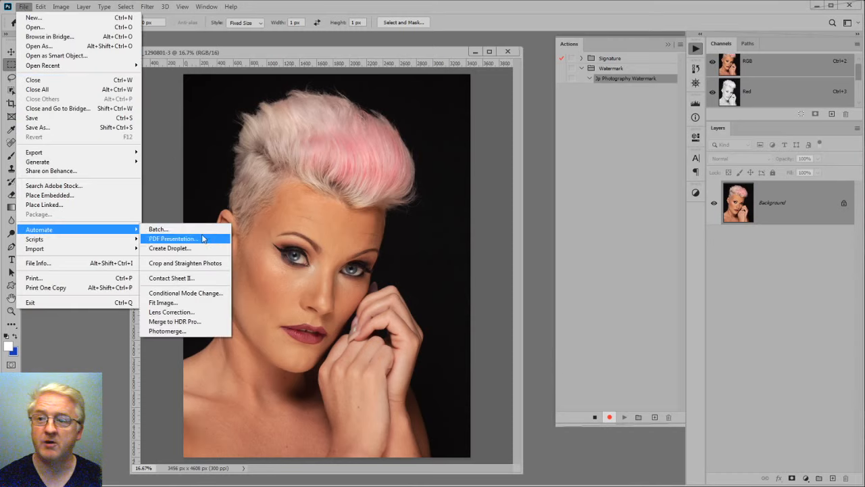
{"action": "left_click", "coordinate": [162, 302]}
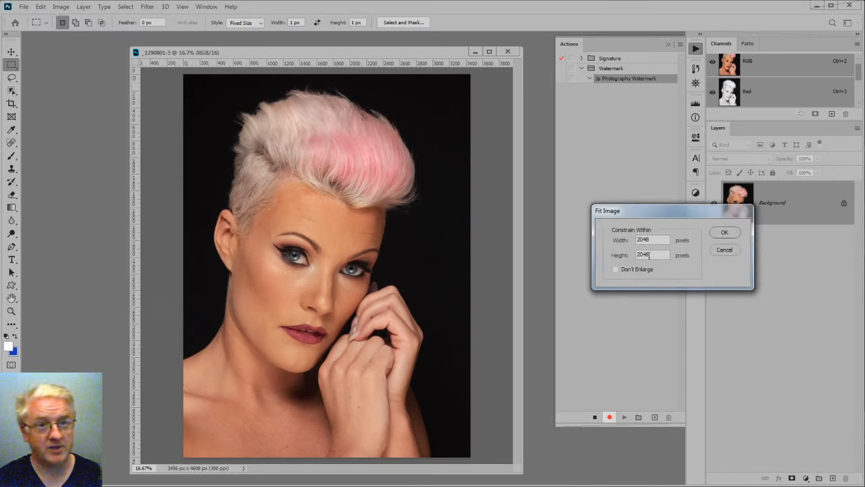
{"action": "left_click", "coordinate": [724, 232]}
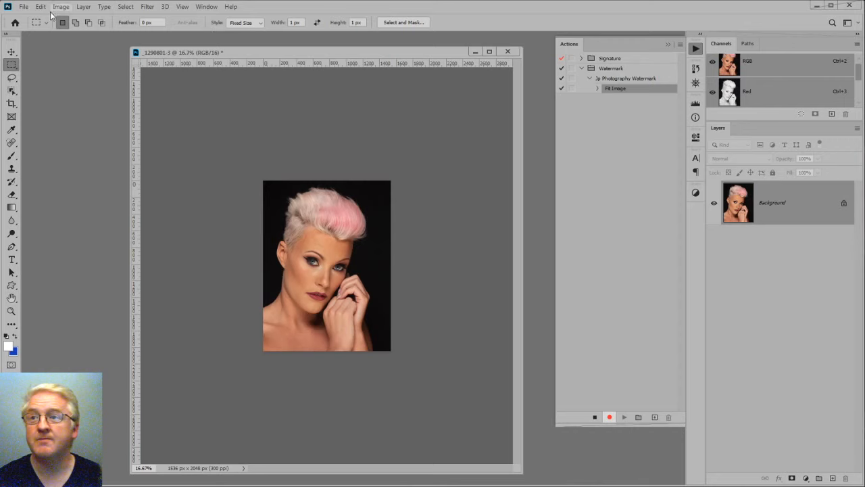
- Record placing JP Photography Signature.psd from the Watermark folder as an embedded object on the resized portrait and commit its placement
{"action": "left_click", "coordinate": [23, 6]}
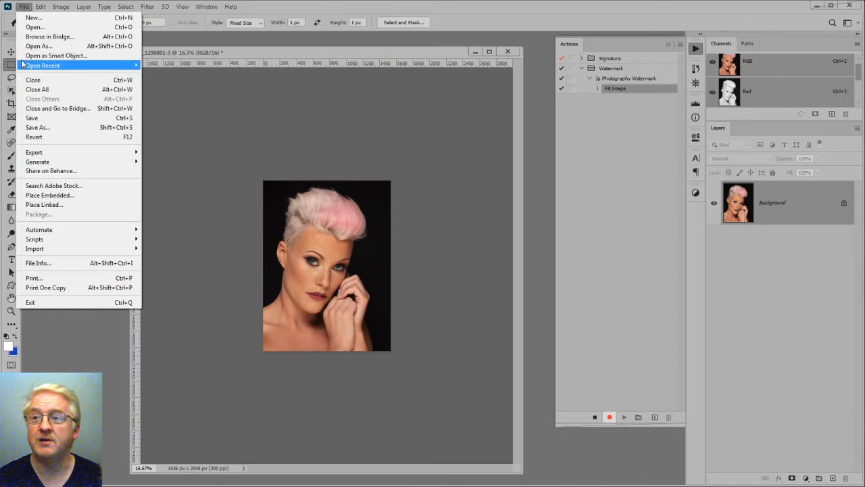
{"action": "left_click", "coordinate": [42, 196]}
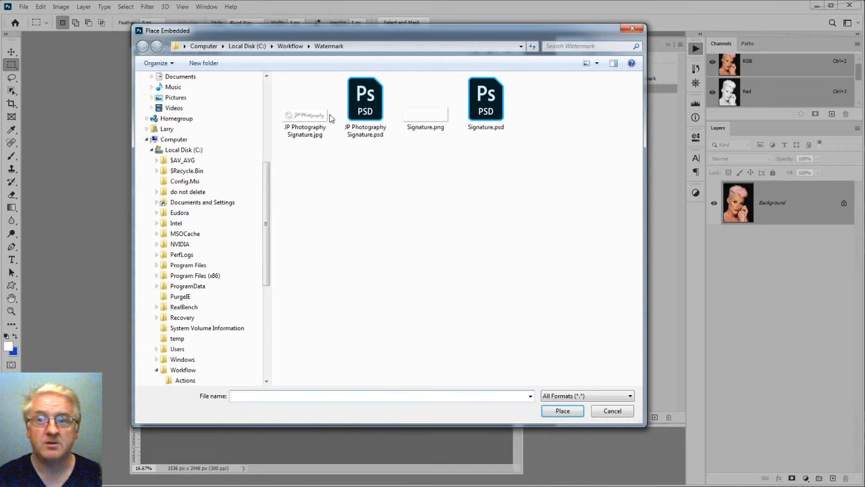
{"action": "left_click", "coordinate": [364, 126]}
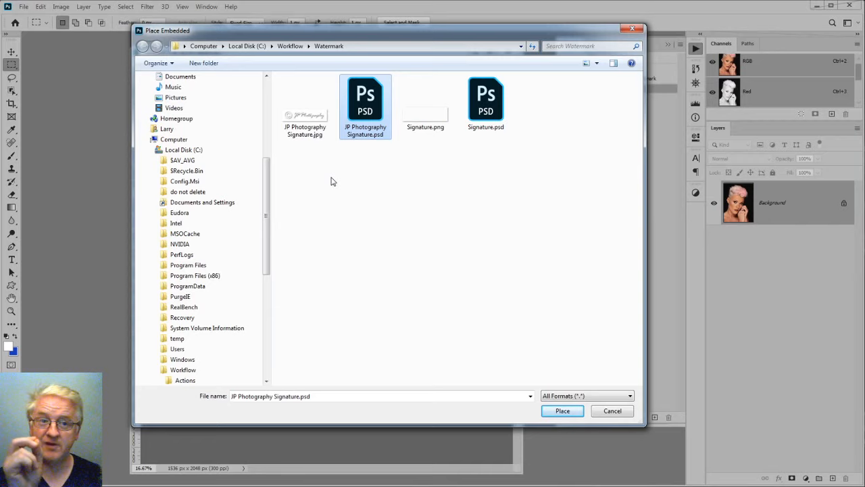
{"action": "left_click", "coordinate": [558, 410]}
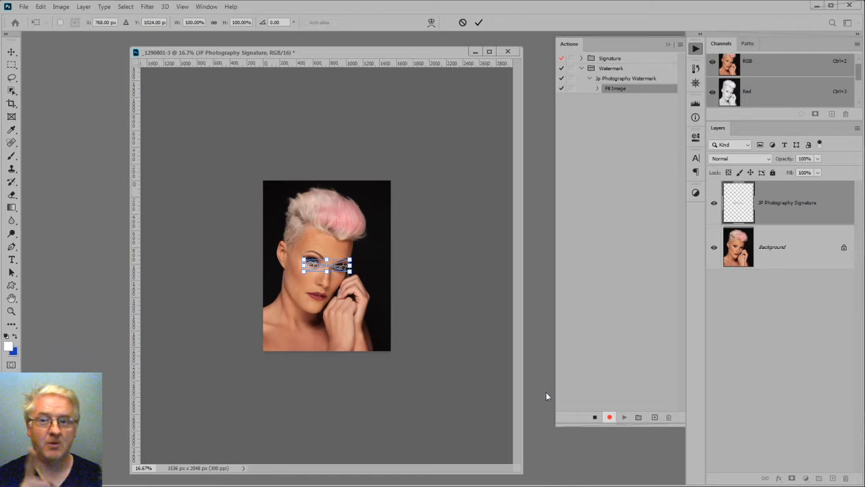
{"action": "key", "text": "Return"}
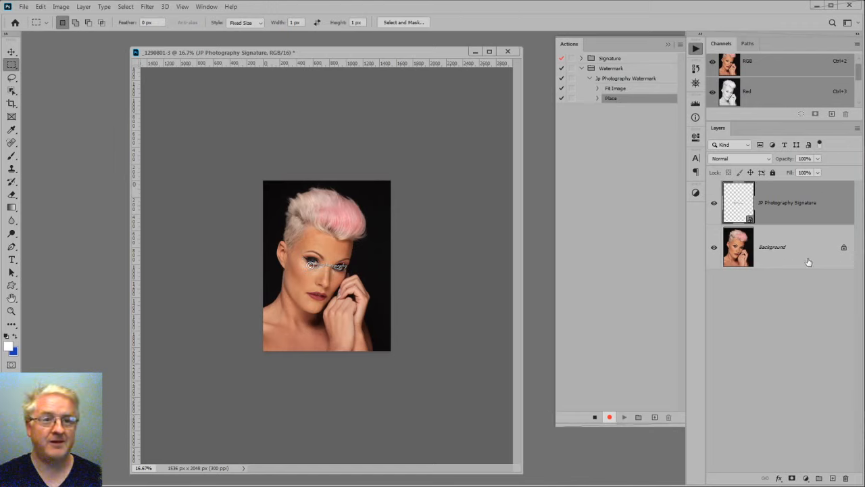
- Rename the placed JP Photography Signature layer to Signature while recording
{"action": "double_click", "coordinate": [777, 204]}
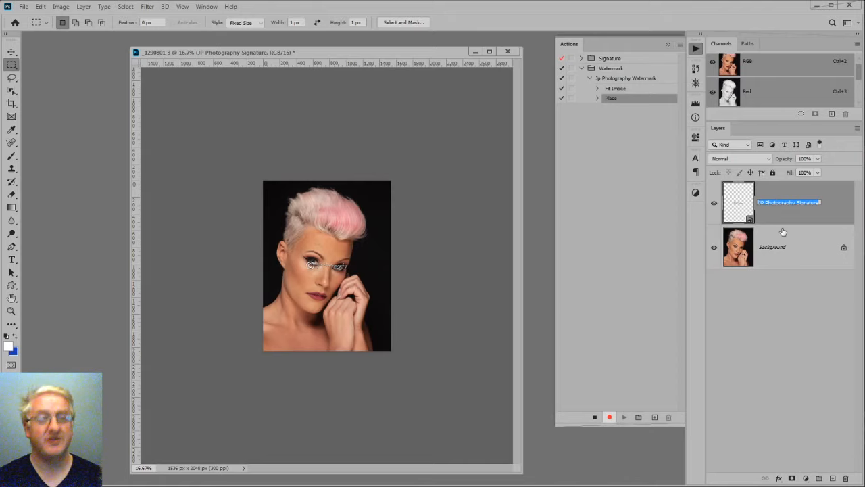
{"action": "type", "text": "Signa"}
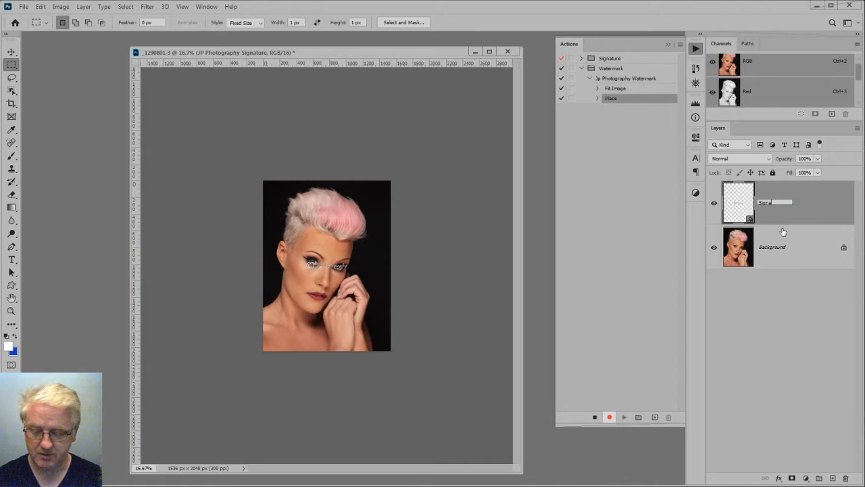
{"action": "type", "text": "ture"}
{"action": "key", "text": "Return"}
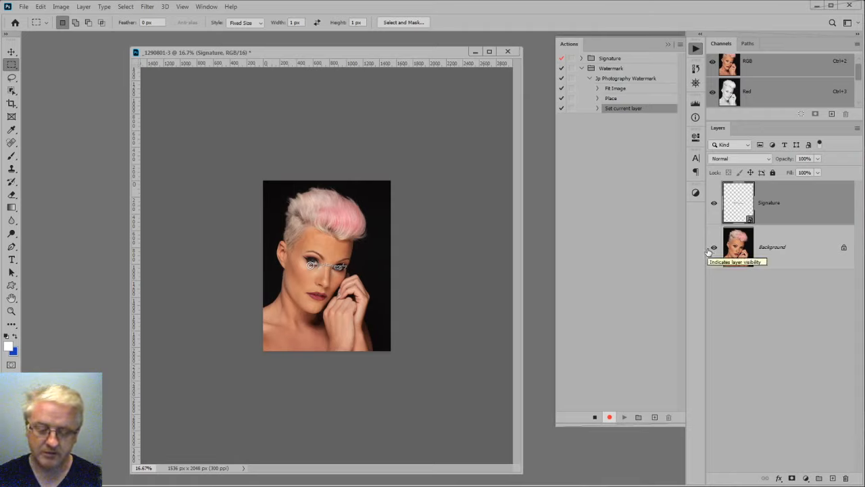
- Record selecting the Background layer and adding the Signature layer to the selection, and activate the Move tool
{"action": "key", "text": "alt+bracketleft"}
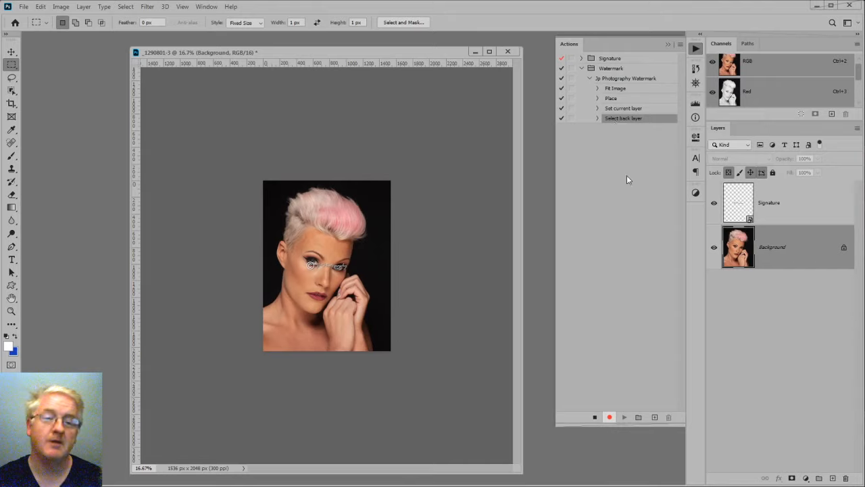
{"action": "left_click", "coordinate": [797, 210]}
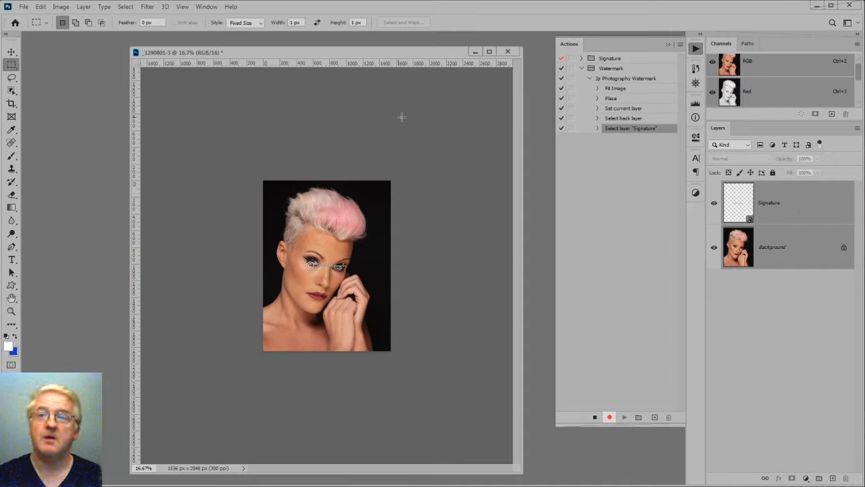
{"action": "left_click", "coordinate": [12, 52]}
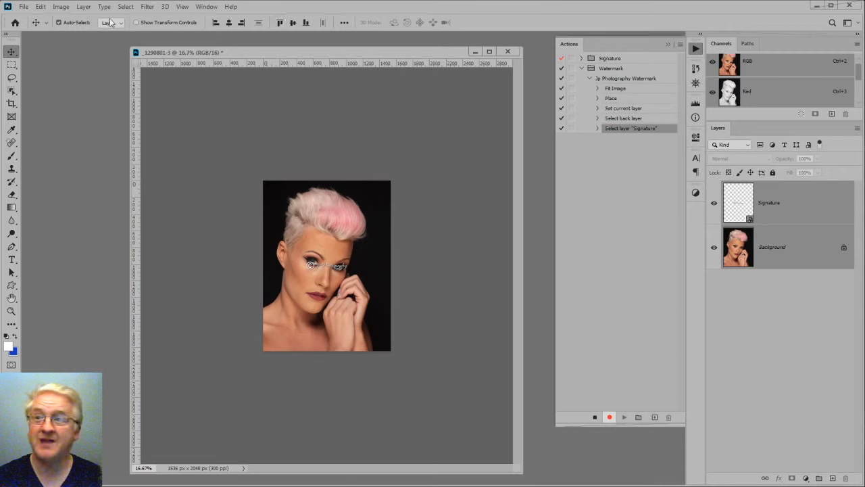
- Align the selected Signature and Background layers by their bottom edges and right edges, and stop recording
{"action": "left_click", "coordinate": [83, 8]}
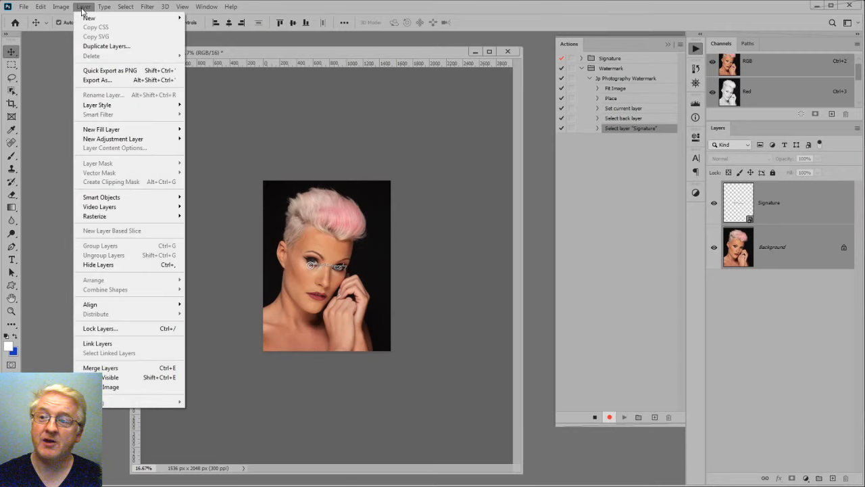
{"action": "mouse_move", "coordinate": [97, 312]}
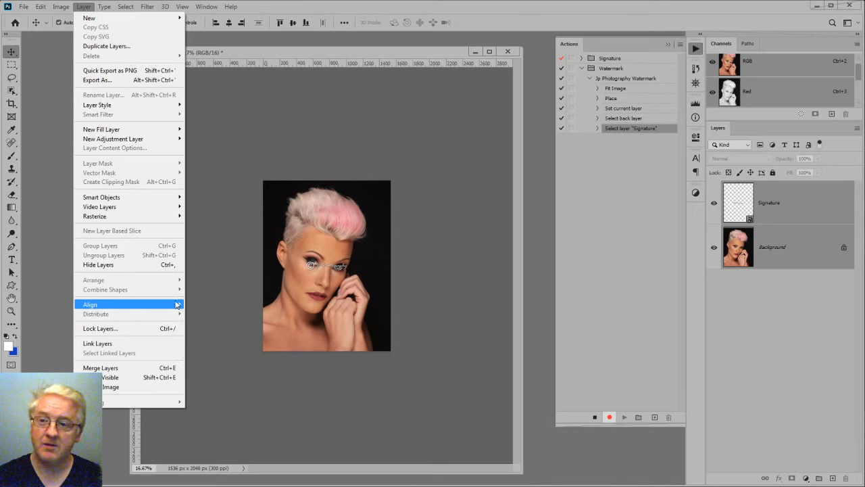
{"action": "mouse_move", "coordinate": [176, 305]}
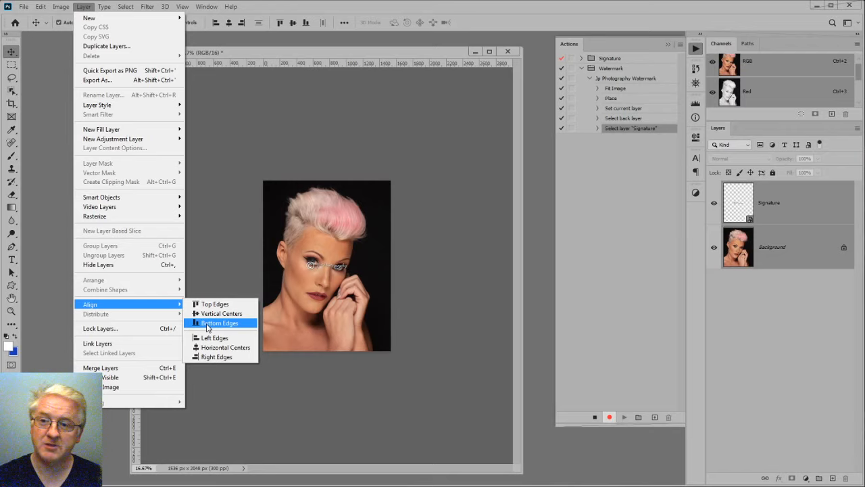
{"action": "left_click", "coordinate": [207, 323]}
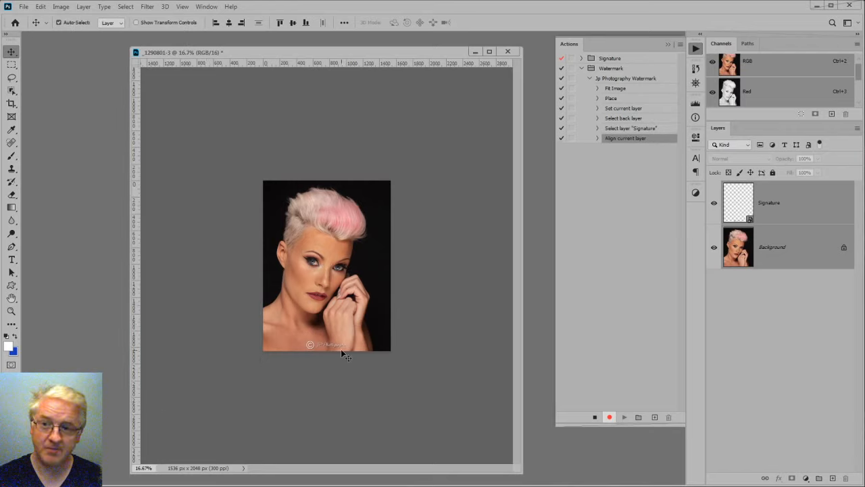
{"action": "left_click", "coordinate": [84, 7]}
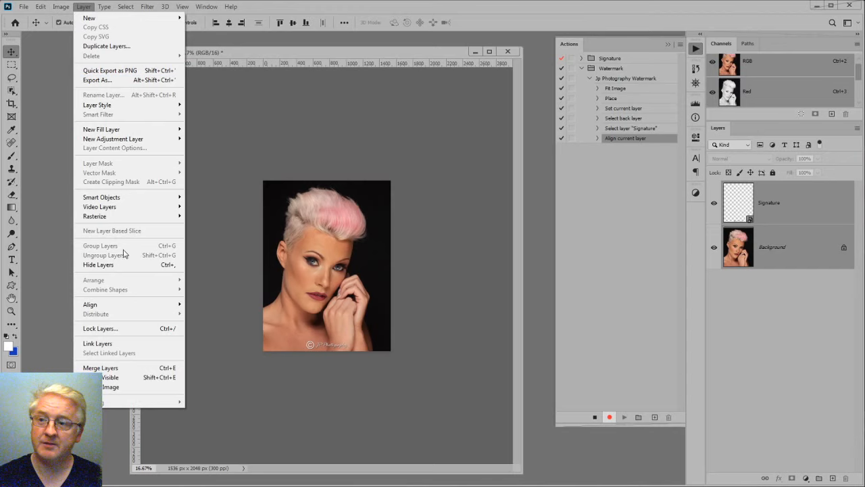
{"action": "mouse_move", "coordinate": [130, 306]}
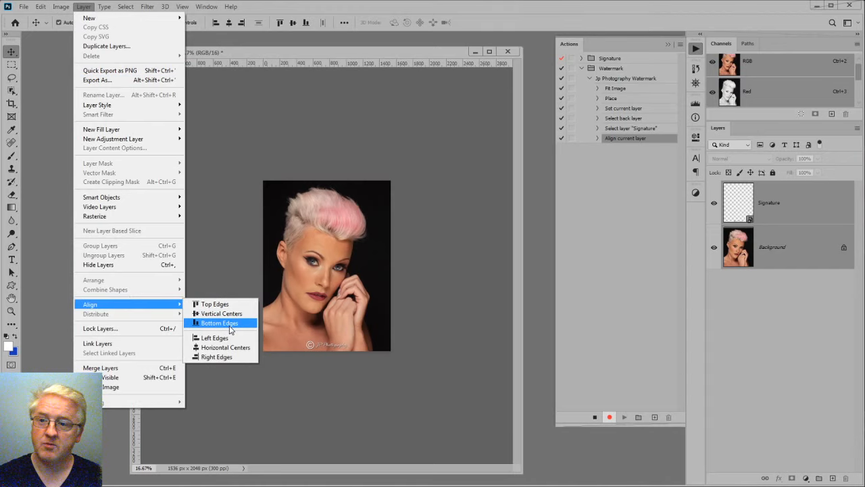
{"action": "left_click", "coordinate": [226, 357]}
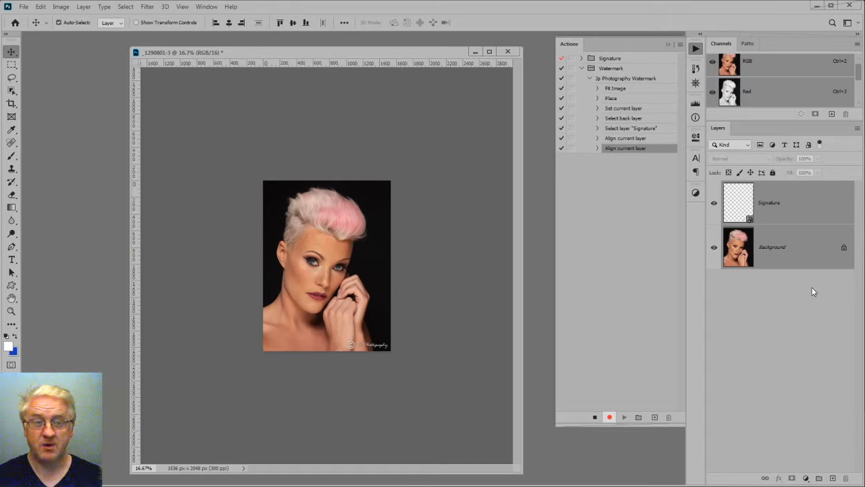
{"action": "left_click", "coordinate": [595, 417]}
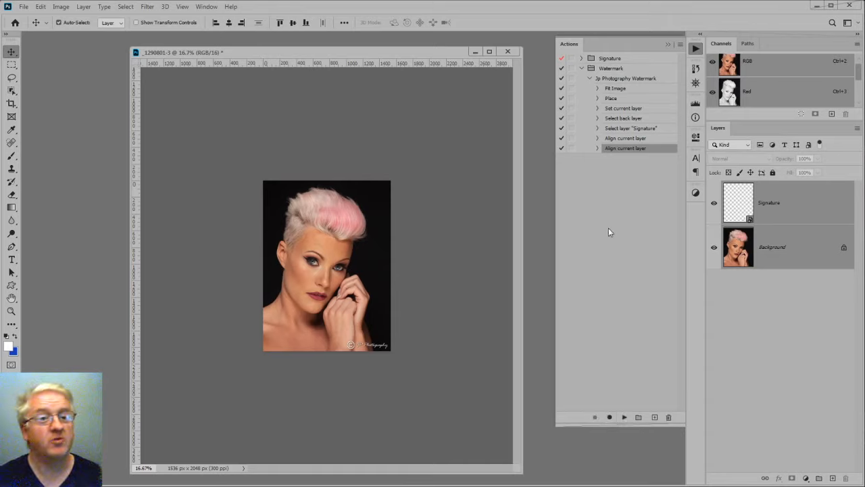
- Delete the Jp Photography Watermark action from the Watermark set and revert the portrait to its saved state
{"action": "left_click", "coordinate": [614, 89], "text": "shift"}
{"action": "left_click_drag", "start_coordinate": [612, 80], "coordinate": [670, 417]}
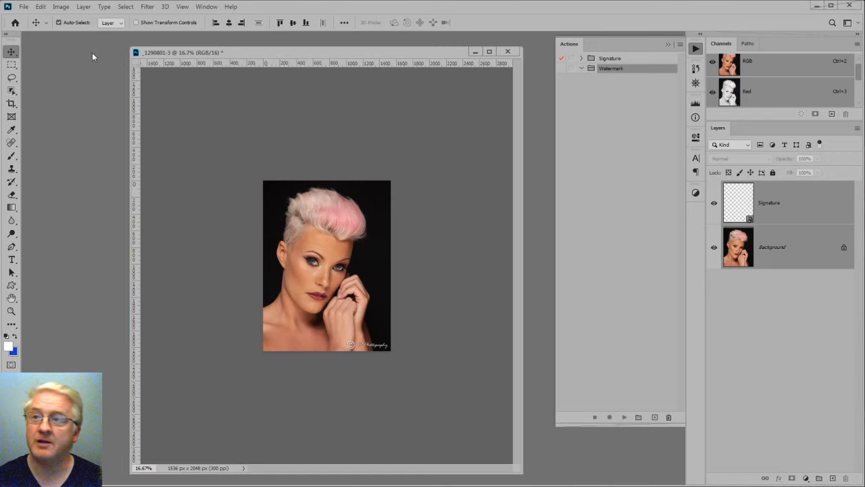
{"action": "left_click", "coordinate": [23, 7]}
{"action": "left_click", "coordinate": [39, 138]}
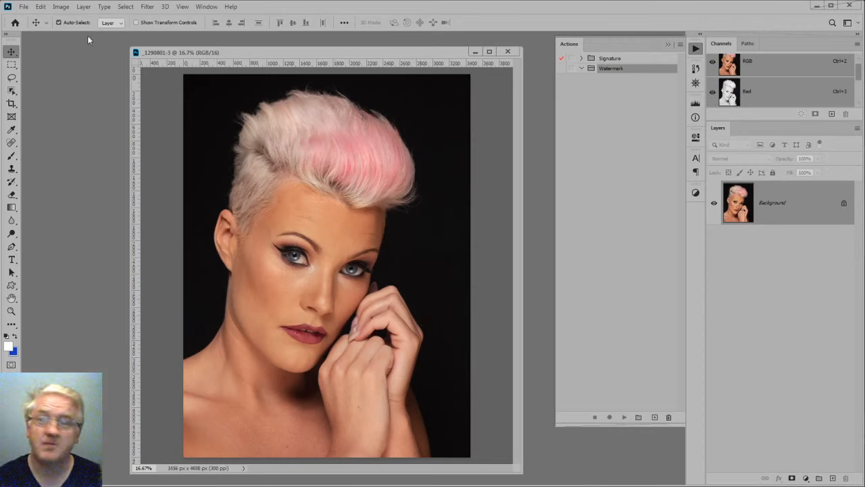
- Open JP Photography Signature.psd from the Watermark folder
{"action": "left_click", "coordinate": [23, 7]}
{"action": "left_click", "coordinate": [32, 27]}
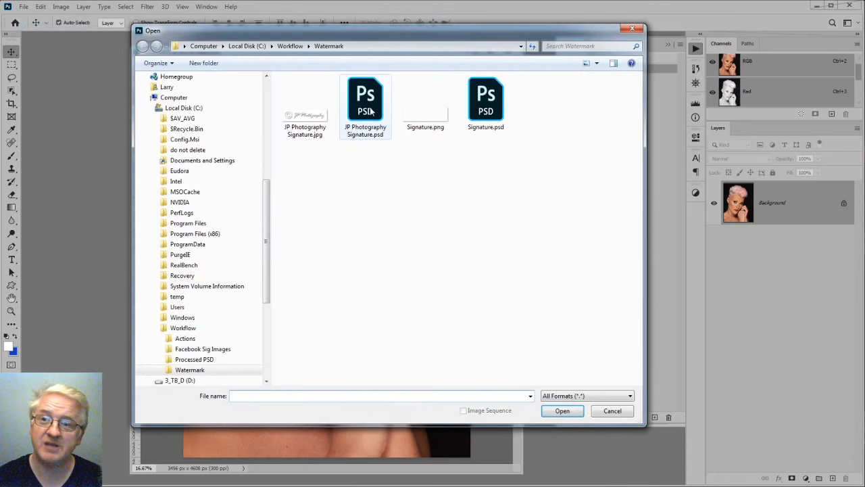
{"action": "left_click", "coordinate": [370, 111]}
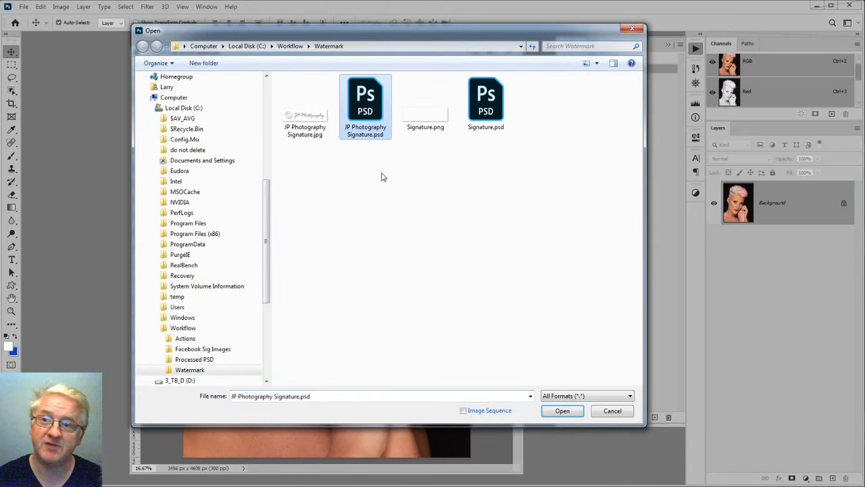
{"action": "left_click", "coordinate": [559, 413]}
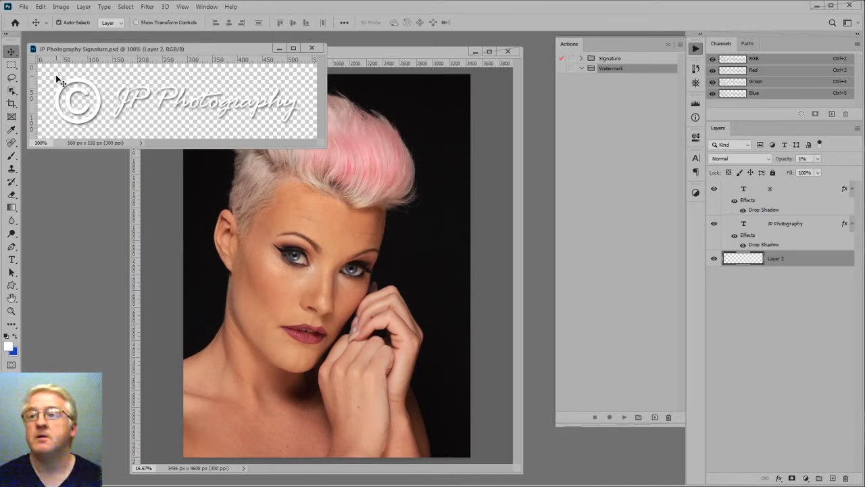
- Save the signature document as Signature.psd in the Watermark folder, replacing the existing file of that name
{"action": "left_click", "coordinate": [23, 7]}
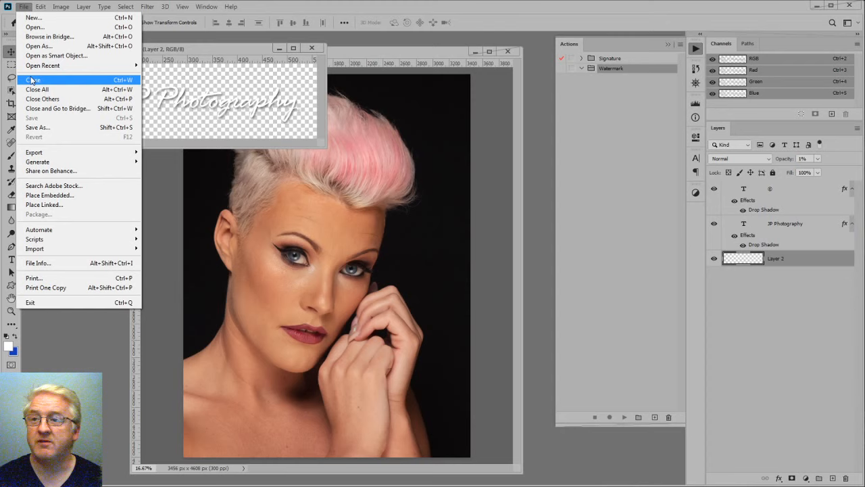
{"action": "left_click", "coordinate": [37, 127]}
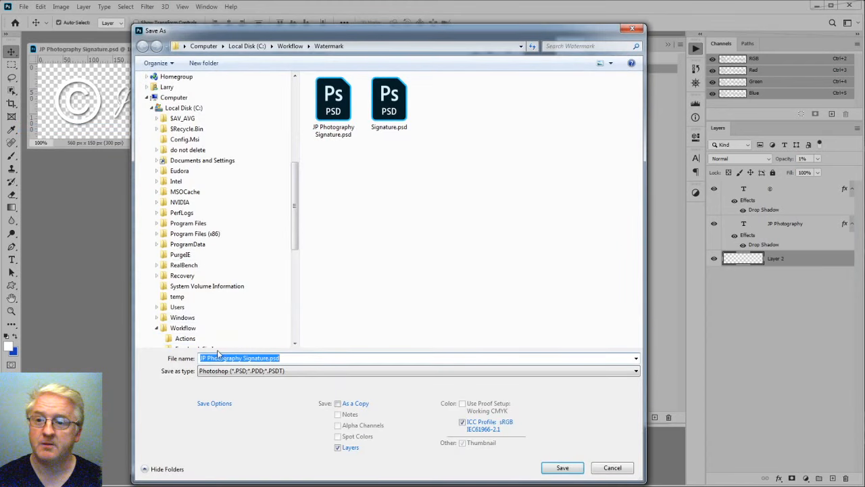
{"action": "left_click_drag", "start_coordinate": [241, 358], "coordinate": [14, 365]}
{"action": "key", "text": "BackSpace"}
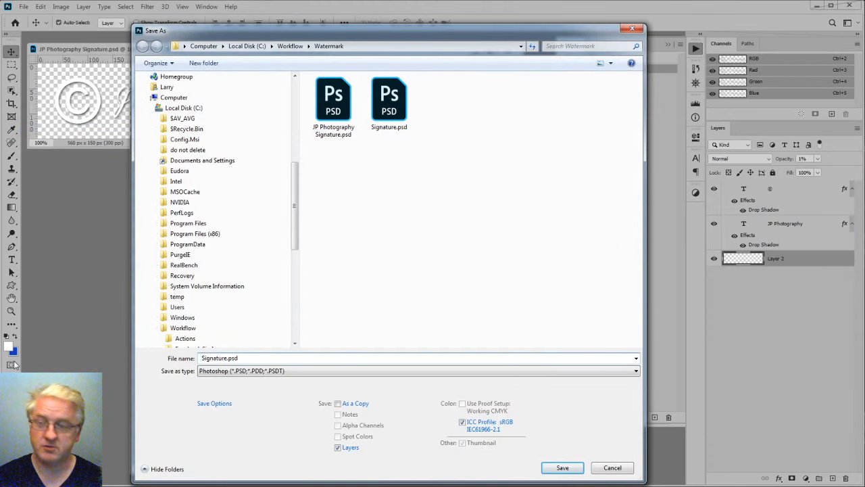
{"action": "left_click", "coordinate": [562, 468]}
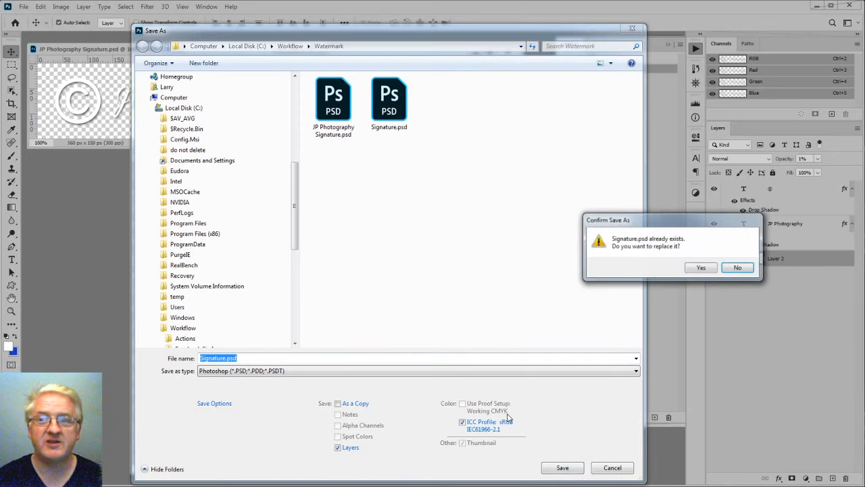
{"action": "left_click", "coordinate": [703, 268]}
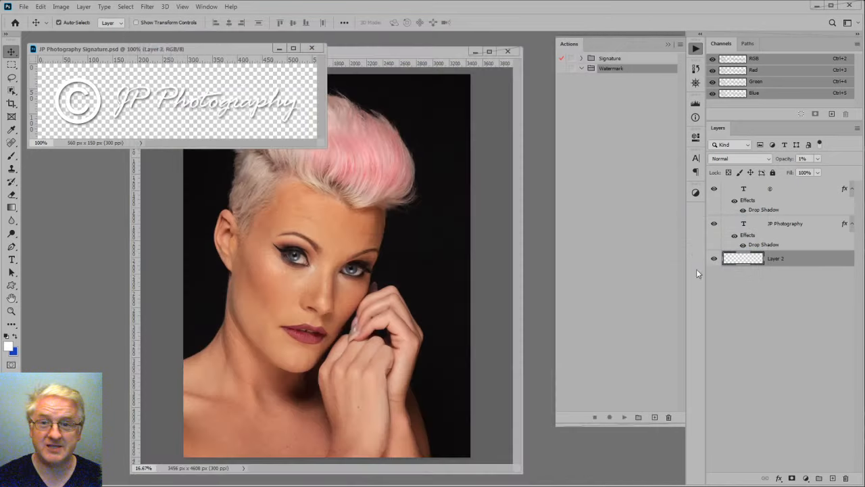
- Close the signature document and delete the Watermark action set
{"action": "left_click", "coordinate": [313, 48]}
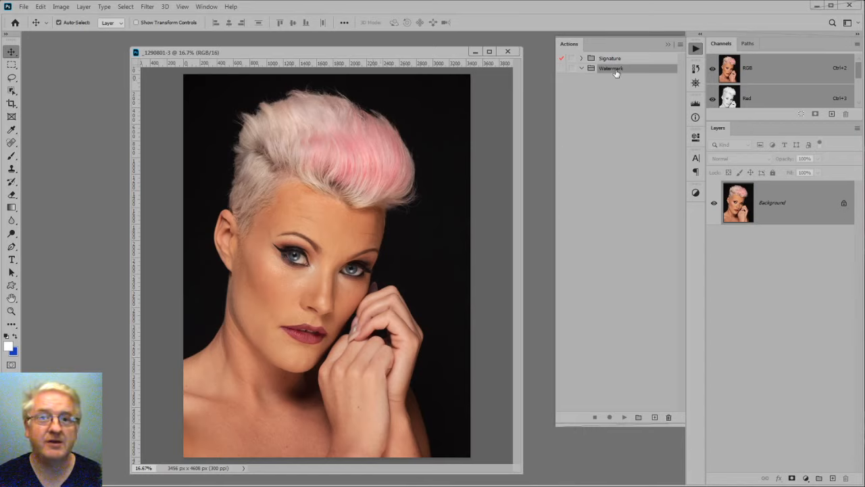
{"action": "mouse_move", "coordinate": [610, 71]}
{"action": "left_mouse_down"}
{"action": "mouse_move", "coordinate": [649, 398]}
{"action": "mouse_move", "coordinate": [669, 417]}
{"action": "left_mouse_up"}
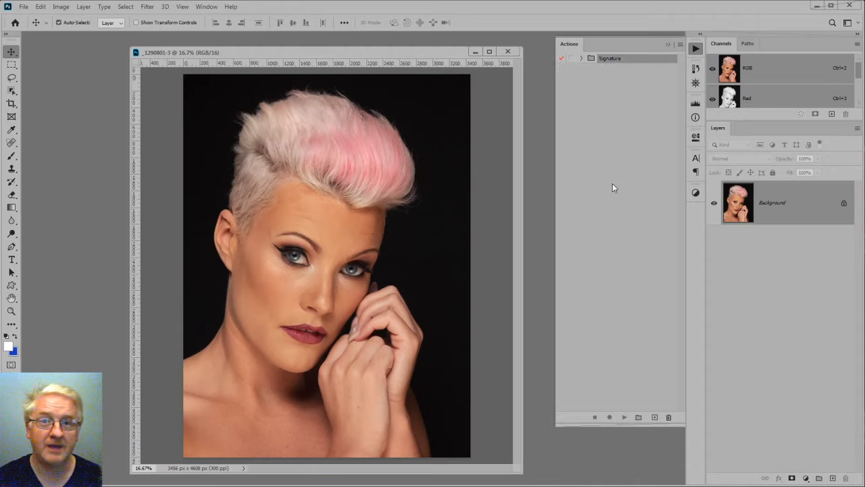
- Create a new action set named Watermark
{"action": "left_click", "coordinate": [638, 418]}
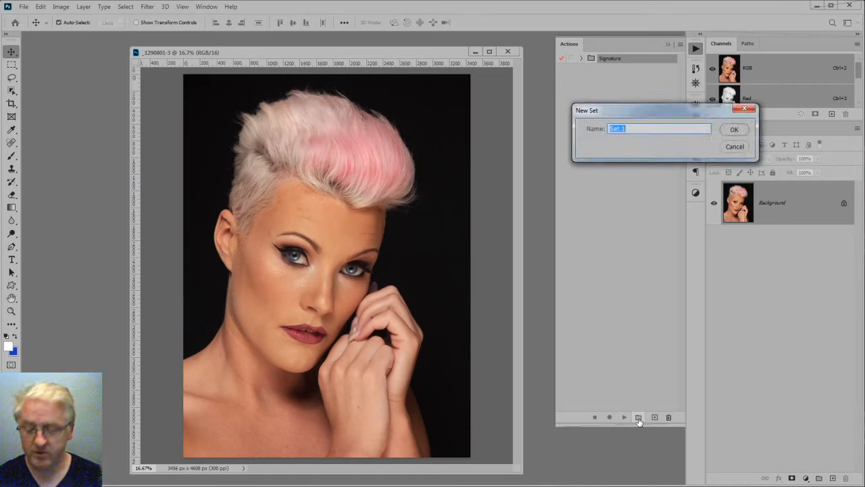
{"action": "type", "text": "Waterm"}
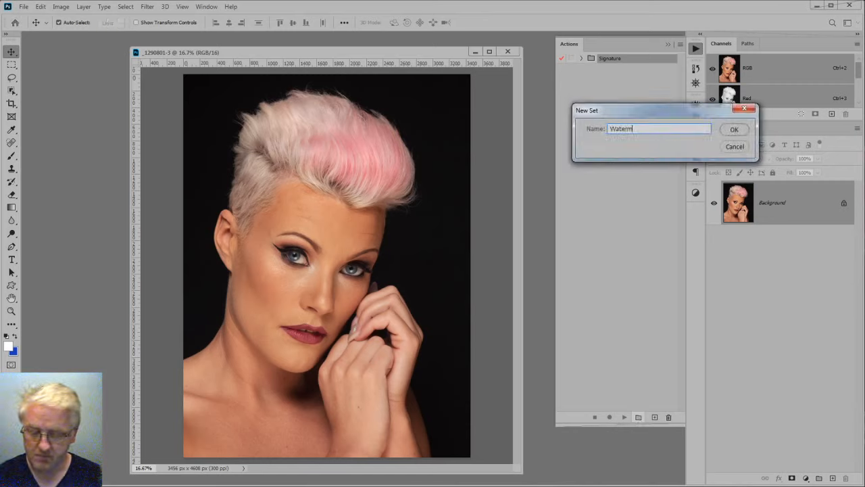
{"action": "type", "text": "ark"}
{"action": "key", "text": "Return"}
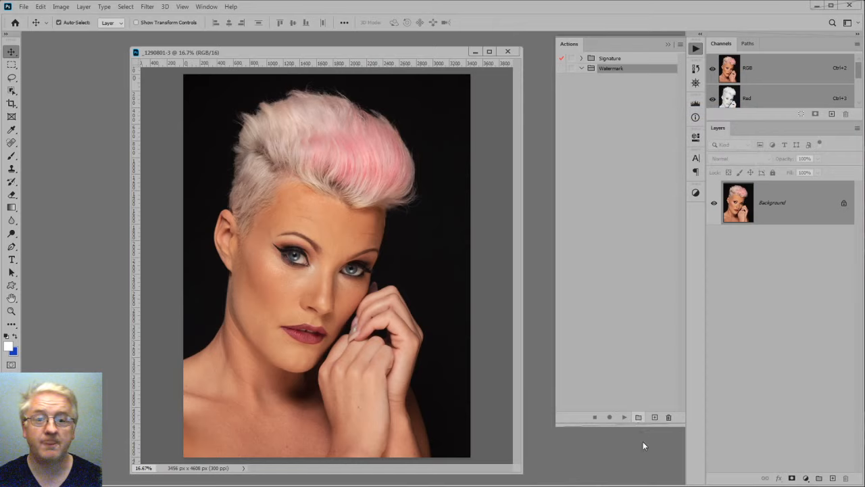
- Start recording a new action named Signature in the Watermark set
{"action": "left_click", "coordinate": [654, 418]}
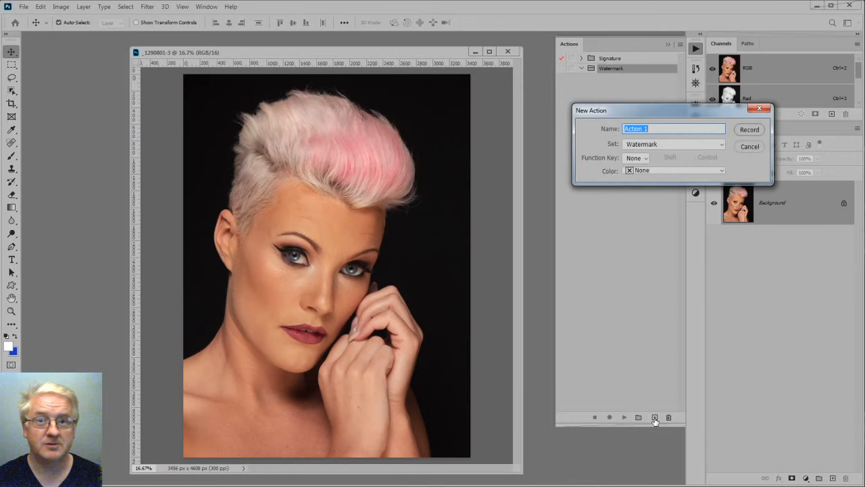
{"action": "type", "text": "Sign"}
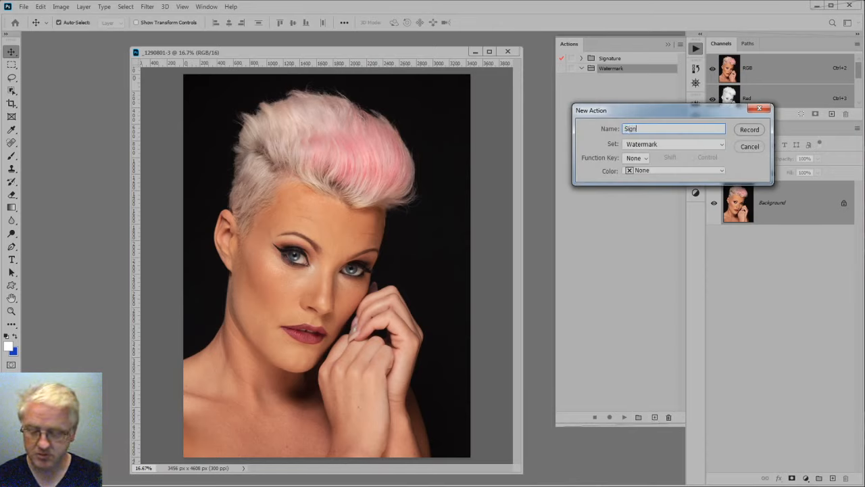
{"action": "type", "text": "ature"}
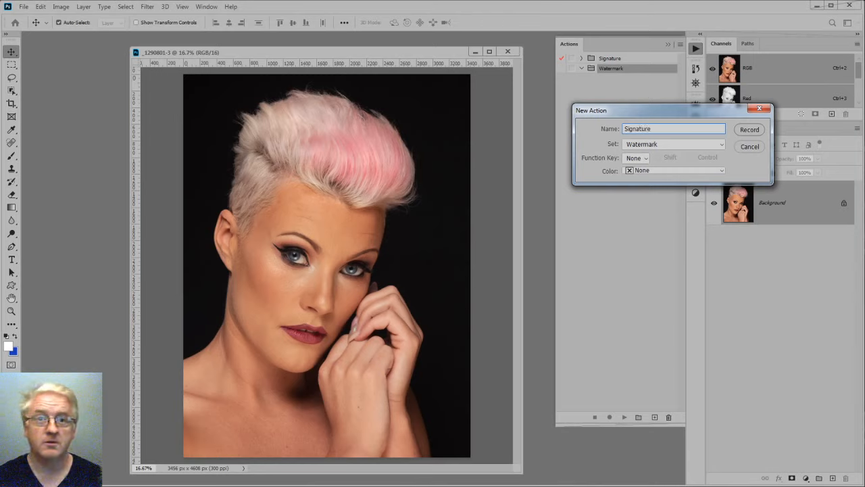
{"action": "key", "text": "Return"}
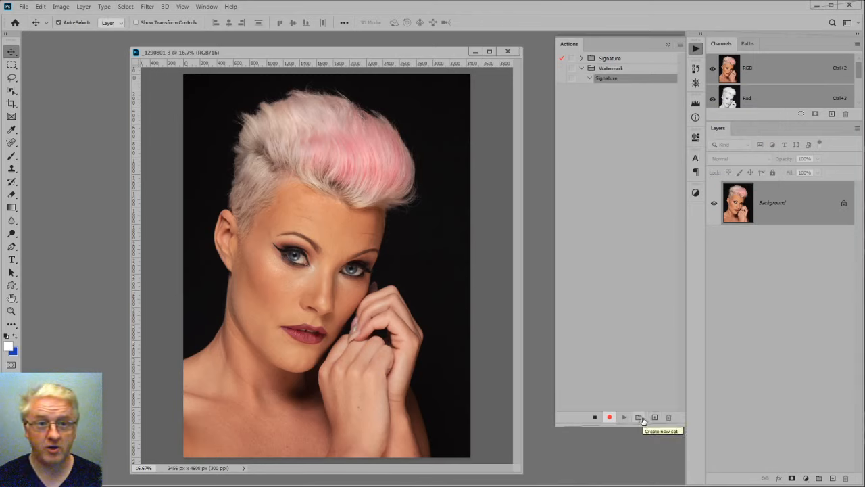
- Resize the portrait with Fit Image, constrained within 2048 by 2048 pixels
{"action": "left_click", "coordinate": [24, 8]}
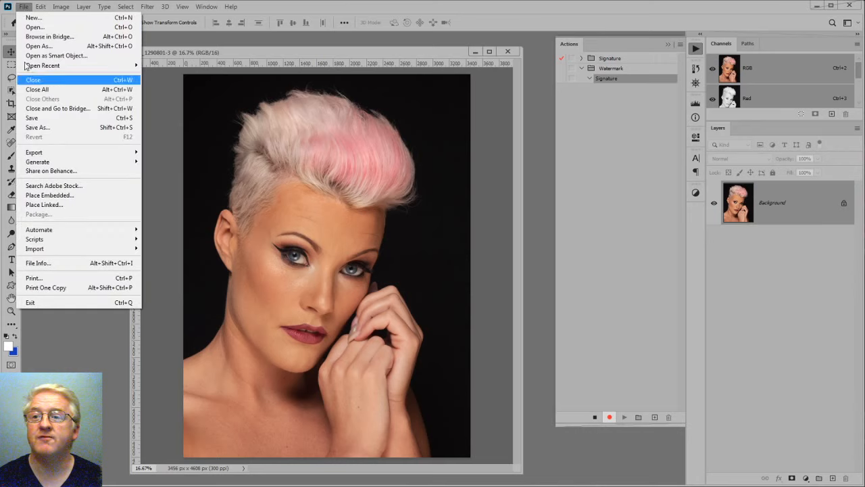
{"action": "mouse_move", "coordinate": [48, 233]}
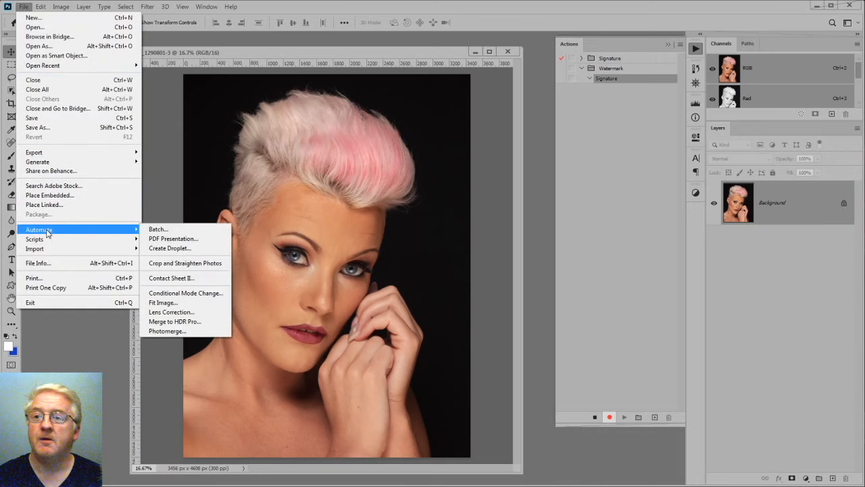
{"action": "left_click", "coordinate": [174, 302]}
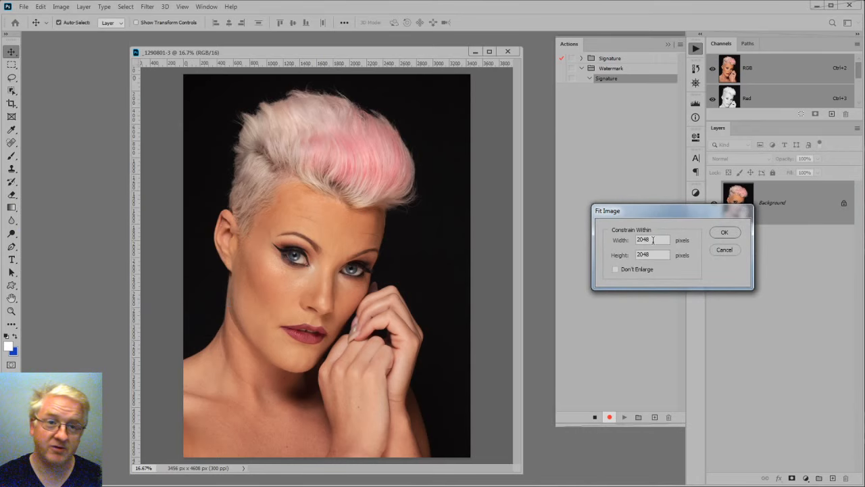
{"action": "left_click", "coordinate": [724, 232]}
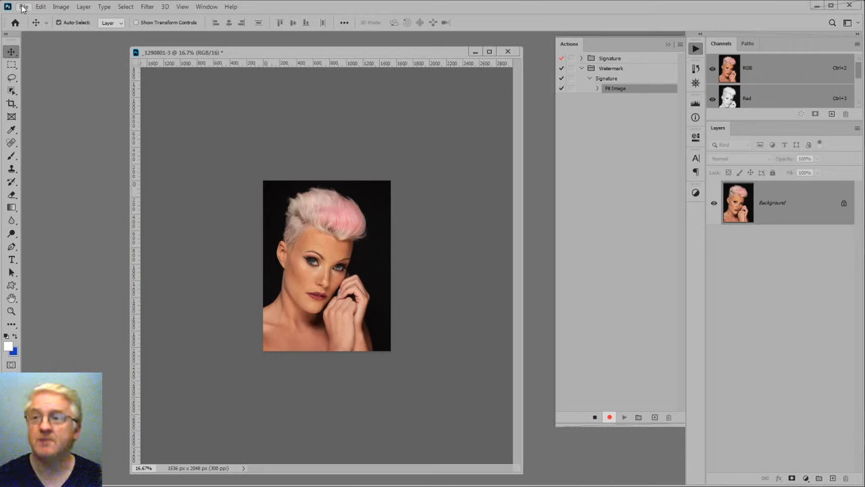
- Place Signature.psd from the Watermark folder as an embedded object at its default position and size
{"action": "left_click", "coordinate": [24, 7]}
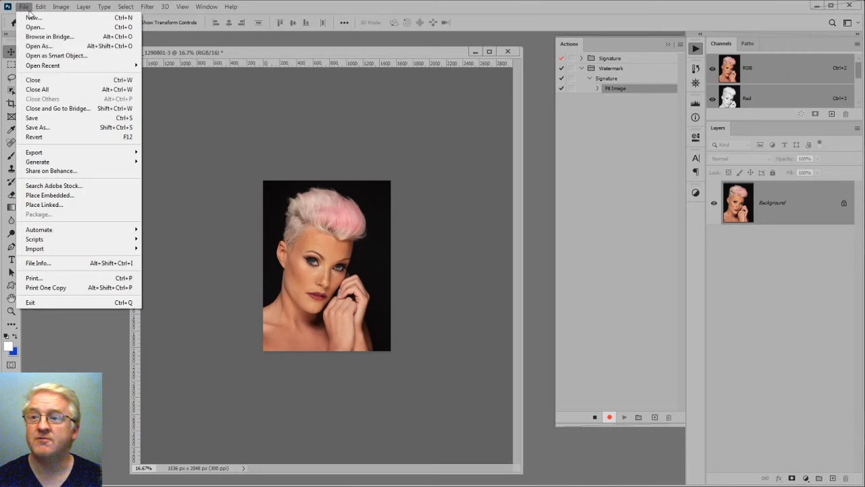
{"action": "left_click", "coordinate": [44, 195]}
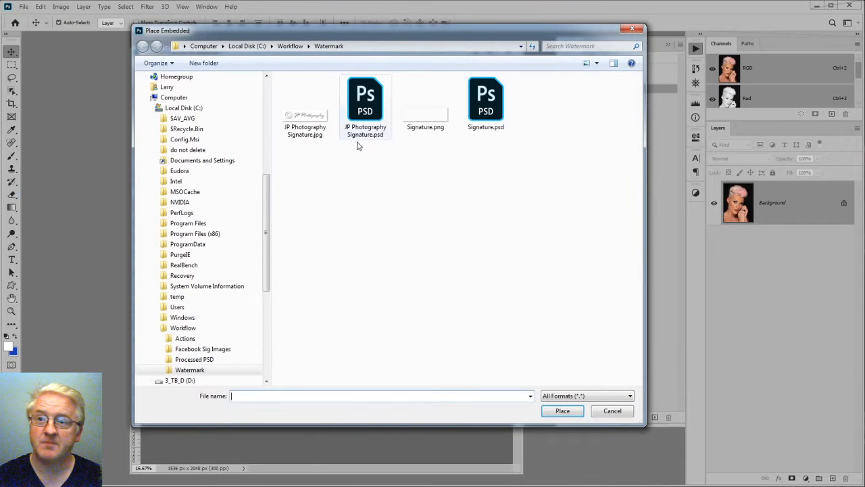
{"action": "left_click", "coordinate": [488, 123]}
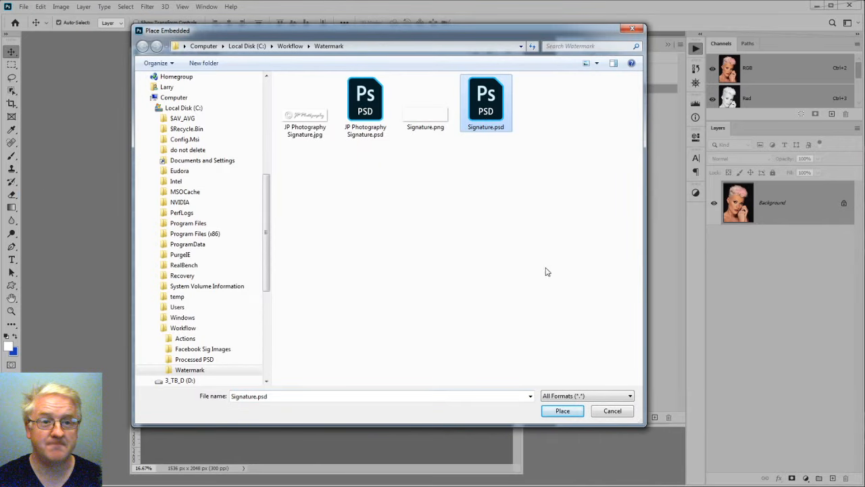
{"action": "left_click", "coordinate": [563, 412]}
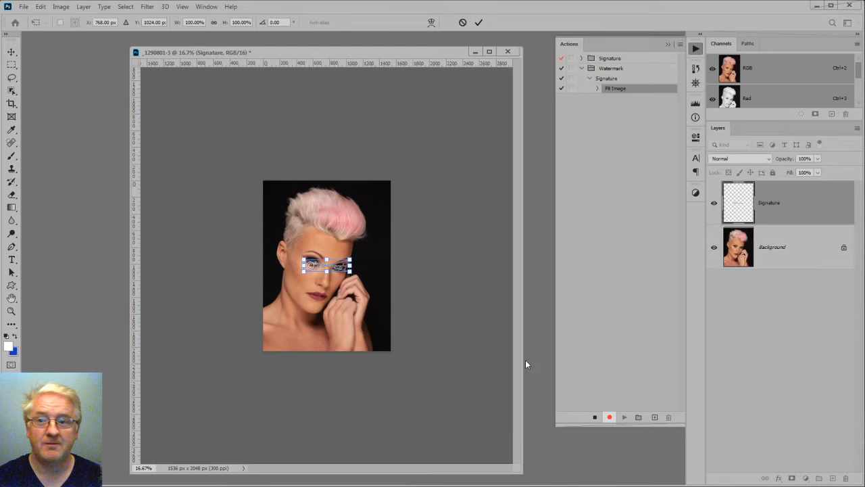
{"action": "key", "text": "Return"}
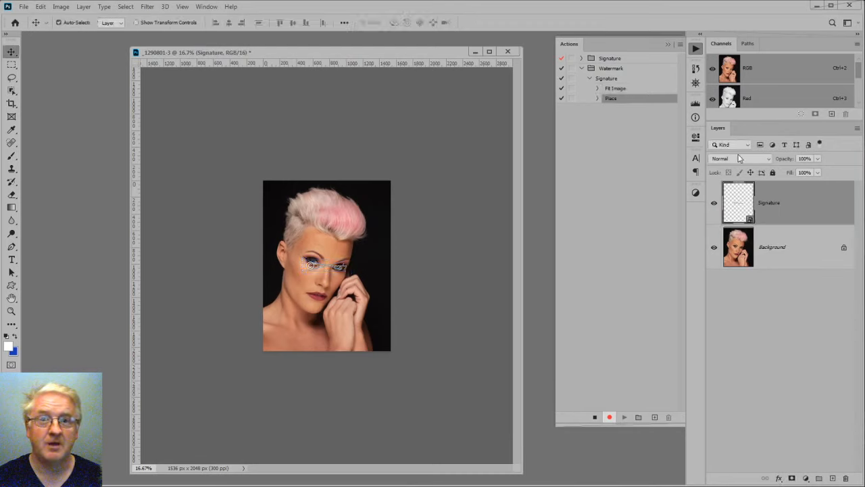
- Examine the full file path stored in the recorded Place step of the Signature action
{"action": "left_click", "coordinate": [598, 99]}
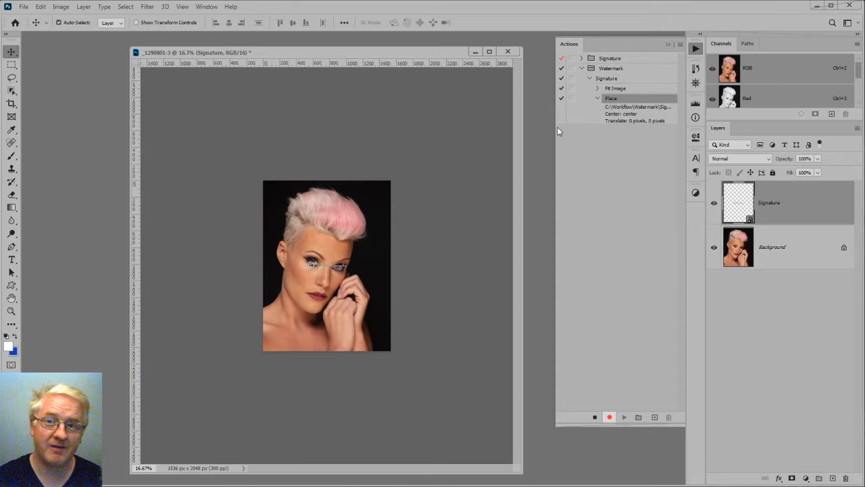
{"action": "left_click_drag", "start_coordinate": [556, 130], "coordinate": [445, 127]}
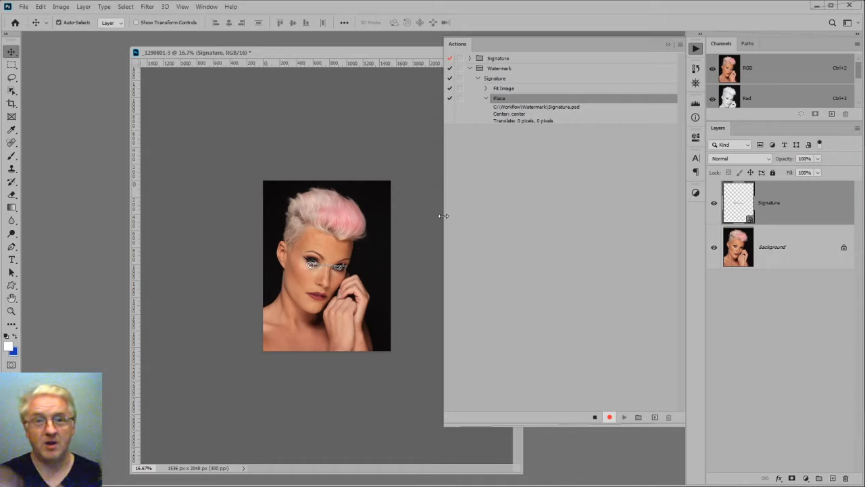
{"action": "left_click_drag", "start_coordinate": [443, 216], "coordinate": [570, 217]}
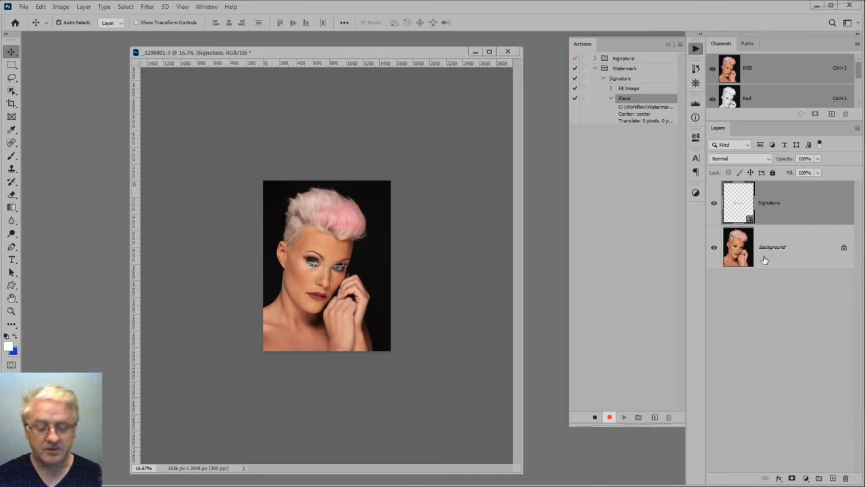
- Select the back layer together with the Signature layer and align them by their right and bottom edges
{"action": "key", "text": "alt+comma"}
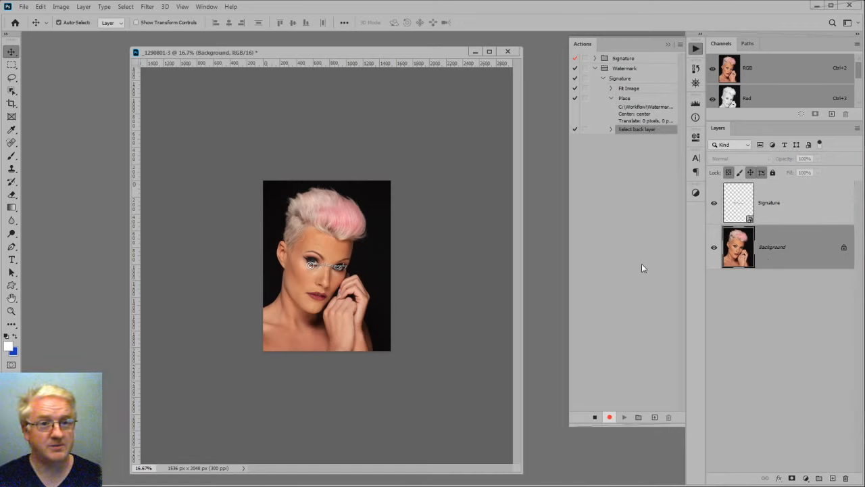
{"action": "left_click", "coordinate": [808, 202]}
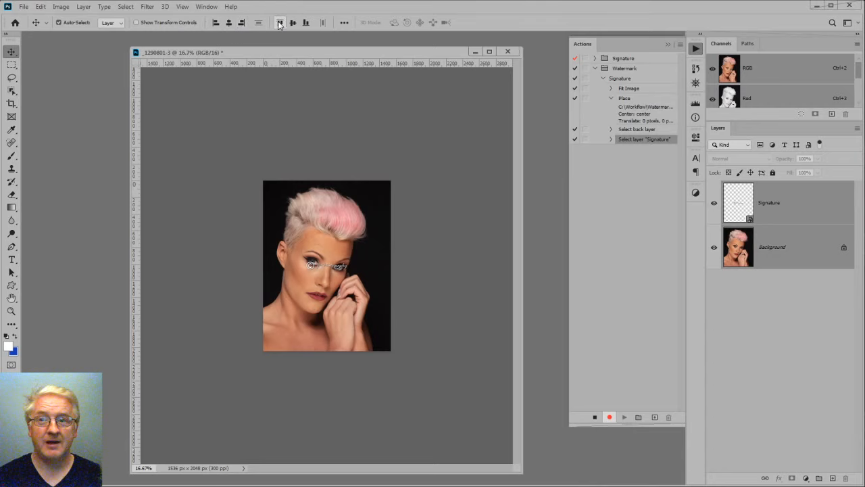
{"action": "left_click", "coordinate": [242, 23]}
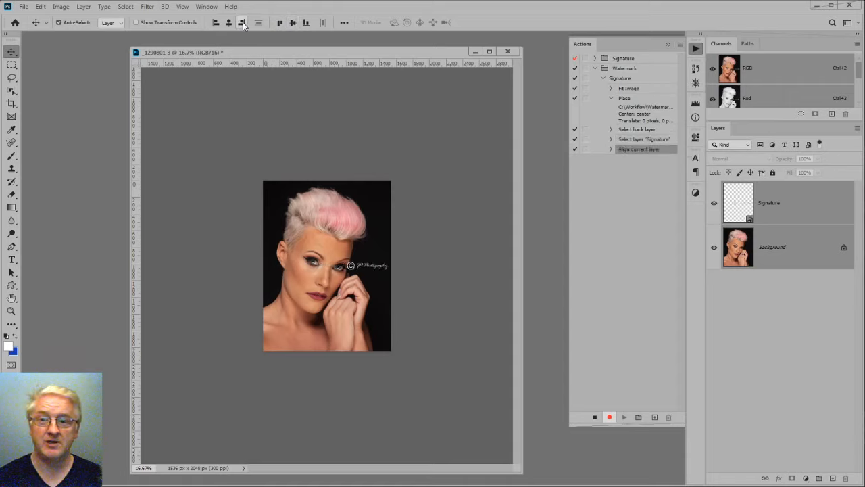
{"action": "left_click", "coordinate": [306, 23]}
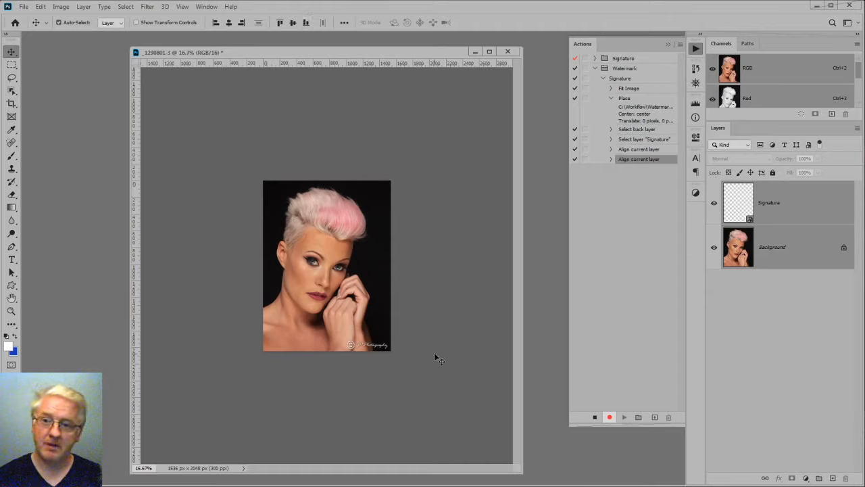
{"action": "key", "text": "ctrl+plus"}
{"action": "key", "text": "ctrl+plus"}
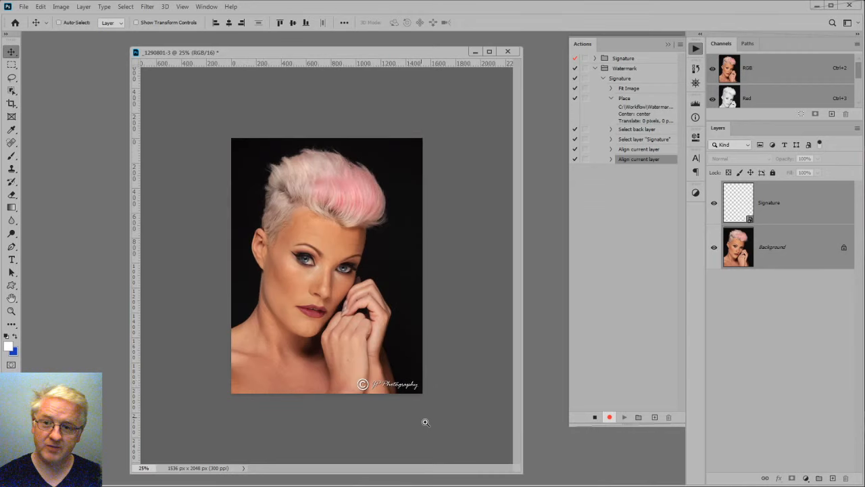
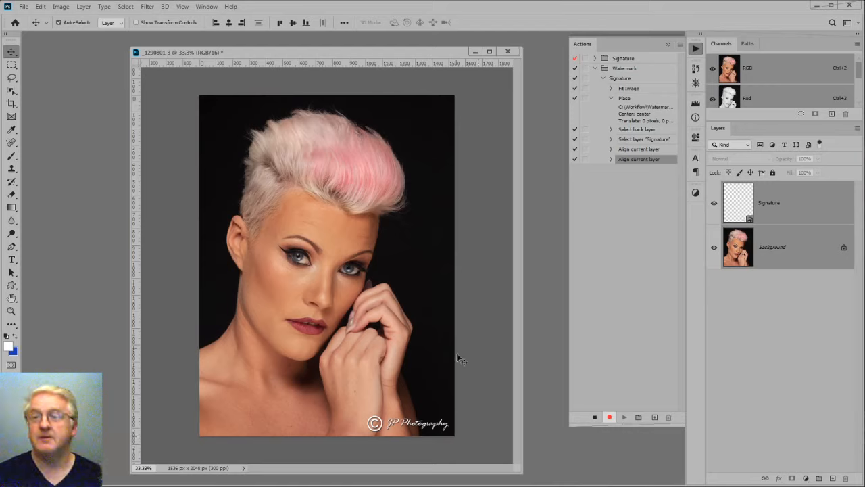
- Convert the image to 8 Bits/Channel and flatten it into a single layer
{"action": "left_click", "coordinate": [60, 7]}
{"action": "mouse_move", "coordinate": [69, 19]}
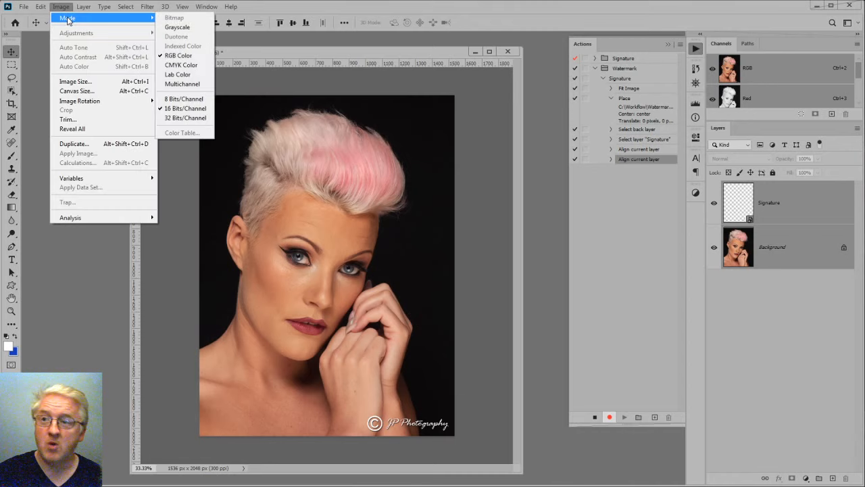
{"action": "left_click", "coordinate": [198, 101]}
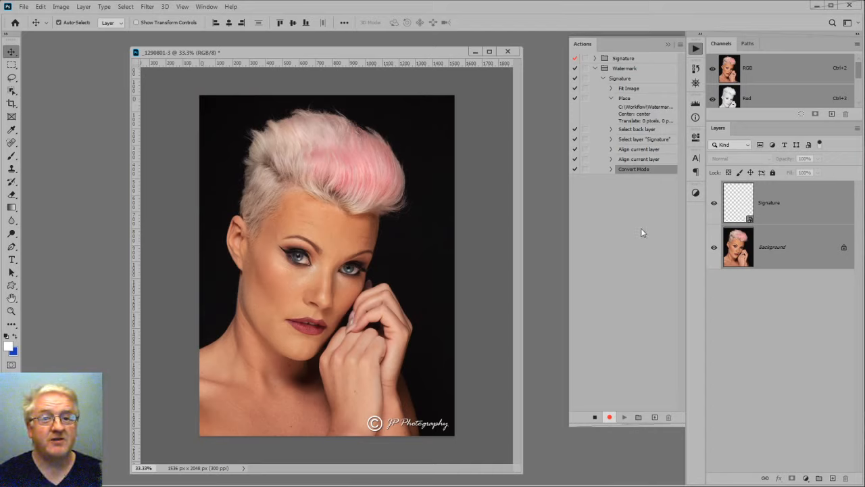
{"action": "left_click", "coordinate": [84, 7]}
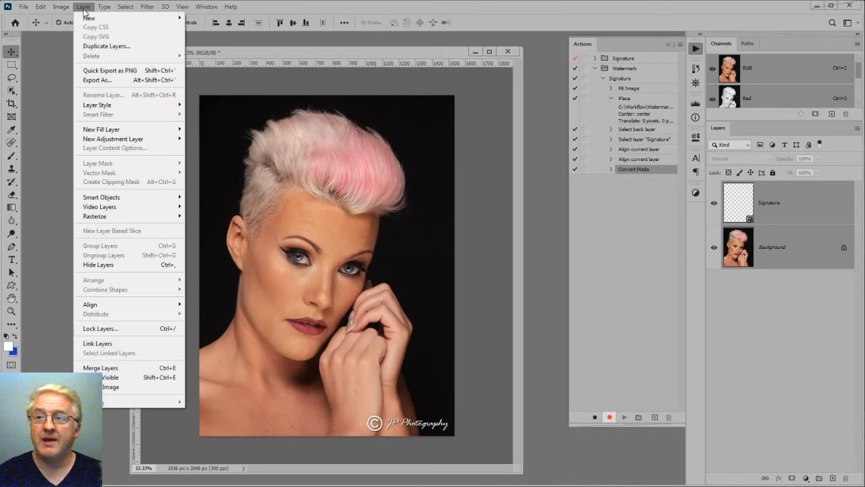
{"action": "left_click", "coordinate": [106, 388]}
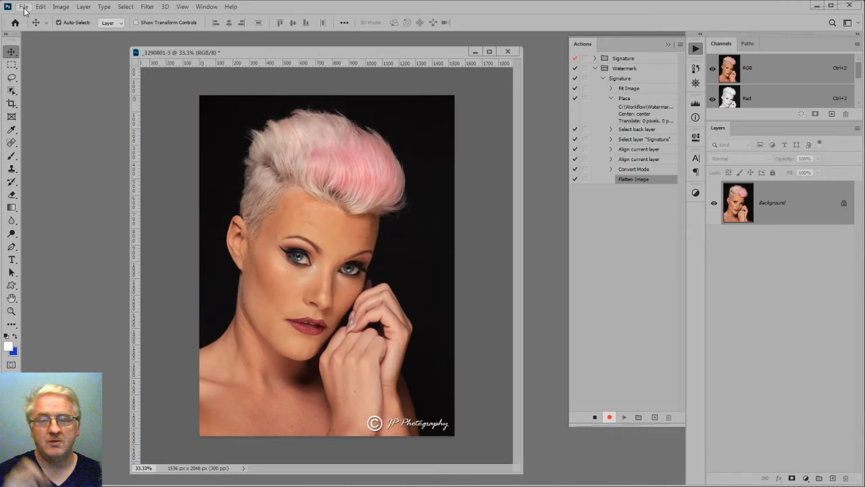
- Save the image as a JPEG at quality 12 (Maximum), Baseline Standard, into the Workflow folder's Facebook Sig Images subfolder on Local Disk (C:)
{"action": "left_click", "coordinate": [24, 6]}
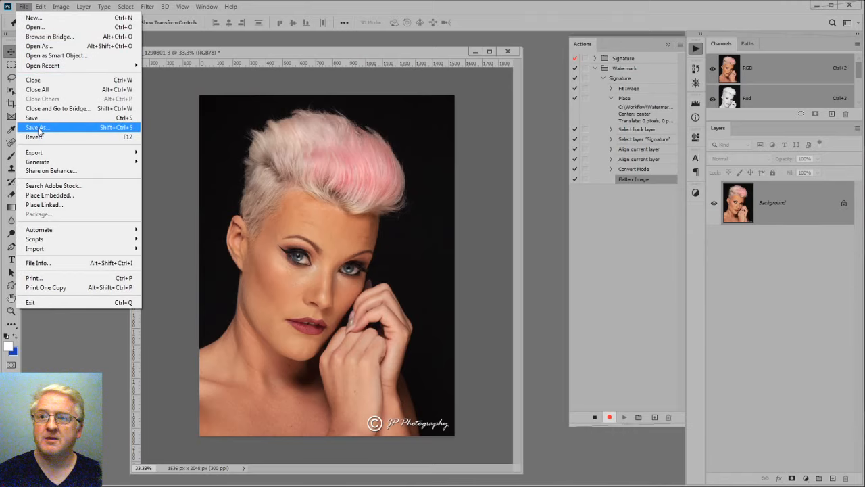
{"action": "left_click", "coordinate": [39, 127]}
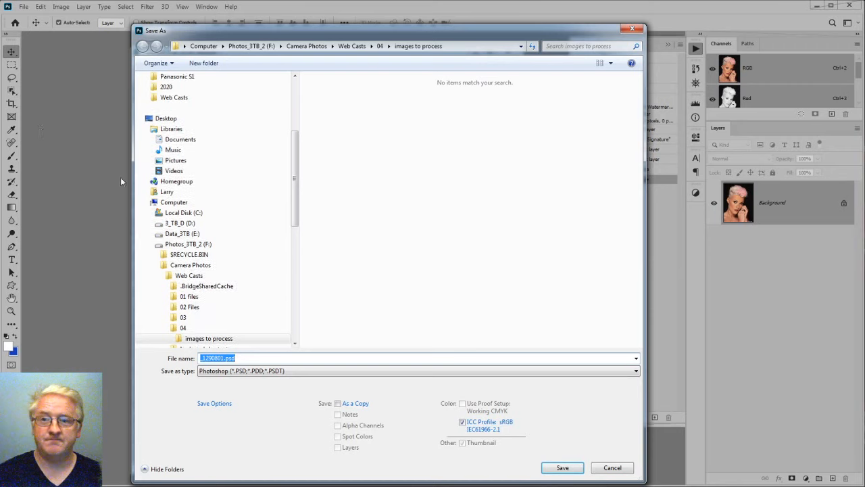
{"action": "left_click", "coordinate": [177, 214]}
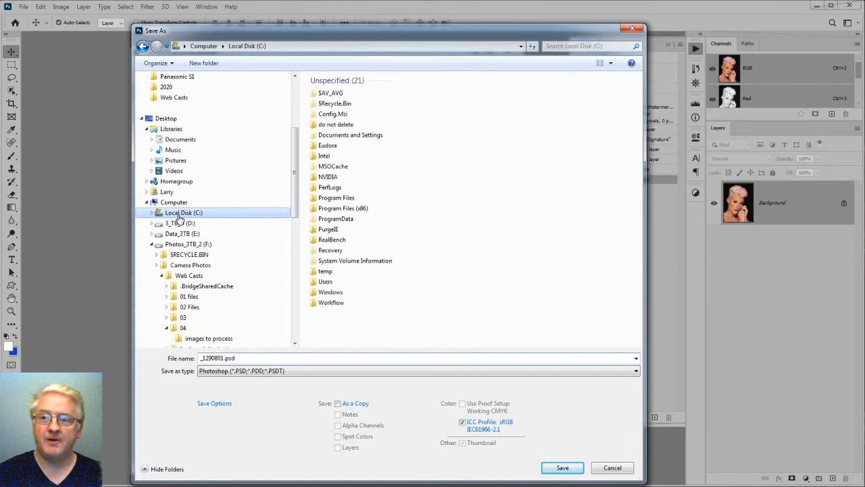
{"action": "scroll", "coordinate": [260, 290], "scroll_direction": "up", "scroll_amount": 1}
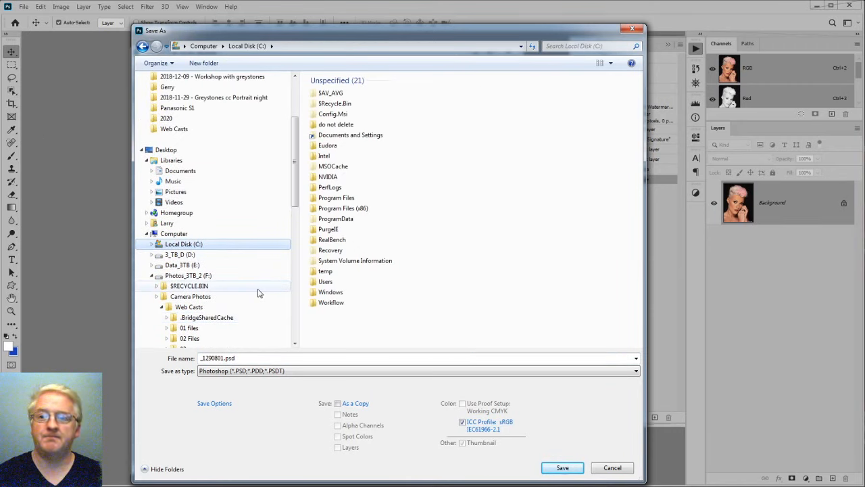
{"action": "double_click", "coordinate": [337, 306]}
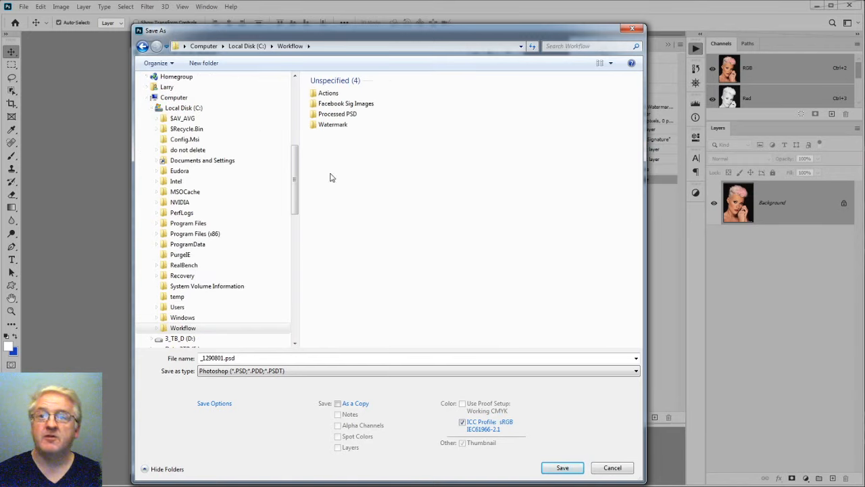
{"action": "double_click", "coordinate": [352, 106]}
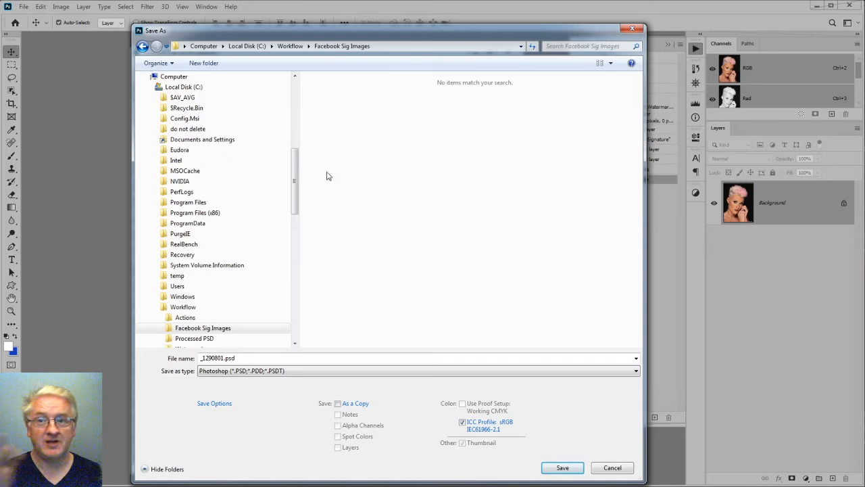
{"action": "left_click", "coordinate": [209, 375]}
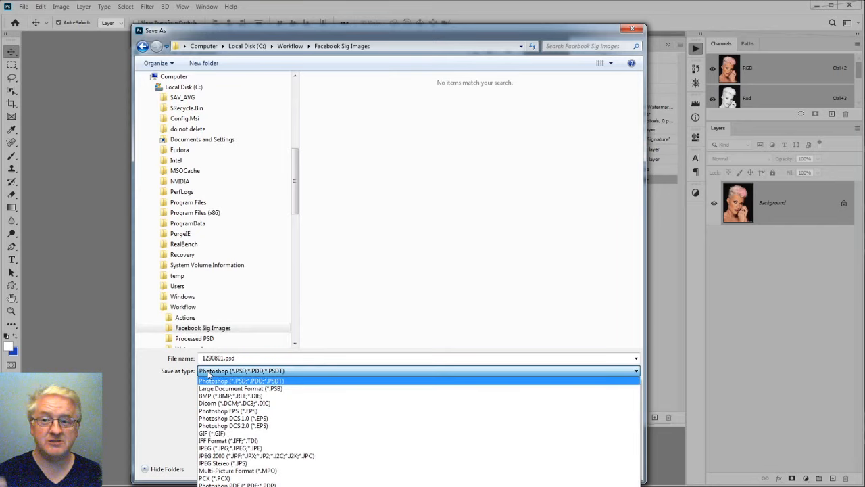
{"action": "left_click", "coordinate": [217, 448]}
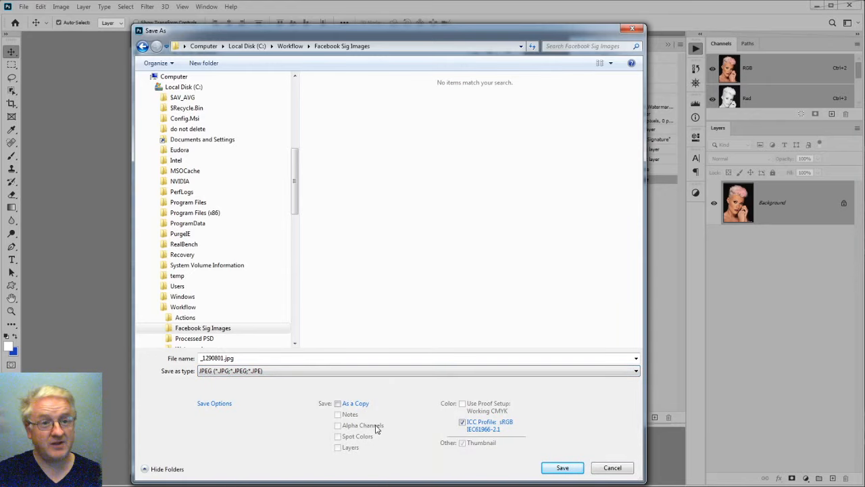
{"action": "left_click", "coordinate": [569, 467]}
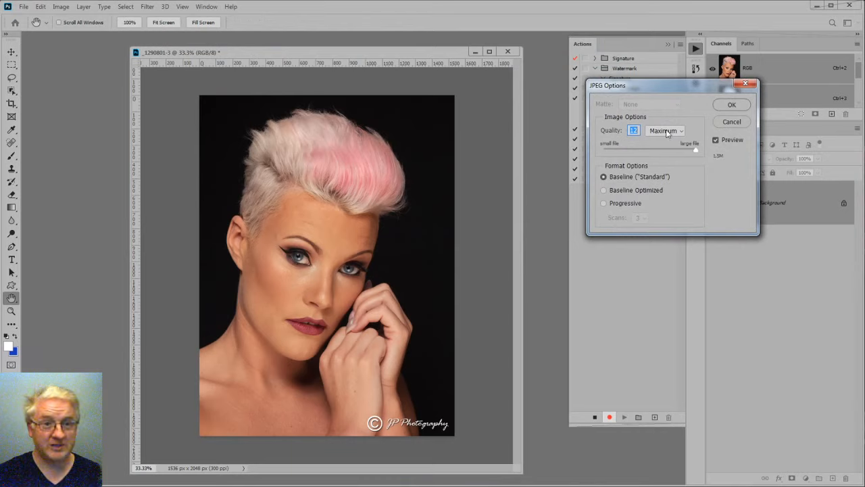
{"action": "left_click", "coordinate": [726, 106]}
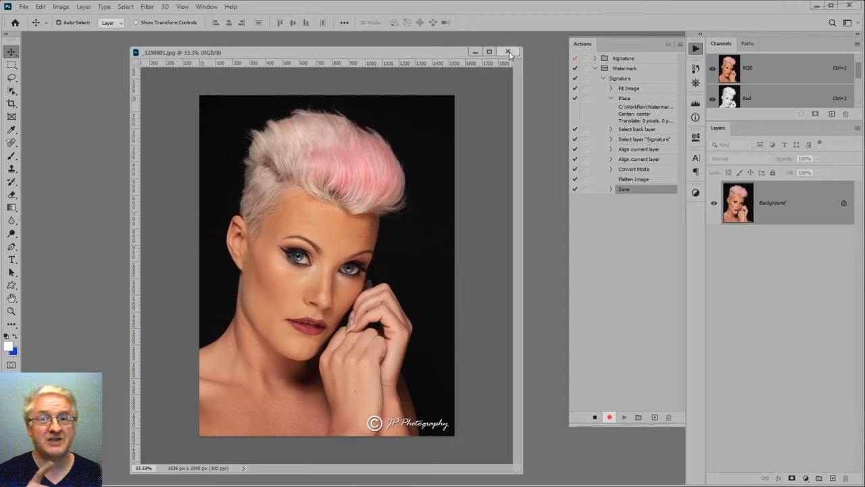
- Close the saved image as the final recorded step and stop recording the Signature action
{"action": "left_click", "coordinate": [24, 8]}
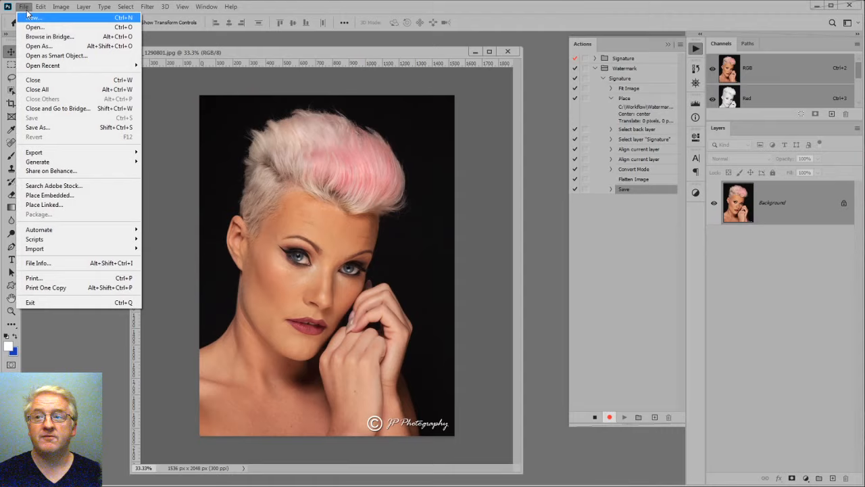
{"action": "left_click", "coordinate": [35, 80]}
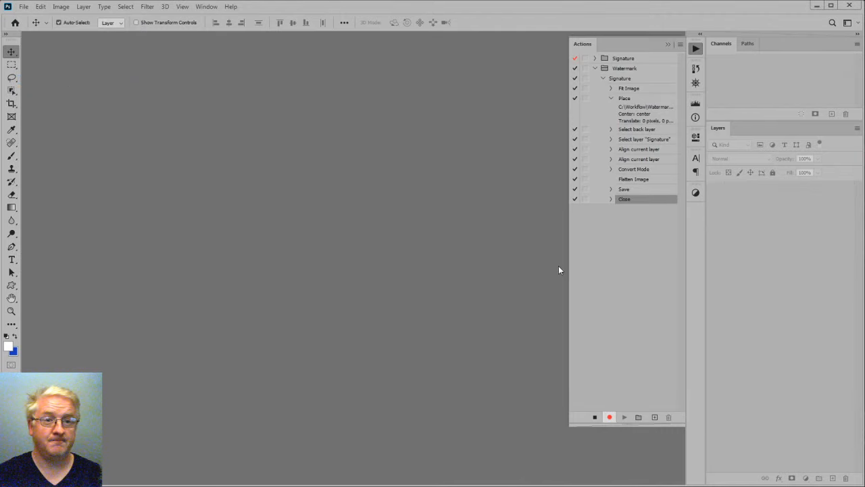
{"action": "left_click", "coordinate": [594, 418]}
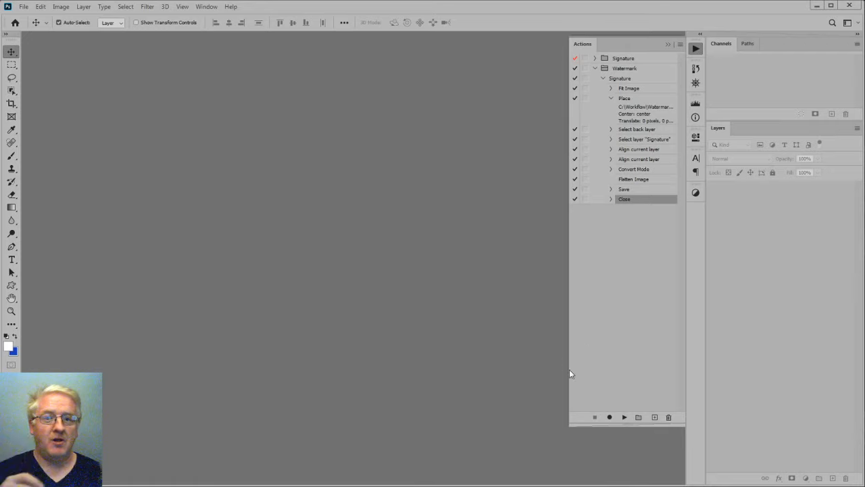
- Review the recorded steps of the Signature action and collapse the details of the Place step
{"action": "left_click_drag", "start_coordinate": [569, 384], "coordinate": [536, 379]}
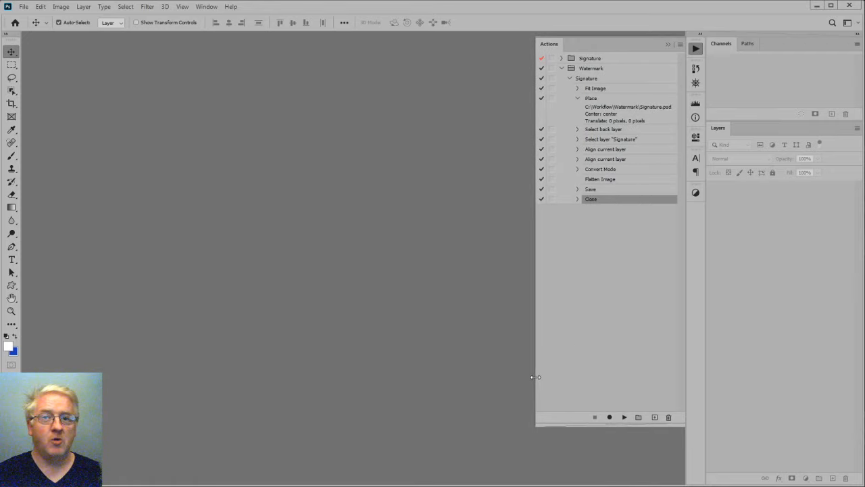
{"action": "left_click", "coordinate": [577, 98]}
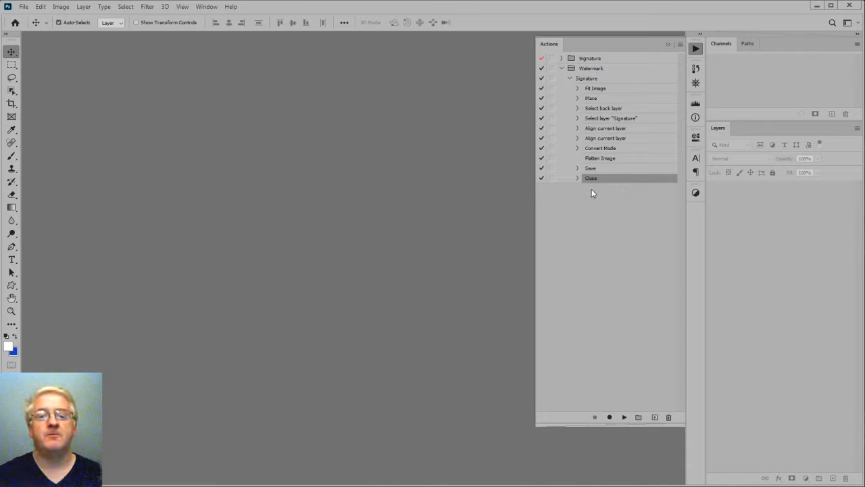
{"action": "left_click_drag", "start_coordinate": [534, 231], "coordinate": [561, 233]}
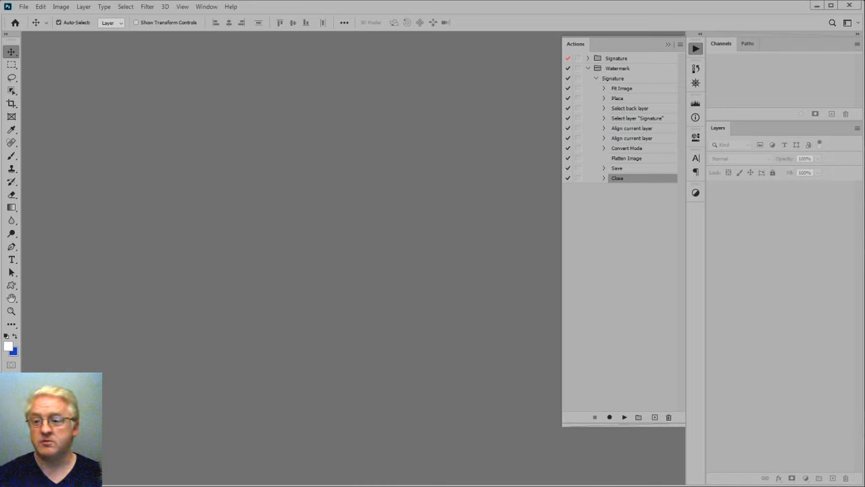
- Switch to Bridge, preview _1290801.jpg in the Facebook Sig Images folder and delete it
{"action": "key", "text": "alt+Tab"}
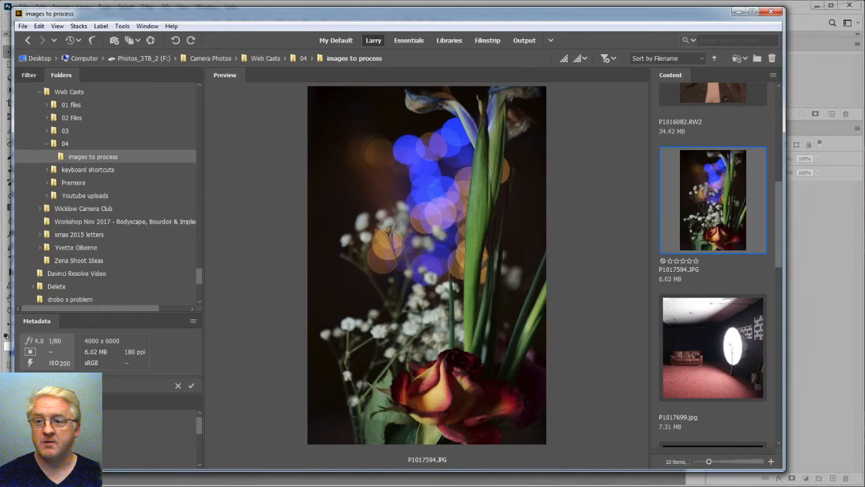
{"action": "left_click", "coordinate": [141, 425]}
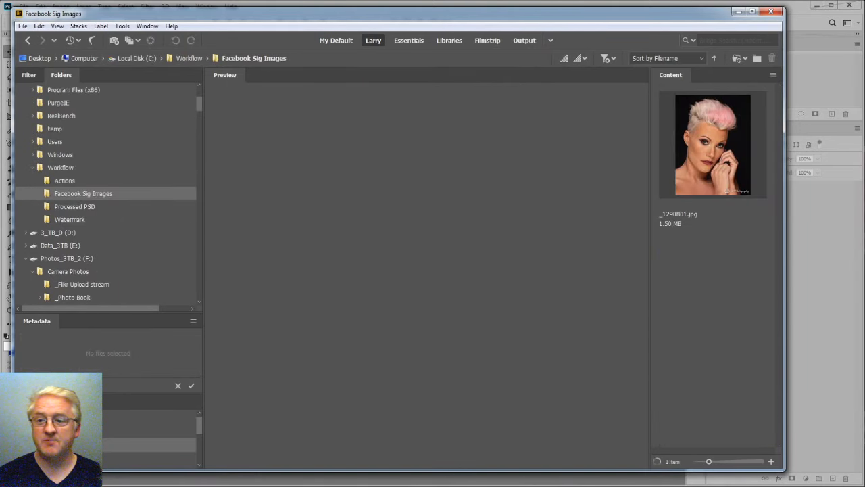
{"action": "left_click", "coordinate": [721, 160]}
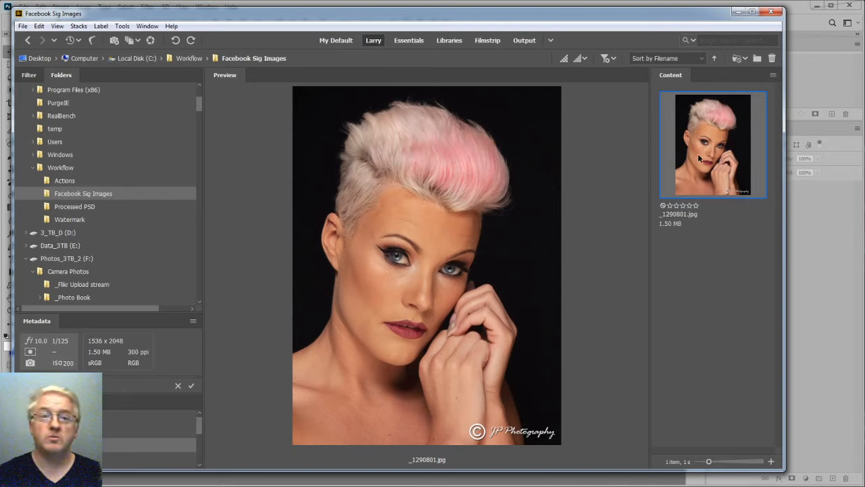
{"action": "key", "text": "Delete"}
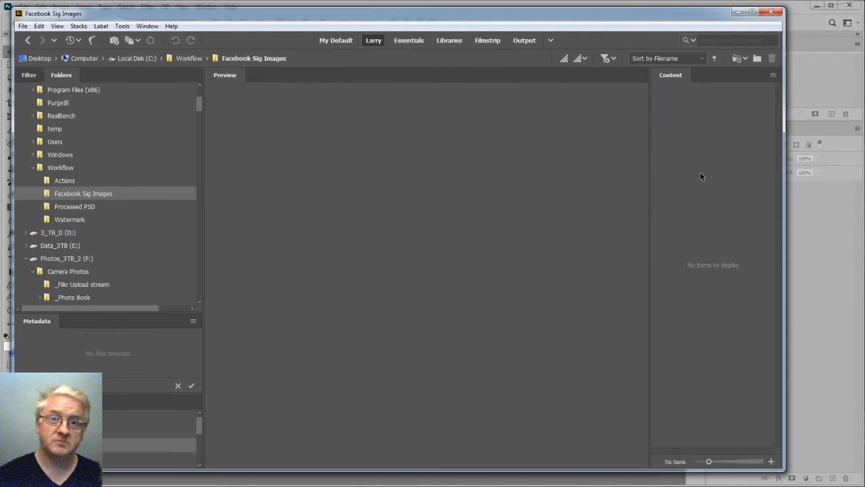
{"action": "left_click", "coordinate": [737, 12]}
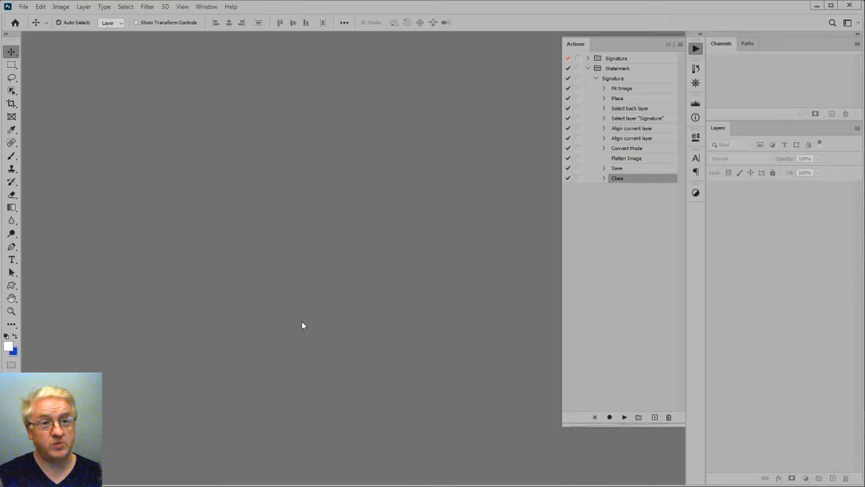
- Return to Bridge and open P1017699.jpg from the images to process folder in Photoshop
{"action": "left_click", "coordinate": [68, 485]}
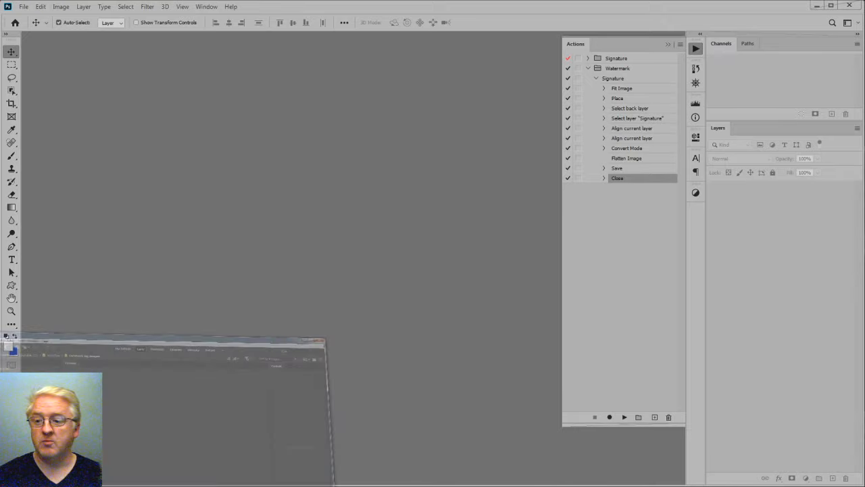
{"action": "scroll", "coordinate": [713, 270], "scroll_direction": "down", "scroll_amount": 5}
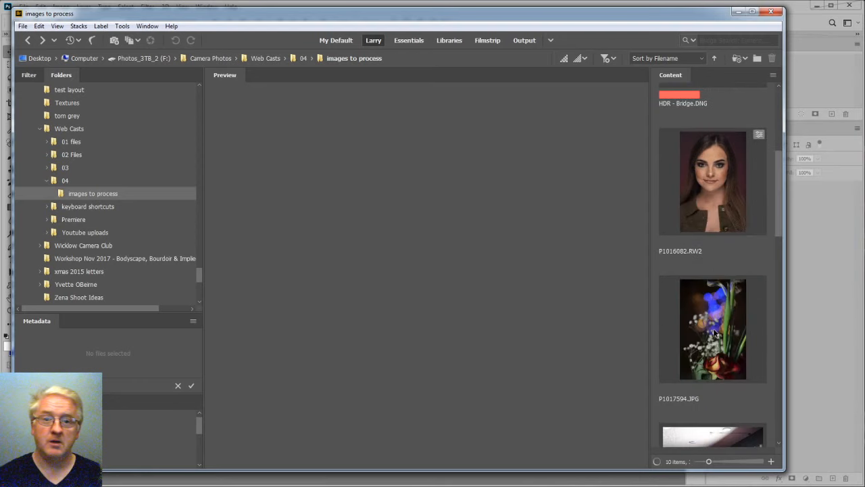
{"action": "scroll", "coordinate": [715, 337], "scroll_direction": "down", "scroll_amount": 2}
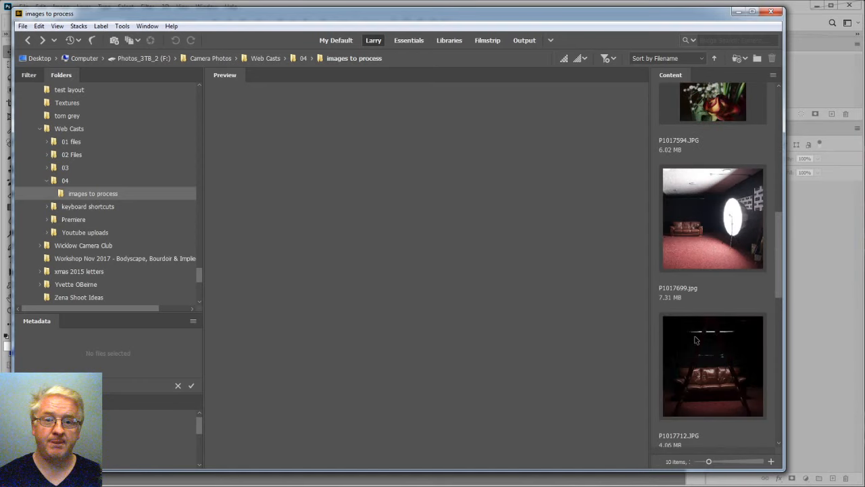
{"action": "left_click", "coordinate": [722, 269]}
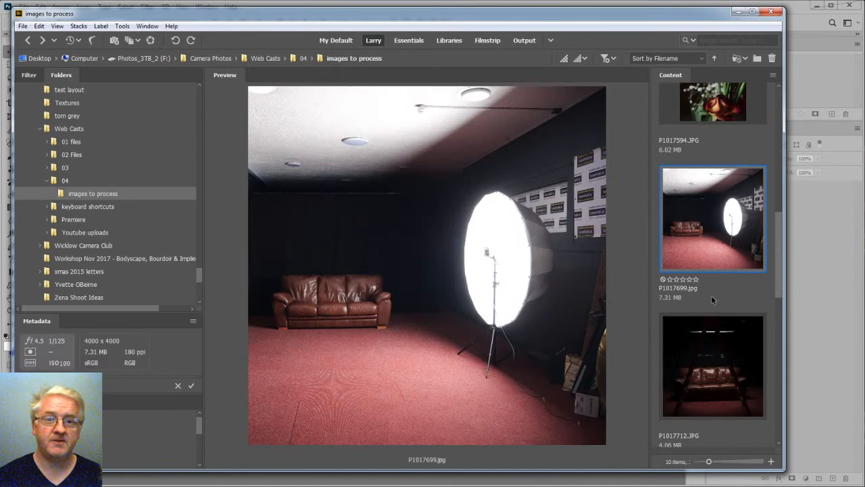
{"action": "right_click", "coordinate": [710, 226]}
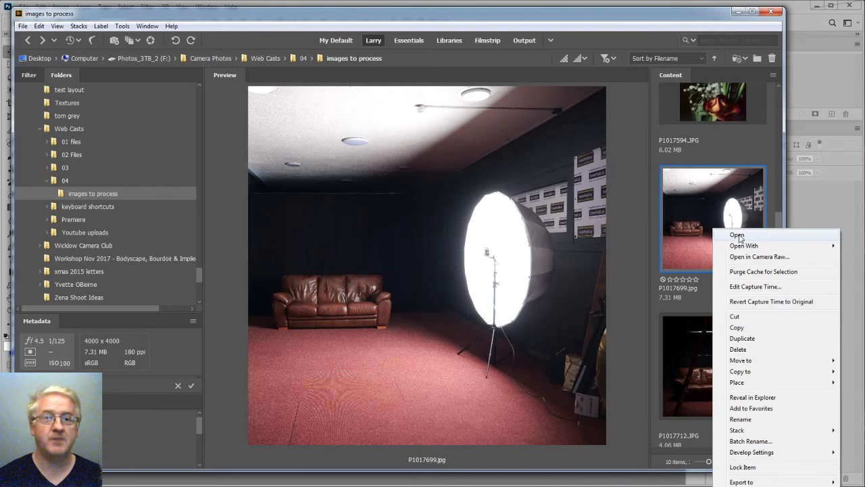
{"action": "left_click", "coordinate": [739, 235]}
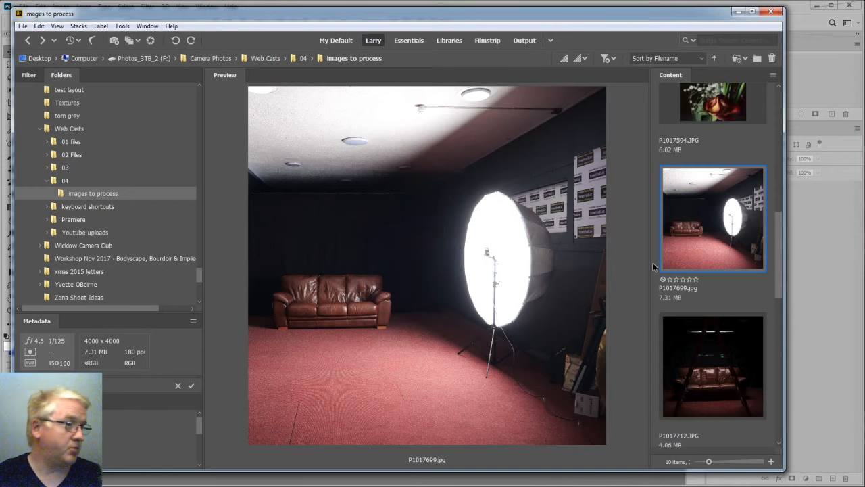
{"action": "key", "text": "Return"}
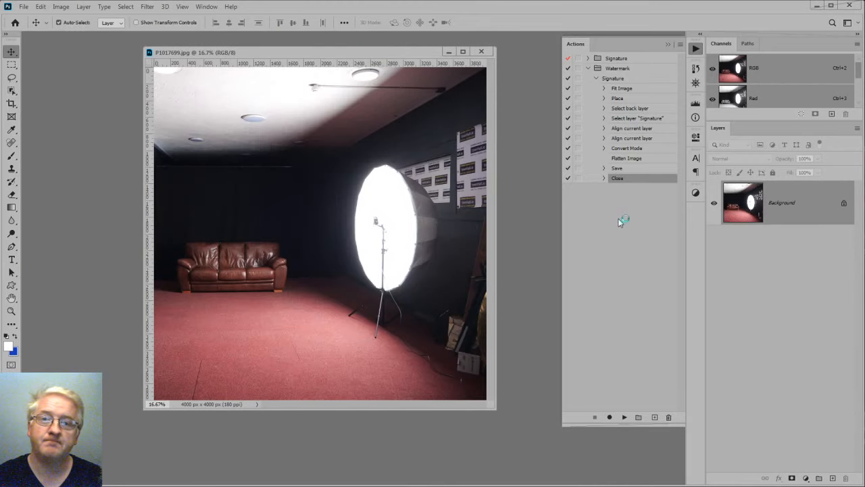
- Examine the Fit Image settings recorded in the Watermark set's Signature action and collapse the action
{"action": "left_click", "coordinate": [612, 78]}
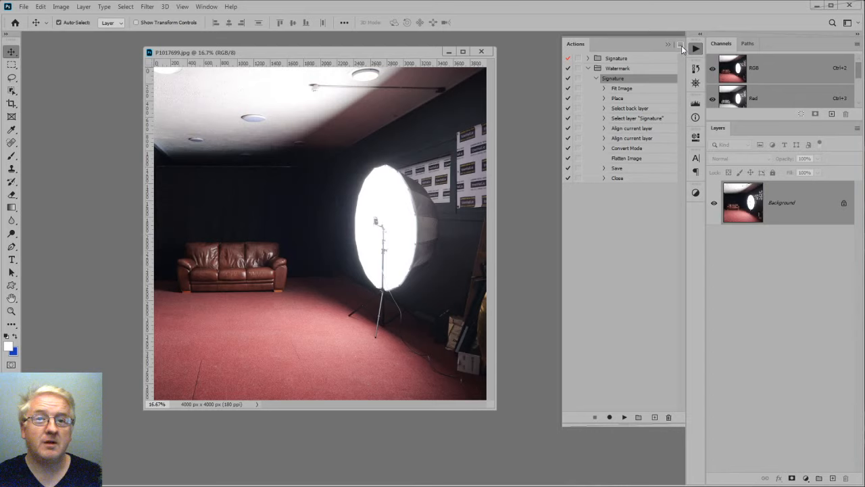
{"action": "left_click", "coordinate": [596, 79]}
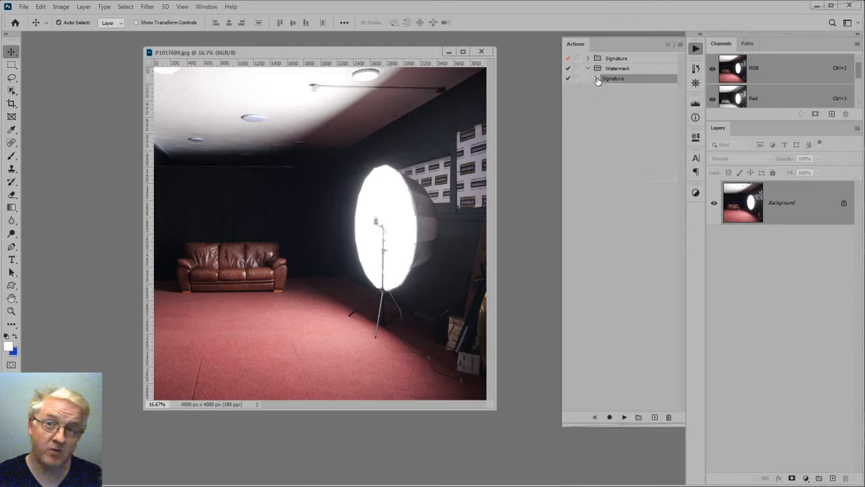
{"action": "left_click", "coordinate": [595, 79]}
{"action": "left_click", "coordinate": [589, 70]}
{"action": "left_click", "coordinate": [588, 69]}
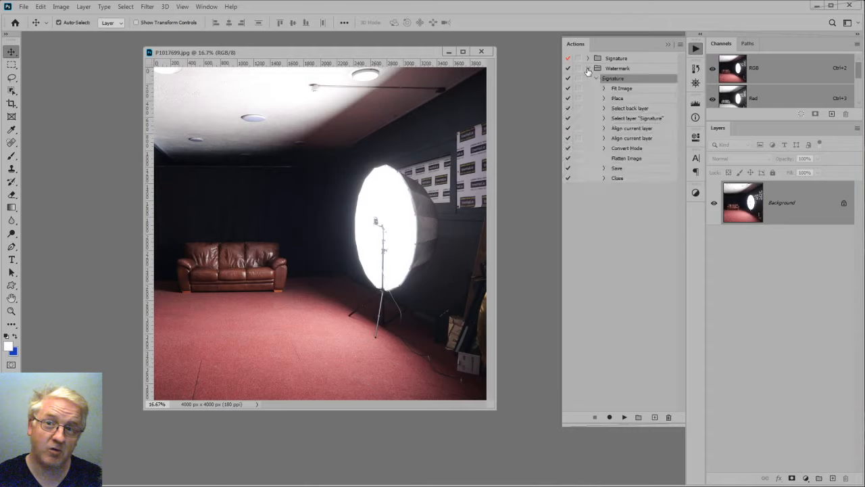
{"action": "left_click", "coordinate": [596, 79]}
{"action": "left_click", "coordinate": [595, 79]}
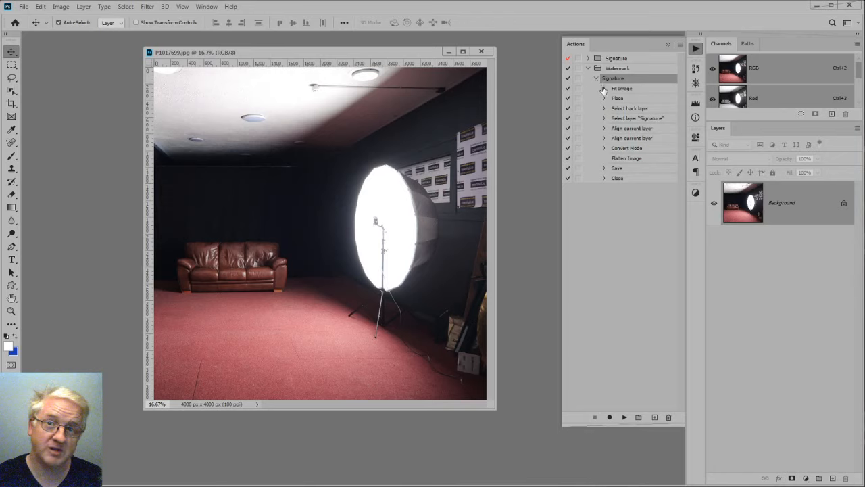
{"action": "left_click", "coordinate": [604, 88]}
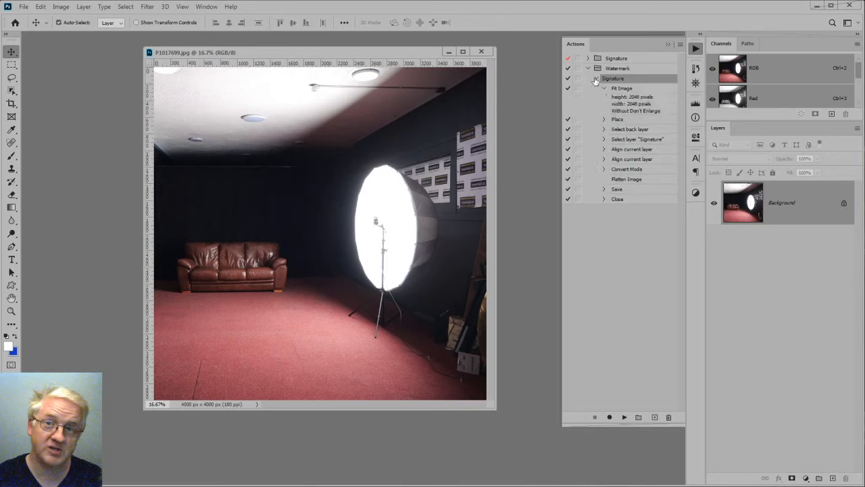
{"action": "left_click", "coordinate": [595, 79]}
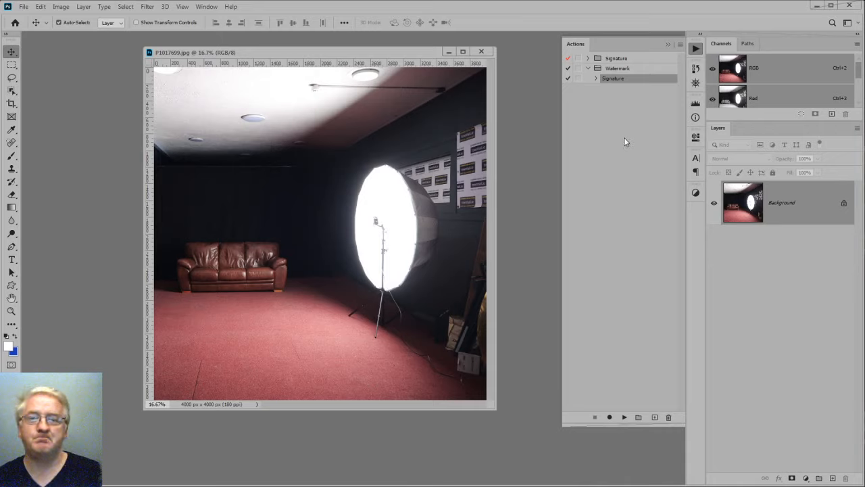
- Switch the Actions panel to Button Mode and run the Signature action on P1017699.jpg
{"action": "left_click", "coordinate": [680, 45]}
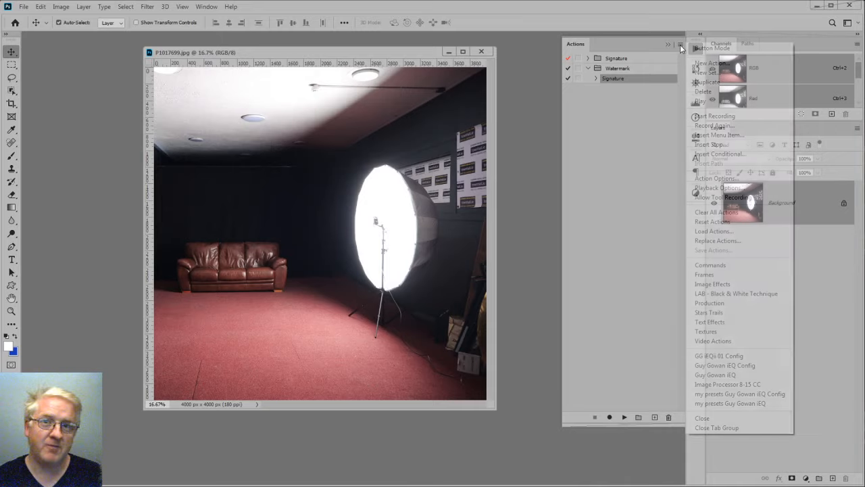
{"action": "left_click", "coordinate": [704, 47]}
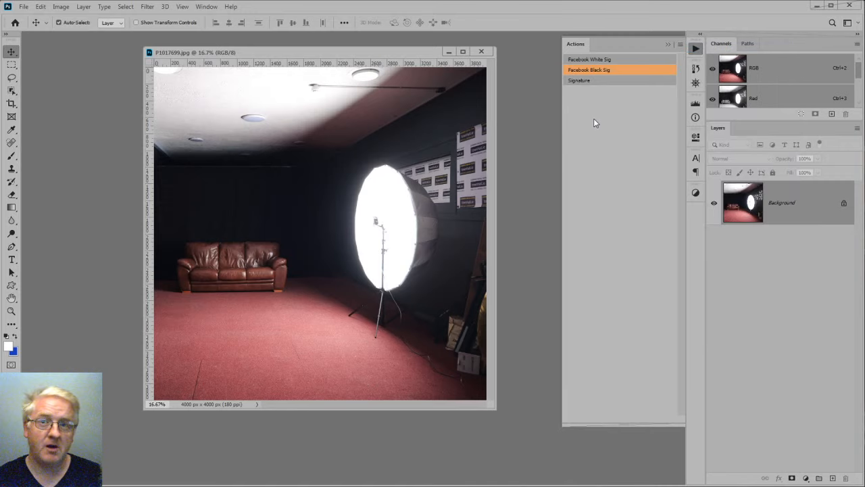
{"action": "left_click", "coordinate": [589, 80]}
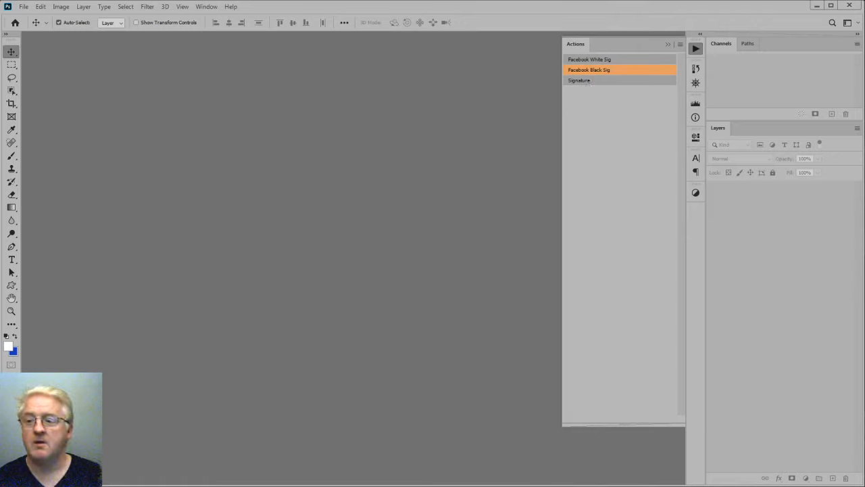
- Switch to Bridge and open _1290801.jpg from the Facebook Sig Images folder in Photoshop
{"action": "key", "text": "alt+Tab"}
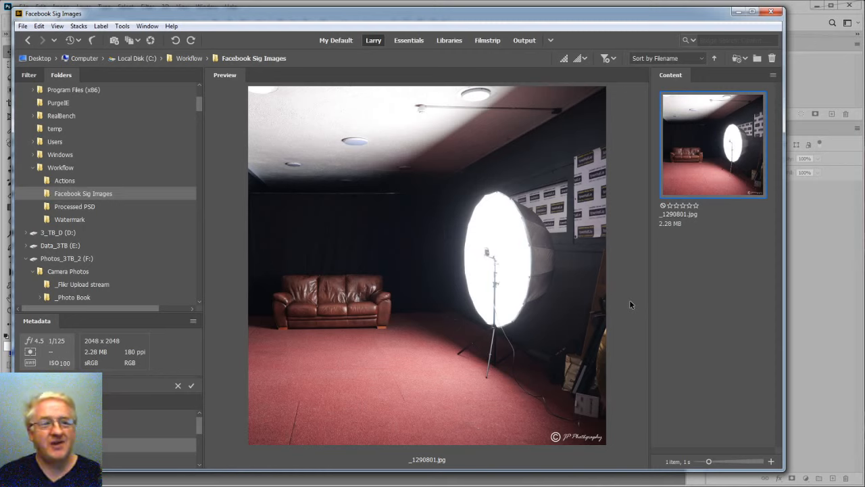
{"action": "right_click", "coordinate": [690, 126]}
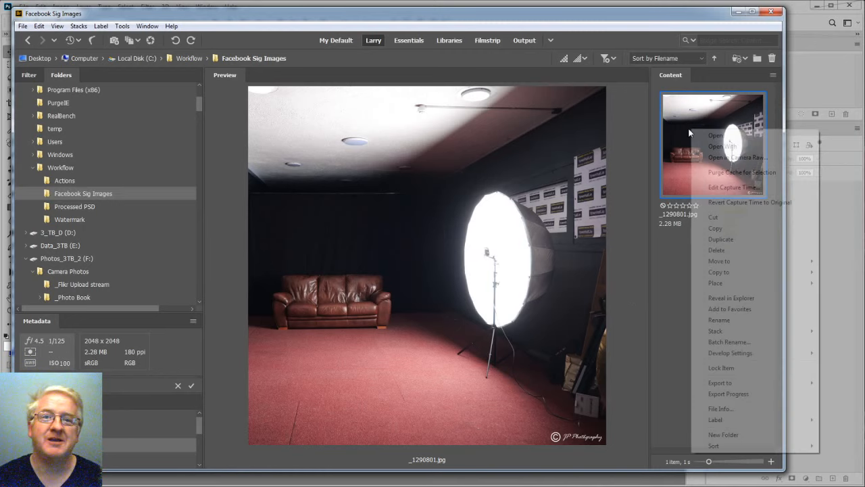
{"action": "left_click", "coordinate": [714, 136]}
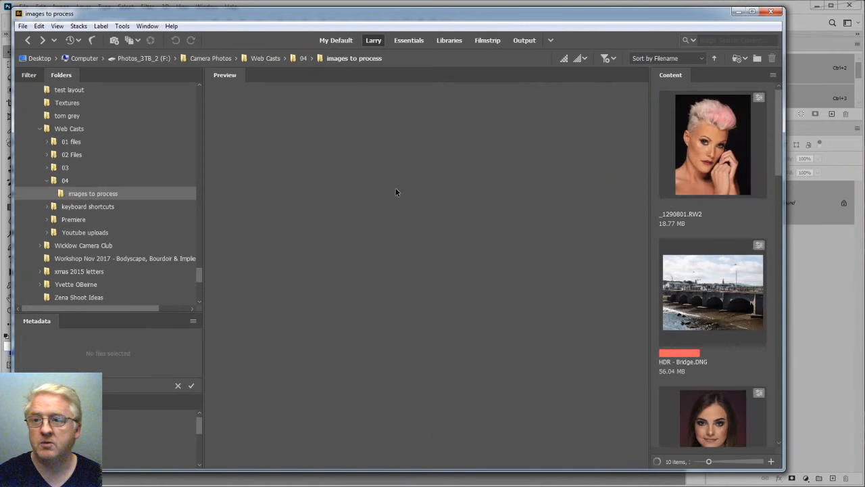
- Select P1016082.RW2 in the images to process folder in Bridge and open it in Camera Raw
{"action": "left_click", "coordinate": [720, 160]}
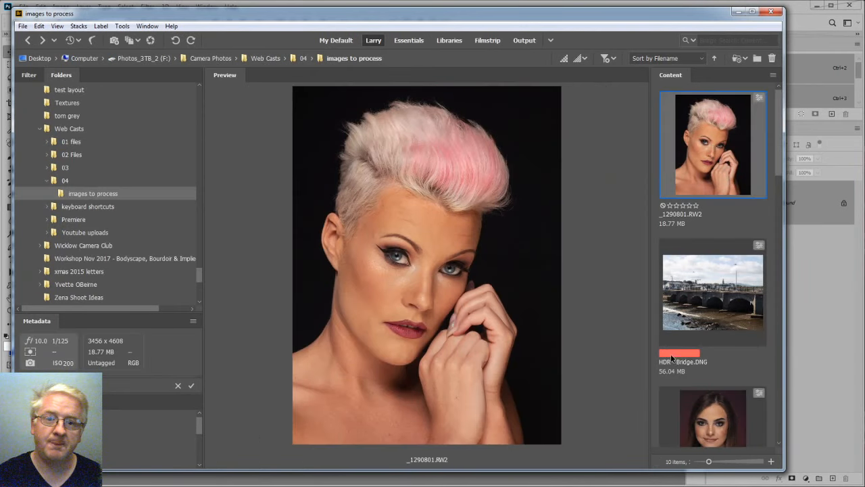
{"action": "scroll", "coordinate": [679, 342], "scroll_direction": "down", "scroll_amount": 2}
{"action": "left_click", "coordinate": [716, 296]}
{"action": "right_click", "coordinate": [711, 298]}
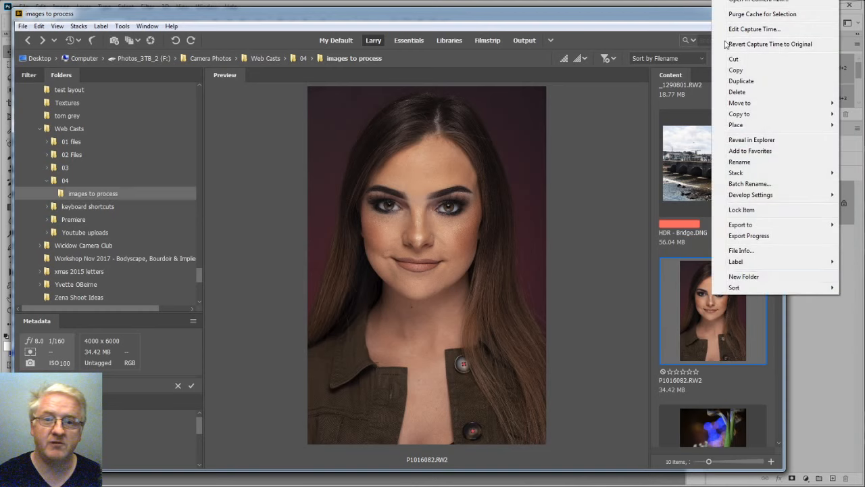
{"action": "key", "text": "Escape"}
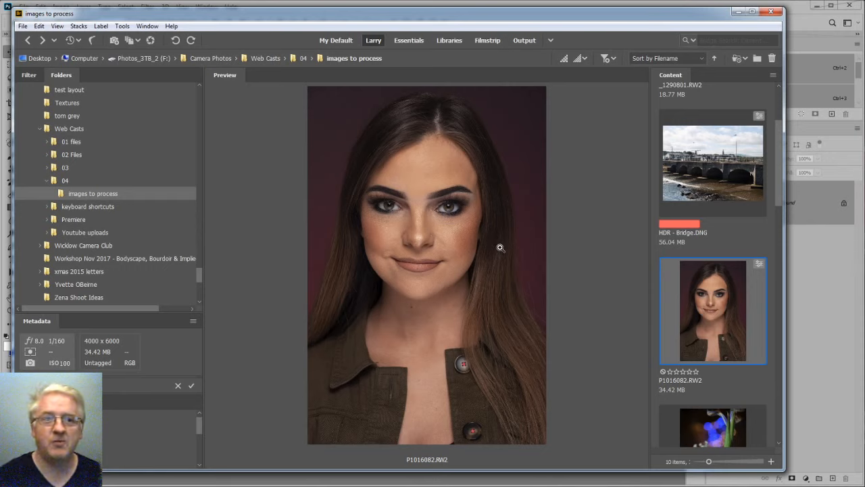
{"action": "key", "text": "alt+Tab"}
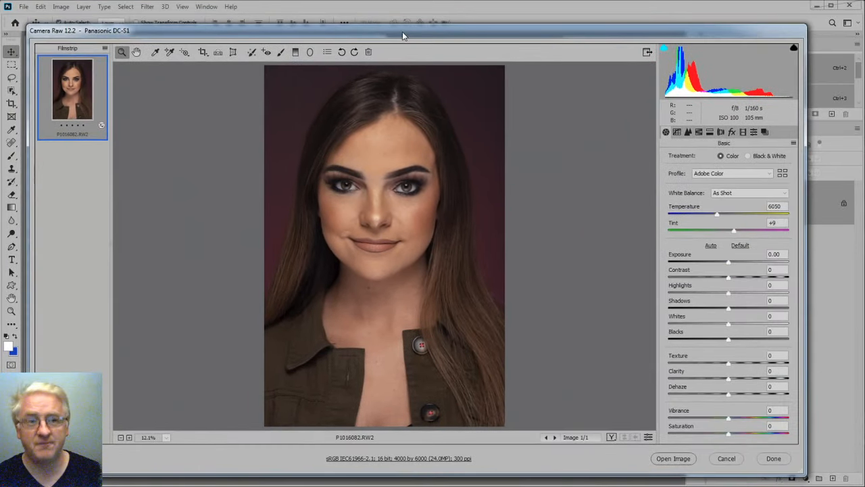
- Open the P1016082.RW2 portrait from Camera Raw as a Photoshop document and run the Signature action on it
{"action": "left_click", "coordinate": [673, 459]}
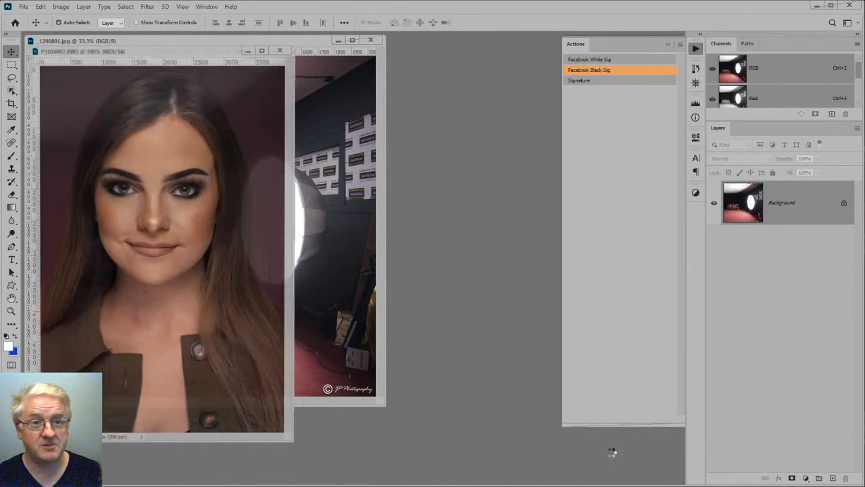
{"action": "left_click_drag", "start_coordinate": [187, 52], "coordinate": [347, 81]}
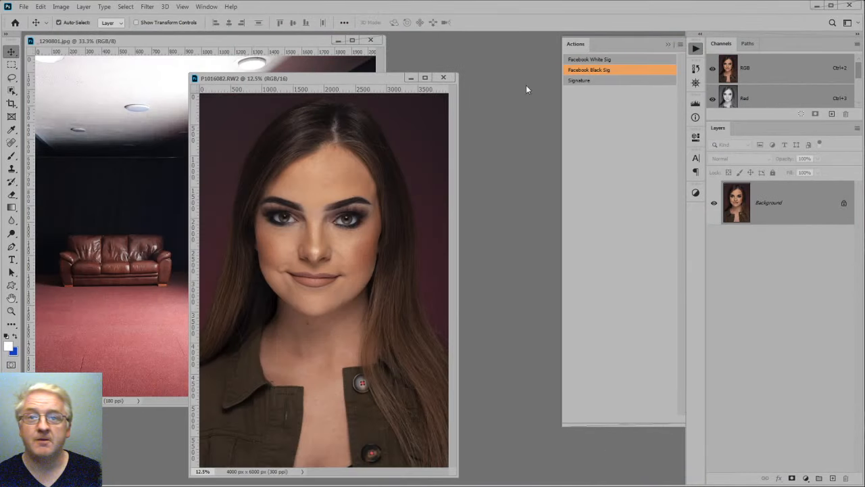
{"action": "key", "text": "ctrl+w"}
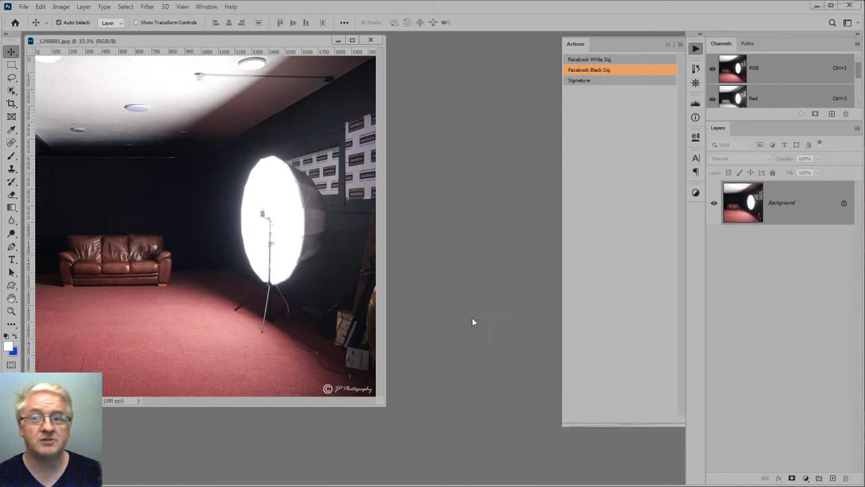
- Compare _1290801.jpg in Bridge's Facebook Sig Images folder with the copy open in Photoshop, declining to update the open copy
{"action": "key", "text": "alt+Tab"}
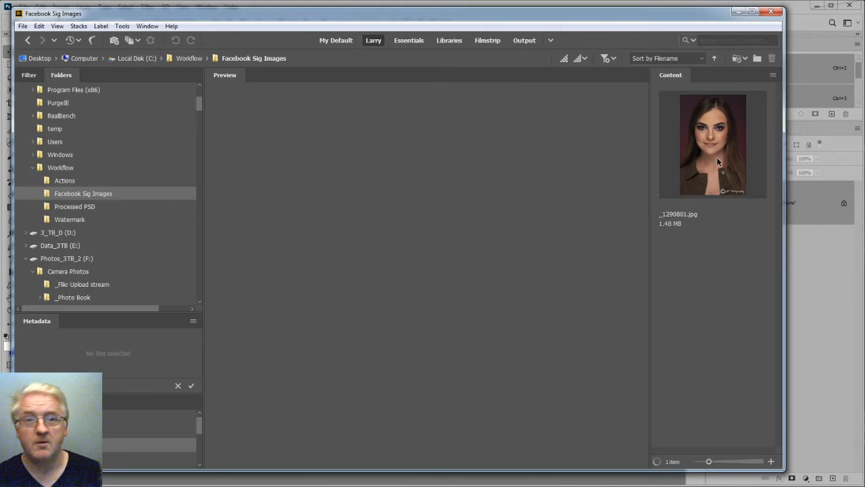
{"action": "left_click", "coordinate": [717, 157]}
{"action": "left_click_drag", "start_coordinate": [696, 21], "coordinate": [579, 284]}
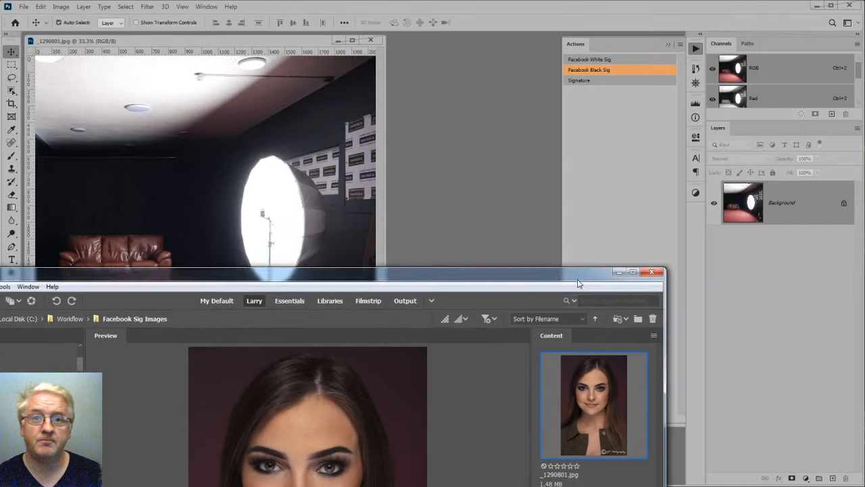
{"action": "left_click_drag", "start_coordinate": [593, 401], "coordinate": [475, 175]}
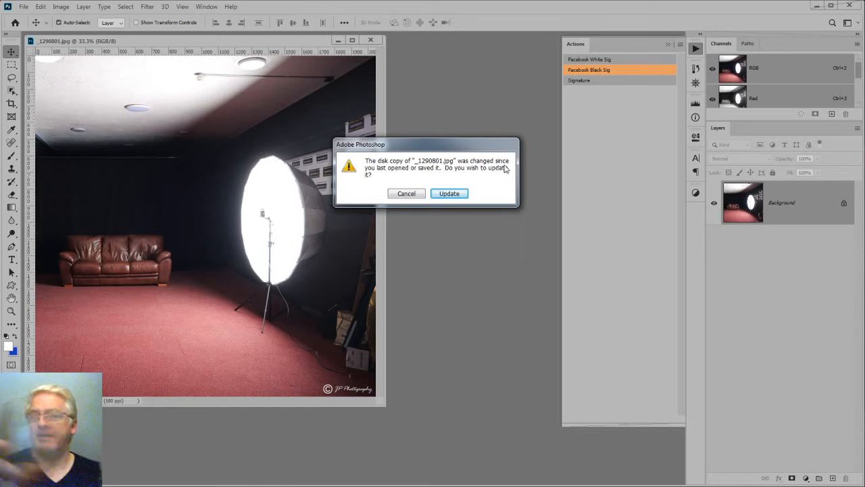
{"action": "left_click", "coordinate": [406, 194]}
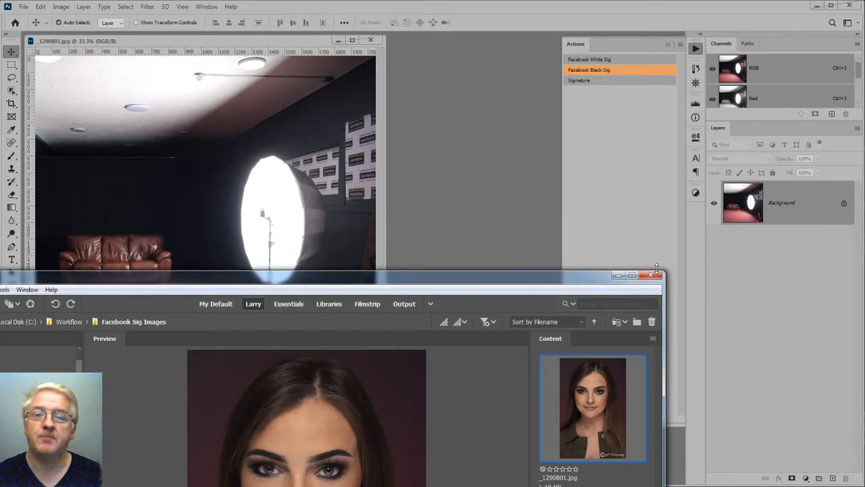
{"action": "left_click", "coordinate": [618, 275]}
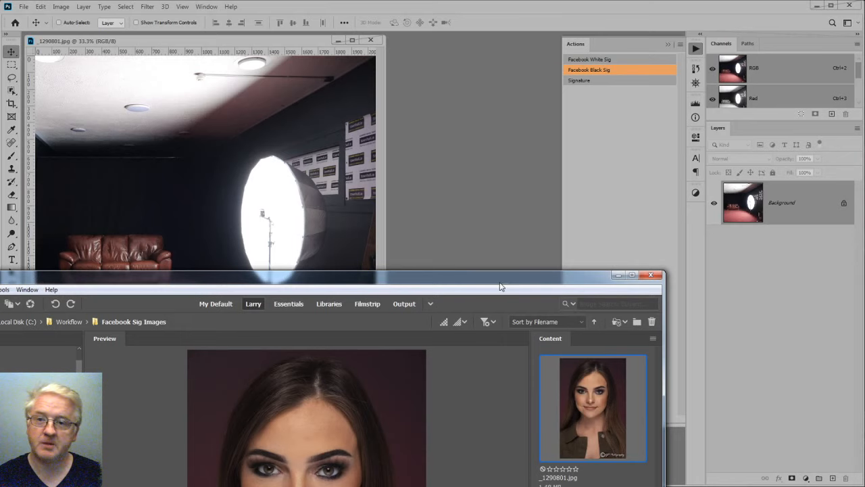
{"action": "left_click_drag", "start_coordinate": [502, 283], "coordinate": [864, 106]}
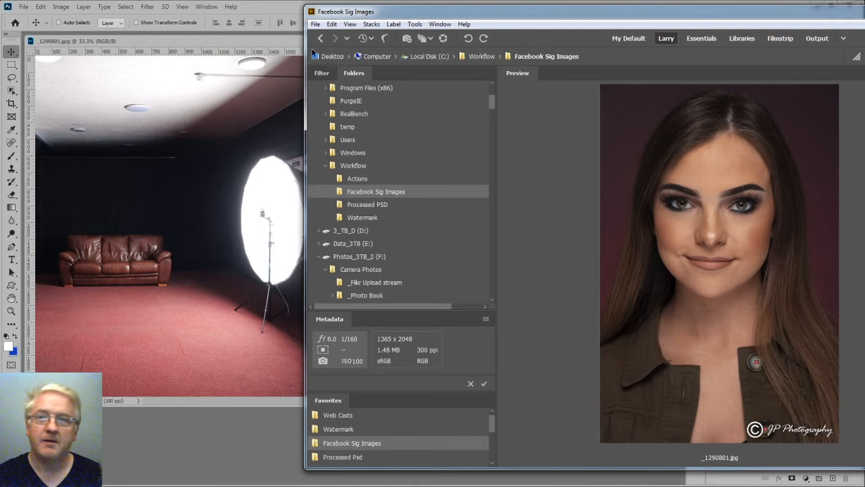
{"action": "left_click", "coordinate": [231, 40]}
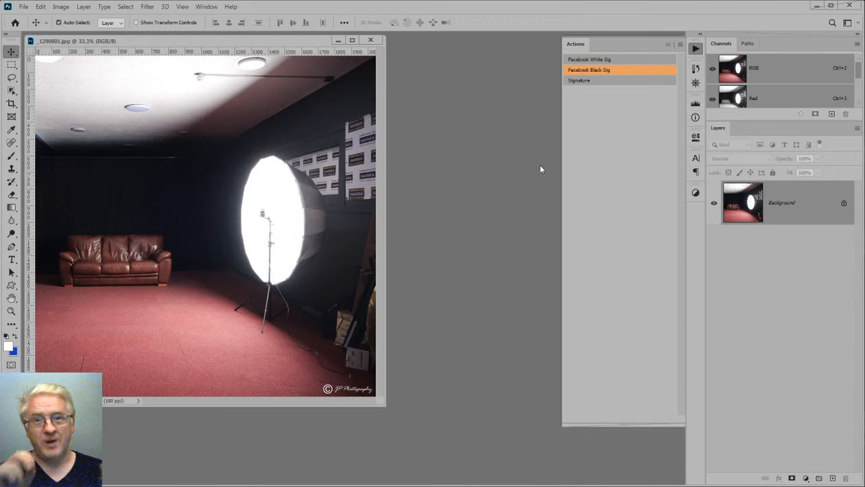
- Turn off Button Mode, widen the Actions panel and examine the Save step recorded in the Watermark set's Signature action
{"action": "left_click", "coordinate": [681, 45]}
{"action": "left_click", "coordinate": [690, 47]}
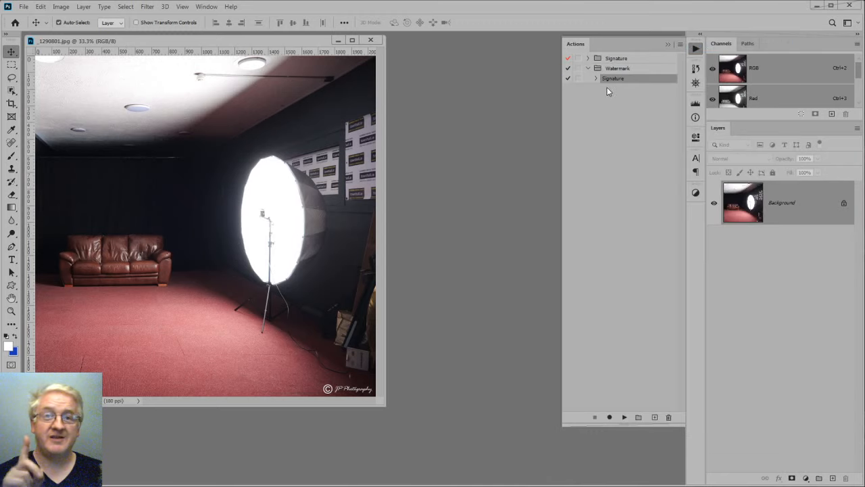
{"action": "left_click", "coordinate": [596, 78]}
{"action": "left_click_drag", "start_coordinate": [562, 239], "coordinate": [501, 240]}
{"action": "left_click", "coordinate": [541, 190]}
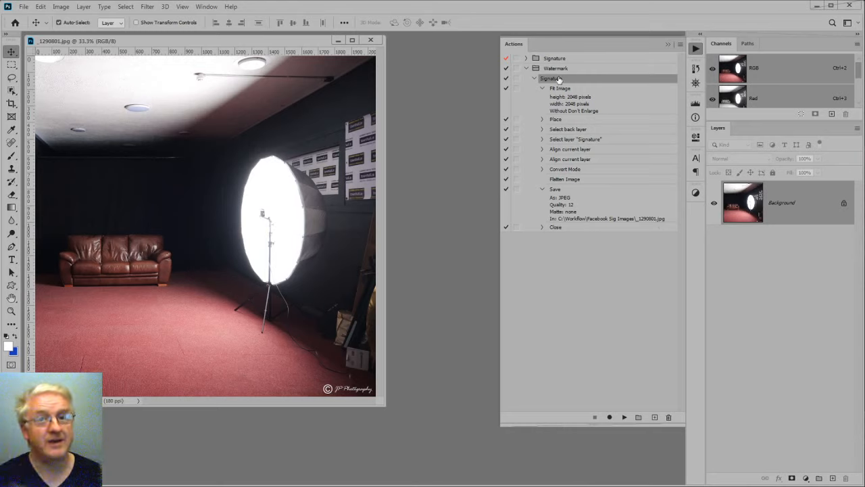
- Delete the Watermark action set, close the _1290801.jpg document and narrow the Actions panel
{"action": "mouse_move", "coordinate": [558, 70]}
{"action": "left_mouse_down"}
{"action": "mouse_move", "coordinate": [636, 386]}
{"action": "mouse_move", "coordinate": [669, 417]}
{"action": "left_mouse_up"}
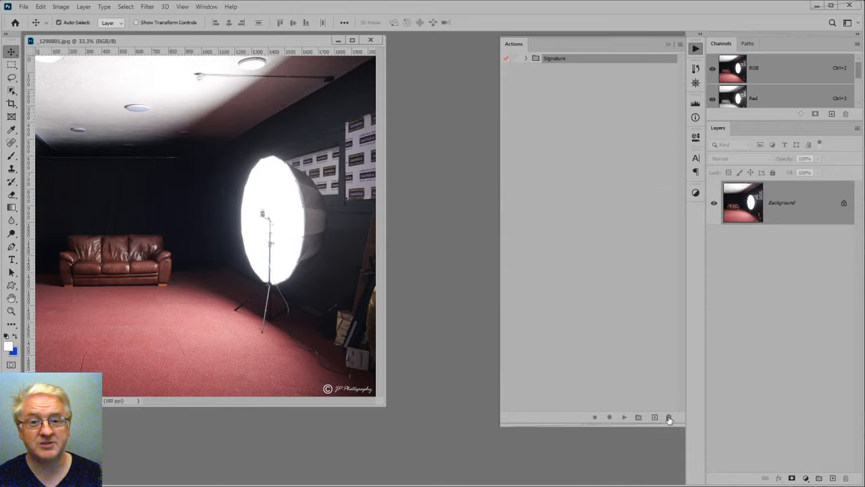
{"action": "left_click", "coordinate": [370, 41]}
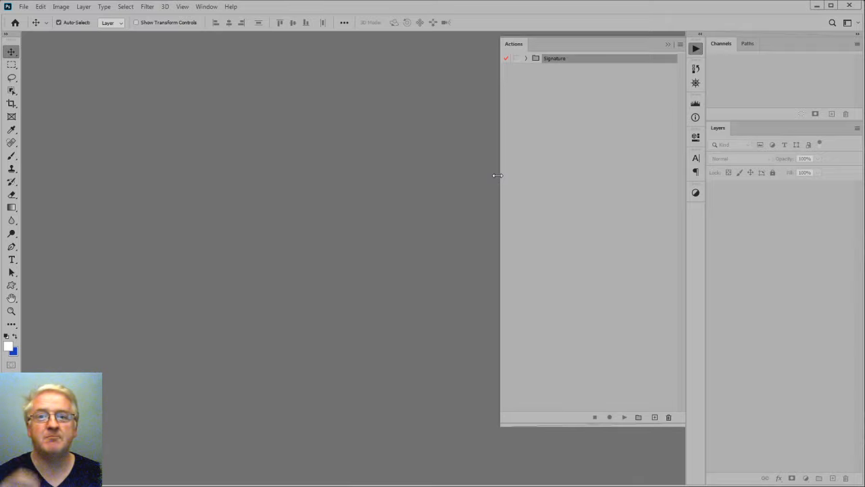
{"action": "left_click_drag", "start_coordinate": [497, 175], "coordinate": [530, 196]}
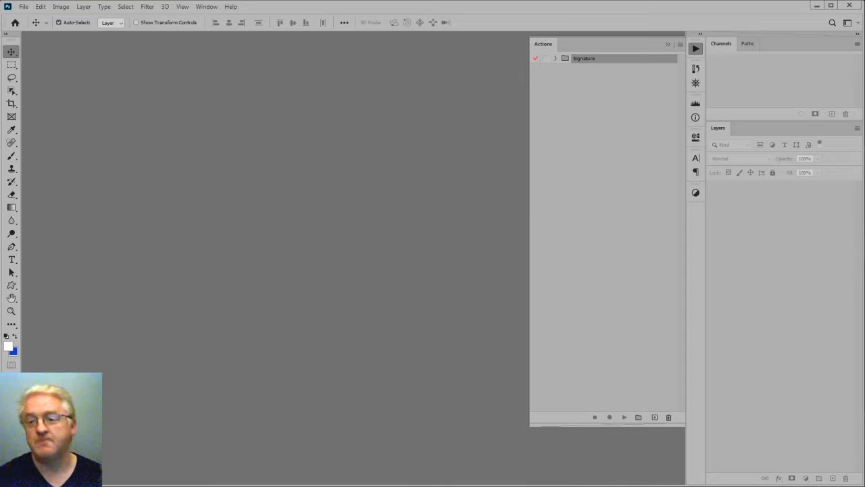
- Switch to Bridge, delete _1290801.jpg from the Facebook Sig Images folder and bring the window's Content panel into view
{"action": "key", "text": "alt+Tab"}
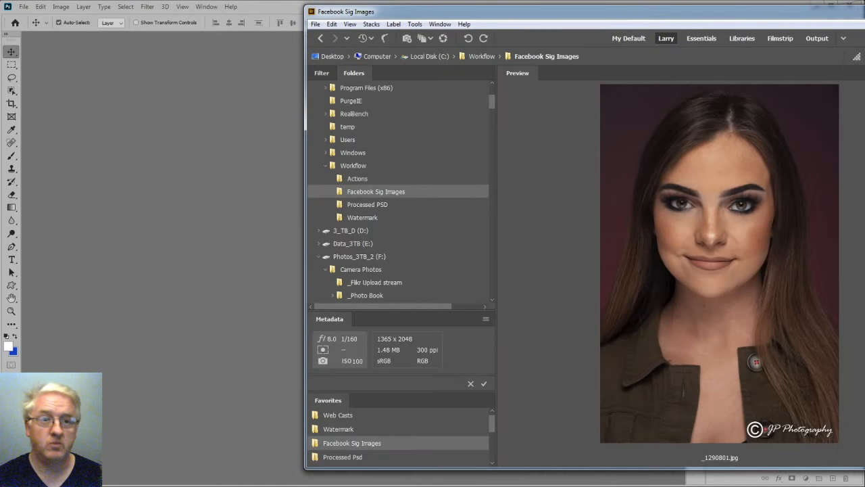
{"action": "key", "text": "Delete"}
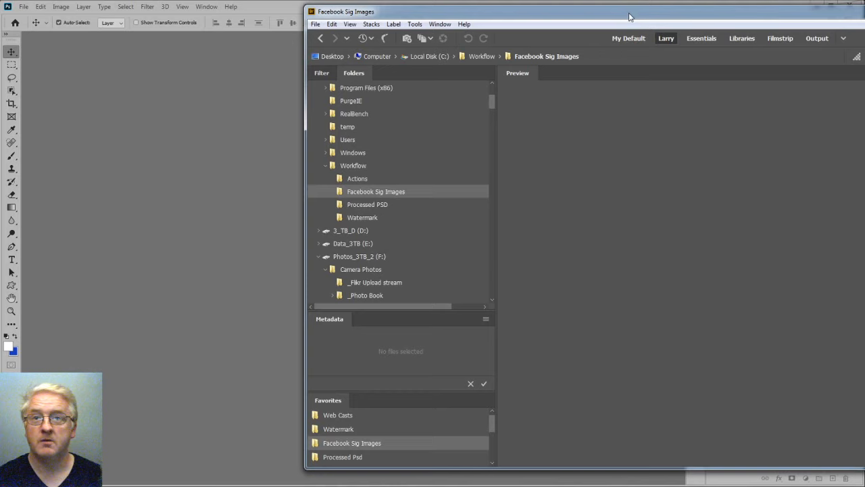
{"action": "left_click_drag", "start_coordinate": [629, 17], "coordinate": [147, 37]}
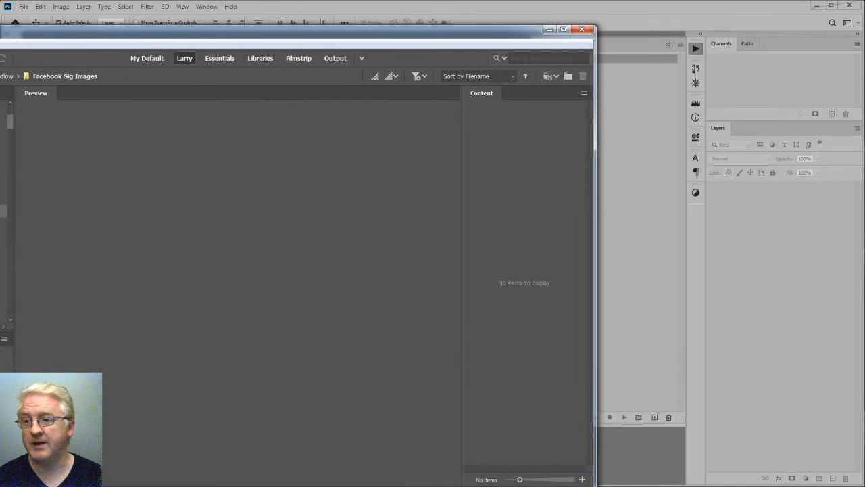
- Browse in Bridge to the Web Casts > 04 > images to process folder and select _1290801.RW2
{"action": "left_click", "coordinate": [3, 290]}
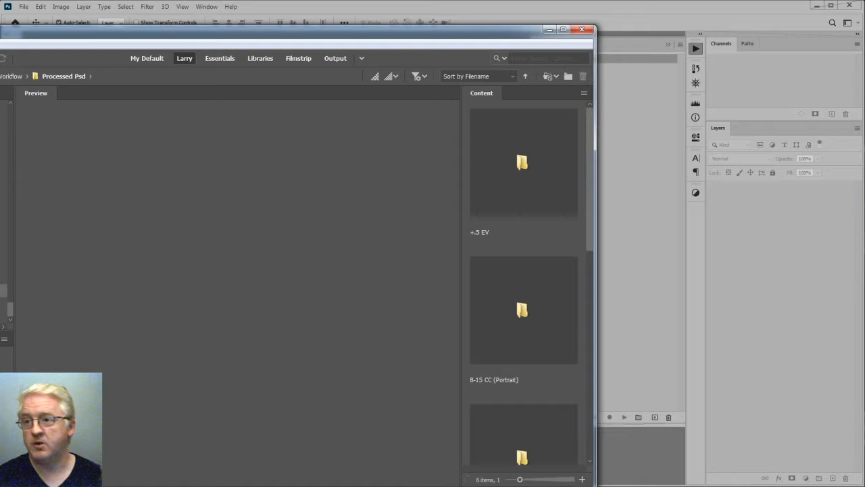
{"action": "left_click", "coordinate": [2, 211]}
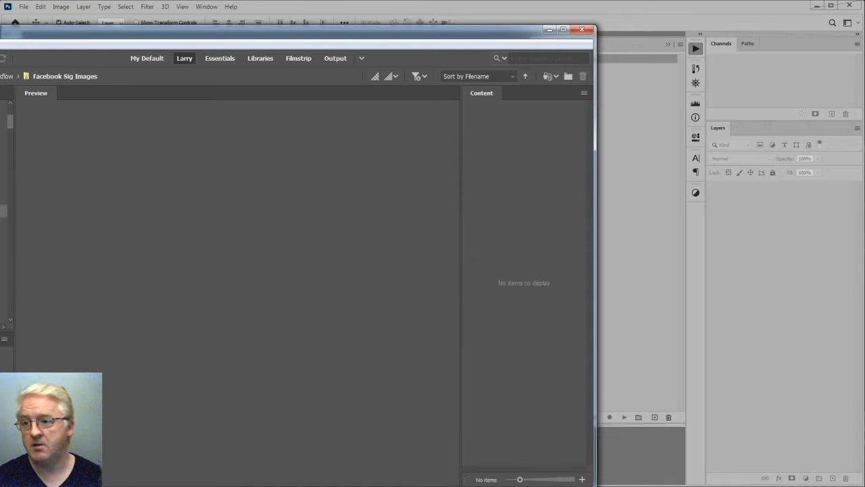
{"action": "left_click", "coordinate": [3, 211]}
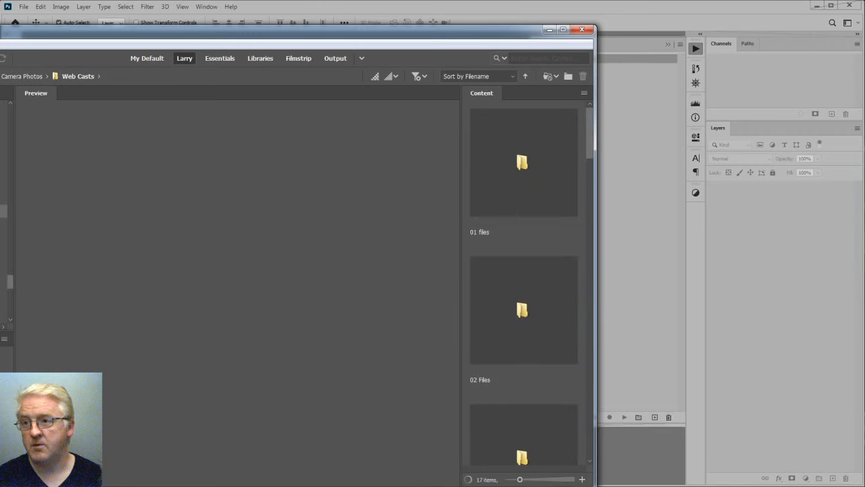
{"action": "left_click", "coordinate": [2, 276]}
{"action": "left_click", "coordinate": [519, 176]}
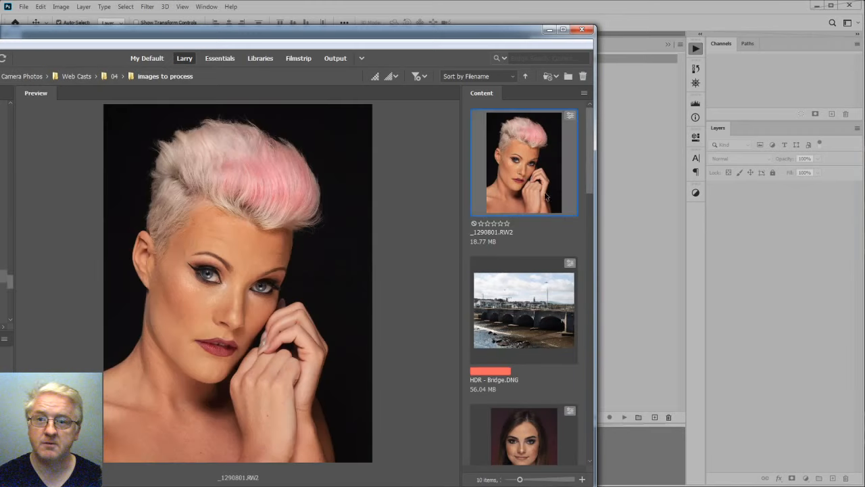
- Open the raw photo _1290801.RW2 from Bridge through Camera Raw into Photoshop, keeping the default adjustments
{"action": "right_click", "coordinate": [516, 142]}
{"action": "key", "text": "Escape"}
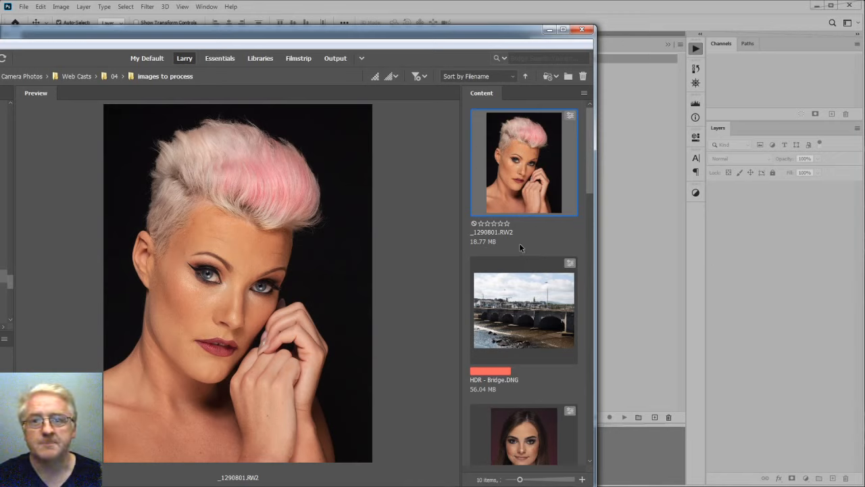
{"action": "double_click", "coordinate": [516, 239]}
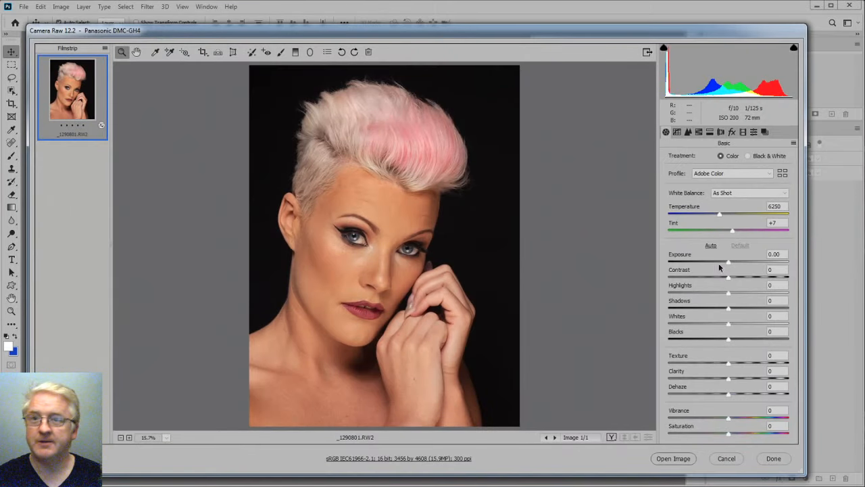
{"action": "left_click", "coordinate": [661, 463]}
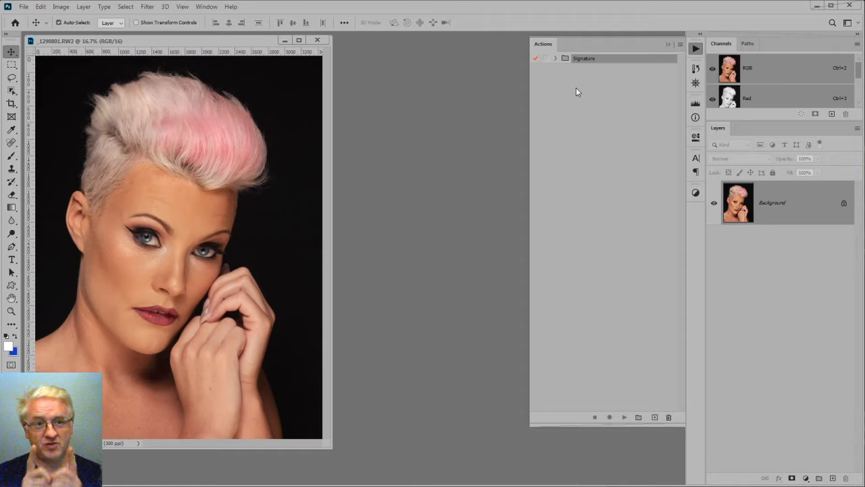
- Check the photo's dimensions and resolution in Image Size, leaving the dialog without applying changes
{"action": "left_click", "coordinate": [60, 6]}
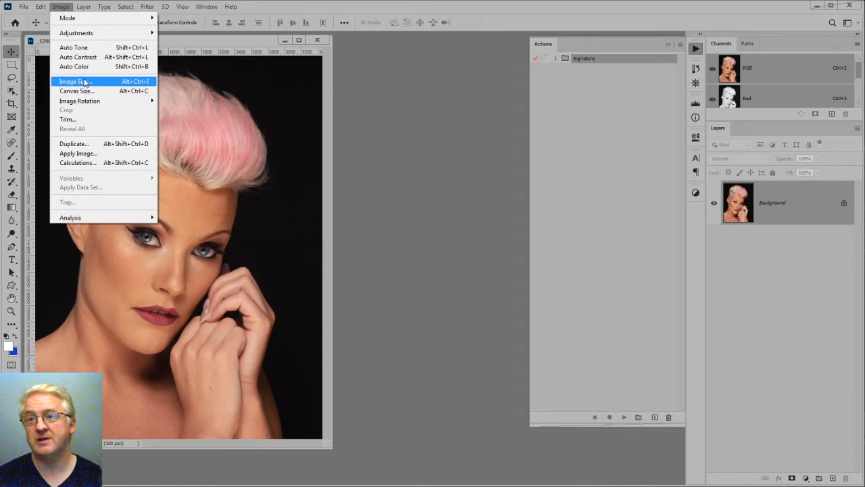
{"action": "left_click", "coordinate": [85, 81]}
{"action": "double_click", "coordinate": [465, 255]}
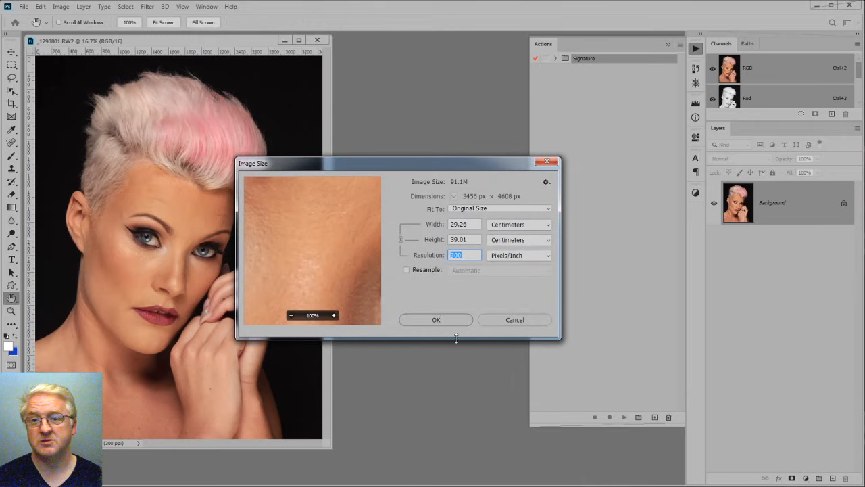
{"action": "left_click", "coordinate": [509, 320]}
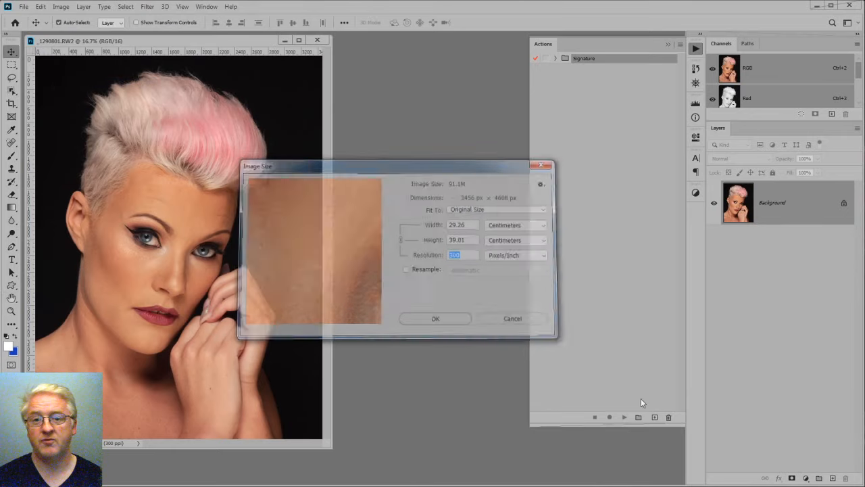
- Move the photo window clear of the toolbar and create a new action set named Watermark
{"action": "left_click", "coordinate": [592, 96]}
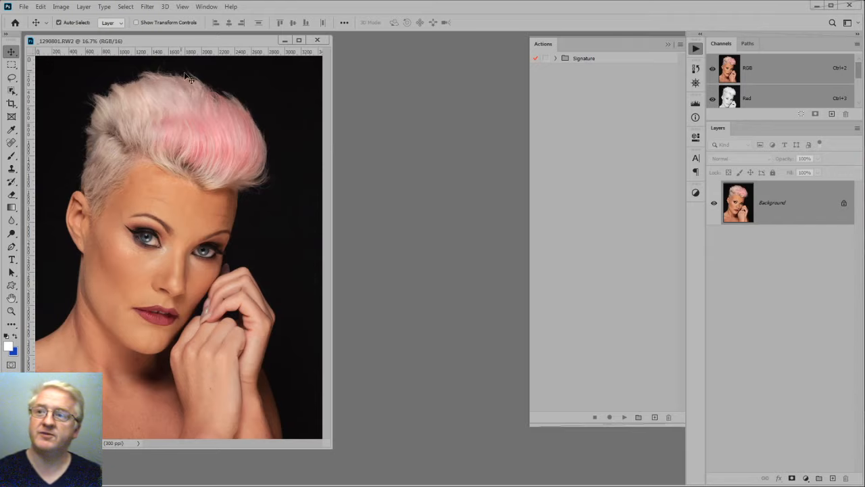
{"action": "left_click_drag", "start_coordinate": [144, 43], "coordinate": [211, 55]}
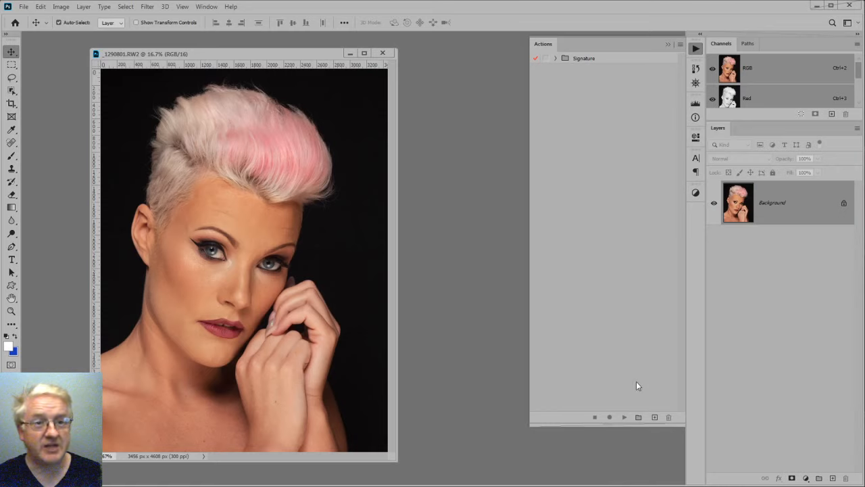
{"action": "left_click", "coordinate": [638, 418]}
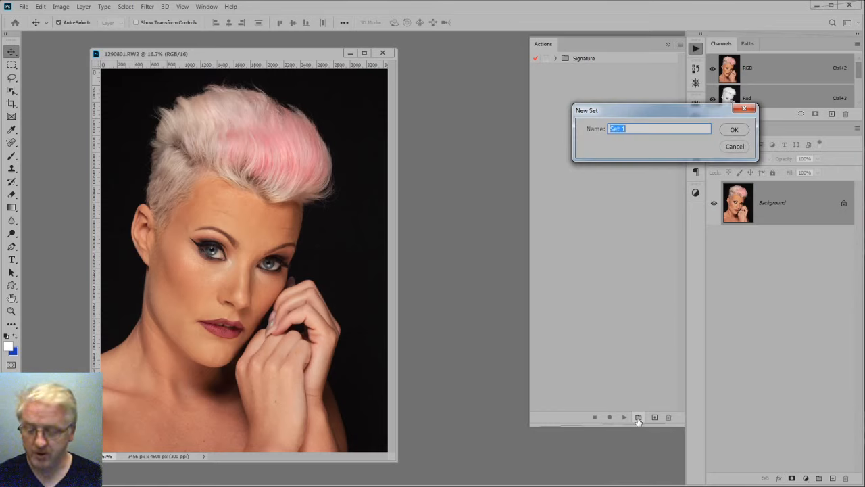
{"action": "type", "text": "Watermar"}
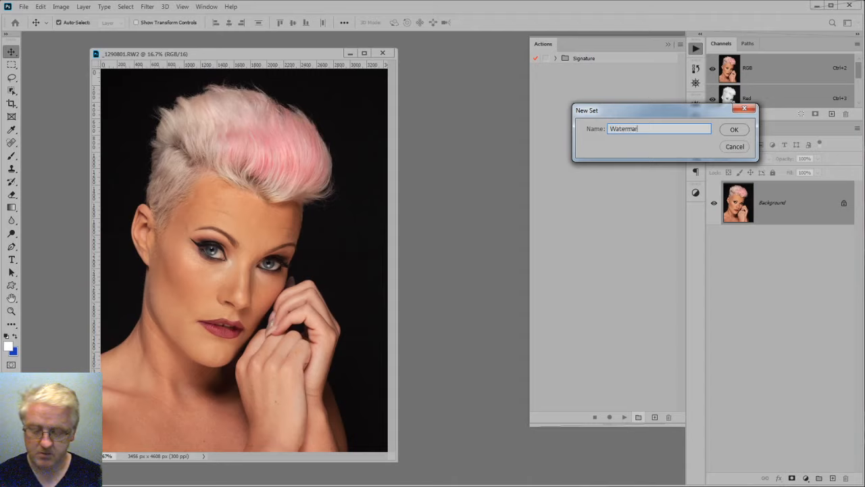
{"action": "type", "text": "k"}
{"action": "key", "text": "Return"}
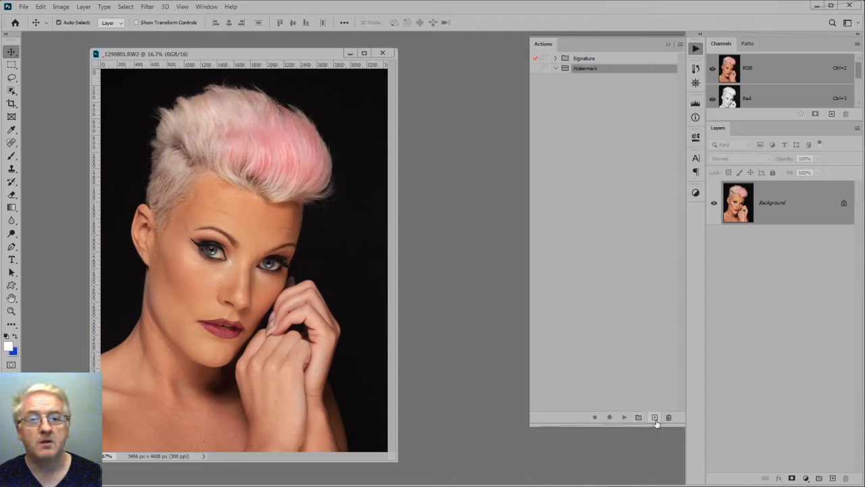
- Create an action named Signature in the Watermark set and start recording it
{"action": "left_click", "coordinate": [654, 418]}
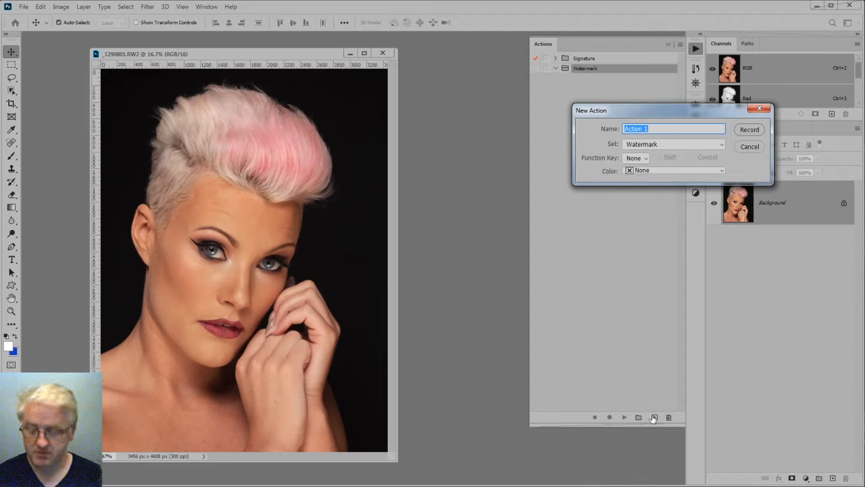
{"action": "type", "text": "Signature"}
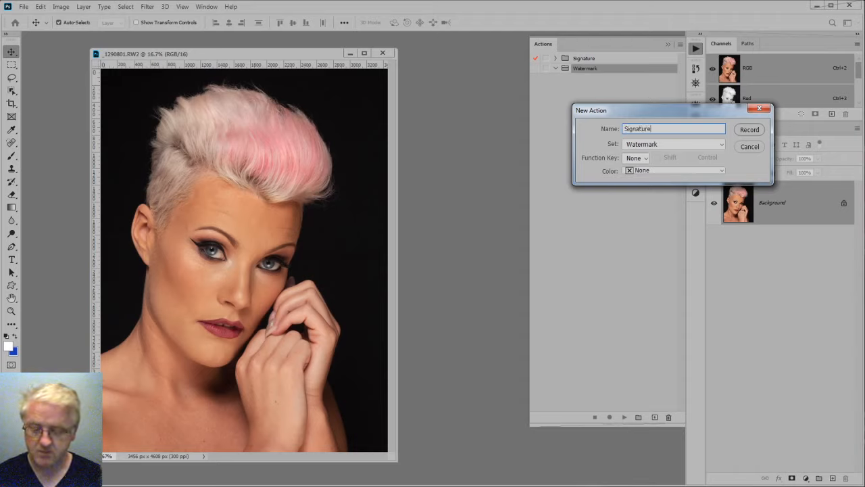
{"action": "key", "text": "Return"}
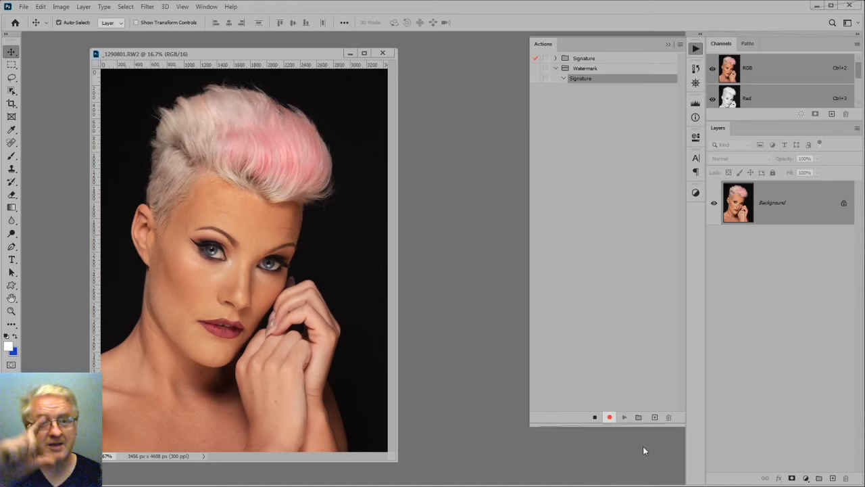
- Resize the photo with Fit Image, constraining it within 2048 by 2048 pixels
{"action": "left_click", "coordinate": [24, 7]}
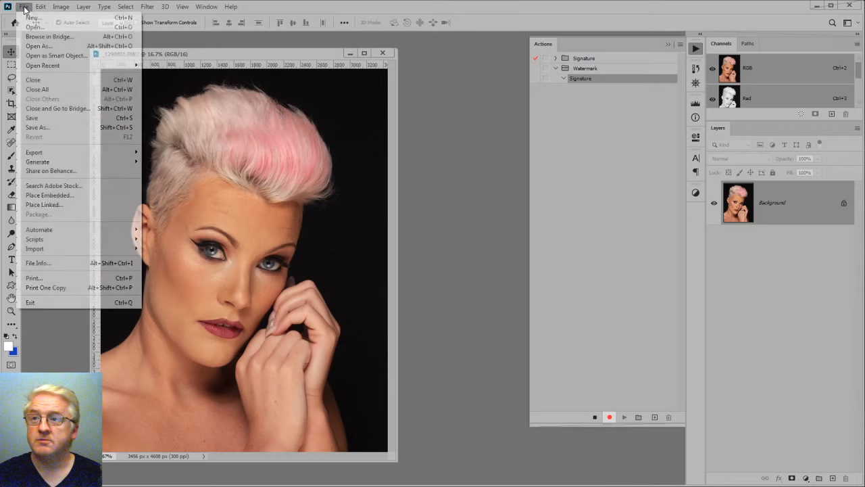
{"action": "mouse_move", "coordinate": [84, 232]}
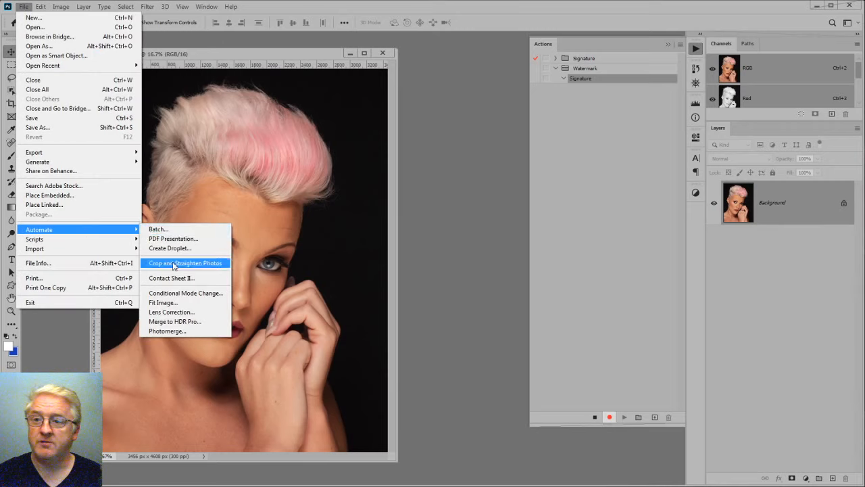
{"action": "left_click", "coordinate": [175, 302]}
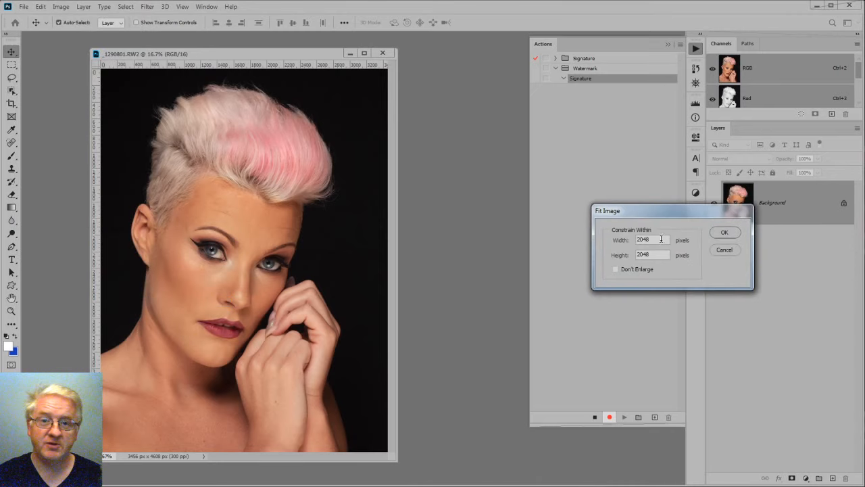
{"action": "left_click", "coordinate": [725, 233]}
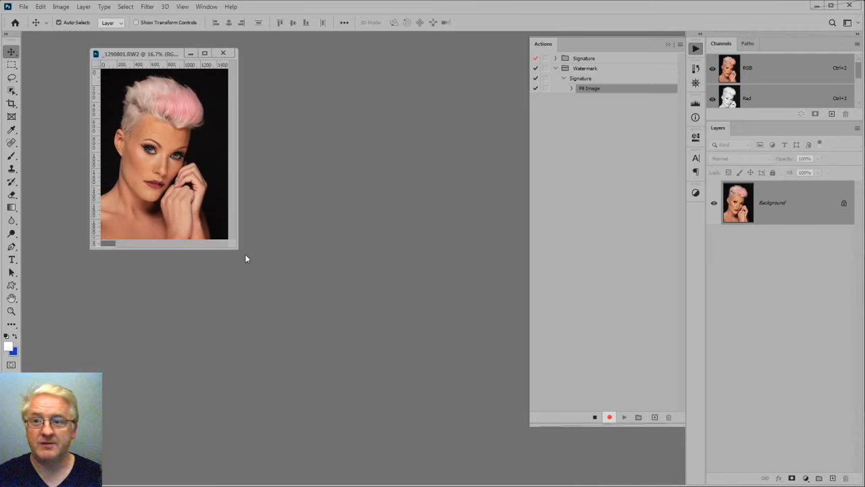
- Enlarge the photo's window and enter a resolution of 300 pixels/inch in Image Size
{"action": "left_click_drag", "start_coordinate": [235, 247], "coordinate": [447, 458]}
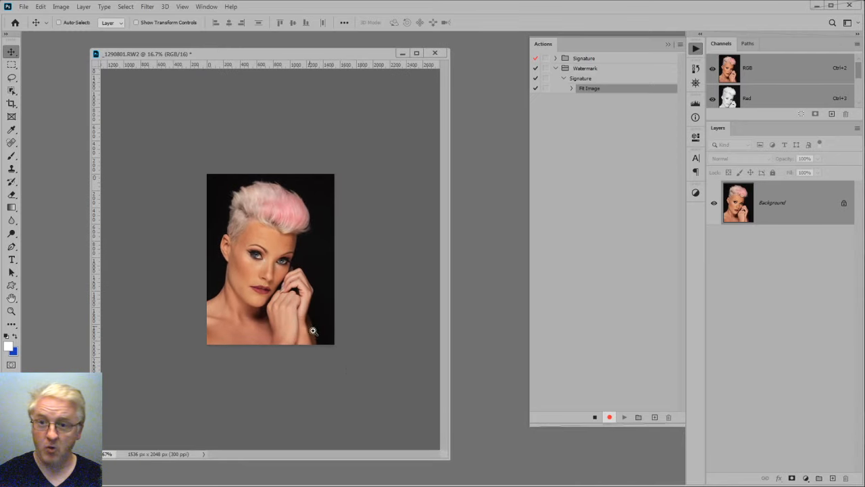
{"action": "key", "text": "ctrl+plus"}
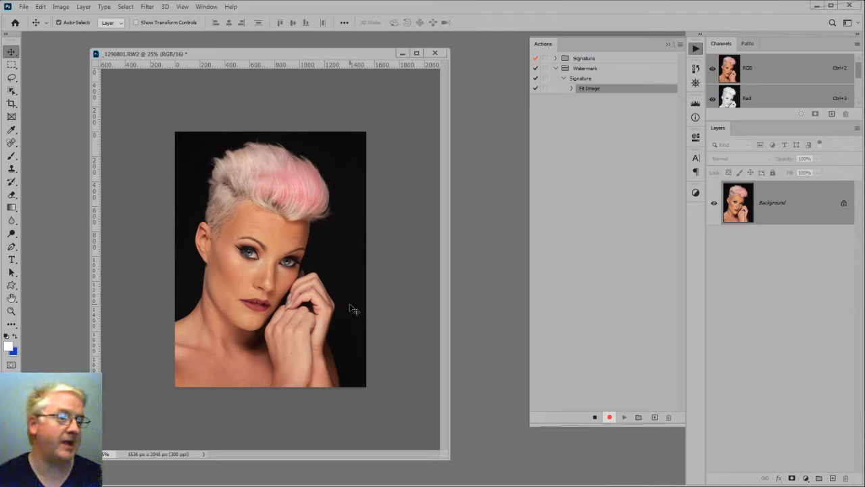
{"action": "left_click", "coordinate": [61, 7]}
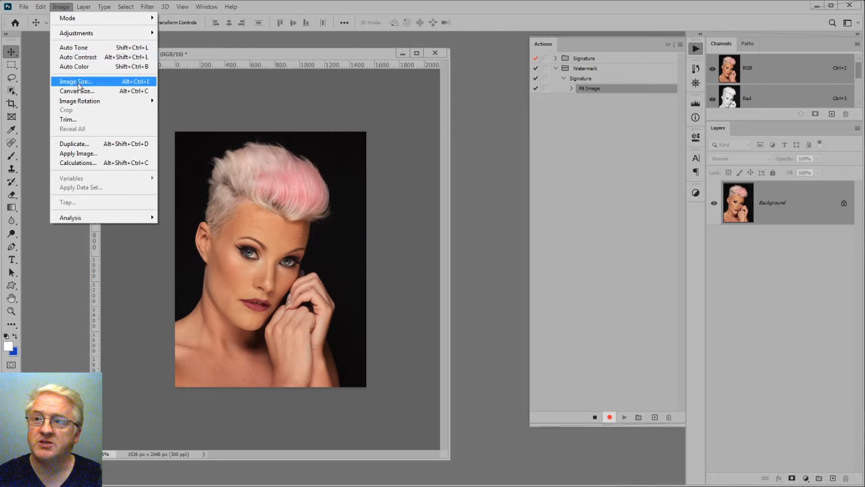
{"action": "left_click", "coordinate": [78, 81]}
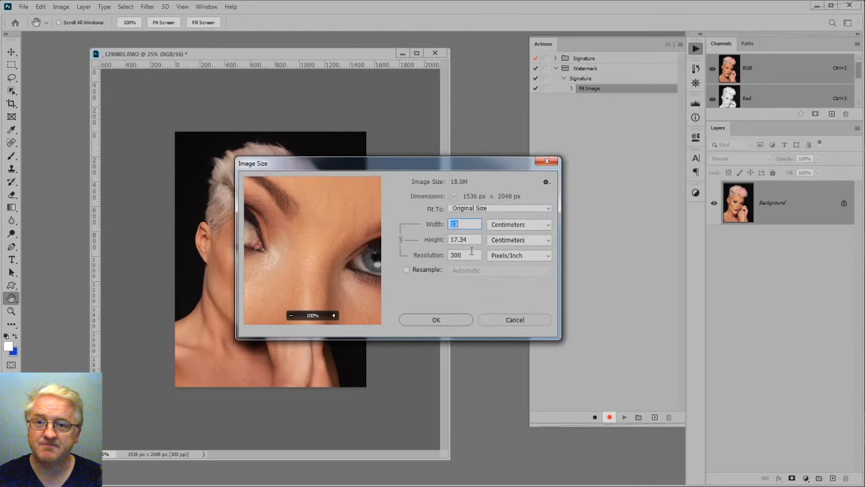
{"action": "left_click_drag", "start_coordinate": [469, 163], "coordinate": [583, 207]}
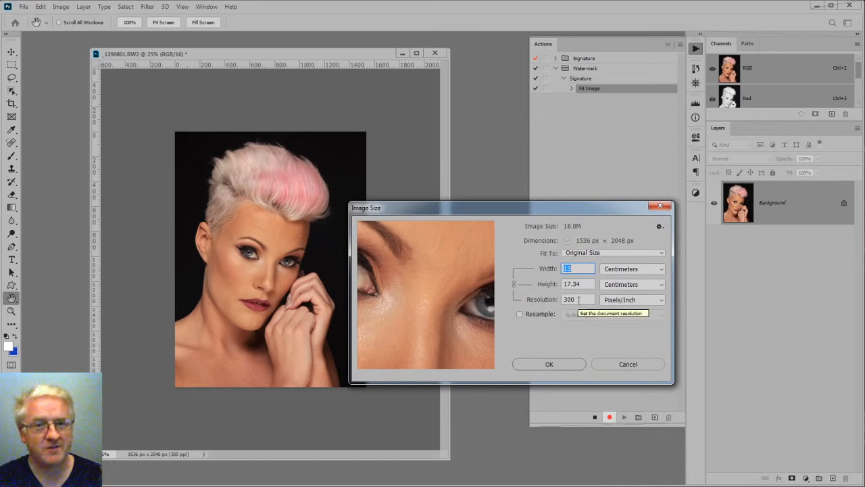
{"action": "double_click", "coordinate": [579, 300]}
{"action": "type", "text": "300"}
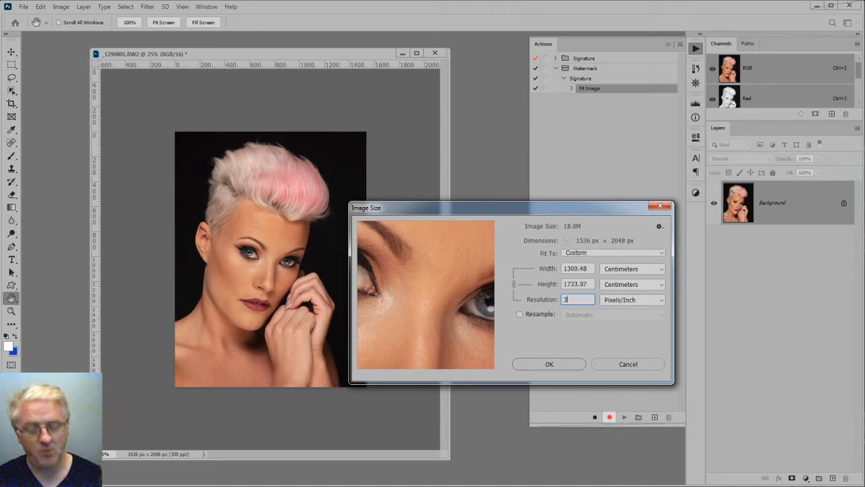
{"action": "left_click", "coordinate": [548, 364]}
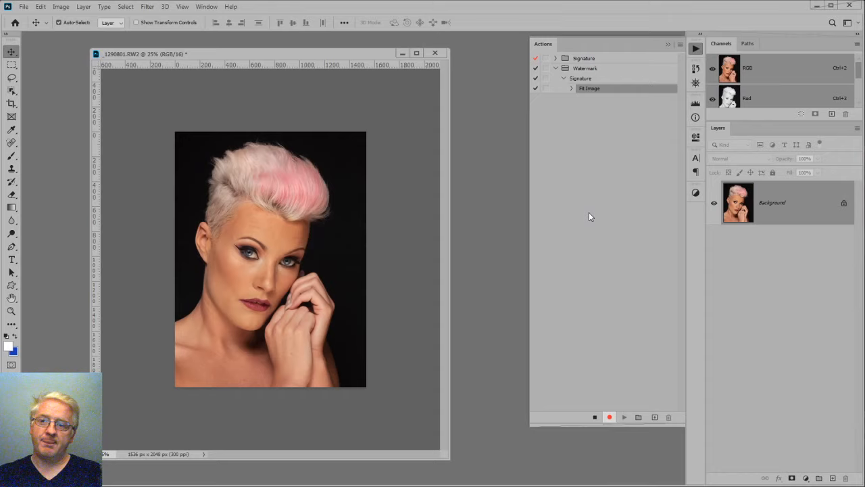
- Discard the recorded Watermark action set and close the photo without saving it
{"action": "left_click", "coordinate": [595, 417]}
{"action": "mouse_move", "coordinate": [580, 79]}
{"action": "left_mouse_down"}
{"action": "mouse_move", "coordinate": [591, 403]}
{"action": "mouse_move", "coordinate": [669, 420]}
{"action": "left_mouse_up"}
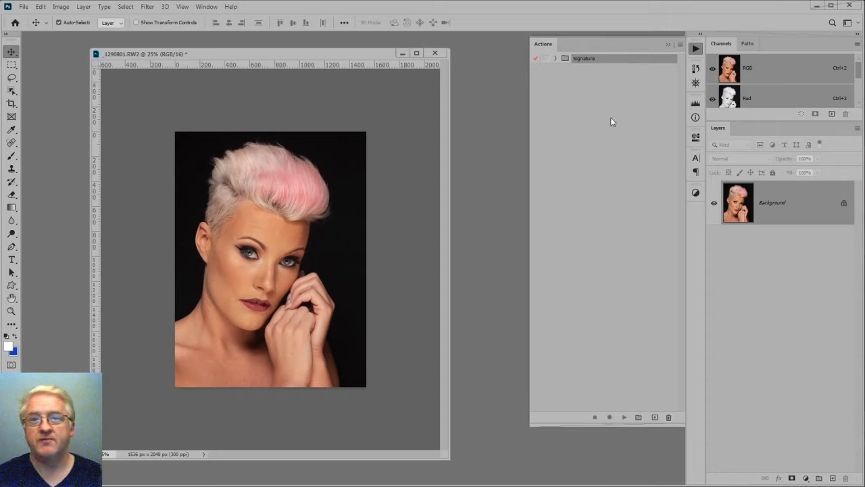
{"action": "left_click", "coordinate": [435, 53]}
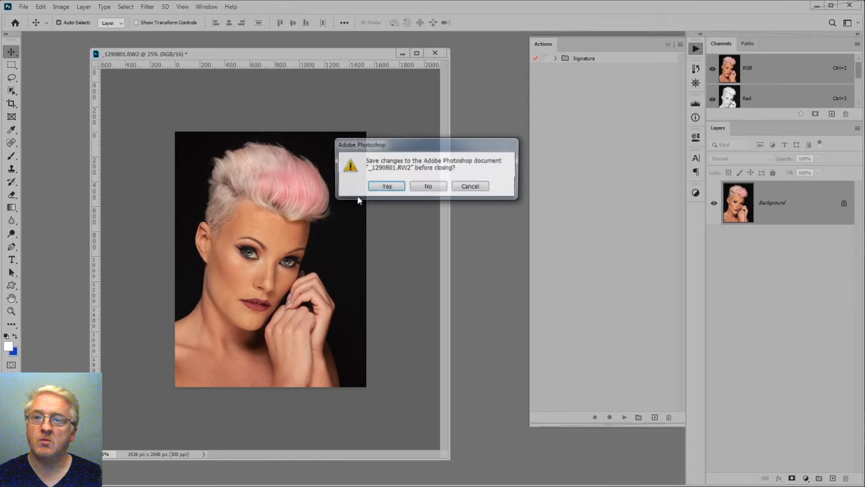
{"action": "left_click", "coordinate": [428, 187]}
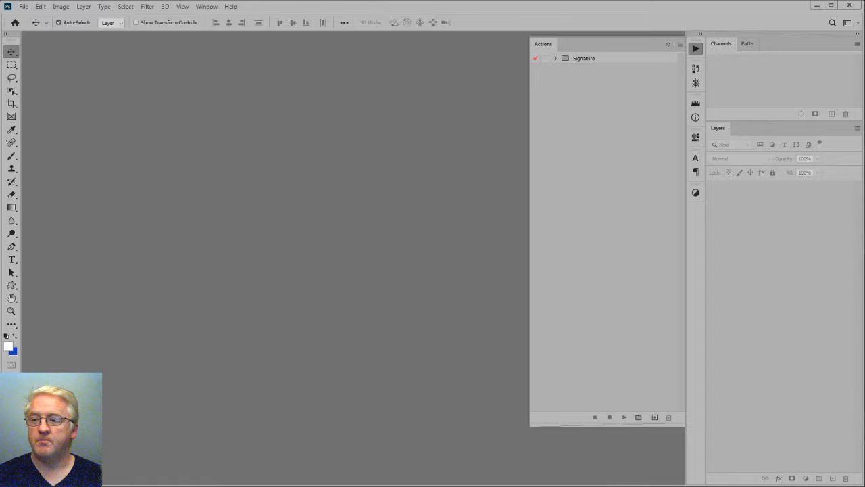
- Switch to Bridge and open the raw photo _1290801.RW2 in Photoshop through Camera Raw with unchanged settings
{"action": "key", "text": "alt+Tab"}
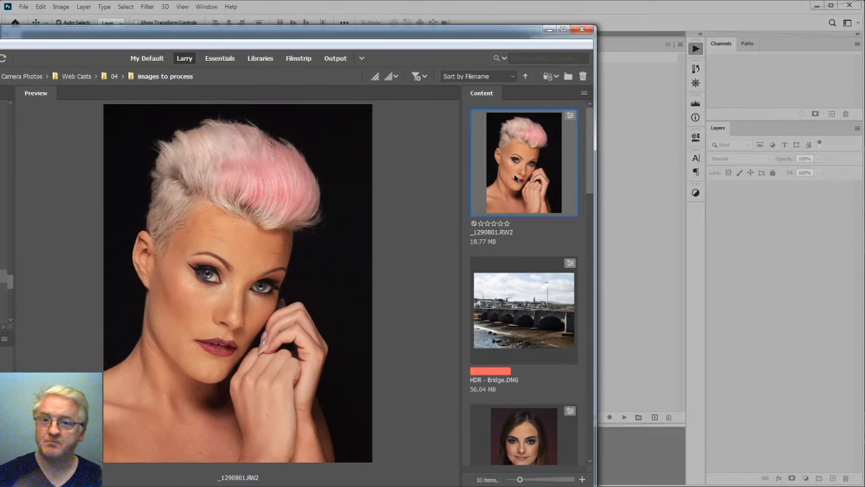
{"action": "left_click_drag", "start_coordinate": [515, 178], "coordinate": [634, 444]}
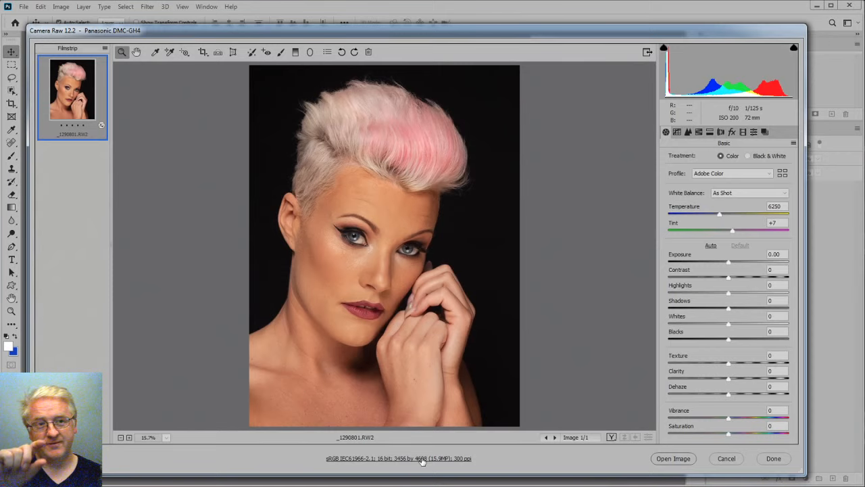
{"action": "left_click", "coordinate": [676, 460]}
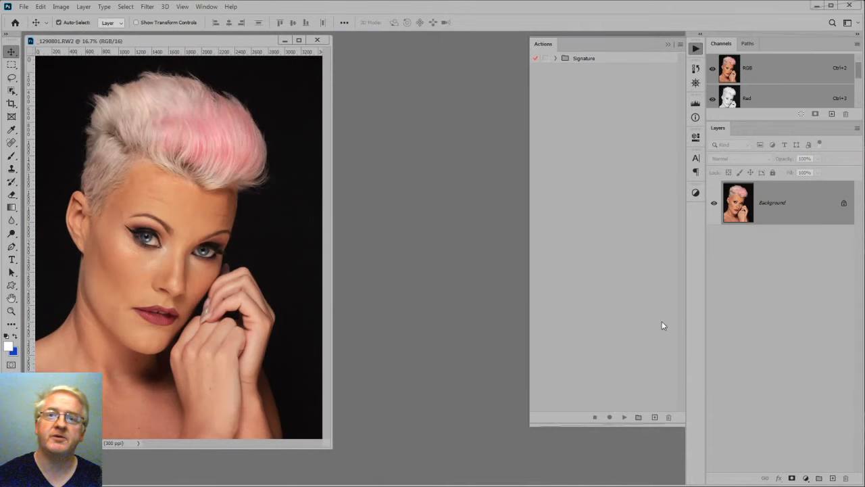
- Place the photo window nearer the middle of the workspace and create an action set named Watermark
{"action": "left_click_drag", "start_coordinate": [190, 41], "coordinate": [324, 49]}
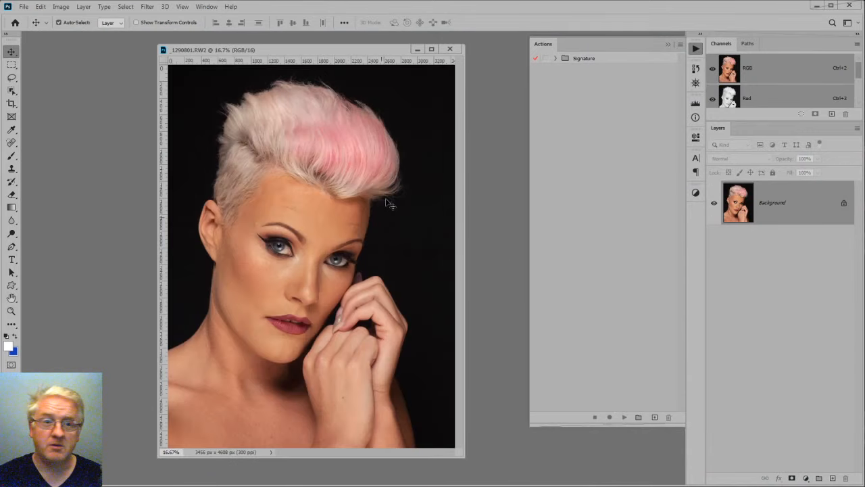
{"action": "left_click", "coordinate": [638, 418]}
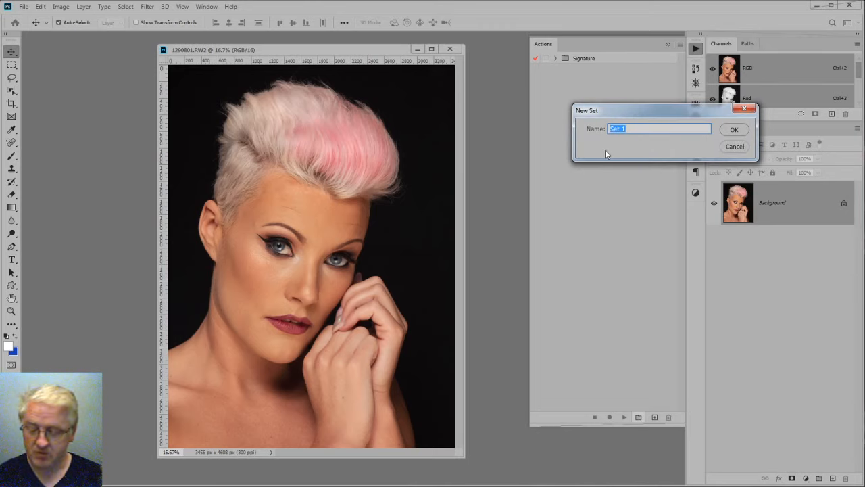
{"action": "type", "text": "Watermark"}
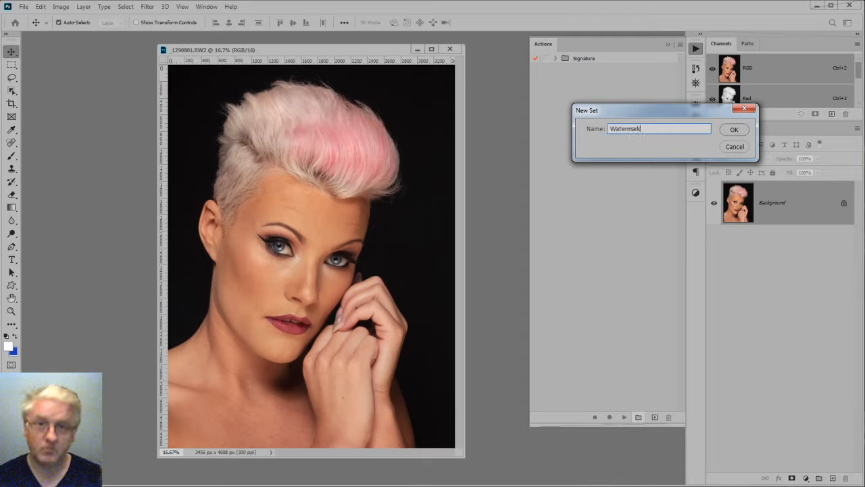
{"action": "key", "text": "Return"}
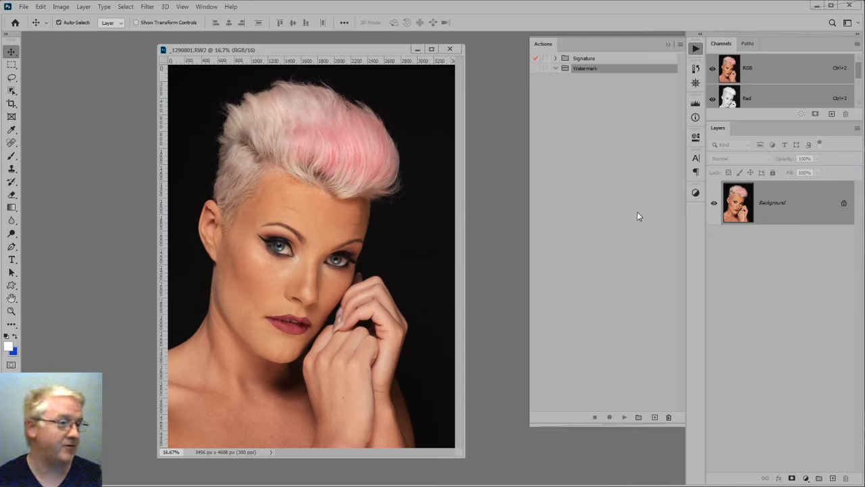
- Start recording a new action named Signature in the Watermark set
{"action": "left_click", "coordinate": [655, 418]}
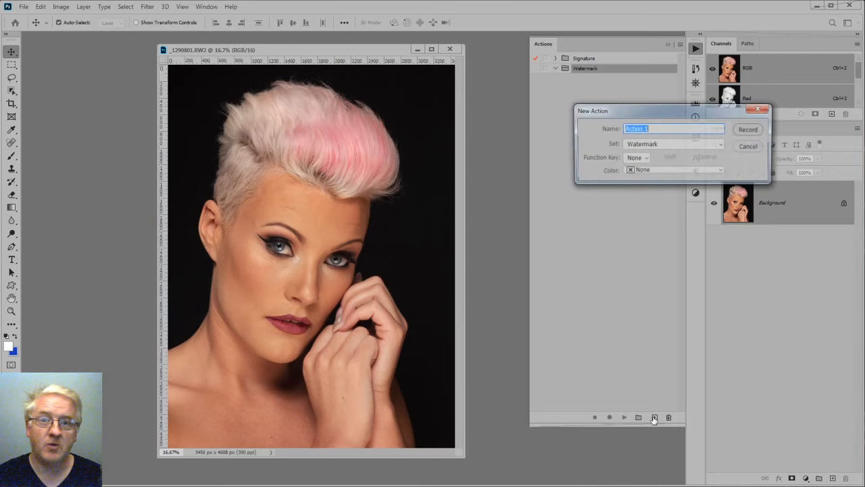
{"action": "type", "text": "Signature"}
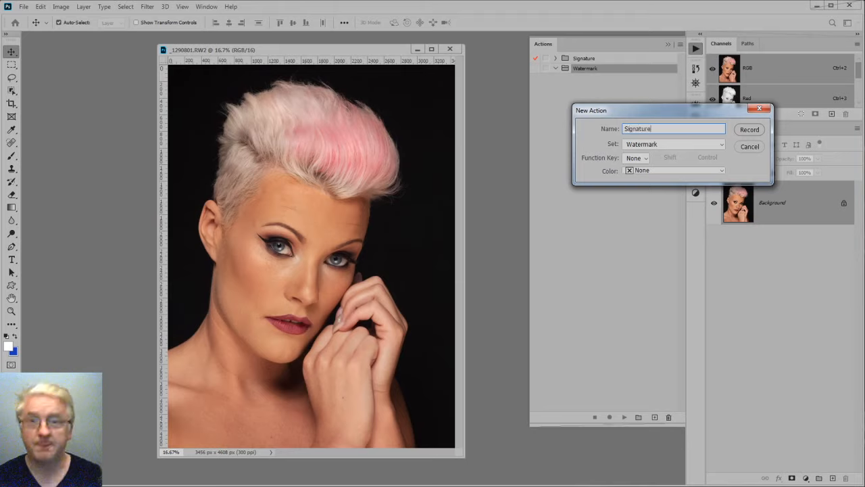
{"action": "key", "text": "Return"}
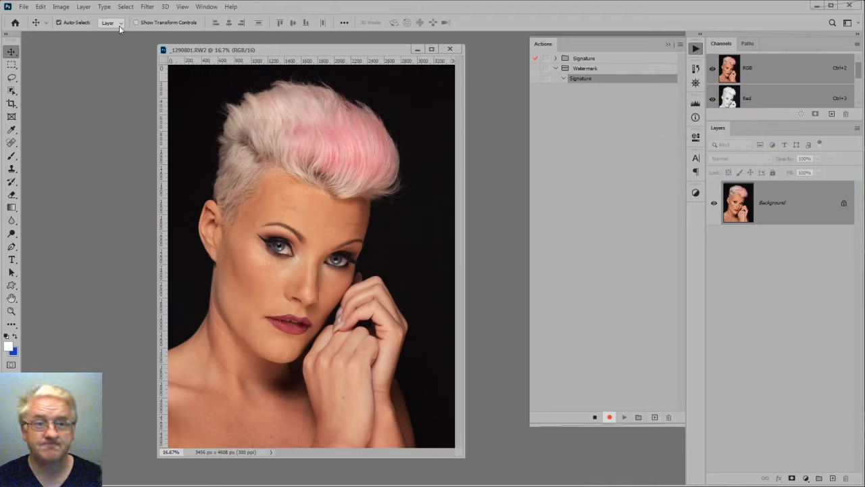
- Resize the photo with Fit Image, constrained within 2048 by 2048 pixels
{"action": "left_click", "coordinate": [23, 7]}
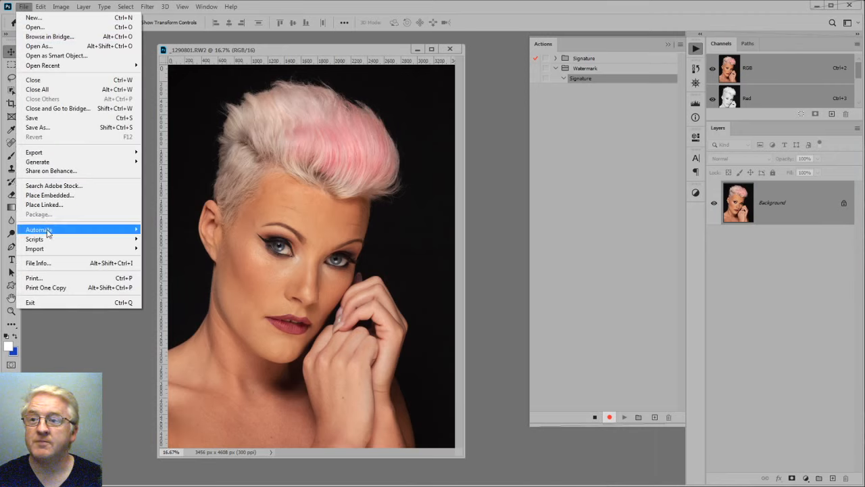
{"action": "mouse_move", "coordinate": [50, 231]}
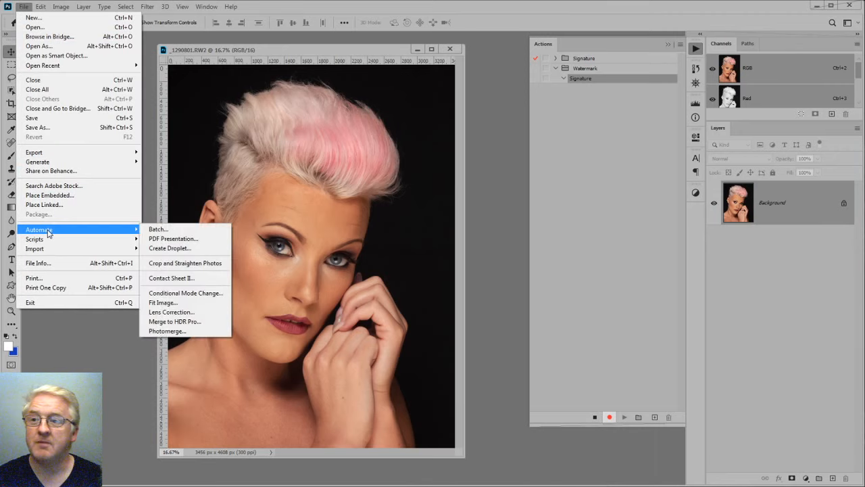
{"action": "left_click", "coordinate": [169, 303]}
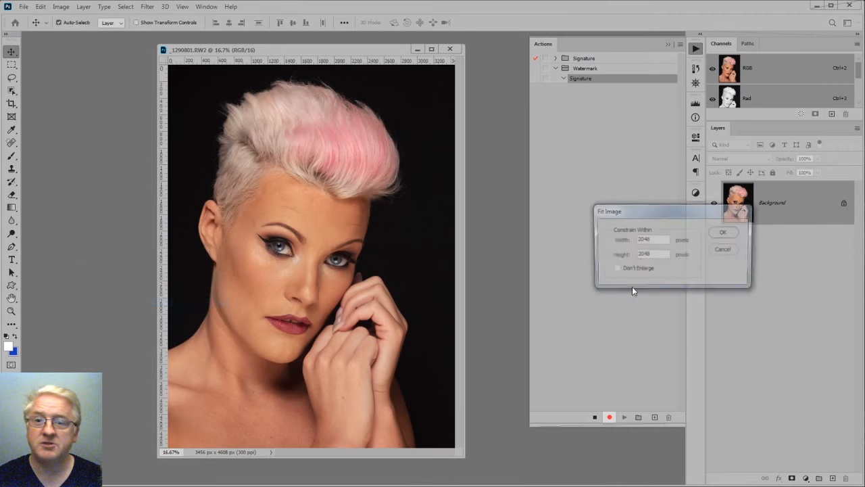
{"action": "left_click", "coordinate": [724, 233]}
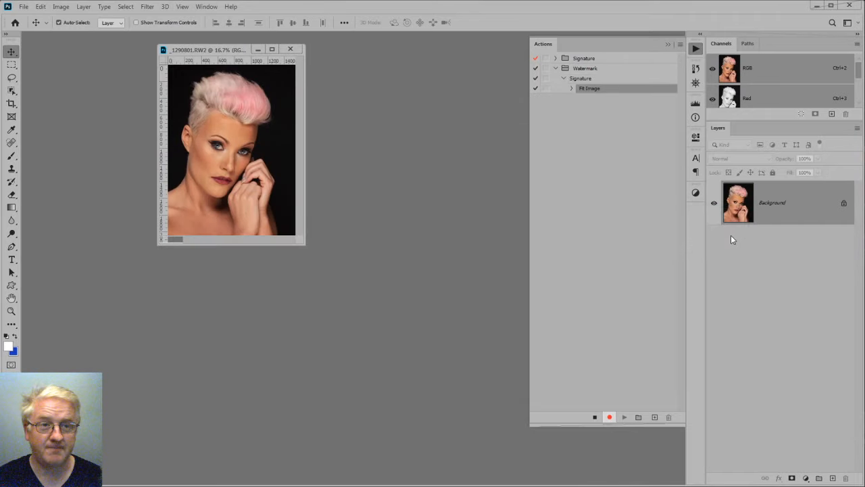
- Enlarge the photo's window on both sides and magnify the photo to 33.3%
{"action": "left_click_drag", "start_coordinate": [304, 247], "coordinate": [465, 458]}
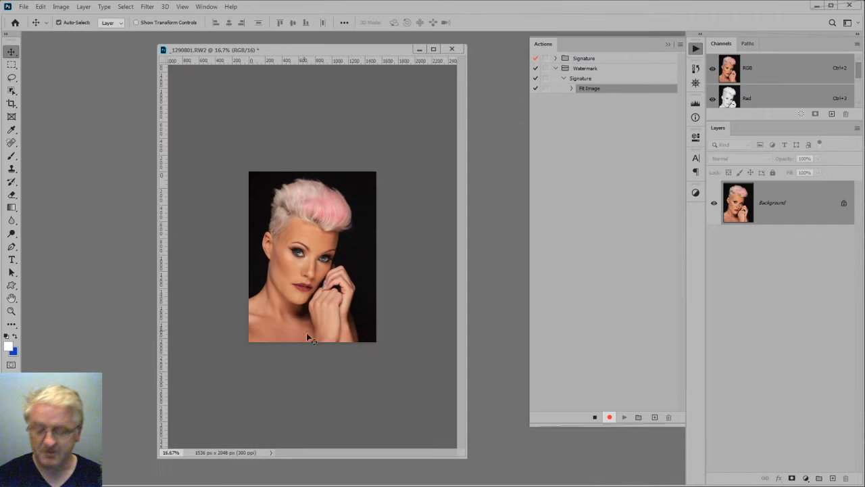
{"action": "left_click", "coordinate": [296, 316], "text": "ctrl"}
{"action": "left_click", "coordinate": [296, 316], "text": "ctrl"}
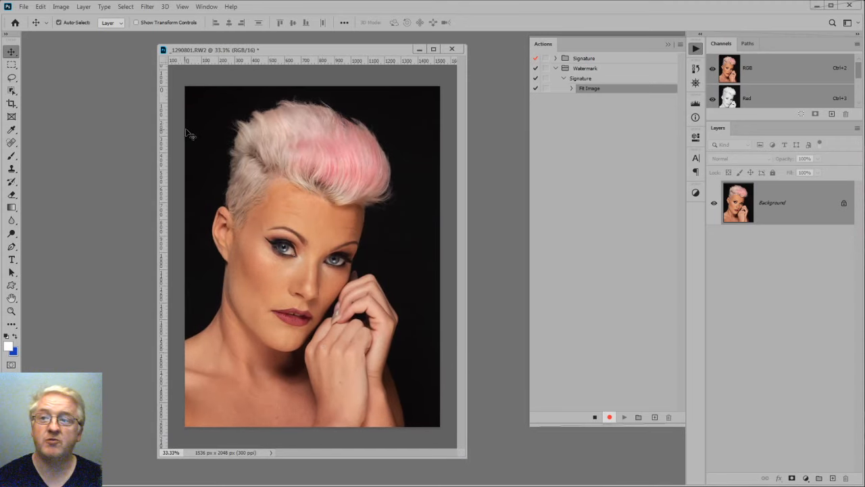
{"action": "left_click_drag", "start_coordinate": [156, 131], "coordinate": [112, 131]}
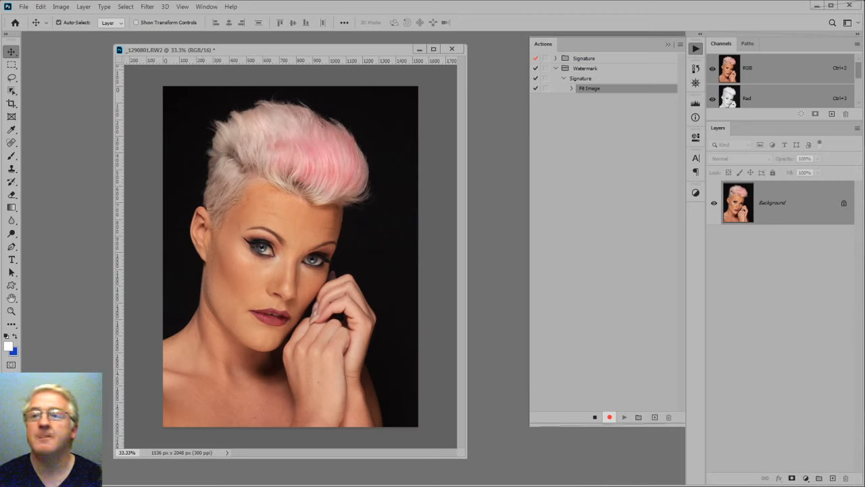
- Set the photo's resolution to 299 pixels/inch in Image Size with Resample off
{"action": "left_click", "coordinate": [61, 7]}
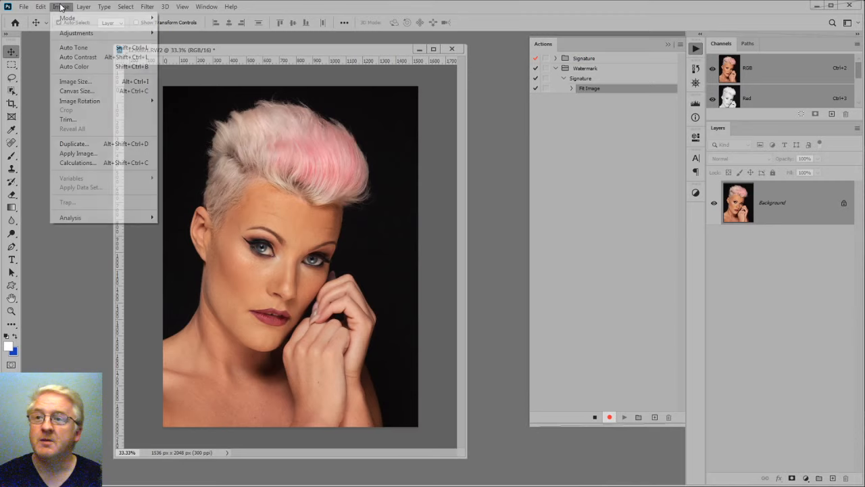
{"action": "left_click", "coordinate": [80, 84]}
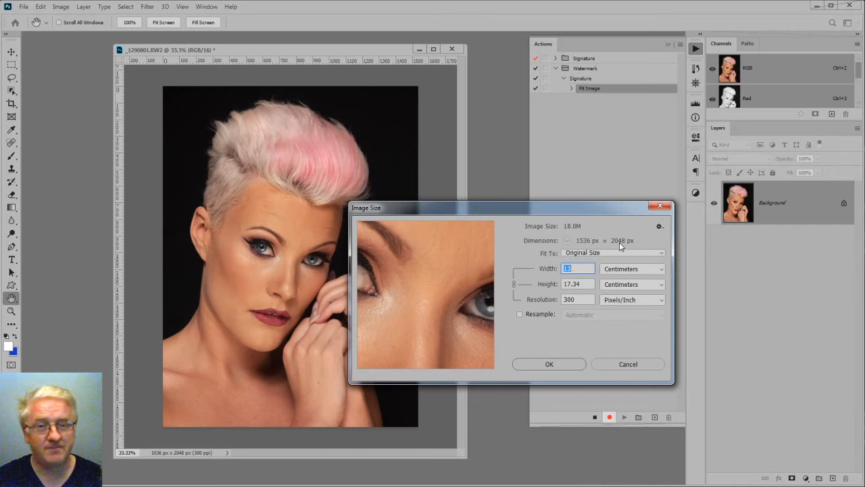
{"action": "left_click_drag", "start_coordinate": [580, 300], "coordinate": [549, 297]}
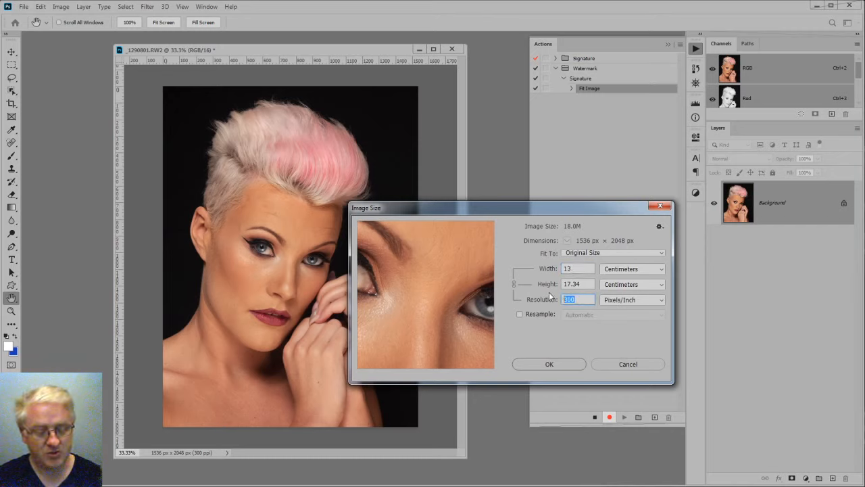
{"action": "type", "text": "299"}
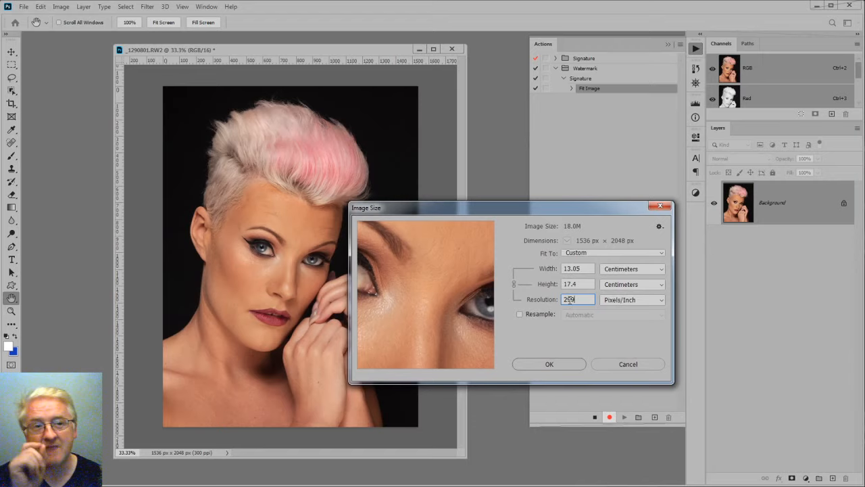
{"action": "left_click", "coordinate": [546, 366]}
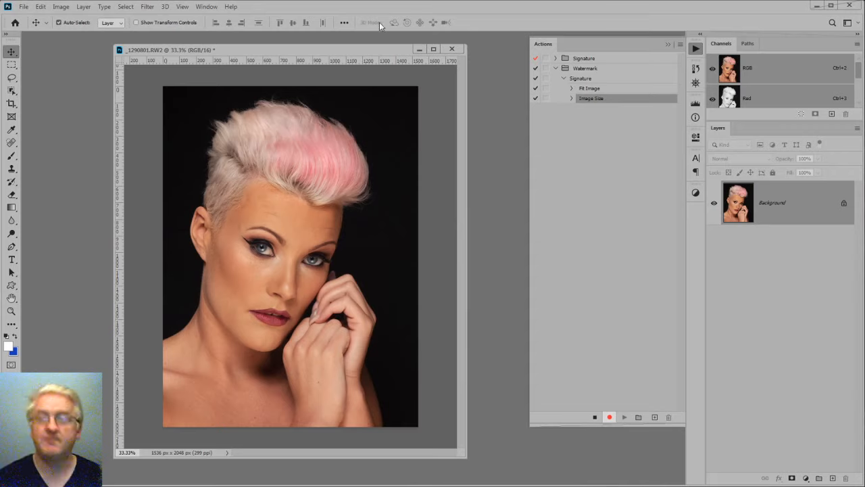
- Record a second Image Size change that sets the resolution to 300 pixels/inch
{"action": "left_click", "coordinate": [61, 6]}
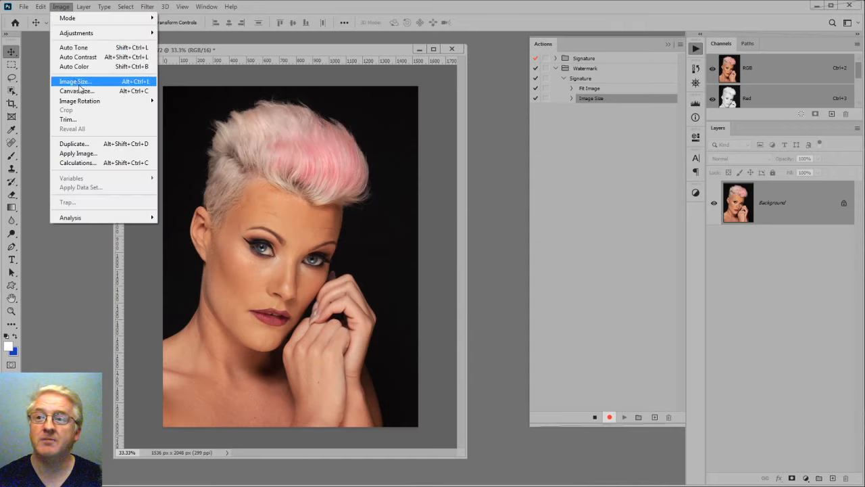
{"action": "left_click", "coordinate": [78, 83]}
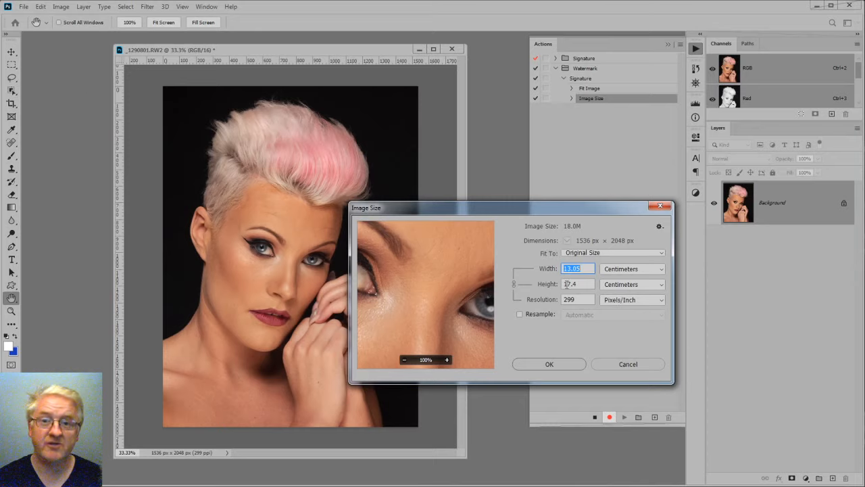
{"action": "left_click", "coordinate": [525, 301]}
{"action": "type", "text": "300"}
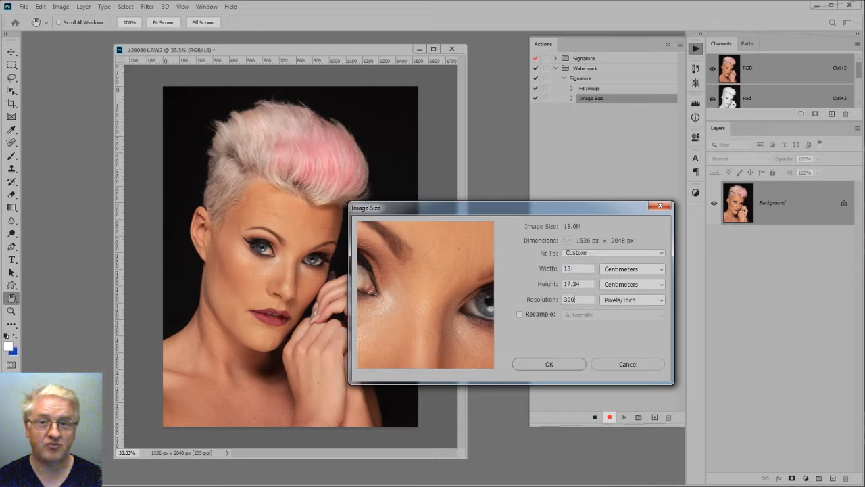
{"action": "left_click", "coordinate": [550, 365]}
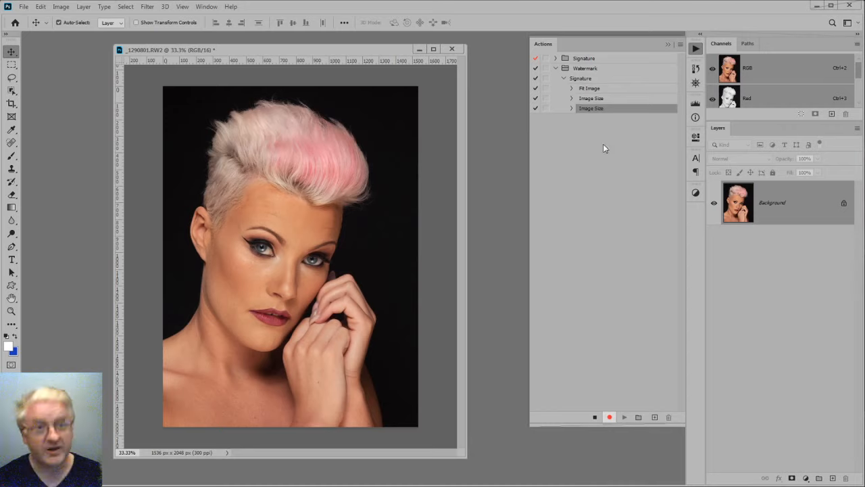
- Place Signature.psd from the Workflow\Watermark folder as an embedded layer at the photo's centre
{"action": "left_click", "coordinate": [23, 6]}
{"action": "left_click", "coordinate": [50, 196]}
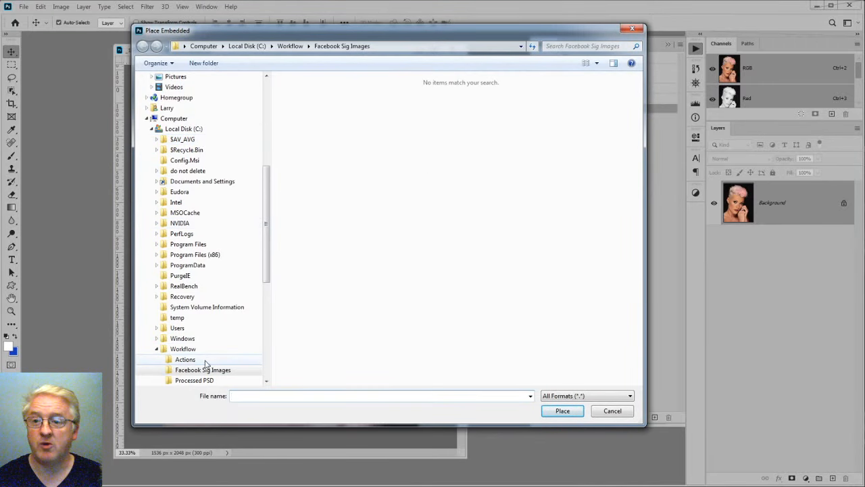
{"action": "left_click", "coordinate": [184, 351]}
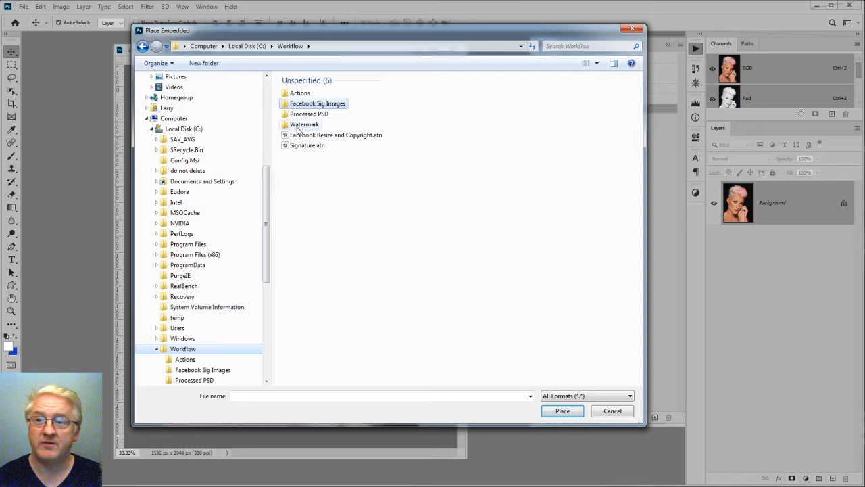
{"action": "double_click", "coordinate": [303, 125]}
{"action": "left_click", "coordinate": [488, 101]}
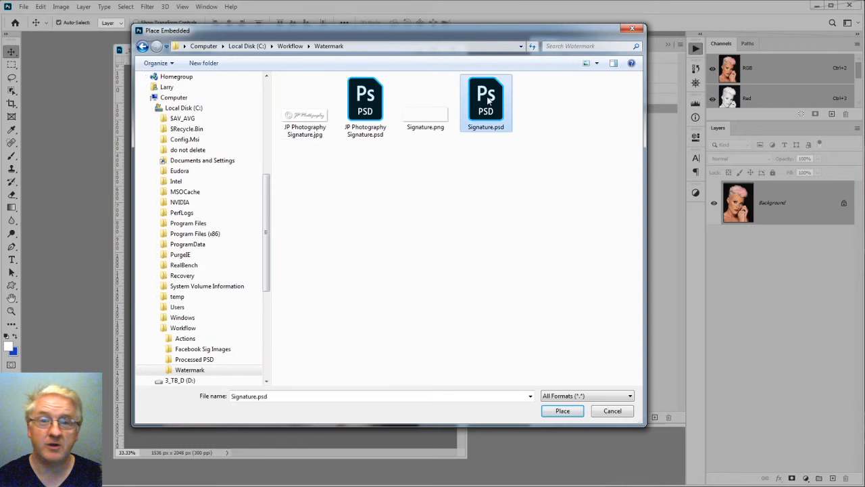
{"action": "left_click", "coordinate": [563, 412]}
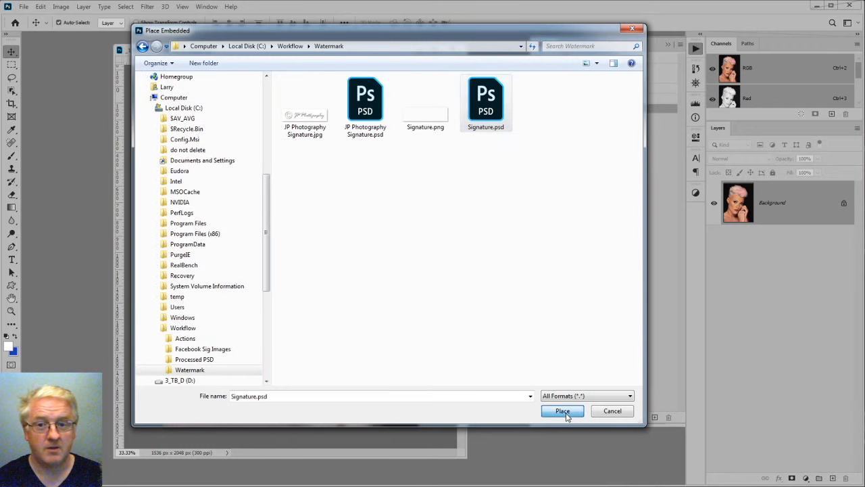
{"action": "key", "text": "Return"}
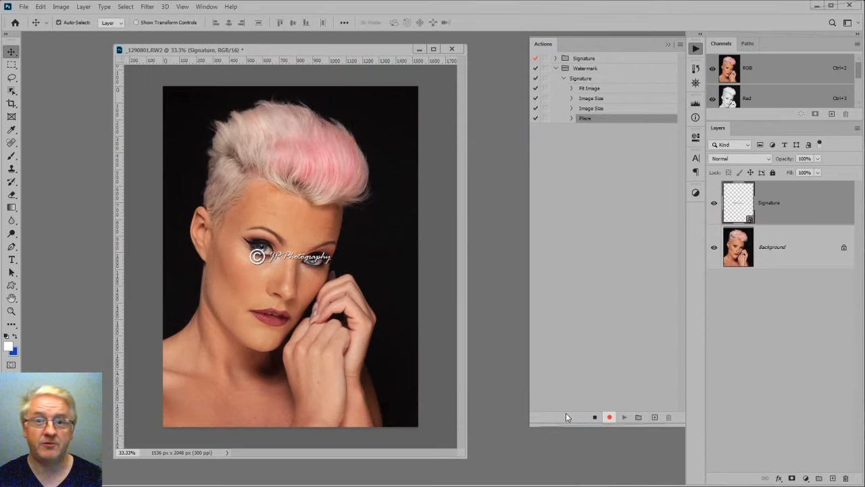
- Expand the recorded Place entry and select the Background layer together with the Signature layer
{"action": "left_click", "coordinate": [571, 118]}
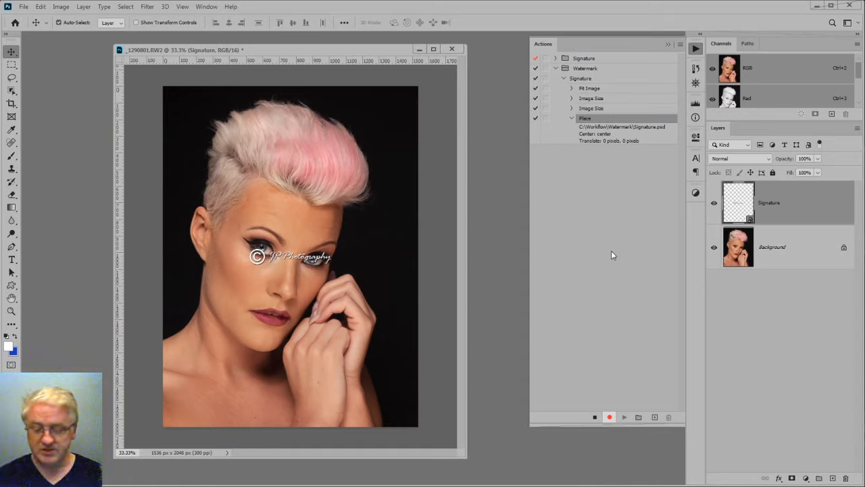
{"action": "key", "text": "alt+comma"}
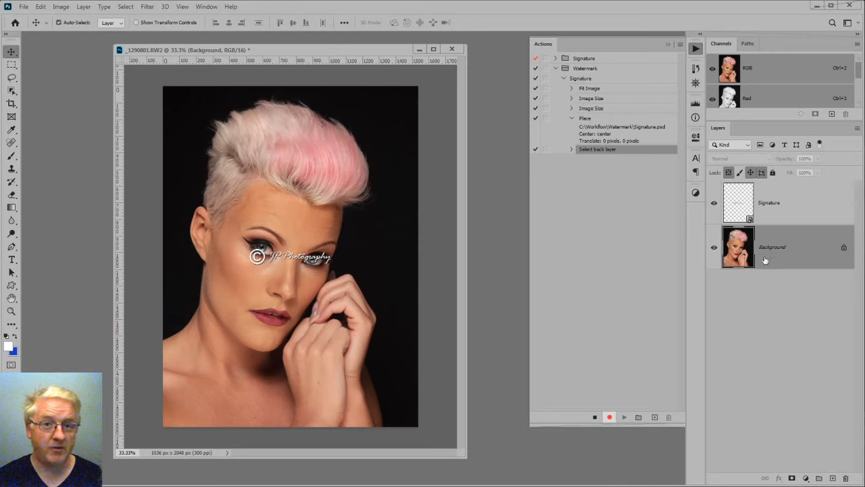
{"action": "left_click", "coordinate": [767, 204]}
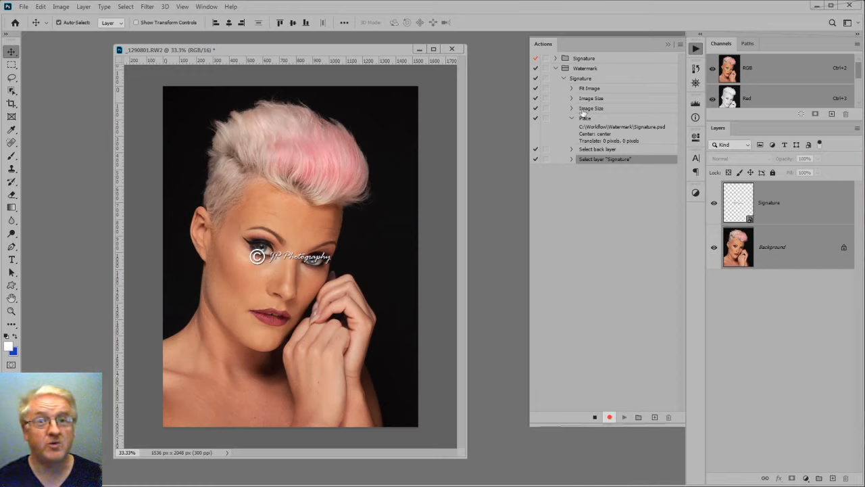
- Stop recording and delete the Signature action from the Watermark set
{"action": "left_click", "coordinate": [595, 413]}
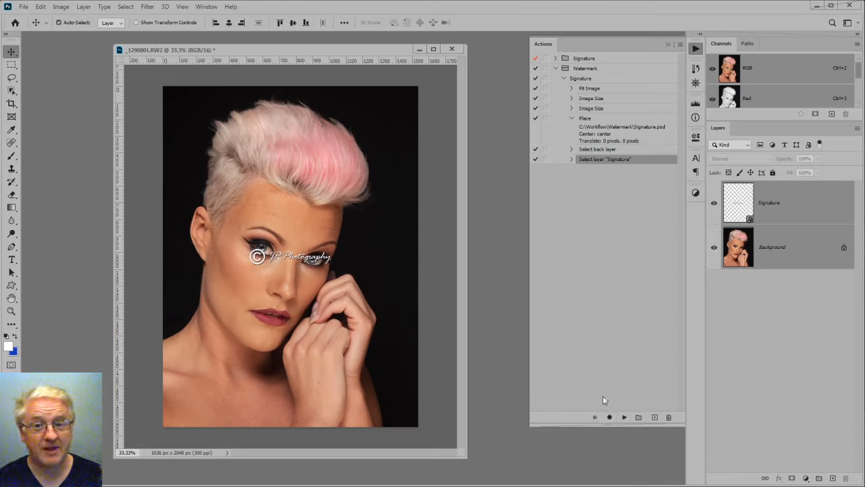
{"action": "left_click", "coordinate": [586, 78]}
{"action": "mouse_move", "coordinate": [586, 80]}
{"action": "left_mouse_down"}
{"action": "mouse_move", "coordinate": [622, 395]}
{"action": "mouse_move", "coordinate": [668, 417]}
{"action": "left_mouse_up"}
{"action": "left_click_drag", "start_coordinate": [809, 200], "coordinate": [737, 323]}
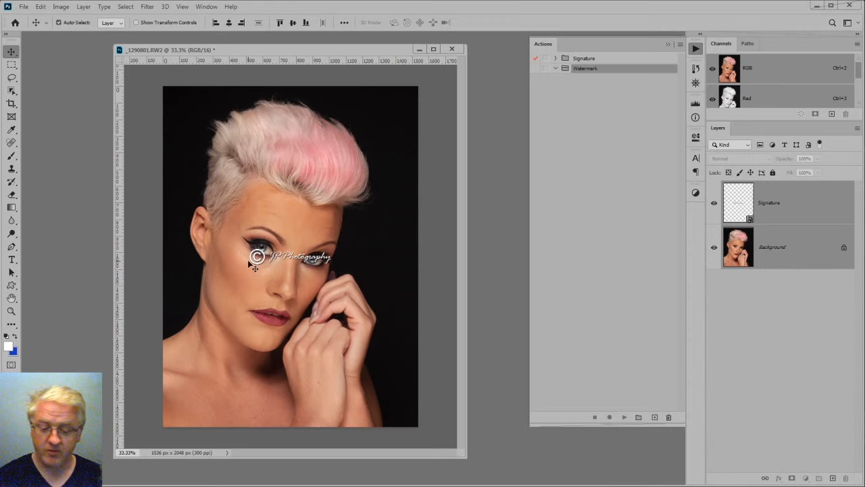
- Revert the photo to its originally opened state and show it whole at 12.5%
{"action": "key", "text": "F12"}
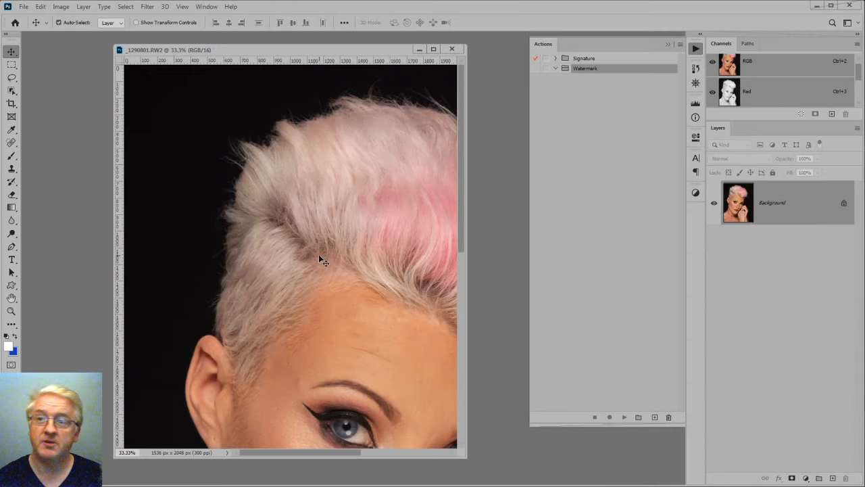
{"action": "key", "text": "ctrl+minus"}
{"action": "key", "text": "ctrl+minus"}
{"action": "key", "text": "ctrl+minus"}
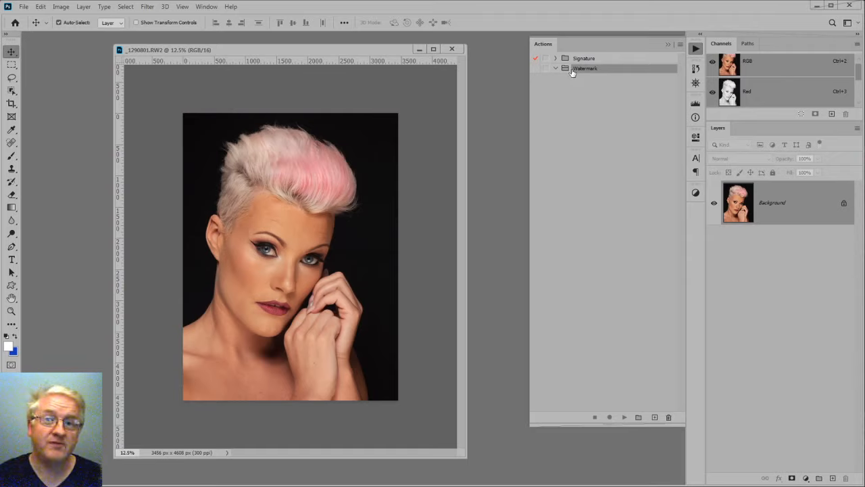
- Create an action named Signature in the empty Watermark set and begin recording it
{"action": "left_click", "coordinate": [653, 417]}
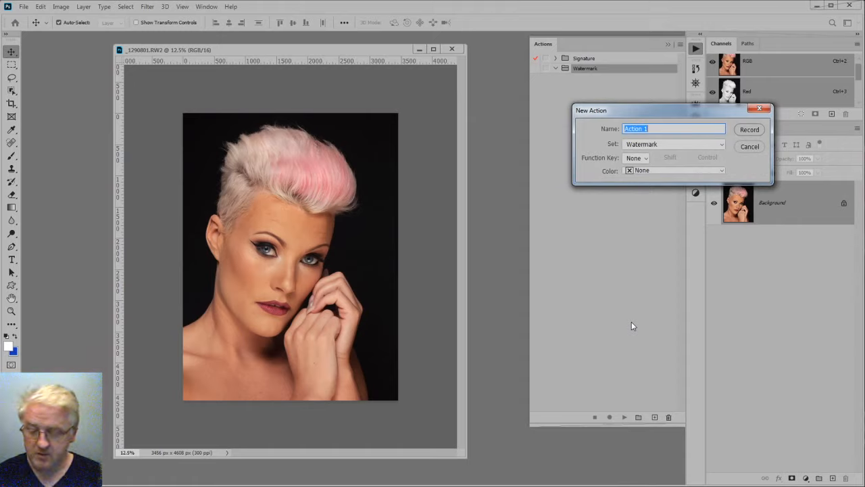
{"action": "type", "text": "Signature"}
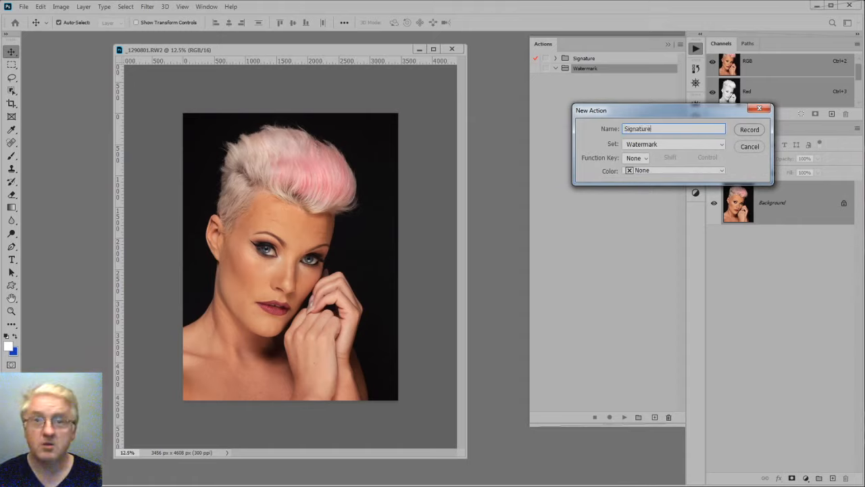
{"action": "key", "text": "Return"}
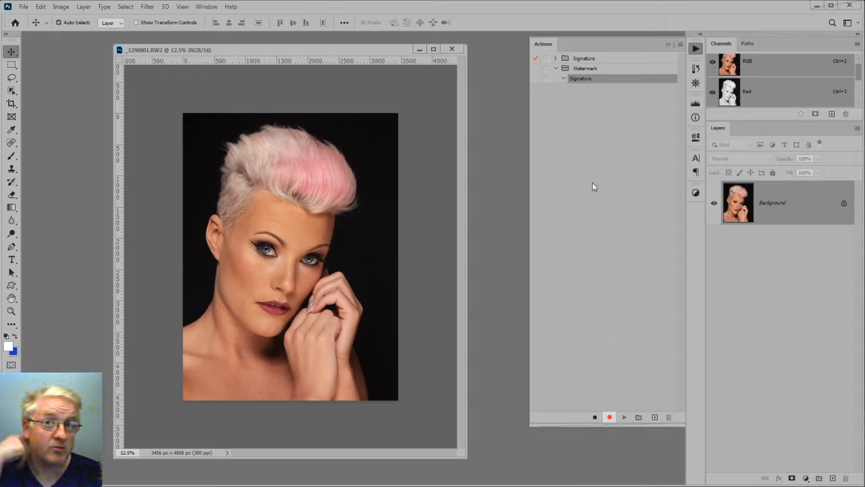
- Fit the photo within 2048 by 2048 pixels using Fit Image
{"action": "left_click", "coordinate": [20, 7]}
{"action": "mouse_move", "coordinate": [57, 233]}
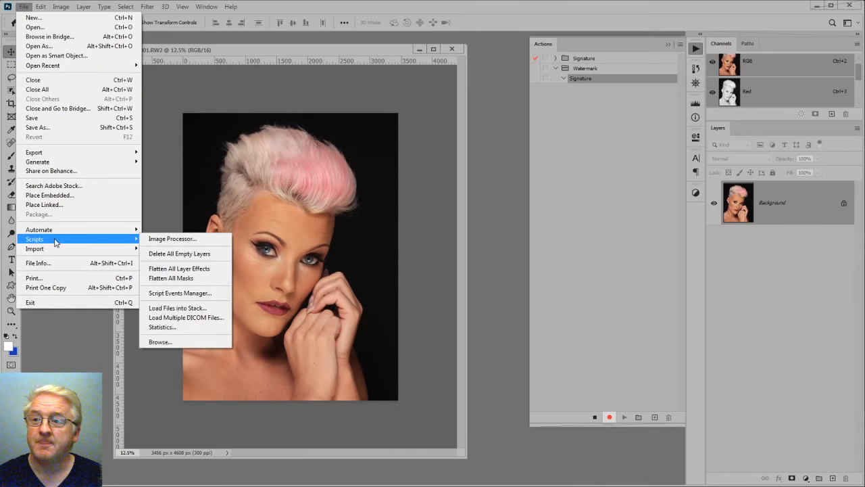
{"action": "left_click", "coordinate": [174, 303]}
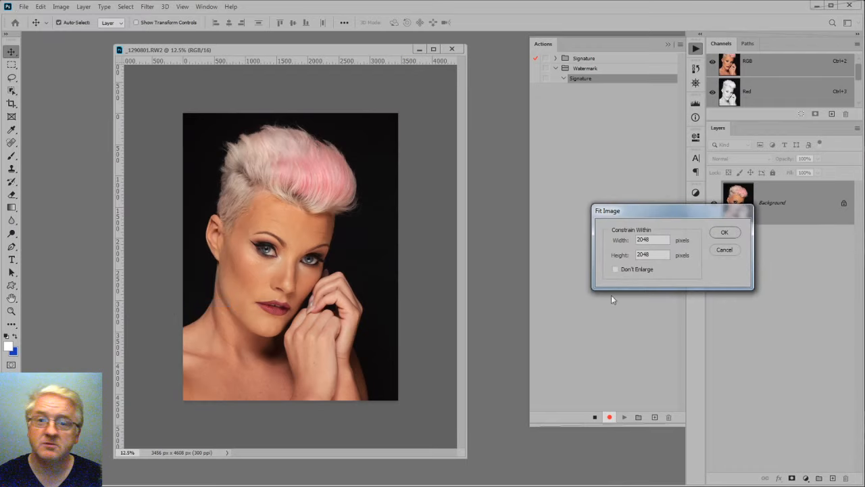
{"action": "left_click", "coordinate": [725, 232]}
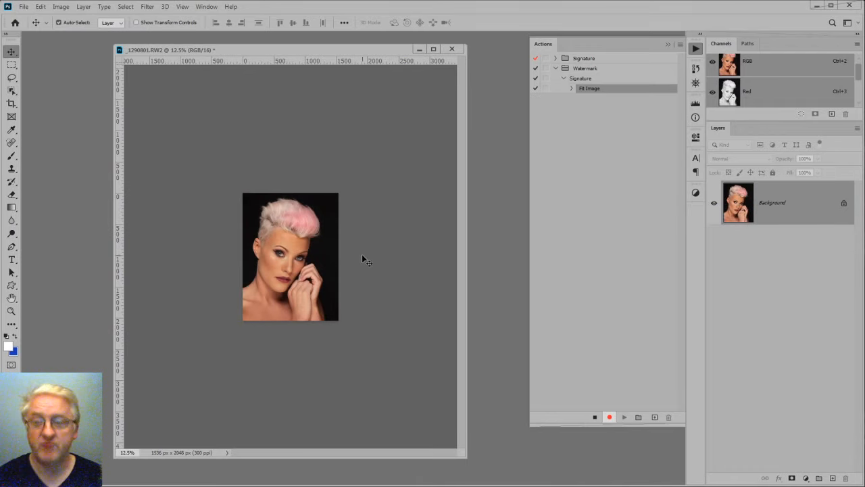
{"action": "key", "text": "ctrl+plus"}
{"action": "key", "text": "ctrl+plus"}
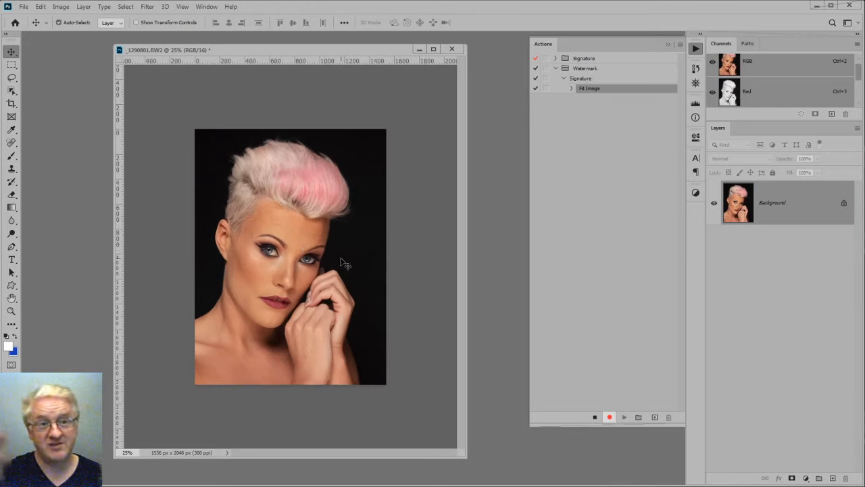
- Set the image resolution to 299 pixels/inch with resampling off
{"action": "left_click", "coordinate": [42, 6]}
{"action": "mouse_move", "coordinate": [61, 6]}
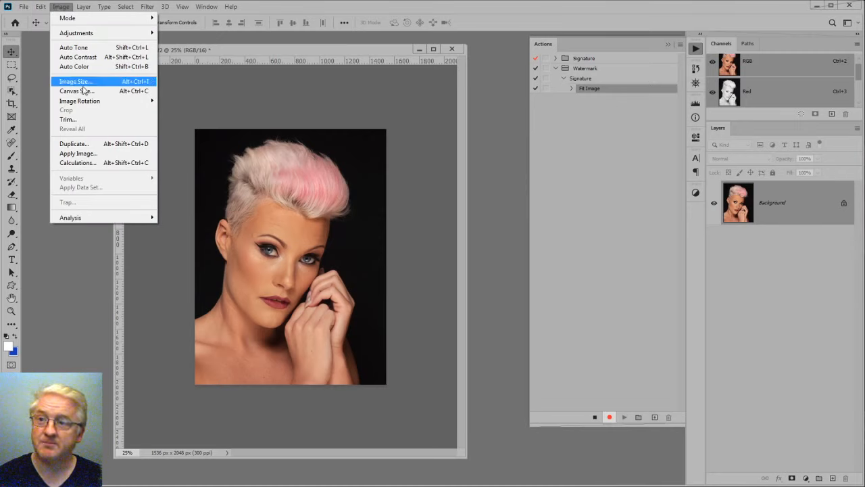
{"action": "left_click", "coordinate": [83, 82]}
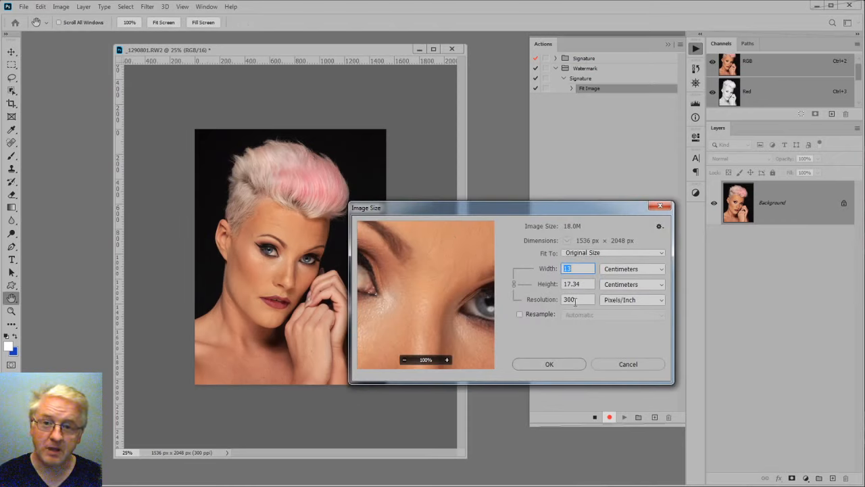
{"action": "left_click_drag", "start_coordinate": [576, 301], "coordinate": [534, 296]}
{"action": "type", "text": "299"}
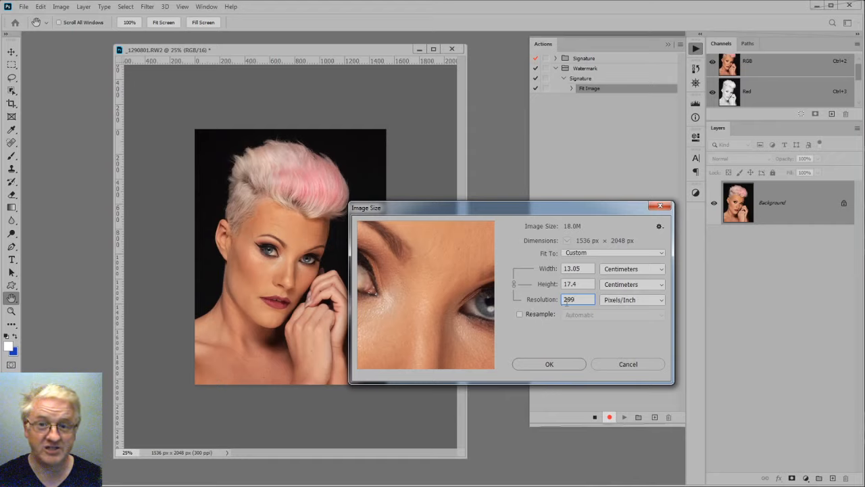
{"action": "left_click", "coordinate": [548, 363]}
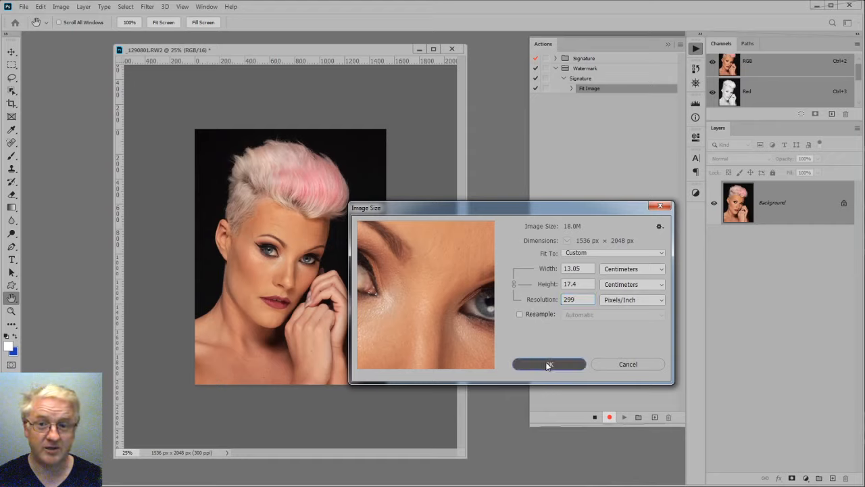
- Record a second Image Size change that sets the resolution to 300 pixels/inch without resampling
{"action": "left_click", "coordinate": [60, 7]}
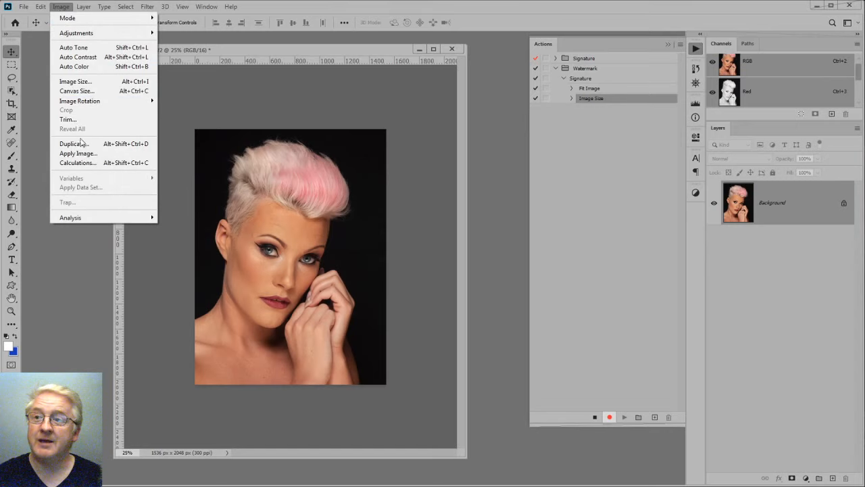
{"action": "left_click", "coordinate": [94, 82]}
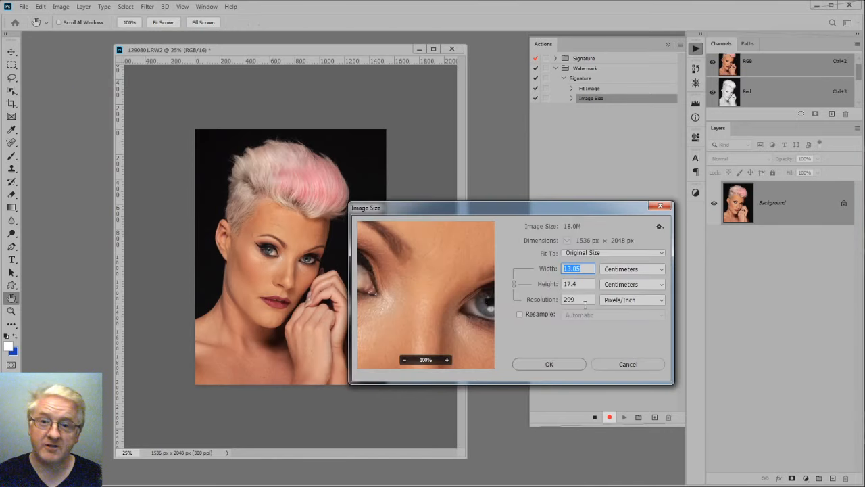
{"action": "type", "text": "300"}
{"action": "key", "text": "Return"}
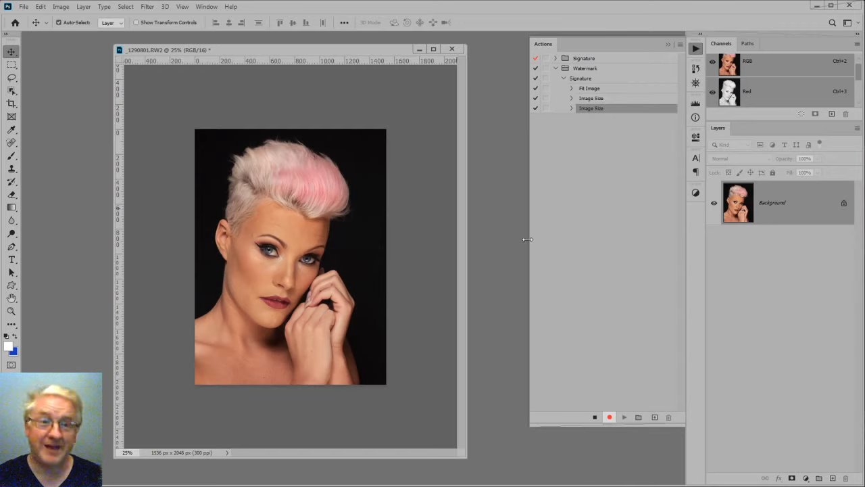
- Place Signature.psd from the Workflow\Watermark folder as an embedded object at its default position in the photo
{"action": "left_click", "coordinate": [24, 6]}
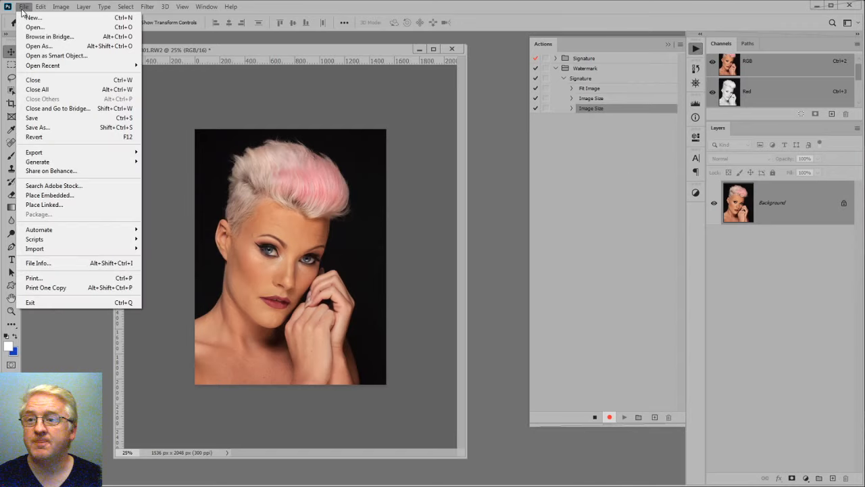
{"action": "left_click", "coordinate": [52, 196]}
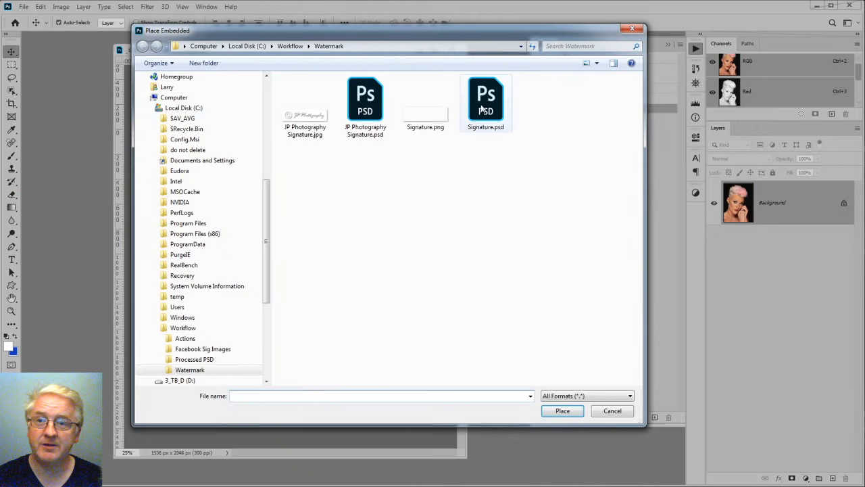
{"action": "left_click", "coordinate": [482, 109]}
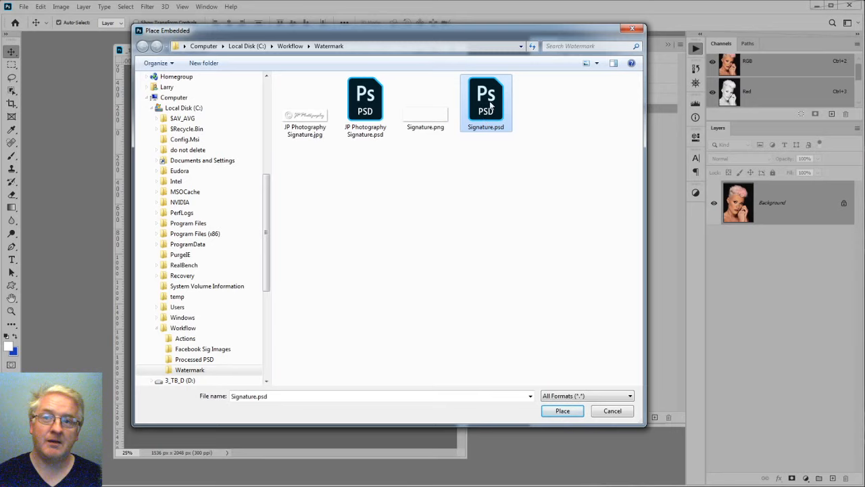
{"action": "left_click", "coordinate": [563, 410]}
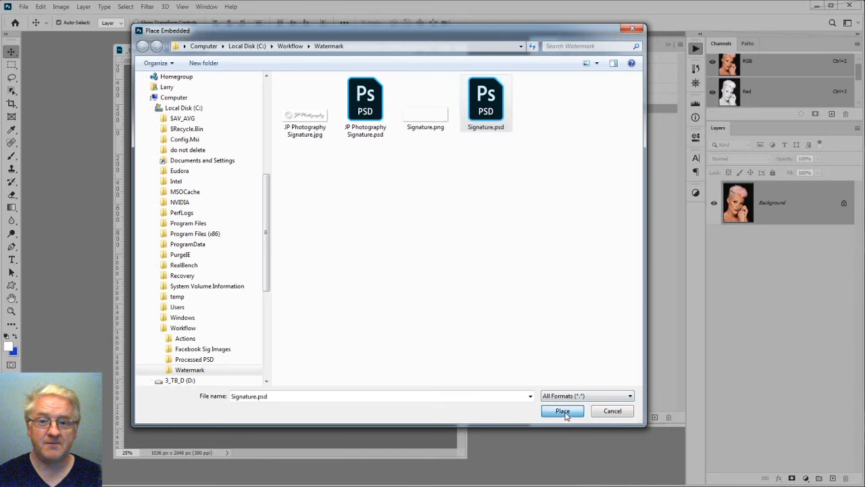
{"action": "key", "text": "Return"}
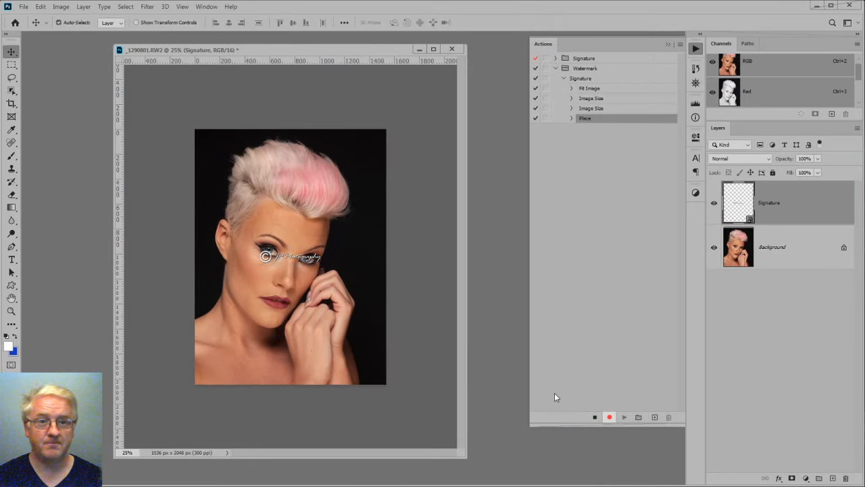
- Rename the placed Signature layer to Watermark
{"action": "double_click", "coordinate": [768, 203]}
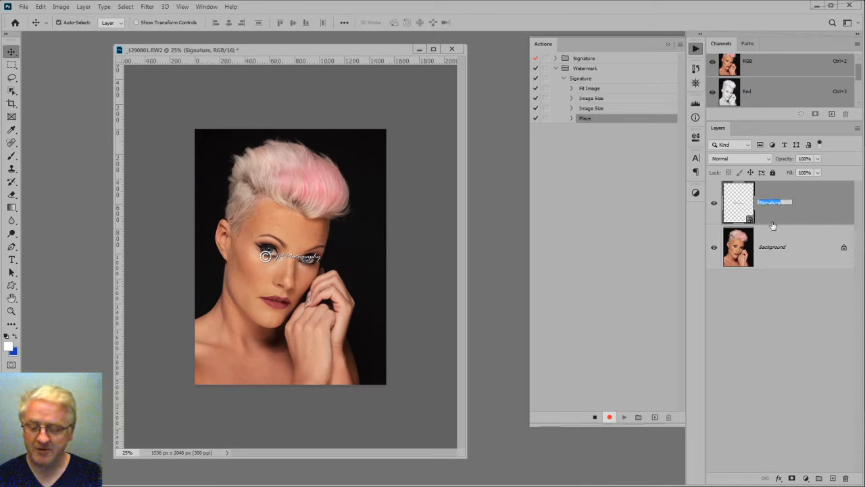
{"action": "type", "text": "Watermark"}
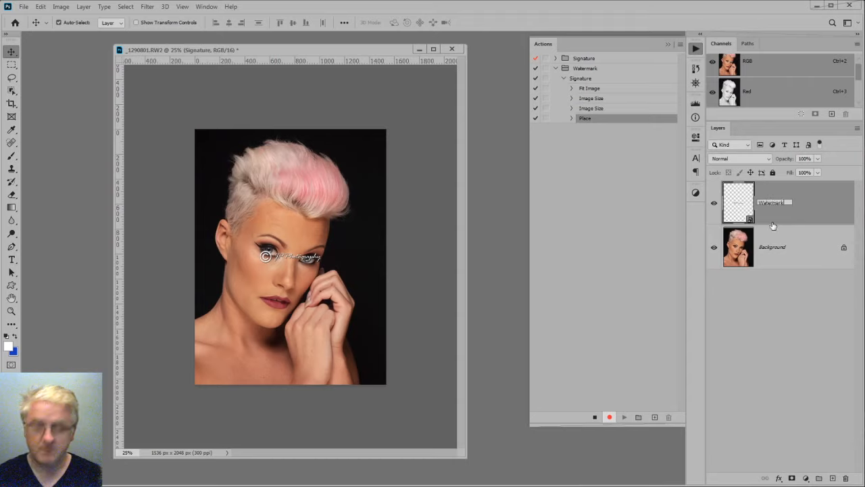
{"action": "key", "text": "Return"}
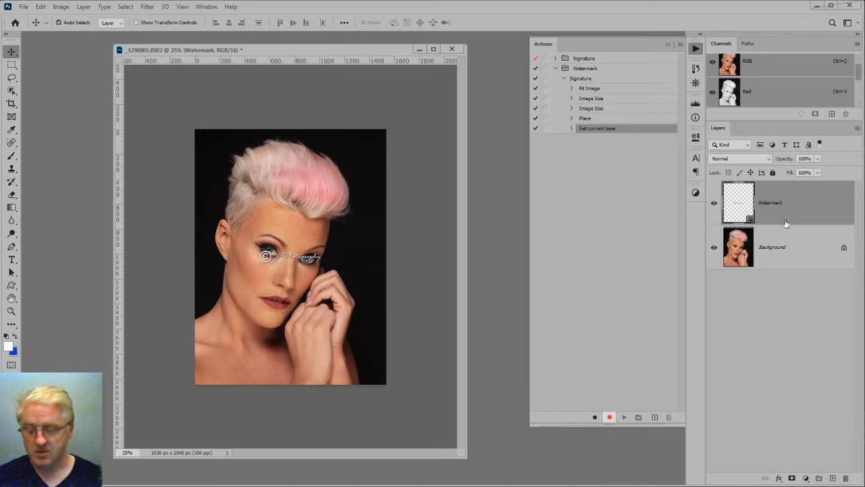
- Select the back layer, add the Watermark layer to the selection, and align both layers by their bottom and right edges
{"action": "key", "text": "alt+bracketleft"}
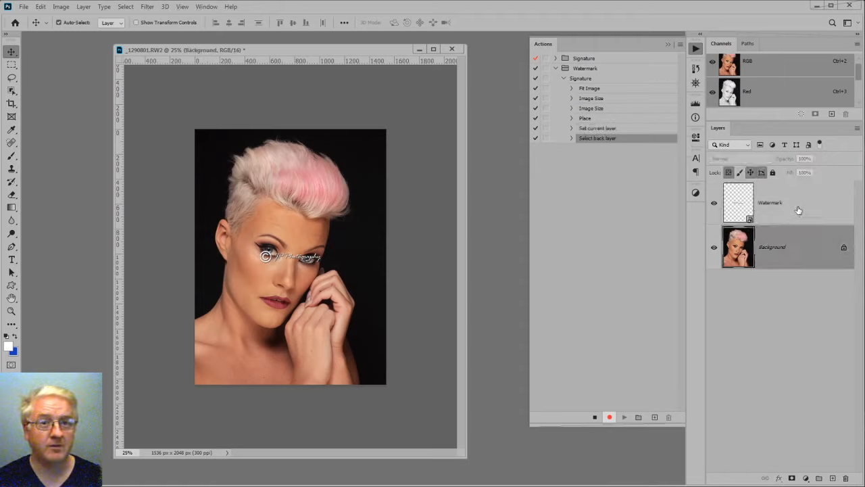
{"action": "left_click", "coordinate": [798, 210]}
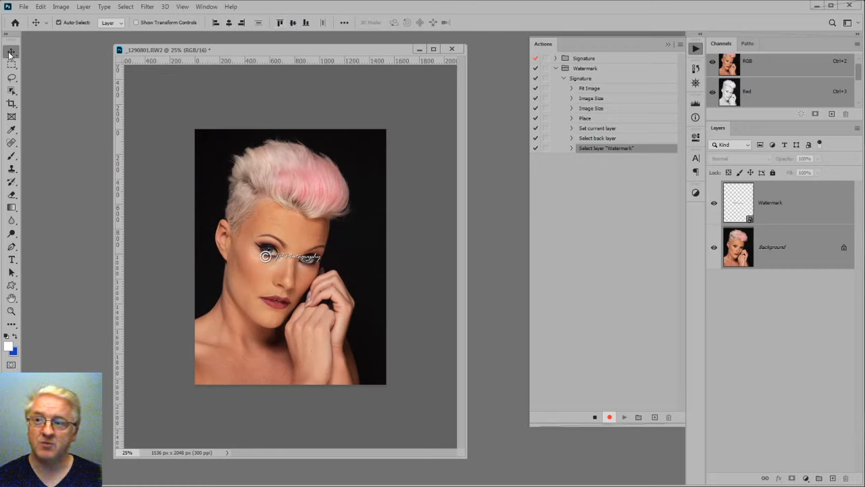
{"action": "left_click", "coordinate": [83, 8]}
{"action": "mouse_move", "coordinate": [95, 306]}
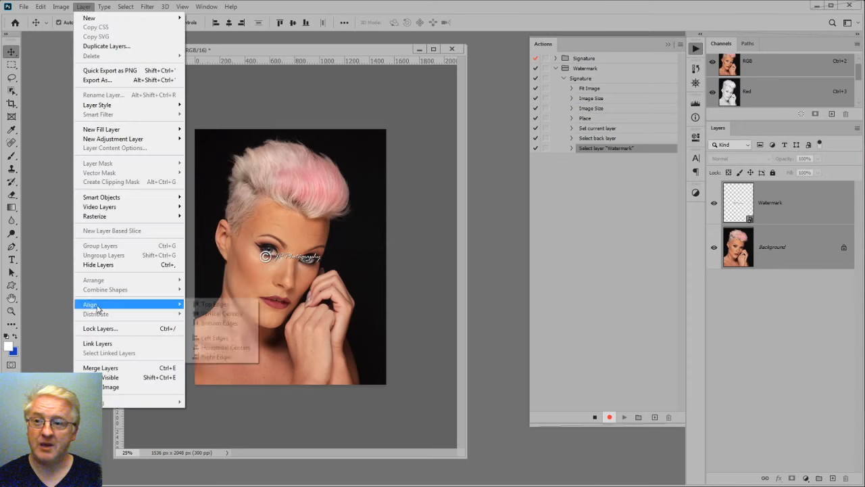
{"action": "left_click", "coordinate": [230, 323]}
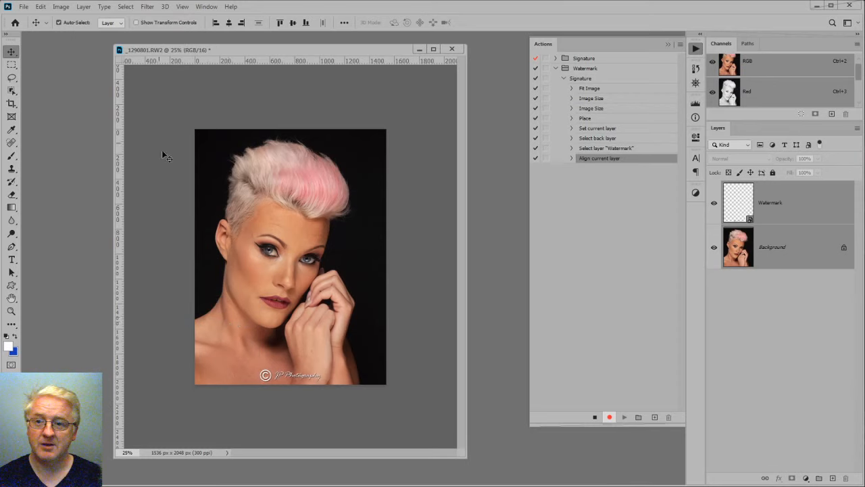
{"action": "left_click", "coordinate": [79, 8]}
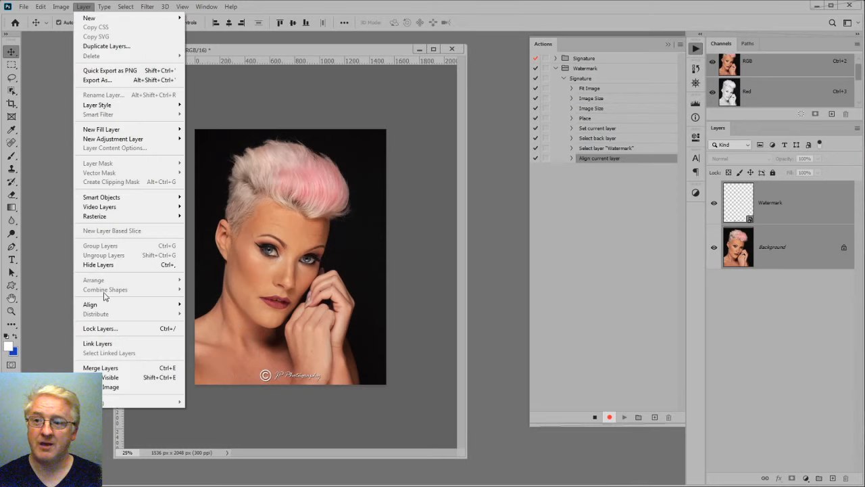
{"action": "mouse_move", "coordinate": [107, 305]}
{"action": "left_click", "coordinate": [215, 357]}
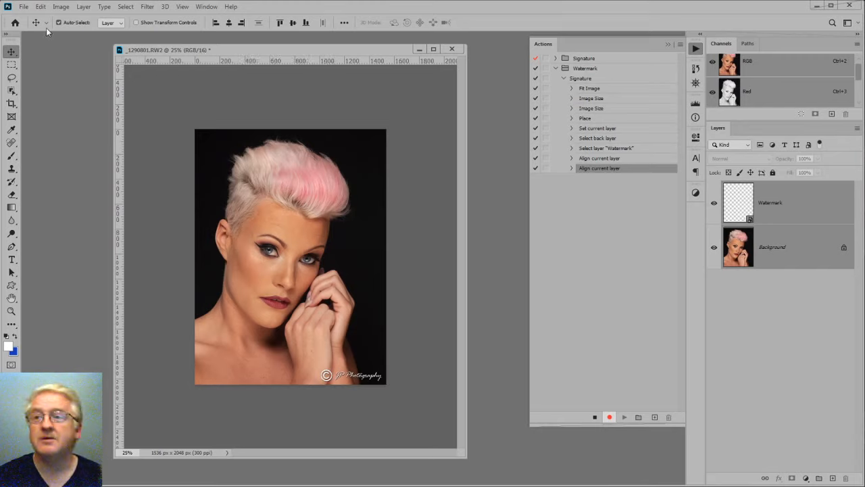
- Convert the image to 8 Bits/Channel and flatten it into a single layer
{"action": "left_click", "coordinate": [60, 6]}
{"action": "mouse_move", "coordinate": [67, 18]}
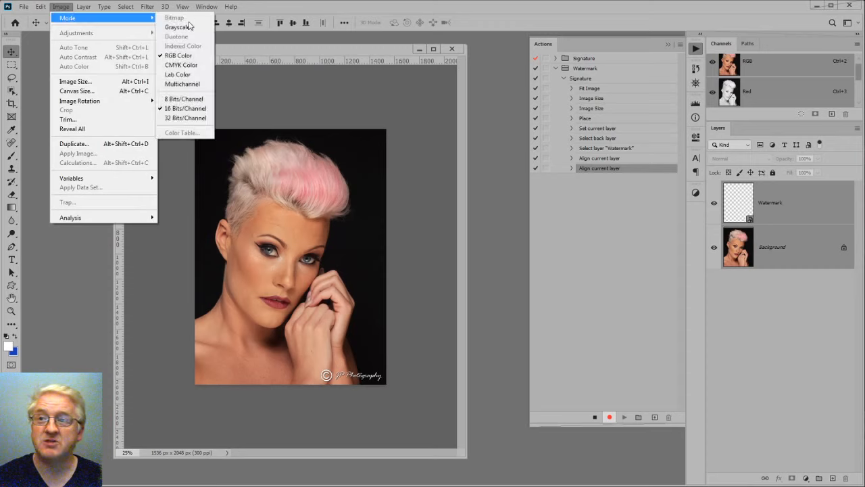
{"action": "left_click", "coordinate": [183, 102]}
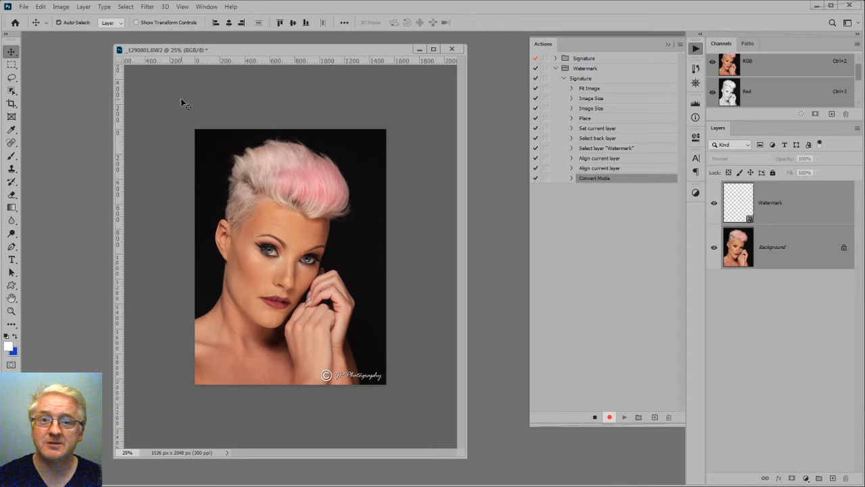
{"action": "left_click", "coordinate": [60, 7]}
{"action": "mouse_move", "coordinate": [83, 6]}
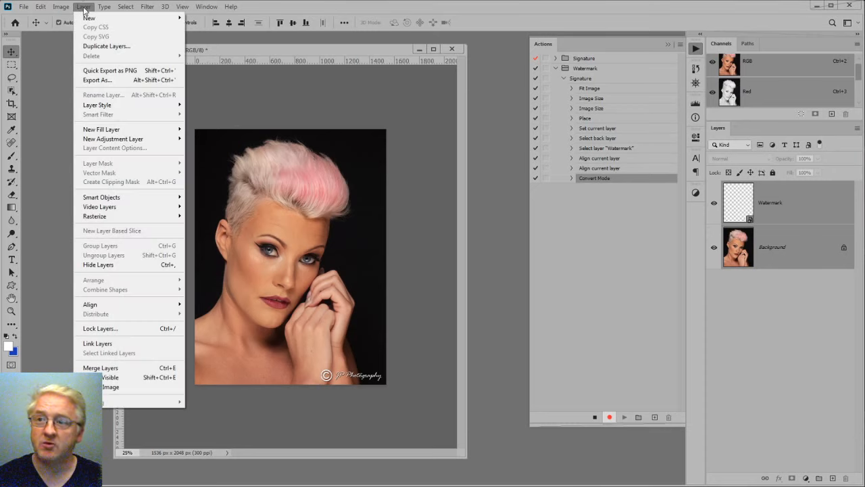
{"action": "left_click", "coordinate": [107, 389]}
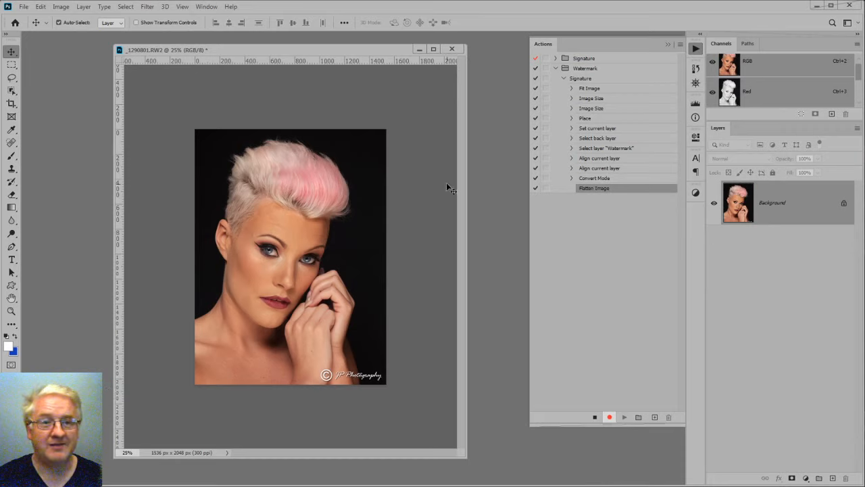
- Save the flattened photo as a maximum-quality JPEG (quality 12) in C:\Workflow\Facebook Sig Images, keeping the file name _1290801.jpg
{"action": "left_click", "coordinate": [24, 7]}
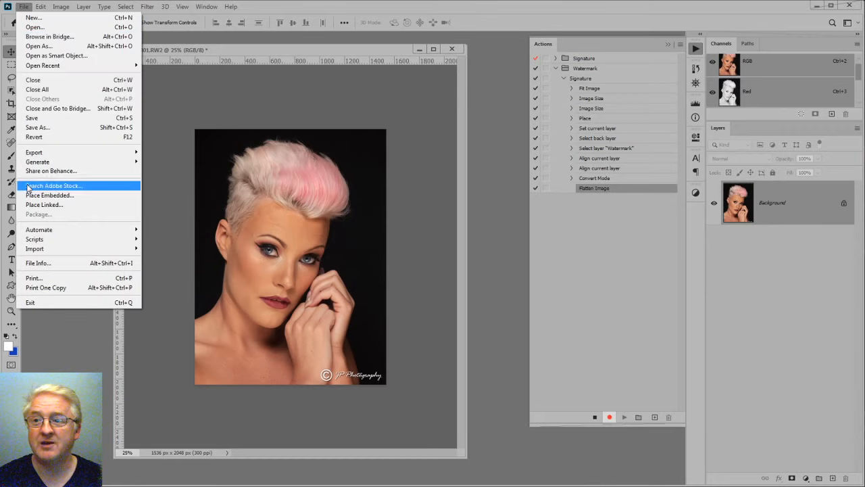
{"action": "left_click", "coordinate": [41, 128]}
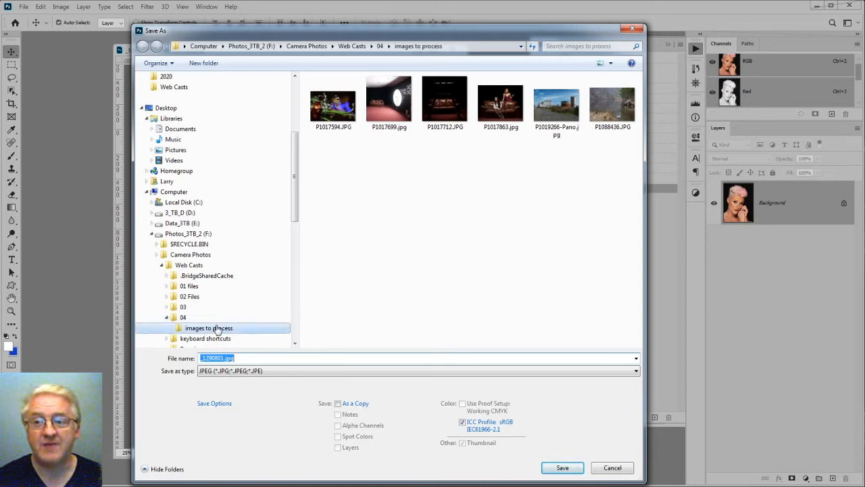
{"action": "left_click", "coordinate": [183, 202]}
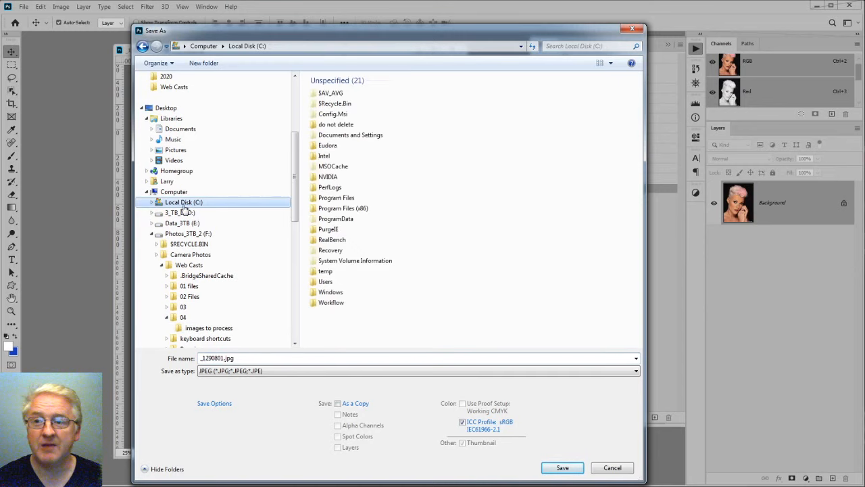
{"action": "double_click", "coordinate": [329, 305]}
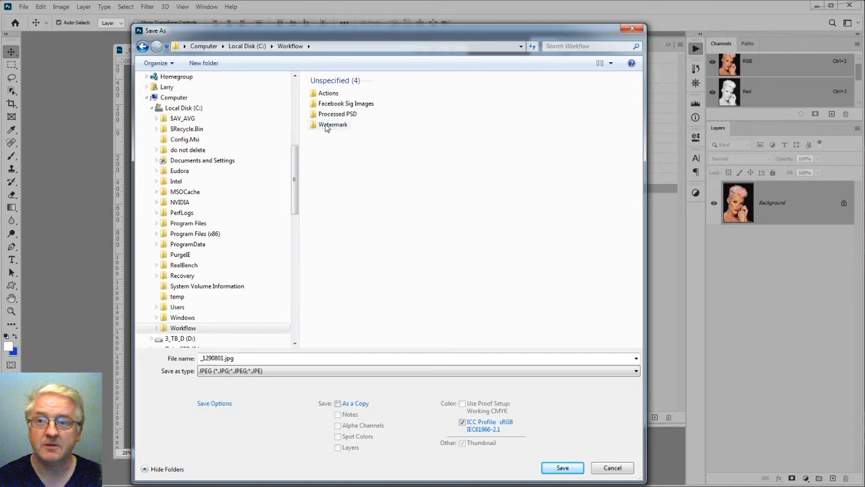
{"action": "double_click", "coordinate": [342, 111]}
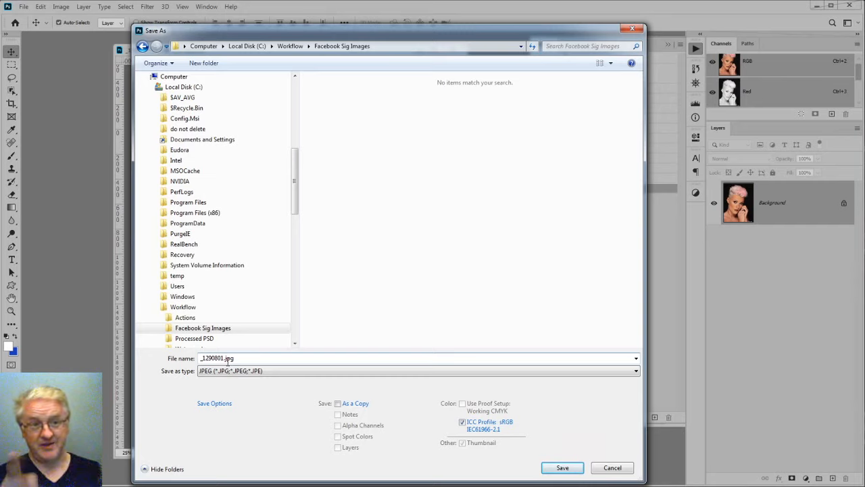
{"action": "key", "text": "Tab"}
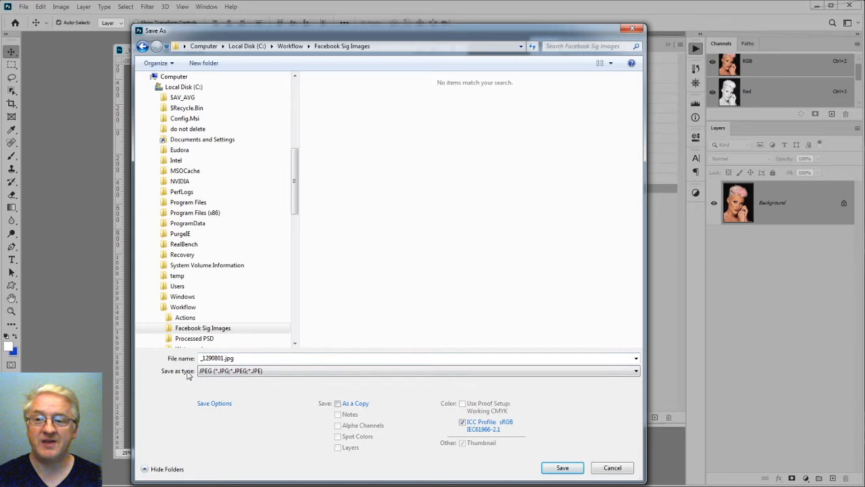
{"action": "left_click", "coordinate": [228, 377]}
{"action": "left_click", "coordinate": [227, 377]}
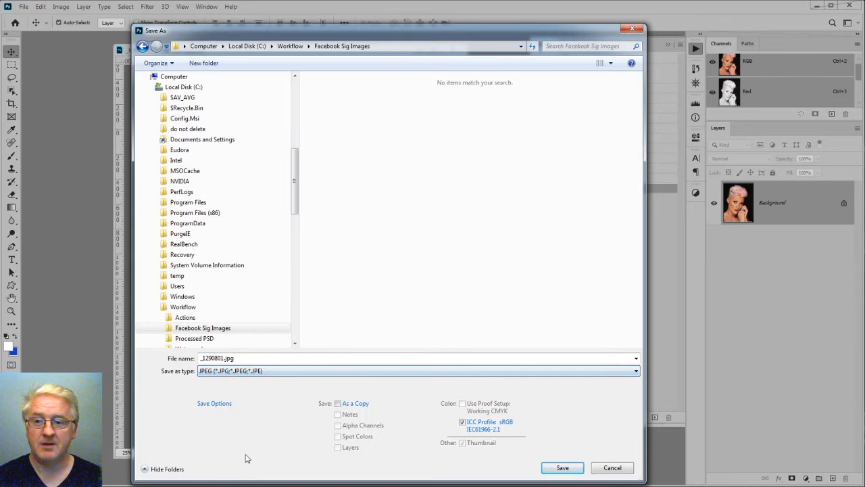
{"action": "left_click", "coordinate": [562, 468]}
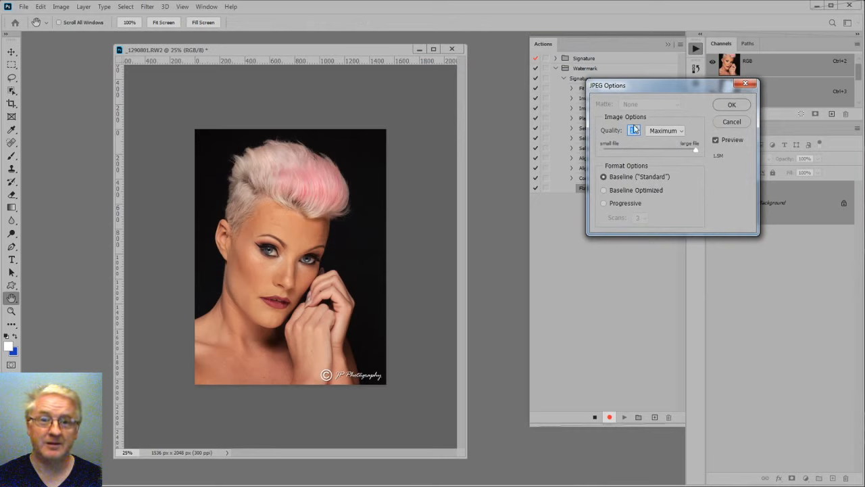
{"action": "left_click", "coordinate": [735, 108]}
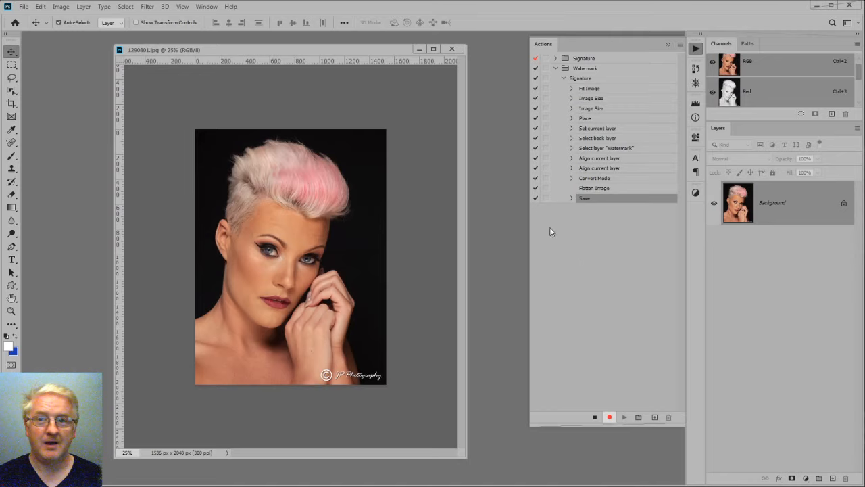
- Close the saved photo as the last recorded command and stop recording the Signature action
{"action": "left_click", "coordinate": [24, 7]}
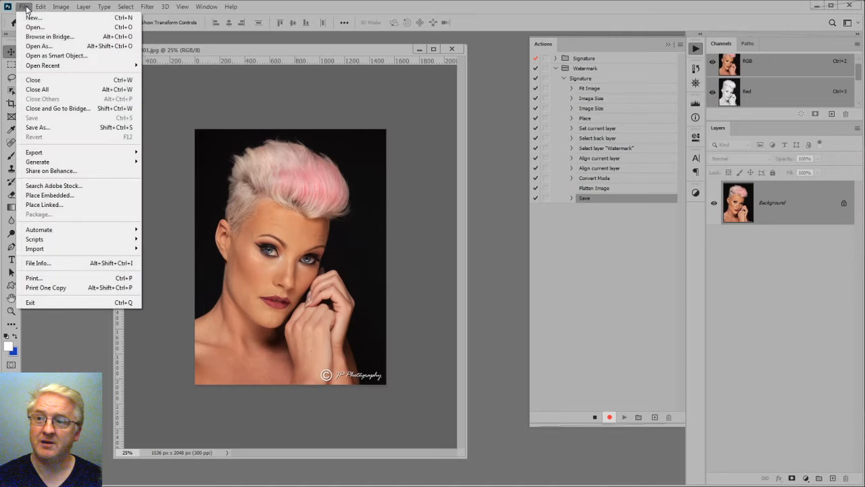
{"action": "left_click", "coordinate": [42, 81]}
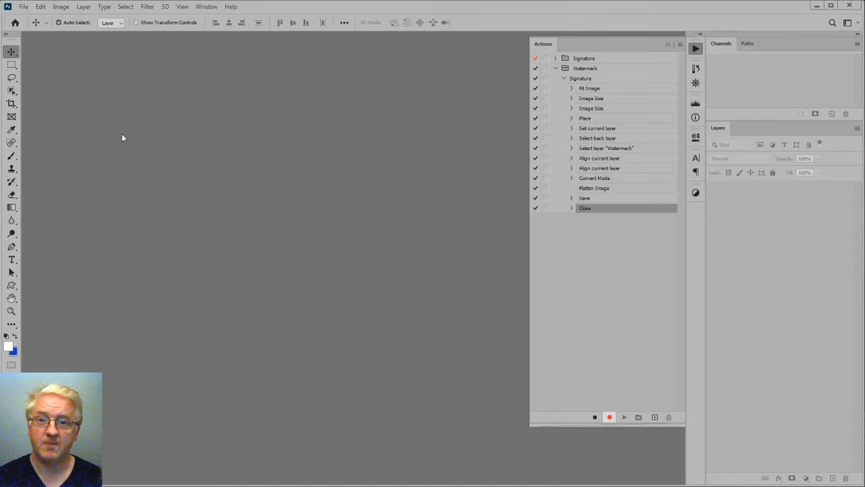
{"action": "left_click", "coordinate": [596, 417]}
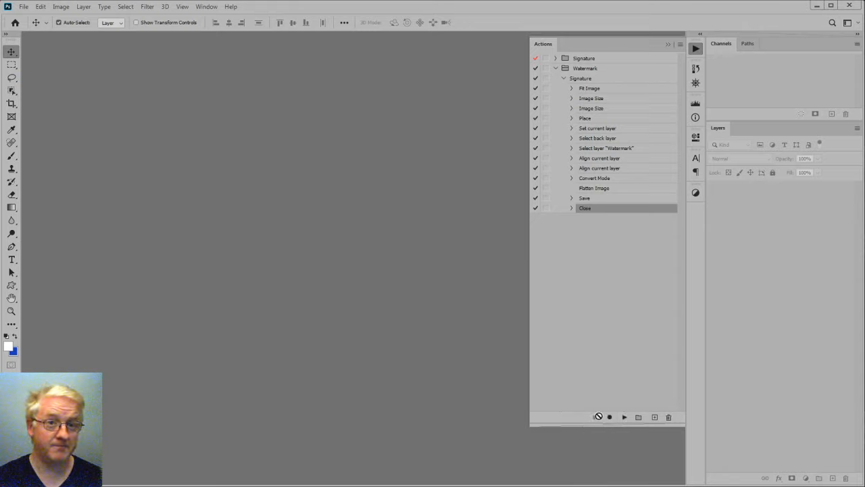
- Expand the recorded Save command to show its settings and make the Actions panel narrower
{"action": "left_click", "coordinate": [572, 198]}
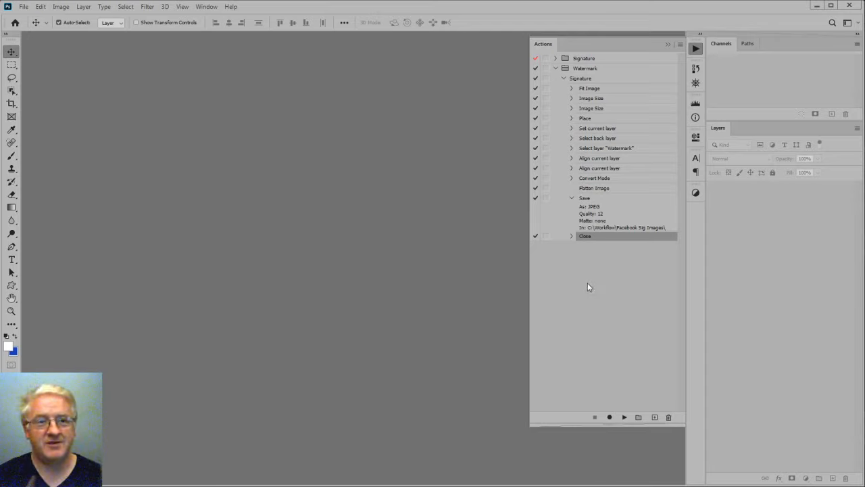
{"action": "left_click_drag", "start_coordinate": [530, 283], "coordinate": [468, 281]}
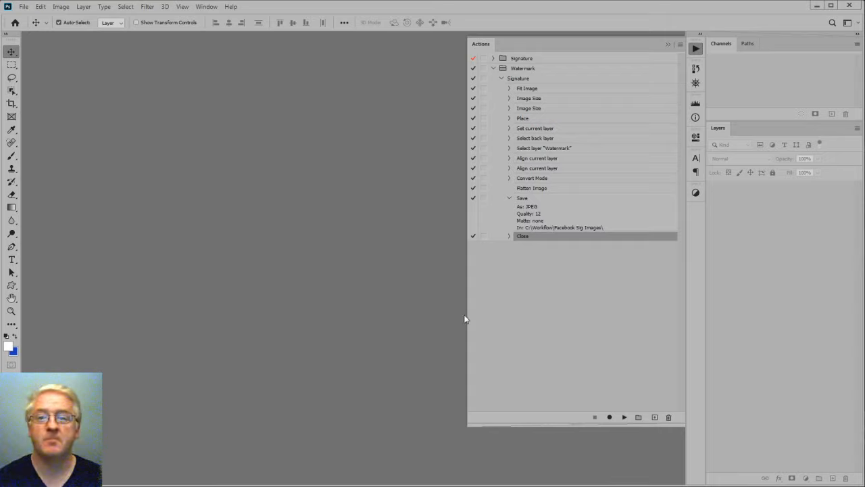
{"action": "left_click_drag", "start_coordinate": [466, 315], "coordinate": [583, 311]}
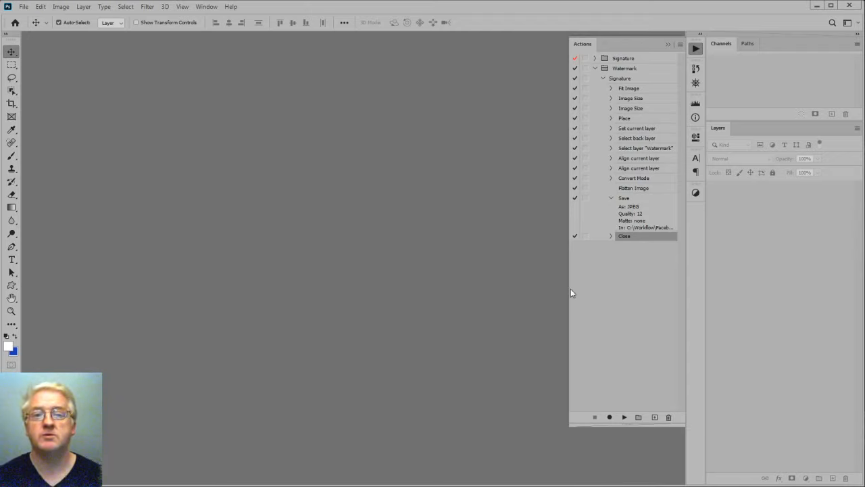
{"action": "left_click_drag", "start_coordinate": [568, 290], "coordinate": [559, 290]}
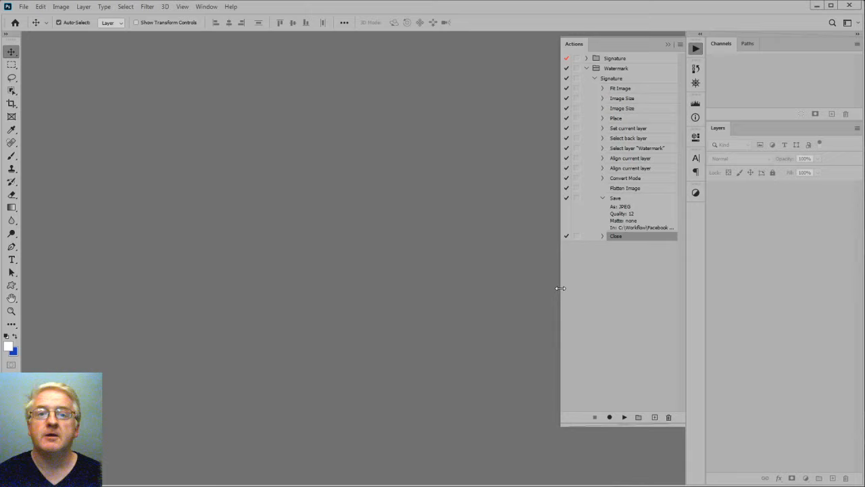
- Select the Signature action and switch the Actions panel to Button Mode
{"action": "left_click", "coordinate": [611, 79]}
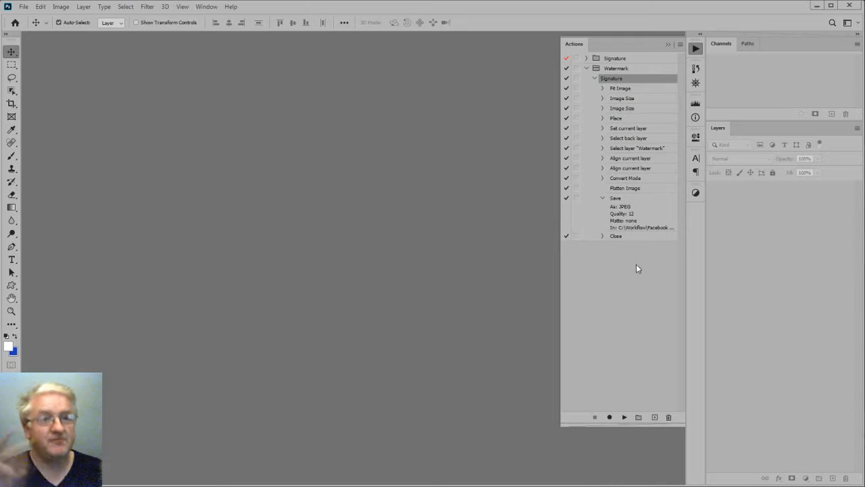
{"action": "left_click", "coordinate": [680, 45]}
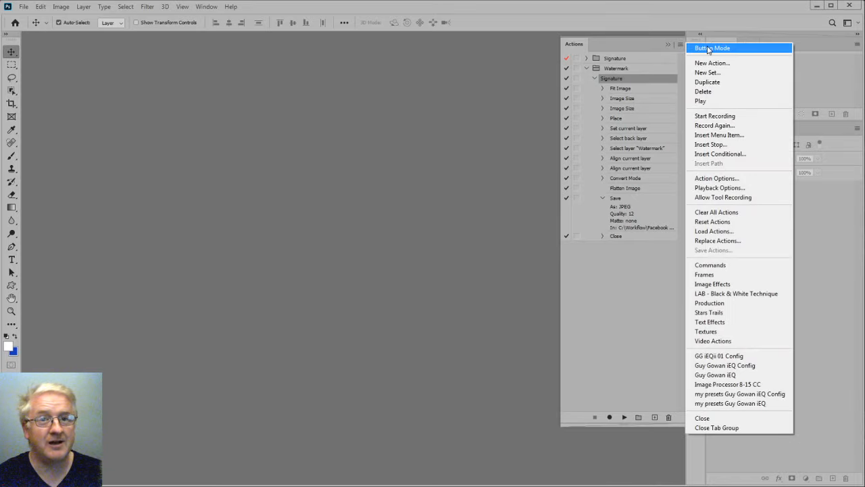
{"action": "left_click", "coordinate": [708, 49]}
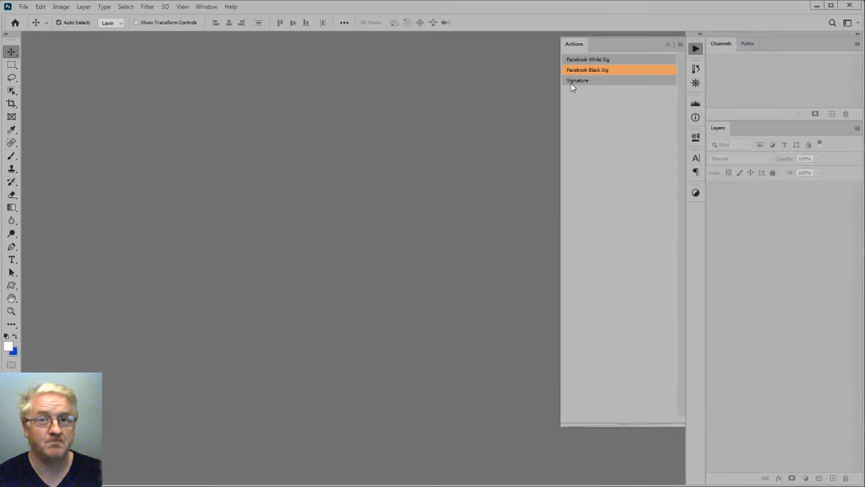
- Switch to Bridge, select _1290801.RW2, HDR - Bridge.DNG, P1017594.JPG and P1017863.jpg, and open them in Photoshop, passing the raw portrait through Camera Raw unchanged
{"action": "key", "text": "alt+Tab"}
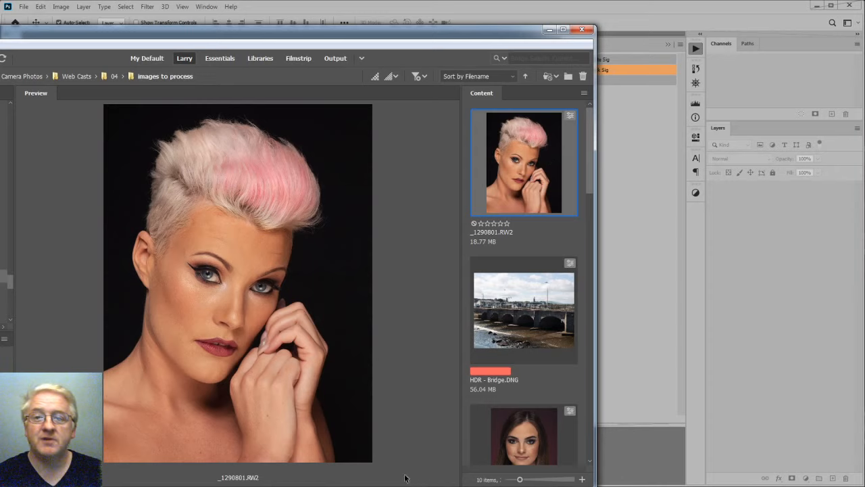
{"action": "left_click", "coordinate": [532, 340], "text": "ctrl"}
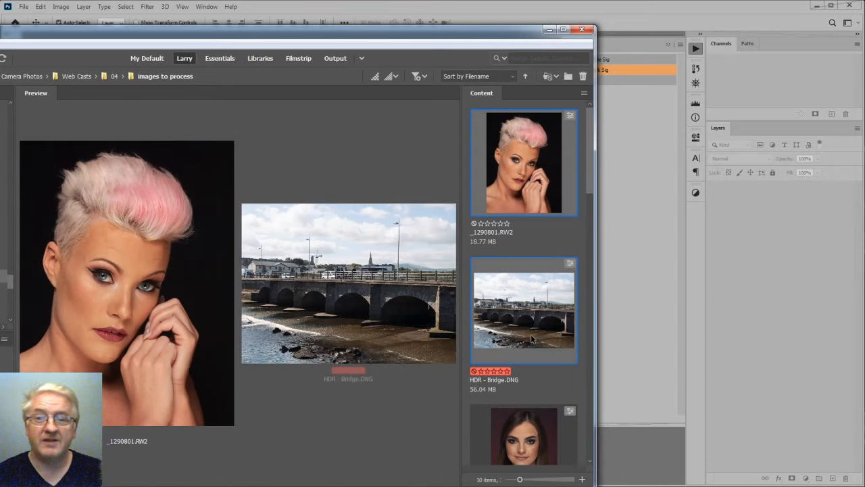
{"action": "scroll", "coordinate": [532, 339], "scroll_direction": "down", "scroll_amount": 3}
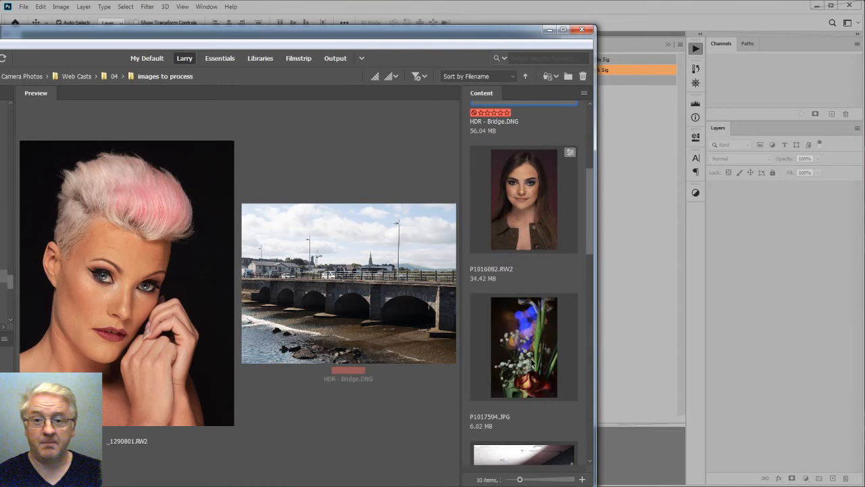
{"action": "left_click", "coordinate": [533, 363], "text": "ctrl"}
{"action": "scroll", "coordinate": [532, 363], "scroll_direction": "down", "scroll_amount": 2}
{"action": "scroll", "coordinate": [532, 363], "scroll_direction": "down", "scroll_amount": 4}
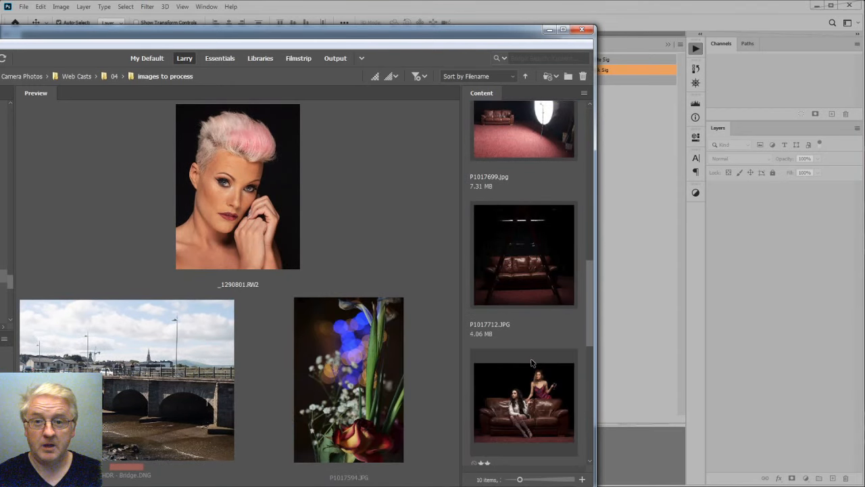
{"action": "left_click", "coordinate": [509, 254], "text": "ctrl"}
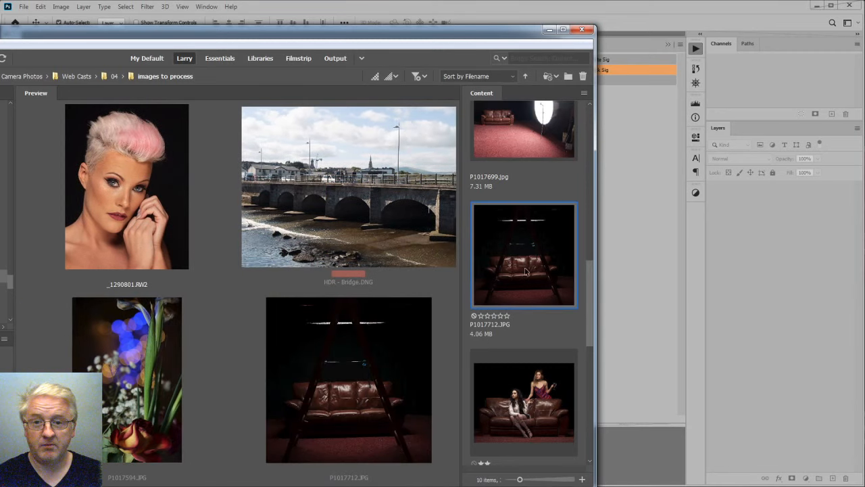
{"action": "left_click", "coordinate": [525, 302], "text": "ctrl"}
{"action": "left_click", "coordinate": [532, 412], "text": "ctrl"}
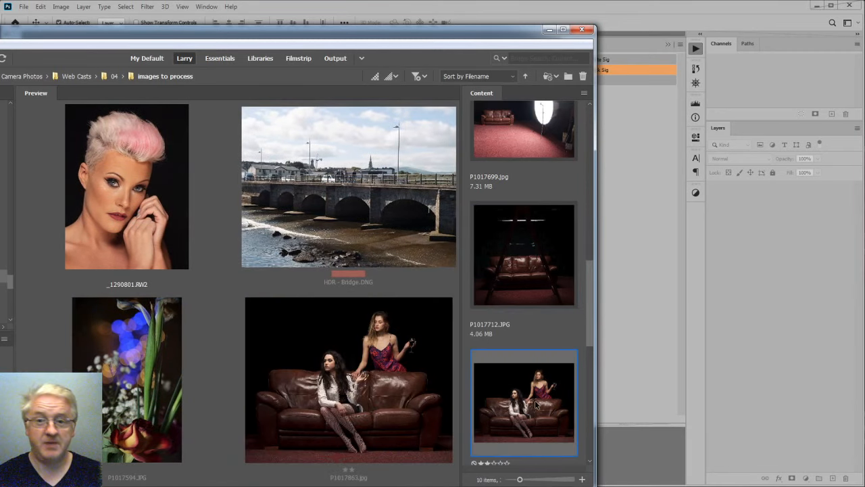
{"action": "left_click_drag", "start_coordinate": [537, 404], "coordinate": [608, 447]}
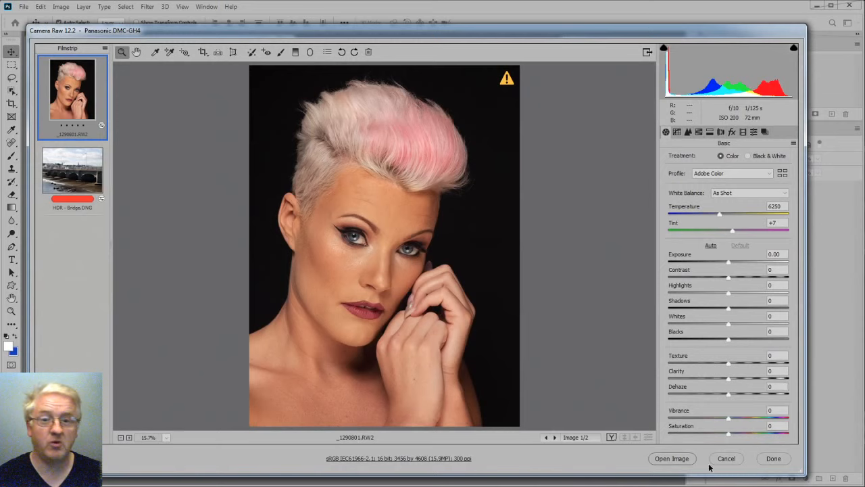
{"action": "left_click", "coordinate": [663, 458]}
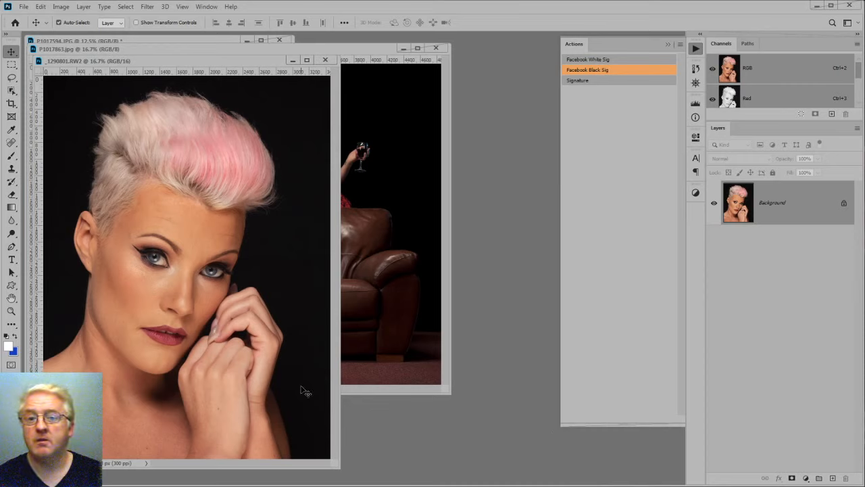
- Move the _1290801.RW2 window aside and check the list of open documents
{"action": "left_click_drag", "start_coordinate": [201, 62], "coordinate": [396, 74]}
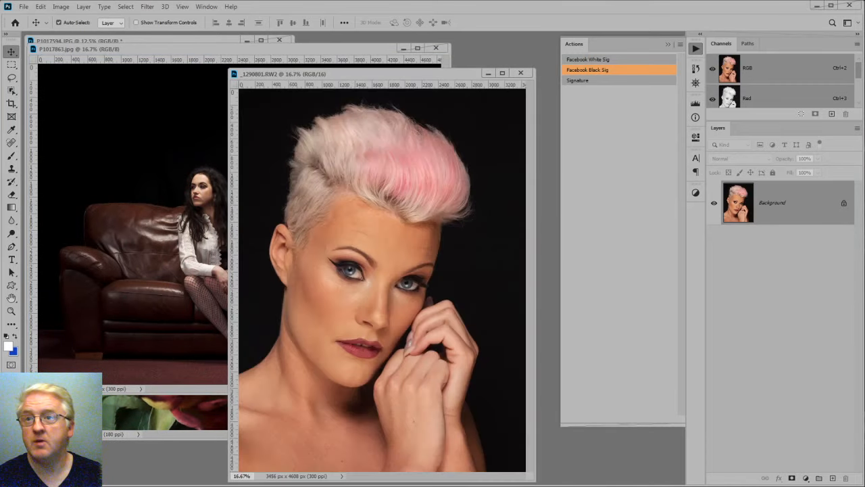
{"action": "left_click", "coordinate": [203, 6]}
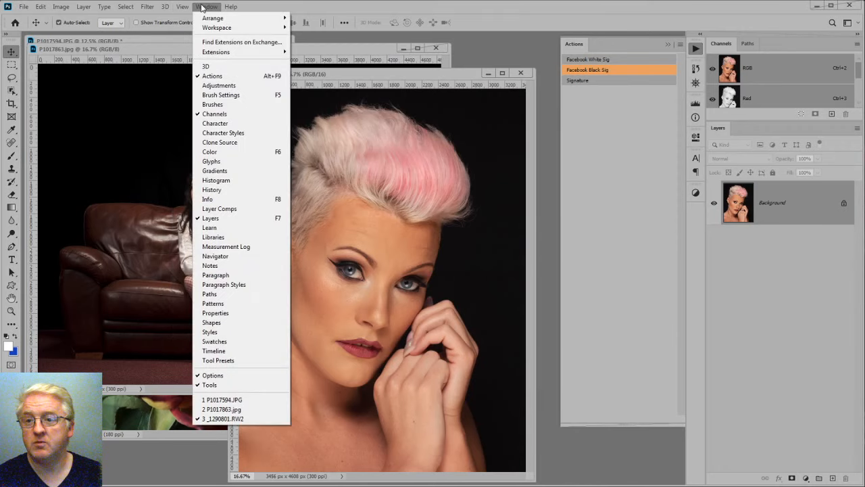
{"action": "left_click", "coordinate": [186, 460]}
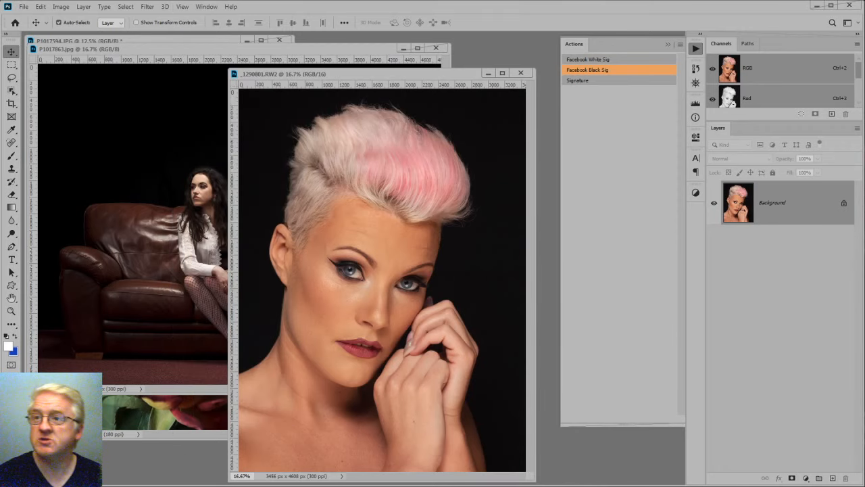
- Return to Bridge, select only HDR - Bridge.DNG, and open it in Photoshop through Camera Raw with its default settings
{"action": "key", "text": "ctrl+alt+o"}
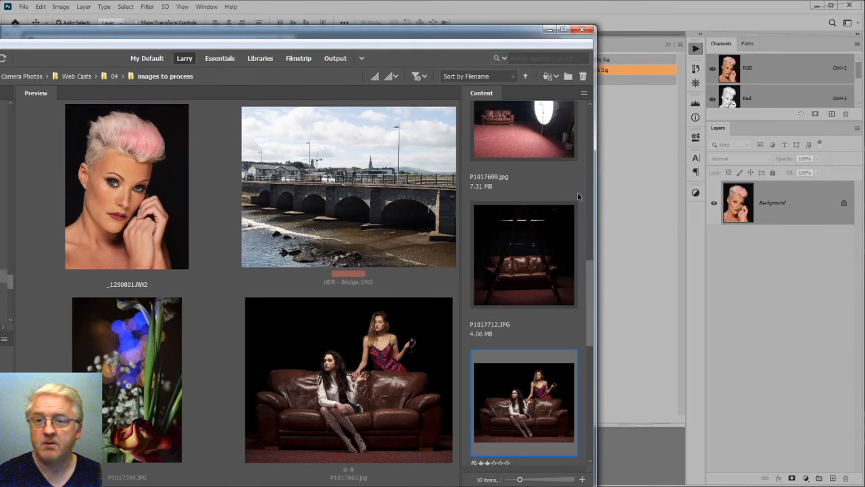
{"action": "left_click", "coordinate": [516, 277]}
{"action": "scroll", "coordinate": [516, 276], "scroll_direction": "up", "scroll_amount": 2}
{"action": "scroll", "coordinate": [516, 277], "scroll_direction": "up", "scroll_amount": 3}
{"action": "left_click", "coordinate": [527, 324]}
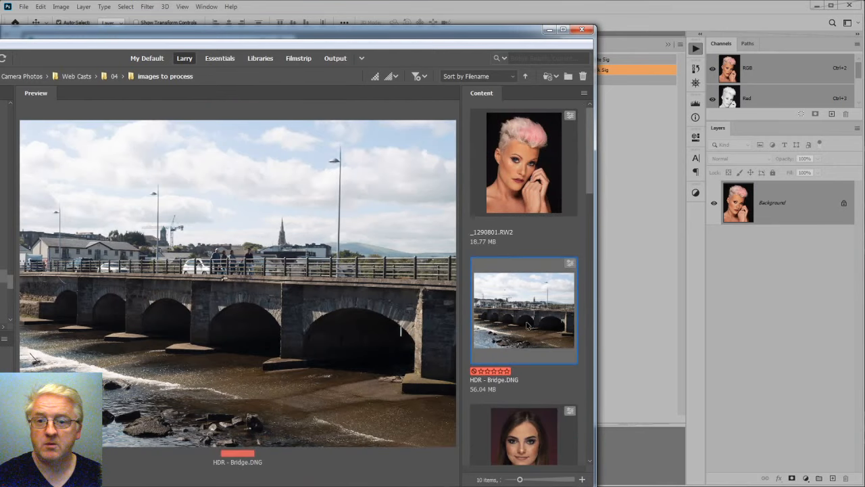
{"action": "left_click", "coordinate": [626, 463]}
{"action": "key", "text": "ctrl+alt+o"}
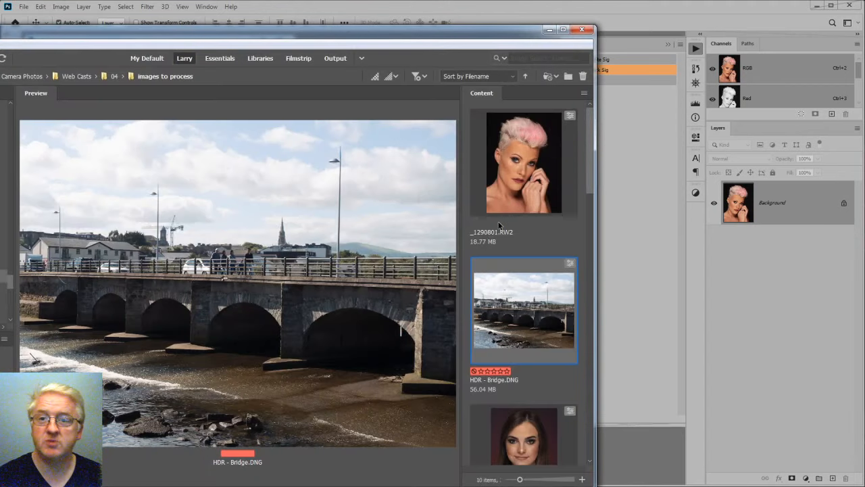
{"action": "left_click_drag", "start_coordinate": [514, 346], "coordinate": [624, 457]}
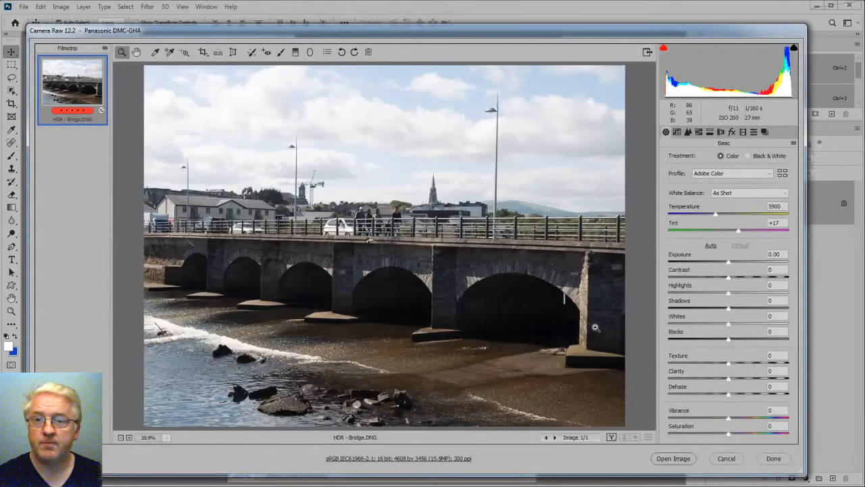
{"action": "left_click", "coordinate": [659, 459]}
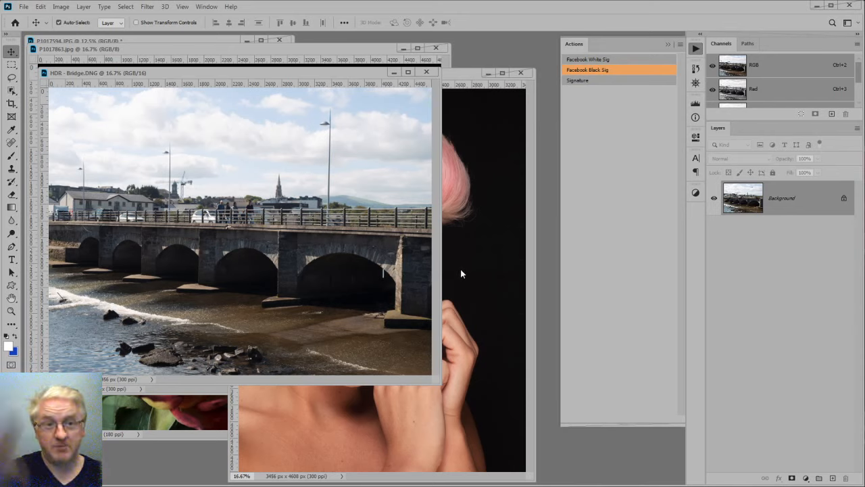
- Run the Signature action on each of the four open photos: HDR - Bridge.DNG, _1290801.RW2, P1017863.jpg and P1017594.JPG
{"action": "left_click", "coordinate": [580, 80]}
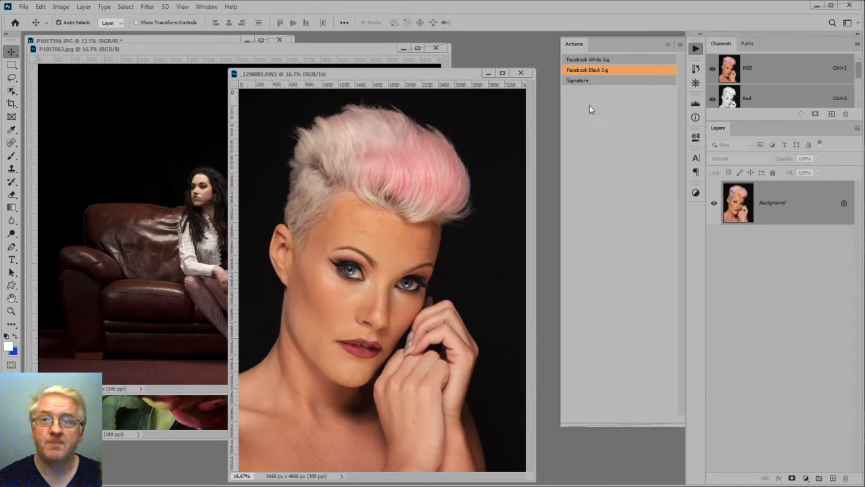
{"action": "left_click", "coordinate": [584, 81]}
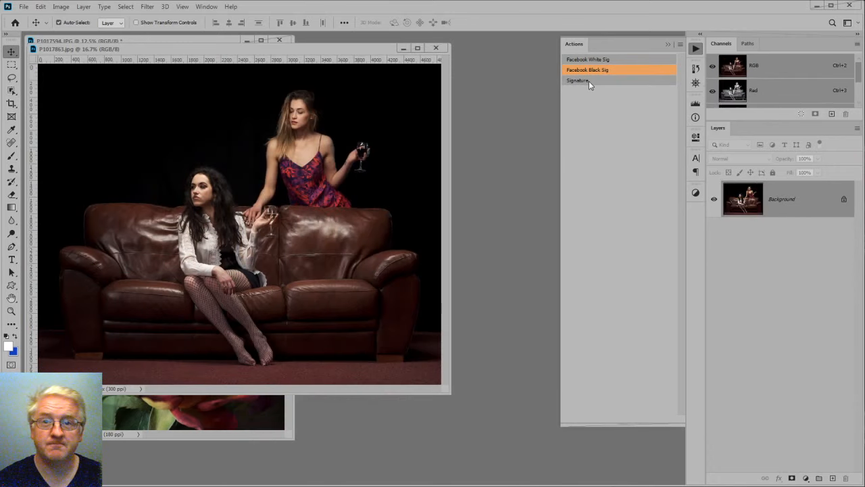
{"action": "left_click", "coordinate": [589, 81]}
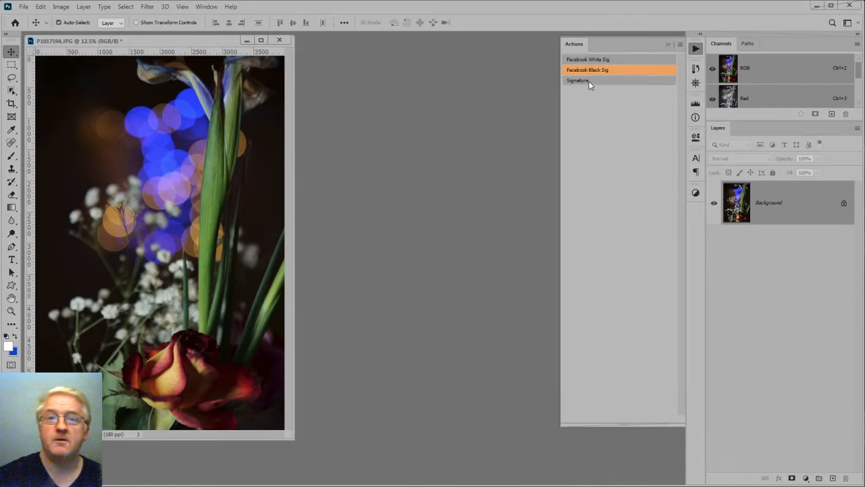
{"action": "left_click", "coordinate": [589, 81]}
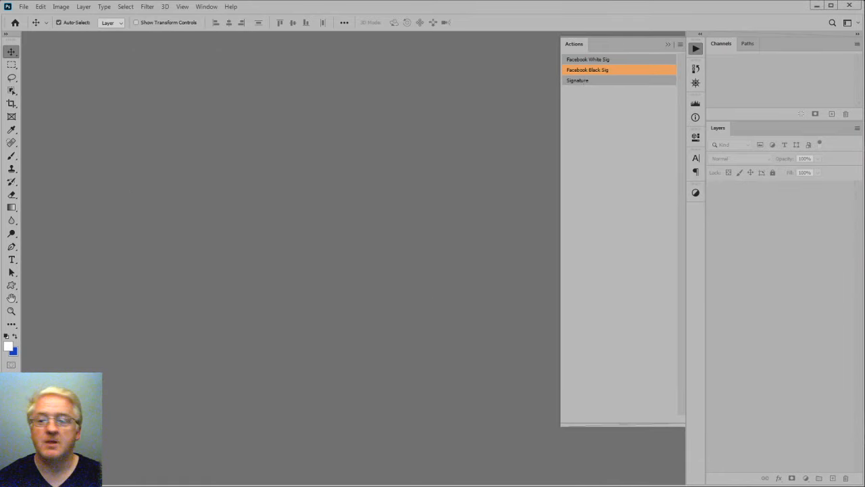
- Switch to Bridge and examine the signature placement on each saved JPEG in the Facebook Sig Images folder
{"action": "key", "text": "alt+Tab"}
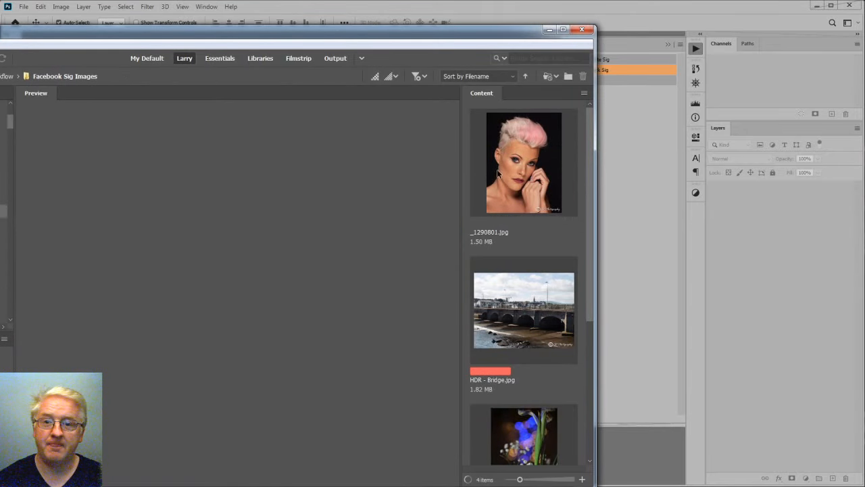
{"action": "left_click", "coordinate": [482, 215]}
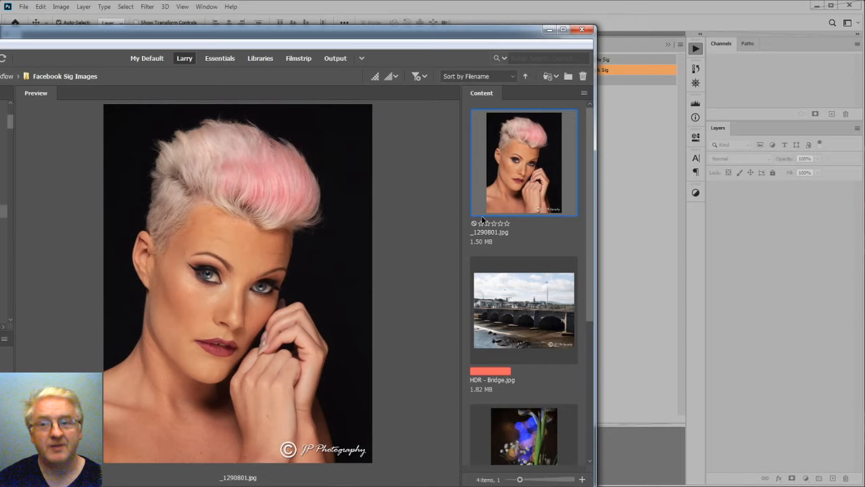
{"action": "key", "text": "Down"}
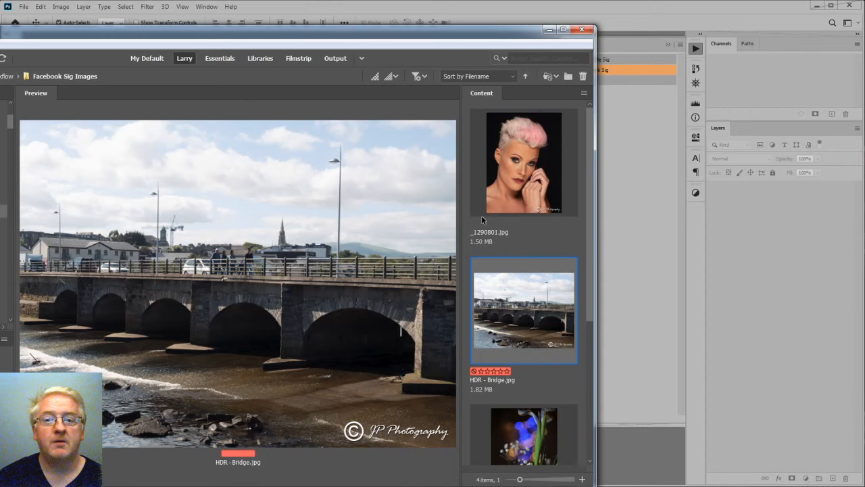
{"action": "key", "text": "Down"}
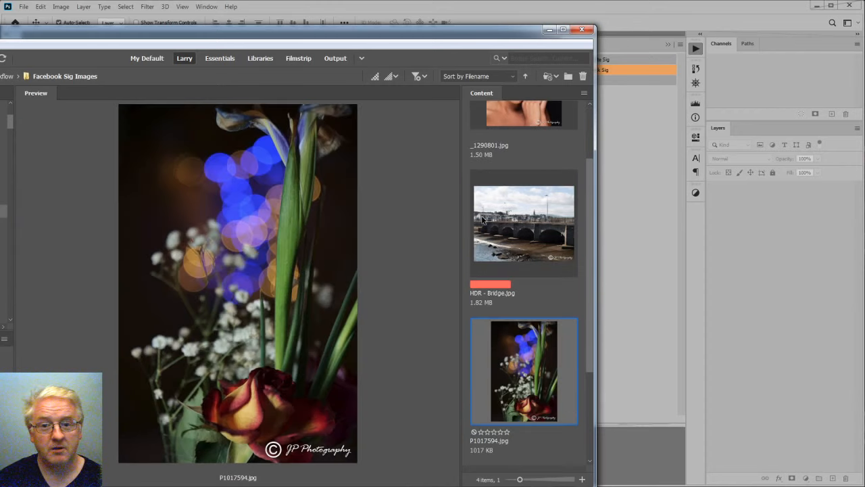
{"action": "key", "text": "Down"}
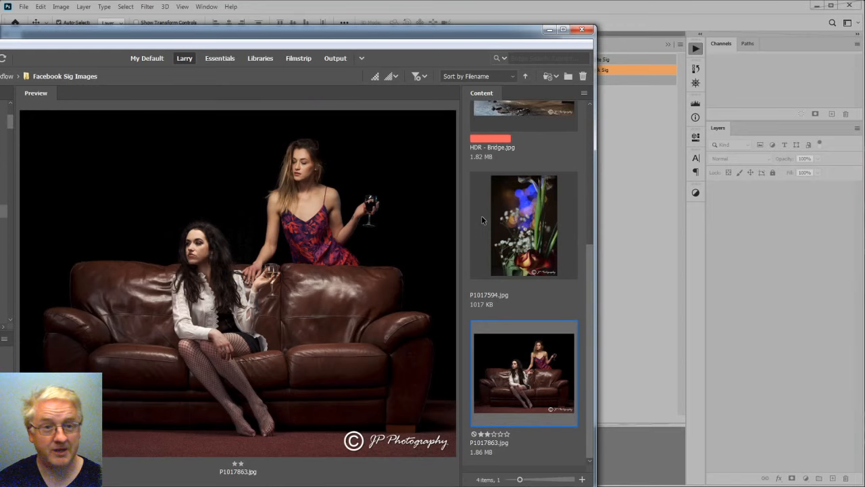
{"action": "key", "text": "Up"}
{"action": "key", "text": "Up"}
{"action": "key", "text": "Up"}
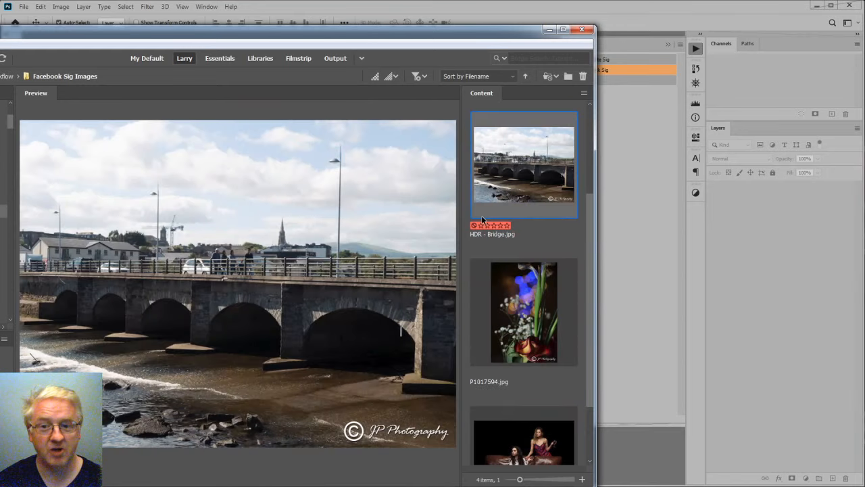
{"action": "key", "text": "Down"}
{"action": "key", "text": "Down"}
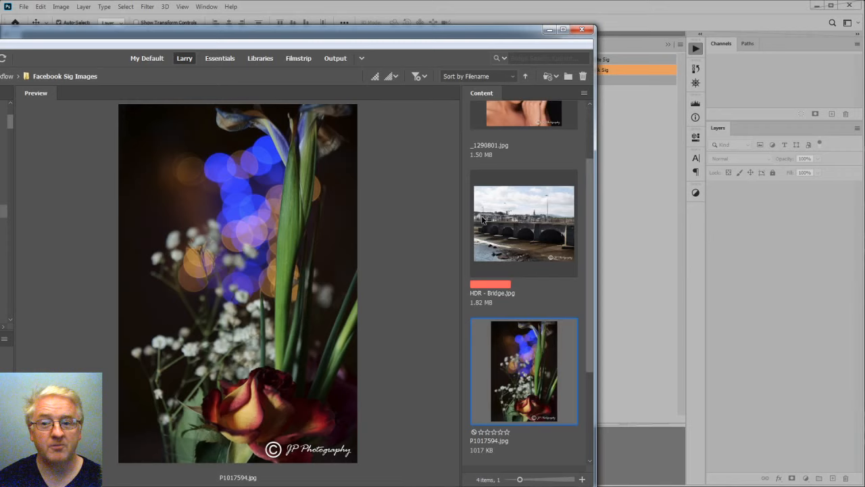
{"action": "key", "text": "Down"}
{"action": "key", "text": "Up"}
{"action": "key", "text": "Up"}
{"action": "key", "text": "Up"}
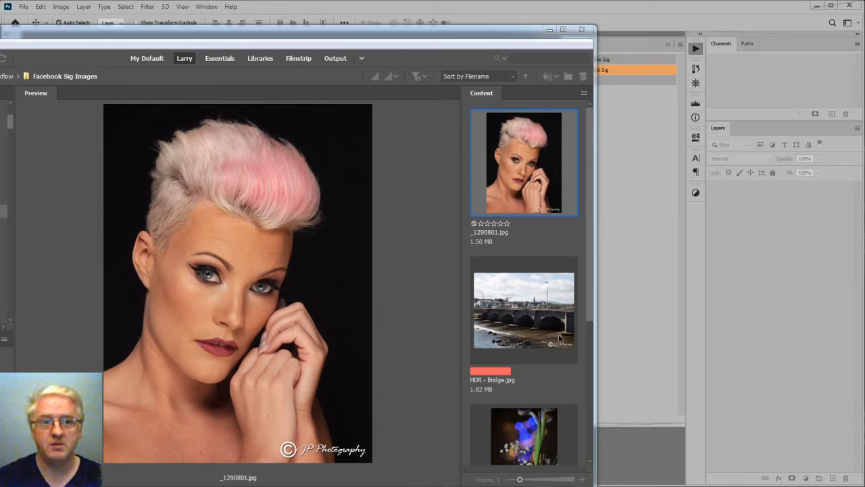
- Return to Photoshop, turn off Button Mode for the actions and expand the Watermark set's Signature action to show its commands
{"action": "left_click", "coordinate": [643, 202]}
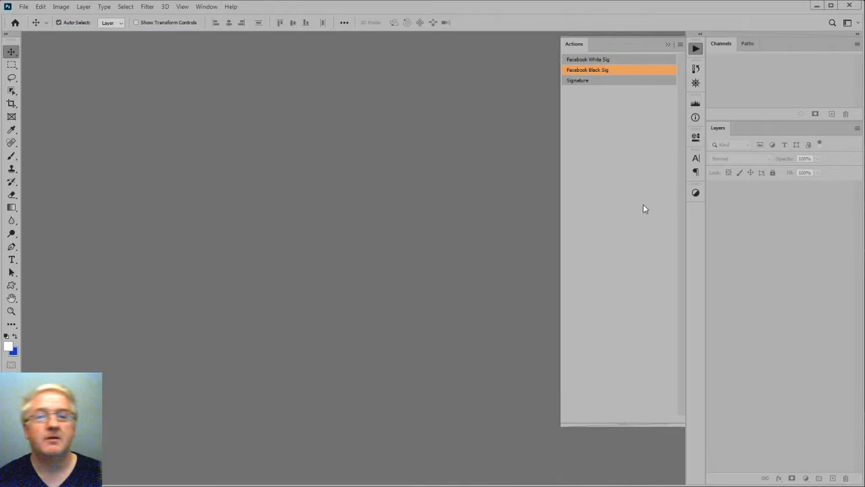
{"action": "left_click", "coordinate": [681, 44]}
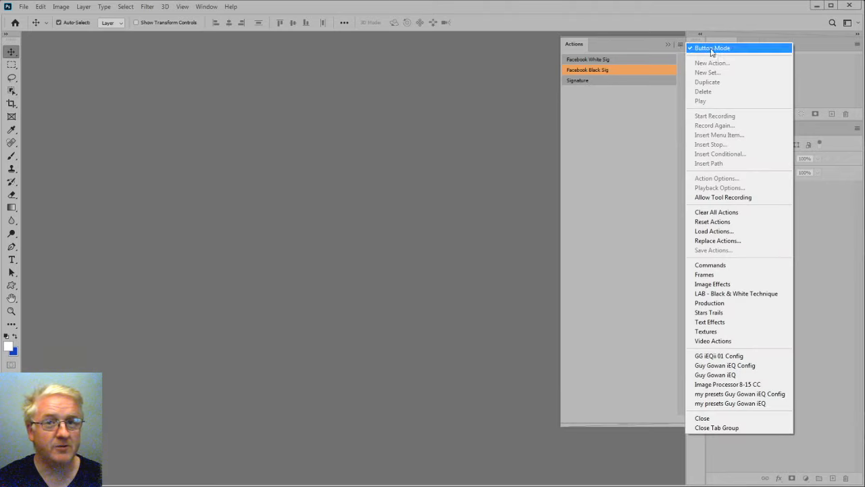
{"action": "left_click", "coordinate": [710, 49]}
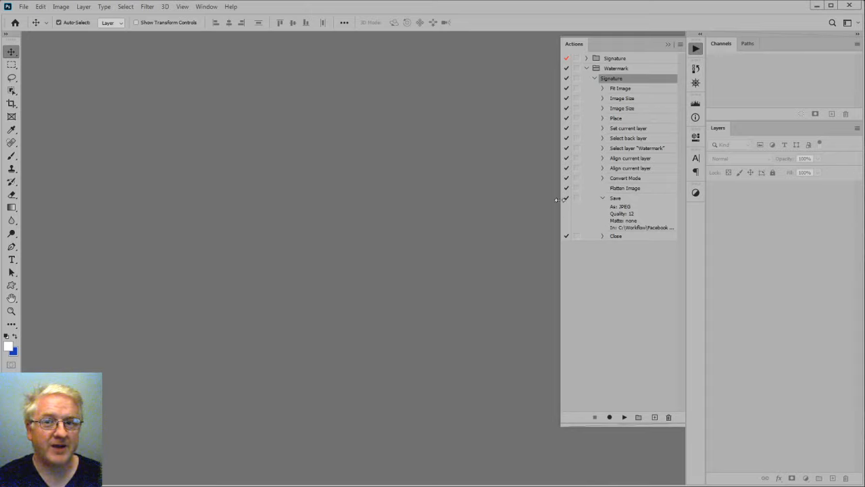
{"action": "left_click", "coordinate": [595, 79]}
{"action": "left_click", "coordinate": [587, 69]}
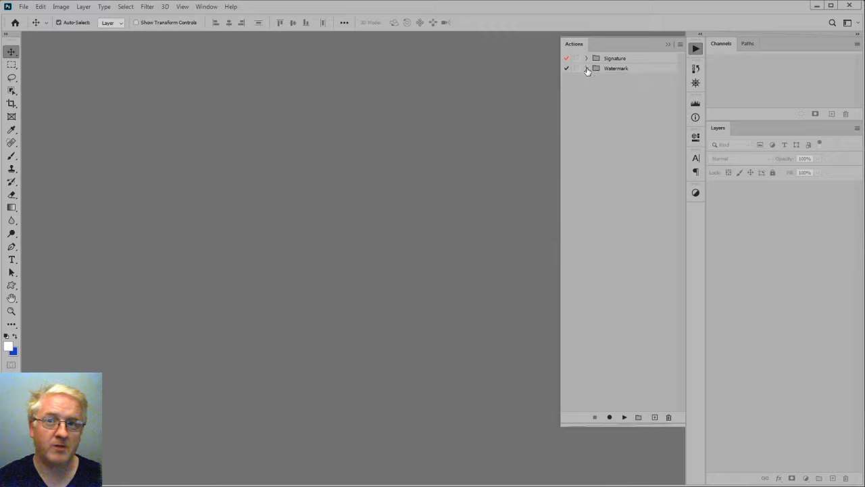
{"action": "left_click", "coordinate": [588, 70]}
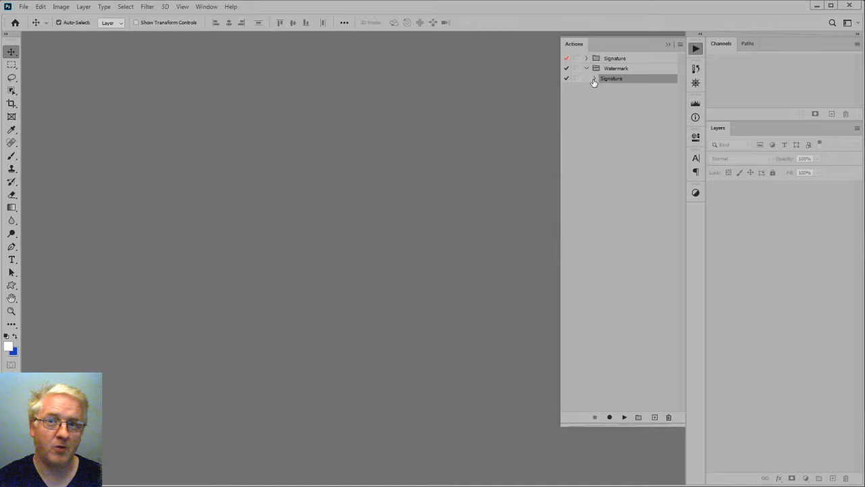
{"action": "left_click", "coordinate": [594, 80]}
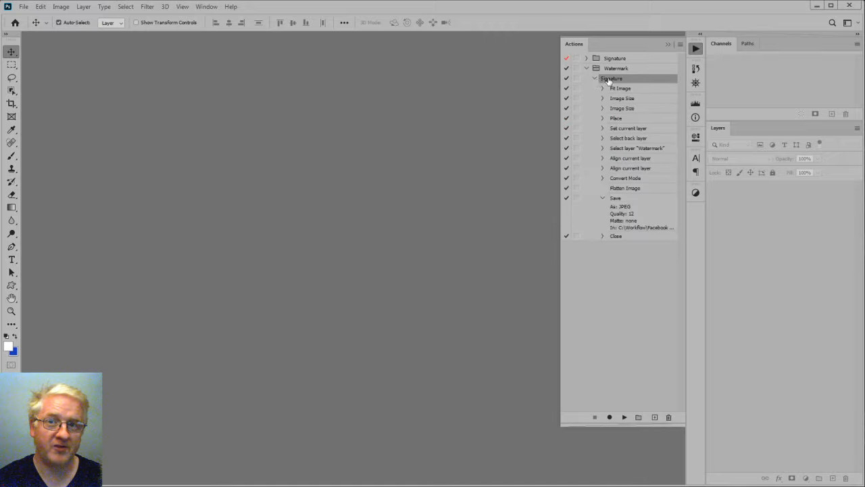
- Disable the Save and Close commands in the Signature action and collapse the Save details
{"action": "left_click", "coordinate": [566, 198]}
{"action": "left_click", "coordinate": [567, 235]}
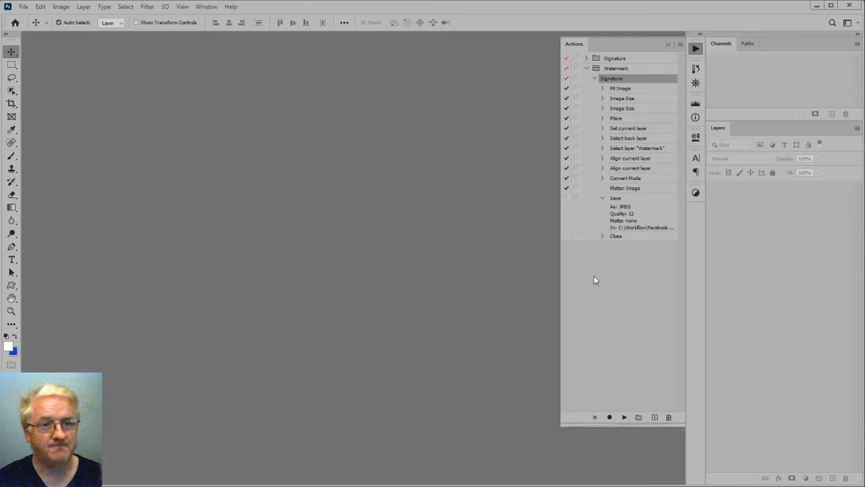
{"action": "left_click", "coordinate": [602, 198]}
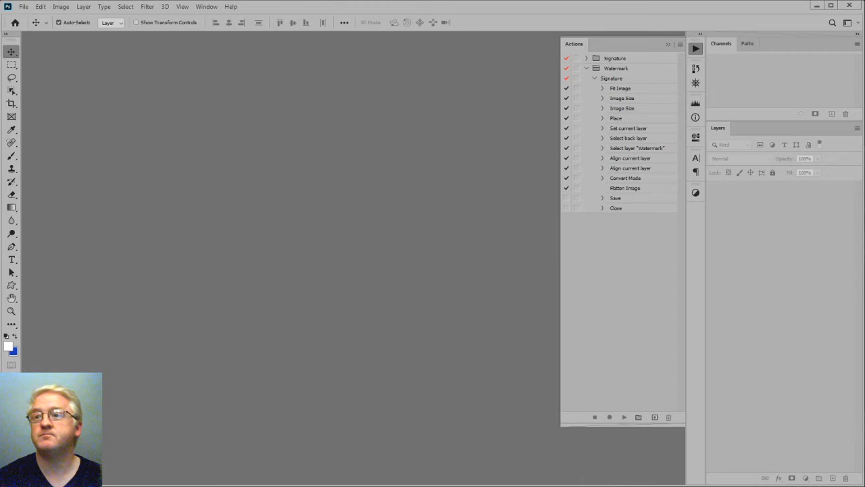
- Switch to Bridge, open _1290801.RW2 in Photoshop through Camera Raw without adjustments, and move its window nearer the canvas centre
{"action": "key", "text": "alt+Tab"}
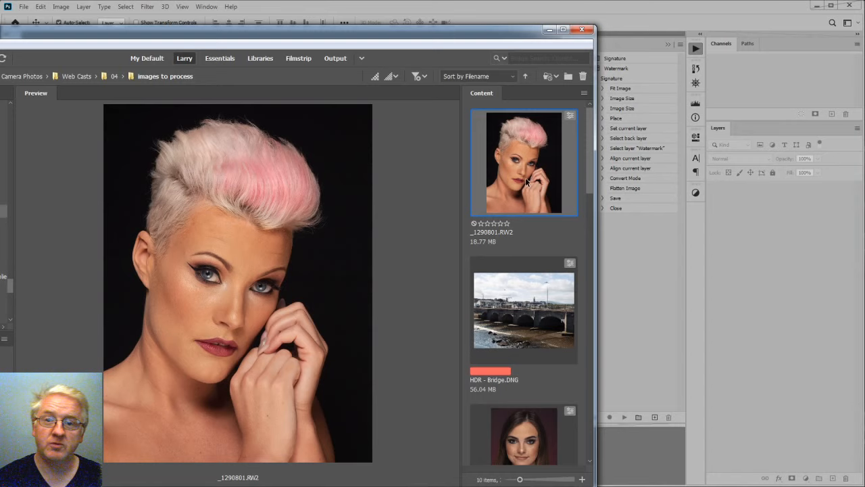
{"action": "left_click_drag", "start_coordinate": [526, 182], "coordinate": [628, 448]}
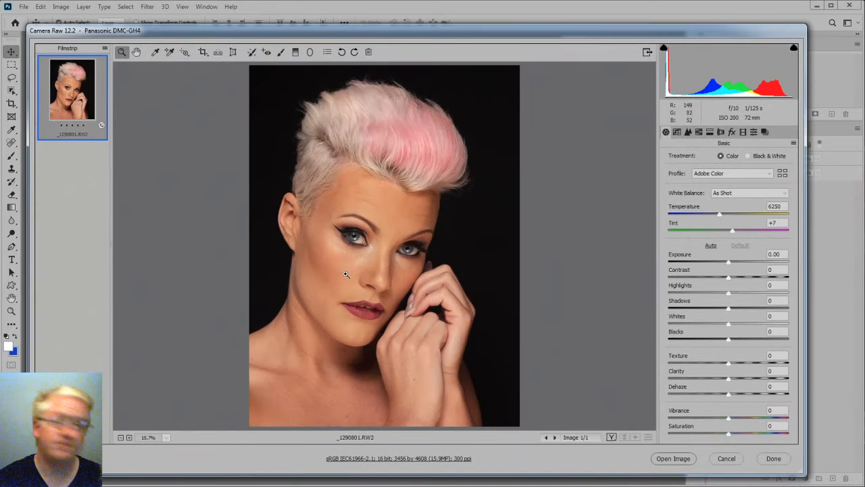
{"action": "left_click", "coordinate": [667, 457]}
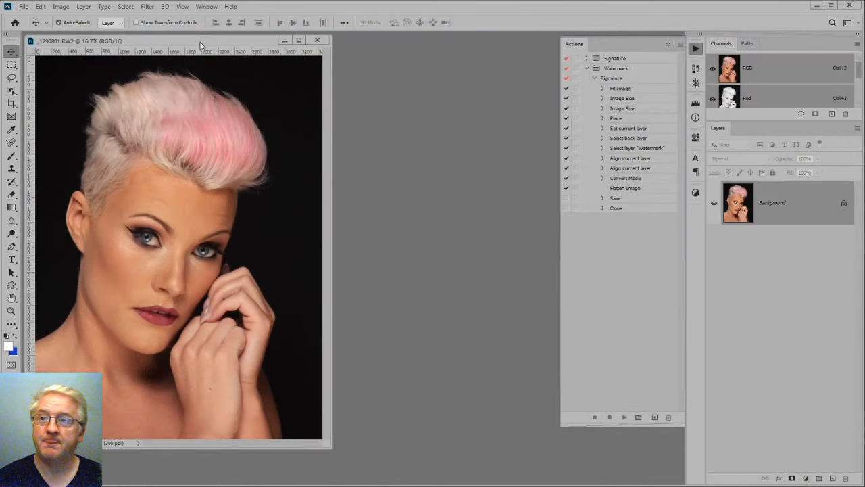
{"action": "left_click_drag", "start_coordinate": [203, 42], "coordinate": [294, 48]}
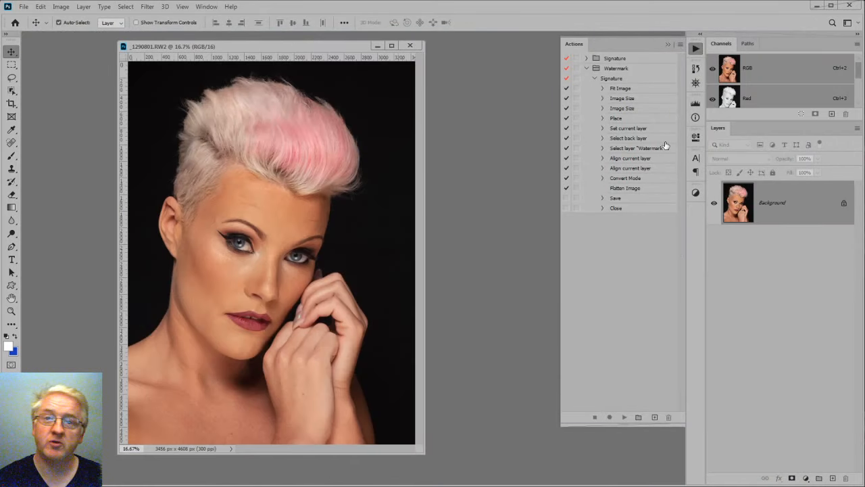
- Play the Signature action on the portrait, then enlarge its window and zoom to 33.33% to inspect the watermark
{"action": "left_click", "coordinate": [610, 79]}
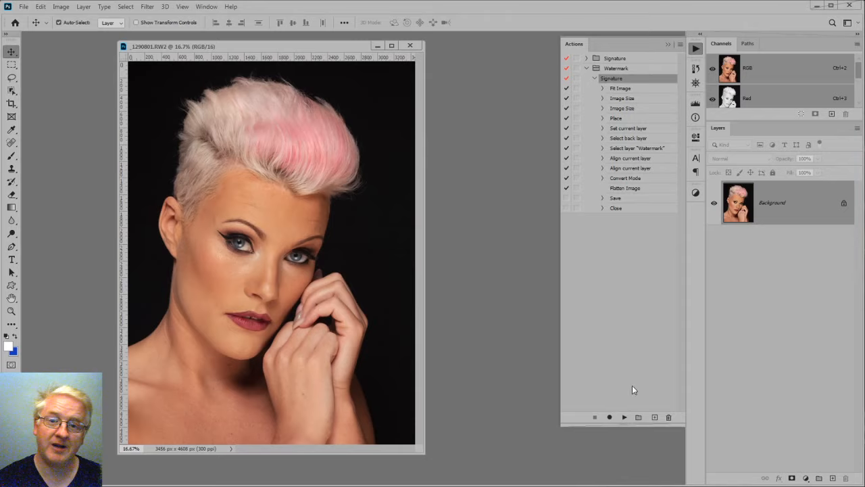
{"action": "left_click", "coordinate": [624, 417]}
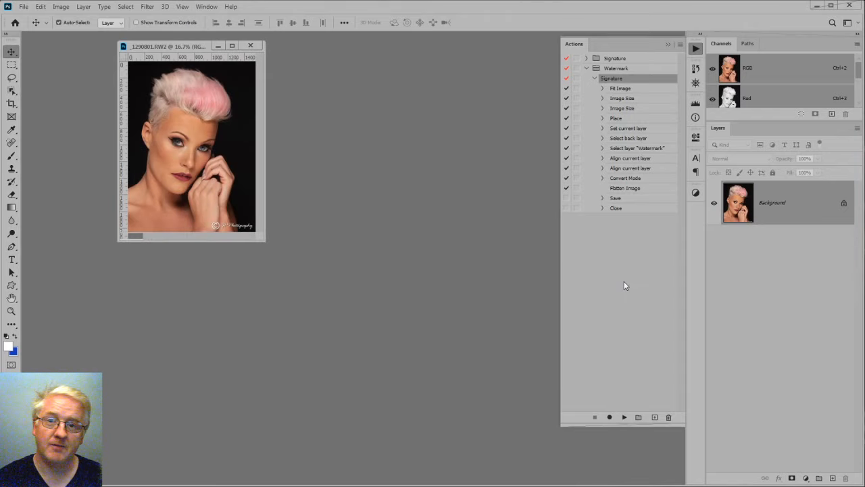
{"action": "left_click_drag", "start_coordinate": [255, 236], "coordinate": [510, 457]}
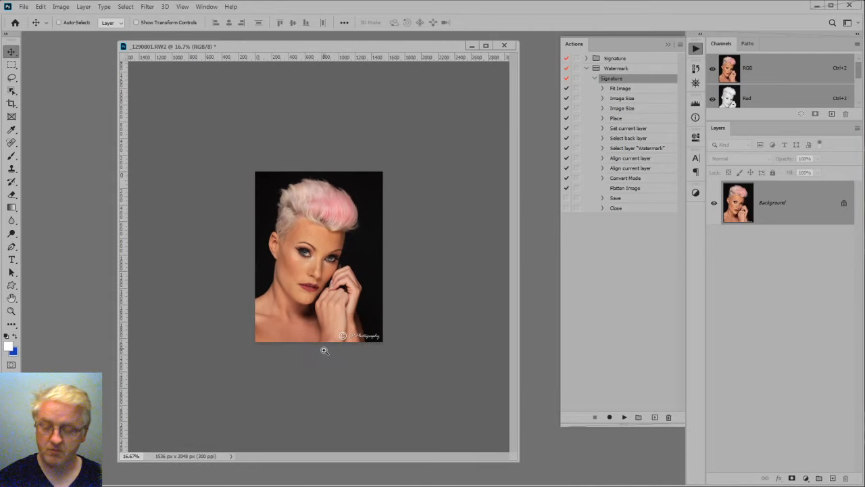
{"action": "key", "text": "ctrl+plus"}
{"action": "key", "text": "ctrl+plus"}
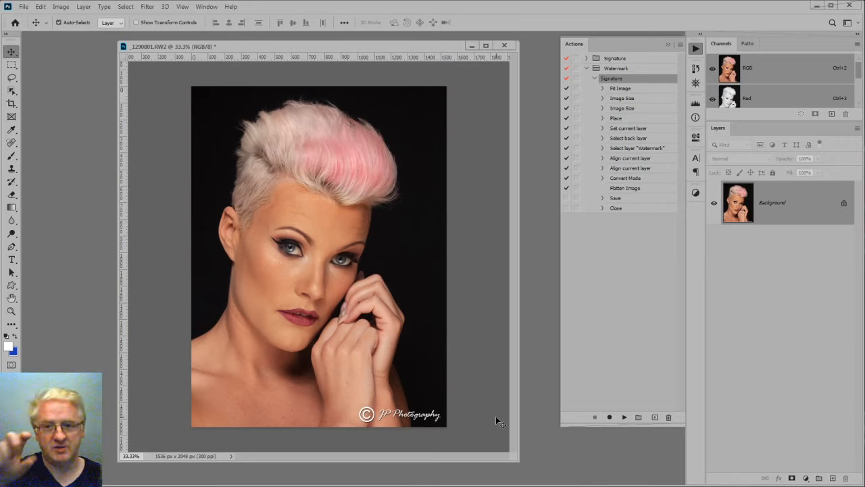
- Undo the Flatten Image command, open the Watermark smart object's contents and move the Signature.psd window over the portrait
{"action": "left_click", "coordinate": [41, 7]}
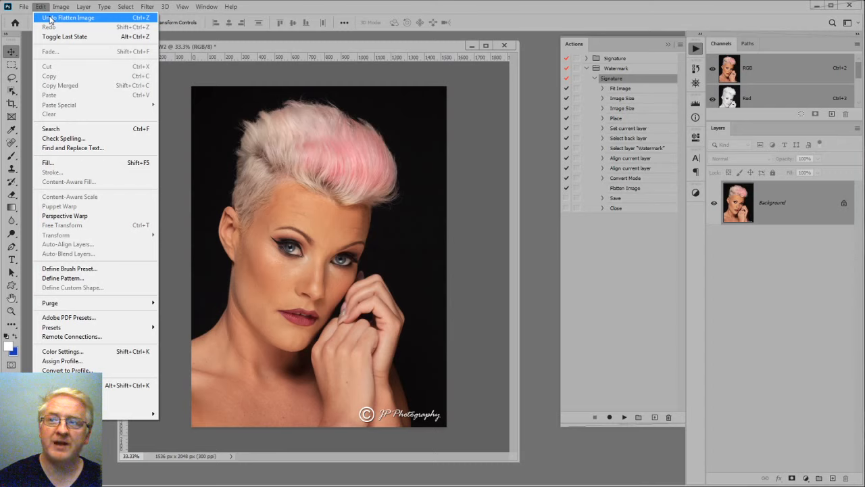
{"action": "left_click", "coordinate": [50, 19]}
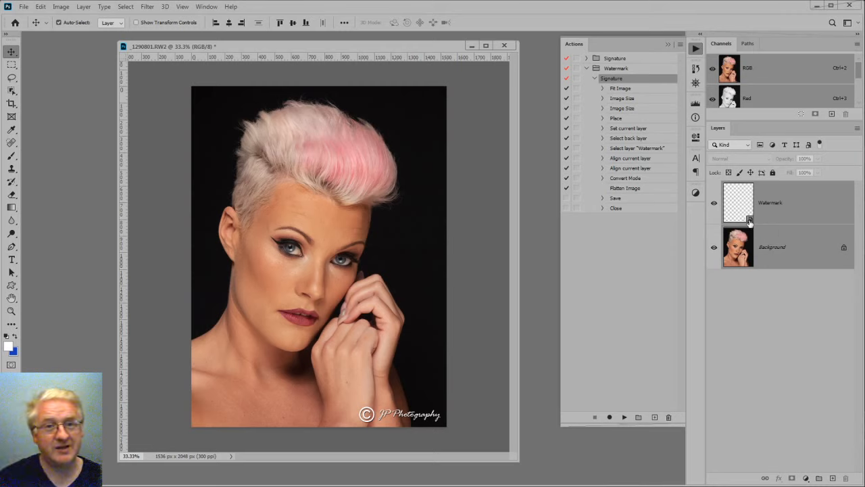
{"action": "double_click", "coordinate": [749, 221]}
{"action": "mouse_move", "coordinate": [224, 52]}
{"action": "left_mouse_down"}
{"action": "mouse_move", "coordinate": [294, 115]}
{"action": "mouse_move", "coordinate": [453, 172]}
{"action": "left_mouse_up"}
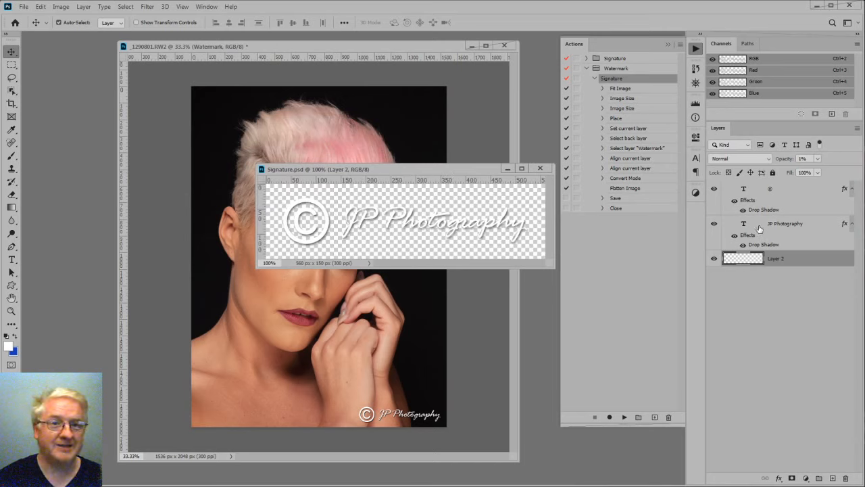
- Toggle the drop shadow effects of both Signature.psd text layers off and back on, and close the file without saving
{"action": "left_click", "coordinate": [735, 236]}
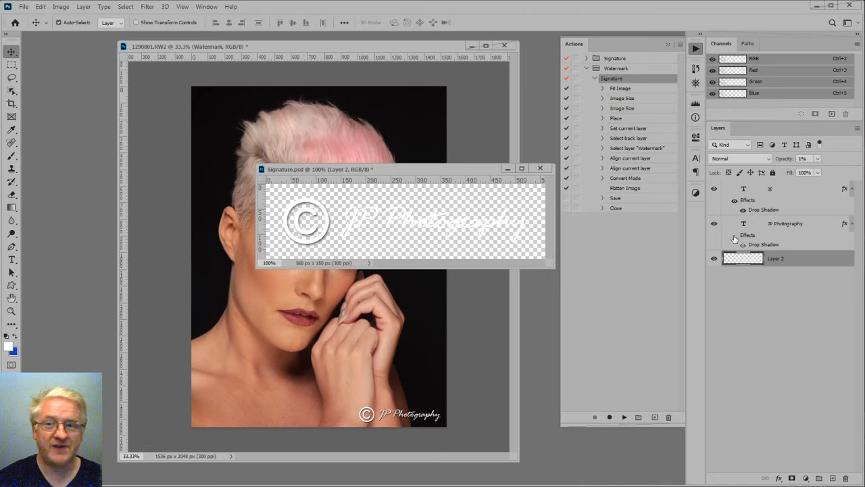
{"action": "left_click", "coordinate": [735, 235]}
{"action": "left_click", "coordinate": [735, 201]}
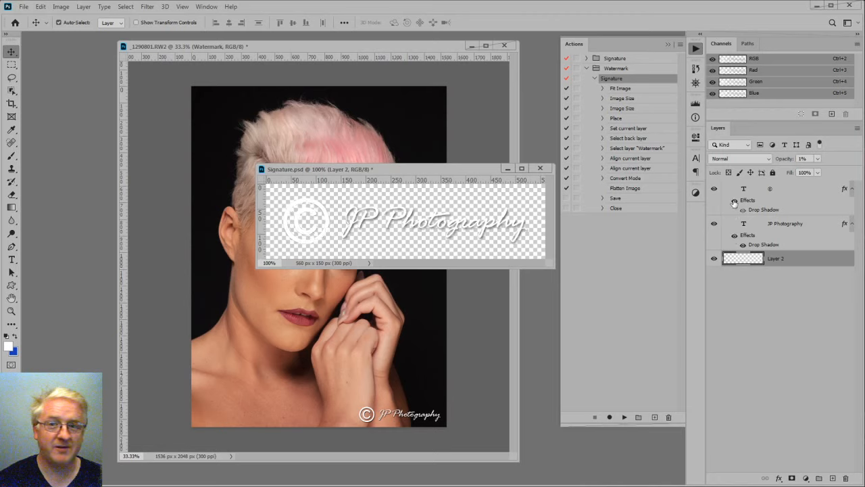
{"action": "left_click", "coordinate": [735, 202]}
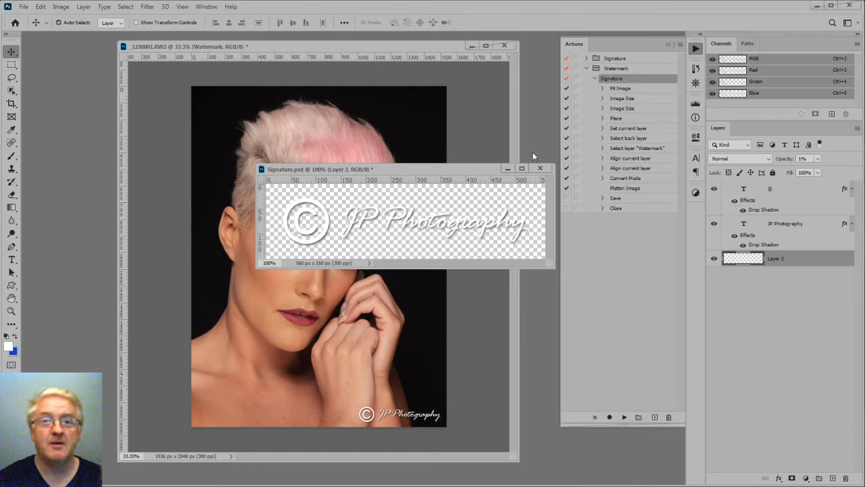
{"action": "left_click", "coordinate": [541, 169]}
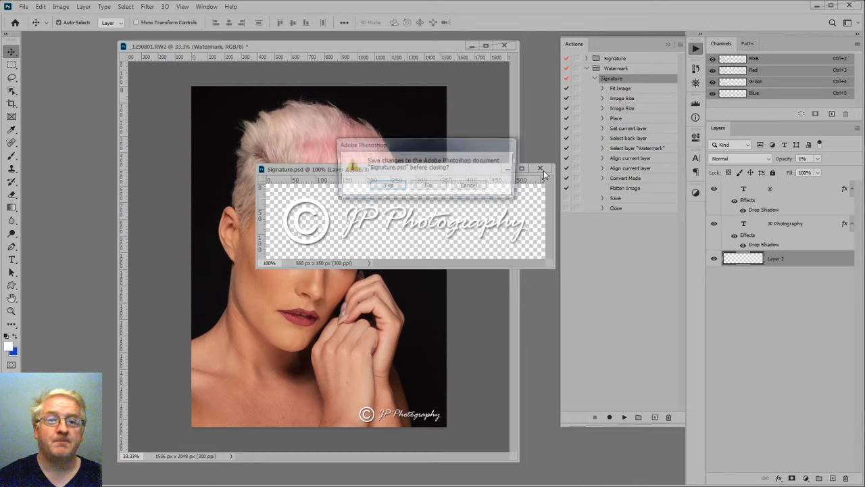
{"action": "left_click", "coordinate": [426, 187]}
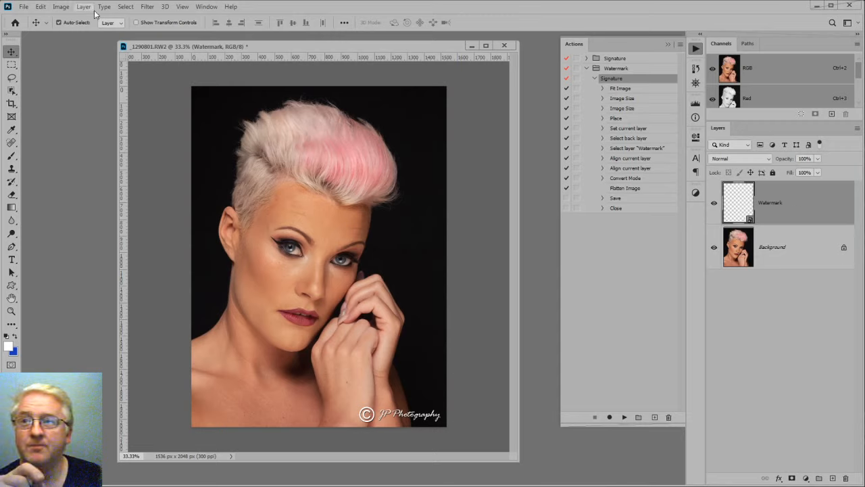
- Apply the Invert adjustment to the Watermark layer and inspect the inverted watermark up close
{"action": "left_click", "coordinate": [61, 7]}
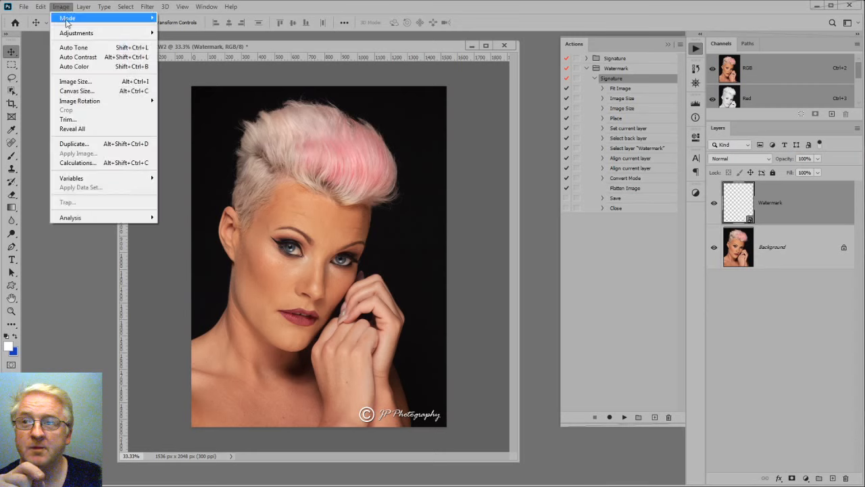
{"action": "mouse_move", "coordinate": [67, 34]}
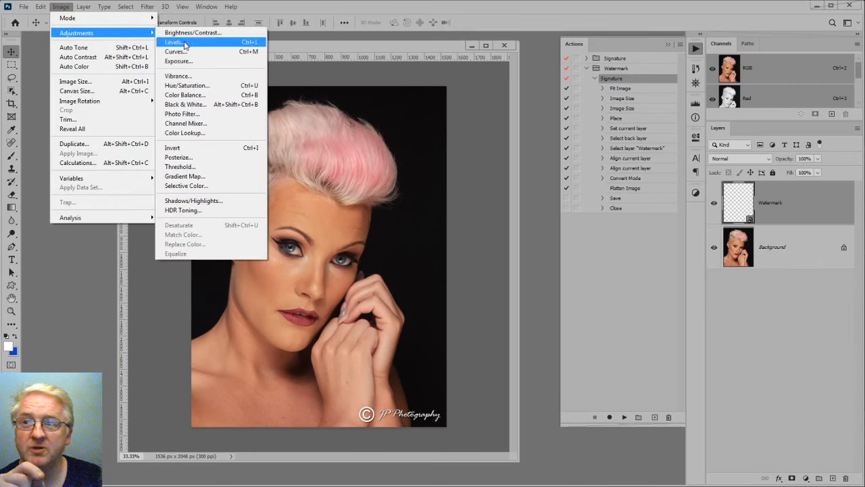
{"action": "left_click", "coordinate": [190, 148]}
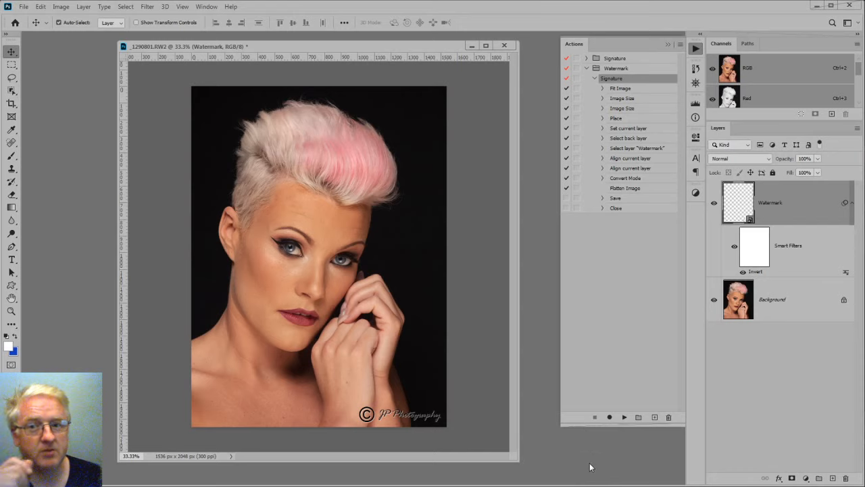
{"action": "left_click", "coordinate": [452, 438]}
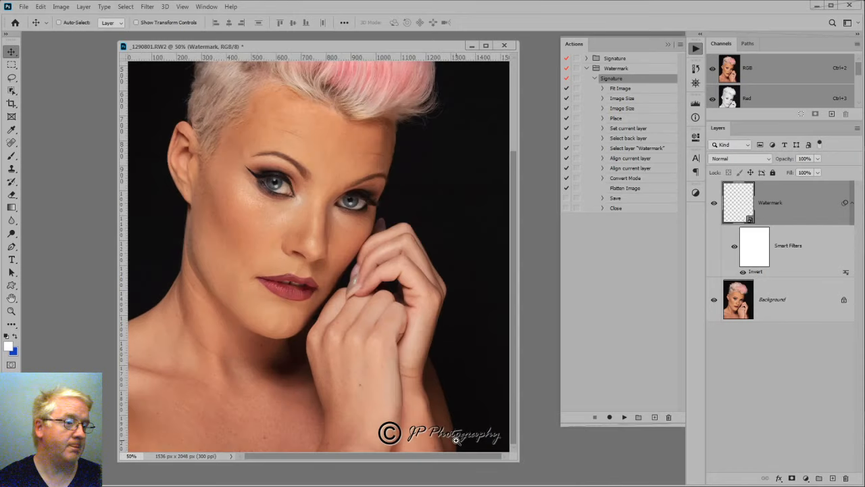
{"action": "left_click", "coordinate": [456, 439]}
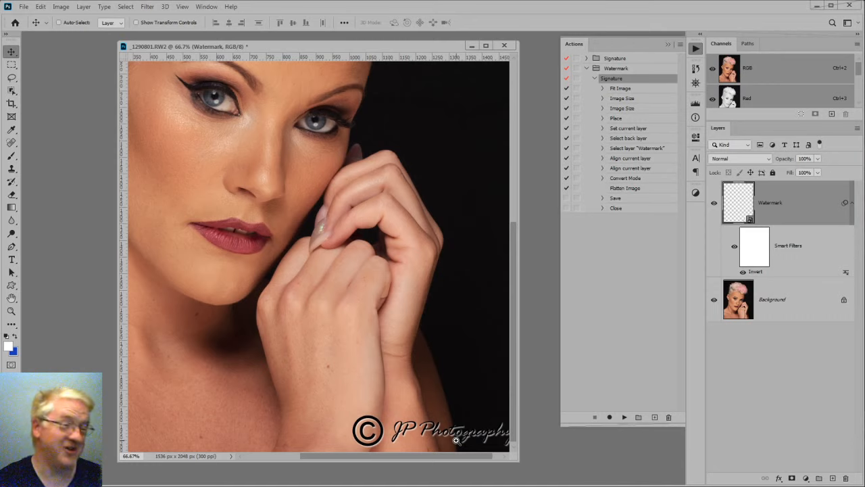
{"action": "left_click_drag", "start_coordinate": [398, 380], "coordinate": [341, 427]}
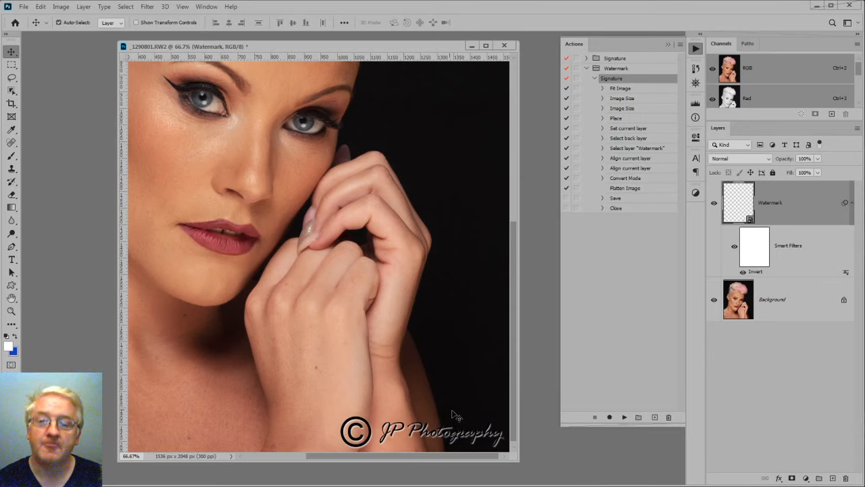
{"action": "left_click_drag", "start_coordinate": [314, 307], "coordinate": [308, 302]}
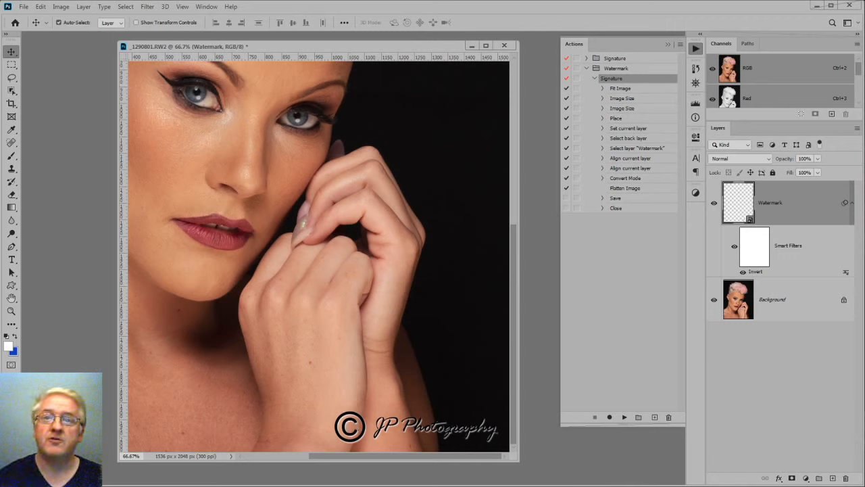
- Revert _1290801.RW2 to its originally opened state
{"action": "left_click", "coordinate": [24, 7]}
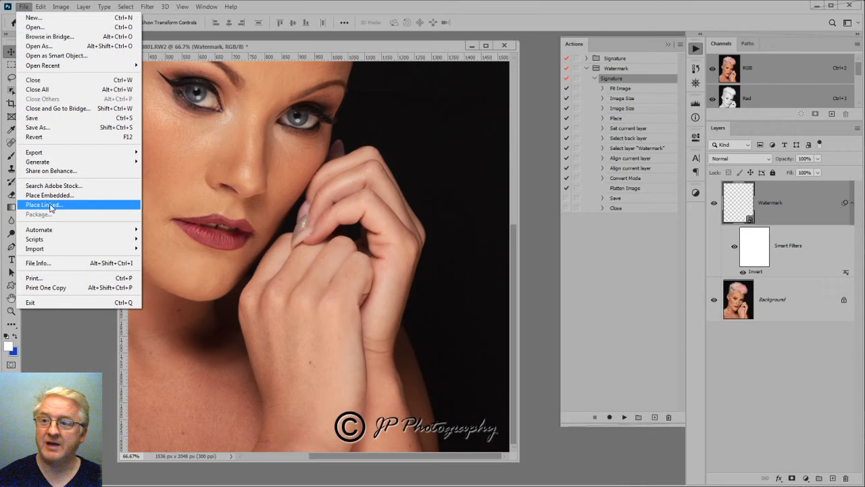
{"action": "left_click", "coordinate": [32, 138]}
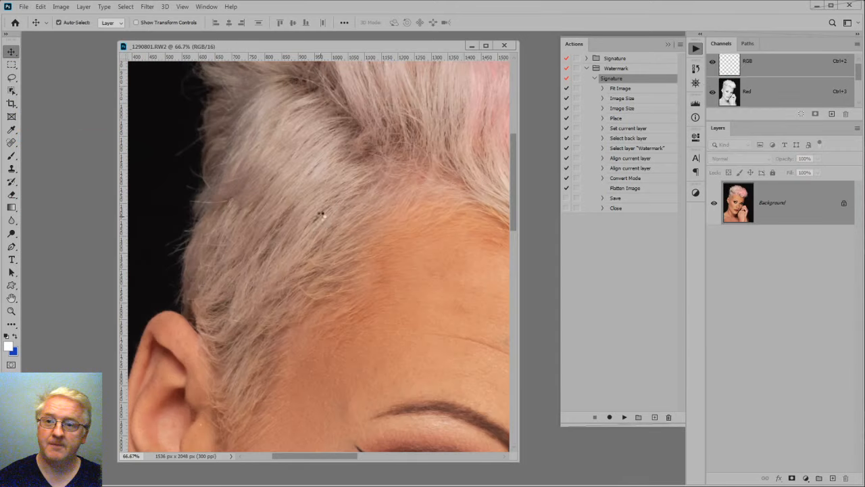
{"action": "scroll", "coordinate": [338, 248], "scroll_direction": "down", "scroll_amount": 2}
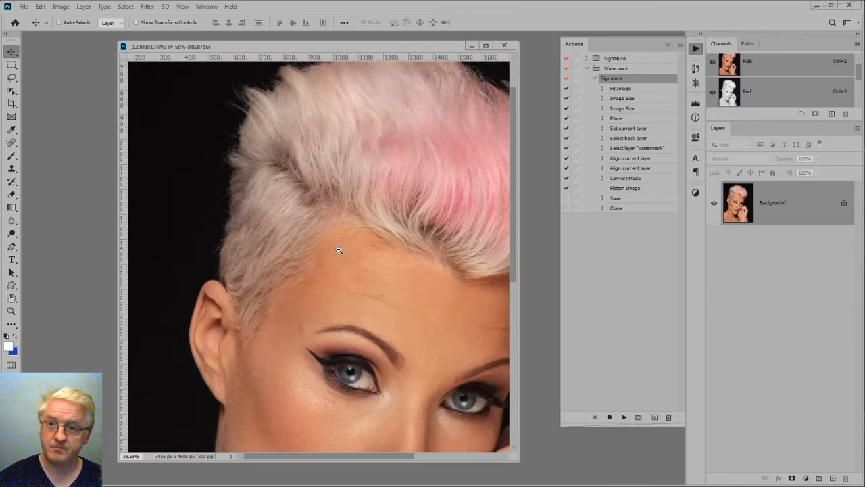
{"action": "scroll", "coordinate": [339, 250], "scroll_direction": "down", "scroll_amount": 1}
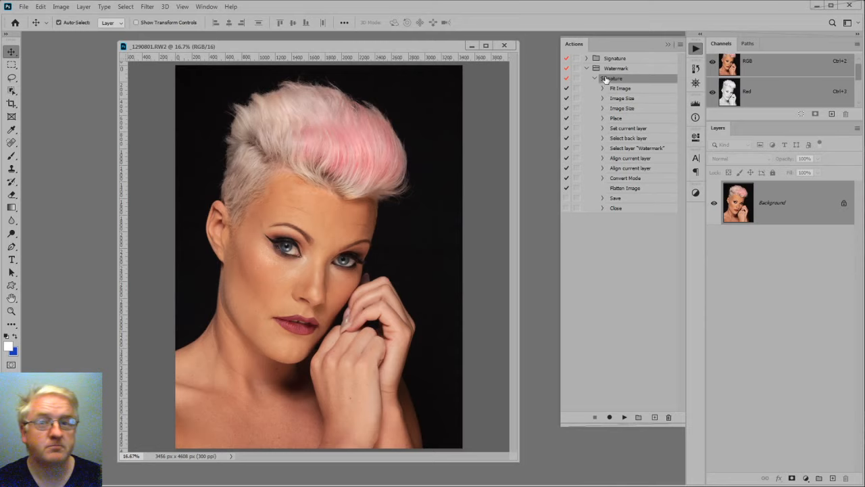
- Show the actions in Button Mode and return to the regular action list
{"action": "left_click", "coordinate": [680, 45]}
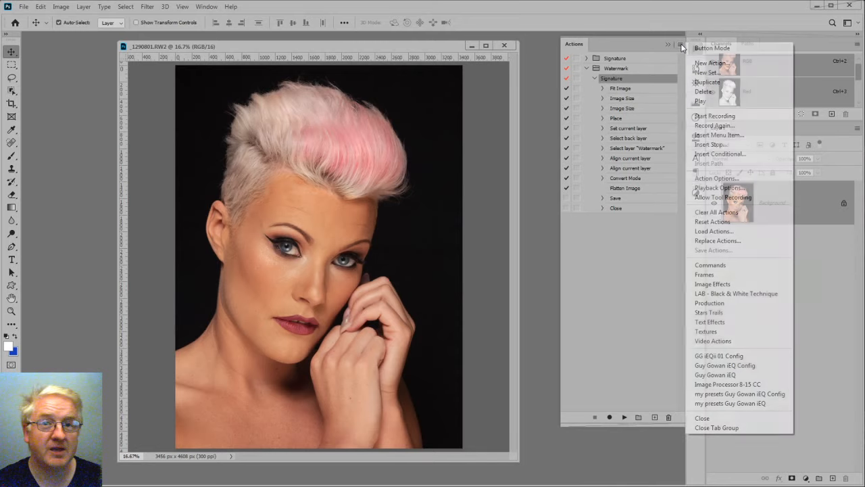
{"action": "left_click", "coordinate": [703, 49]}
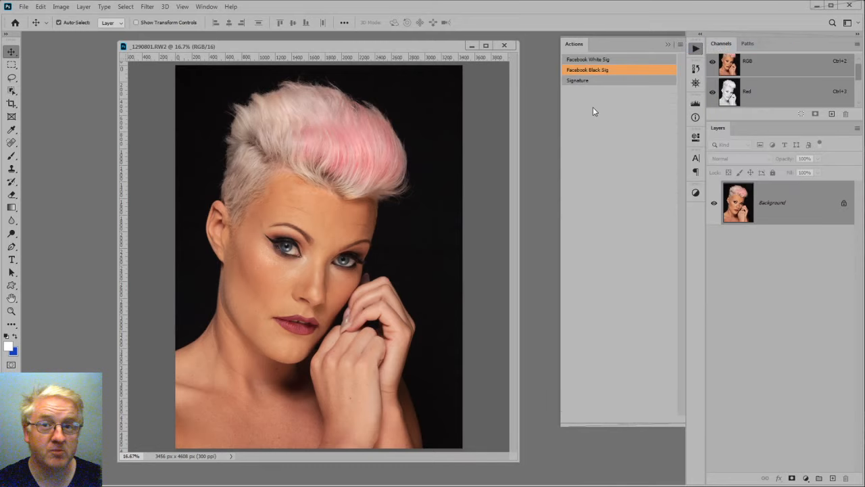
{"action": "left_click", "coordinate": [680, 45]}
{"action": "left_click", "coordinate": [701, 47]}
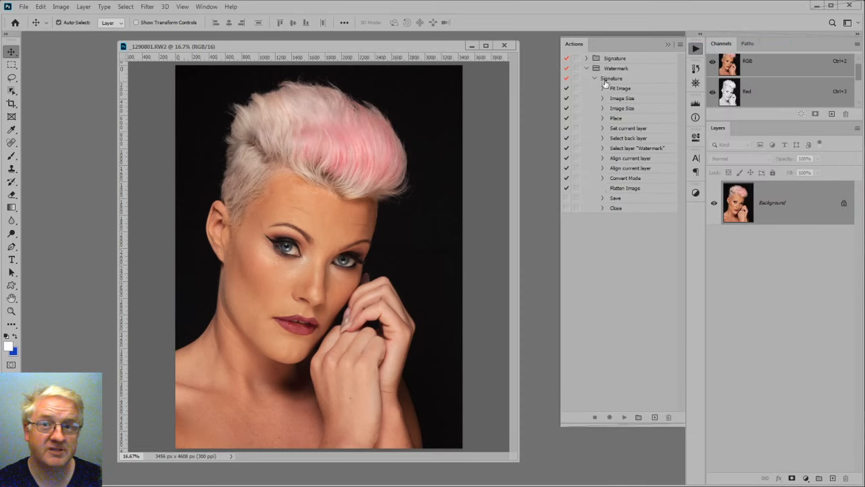
- Duplicate the Signature action in the Watermark set and rename the copy Signature Invert
{"action": "left_click", "coordinate": [616, 69]}
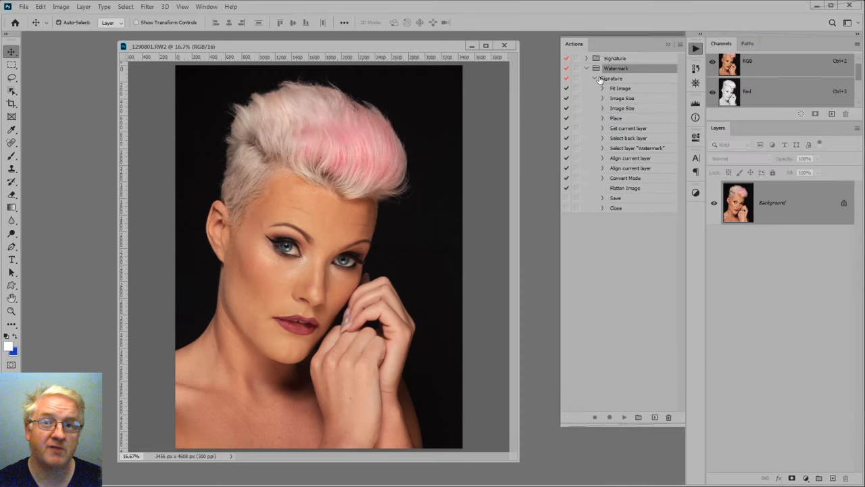
{"action": "left_click", "coordinate": [602, 79]}
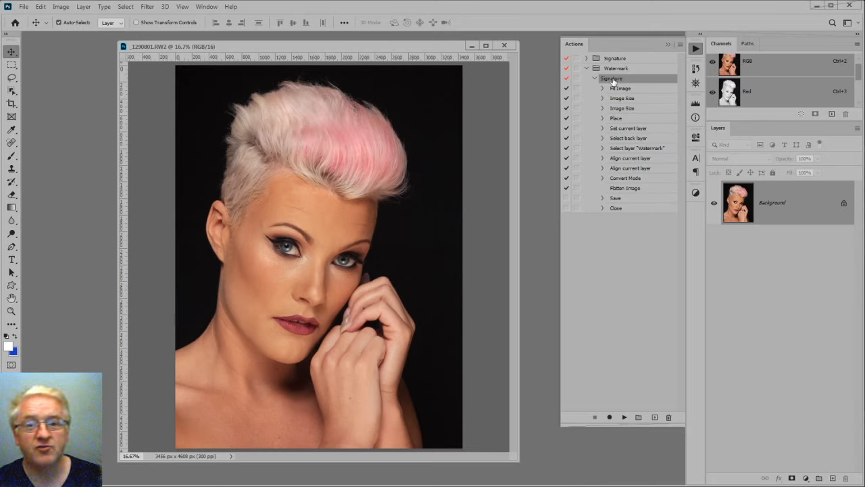
{"action": "left_click_drag", "start_coordinate": [614, 80], "coordinate": [654, 418]}
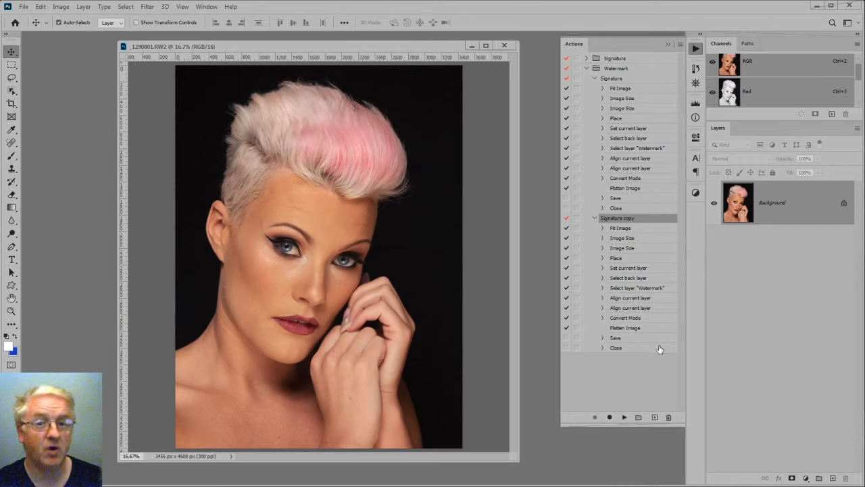
{"action": "double_click", "coordinate": [618, 219]}
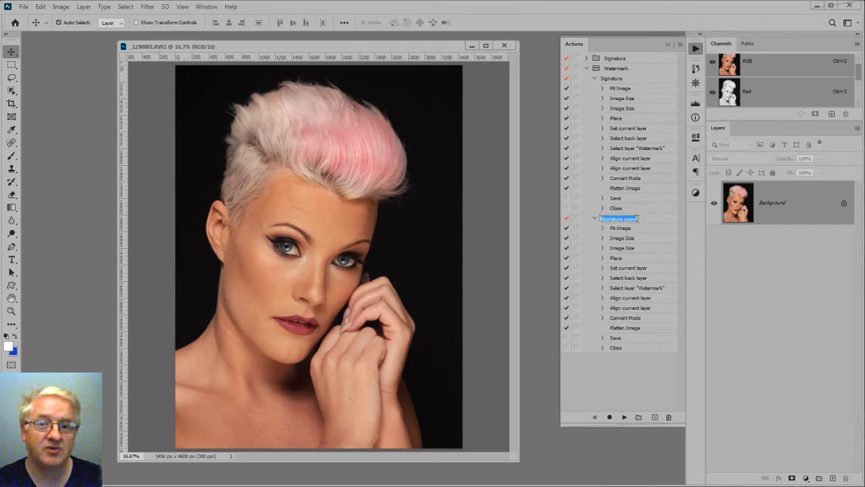
{"action": "key", "text": "BackSpace"}
{"action": "key", "text": "BackSpace"}
{"action": "key", "text": "BackSpace"}
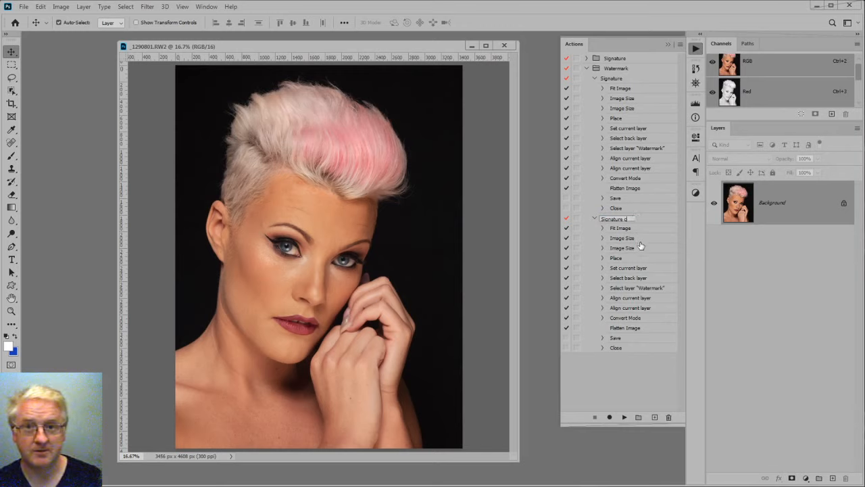
{"action": "type", "text": "Invert"}
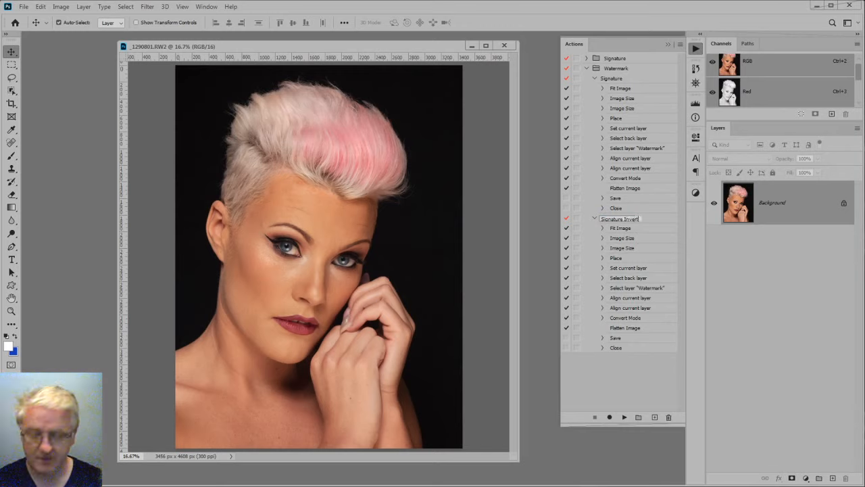
{"action": "key", "text": "Return"}
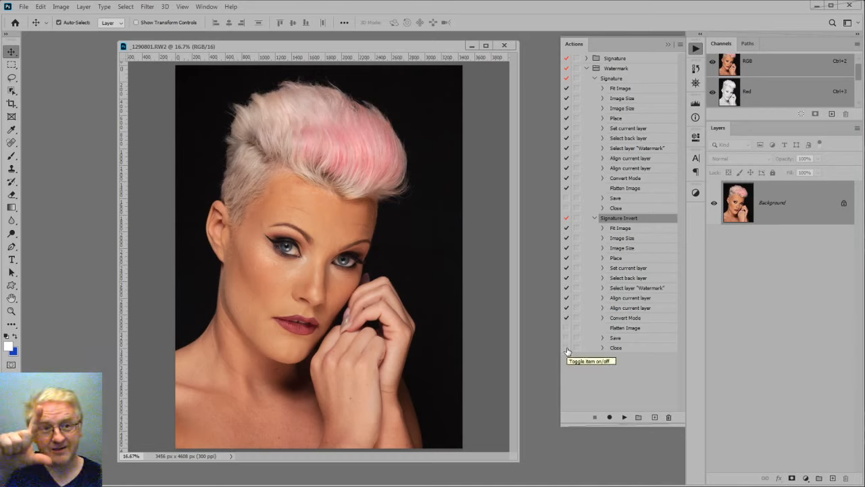
- Play the Signature Invert action on the portrait with its Flatten Image command disabled
{"action": "left_click", "coordinate": [624, 417]}
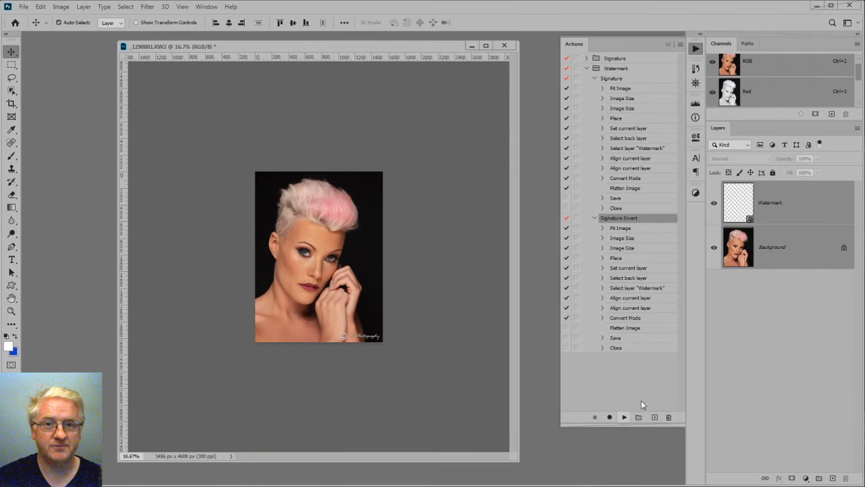
{"action": "left_click", "coordinate": [376, 367], "text": "ctrl"}
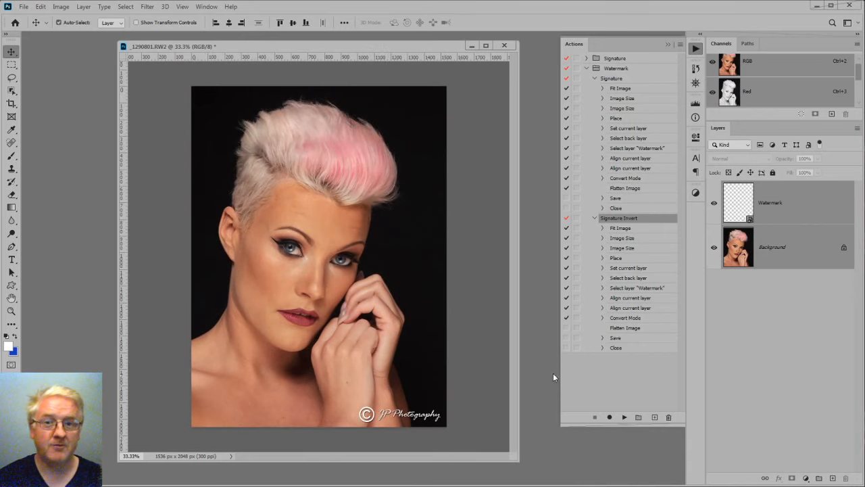
- Record selecting the Watermark layer and applying Invert after the Convert Mode command in Signature Invert, and stop recording
{"action": "left_click", "coordinate": [621, 318]}
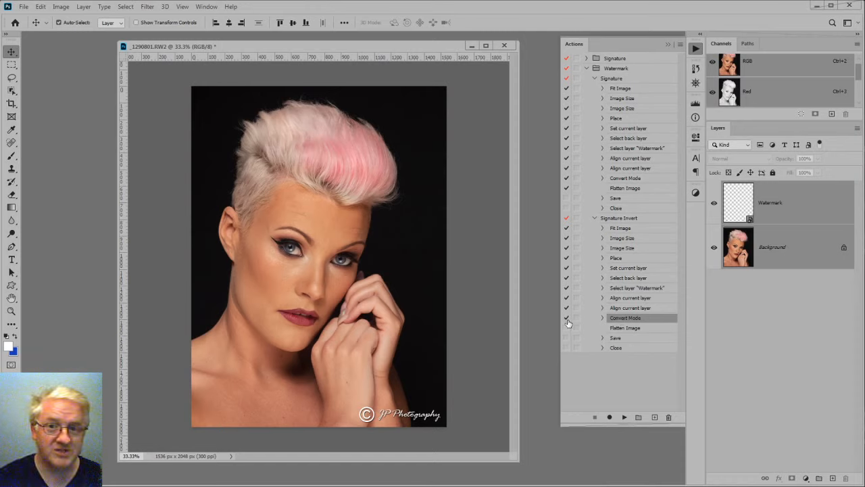
{"action": "left_click", "coordinate": [609, 418]}
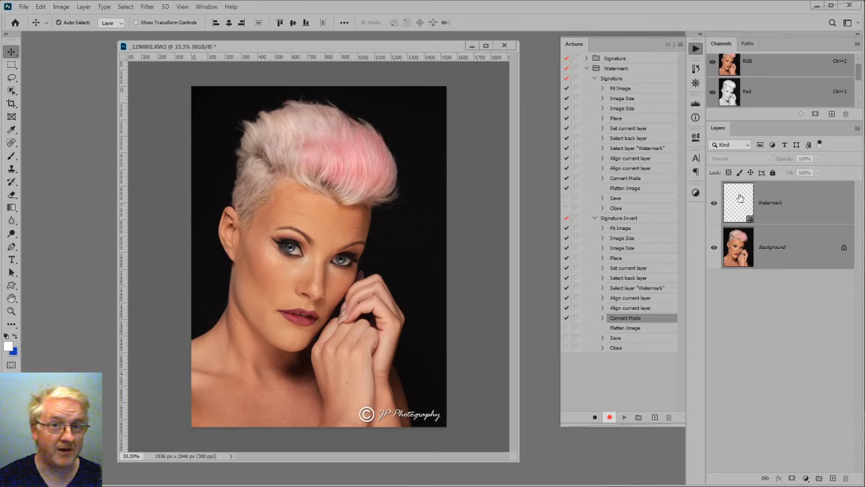
{"action": "left_click", "coordinate": [818, 202]}
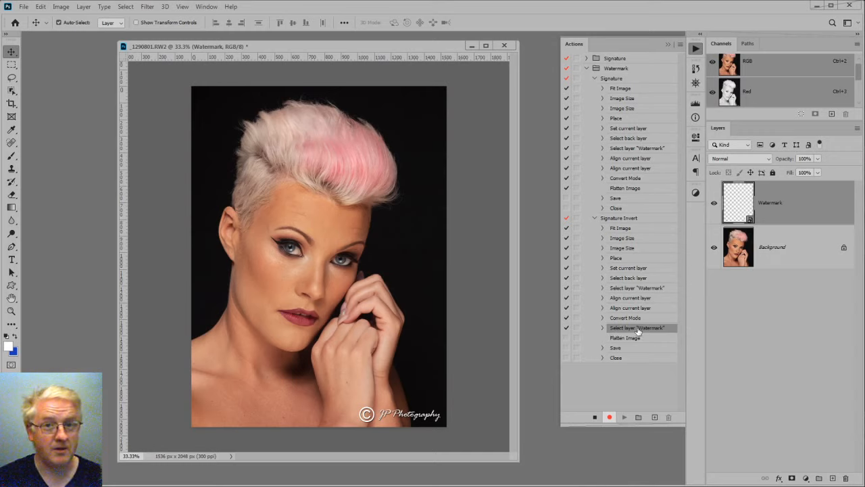
{"action": "left_click", "coordinate": [68, 8]}
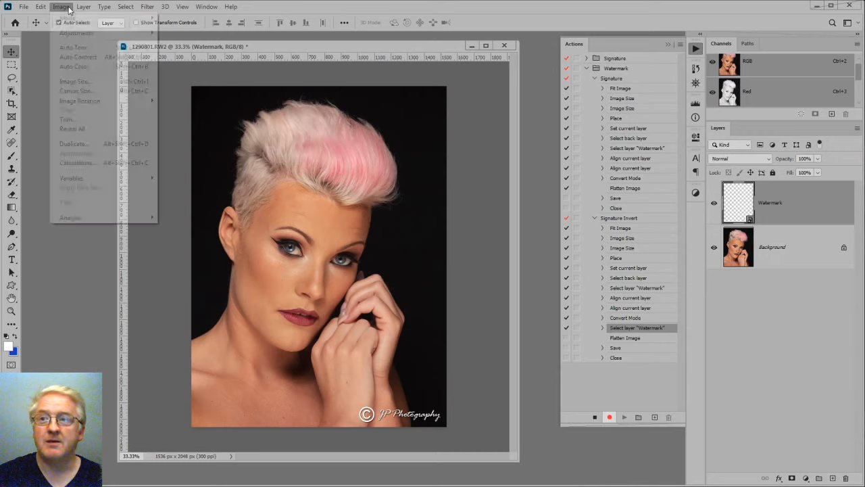
{"action": "mouse_move", "coordinate": [76, 38]}
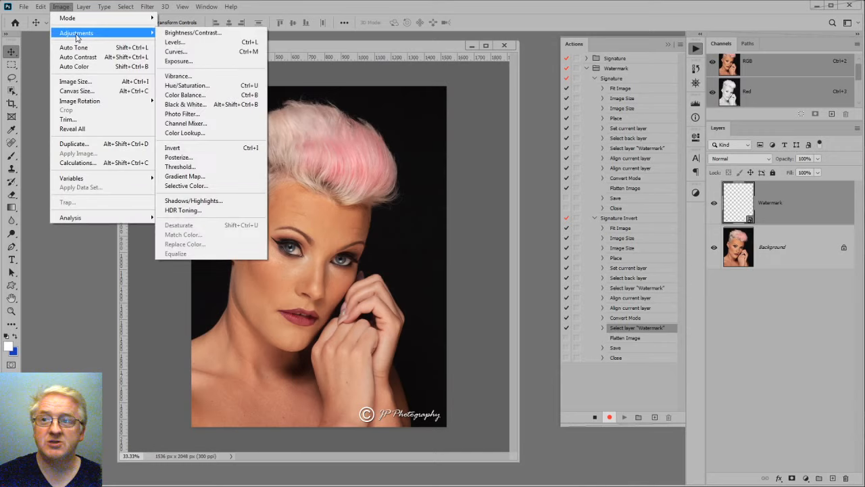
{"action": "left_click", "coordinate": [185, 148]}
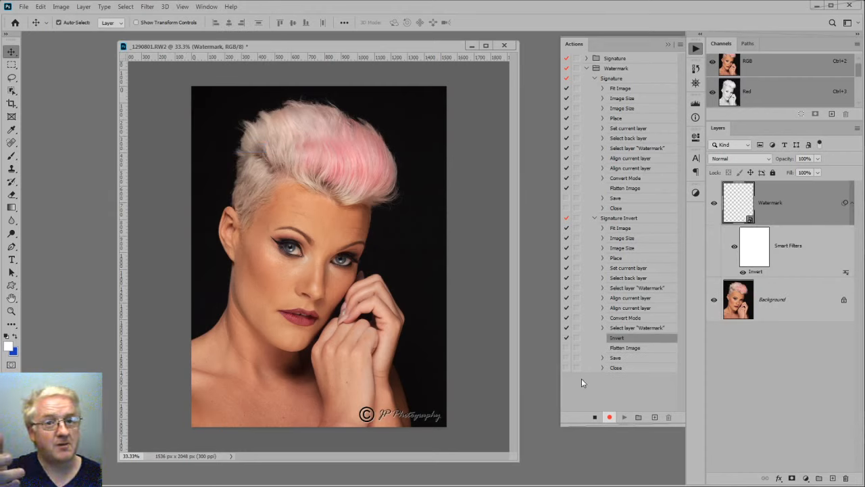
{"action": "left_click", "coordinate": [593, 418]}
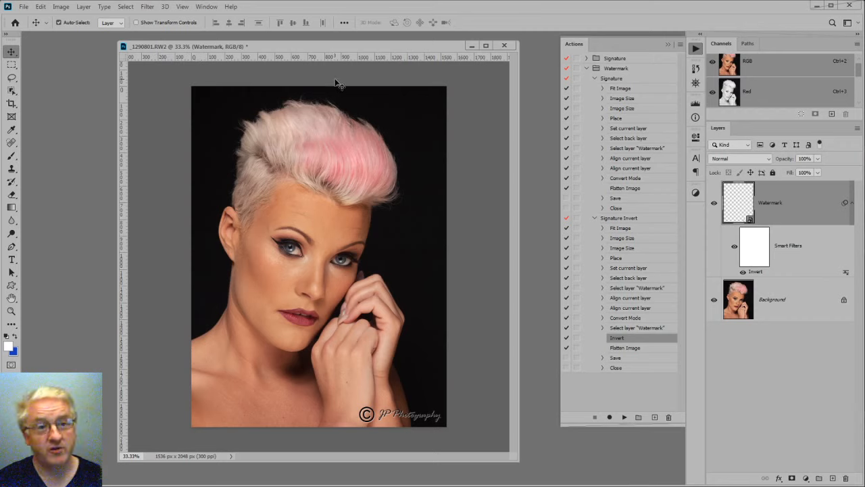
- Revert the portrait to its unprocessed state and fit the whole image in view
{"action": "left_click", "coordinate": [23, 6]}
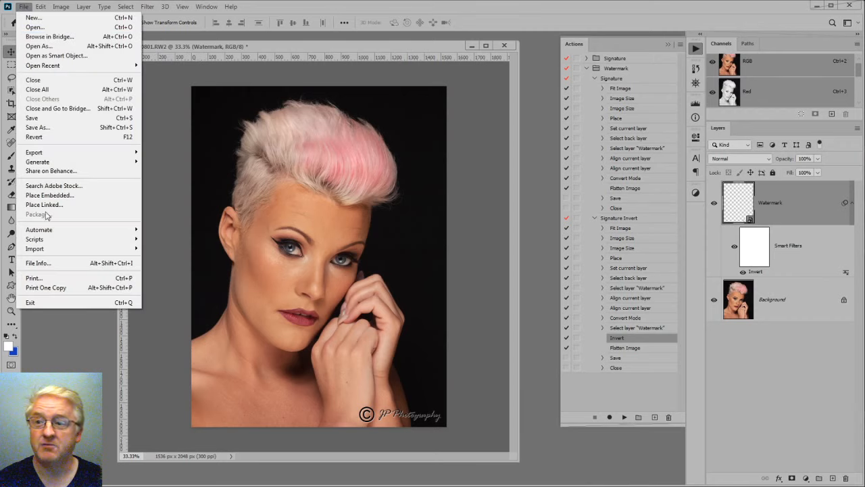
{"action": "key", "text": "Escape"}
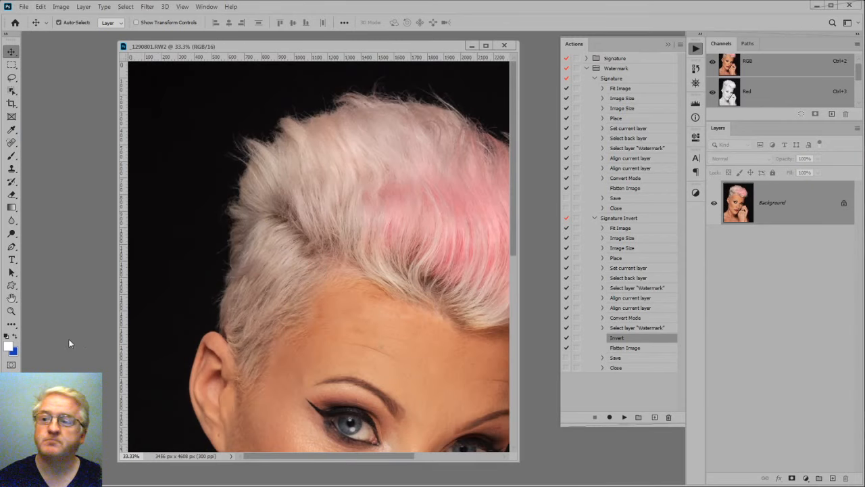
{"action": "double_click", "coordinate": [12, 299]}
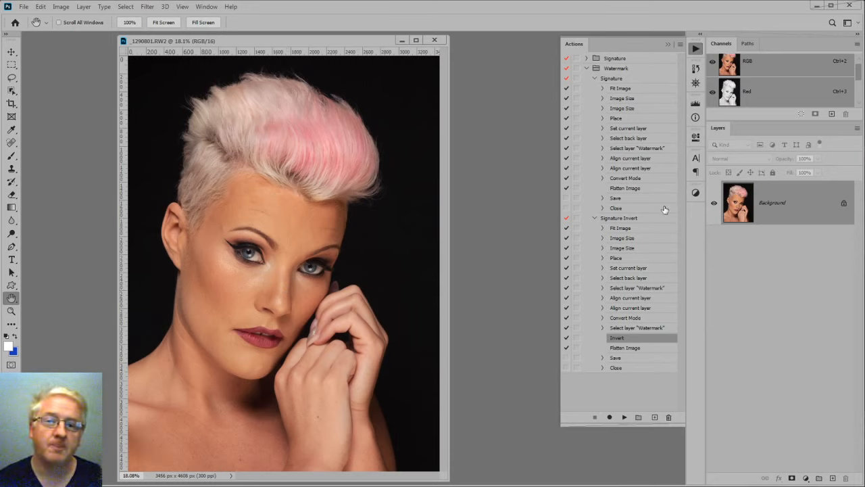
- Play the Signature Invert action on the reverted portrait and inspect the inverted watermark in an enlarged image window
{"action": "left_click", "coordinate": [612, 219]}
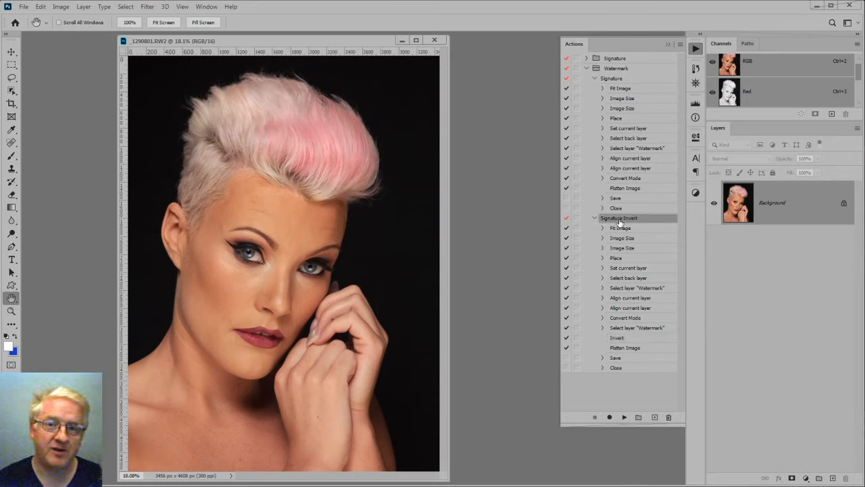
{"action": "left_click", "coordinate": [624, 417]}
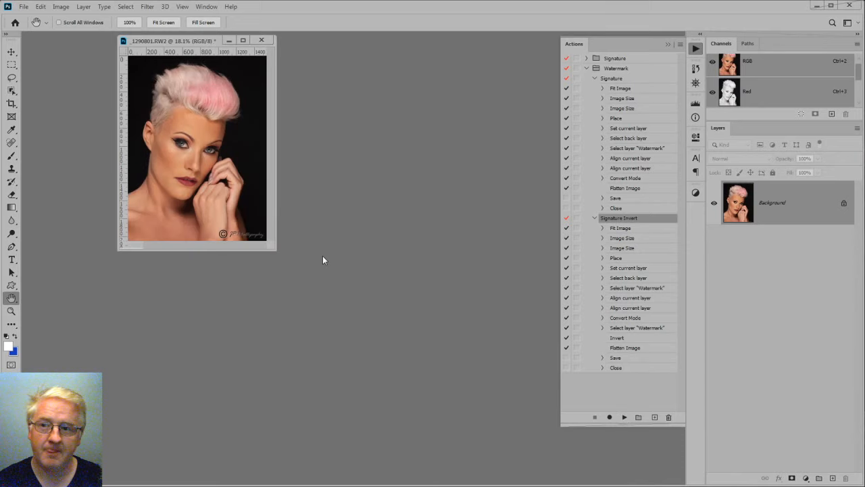
{"action": "left_click_drag", "start_coordinate": [274, 249], "coordinate": [499, 485]}
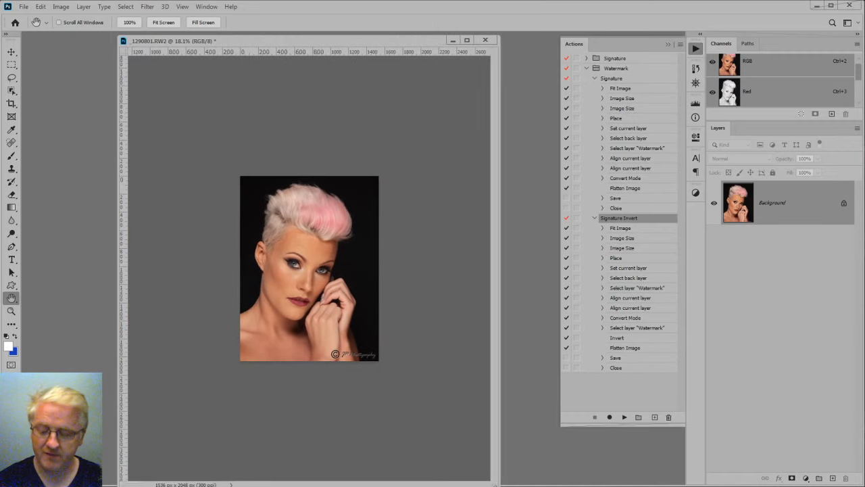
{"action": "left_click", "coordinate": [378, 376]}
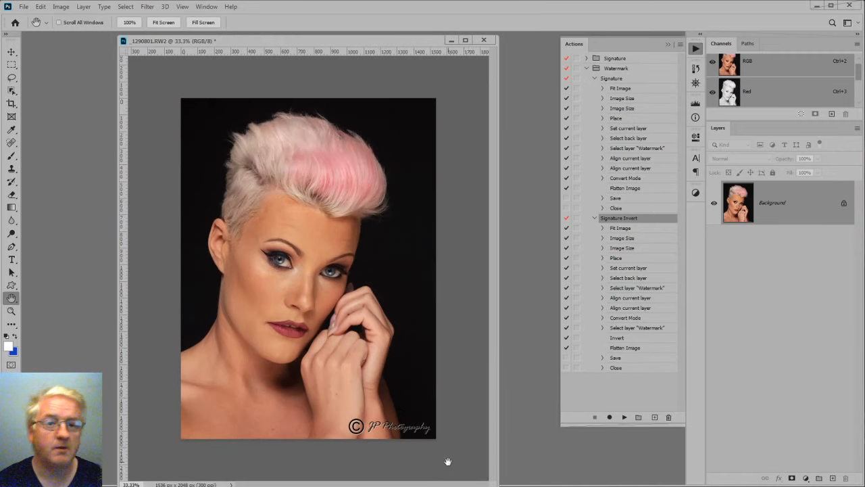
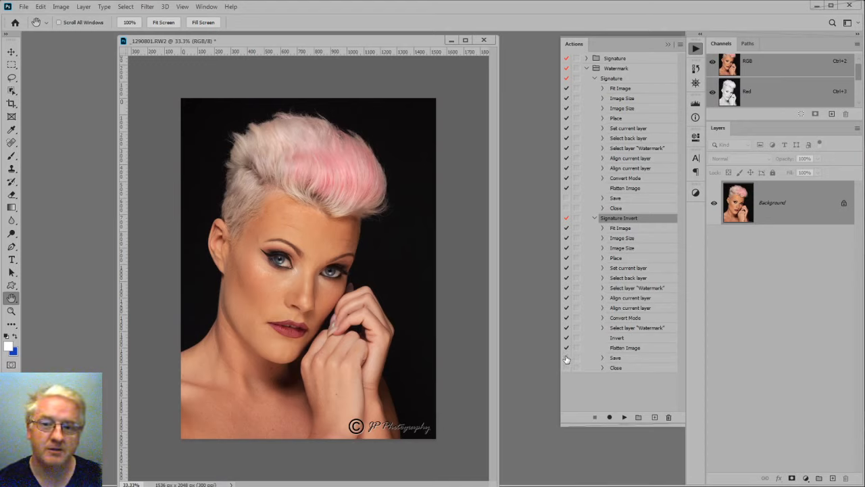
- Enable the Save and Close commands in both Watermark actions and close the portrait without saving
{"action": "left_click", "coordinate": [565, 198]}
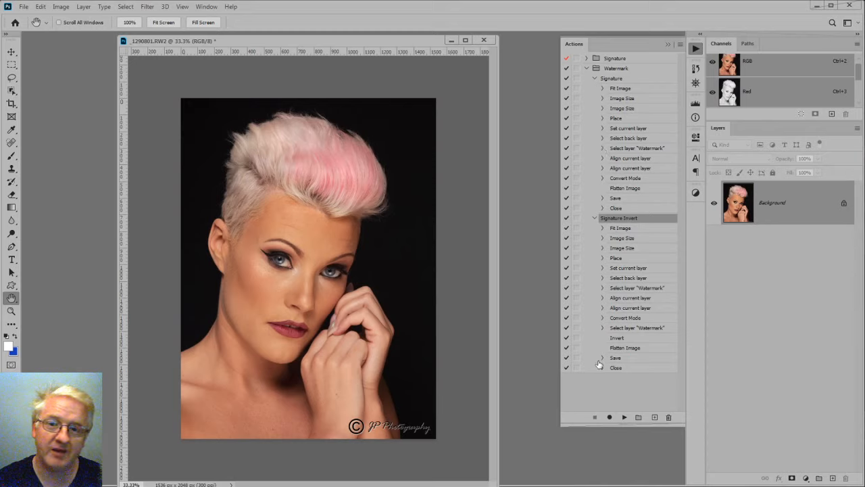
{"action": "left_click", "coordinate": [484, 40]}
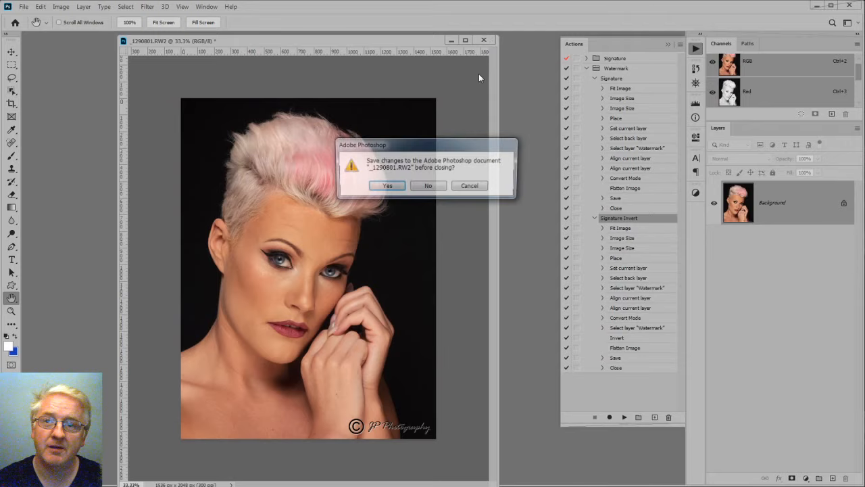
{"action": "left_click", "coordinate": [440, 187]}
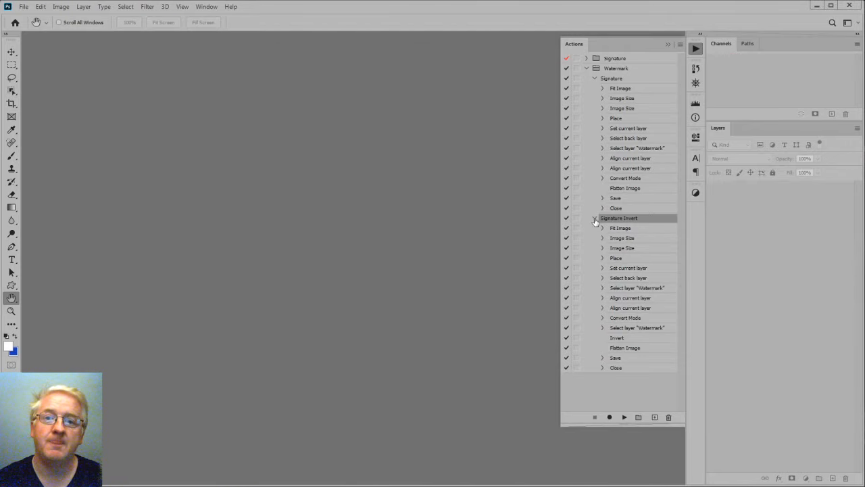
- Collapse the Signature Invert and Signature actions in the Watermark set and select the Signature action
{"action": "left_click", "coordinate": [594, 219]}
{"action": "left_click", "coordinate": [595, 79]}
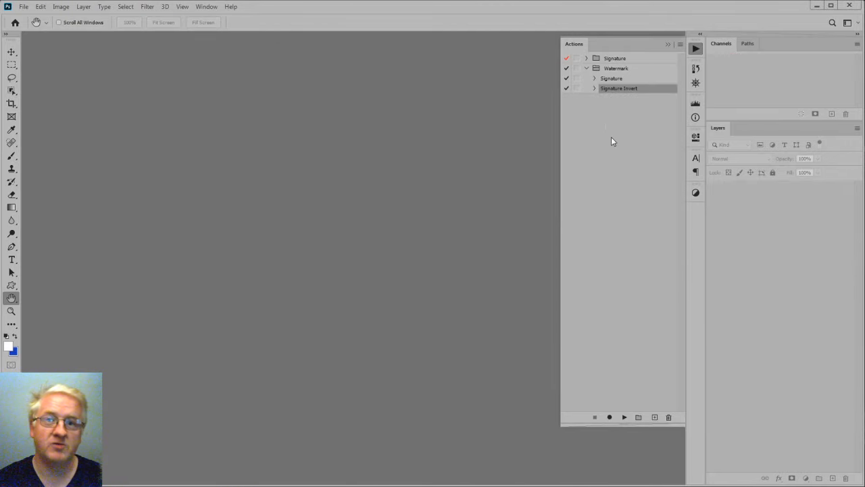
{"action": "left_click", "coordinate": [609, 80]}
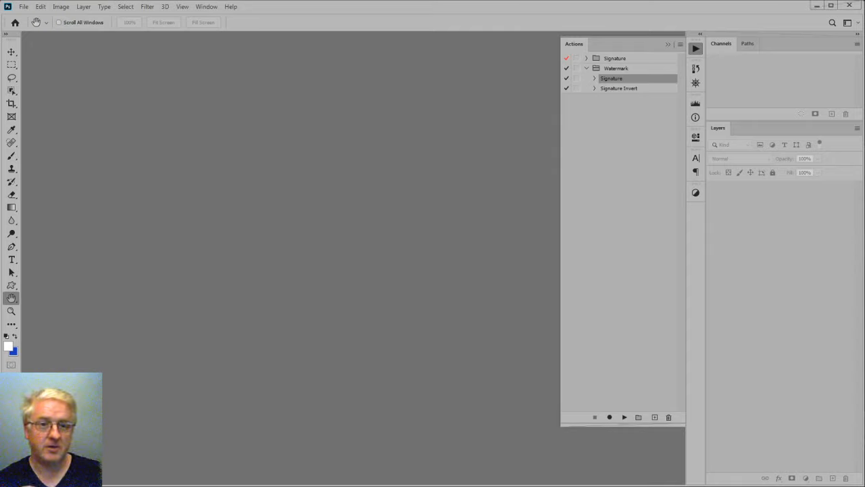
- Narrow the Photoshop window to show the droplet on the desktop, and widen the window again
{"action": "left_click_drag", "start_coordinate": [860, 382], "coordinate": [830, 339]}
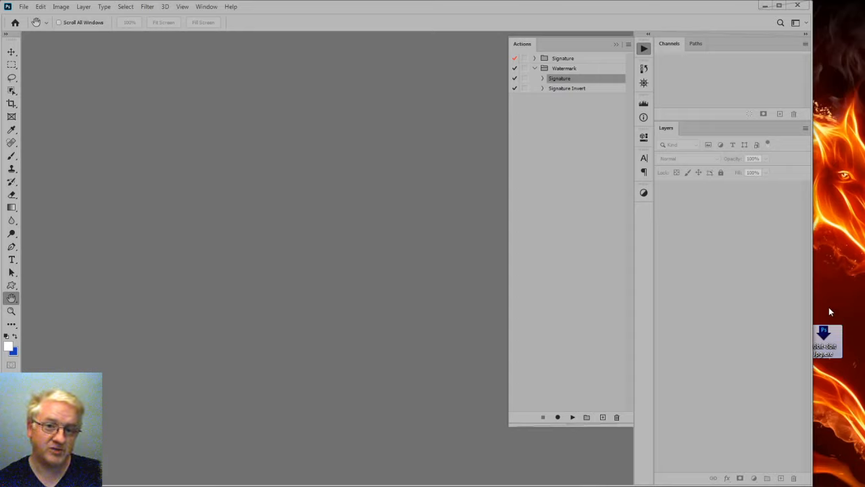
{"action": "mouse_move", "coordinate": [824, 333]}
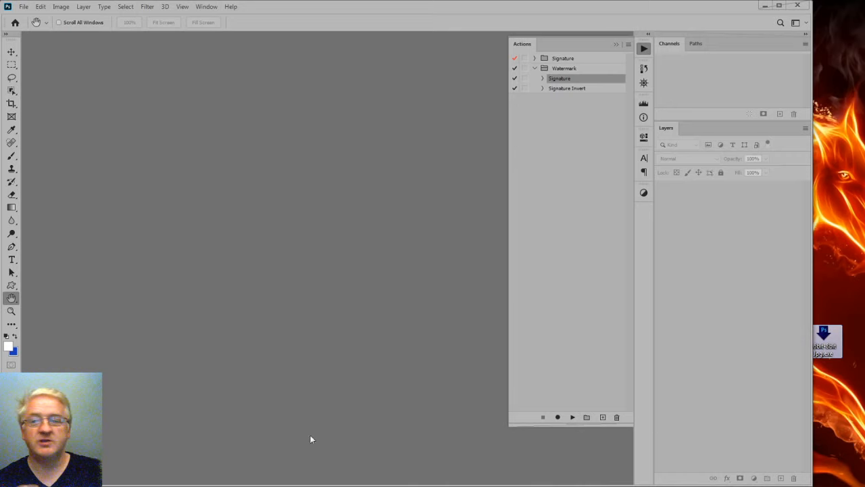
{"action": "left_click", "coordinate": [0, 41]}
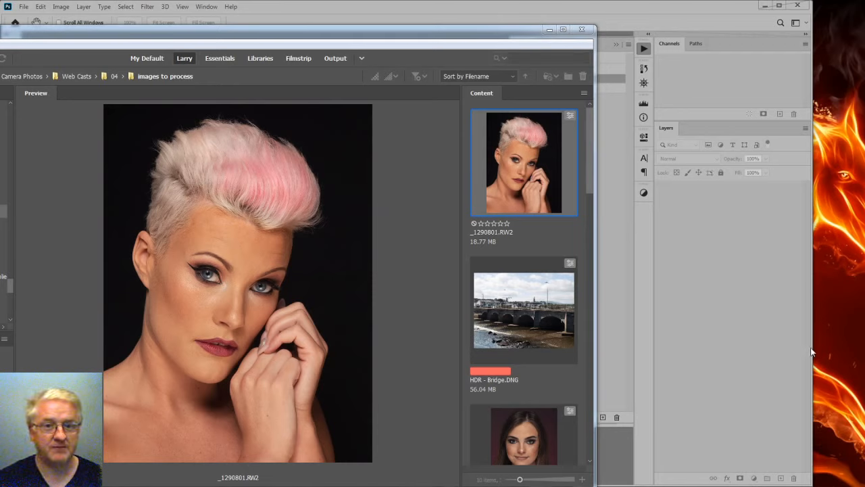
{"action": "left_click_drag", "start_coordinate": [812, 349], "coordinate": [864, 355]}
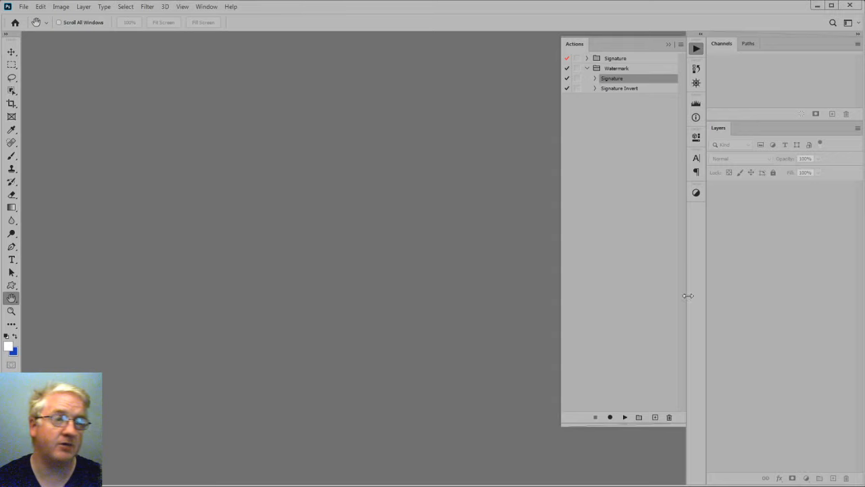
{"action": "left_click_drag", "start_coordinate": [861, 333], "coordinate": [858, 333]}
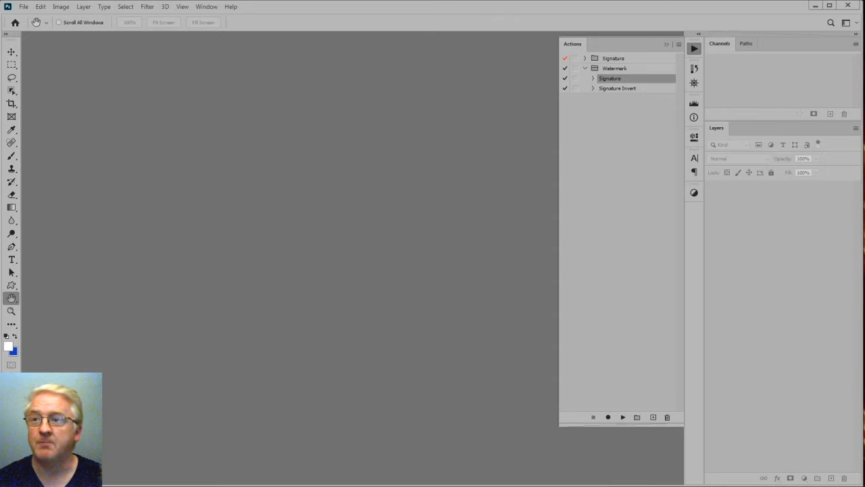
- Switch to Bridge and delete all the watermarked images in the Facebook Sig Images folder
{"action": "key", "text": "ctrl+alt+o"}
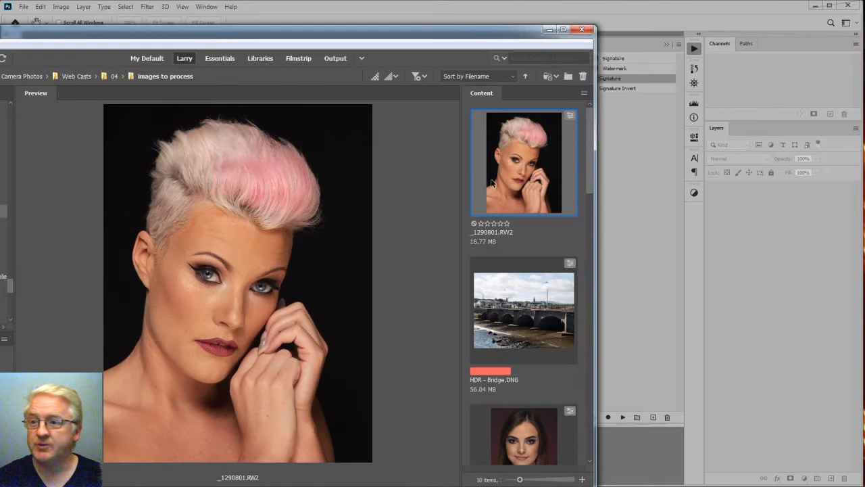
{"action": "left_click", "coordinate": [1, 211]}
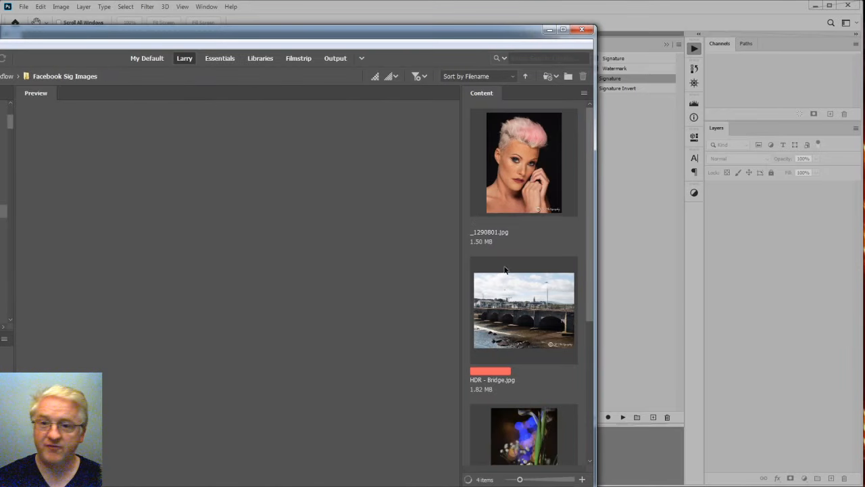
{"action": "left_click", "coordinate": [539, 203]}
{"action": "scroll", "coordinate": [554, 315], "scroll_direction": "down", "scroll_amount": 3}
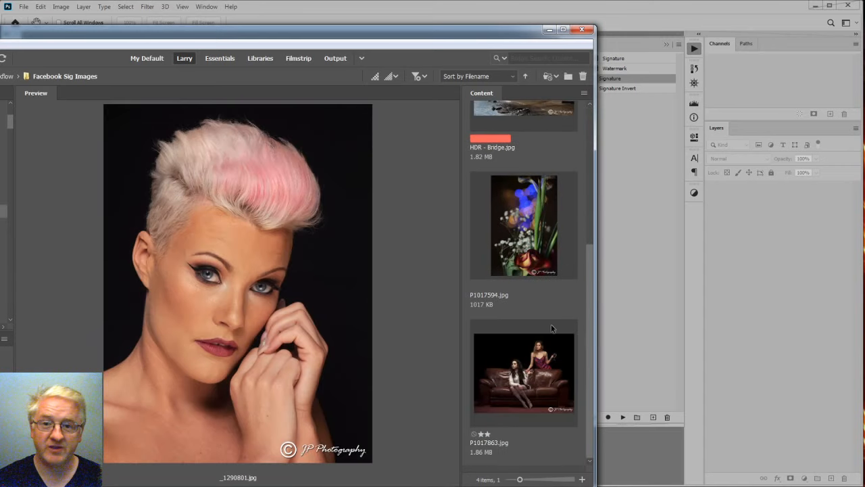
{"action": "left_click", "coordinate": [549, 384], "text": "shift"}
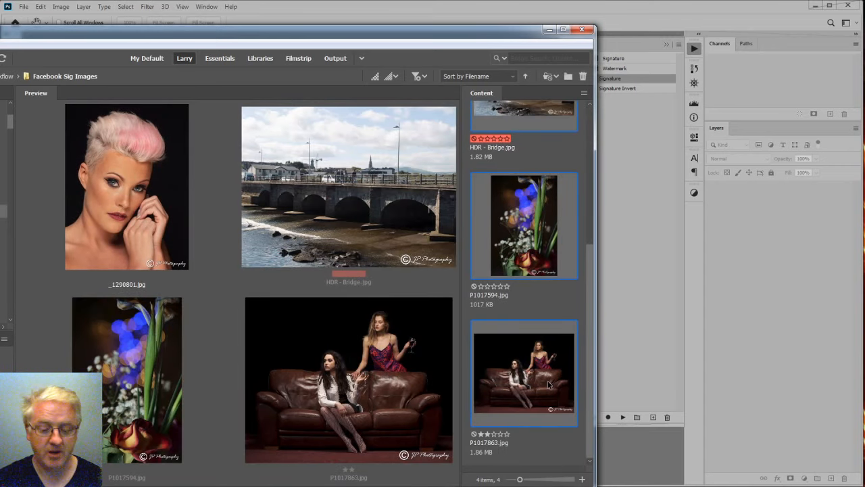
{"action": "key", "text": "Delete"}
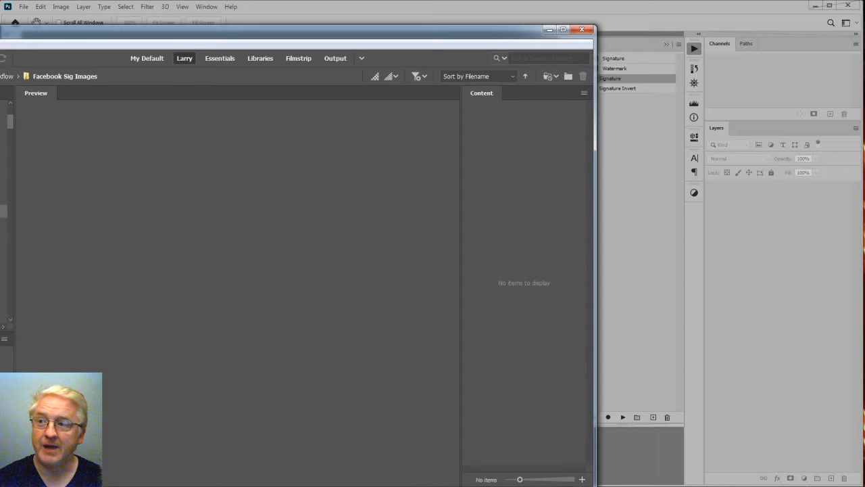
- Return to the images to process folder in Bridge and select the images from _1290801.RW2 through P1088436.JPG
{"action": "left_click_drag", "start_coordinate": [11, 29], "coordinate": [234, 27]}
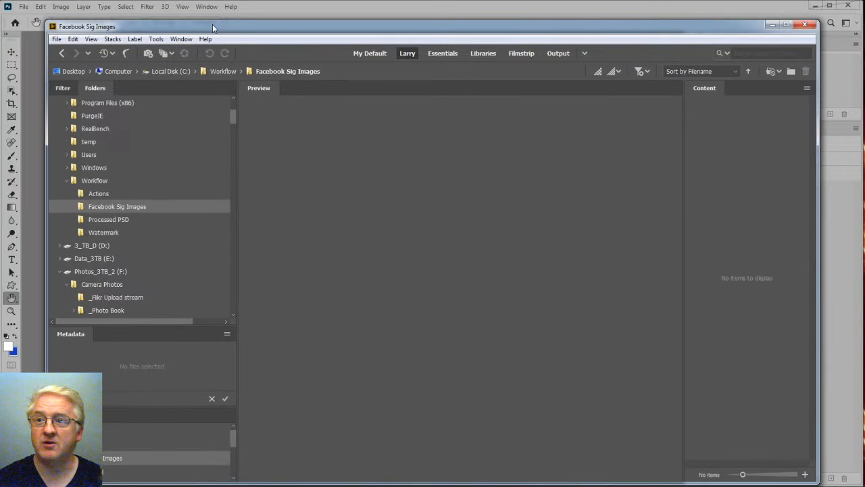
{"action": "left_click", "coordinate": [62, 54]}
{"action": "left_click_drag", "start_coordinate": [378, 30], "coordinate": [142, 30]}
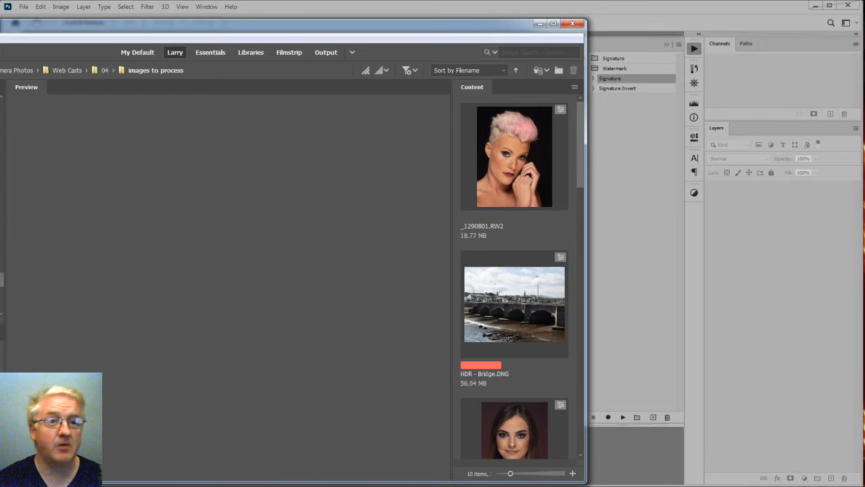
{"action": "left_click", "coordinate": [520, 162]}
{"action": "scroll", "coordinate": [525, 295], "scroll_direction": "down", "scroll_amount": 10}
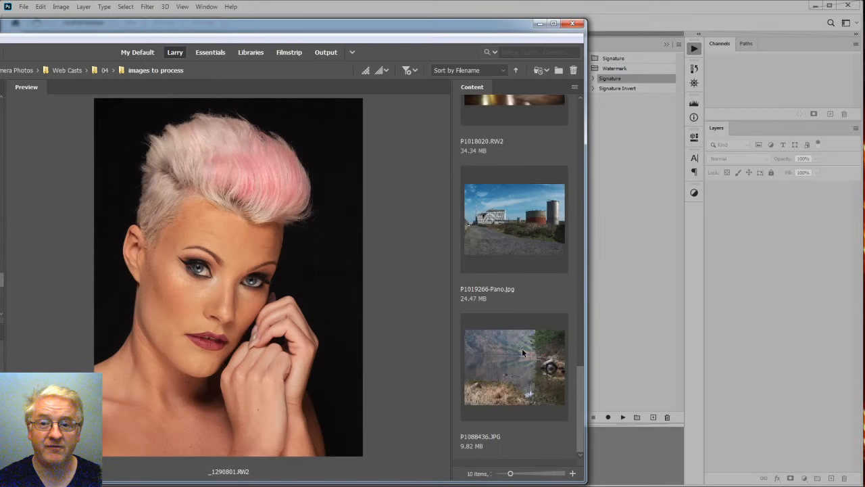
{"action": "left_click", "coordinate": [541, 382], "text": "shift"}
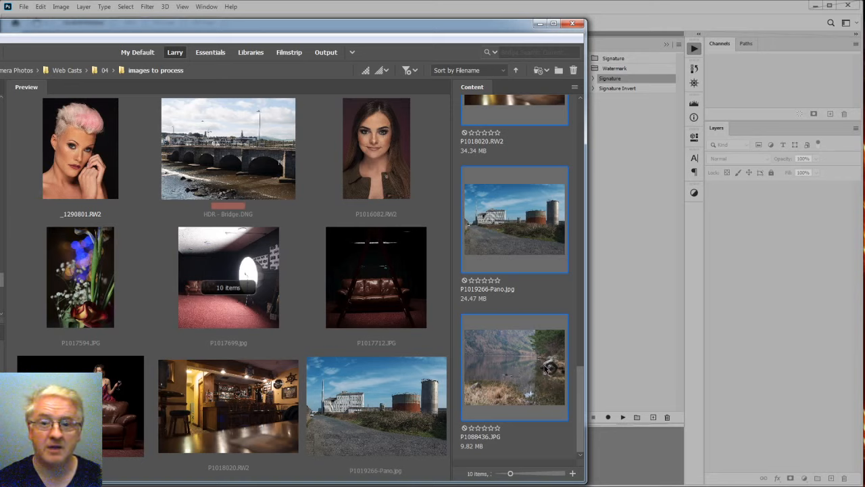
- Preview the panorama, lake, bar and dark sofa photos individually to compare their formats and shapes
{"action": "scroll", "coordinate": [527, 343], "scroll_direction": "up", "scroll_amount": 2}
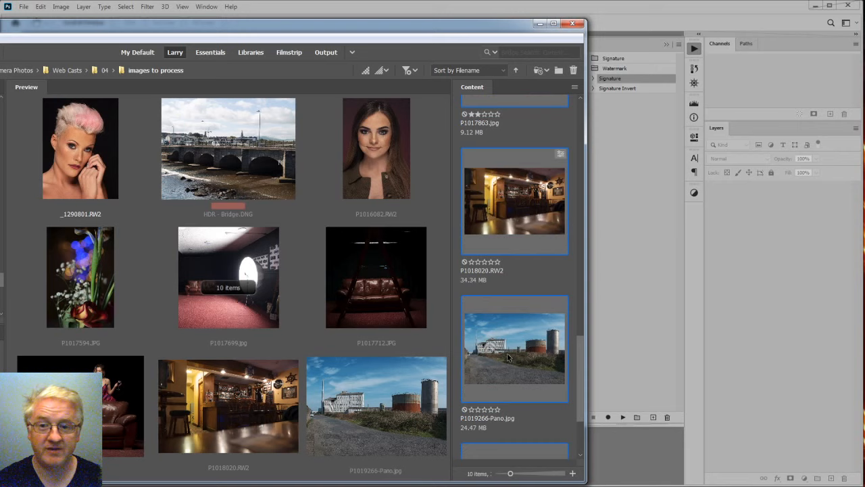
{"action": "left_click", "coordinate": [520, 348]}
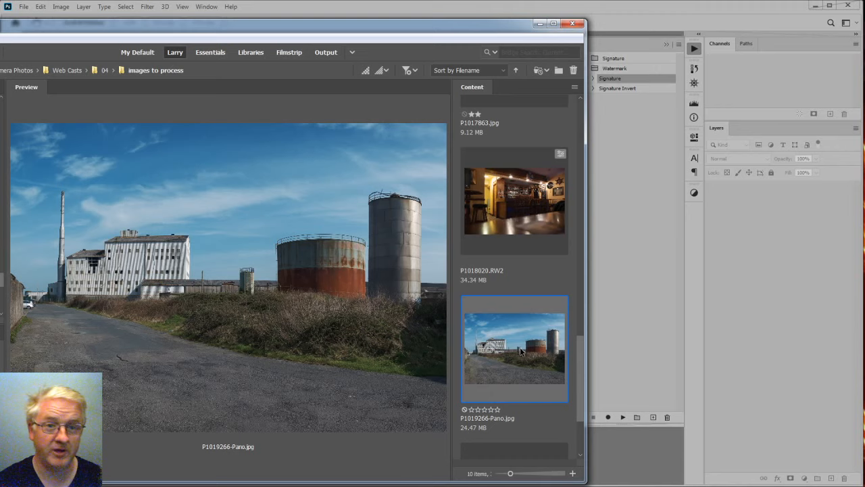
{"action": "scroll", "coordinate": [519, 347], "scroll_direction": "down", "scroll_amount": 2}
{"action": "left_click", "coordinate": [521, 371]}
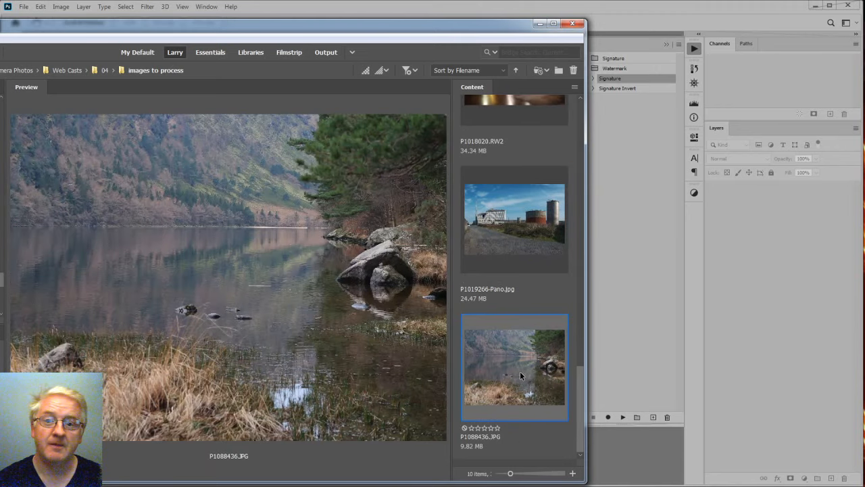
{"action": "scroll", "coordinate": [520, 372], "scroll_direction": "up", "scroll_amount": 5}
{"action": "scroll", "coordinate": [520, 371], "scroll_direction": "down", "scroll_amount": 2}
{"action": "left_click", "coordinate": [512, 328]}
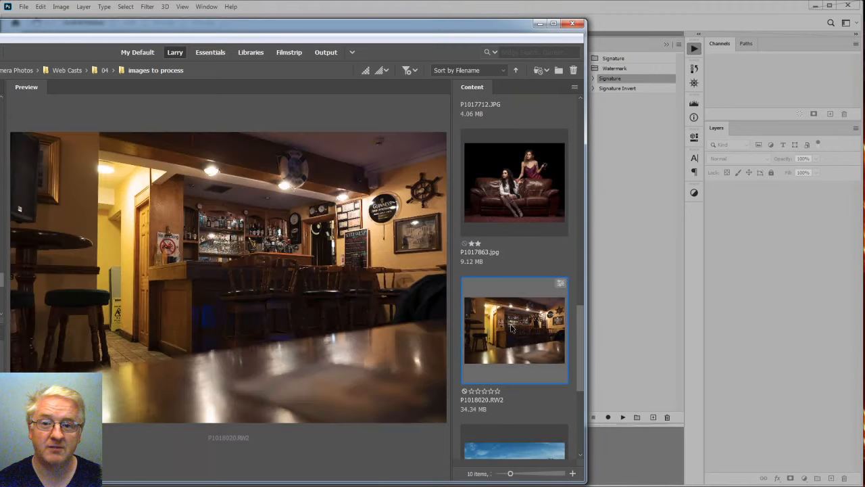
{"action": "scroll", "coordinate": [512, 327], "scroll_direction": "up", "scroll_amount": 4}
{"action": "left_click", "coordinate": [513, 318]}
{"action": "scroll", "coordinate": [513, 318], "scroll_direction": "up", "scroll_amount": 2}
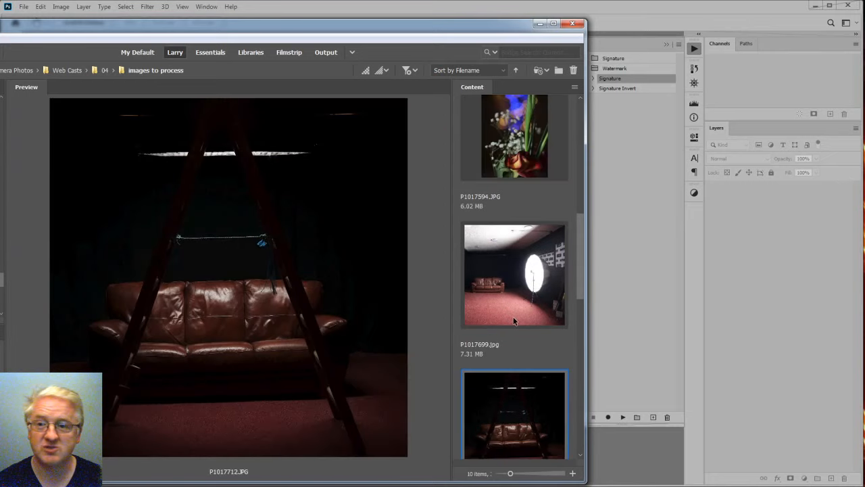
{"action": "scroll", "coordinate": [511, 348], "scroll_direction": "down", "scroll_amount": 2}
{"action": "scroll", "coordinate": [512, 337], "scroll_direction": "up", "scroll_amount": 4}
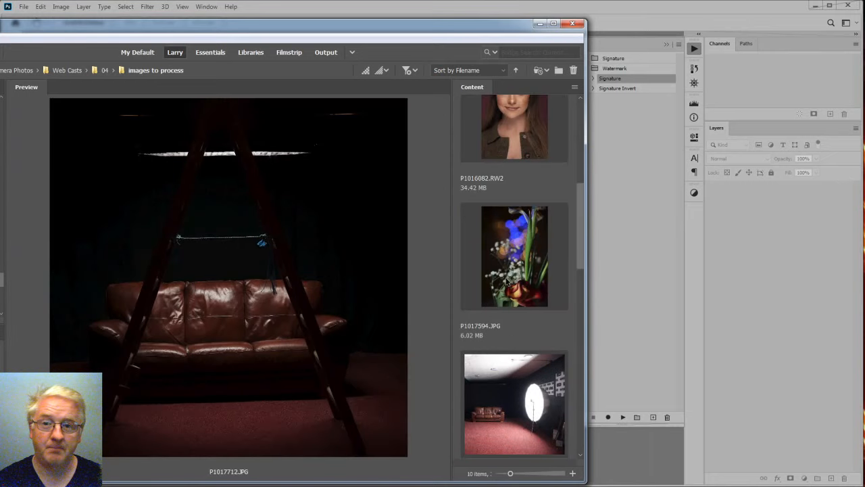
- Preview the flower and HDR - Bridge.DNG photos, and select every image in the images to process folder
{"action": "left_click", "coordinate": [505, 279]}
{"action": "scroll", "coordinate": [506, 279], "scroll_direction": "up", "scroll_amount": 3}
{"action": "left_click", "coordinate": [511, 342]}
{"action": "left_click", "coordinate": [507, 235]}
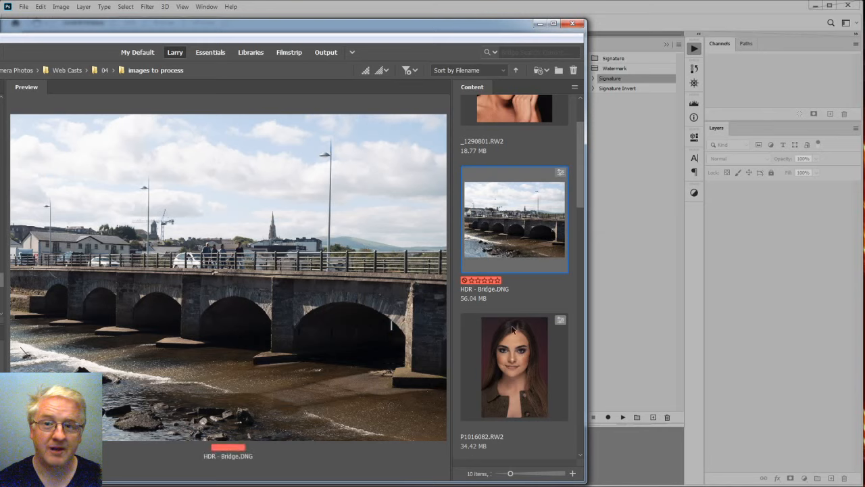
{"action": "key", "text": "ctrl+a"}
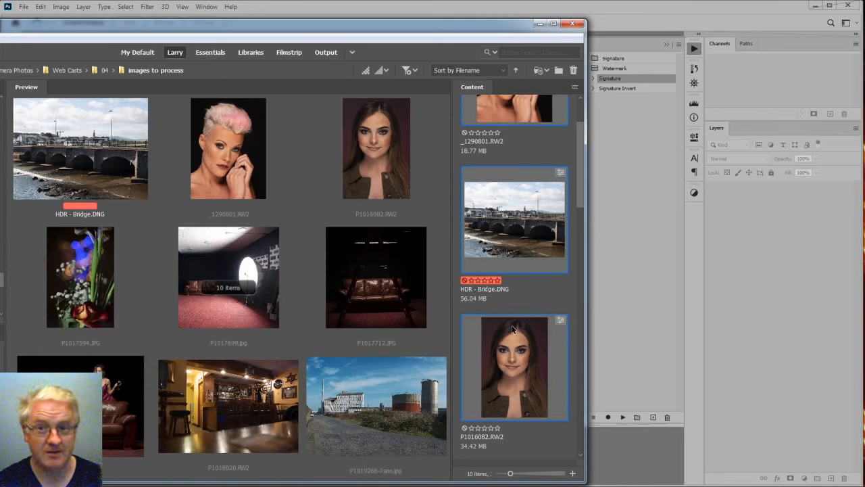
- Select the image range from _1290801.RW2 through P1088436.JPG, then preview HDR - Bridge.DNG alone and select the whole images to process folder
{"action": "left_click", "coordinate": [517, 216]}
{"action": "scroll", "coordinate": [527, 215], "scroll_direction": "up", "scroll_amount": 1}
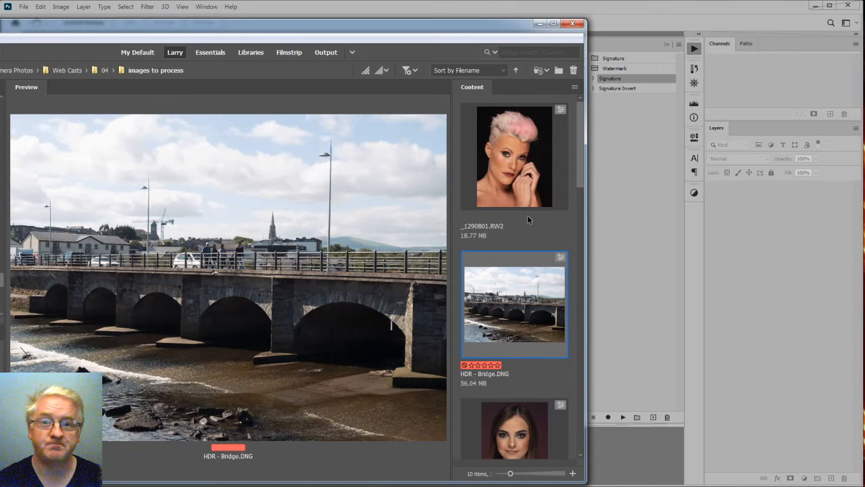
{"action": "left_click", "coordinate": [512, 167]}
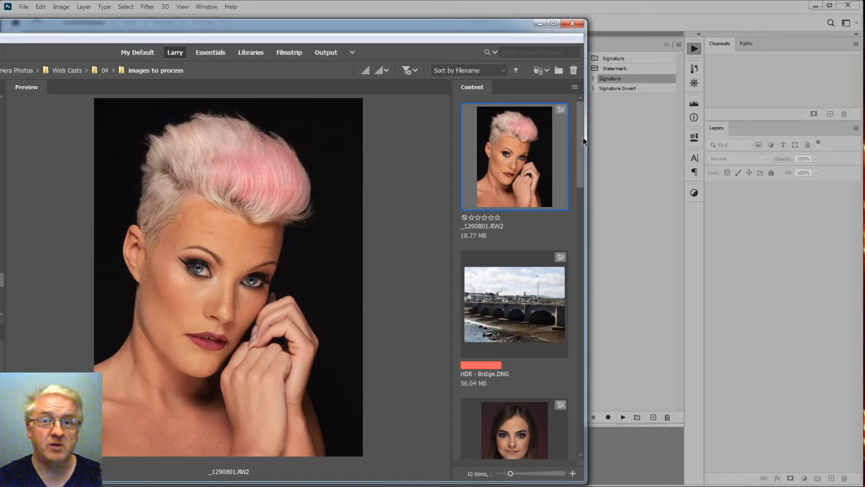
{"action": "left_click_drag", "start_coordinate": [580, 142], "coordinate": [597, 427]}
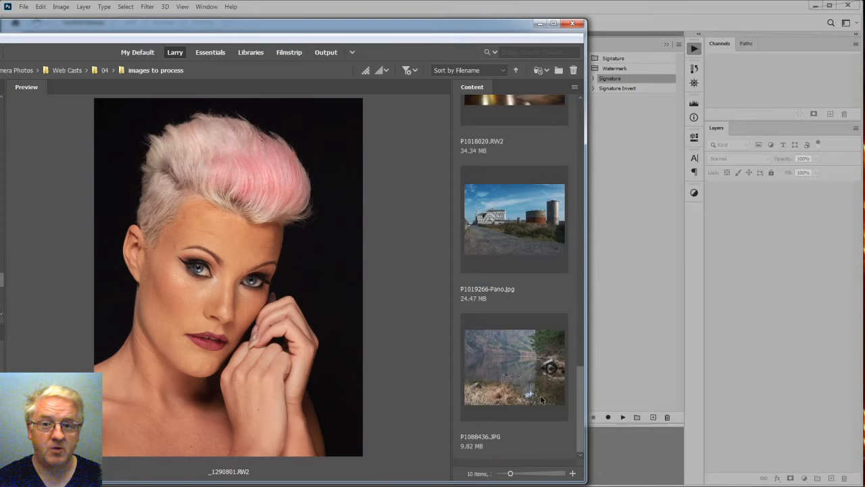
{"action": "left_click", "coordinate": [525, 372], "text": "shift"}
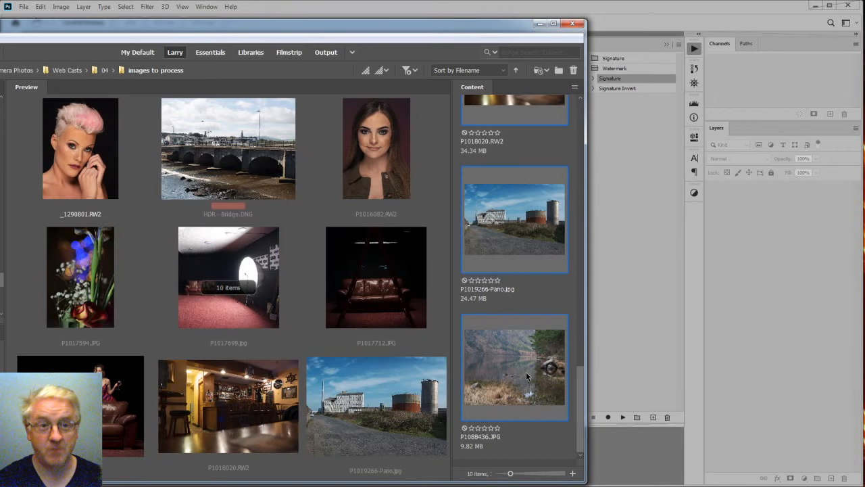
{"action": "scroll", "coordinate": [526, 372], "scroll_direction": "up", "scroll_amount": 10}
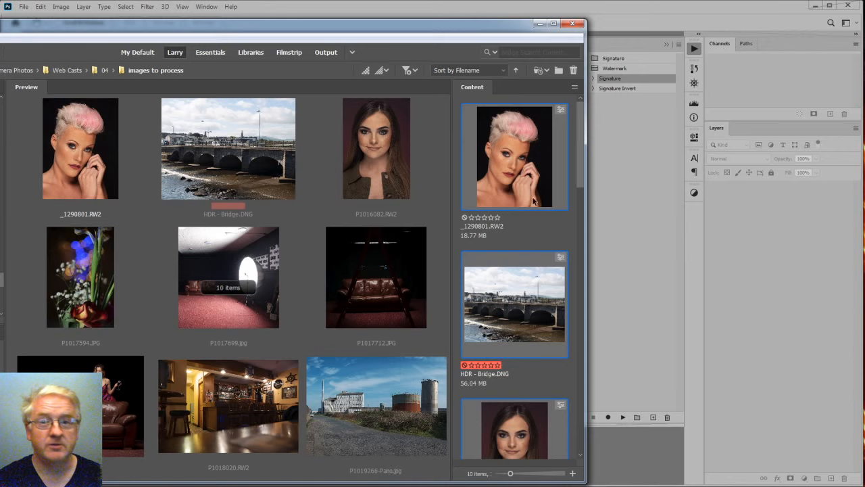
{"action": "left_click", "coordinate": [525, 303]}
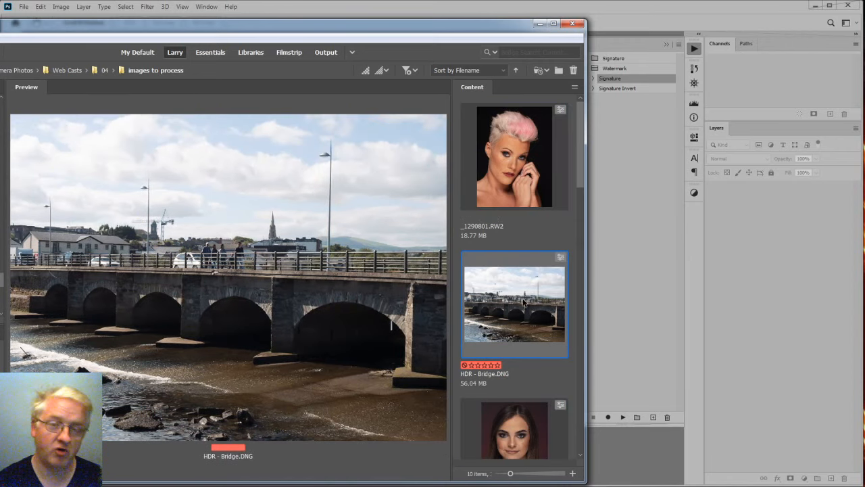
{"action": "key", "text": "ctrl+a"}
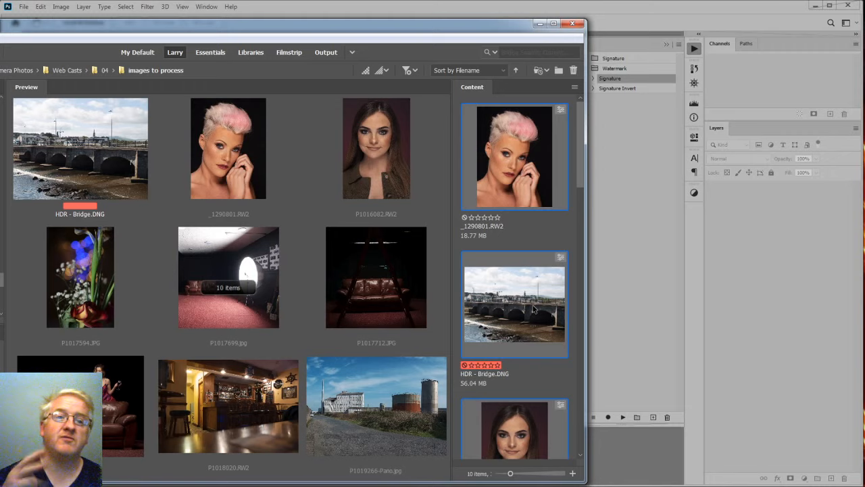
- Select only the non-adjacent images _1290801.RW2, P1017699.jpg, P1017863.jpg and P1018020.RW2 in the folder
{"action": "left_click", "coordinate": [506, 148]}
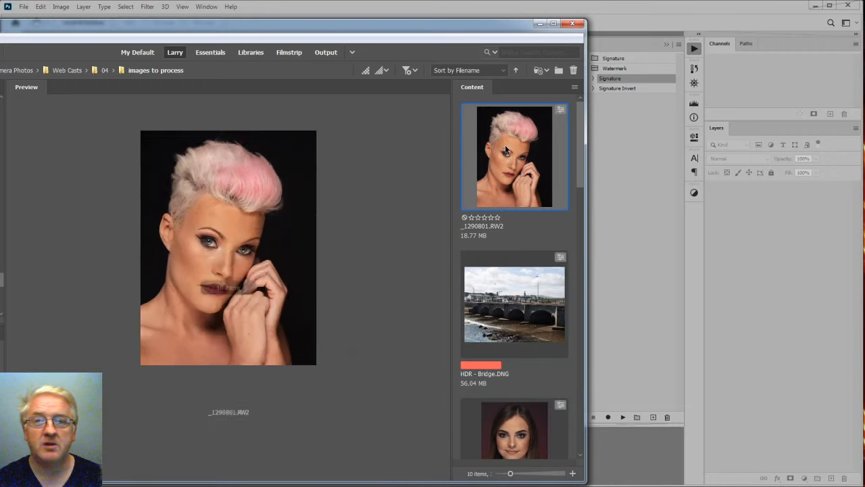
{"action": "scroll", "coordinate": [536, 285], "scroll_direction": "down", "scroll_amount": 3}
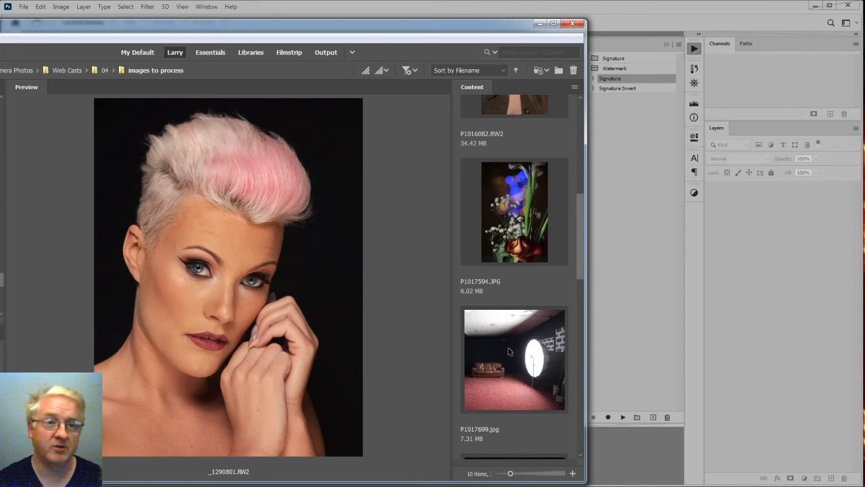
{"action": "left_click", "coordinate": [508, 347], "text": "ctrl"}
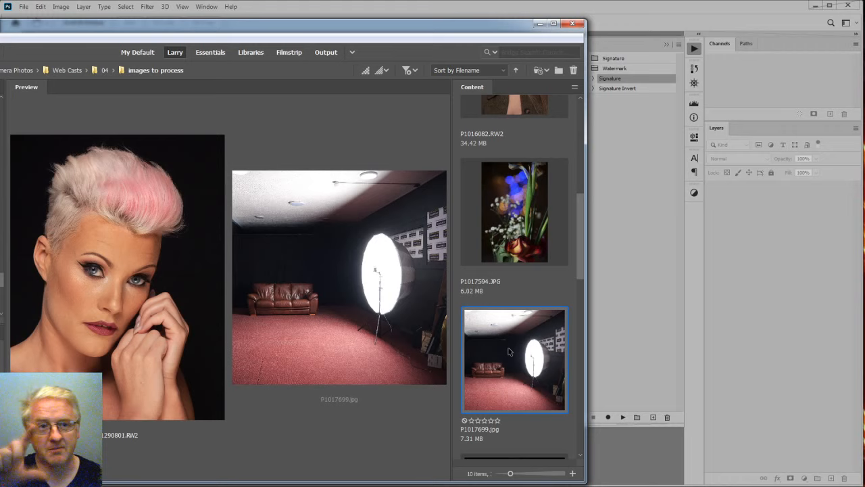
{"action": "scroll", "coordinate": [508, 348], "scroll_direction": "down", "scroll_amount": 2}
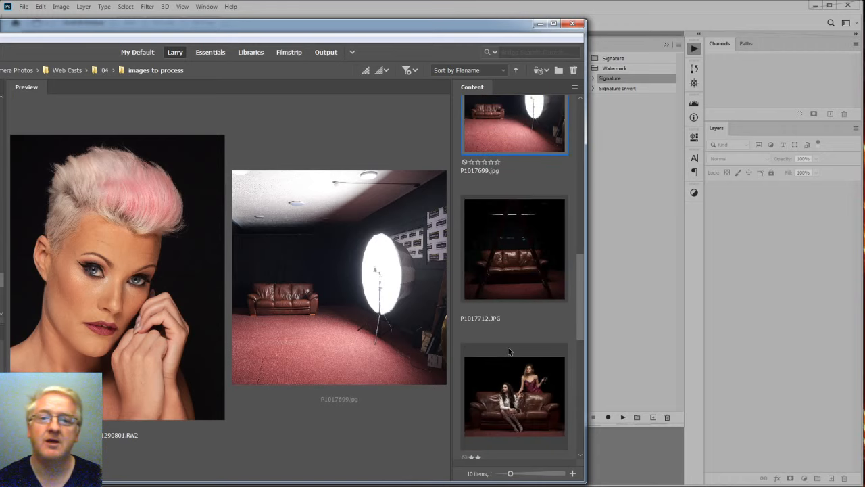
{"action": "left_click", "coordinate": [519, 391], "text": "ctrl"}
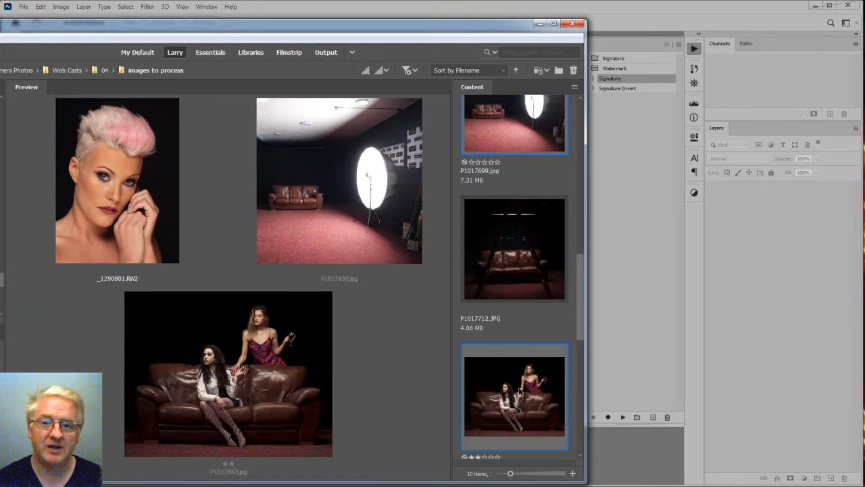
{"action": "scroll", "coordinate": [520, 391], "scroll_direction": "down", "scroll_amount": 1}
{"action": "left_click", "coordinate": [511, 429], "text": "ctrl"}
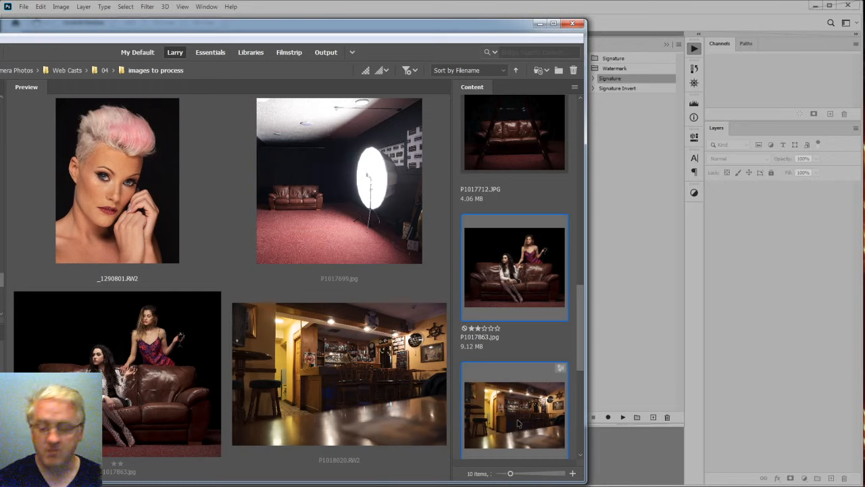
- Select every image in the folder, bring the whole Bridge window into view, and try to start Photoshop's Batch command from Bridge
{"action": "key", "text": "ctrl+a"}
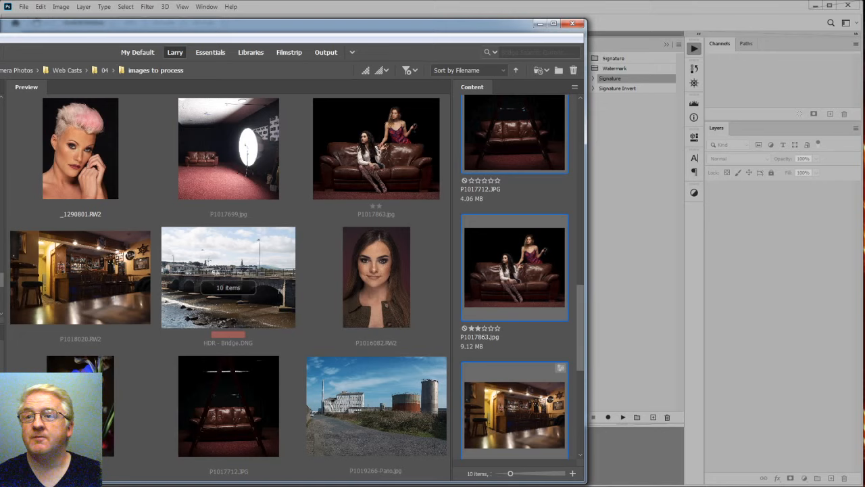
{"action": "left_click_drag", "start_coordinate": [0, 25], "coordinate": [166, 24]}
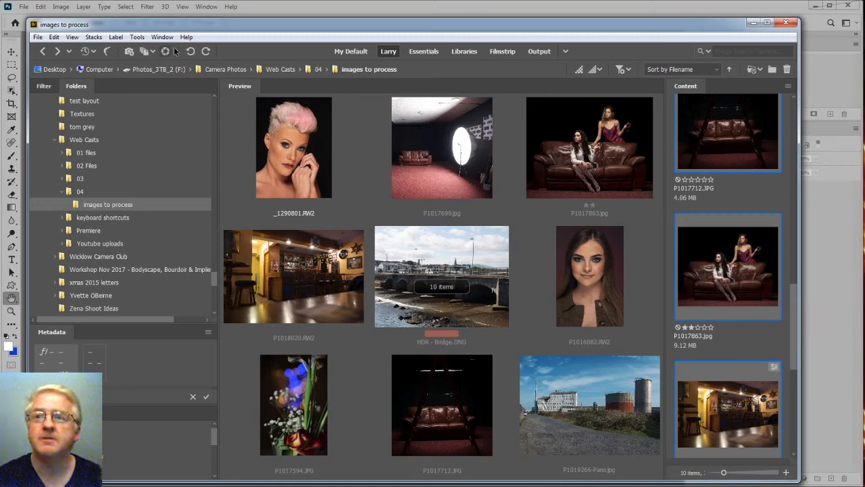
{"action": "left_click", "coordinate": [137, 38]}
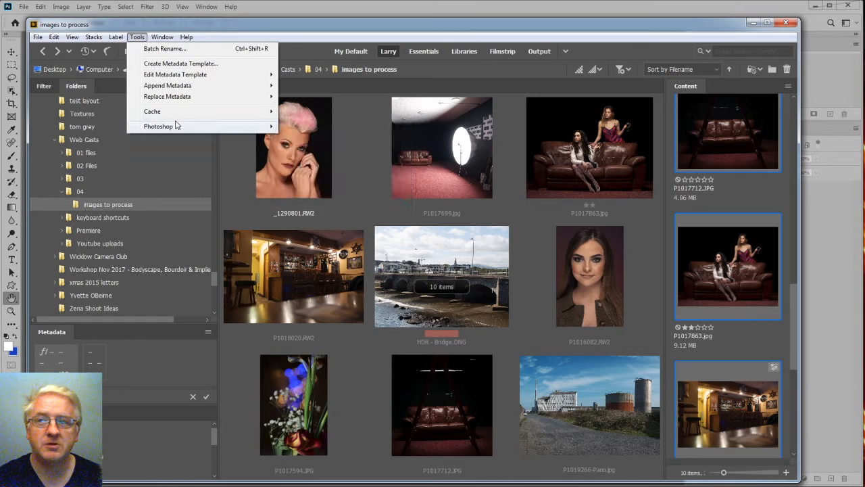
{"action": "mouse_move", "coordinate": [176, 130]}
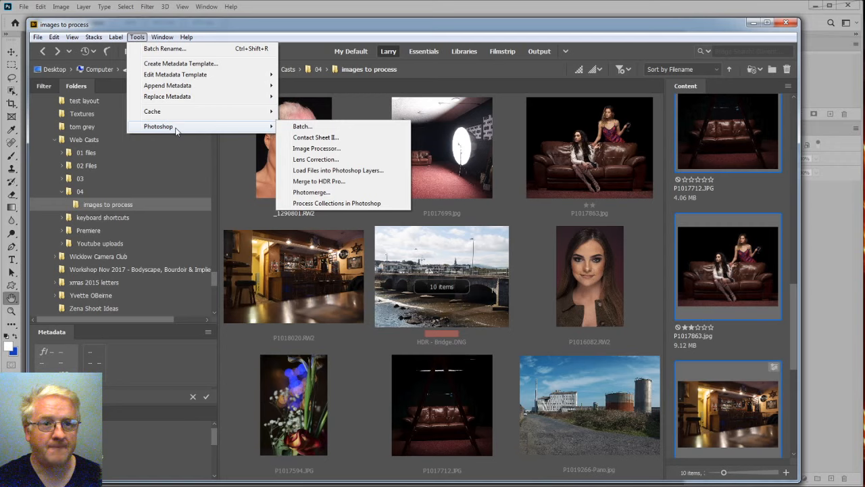
{"action": "left_click", "coordinate": [302, 127]}
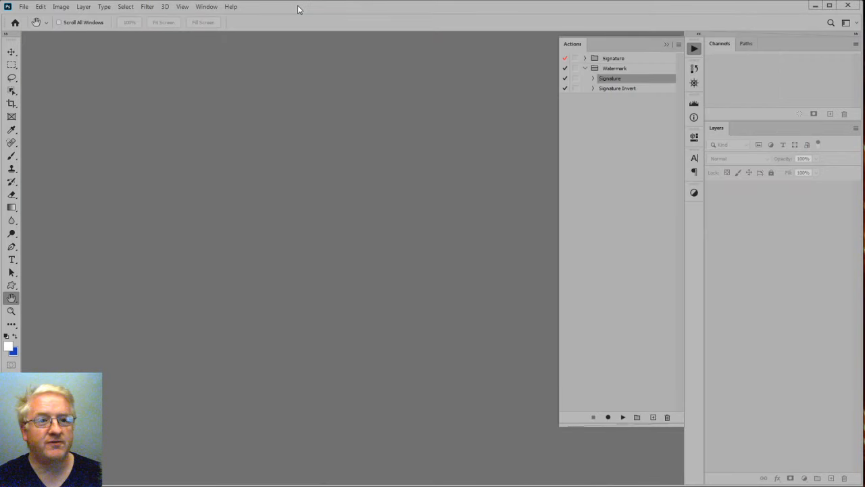
- Open Photoshop's own Batch dialog, examine the available source choices, and cancel without running the batch
{"action": "left_click", "coordinate": [23, 7]}
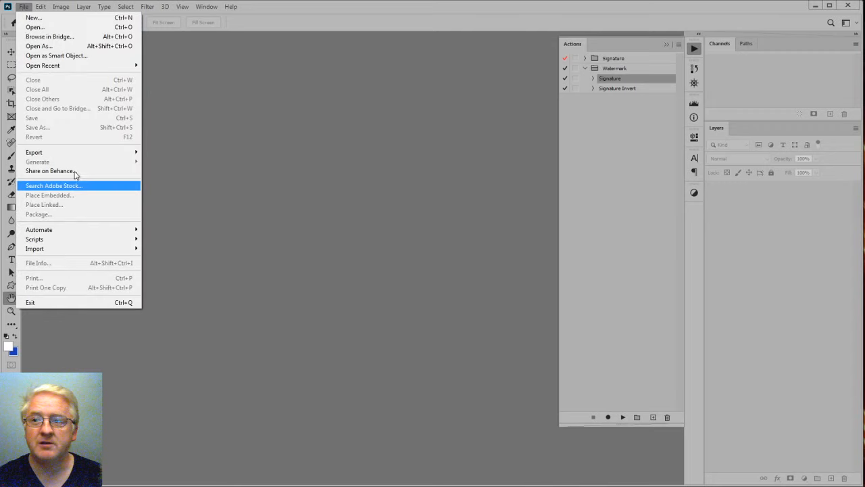
{"action": "mouse_move", "coordinate": [92, 231]}
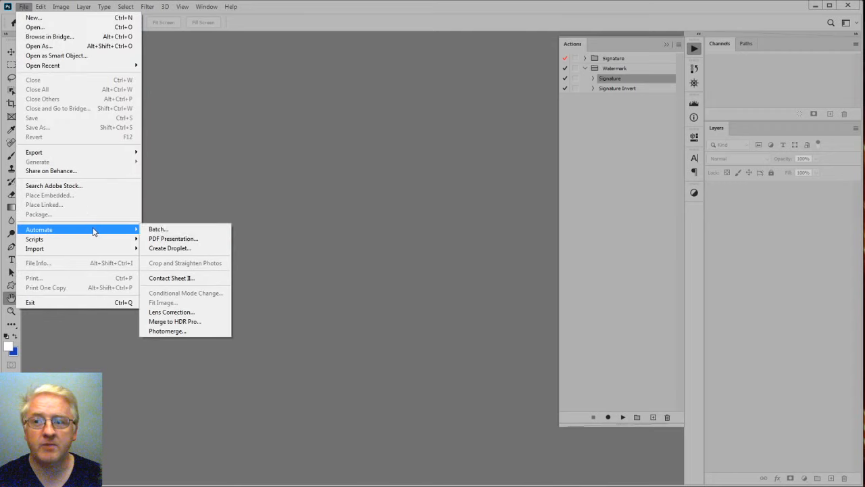
{"action": "left_click", "coordinate": [156, 231]}
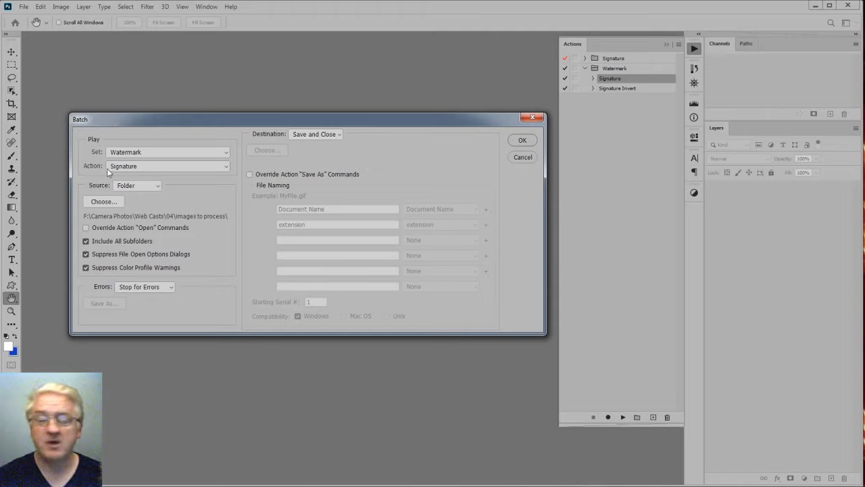
{"action": "left_click", "coordinate": [154, 186]}
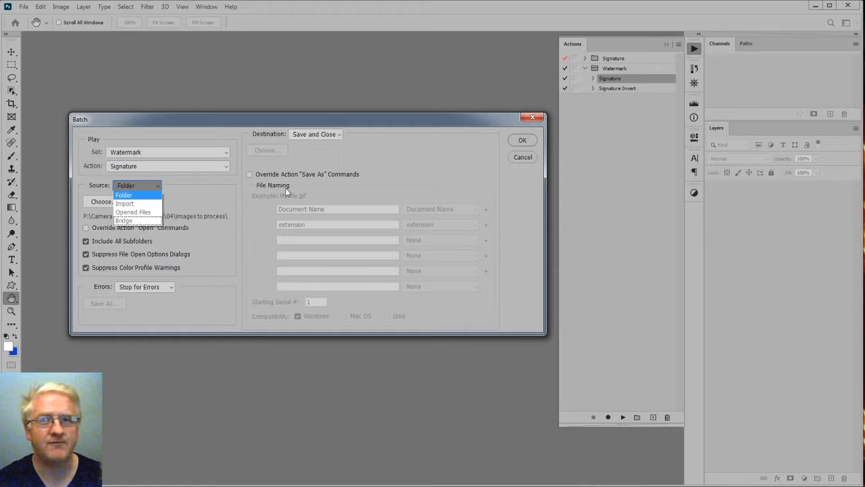
{"action": "left_click", "coordinate": [441, 157]}
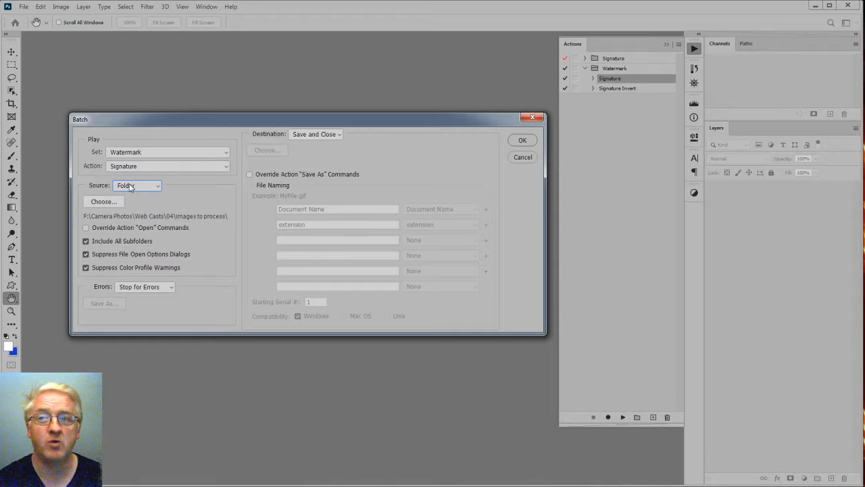
{"action": "left_click", "coordinate": [522, 156]}
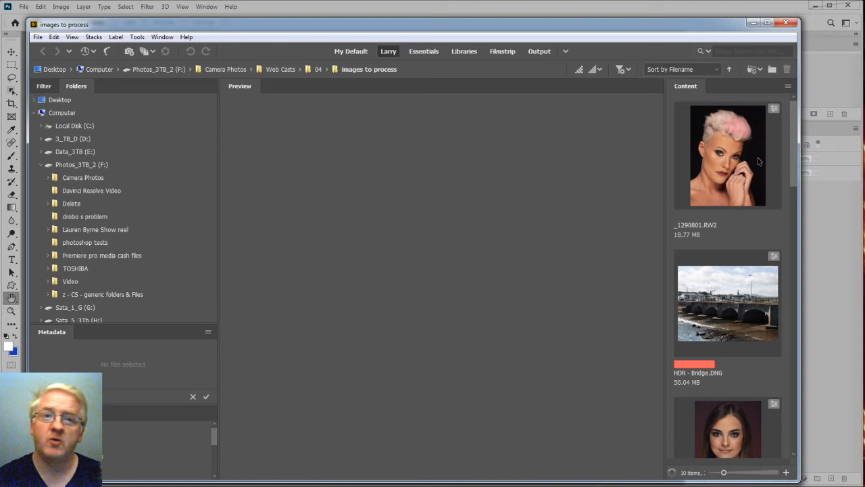
- Select all the images in Bridge again, reopen Photoshop's Batch dialog to recheck the source choices, and cancel it
{"action": "left_click", "coordinate": [732, 154]}
{"action": "key", "text": "ctrl+a"}
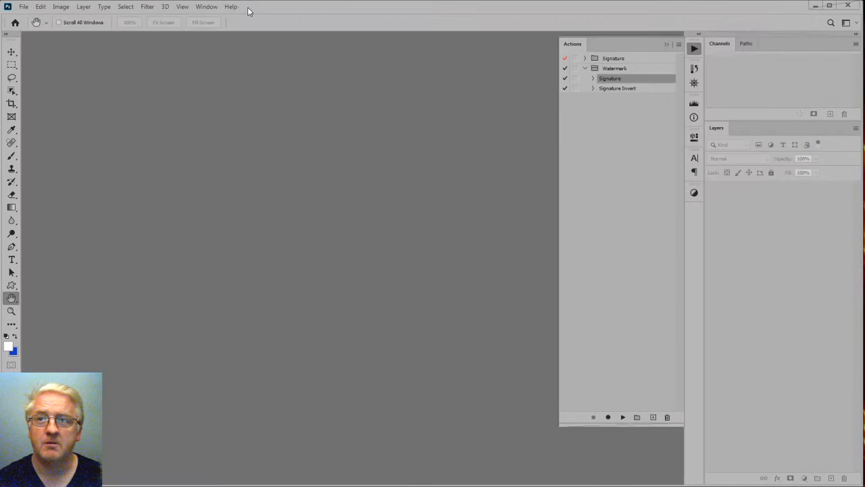
{"action": "left_click", "coordinate": [247, 7]}
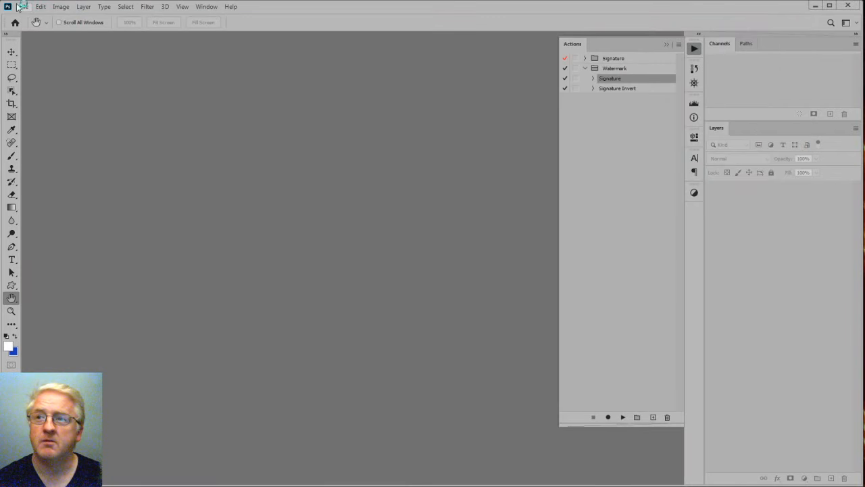
{"action": "left_click", "coordinate": [32, 8]}
{"action": "mouse_move", "coordinate": [52, 233]}
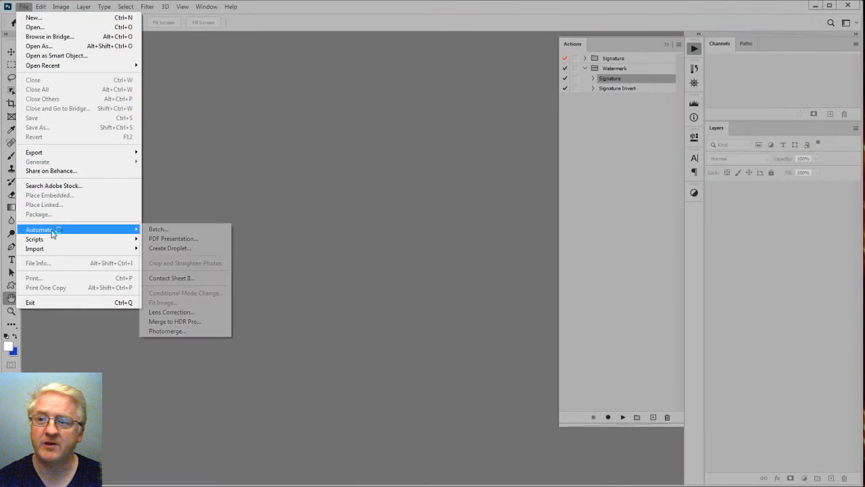
{"action": "left_click", "coordinate": [174, 231]}
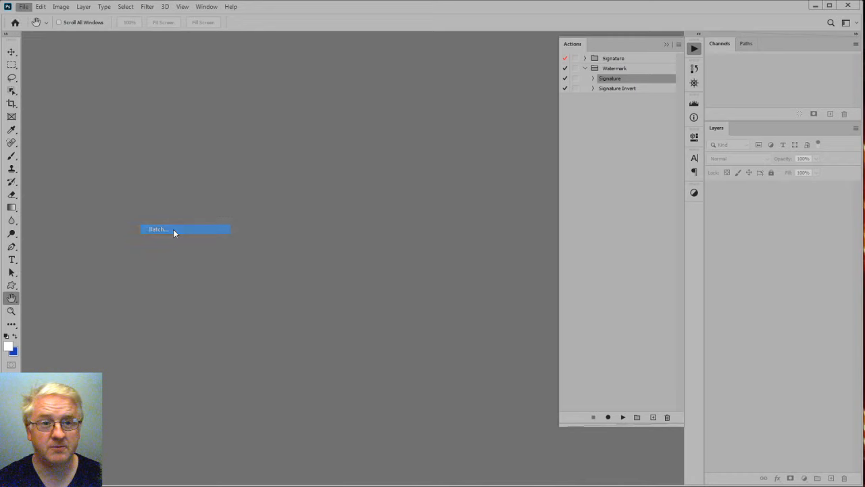
{"action": "left_click", "coordinate": [133, 187]}
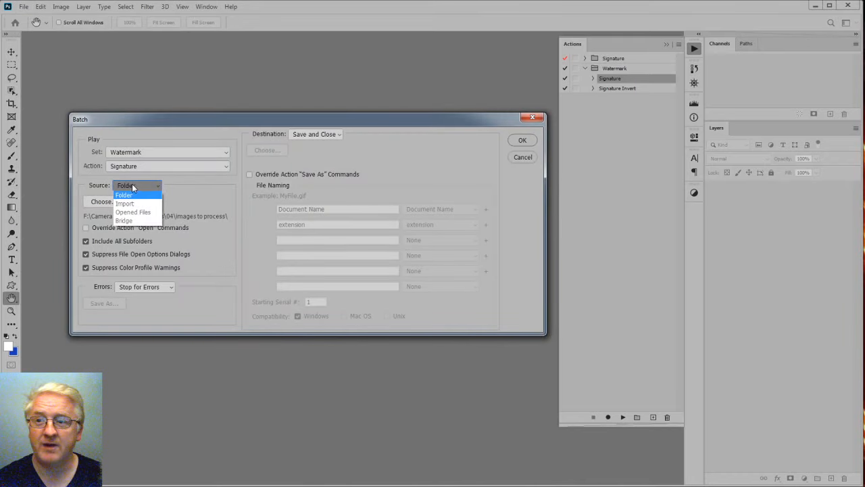
{"action": "left_click", "coordinate": [222, 200]}
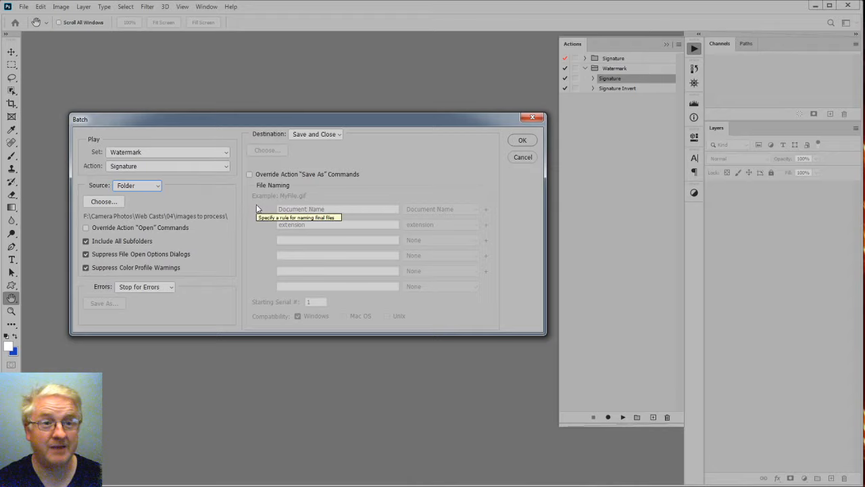
{"action": "left_click", "coordinate": [518, 158]}
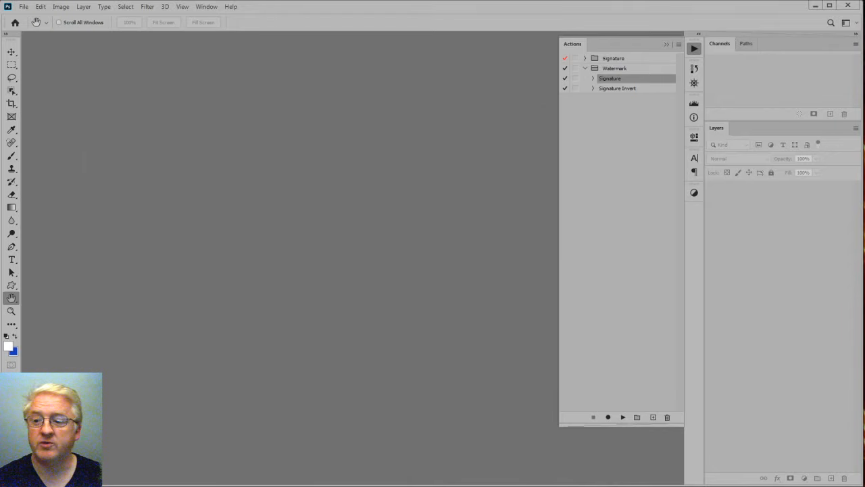
- Close Photoshop and relaunch Adobe Photoshop 2020 from the desktop while Bridge stays open
{"action": "key", "text": "alt+Tab"}
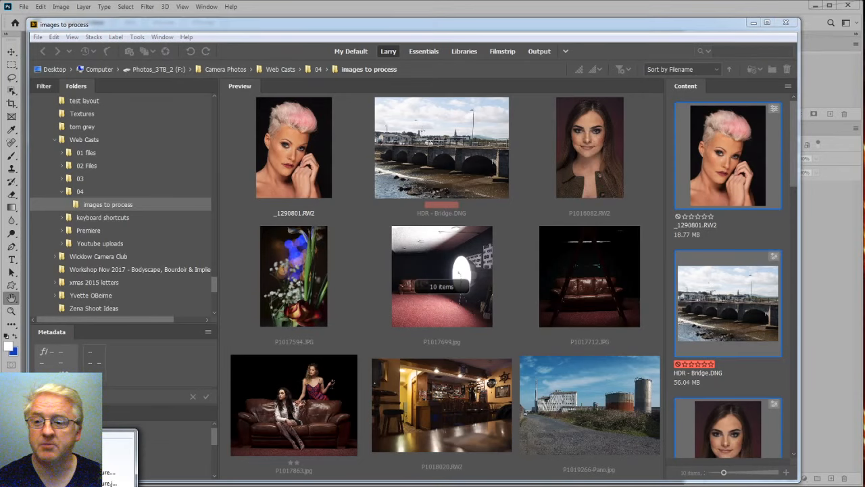
{"action": "left_click", "coordinate": [81, 486]}
{"action": "left_click", "coordinate": [81, 486]}
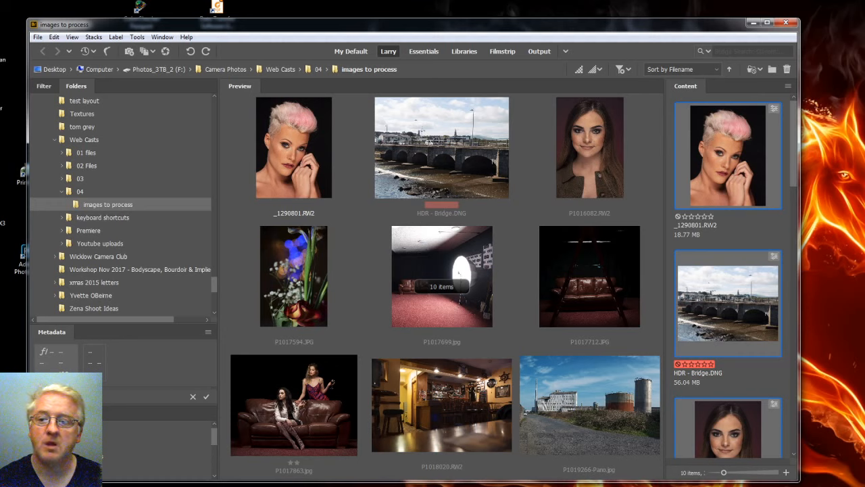
{"action": "left_click", "coordinate": [22, 251]}
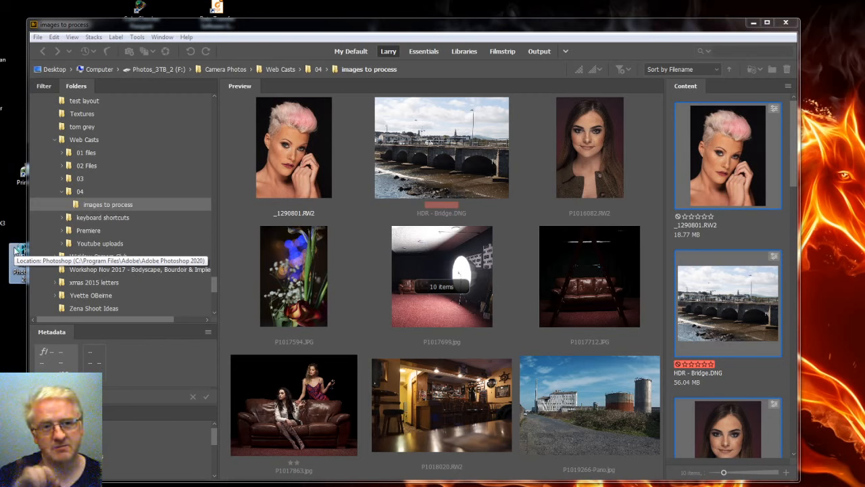
{"action": "double_click", "coordinate": [15, 250]}
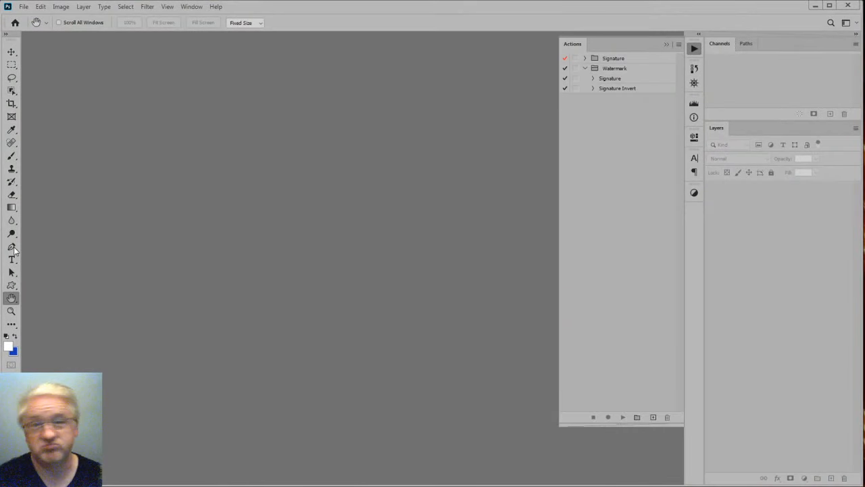
- Check the image selection in Bridge, return to Photoshop, open its Batch dialog and examine the available source choices
{"action": "key", "text": "alt+Tab"}
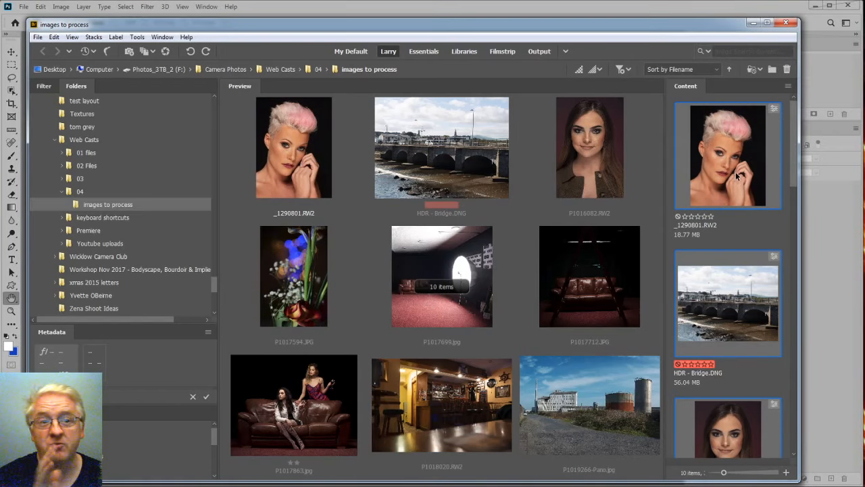
{"action": "left_click", "coordinate": [281, 8]}
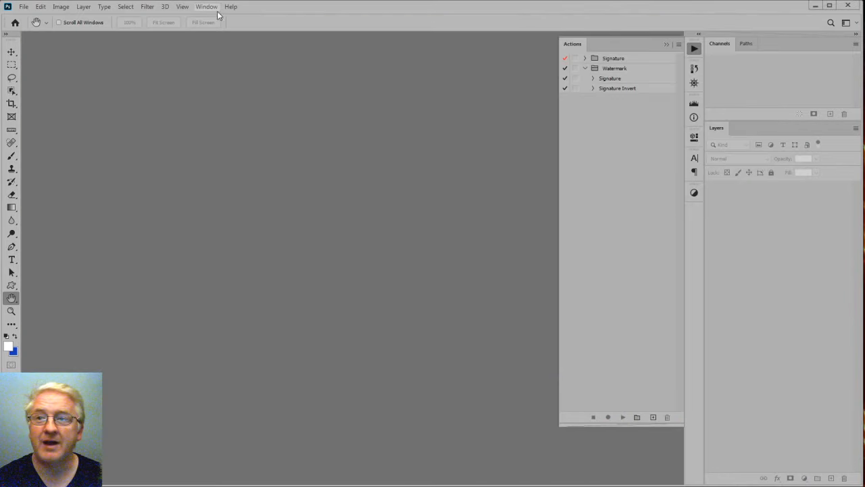
{"action": "left_click", "coordinate": [23, 6]}
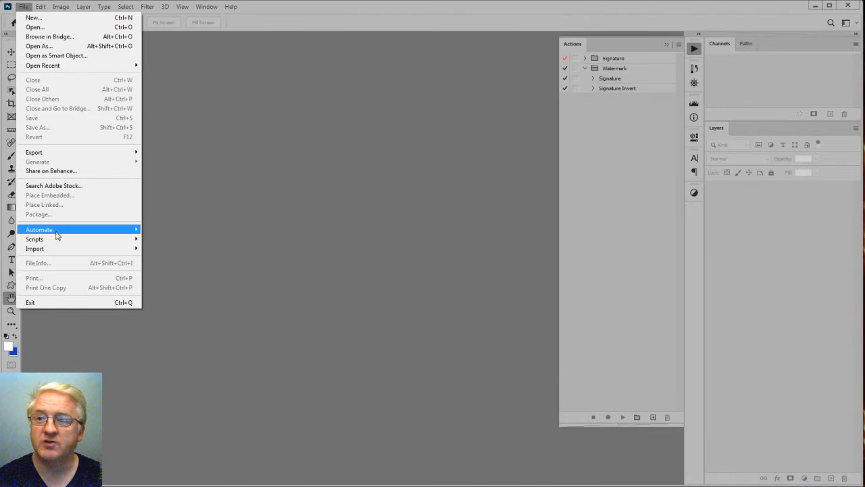
{"action": "mouse_move", "coordinate": [125, 230]}
{"action": "left_click", "coordinate": [156, 231]}
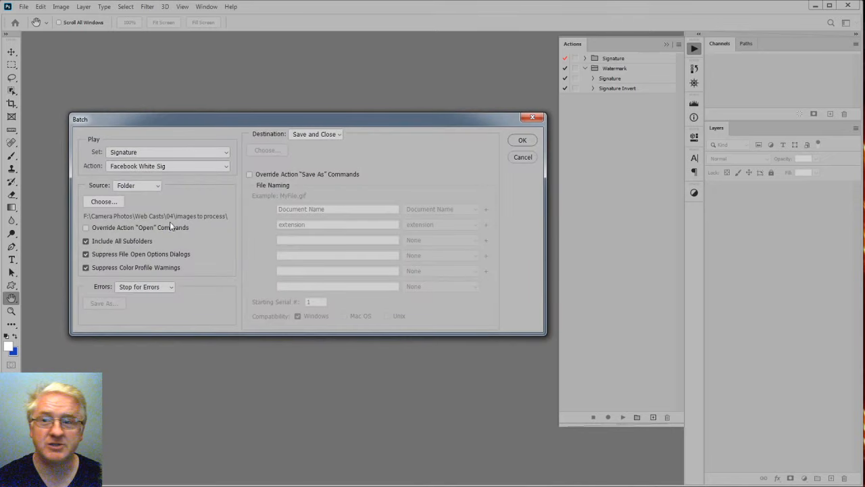
{"action": "left_click", "coordinate": [130, 186]}
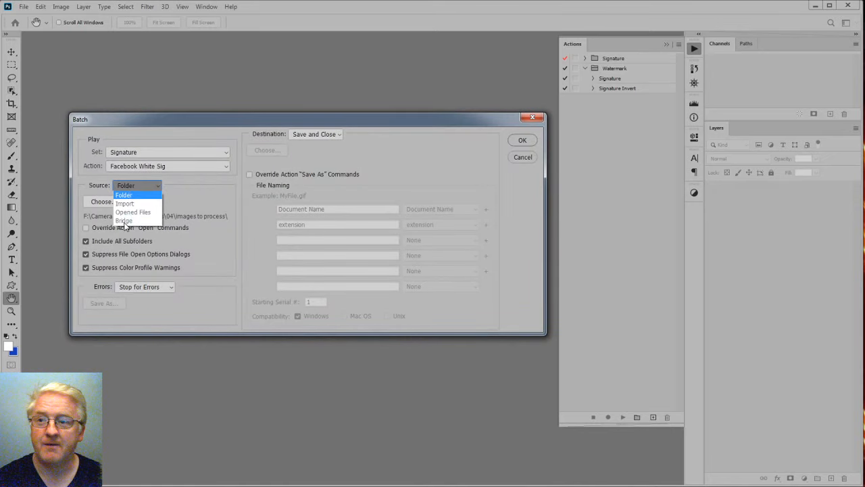
{"action": "left_click", "coordinate": [251, 173]}
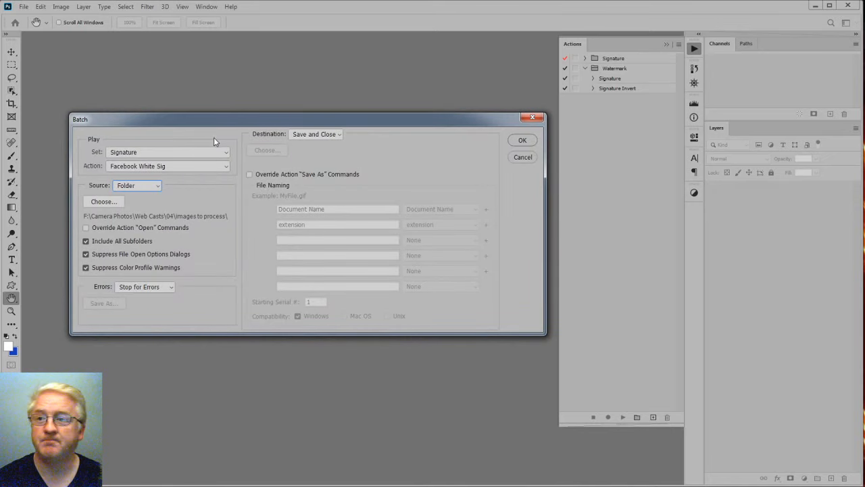
- Try choosing the Watermark set's Signature action in the Batch dialog, recheck the source choices, and cancel
{"action": "left_click", "coordinate": [225, 152]}
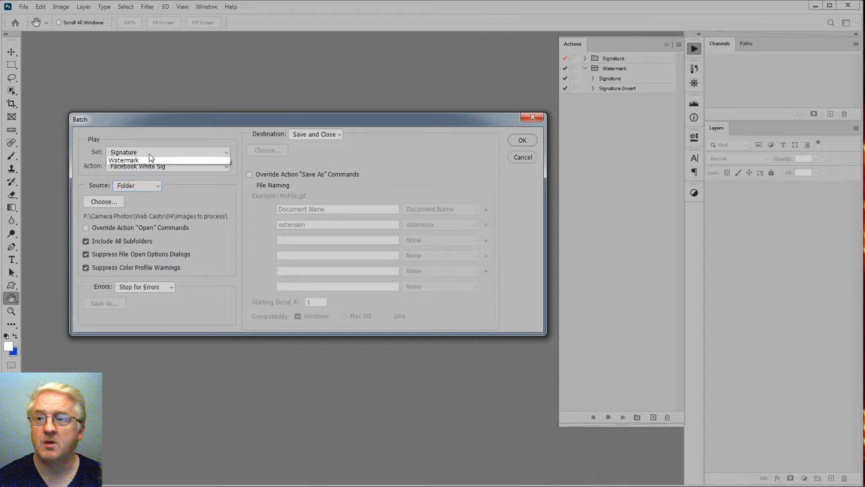
{"action": "left_click", "coordinate": [121, 167]}
{"action": "left_click", "coordinate": [121, 167]}
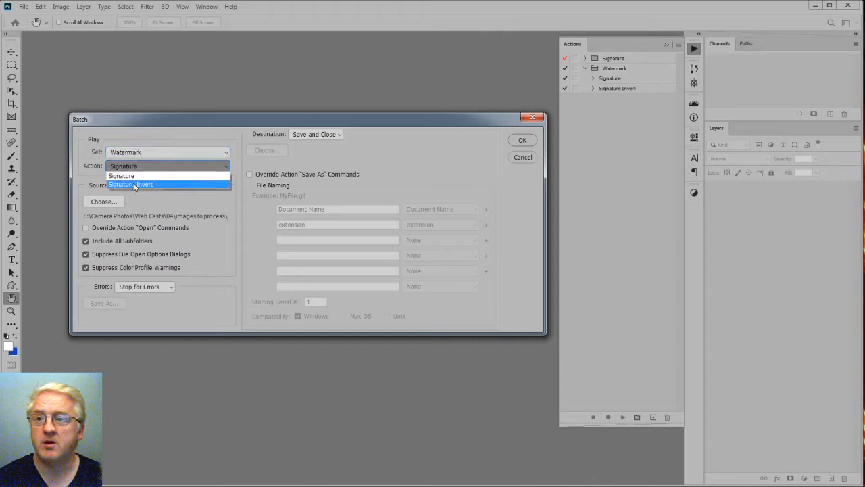
{"action": "left_click", "coordinate": [122, 176]}
{"action": "left_click", "coordinate": [138, 185]}
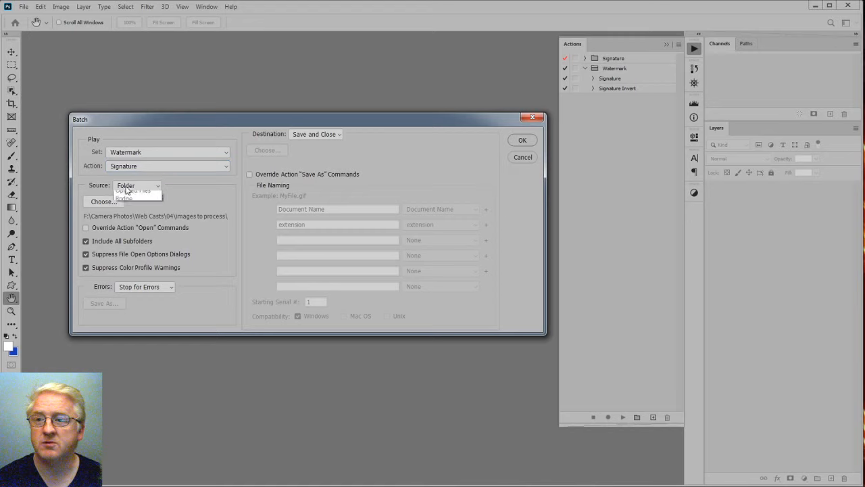
{"action": "left_click", "coordinate": [524, 159]}
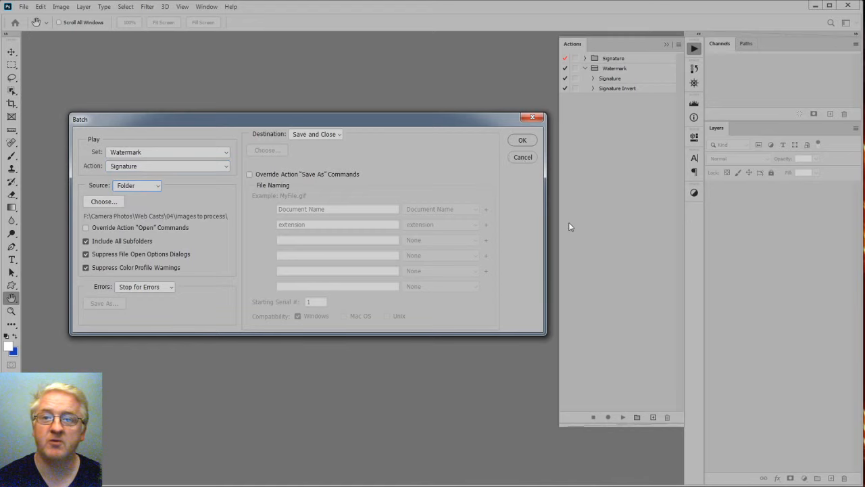
{"action": "left_click", "coordinate": [530, 157]}
- Start Photoshop's Batch command from Bridge on the selected images and choose the Watermark set's Signature action
{"action": "key", "text": "ctrl+alt+o"}
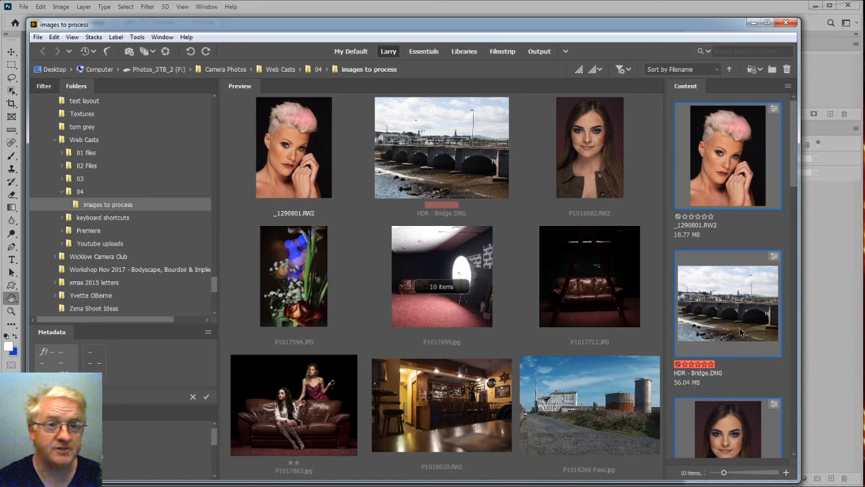
{"action": "left_click", "coordinate": [140, 38]}
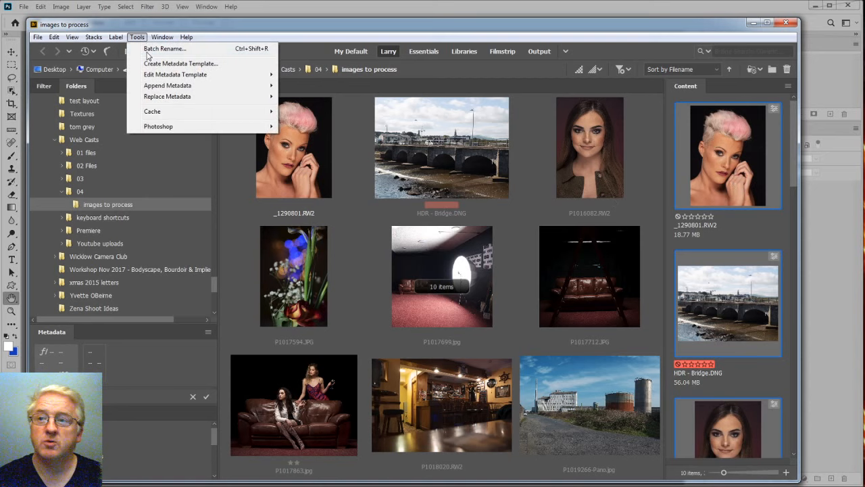
{"action": "mouse_move", "coordinate": [169, 128]}
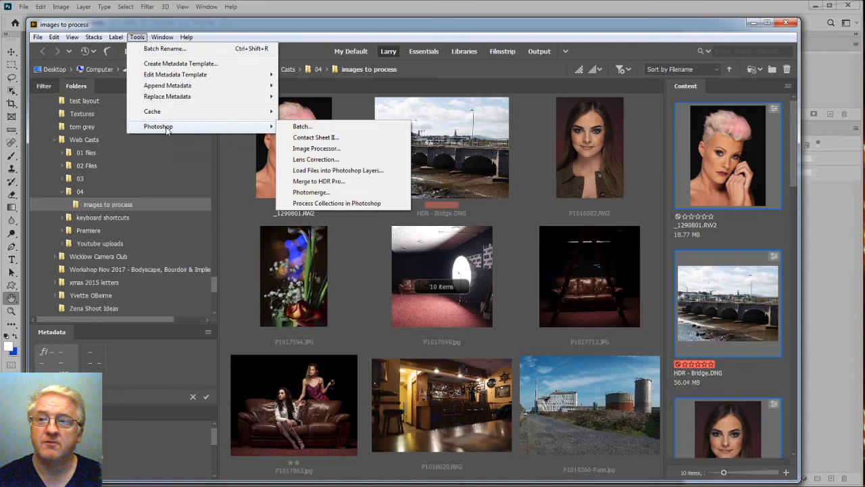
{"action": "left_click", "coordinate": [349, 127]}
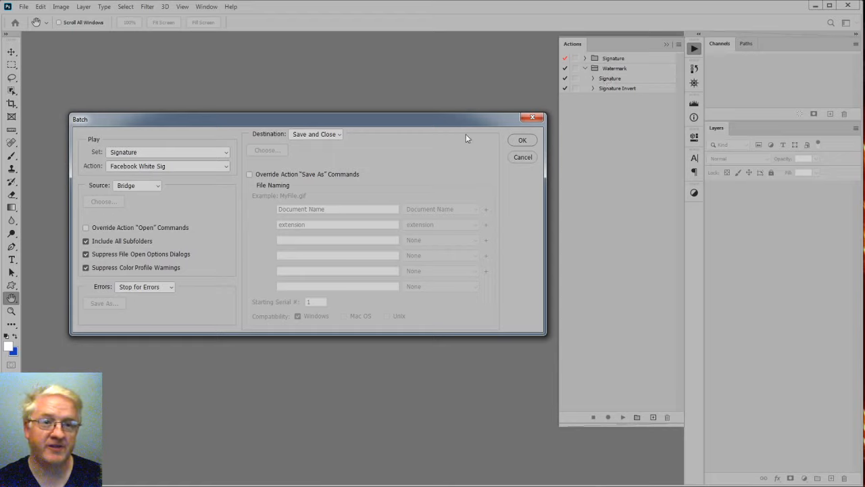
{"action": "left_click", "coordinate": [145, 152]}
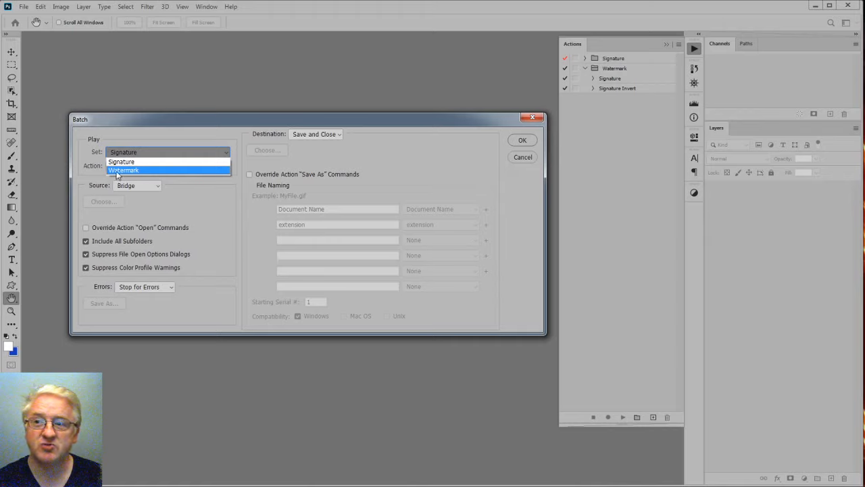
{"action": "left_click", "coordinate": [121, 171]}
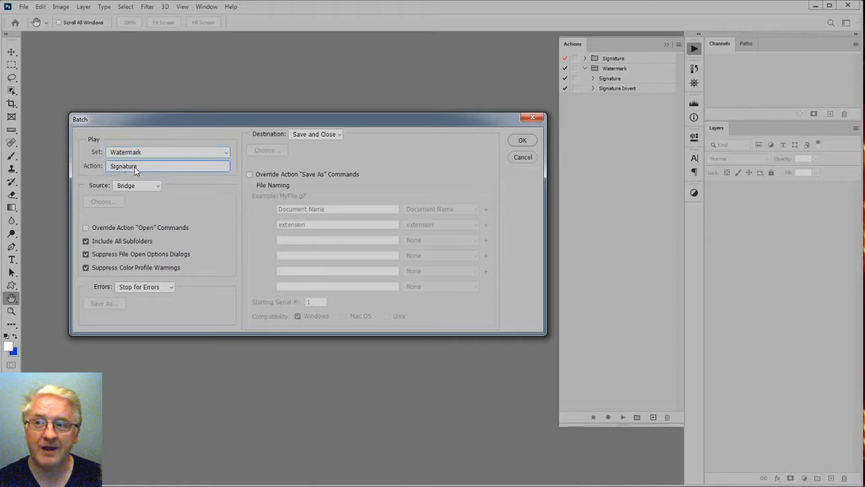
{"action": "left_click", "coordinate": [135, 167]}
{"action": "left_click", "coordinate": [132, 176]}
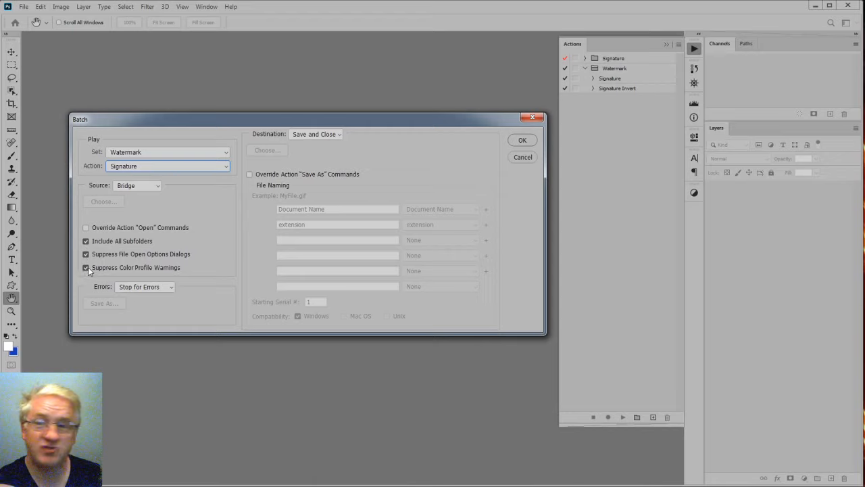
- Choose Stop for Errors and the Save and Close destination in the Batch dialog, and cancel the batch
{"action": "left_click", "coordinate": [137, 287]}
{"action": "left_click", "coordinate": [137, 288]}
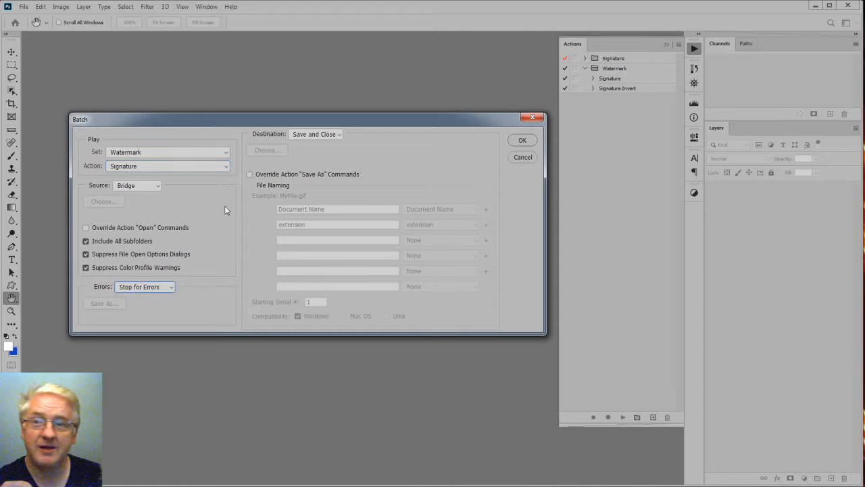
{"action": "left_click", "coordinate": [305, 135]}
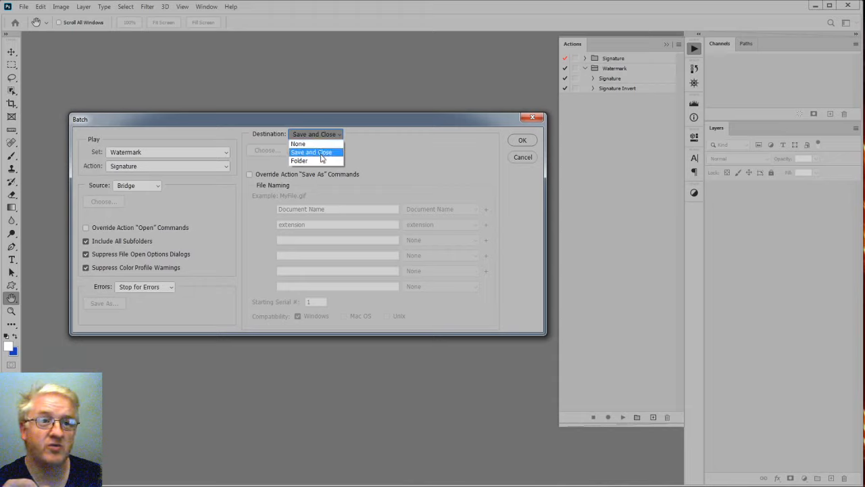
{"action": "left_click", "coordinate": [321, 152]}
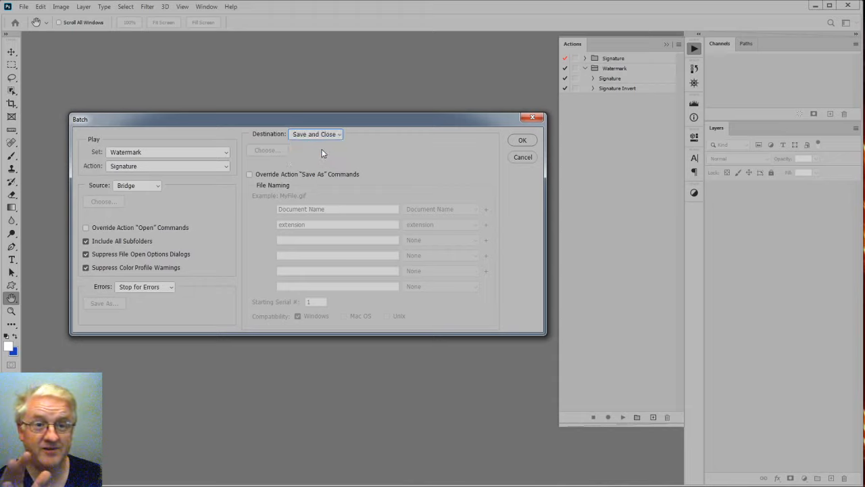
{"action": "left_click", "coordinate": [523, 158]}
- Select the Watermark set's Signature action in Photoshop and restart the Batch command from Bridge on the selected images
{"action": "left_click", "coordinate": [605, 79]}
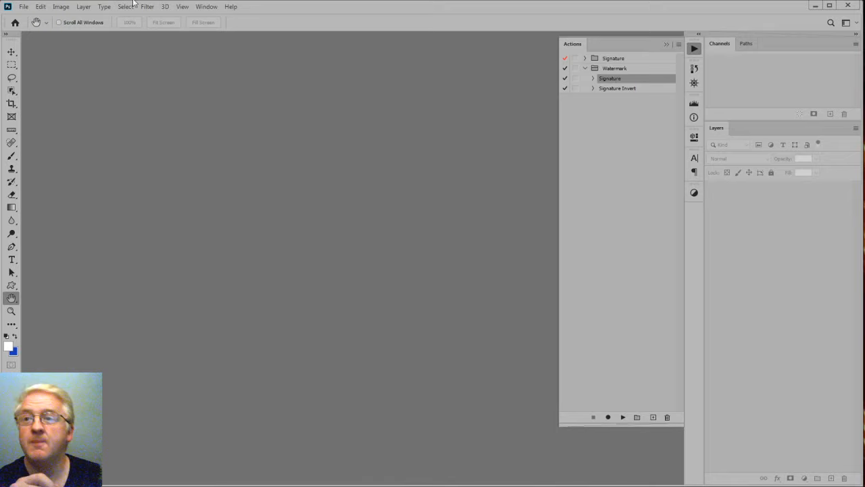
{"action": "left_click", "coordinate": [24, 9]}
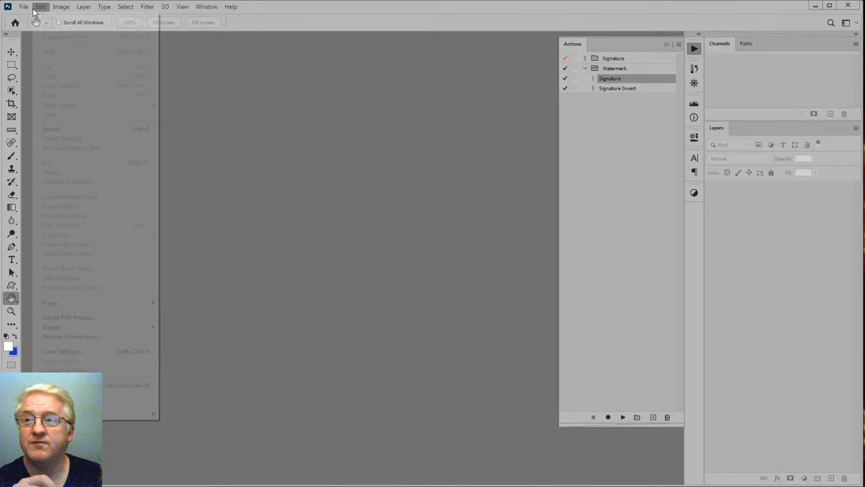
{"action": "mouse_move", "coordinate": [61, 8]}
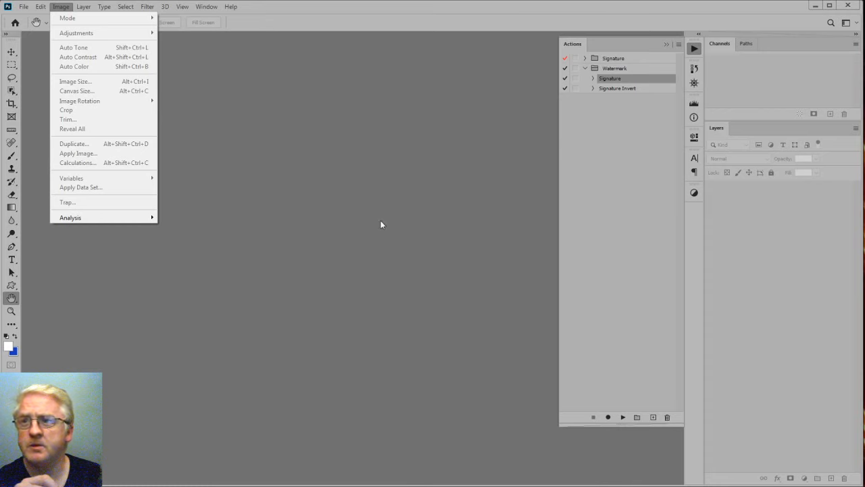
{"action": "left_click", "coordinate": [474, 174]}
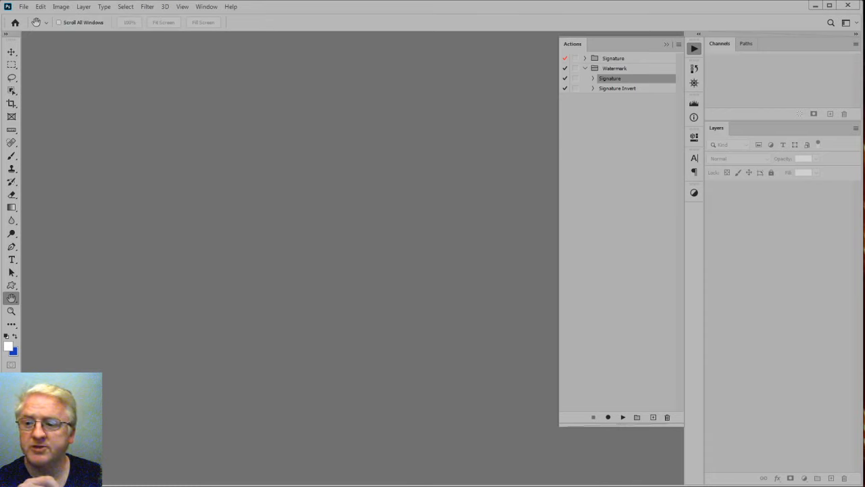
{"action": "key", "text": "alt+Tab"}
{"action": "left_click", "coordinate": [138, 41]}
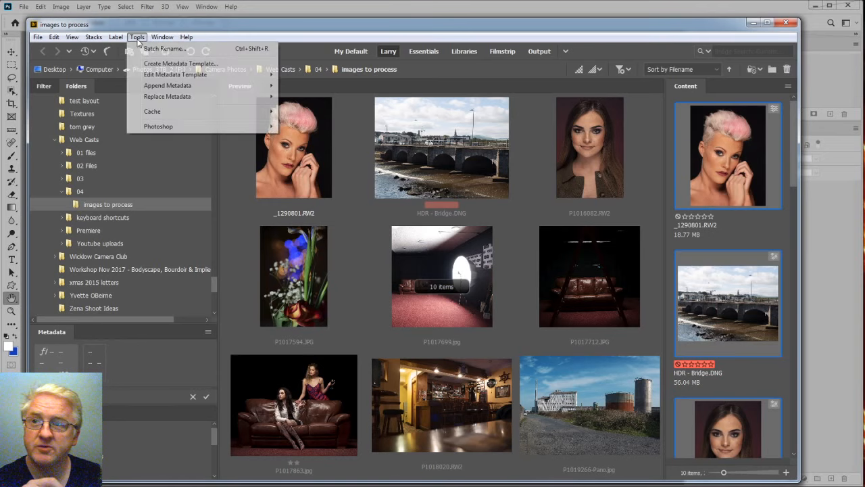
{"action": "mouse_move", "coordinate": [176, 126]}
{"action": "left_click", "coordinate": [300, 128]}
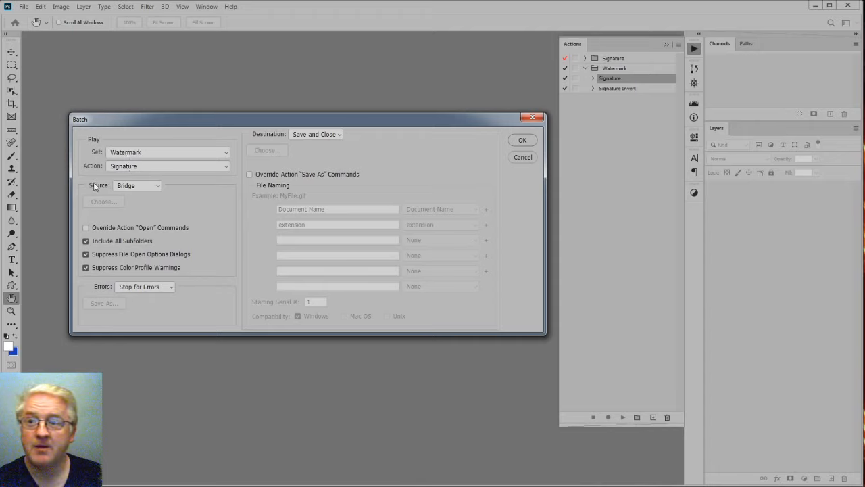
- Compare the Folder and Bridge options for the batch source, ending with Bridge selected
{"action": "left_click", "coordinate": [138, 187]}
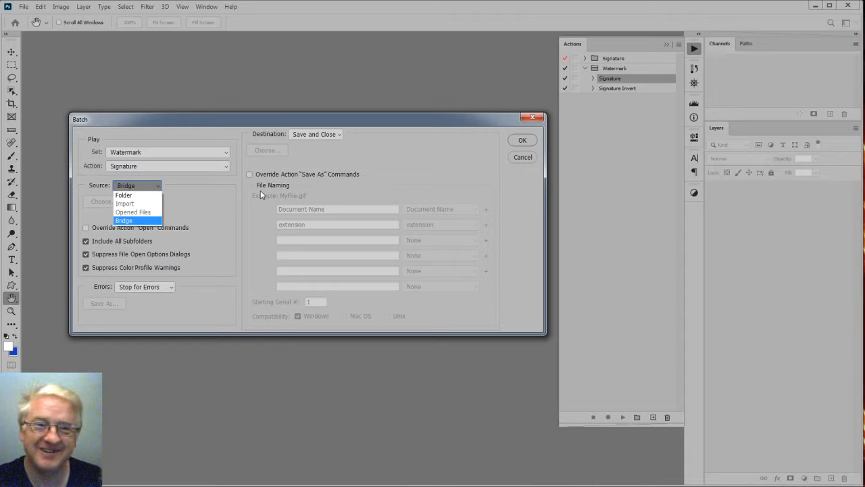
{"action": "left_click", "coordinate": [127, 222]}
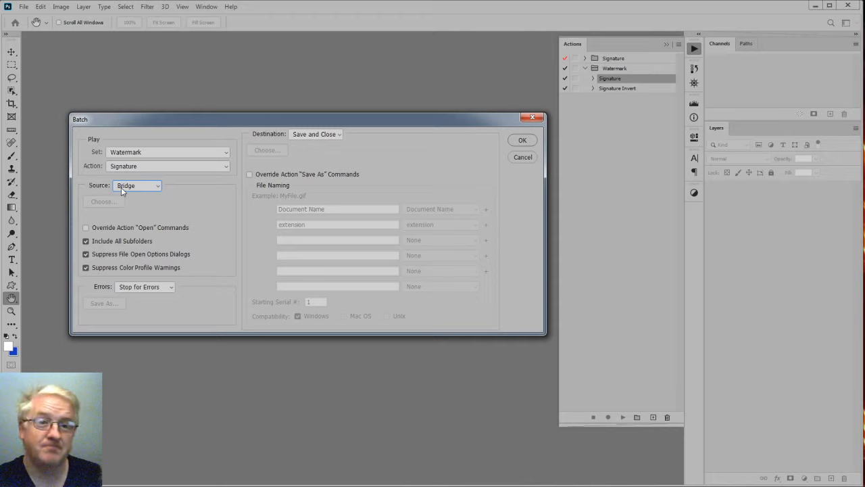
{"action": "left_click", "coordinate": [121, 187]}
{"action": "left_click", "coordinate": [125, 195]}
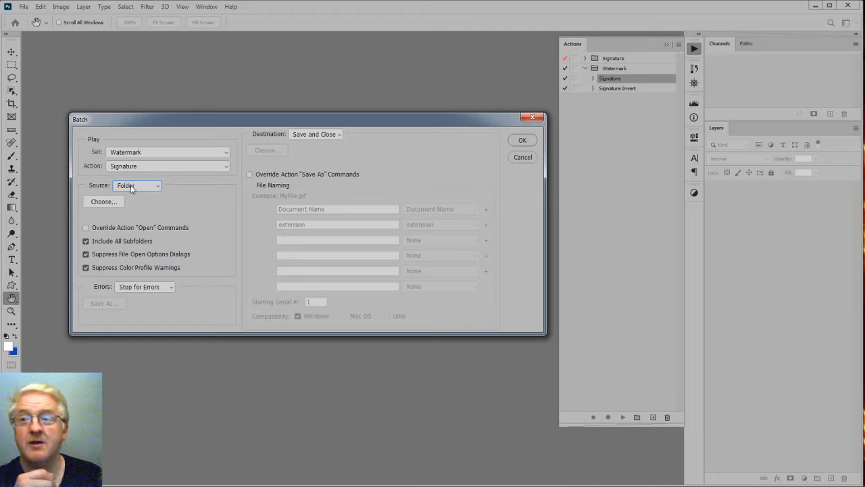
{"action": "left_click", "coordinate": [132, 185]}
{"action": "left_click", "coordinate": [131, 221]}
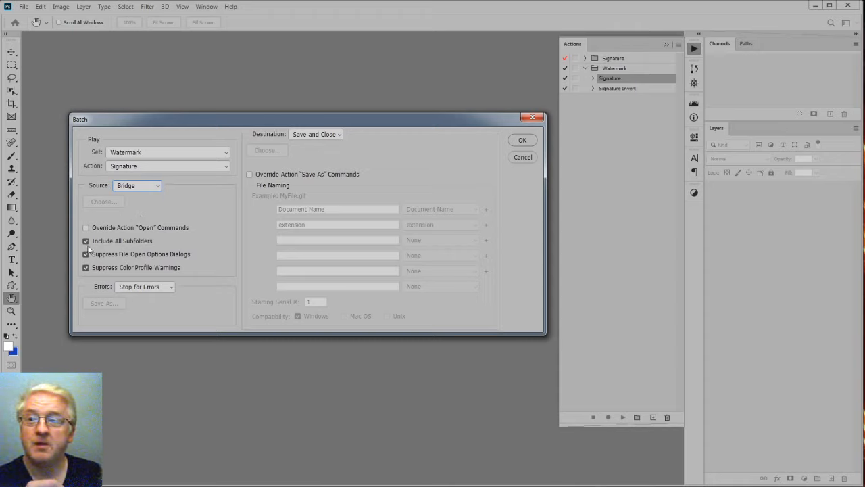
- Set the batch error handling to Stop for Errors and run the batch on the Bridge images
{"action": "left_click", "coordinate": [142, 287]}
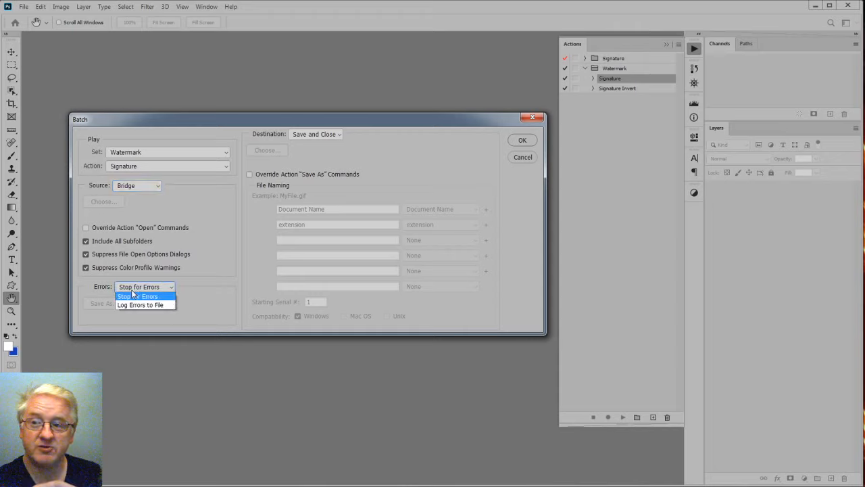
{"action": "left_click", "coordinate": [124, 295]}
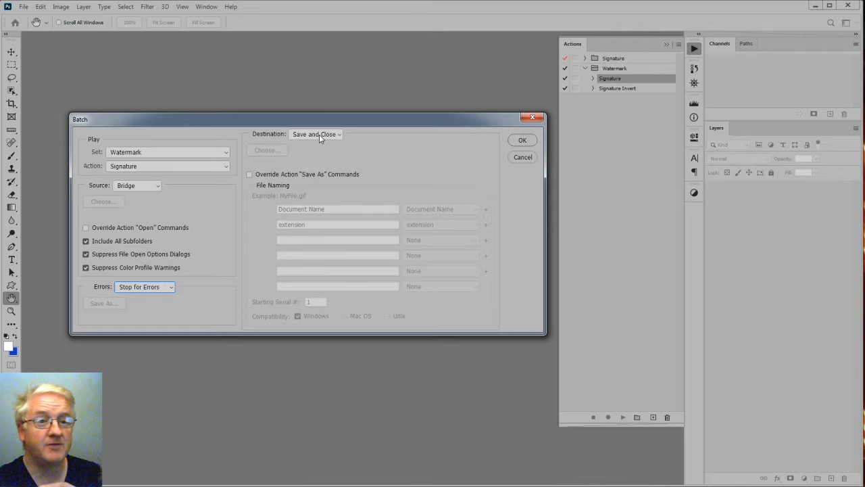
{"action": "left_click", "coordinate": [521, 141]}
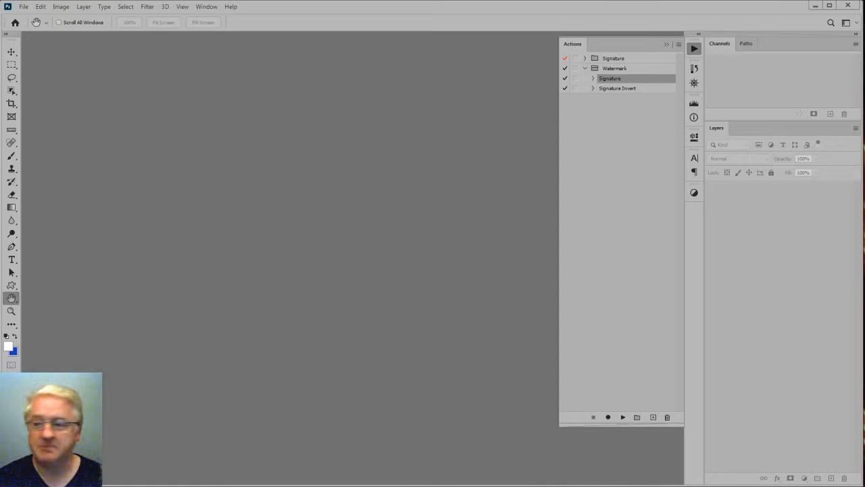
- Switch to the Facebook Sig Images folder in Bridge and preview the first two watermarked JPGs
{"action": "key", "text": "alt+Tab"}
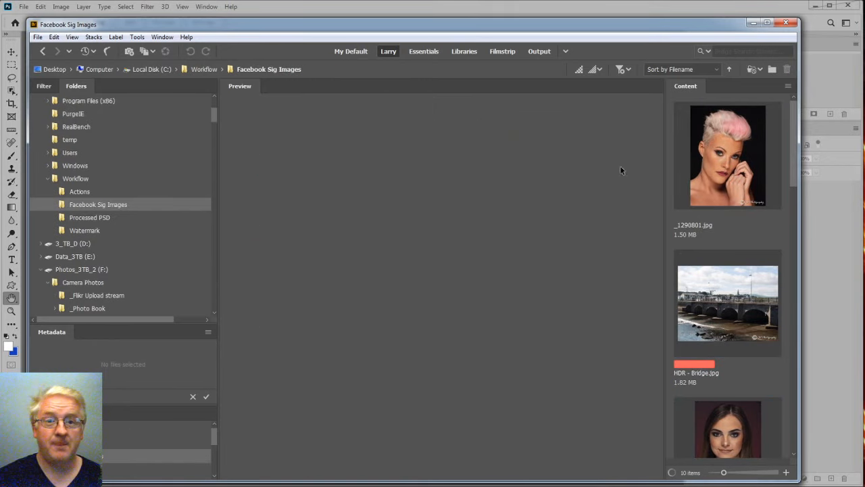
{"action": "left_click", "coordinate": [739, 148]}
{"action": "key", "text": "Down"}
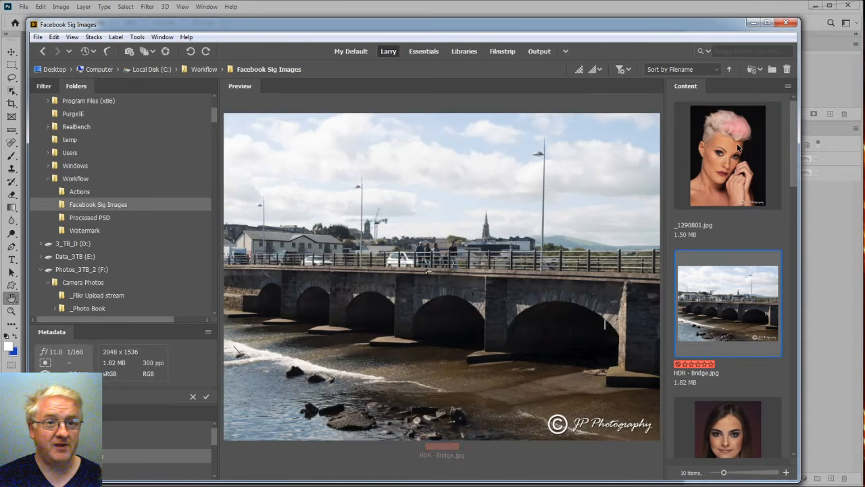
- Preview the remaining watermarked JPGs in the Facebook Sig Images folder one by one, from P1016082.jpg to P1088436.jpg
{"action": "key", "text": "Down"}
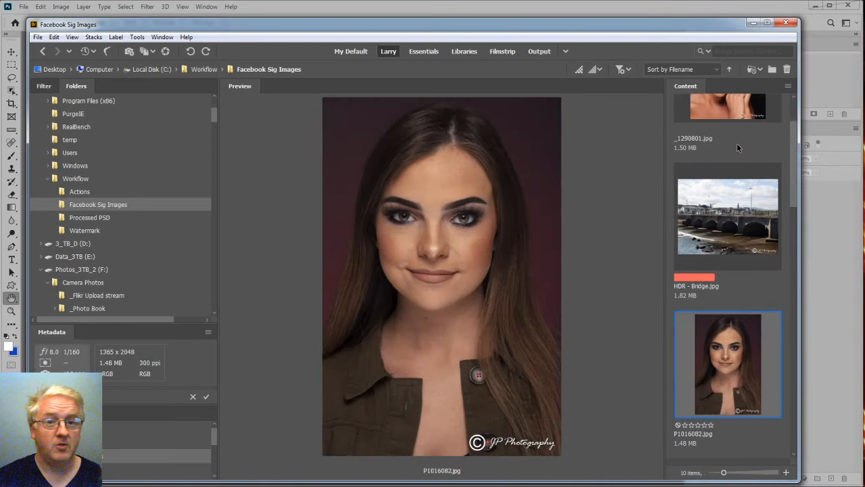
{"action": "key", "text": "Down"}
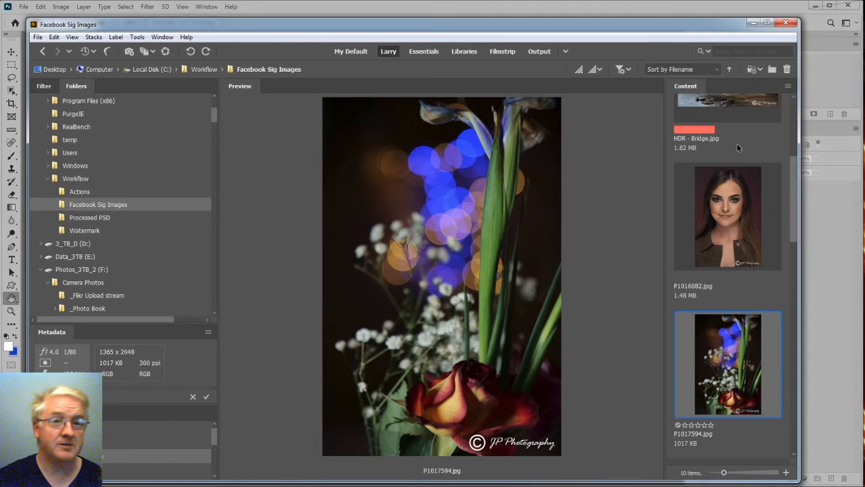
{"action": "key", "text": "Down"}
{"action": "key", "text": "Down"}
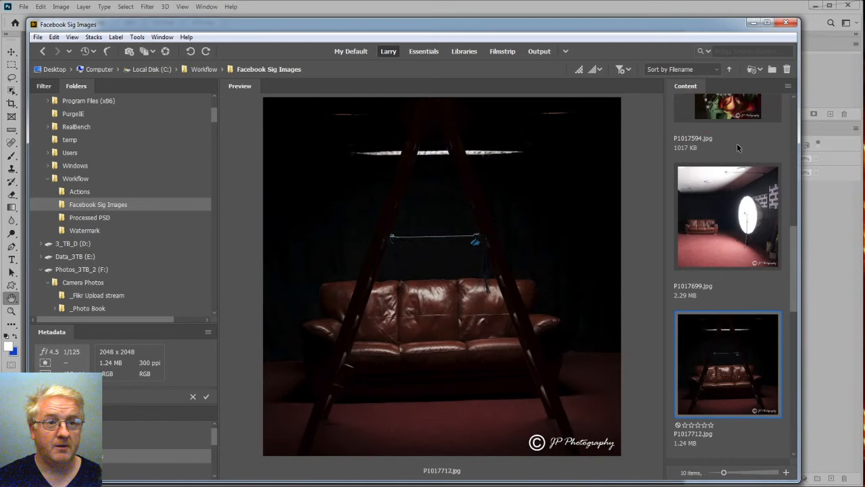
{"action": "key", "text": "Down"}
{"action": "key", "text": "Down"}
{"action": "key", "text": "Down"}
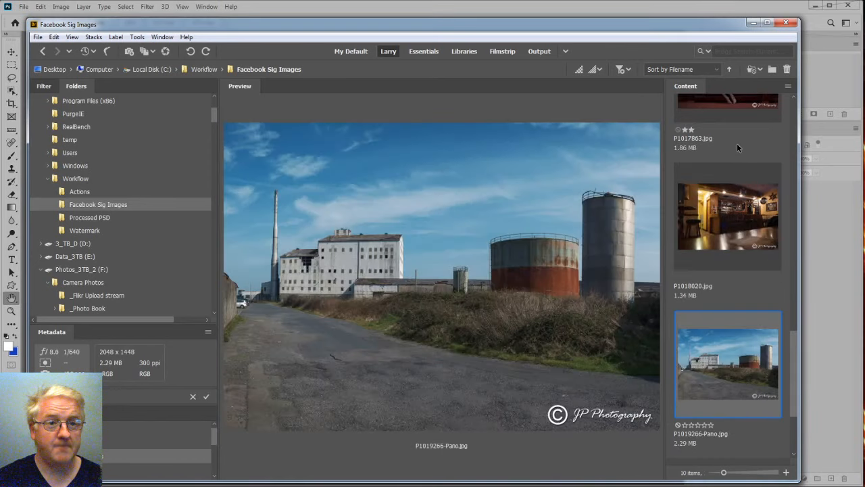
{"action": "key", "text": "Down"}
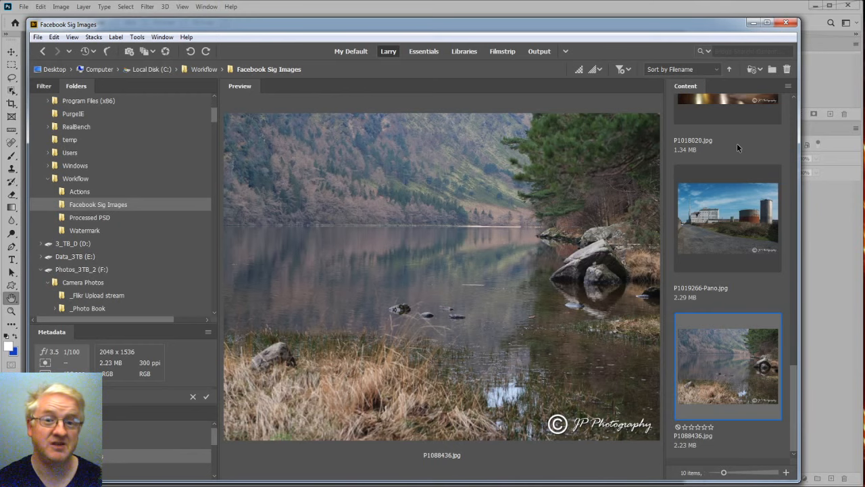
- Select all the watermarked JPGs in the Facebook Sig Images folder and delete them
{"action": "left_click", "coordinate": [716, 232]}
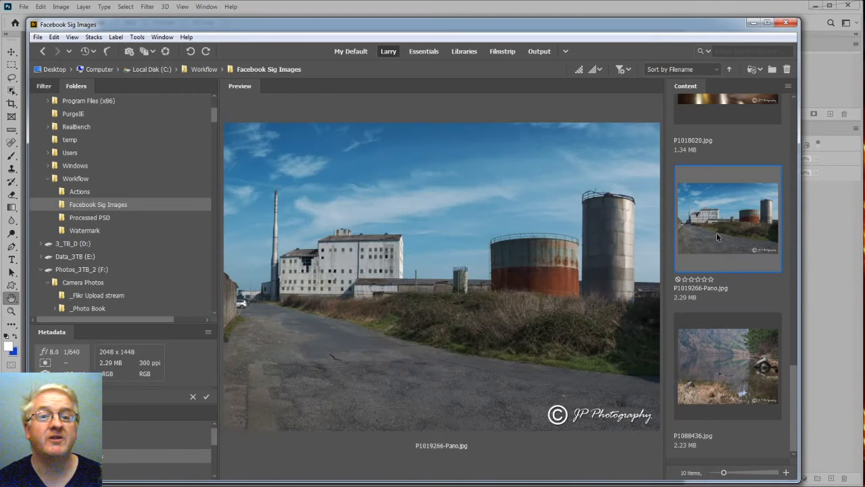
{"action": "key", "text": "ctrl+a"}
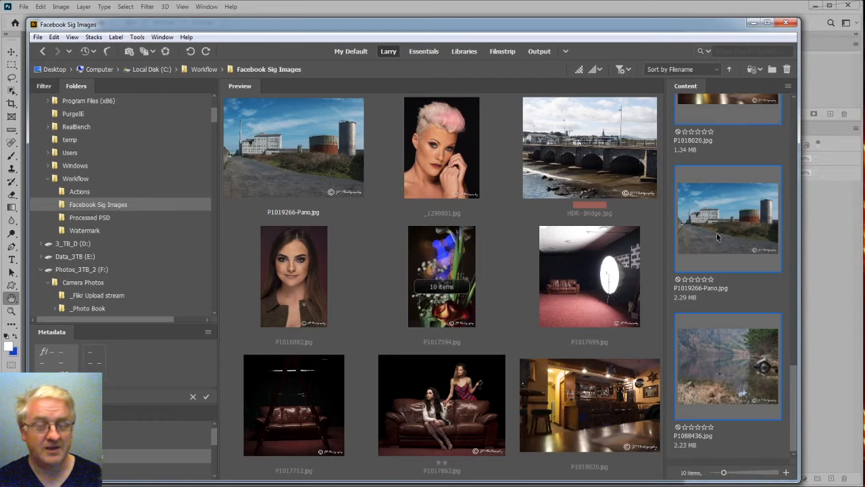
{"action": "key", "text": "Delete"}
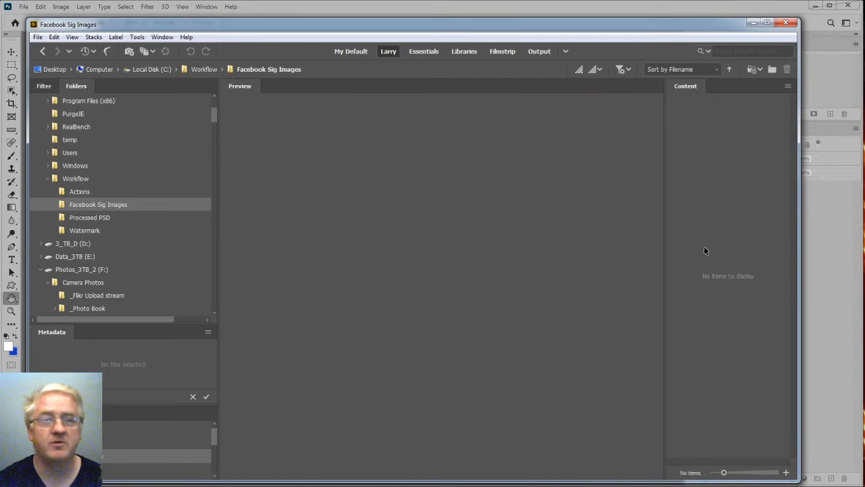
- Return to the images to process folder in Bridge and select all of its images
{"action": "key", "text": "alt+Left"}
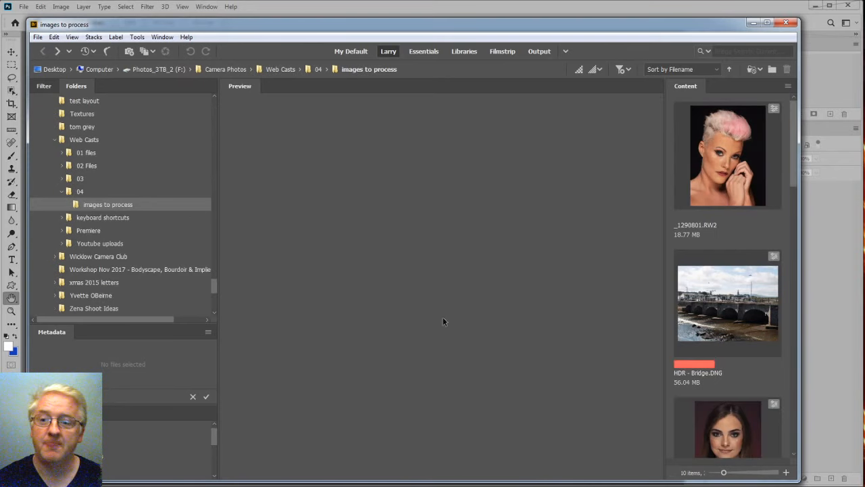
{"action": "left_click", "coordinate": [755, 166]}
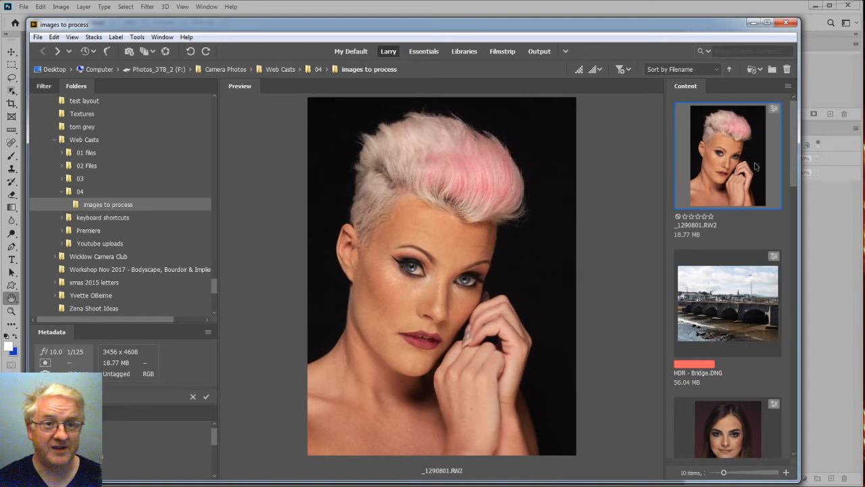
{"action": "key", "text": "ctrl+a"}
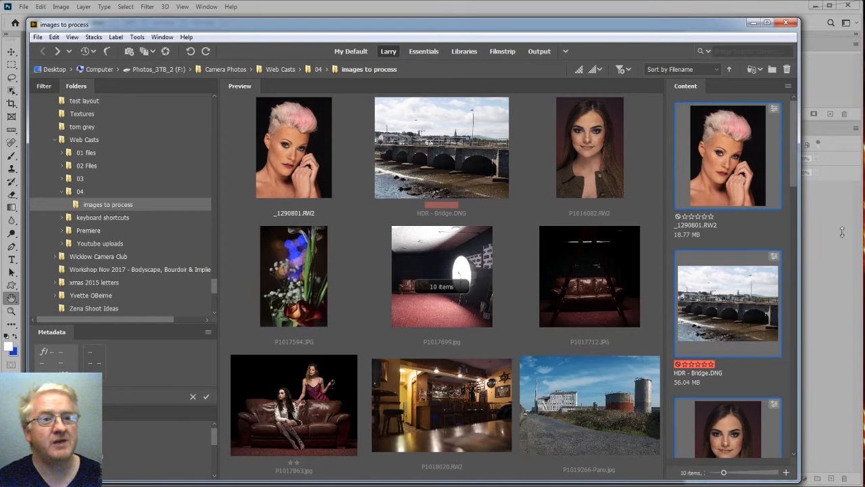
- Switch to Photoshop, open the Batch command with the Signature Invert action, examine its source options and cancel it
{"action": "left_click", "coordinate": [748, 9]}
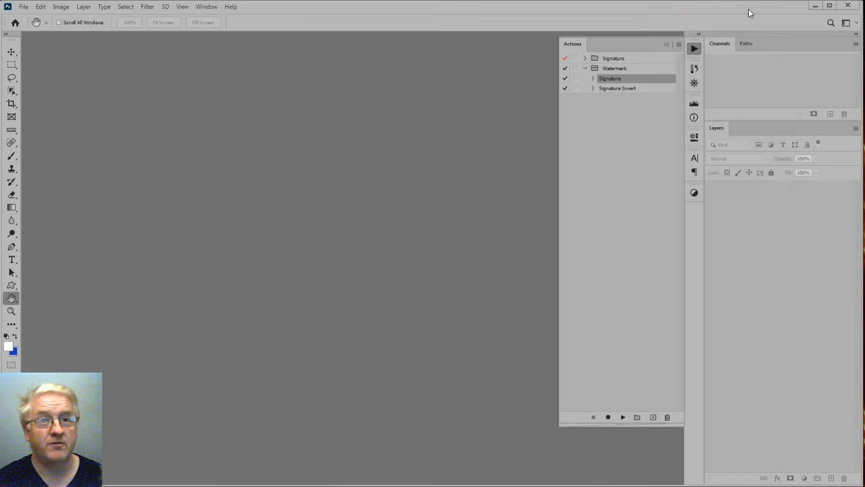
{"action": "left_click", "coordinate": [613, 89]}
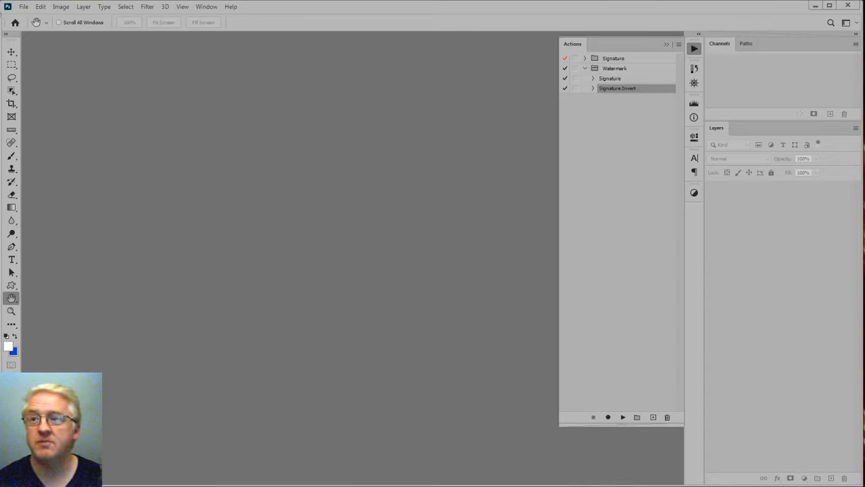
{"action": "left_click", "coordinate": [23, 6]}
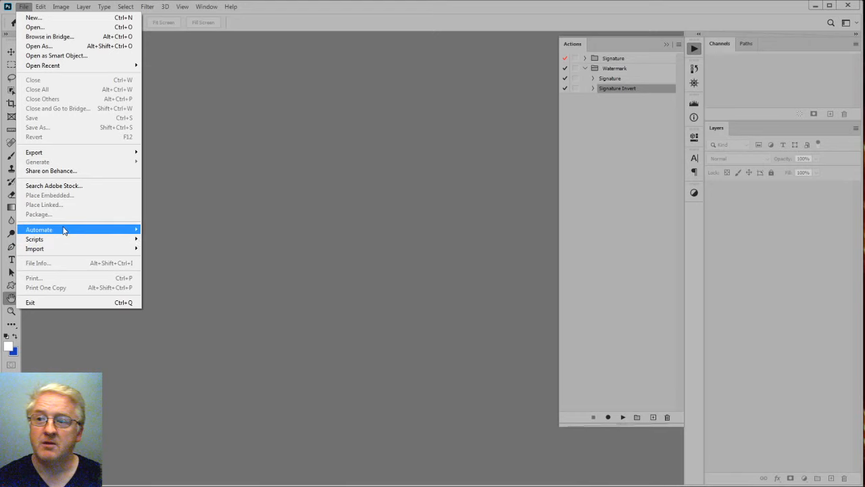
{"action": "mouse_move", "coordinate": [64, 231]}
{"action": "left_click", "coordinate": [180, 227]}
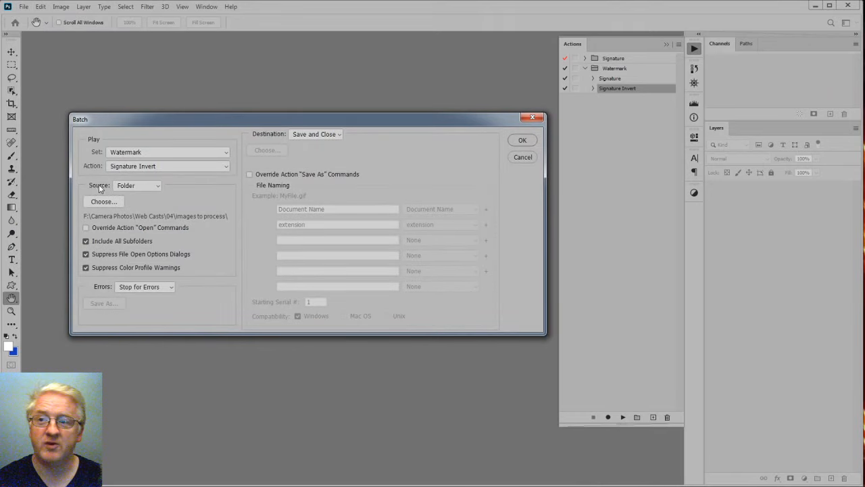
{"action": "left_click", "coordinate": [132, 186]}
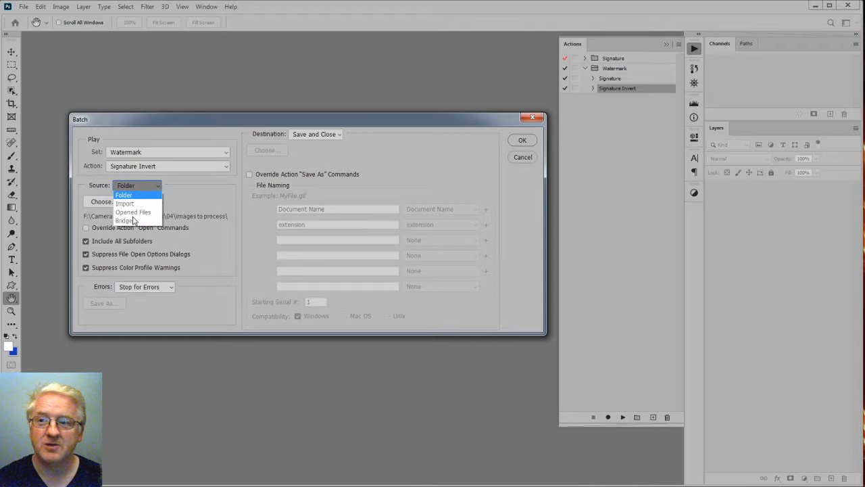
{"action": "left_click", "coordinate": [531, 163]}
{"action": "left_click", "coordinate": [533, 160]}
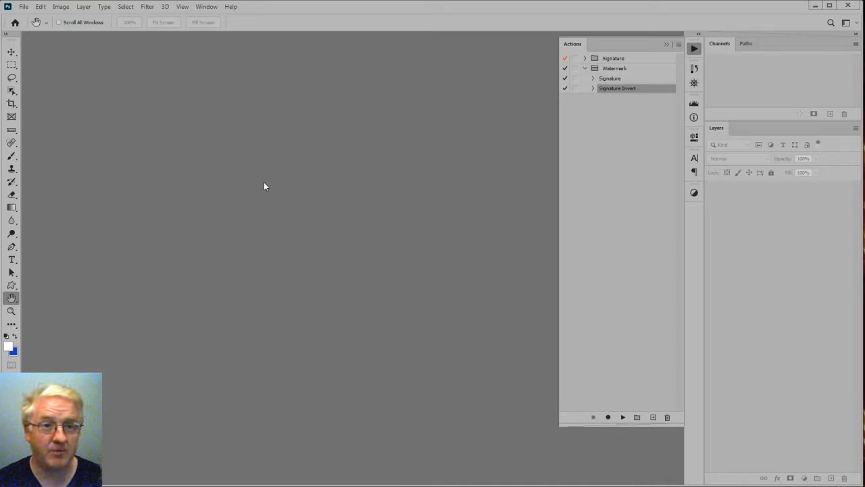
- Start a droplet from the Watermark set's Signature action and save it on the Desktop as sig white.exe, replacing the existing file
{"action": "left_click", "coordinate": [608, 79]}
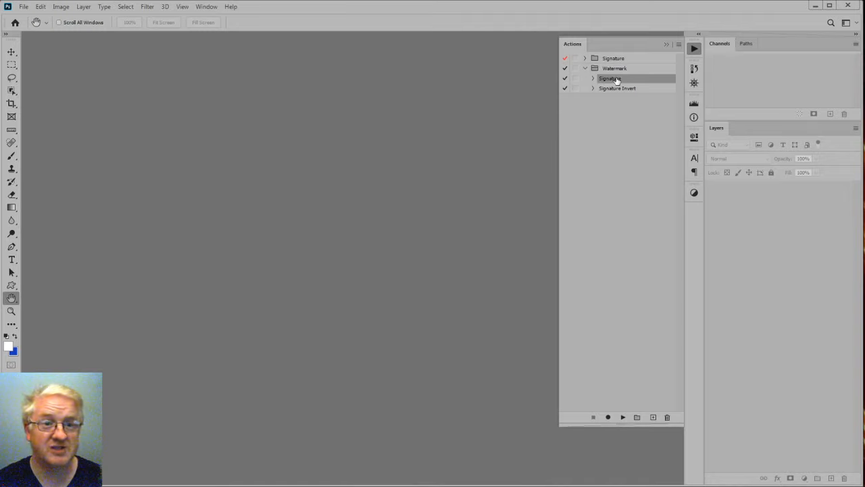
{"action": "left_click", "coordinate": [24, 7]}
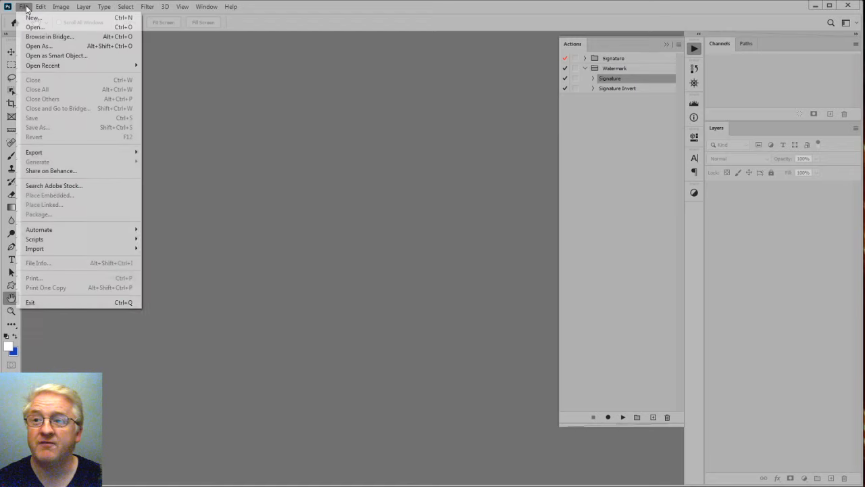
{"action": "mouse_move", "coordinate": [51, 230]}
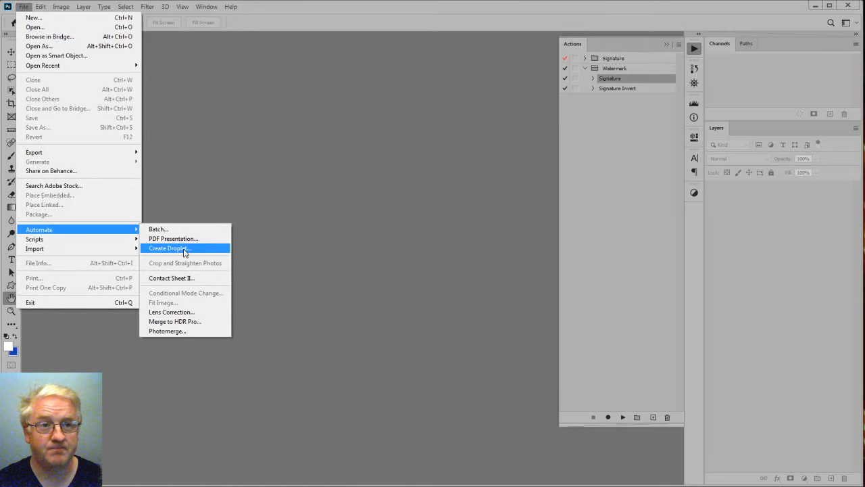
{"action": "left_click", "coordinate": [183, 249]}
{"action": "left_click_drag", "start_coordinate": [213, 118], "coordinate": [212, 115]}
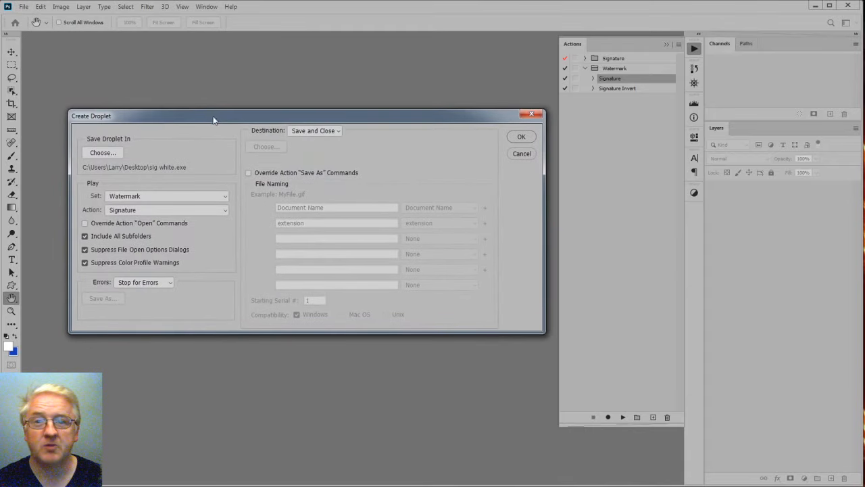
{"action": "left_click", "coordinate": [100, 152]}
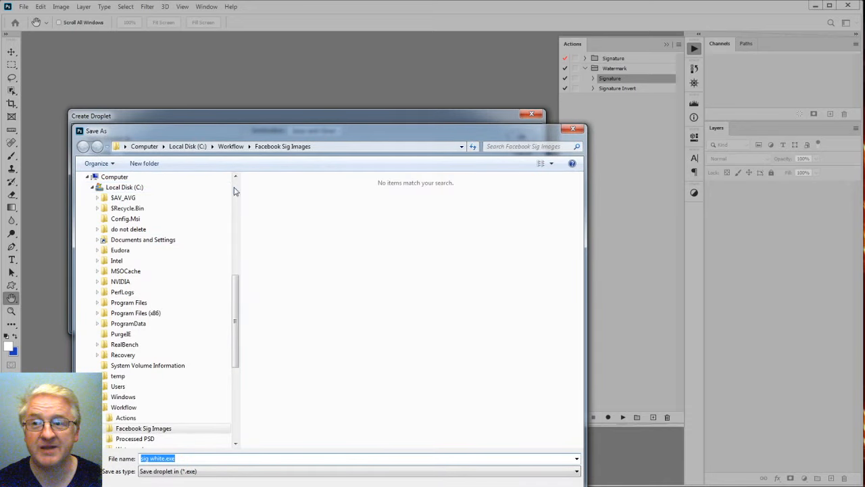
{"action": "left_click", "coordinate": [235, 188]}
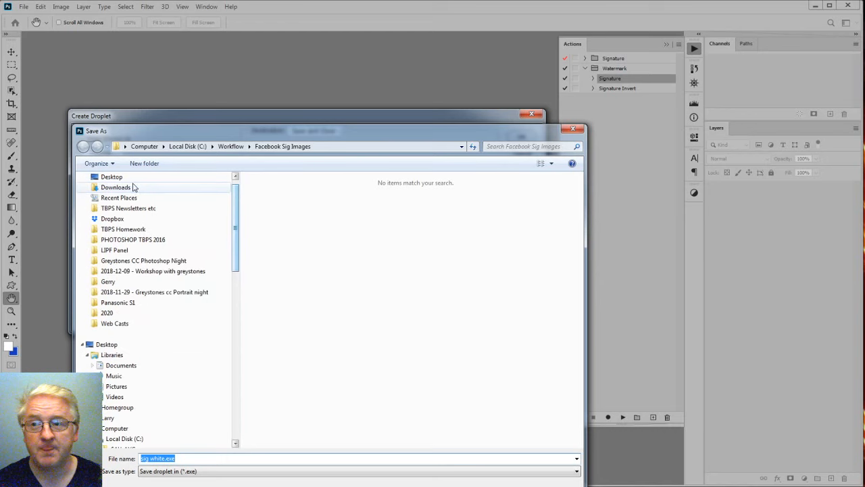
{"action": "left_click", "coordinate": [112, 177]}
{"action": "left_click", "coordinate": [154, 459]}
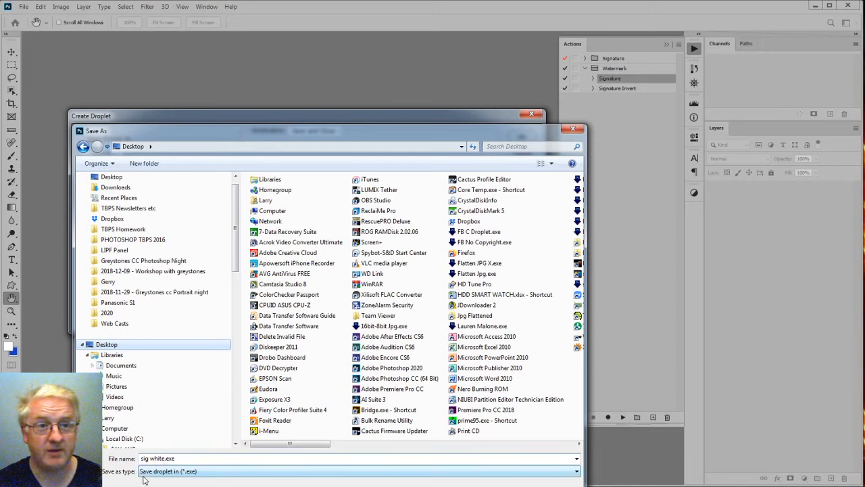
{"action": "left_click", "coordinate": [164, 458]}
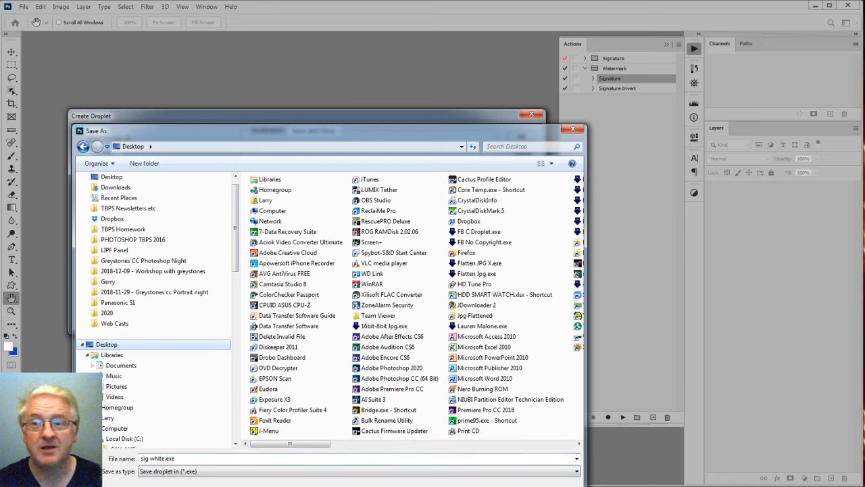
{"action": "key", "text": "Return"}
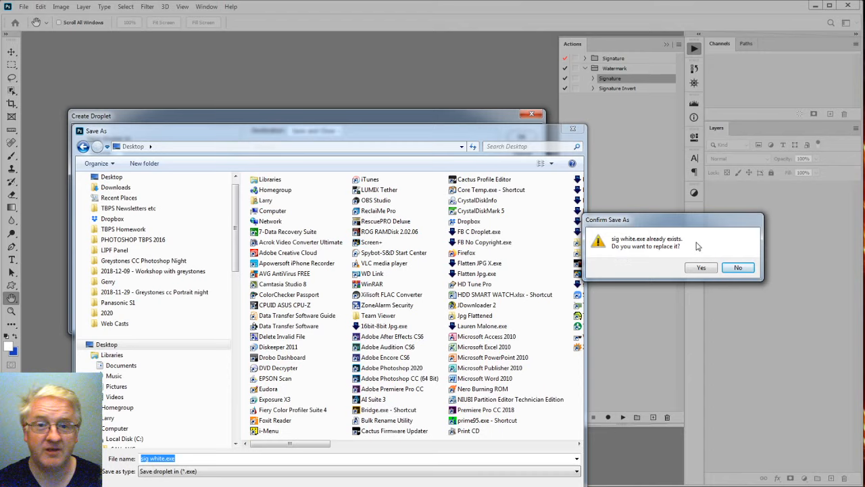
{"action": "left_click", "coordinate": [701, 268]}
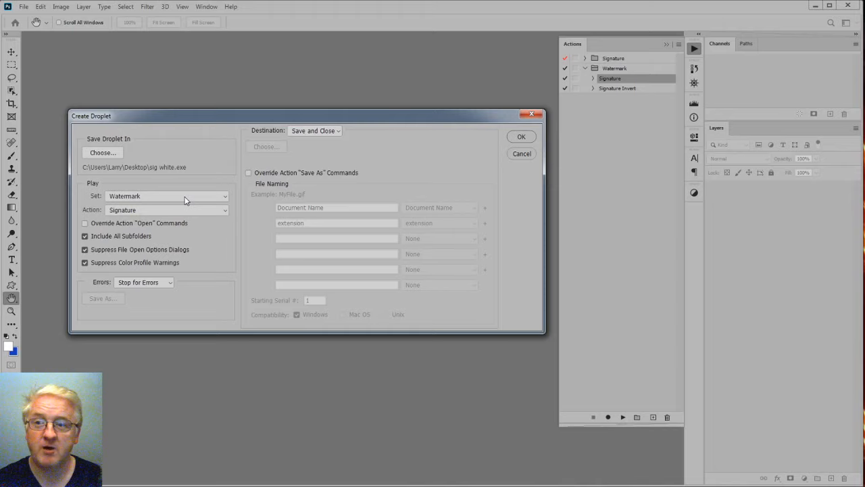
- Choose the Watermark set for the droplet and create it with the Signature action
{"action": "left_click", "coordinate": [225, 196]}
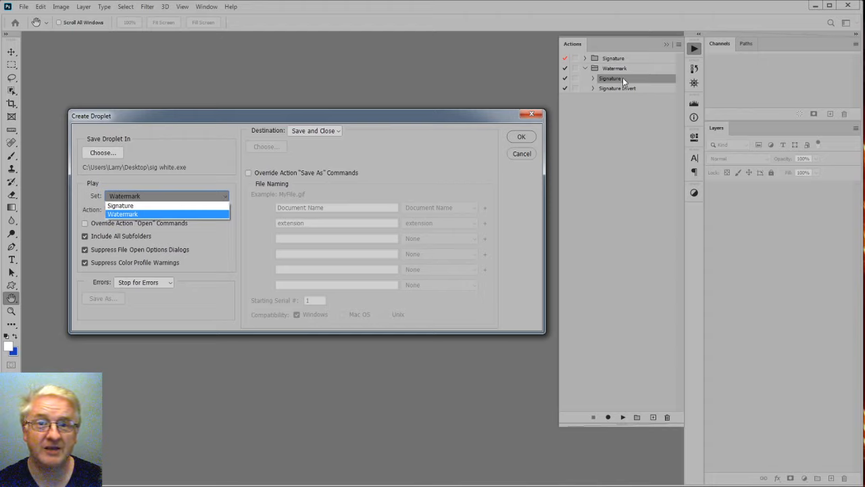
{"action": "left_click", "coordinate": [135, 214]}
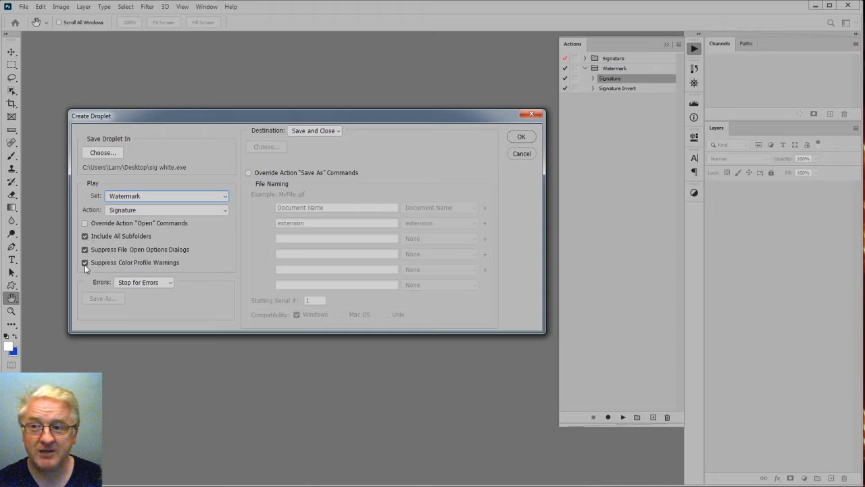
{"action": "left_click", "coordinate": [521, 137]}
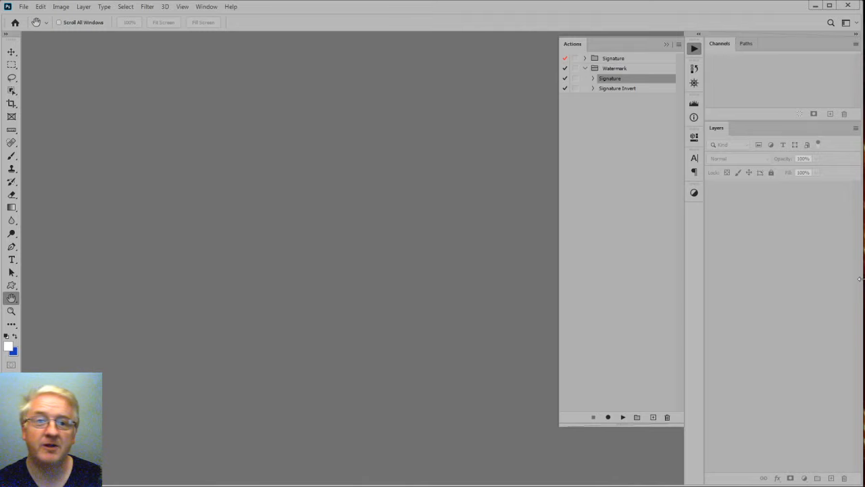
- Narrow the Photoshop window, switch to Bridge and narrow its window too, leaving the sig white.exe droplet on the desktop uncovered
{"action": "left_click_drag", "start_coordinate": [860, 278], "coordinate": [820, 276]}
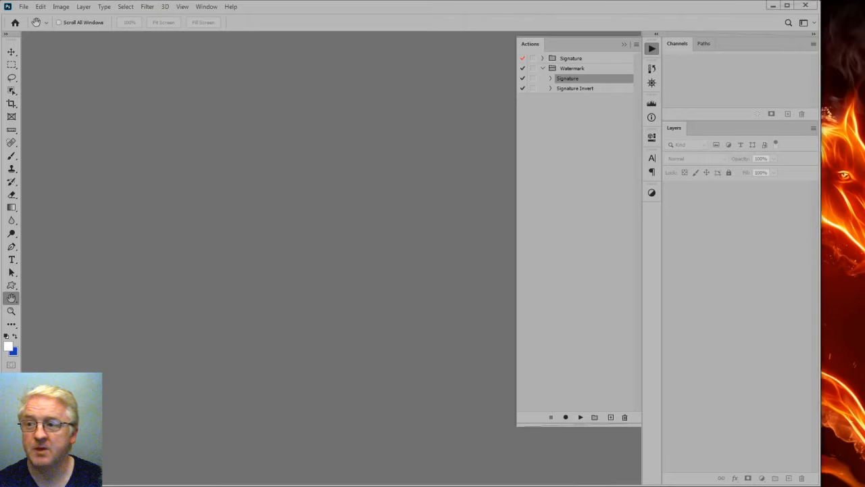
{"action": "left_click_drag", "start_coordinate": [837, 296], "coordinate": [802, 291]}
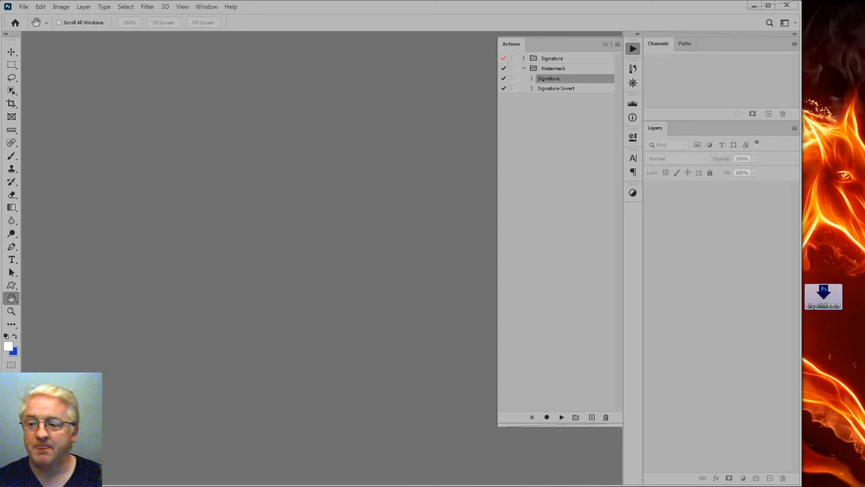
{"action": "key", "text": "ctrl+alt+o"}
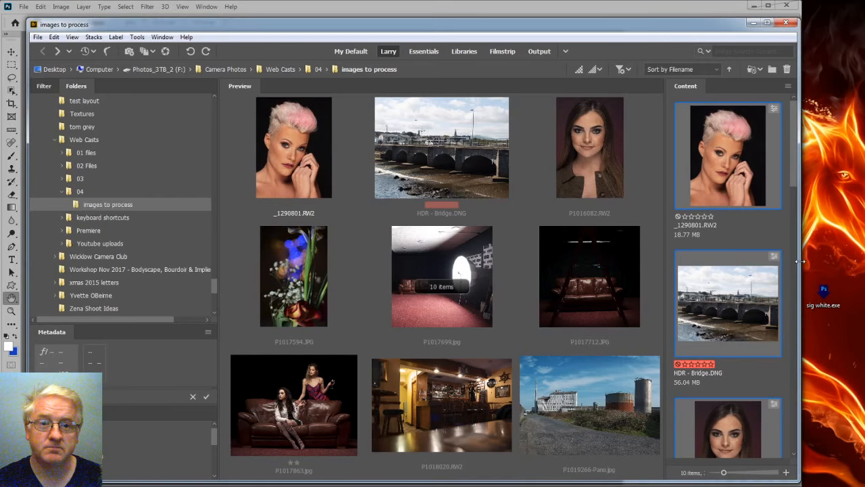
{"action": "left_click_drag", "start_coordinate": [799, 261], "coordinate": [747, 257]}
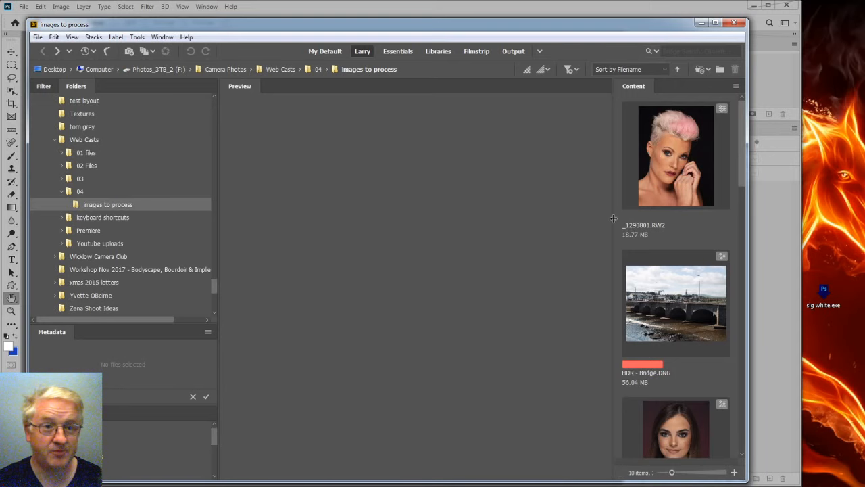
- Select all images in Bridge's images to process folder and try to run them through the sig white.exe droplet, dismissing any message
{"action": "left_click", "coordinate": [691, 189]}
{"action": "scroll", "coordinate": [688, 305], "scroll_direction": "down", "scroll_amount": 2}
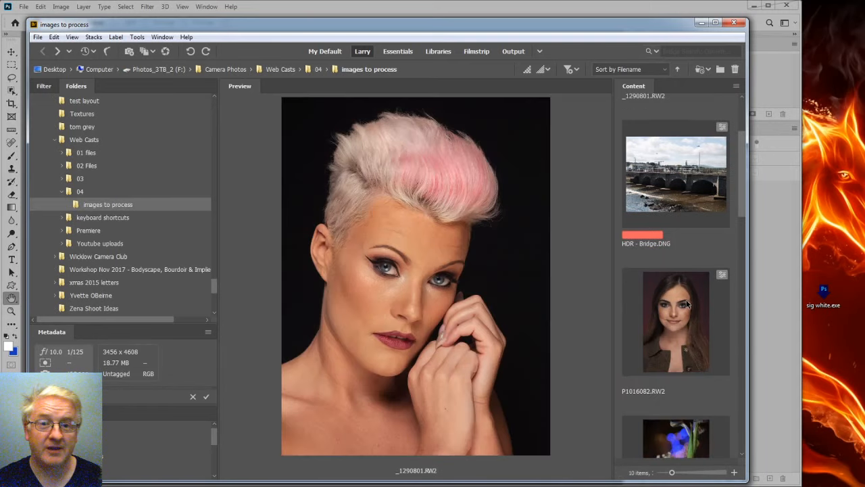
{"action": "scroll", "coordinate": [686, 304], "scroll_direction": "down", "scroll_amount": 3}
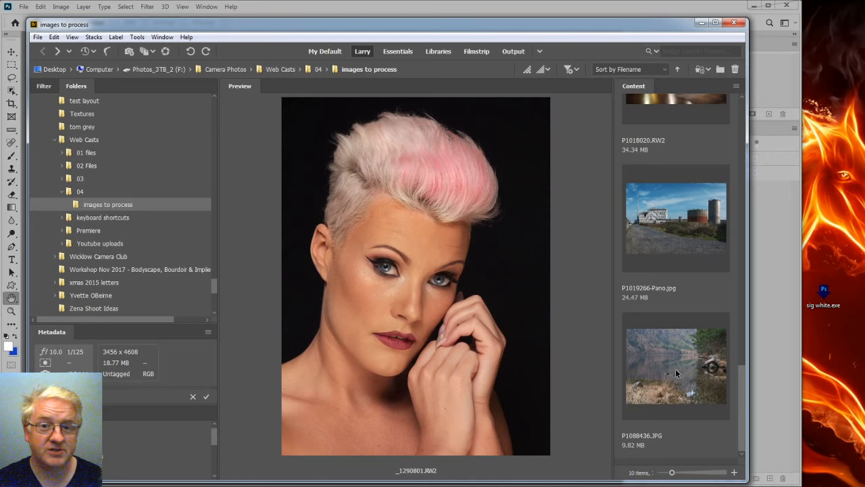
{"action": "key", "text": "ctrl+a"}
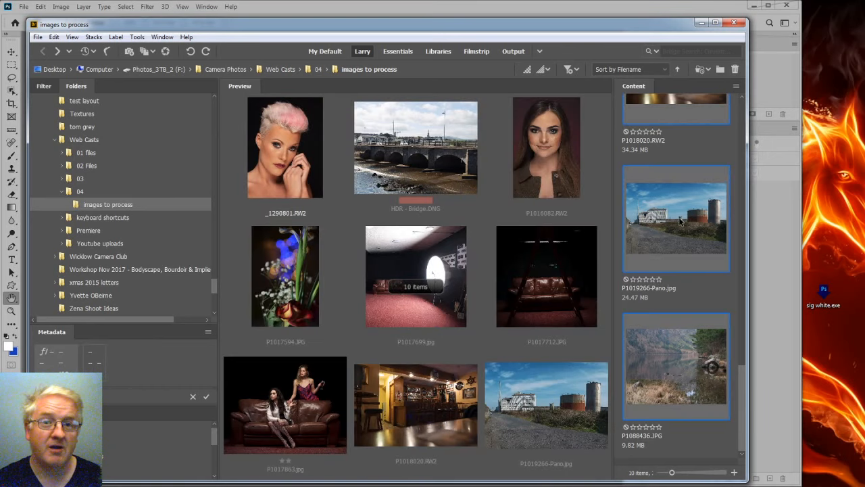
{"action": "left_click_drag", "start_coordinate": [673, 230], "coordinate": [825, 301]}
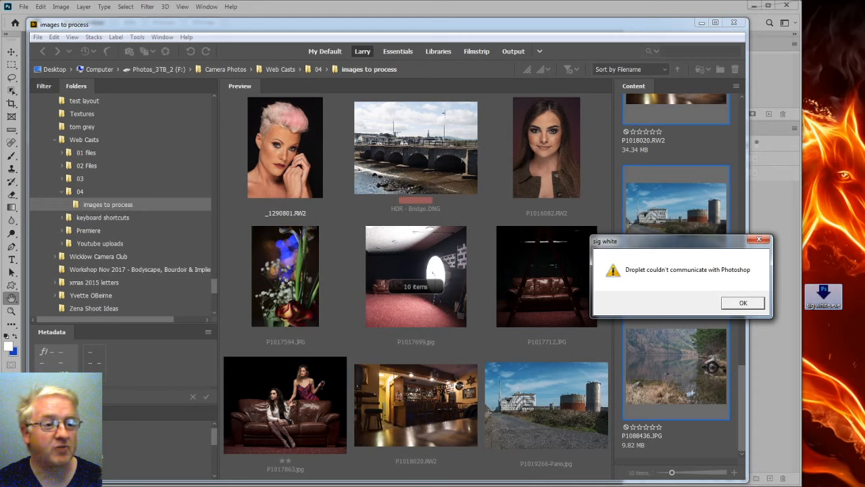
{"action": "key", "text": "Return"}
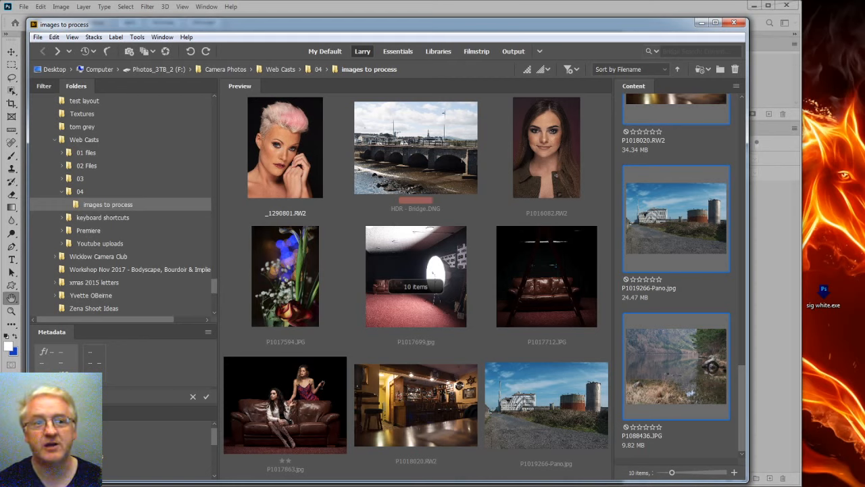
- Run the selected Bridge images through the sig white.exe droplet again, look at Photoshop, and return to Bridge
{"action": "left_click", "coordinate": [824, 295]}
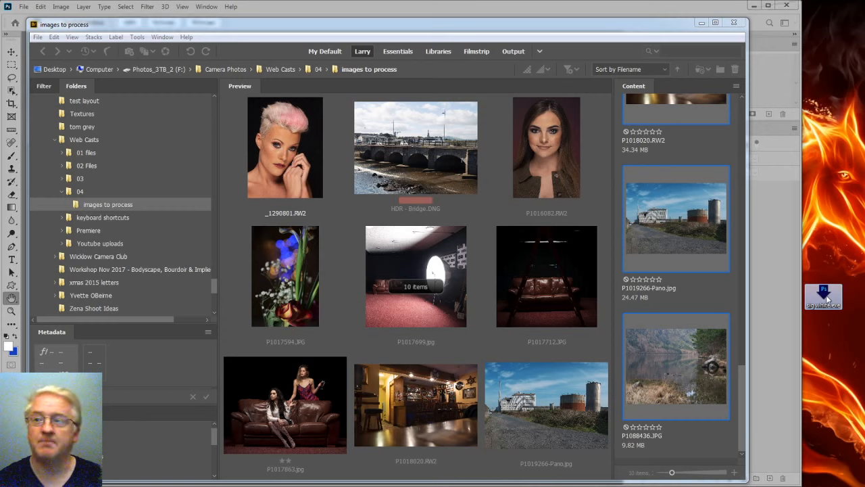
{"action": "left_click_drag", "start_coordinate": [712, 248], "coordinate": [825, 291]}
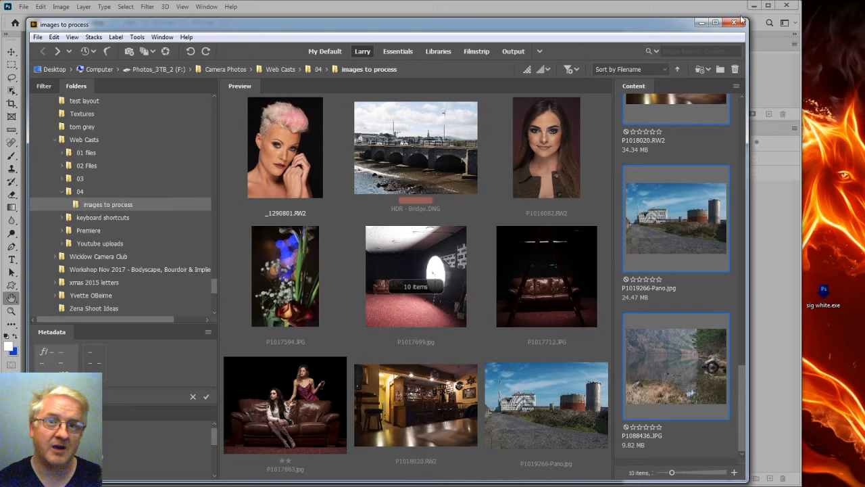
{"action": "left_click", "coordinate": [702, 23]}
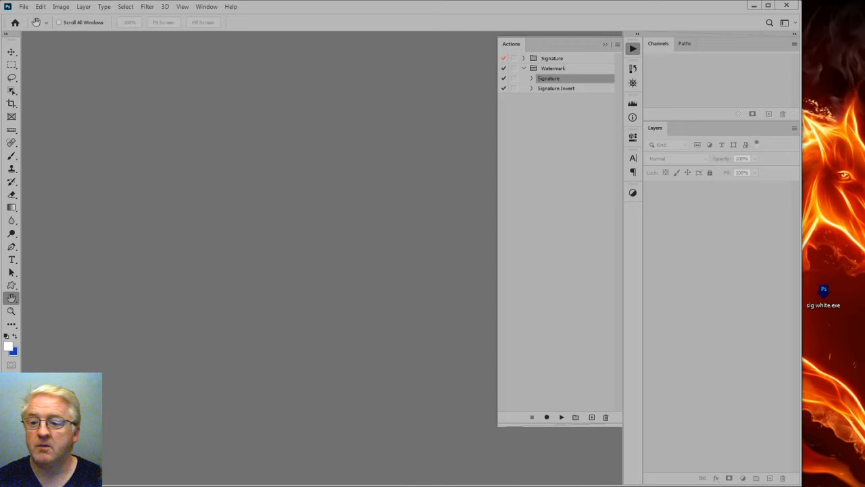
{"action": "key", "text": "alt+Tab"}
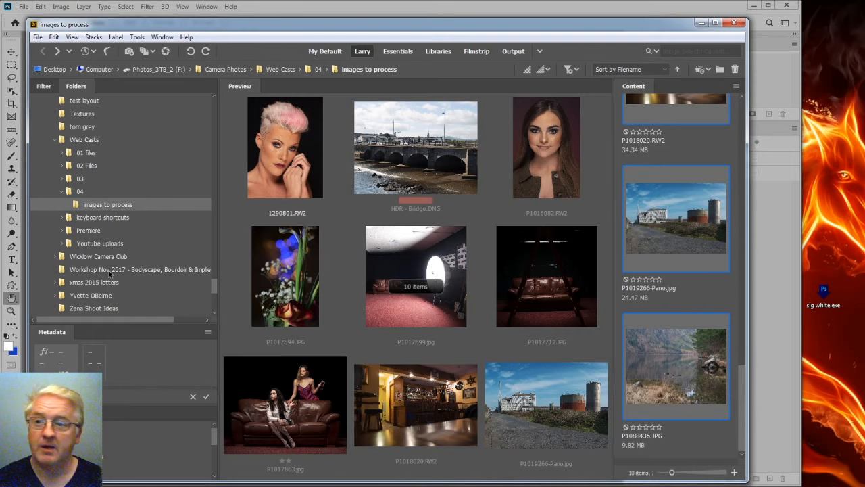
- Open the Facebook Sig Images folder in Bridge and examine the watermark on each processed image
{"action": "left_click", "coordinate": [90, 457]}
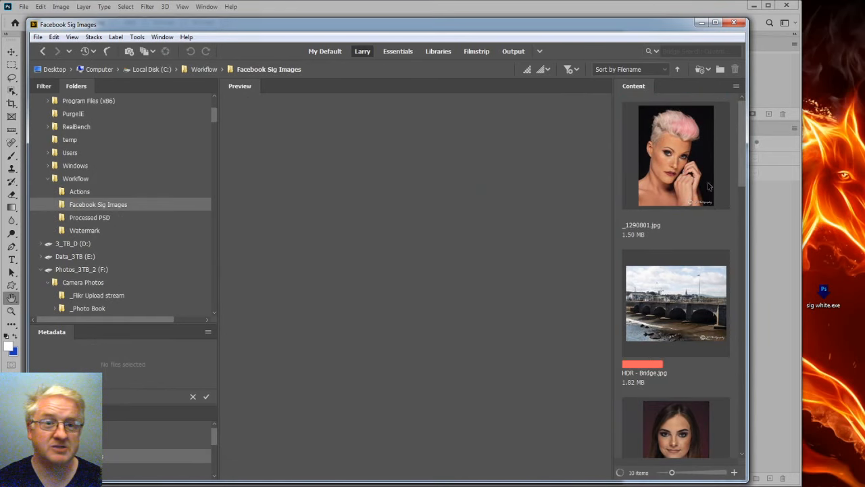
{"action": "left_click", "coordinate": [705, 179]}
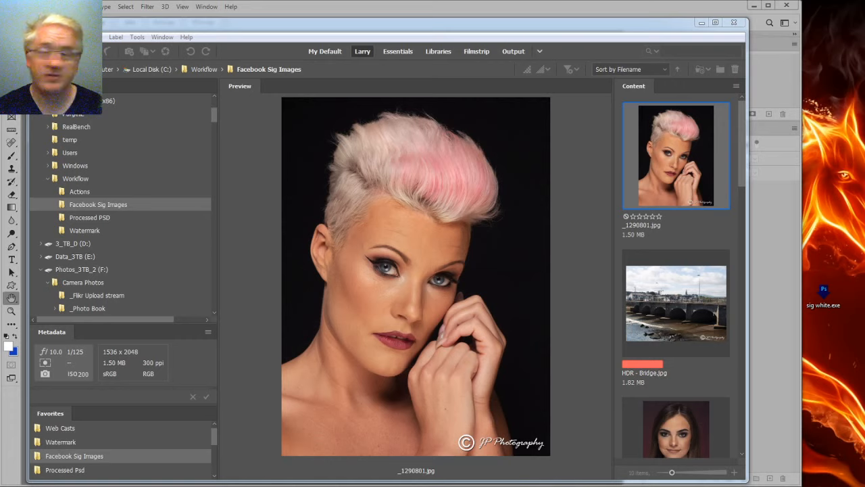
{"action": "left_click", "coordinate": [128, 356]}
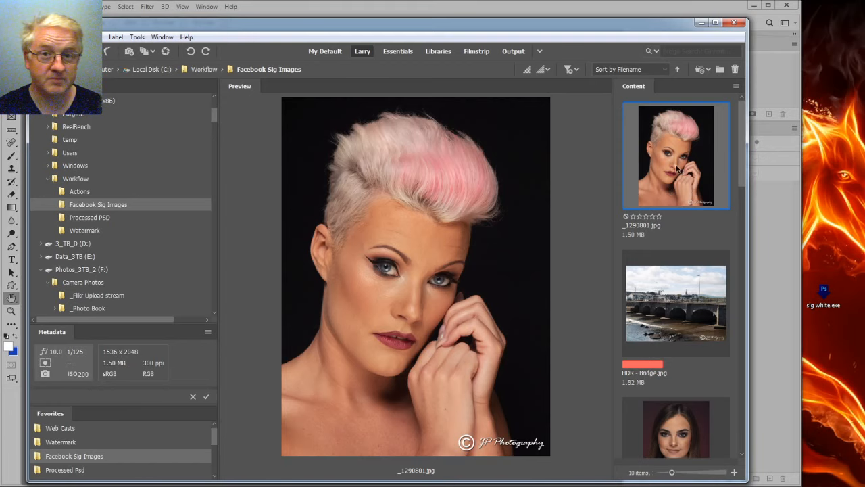
{"action": "left_click", "coordinate": [654, 343]}
{"action": "key", "text": "Down"}
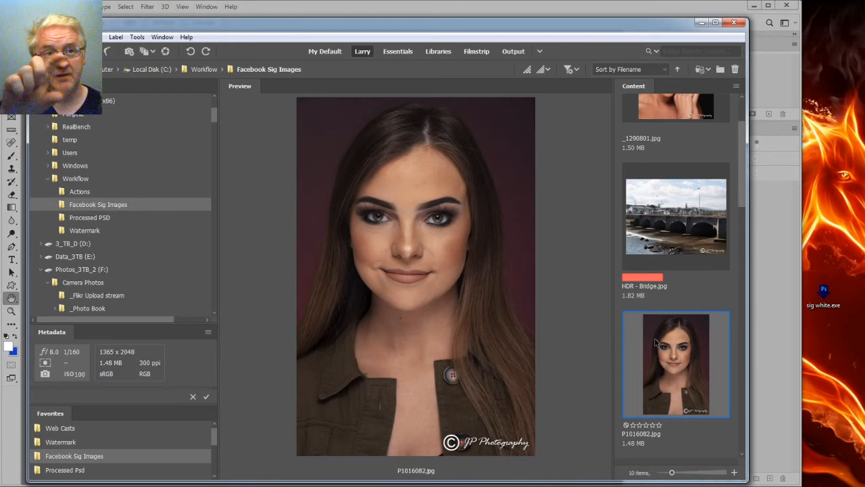
{"action": "key", "text": "Down"}
{"action": "key", "text": "Down"}
{"action": "key", "text": "Down"}
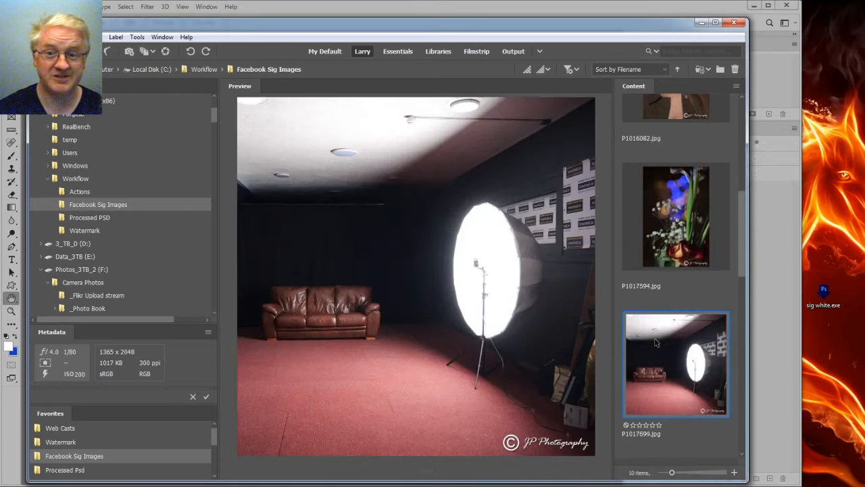
{"action": "key", "text": "Down"}
{"action": "key", "text": "Down"}
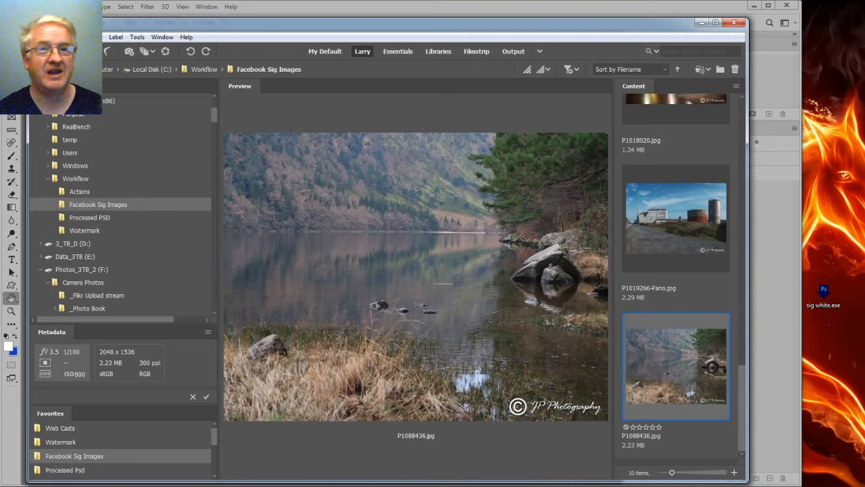
- Switch to File Explorer, open the Facebook Sig Images folder and delete all the processed images in it
{"action": "left_click", "coordinate": [718, 7]}
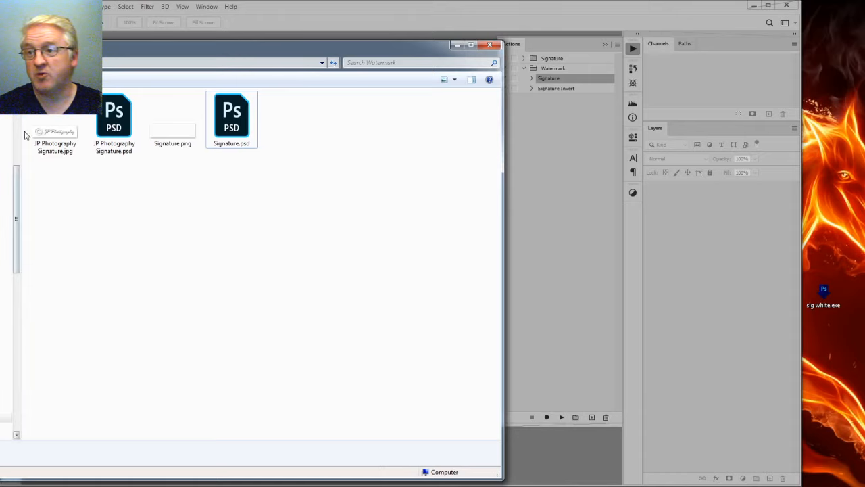
{"action": "left_click_drag", "start_coordinate": [40, 49], "coordinate": [90, 48]}
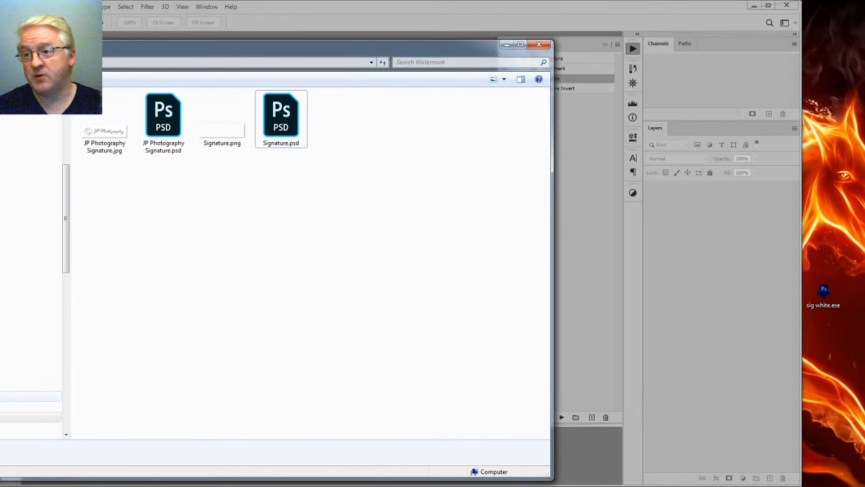
{"action": "left_click", "coordinate": [31, 396]}
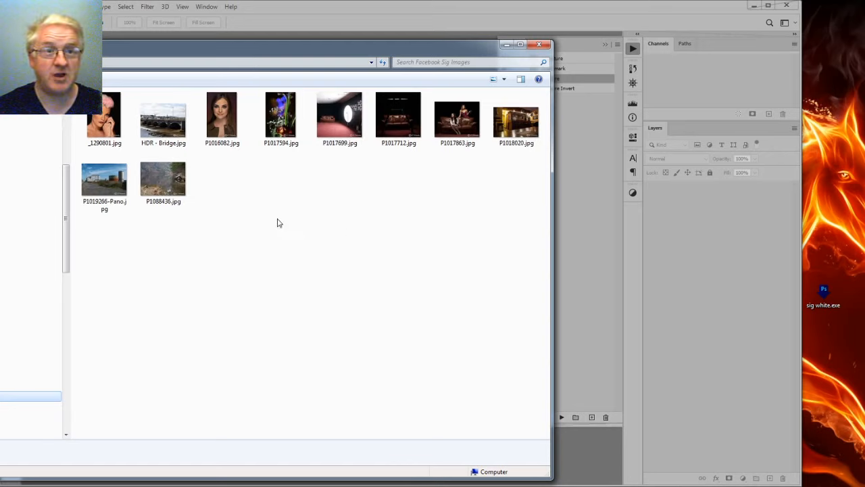
{"action": "left_click", "coordinate": [252, 191]}
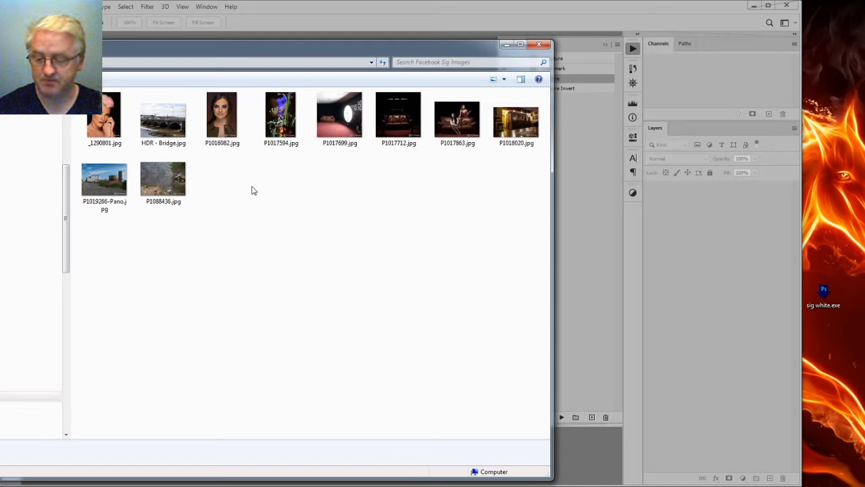
{"action": "key", "text": "ctrl+a"}
{"action": "key", "text": "Delete"}
{"action": "key", "text": "Return"}
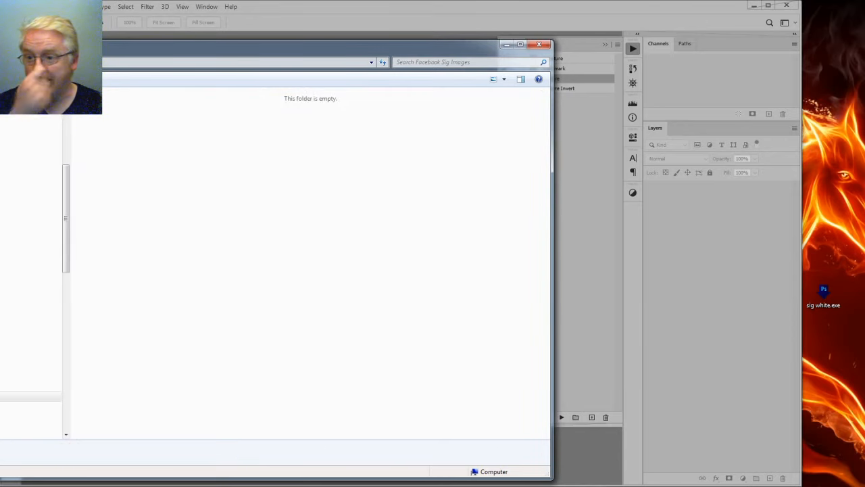
- Return to Bridge's images to process folder, reveal it in Explorer, minimize Bridge and open the folder there
{"action": "key", "text": "alt+Tab"}
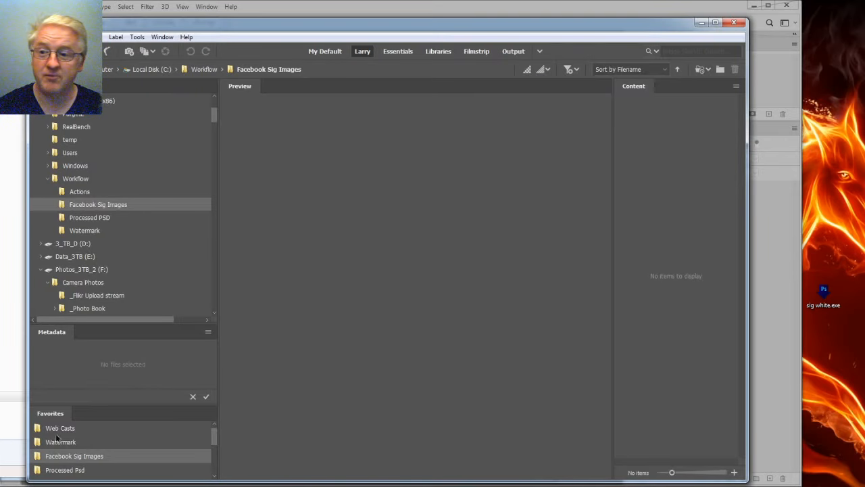
{"action": "key", "text": "alt+Left"}
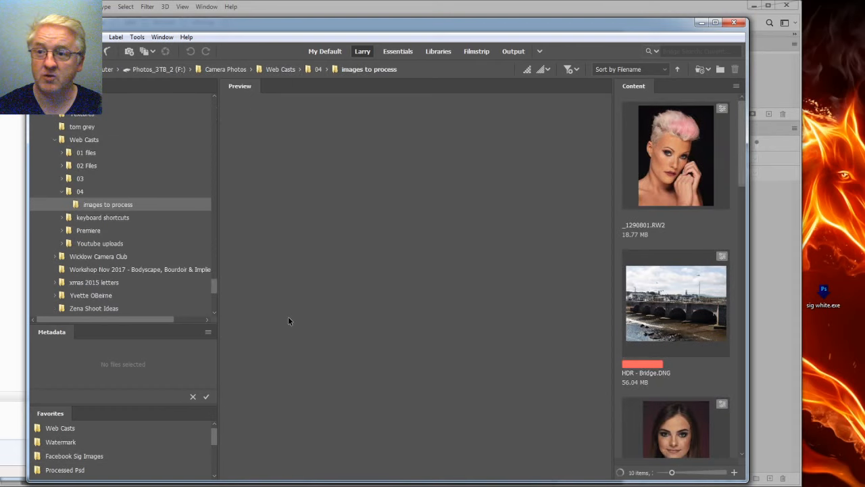
{"action": "right_click", "coordinate": [99, 202]}
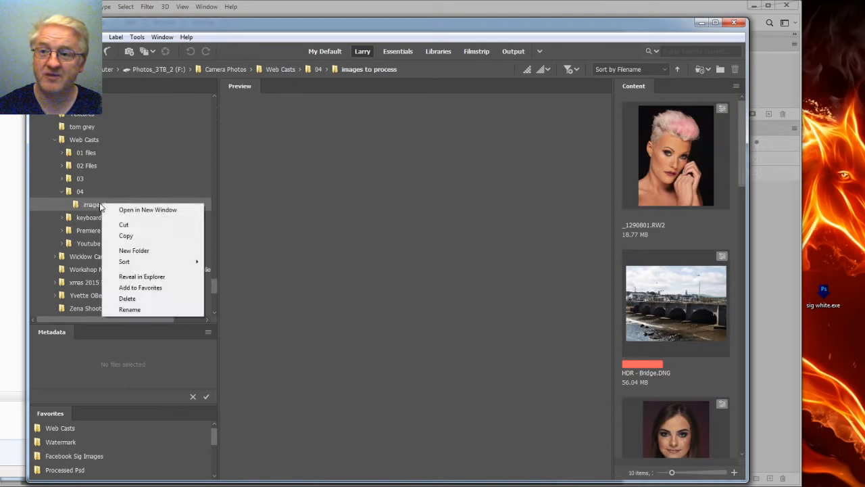
{"action": "left_click", "coordinate": [138, 277]}
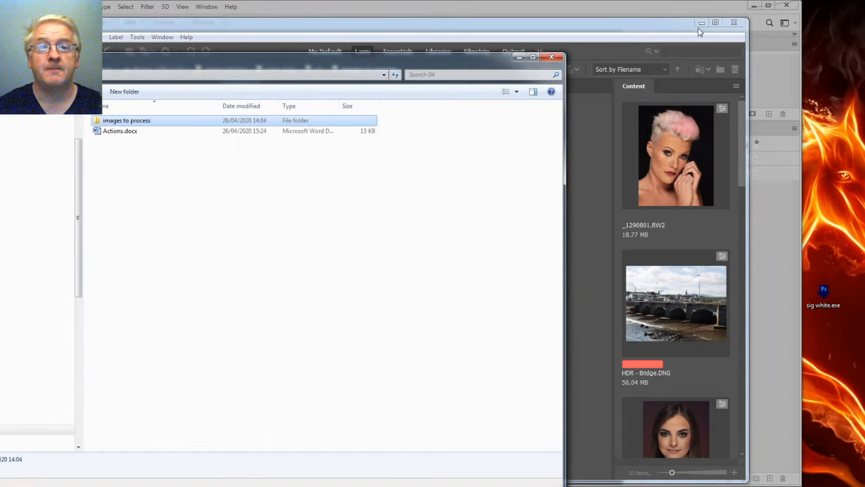
{"action": "left_click", "coordinate": [702, 24]}
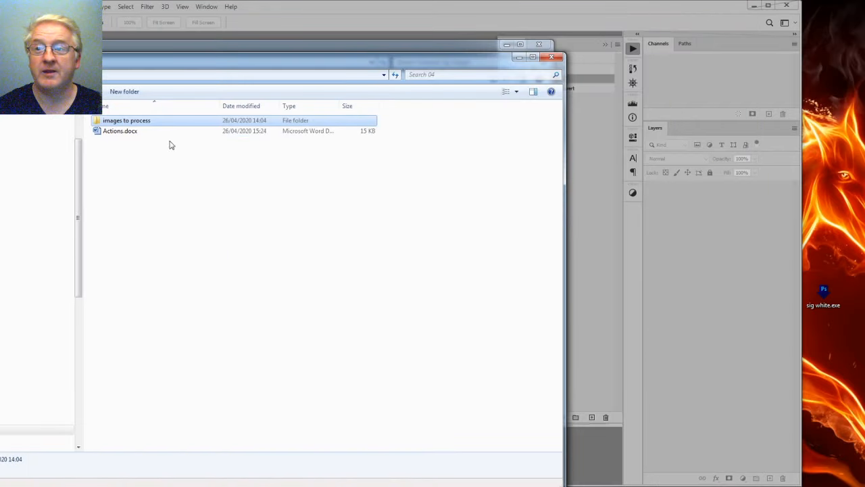
{"action": "double_click", "coordinate": [134, 123]}
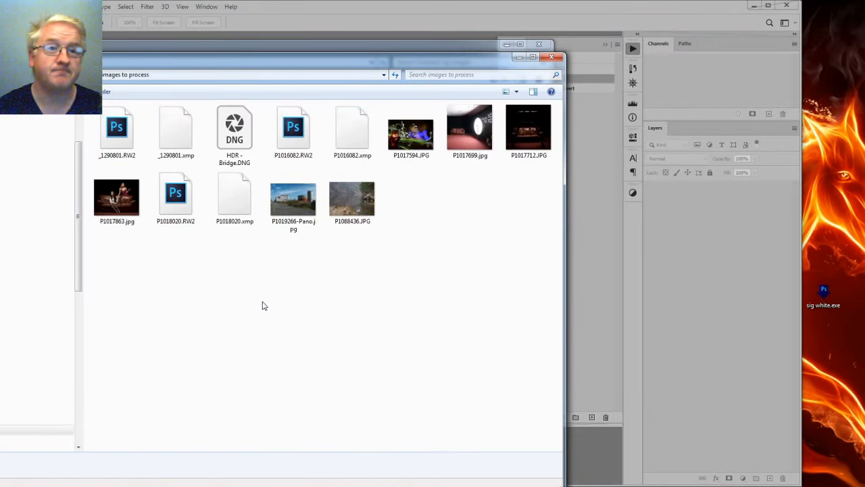
- Select all files from _1290801.RW2 to P1088436.JPG in Explorer and run them through the sig white.exe droplet
{"action": "left_click", "coordinate": [121, 141]}
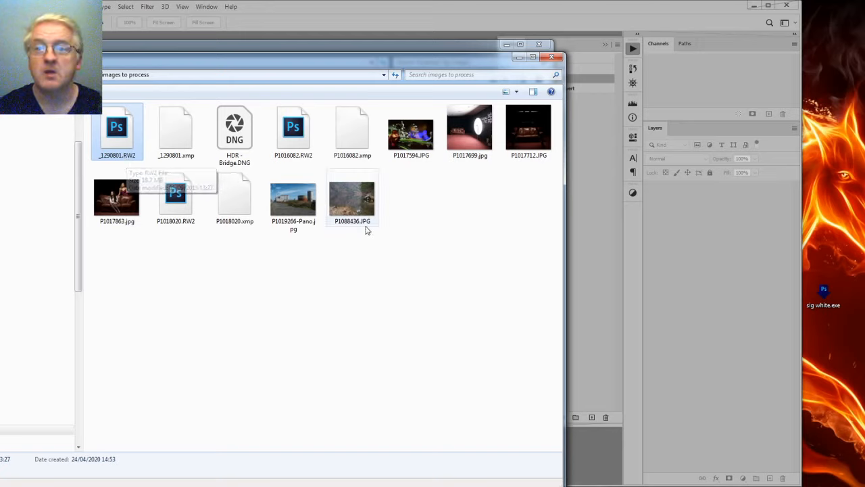
{"action": "left_click", "coordinate": [346, 206], "text": "shift"}
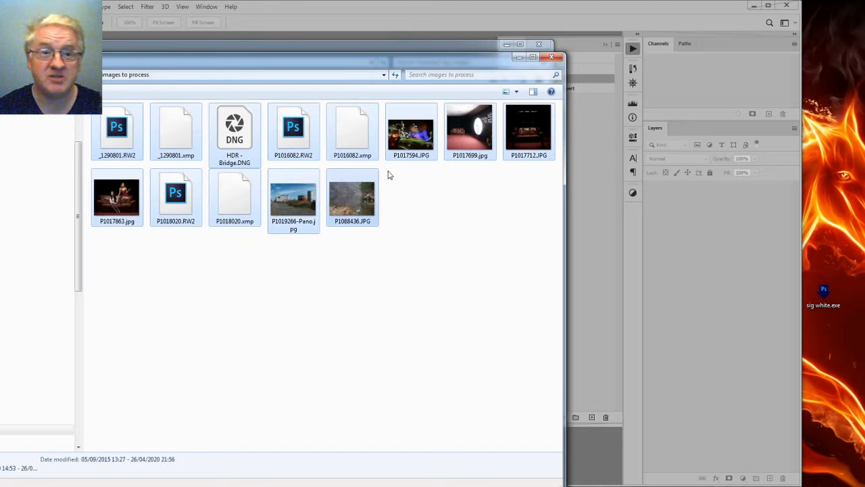
{"action": "left_click_drag", "start_coordinate": [349, 199], "coordinate": [824, 300]}
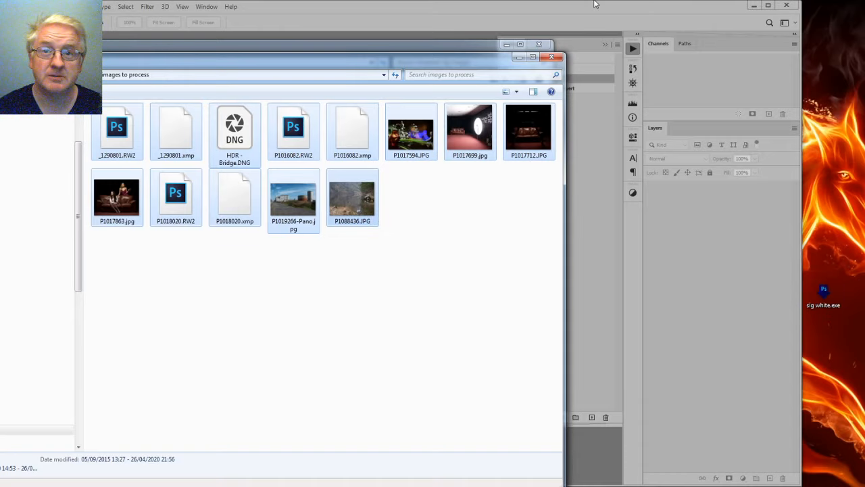